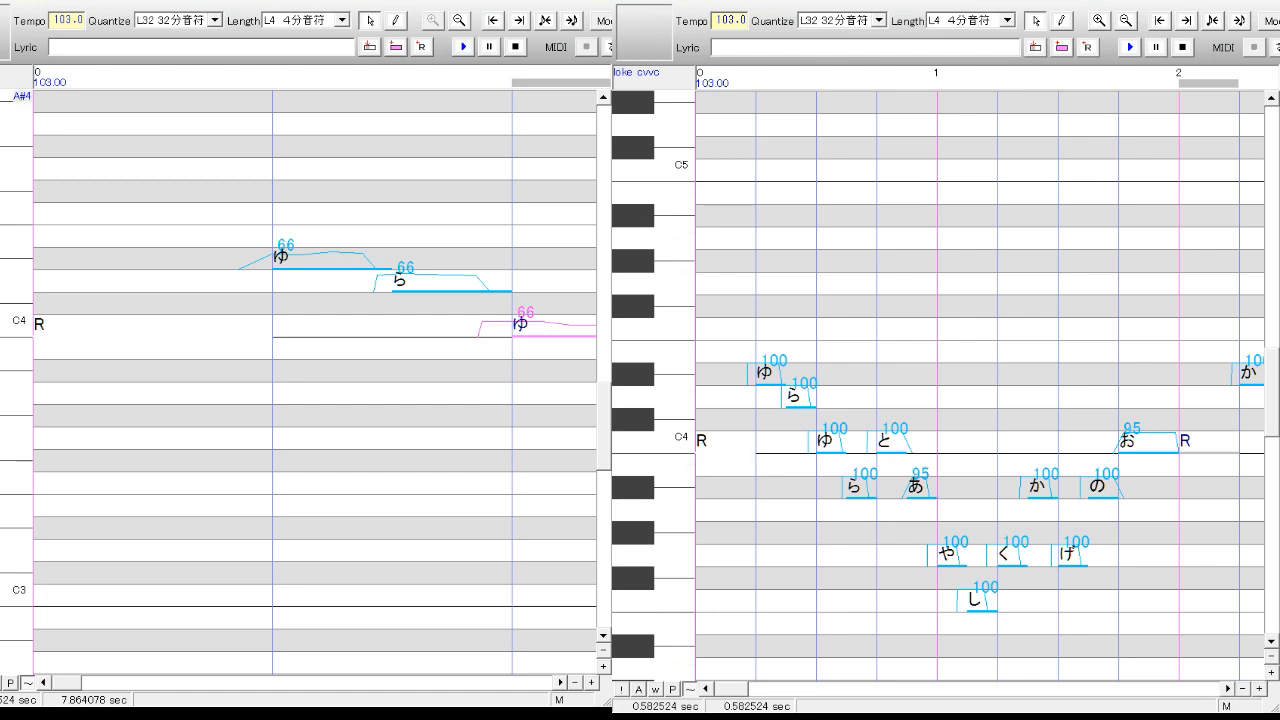
- Hide the pitch curves on the notes in the cvvc project's piano roll
click(1259, 689)
click(1260, 689)
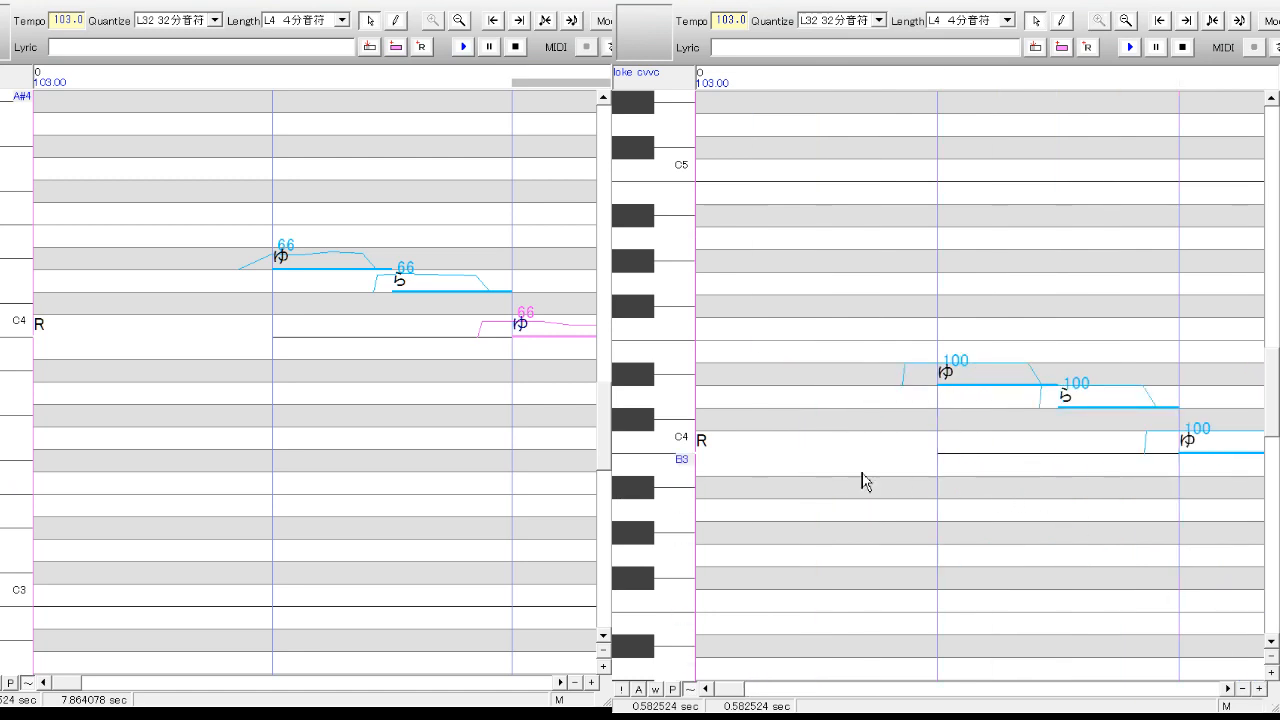
mouse_move(728, 694)
mouse_down()
mouse_move(750, 691)
mouse_move(733, 705)
mouse_up()
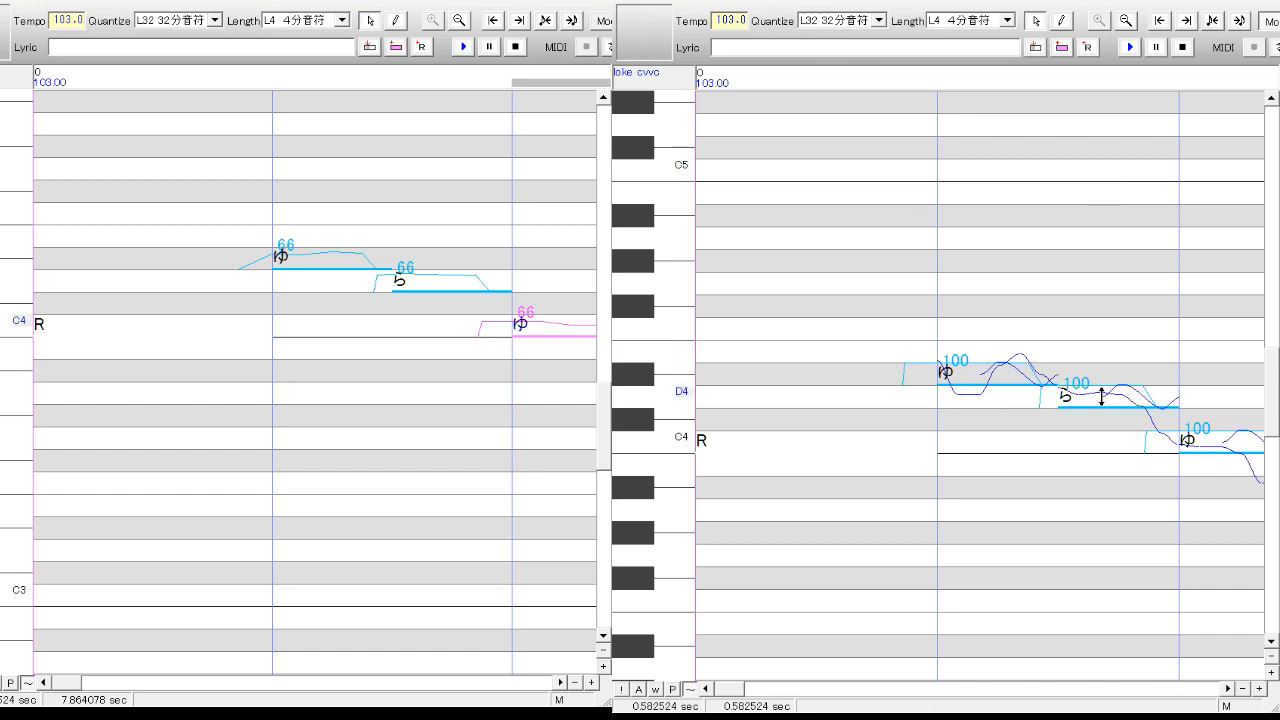
click(1273, 25)
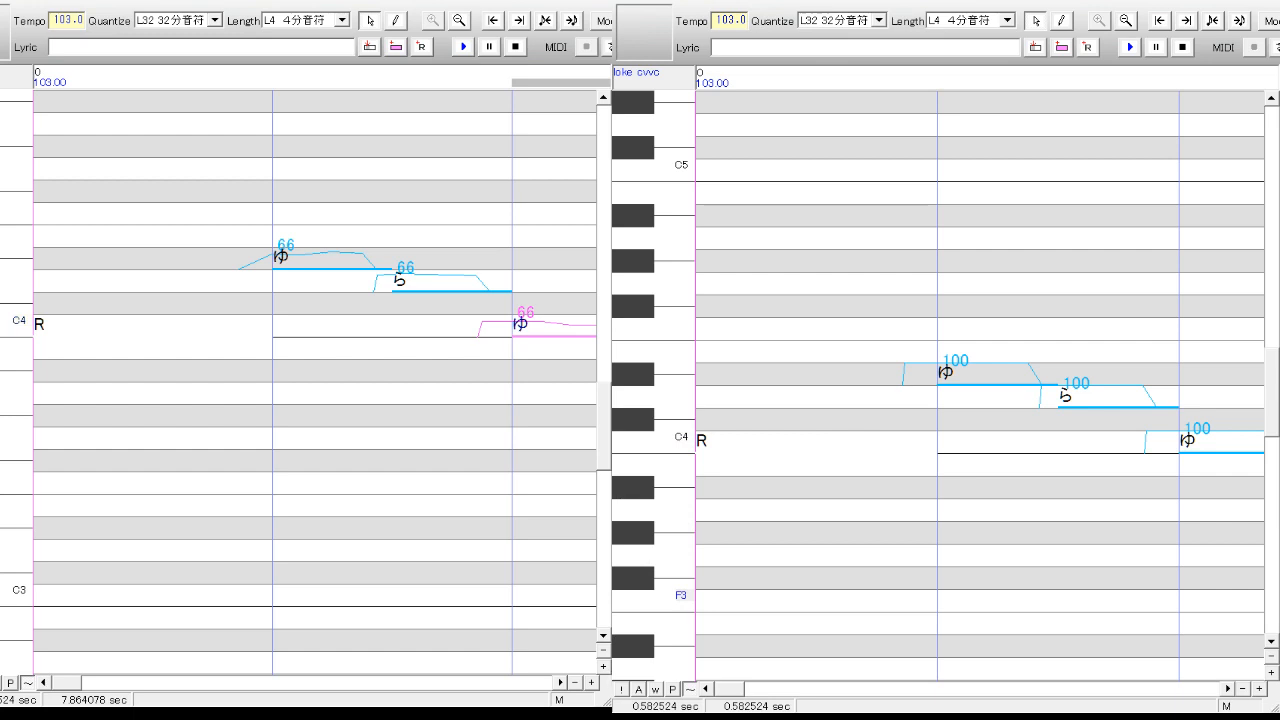
- Lower the intensity of the opening ゆ note in the cvvc project to 81
scroll(1270, 450, down, 3)
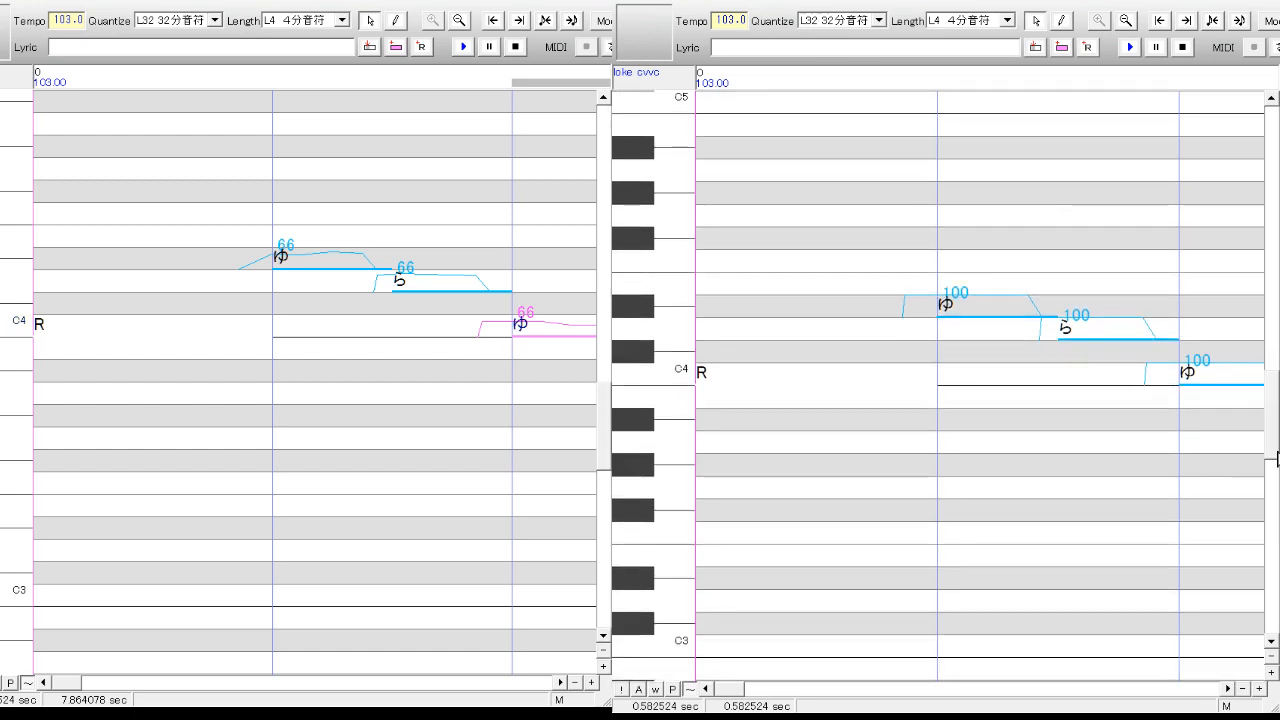
drag(1243, 462, 1265, 462)
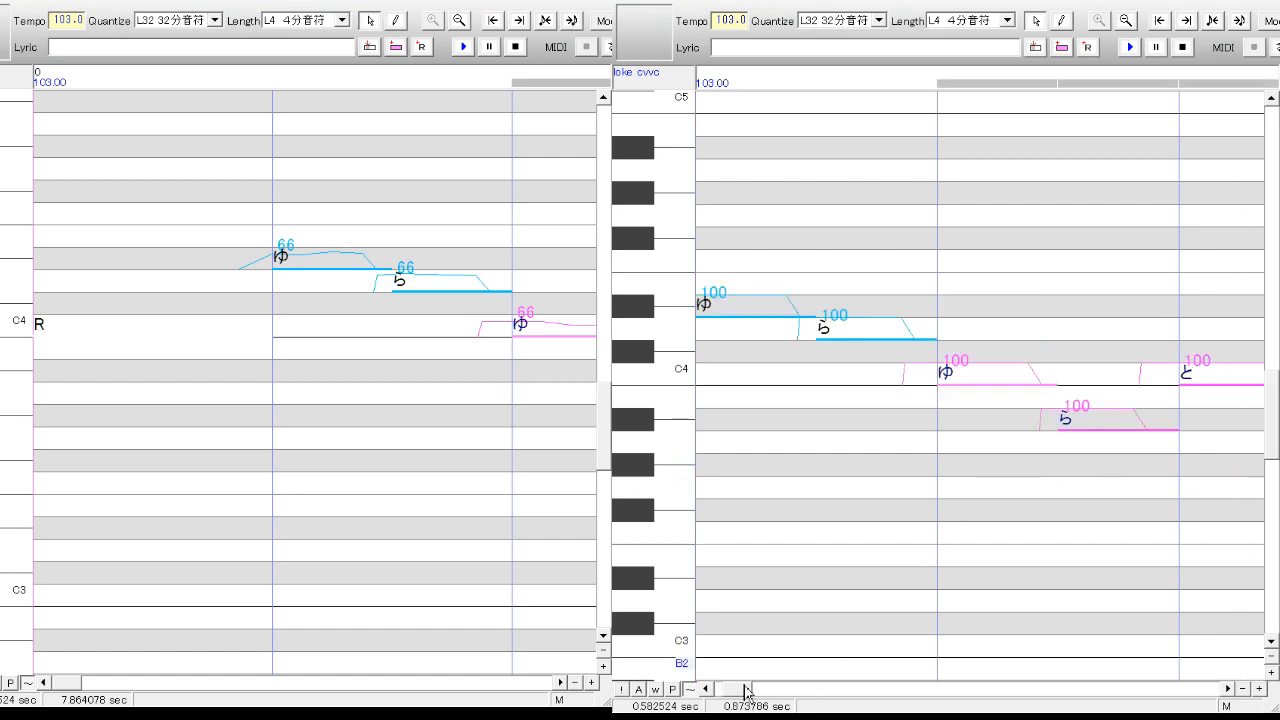
drag(743, 687, 724, 695)
click(966, 432)
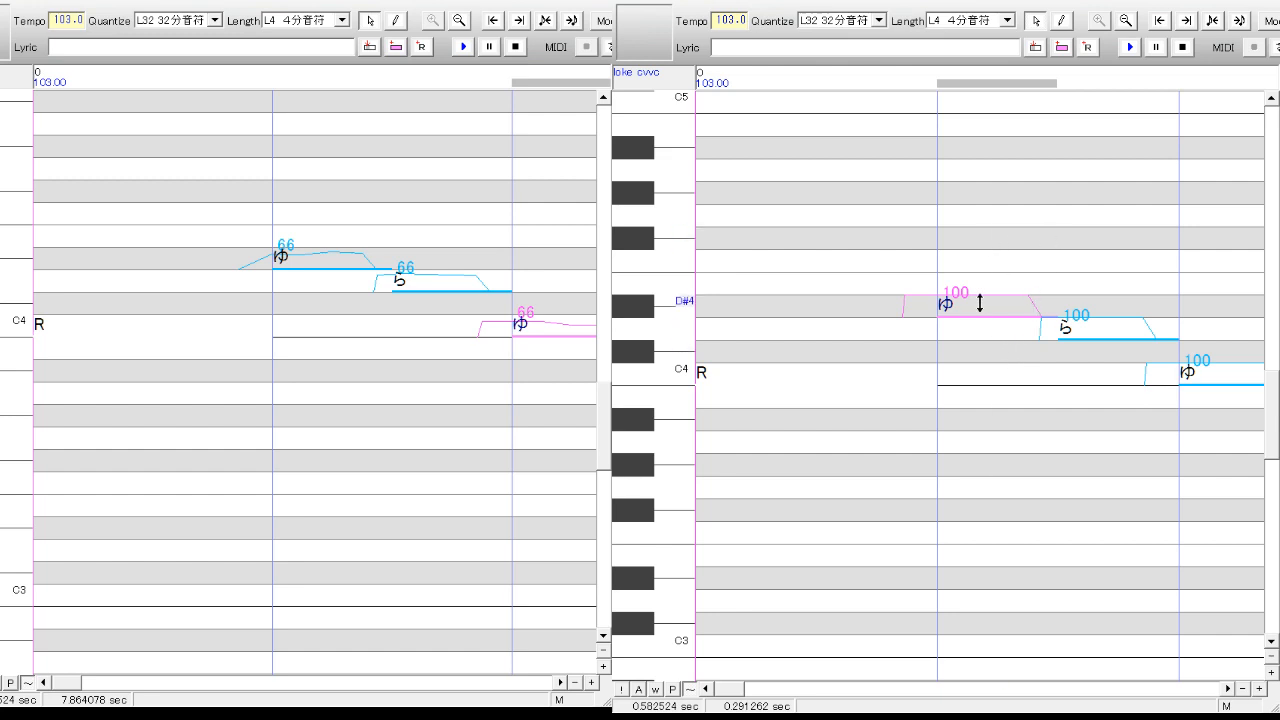
drag(979, 297, 979, 307)
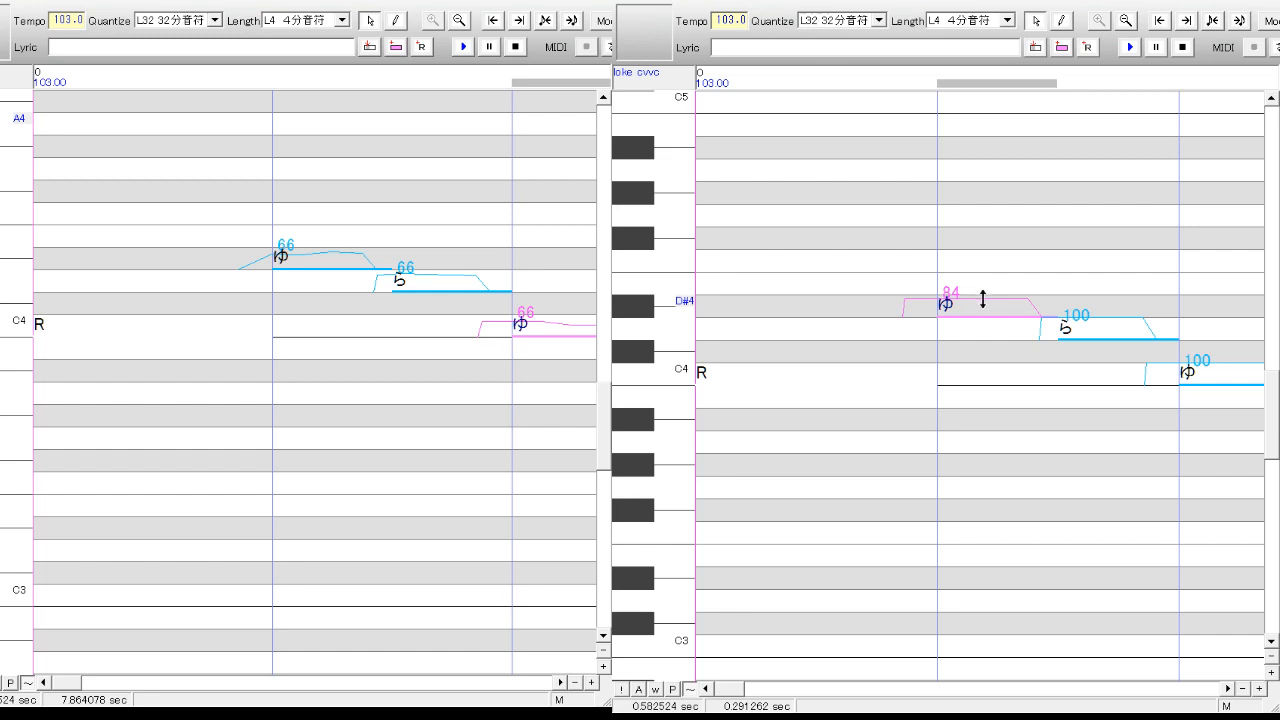
drag(983, 299, 981, 301)
- Lower the intensity of the first ら note, on D4, to 82
click(1092, 324)
drag(1092, 324, 1093, 330)
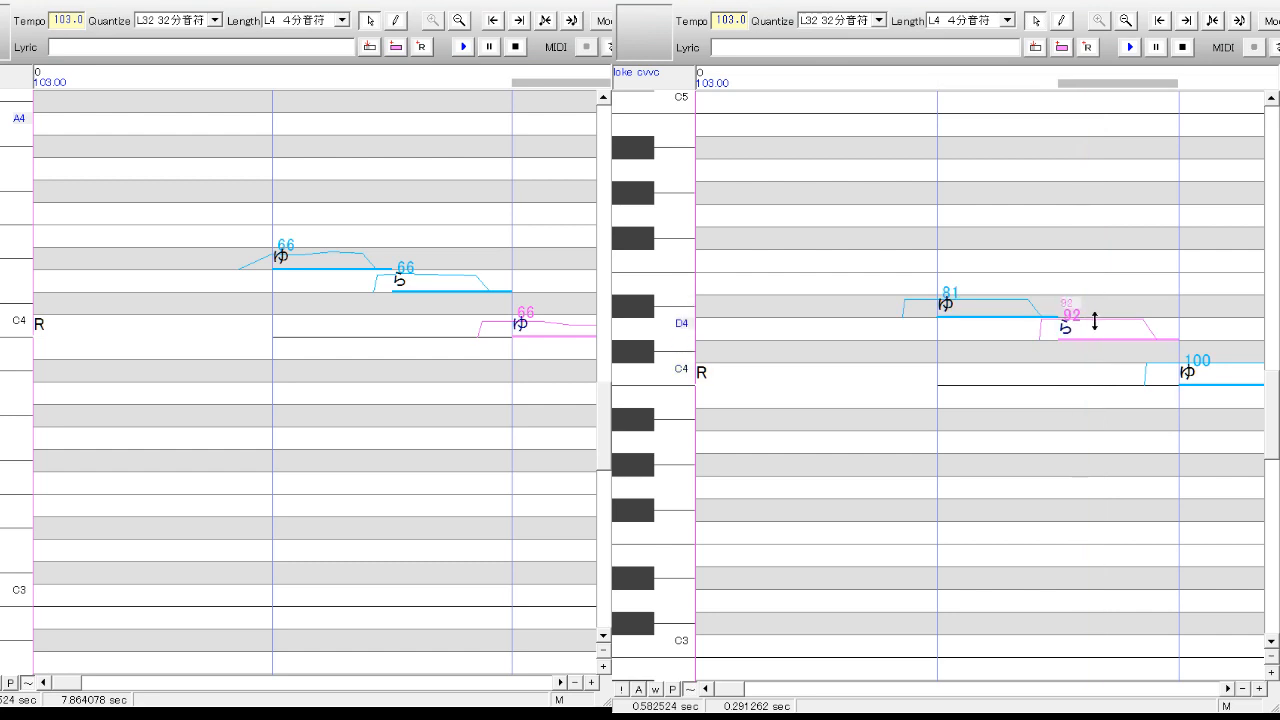
drag(1093, 329, 1093, 330)
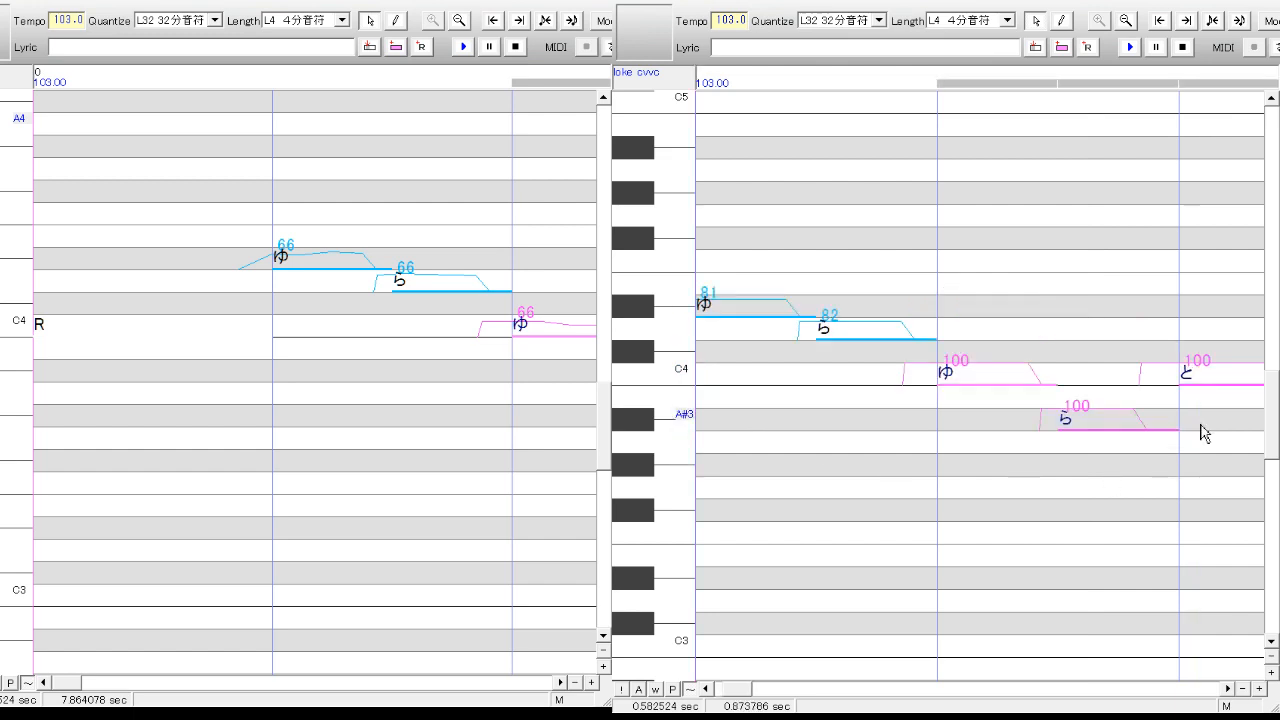
- Set the intensity of the second ゆ note on C4 to 74 and of the ら note after it to 78
click(998, 479)
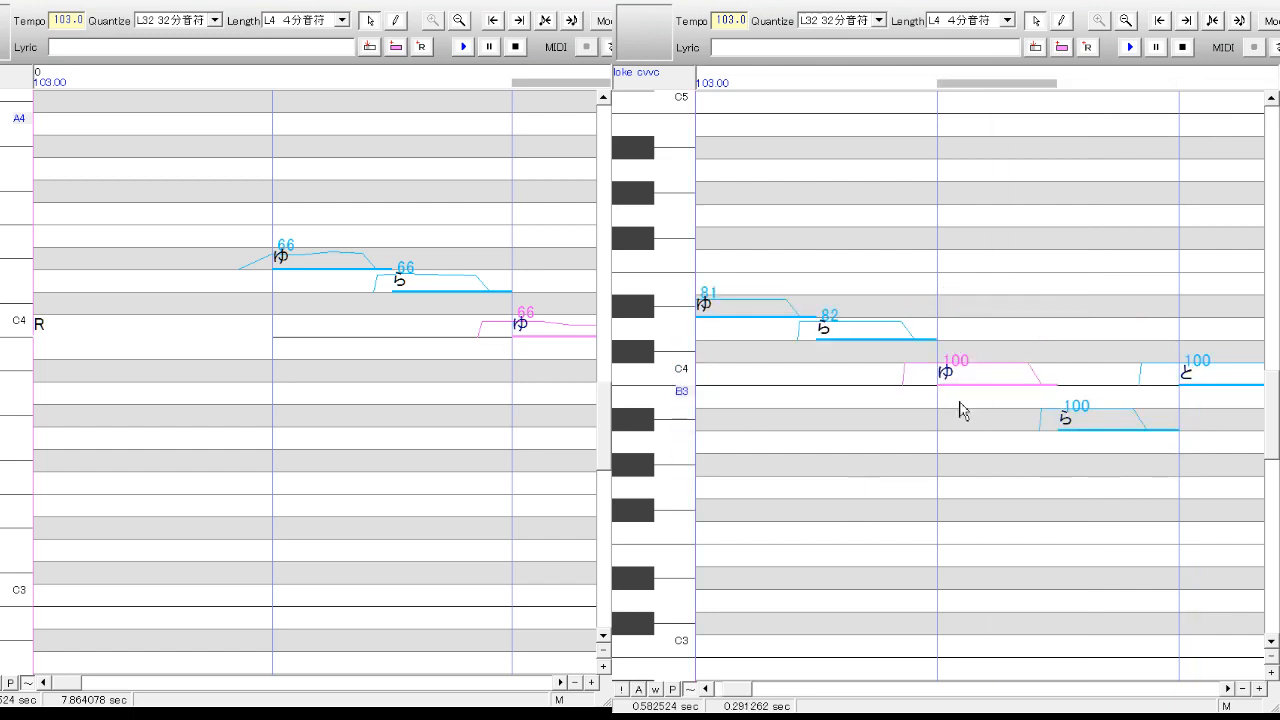
drag(996, 367, 981, 375)
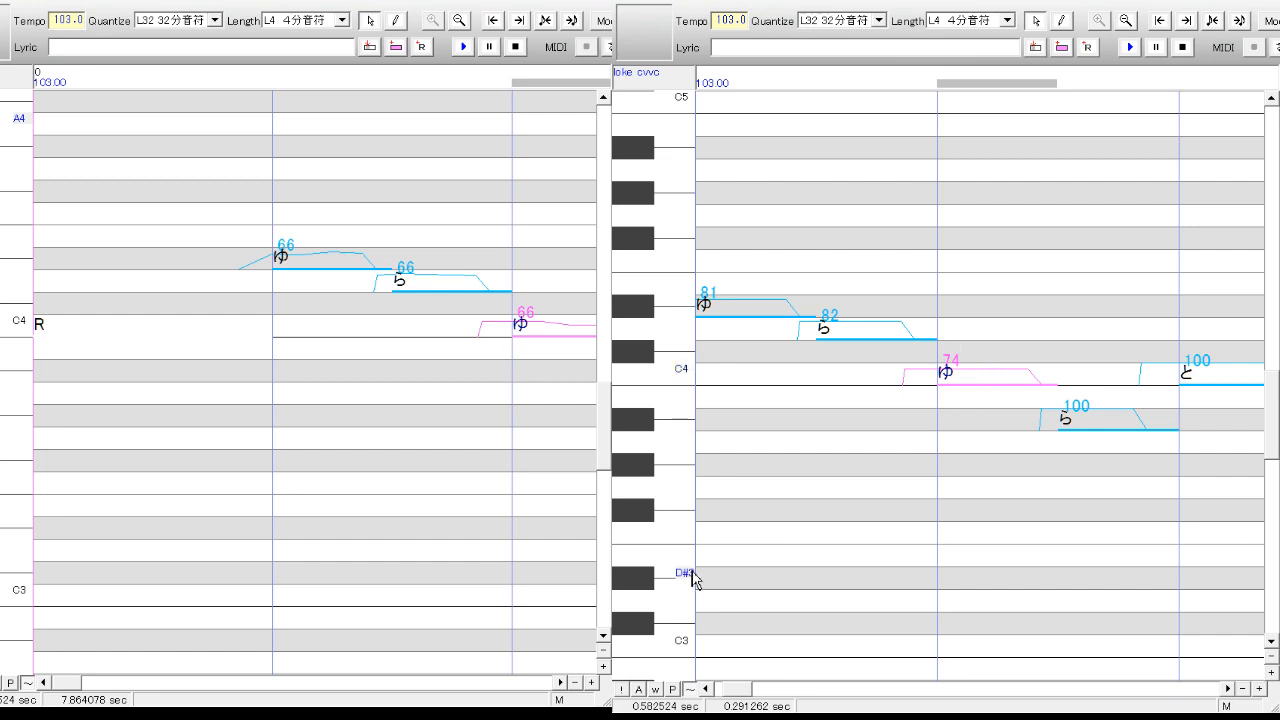
click(560, 684)
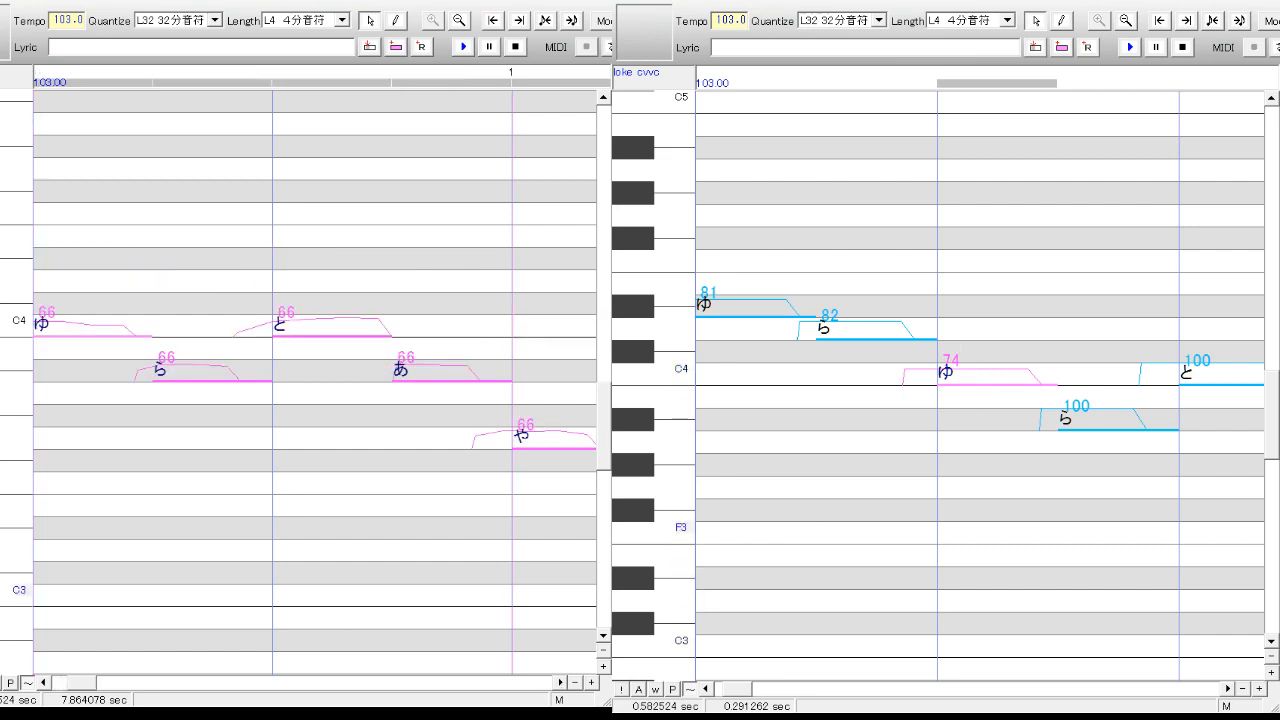
click(1127, 490)
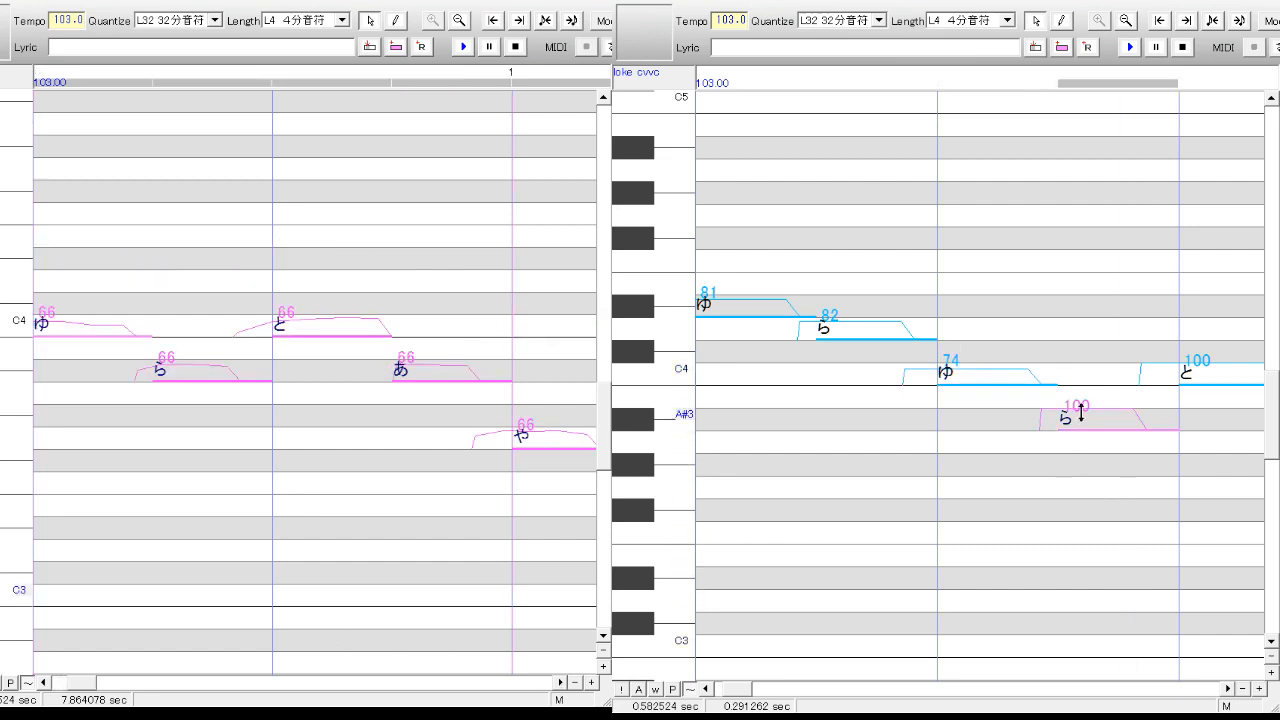
drag(1083, 423, 1093, 414)
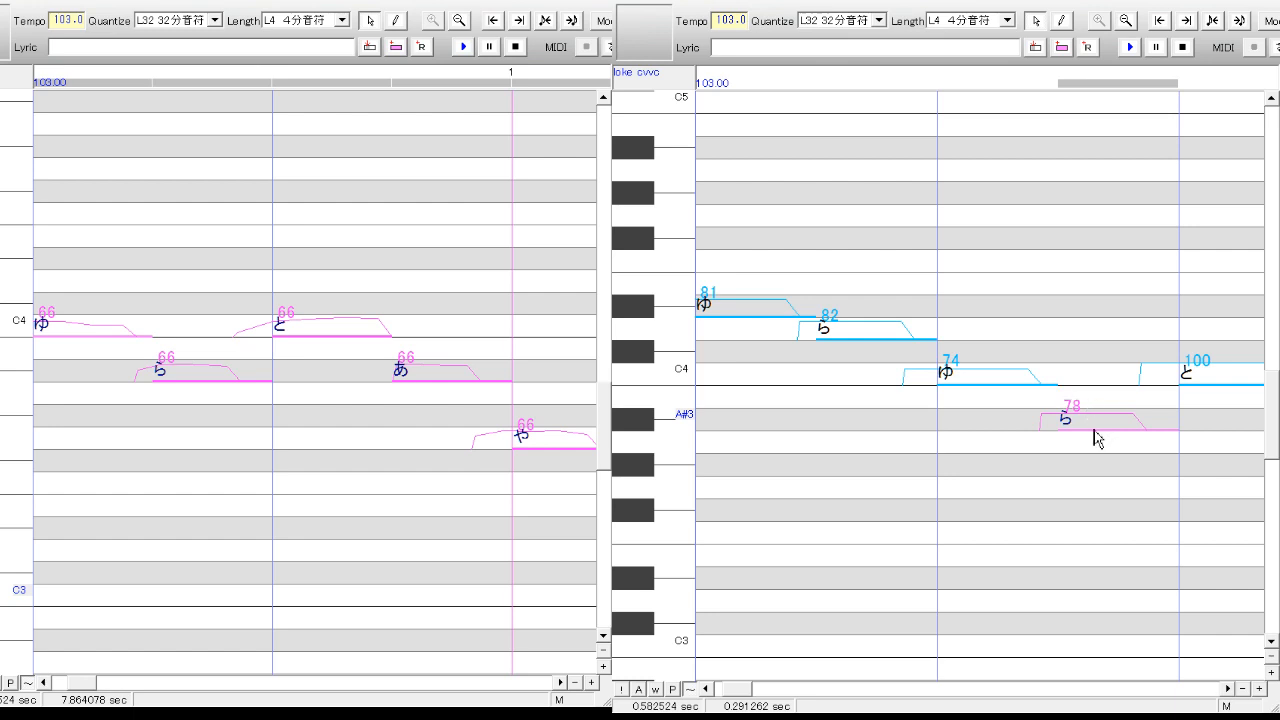
- Lower the intensity of the と note before measure 1 and of the あ note after it to 84 each
click(1229, 688)
click(998, 404)
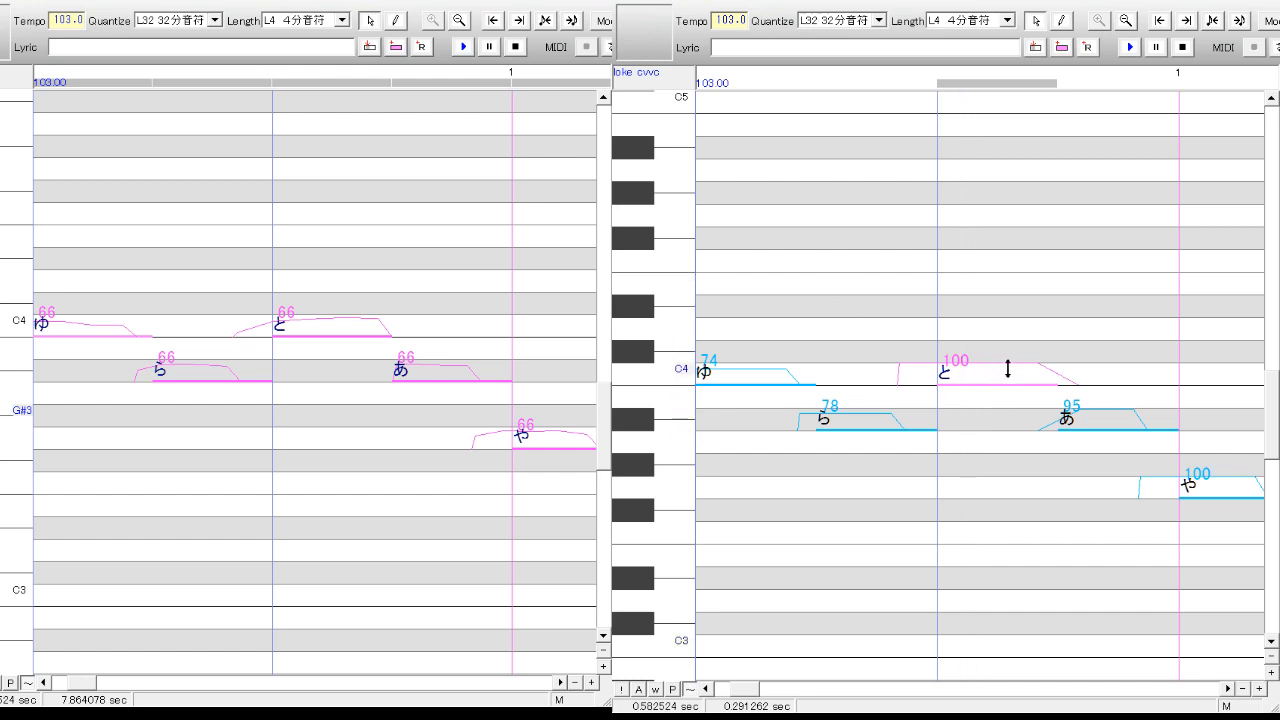
mouse_move(1006, 366)
mouse_down()
mouse_move(1006, 380)
mouse_move(1005, 369)
mouse_up()
click(1120, 415)
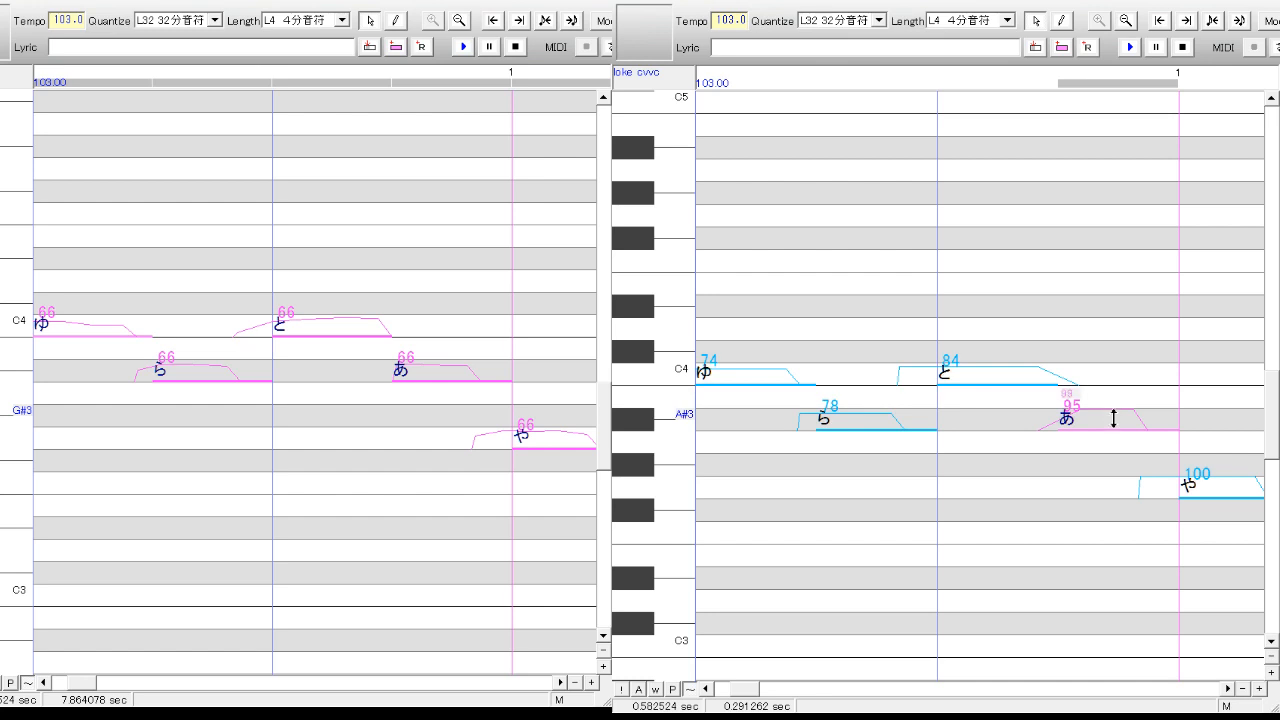
drag(1113, 418, 1116, 418)
drag(1116, 419, 1117, 419)
- Readjust the intensity of the と note to 88 and of the あ note to 83, keeping the lyrics as they are
key(Left)
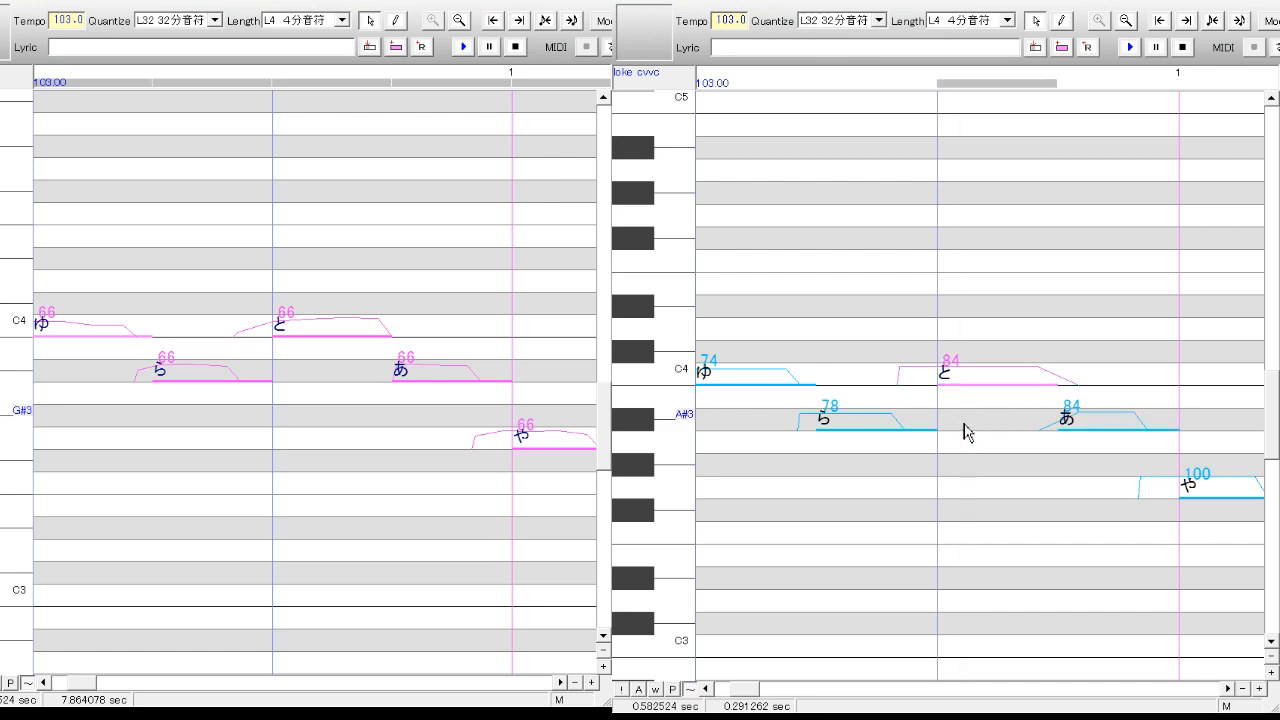
drag(980, 372, 984, 367)
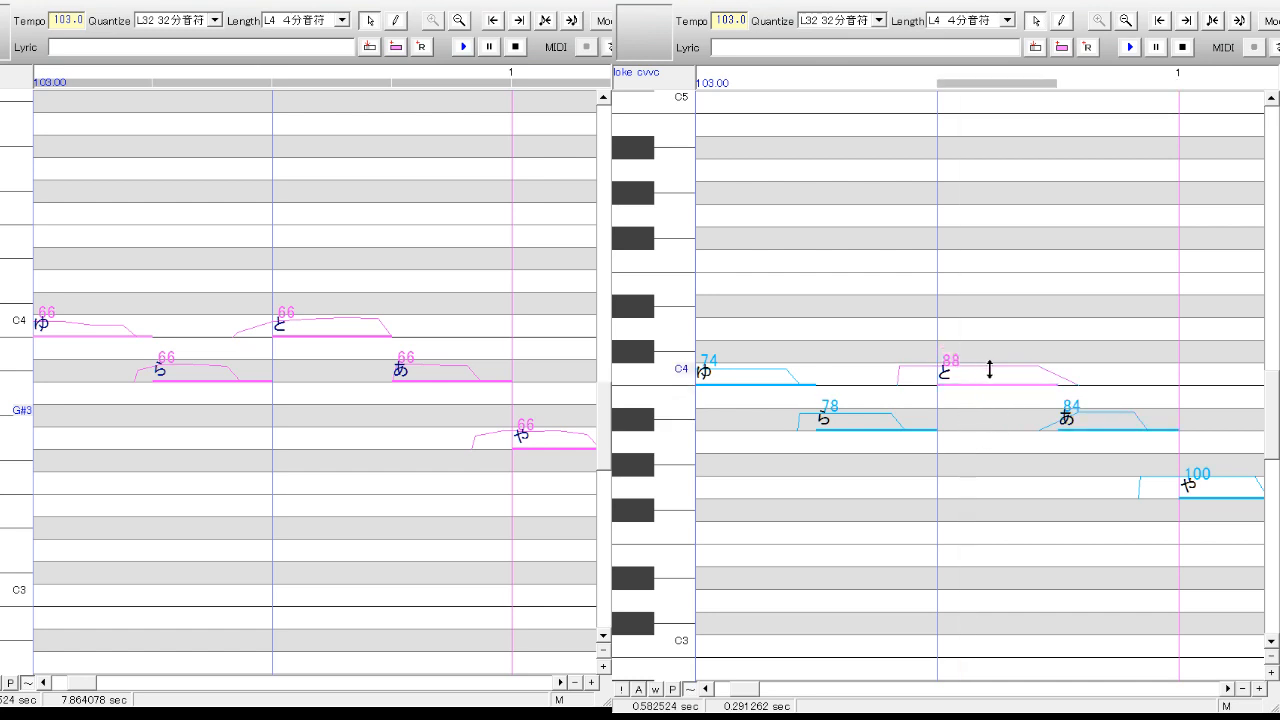
key(Right)
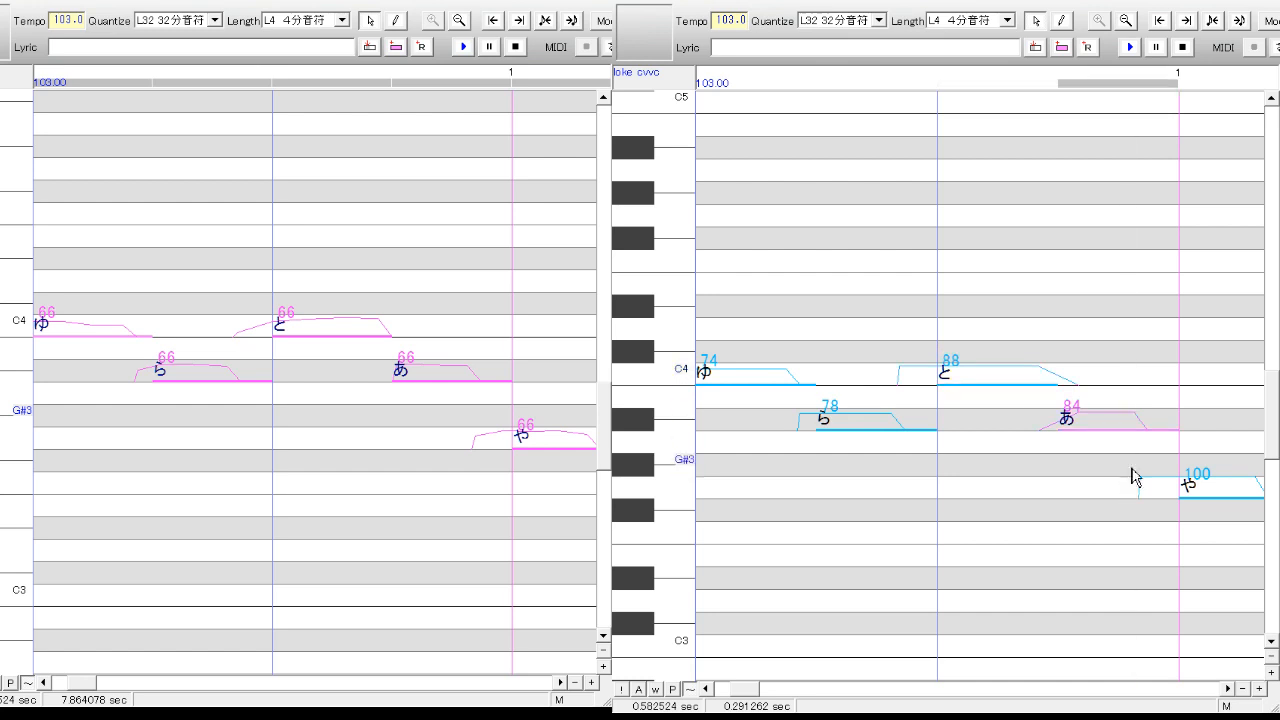
drag(1109, 415, 1111, 416)
double_click(1111, 416)
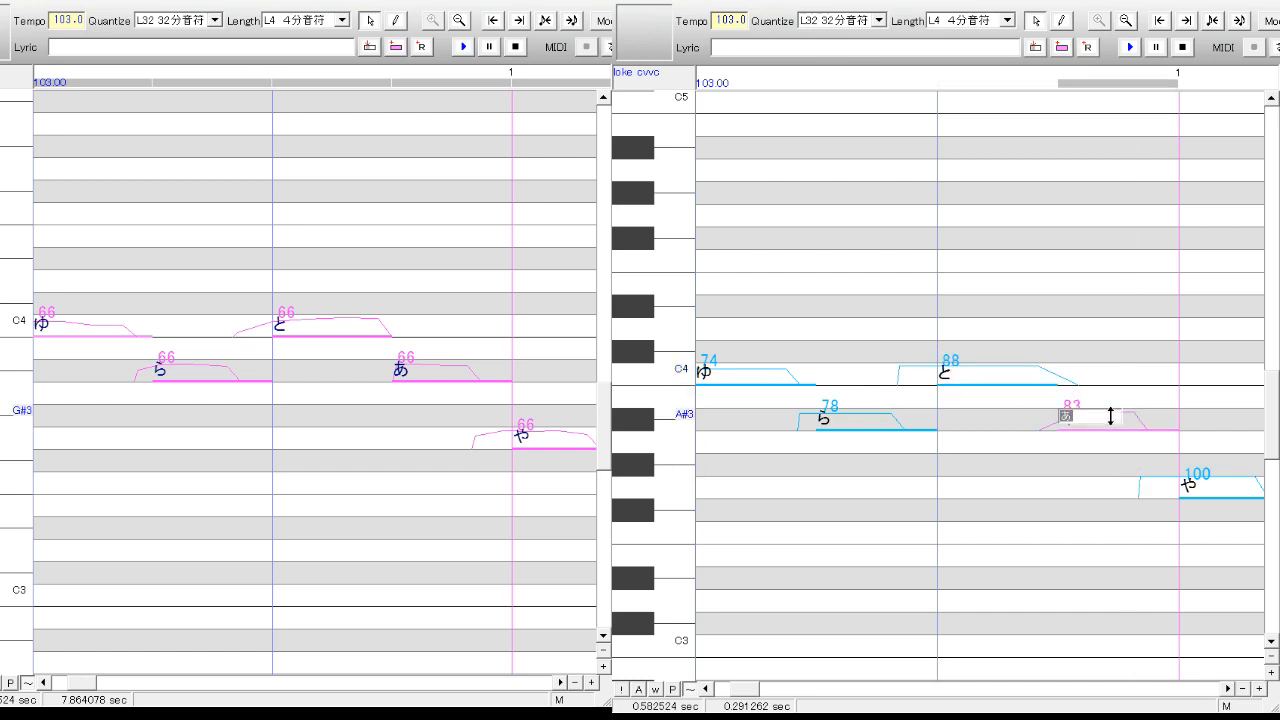
key(Return)
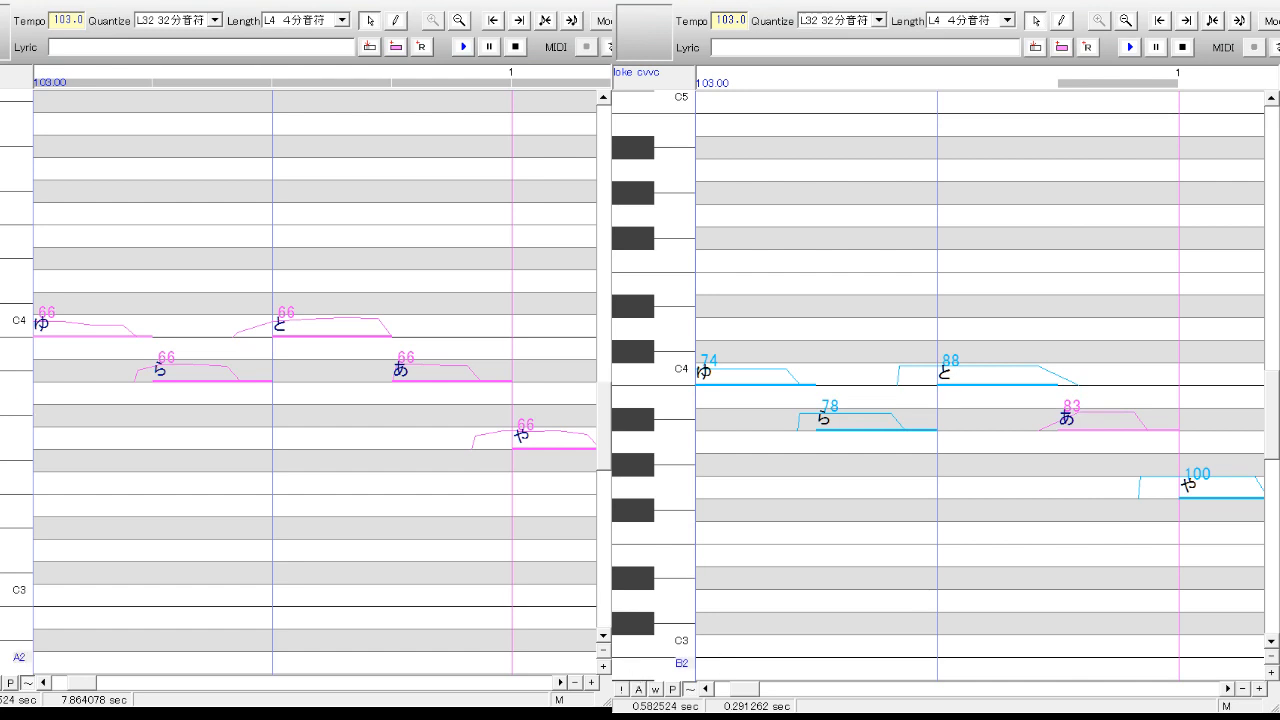
- Lower the intensity of the や note at the start of measure 1 to 81
click(562, 682)
click(1228, 688)
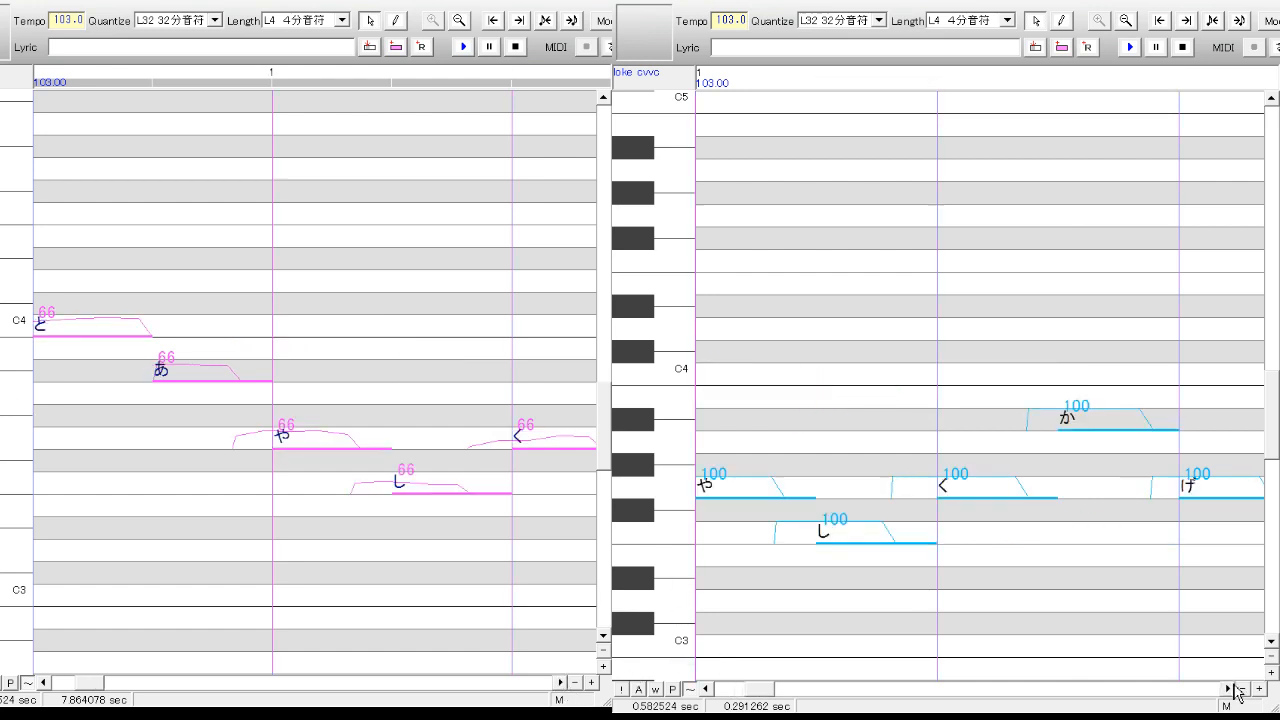
click(714, 688)
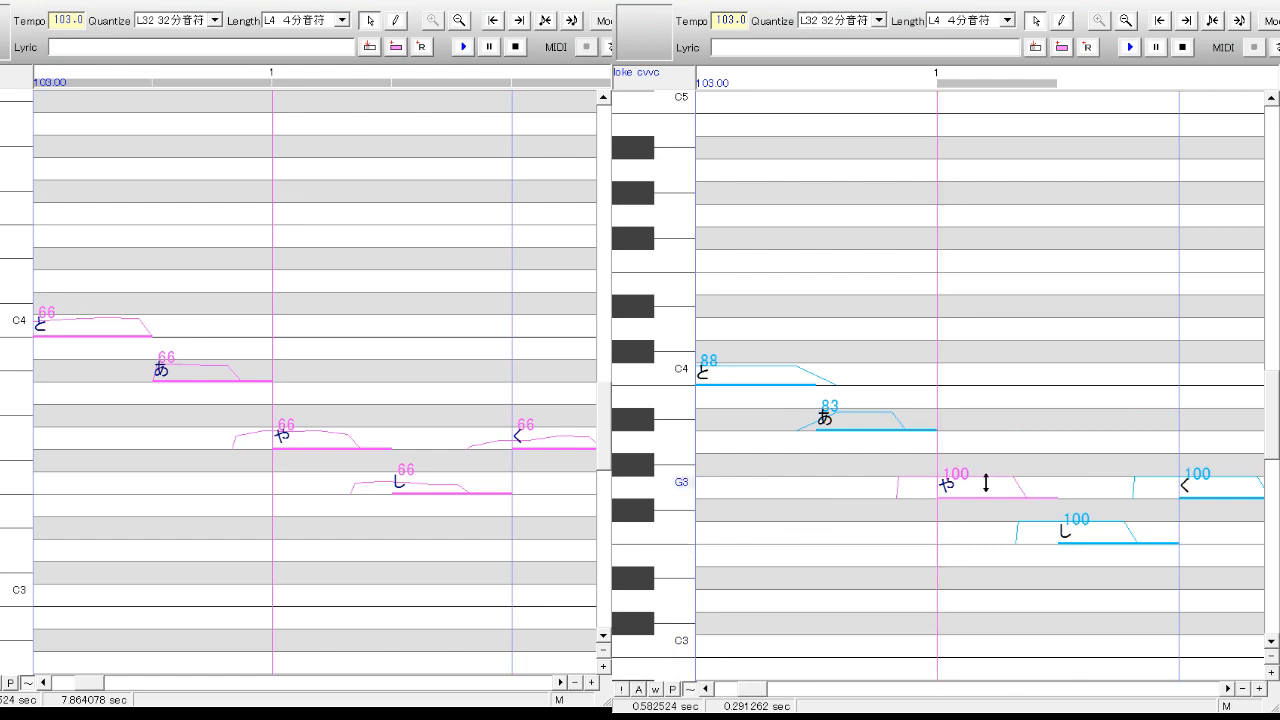
drag(986, 486, 987, 487)
double_click(987, 487)
key(Return)
drag(1277, 432, 1276, 485)
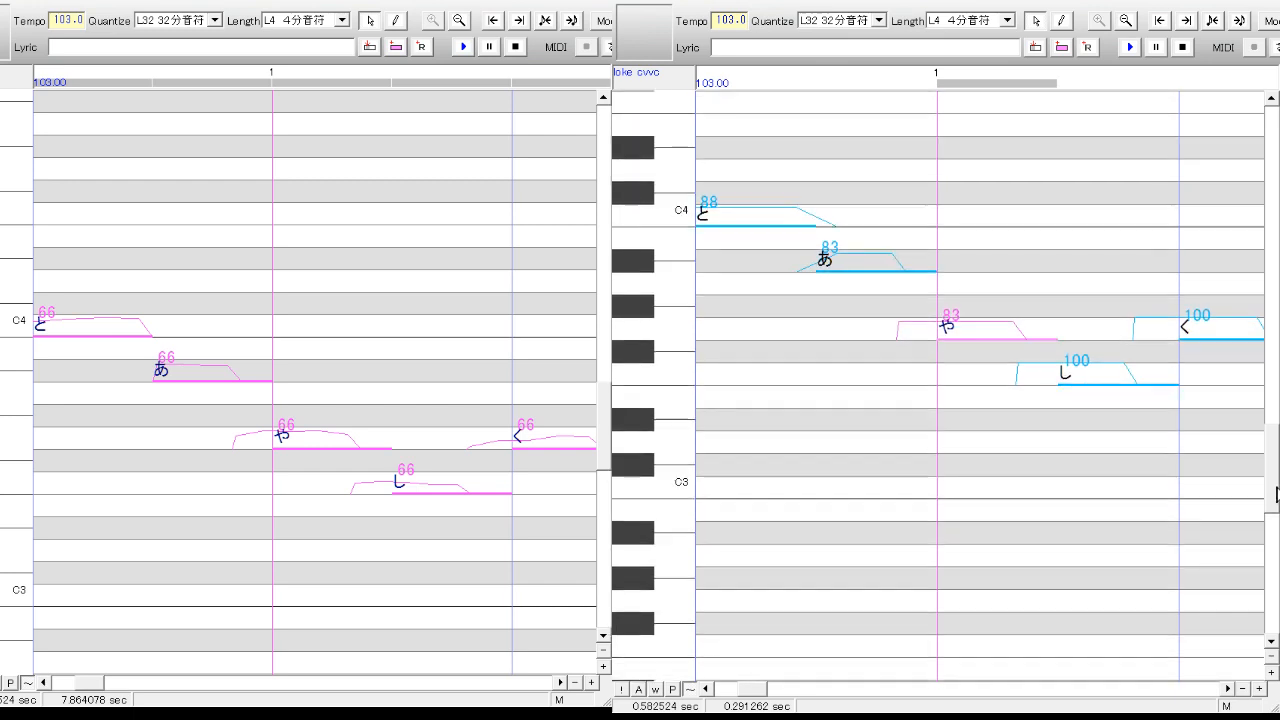
click(983, 388)
scroll(606, 473, down, 3)
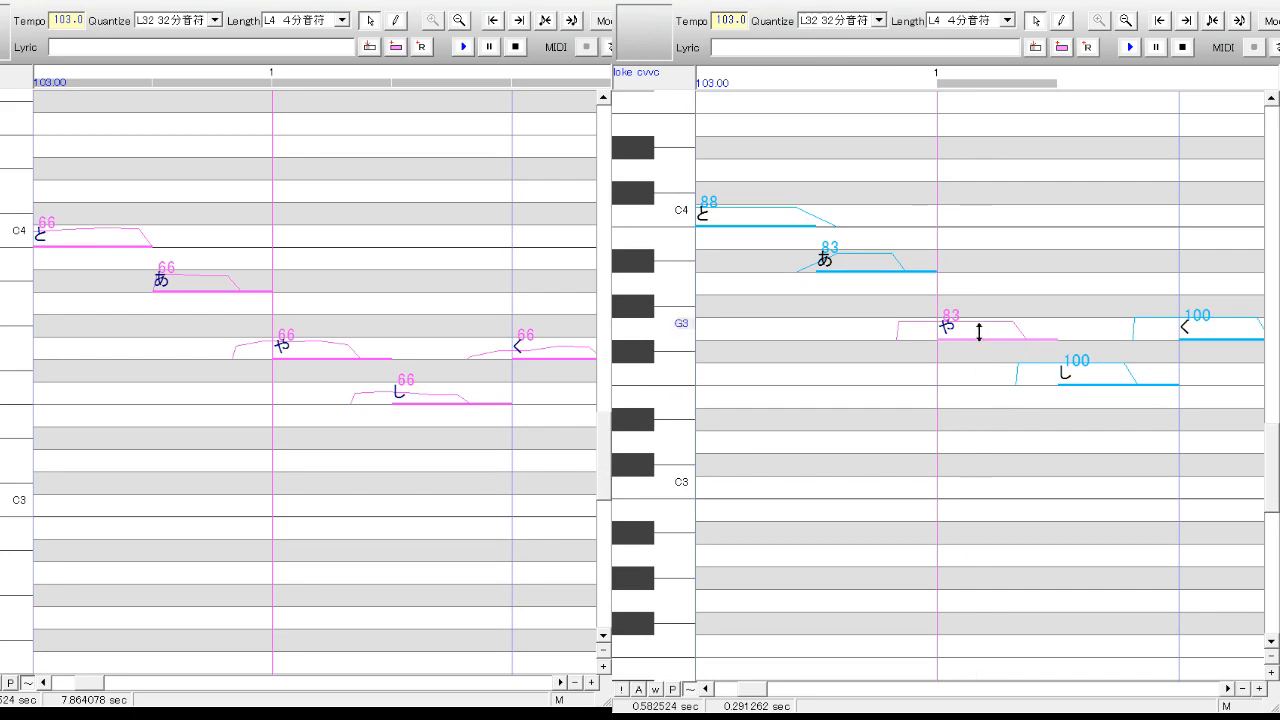
drag(978, 330, 978, 332)
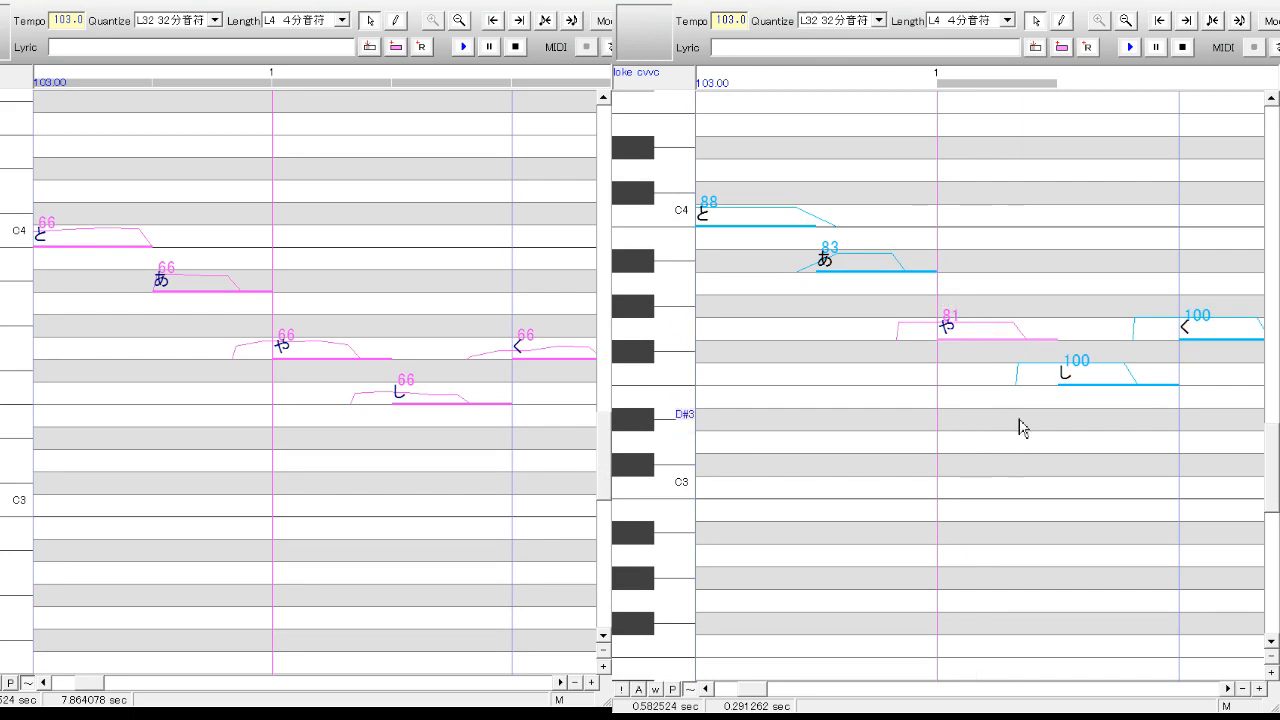
- Set the intensity of the し note to 60 and of the following く note to 55
click(1098, 406)
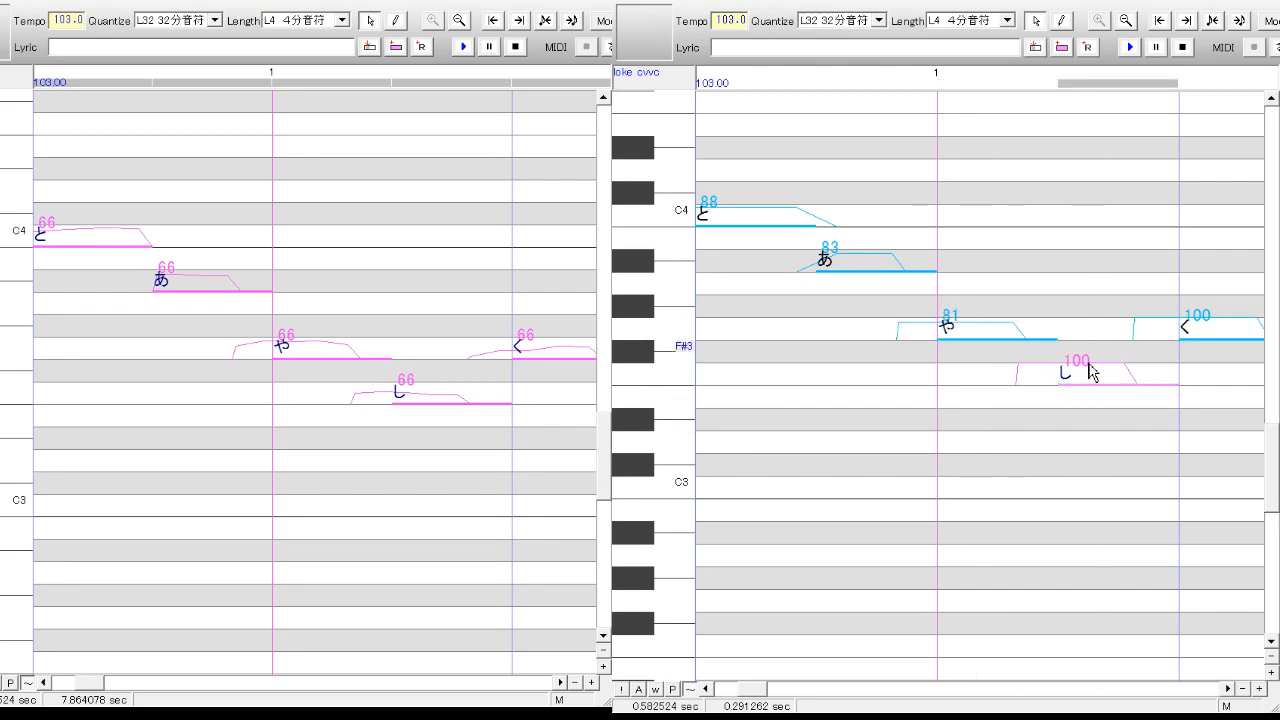
drag(1092, 372, 1090, 377)
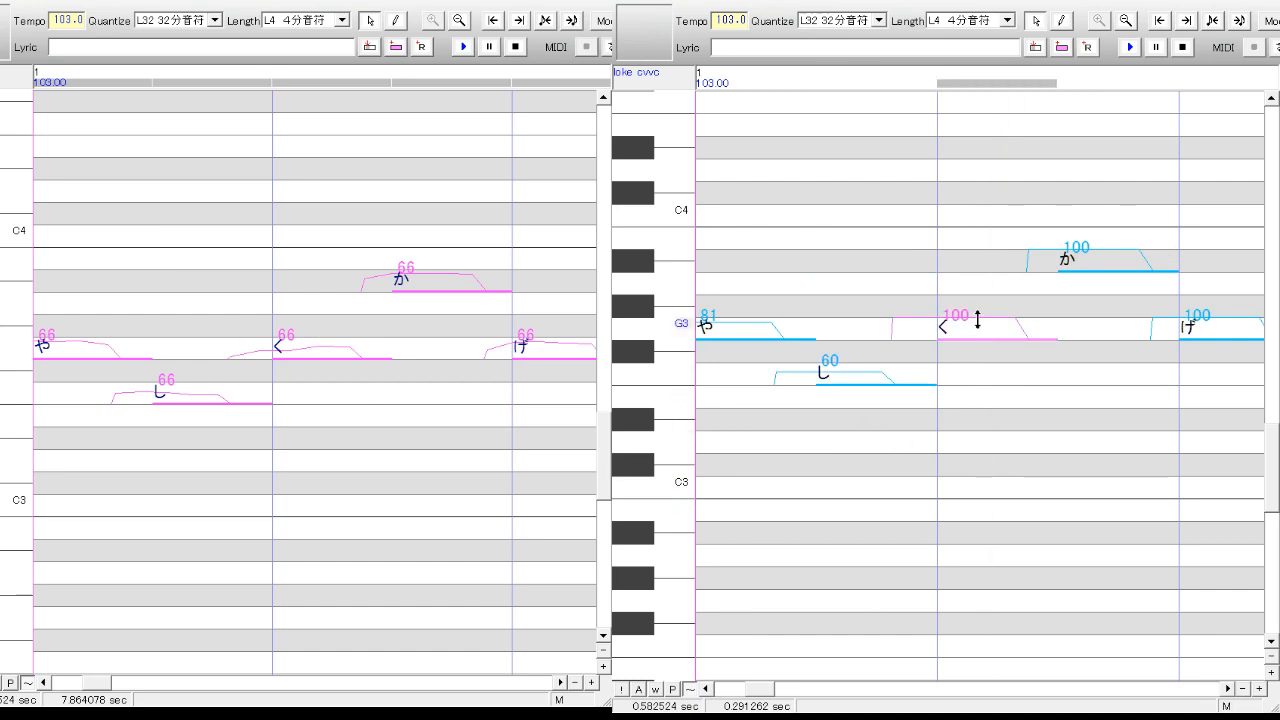
mouse_move(977, 318)
mouse_down()
mouse_move(977, 343)
mouse_move(980, 328)
mouse_move(990, 336)
mouse_up()
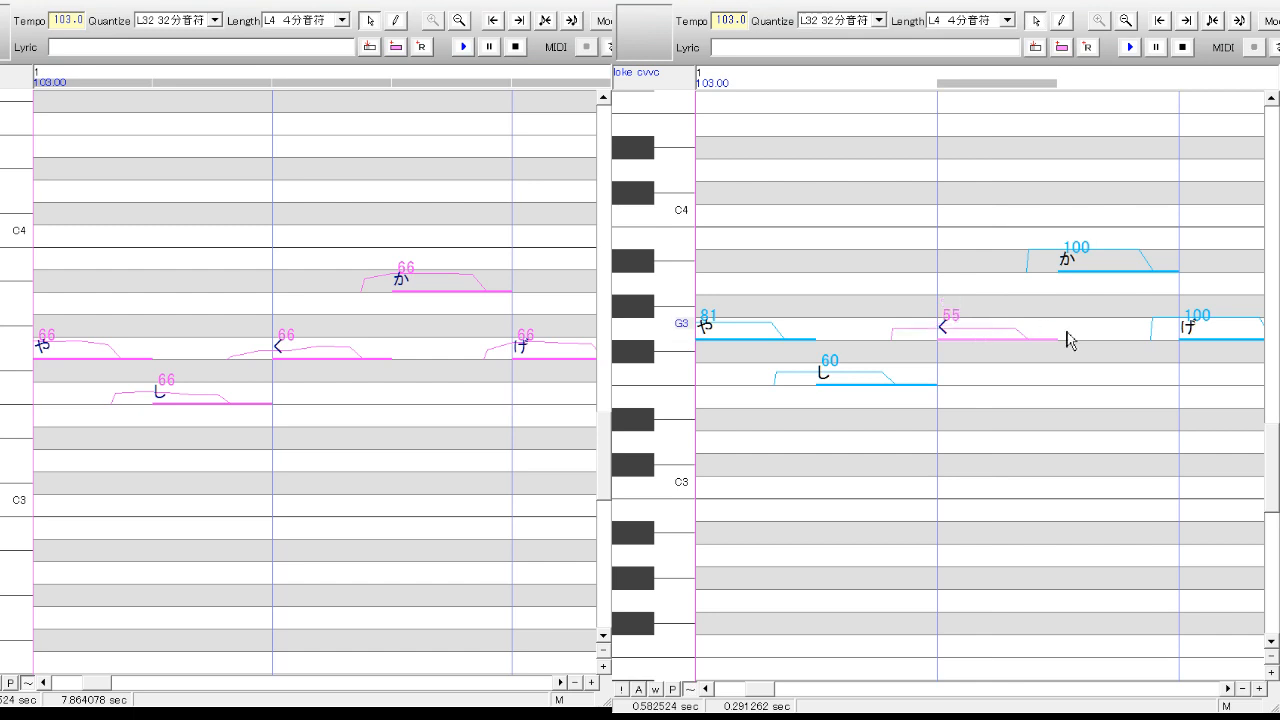
- Lower the intensity of the か note after く to 88
click(1107, 257)
drag(1107, 257, 1105, 260)
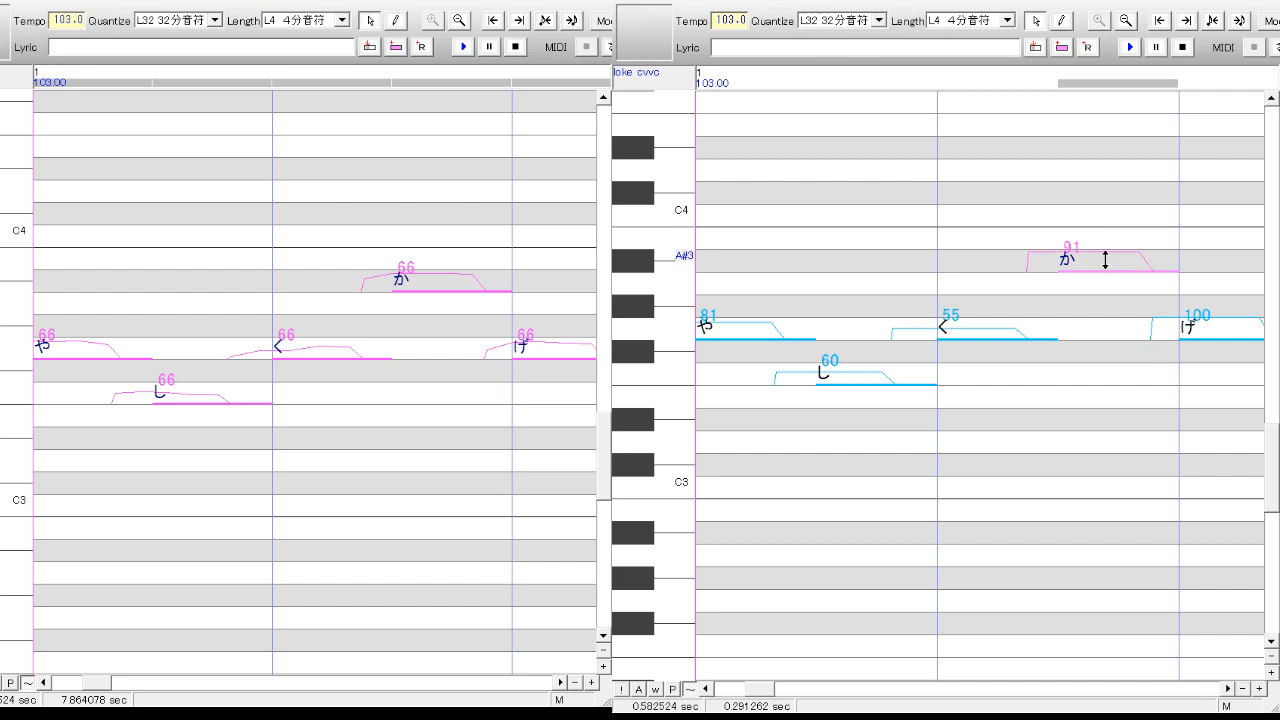
drag(1103, 264, 1103, 262)
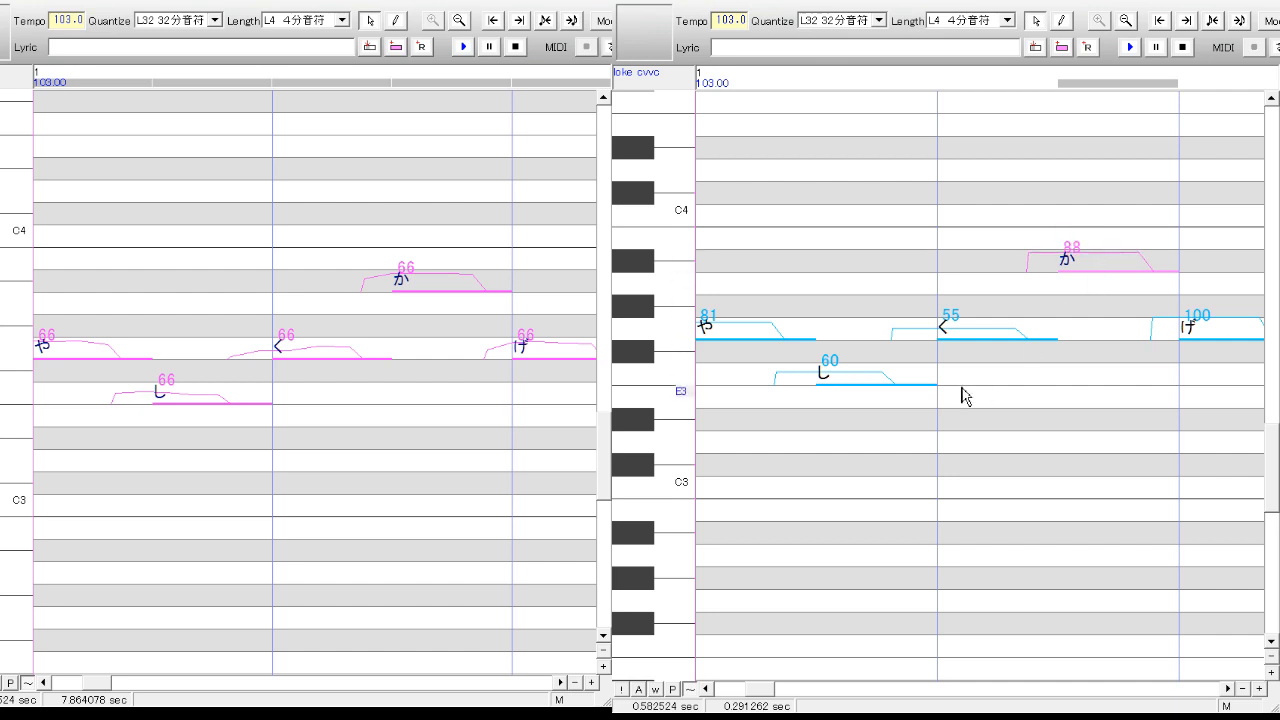
- Lower the intensity of the げ note on G3 to 81
click(1230, 689)
click(1230, 689)
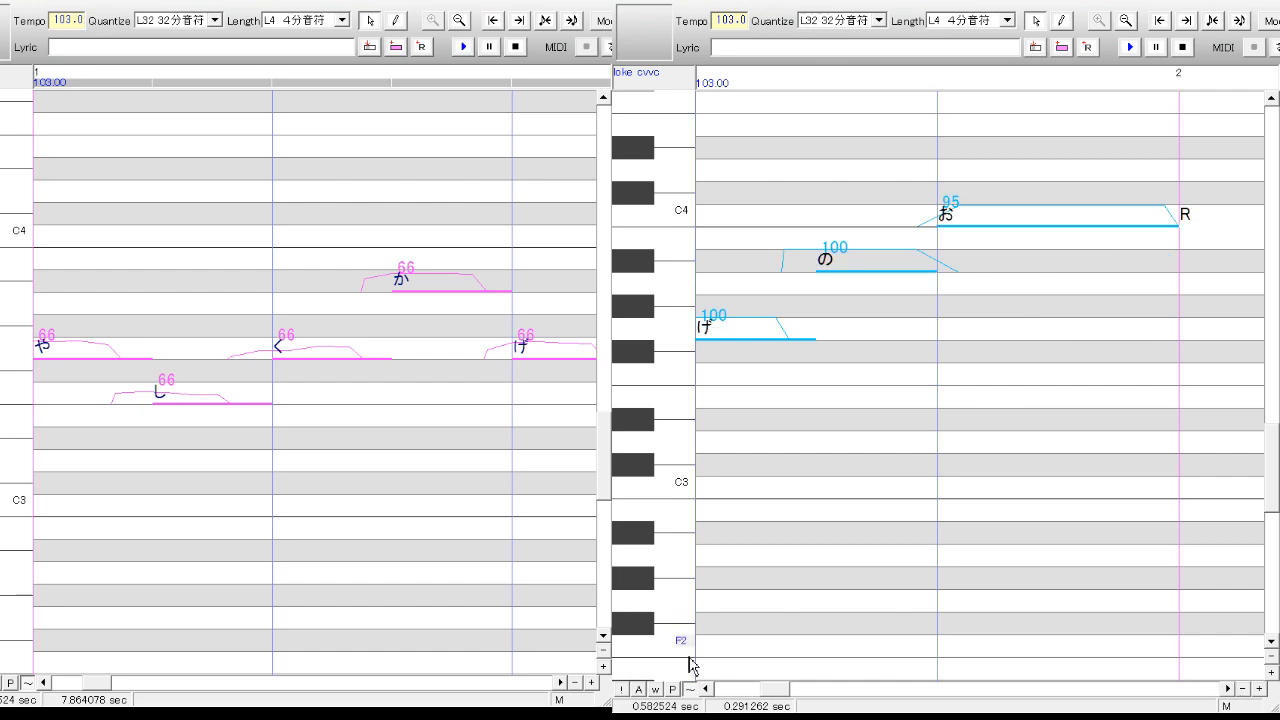
click(706, 689)
click(561, 683)
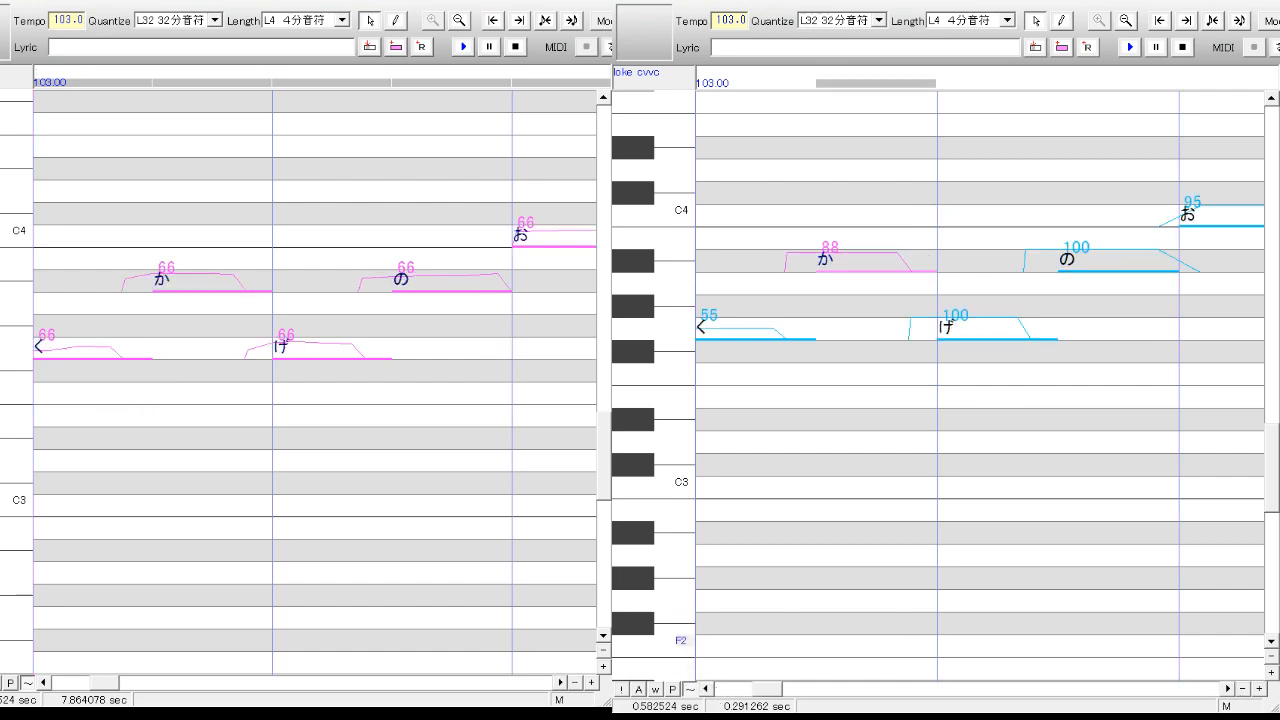
click(1000, 403)
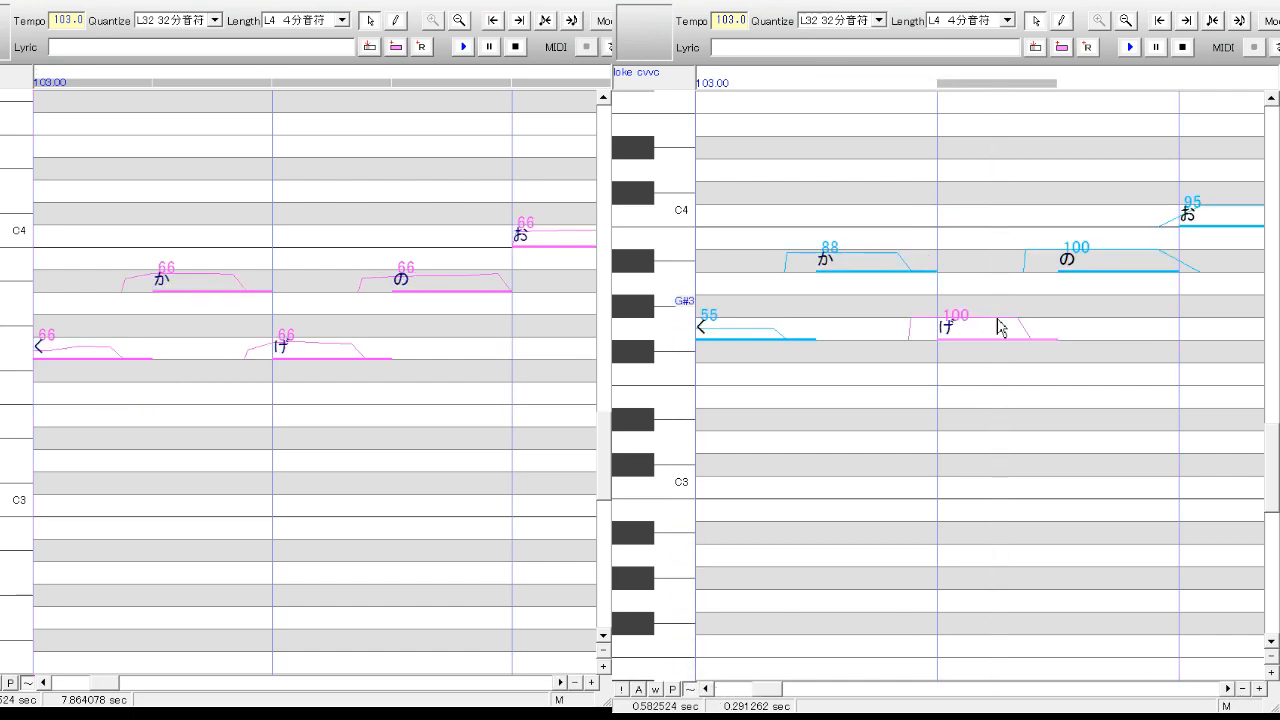
drag(995, 337, 991, 323)
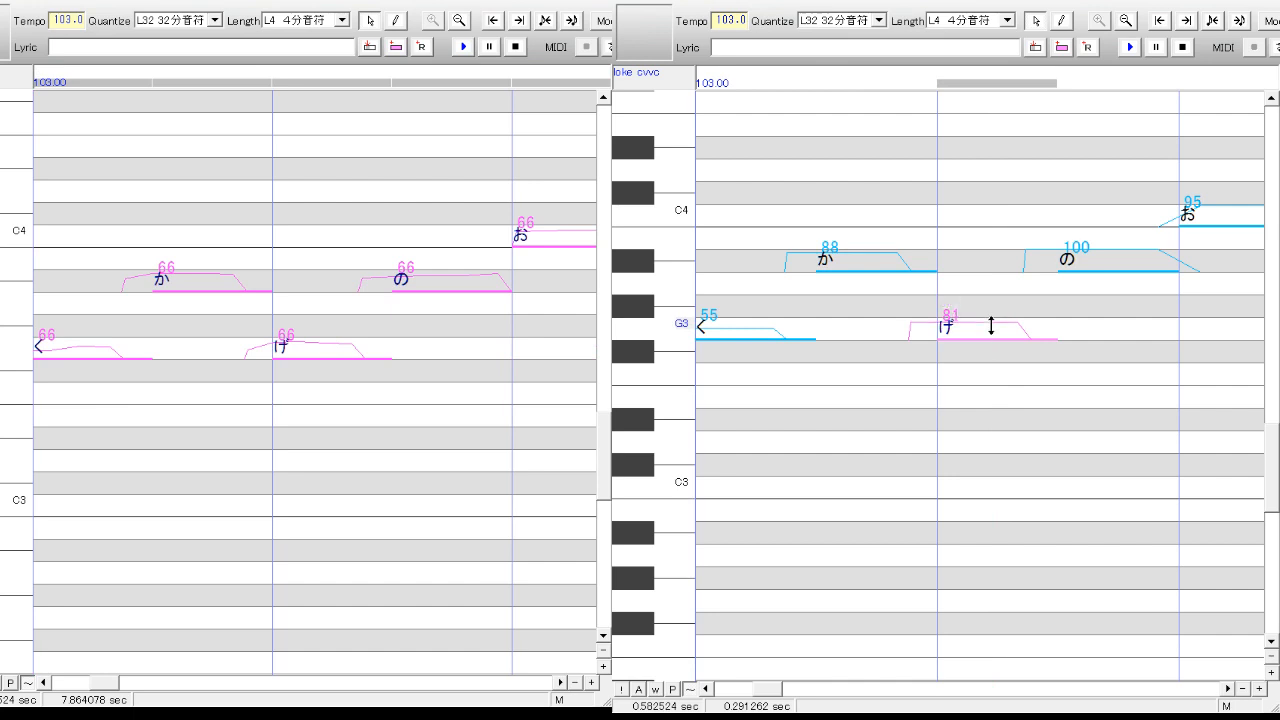
- Set the intensity of the の note after げ to 75 and of the following お note on C4 to 69
click(1118, 326)
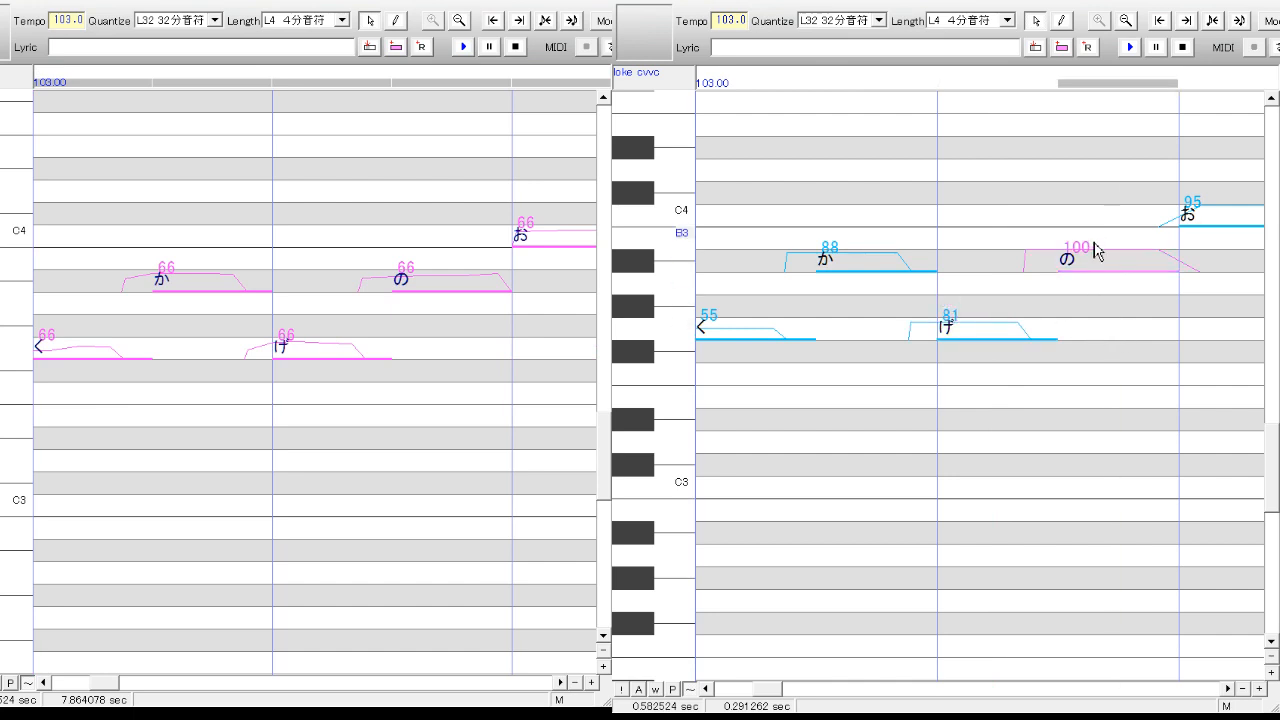
mouse_move(1098, 254)
mouse_down()
mouse_move(1100, 275)
mouse_move(1105, 253)
mouse_up()
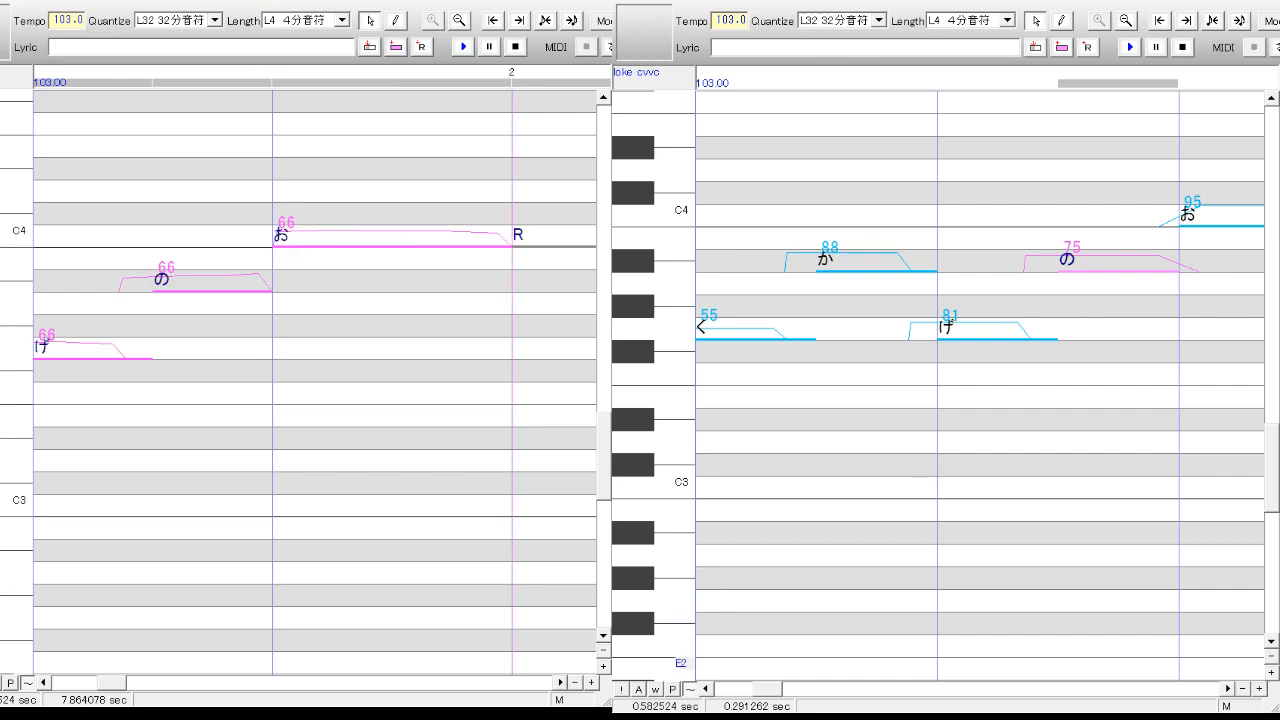
click(1228, 689)
click(997, 212)
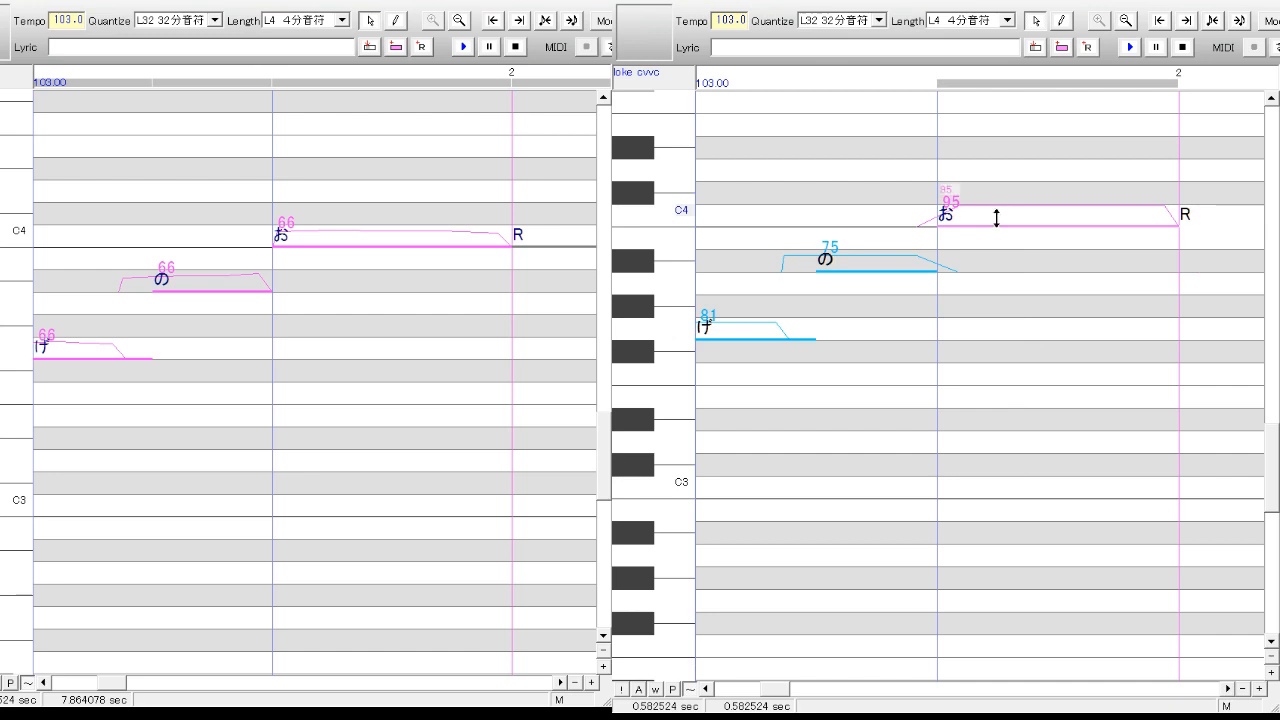
drag(996, 218, 1001, 218)
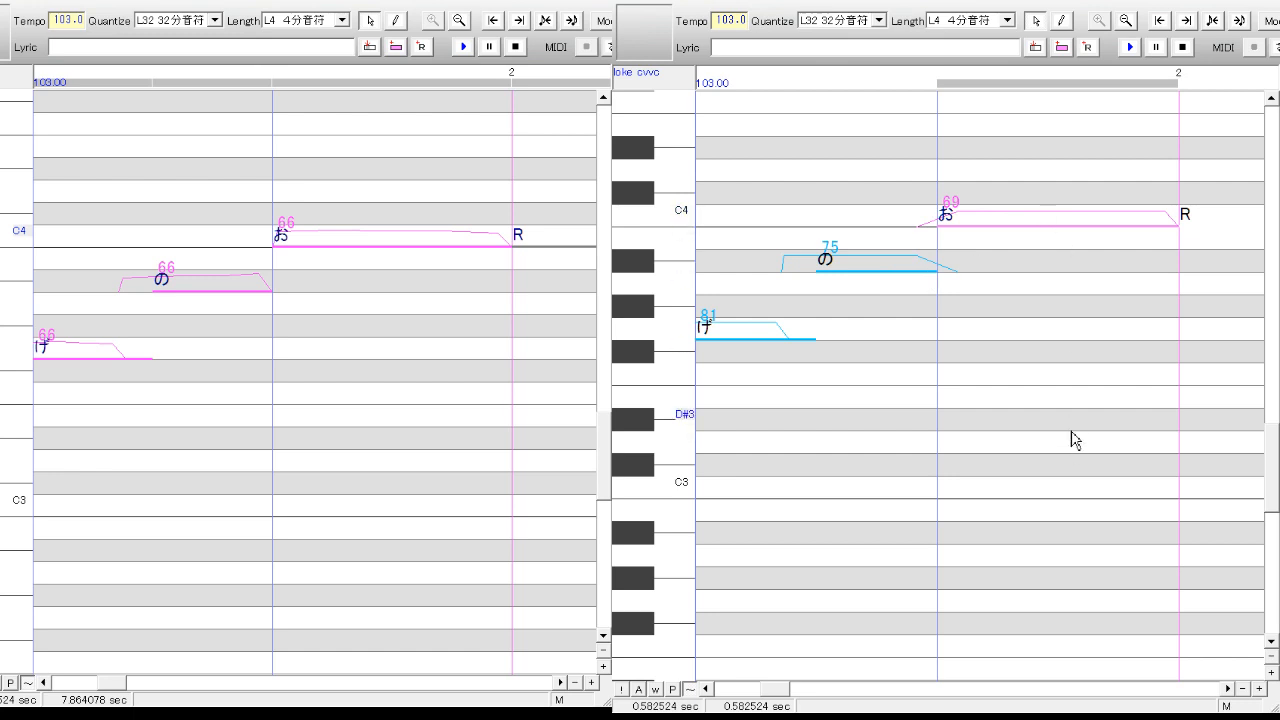
- Set the intensity of the か note in measure 2 to 83 and of the following ん note to 75
click(1230, 690)
click(1230, 690)
click(1230, 690)
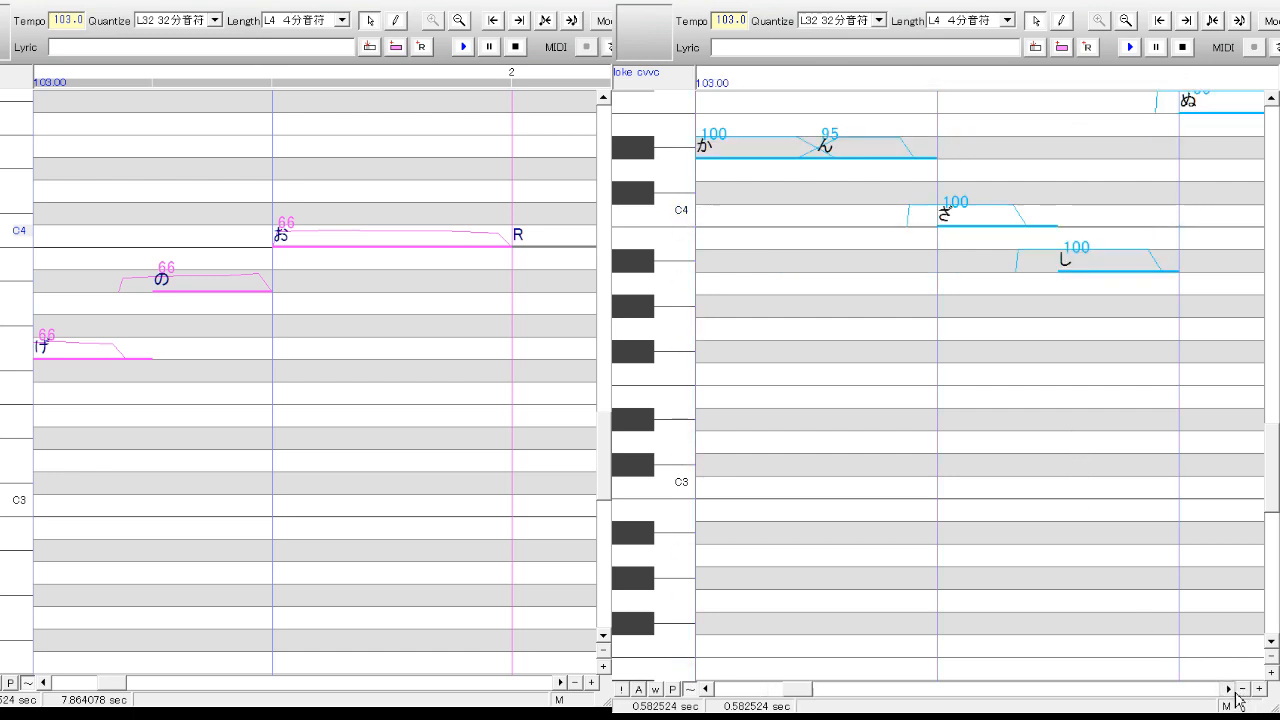
drag(1271, 461, 1271, 430)
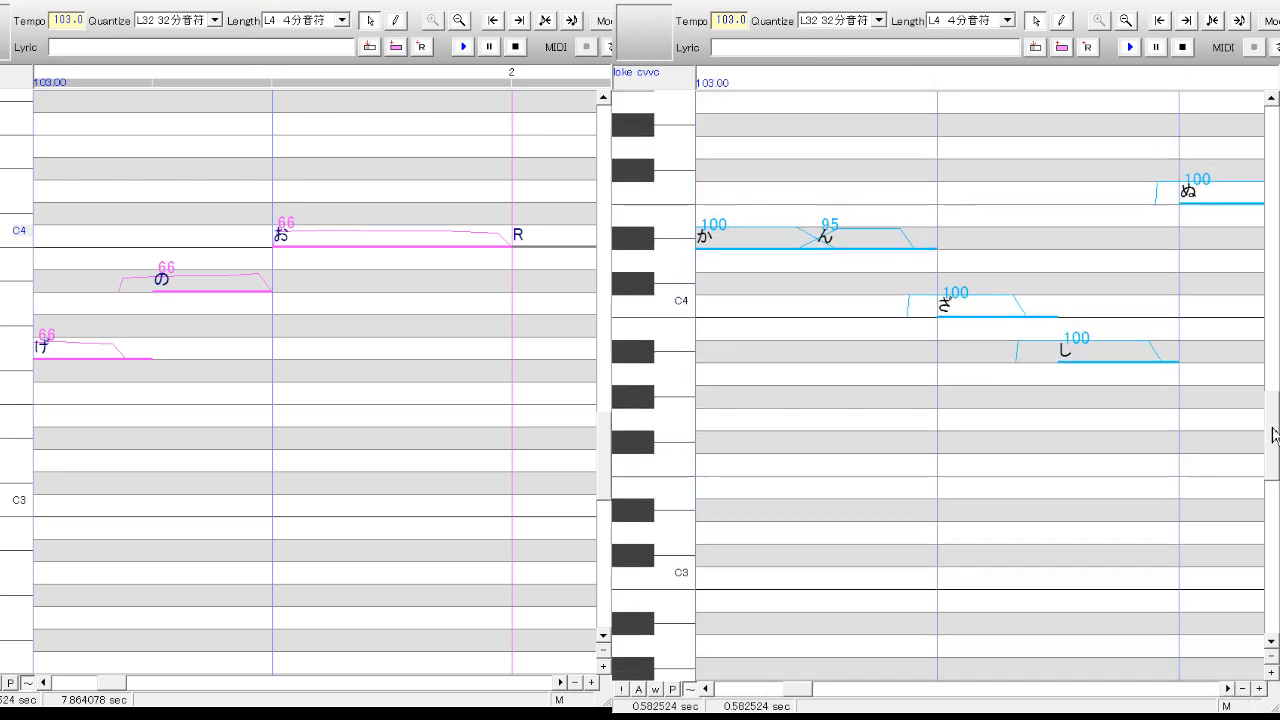
click(561, 682)
click(561, 682)
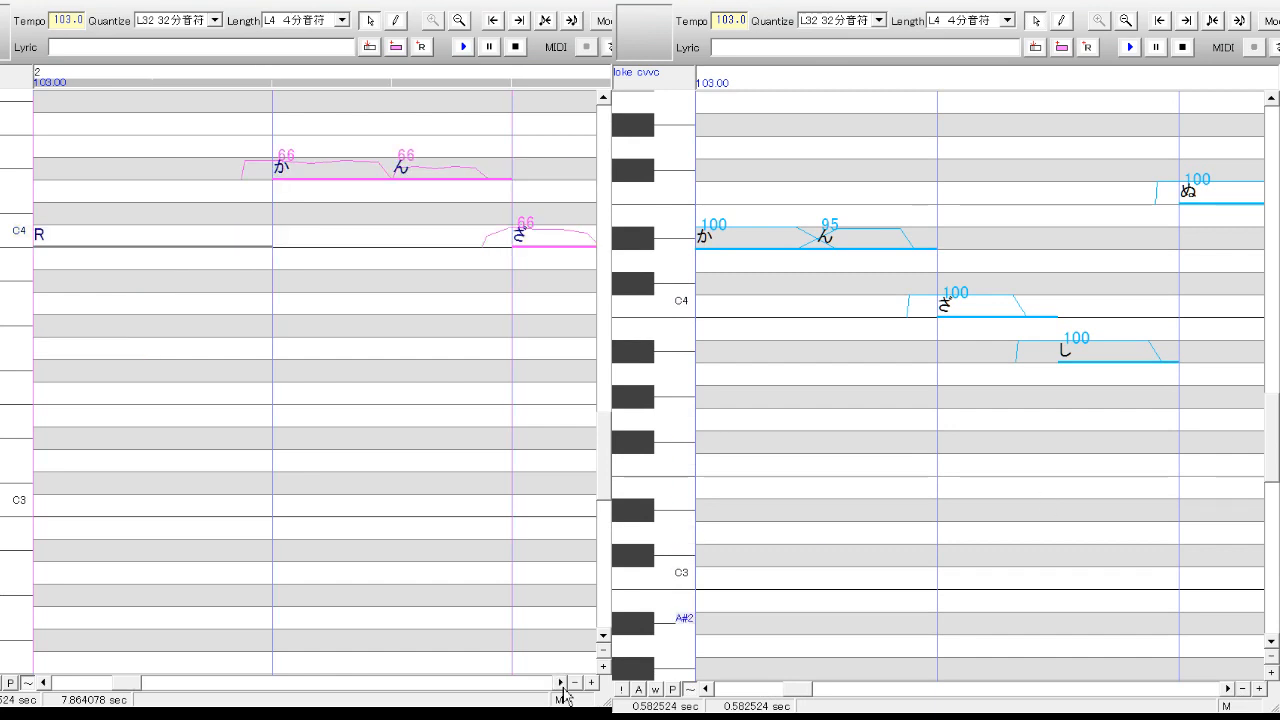
drag(794, 691, 788, 693)
click(1006, 327)
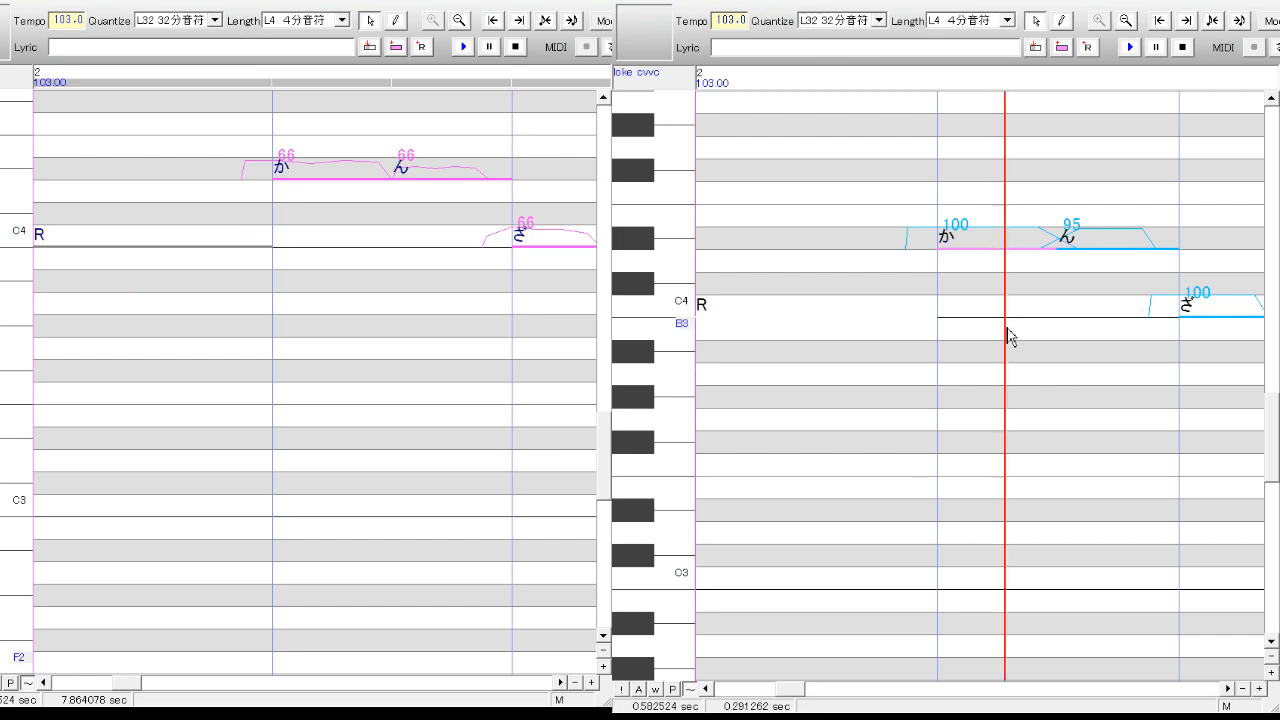
drag(1005, 231, 1006, 248)
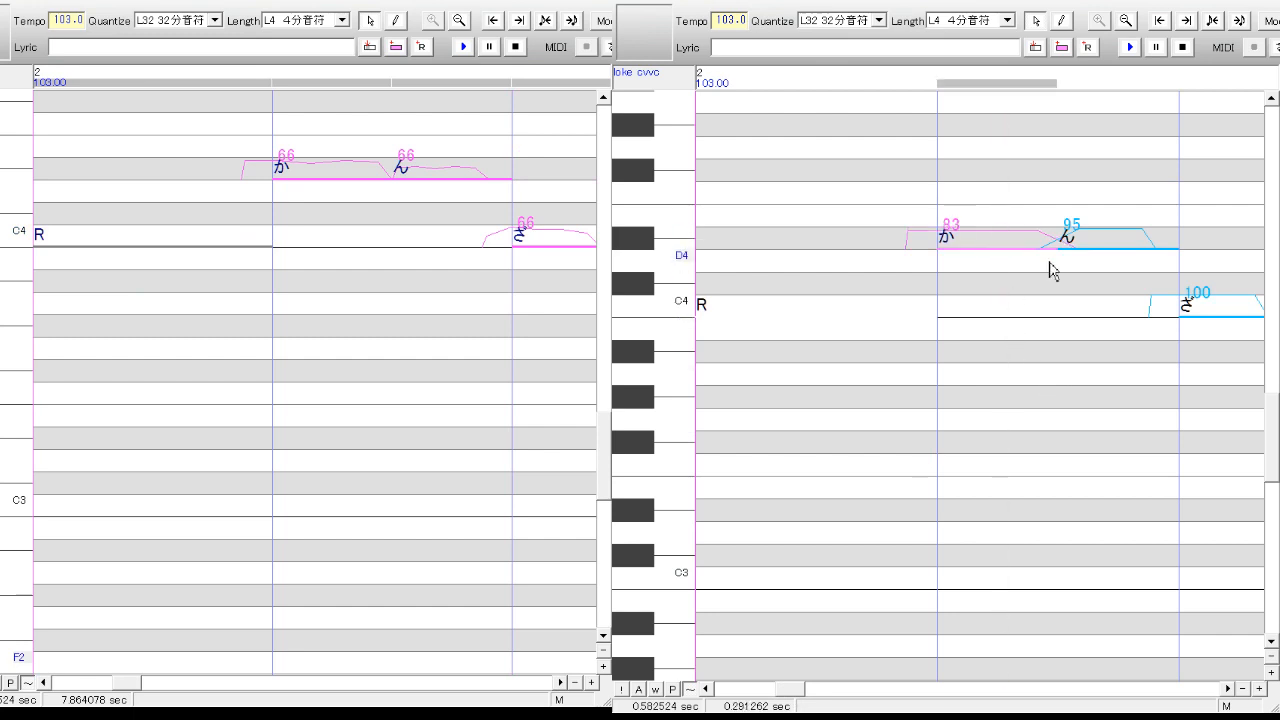
click(1077, 262)
drag(1114, 240, 1119, 239)
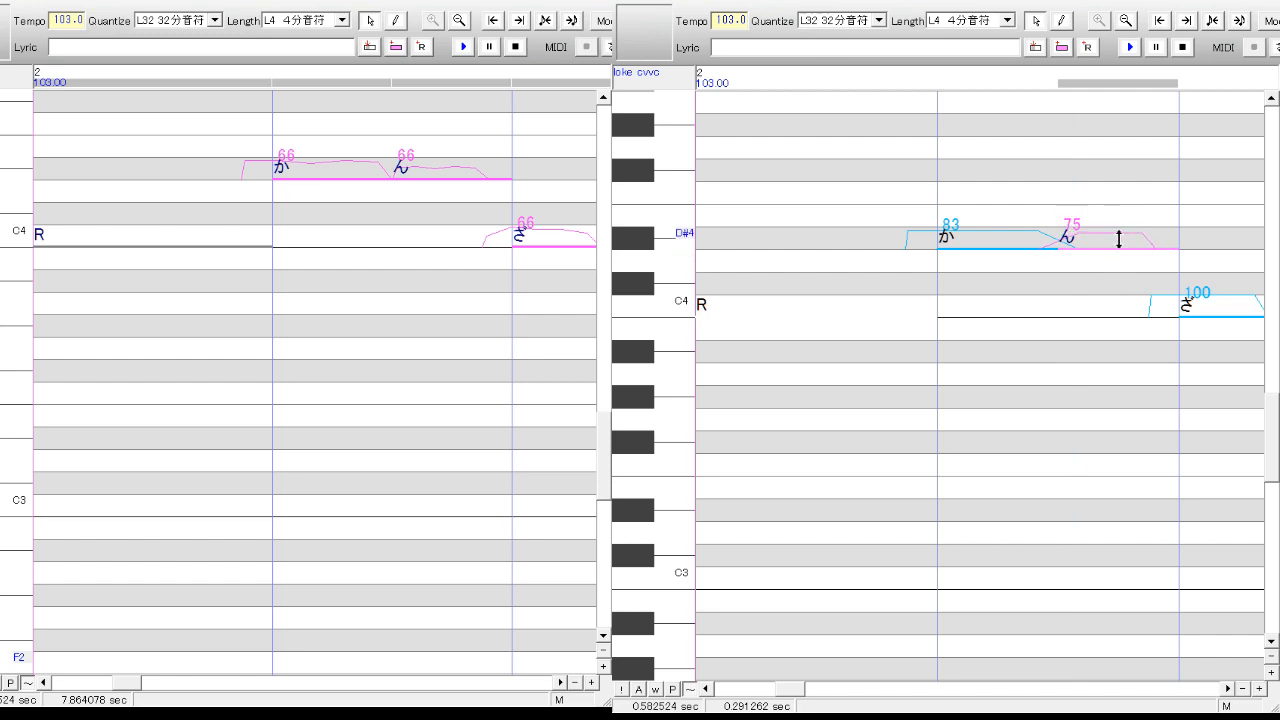
- Lower the intensity of the ざ note on C4 to 88 and of the following し note to 73
click(1229, 689)
click(1229, 689)
click(706, 689)
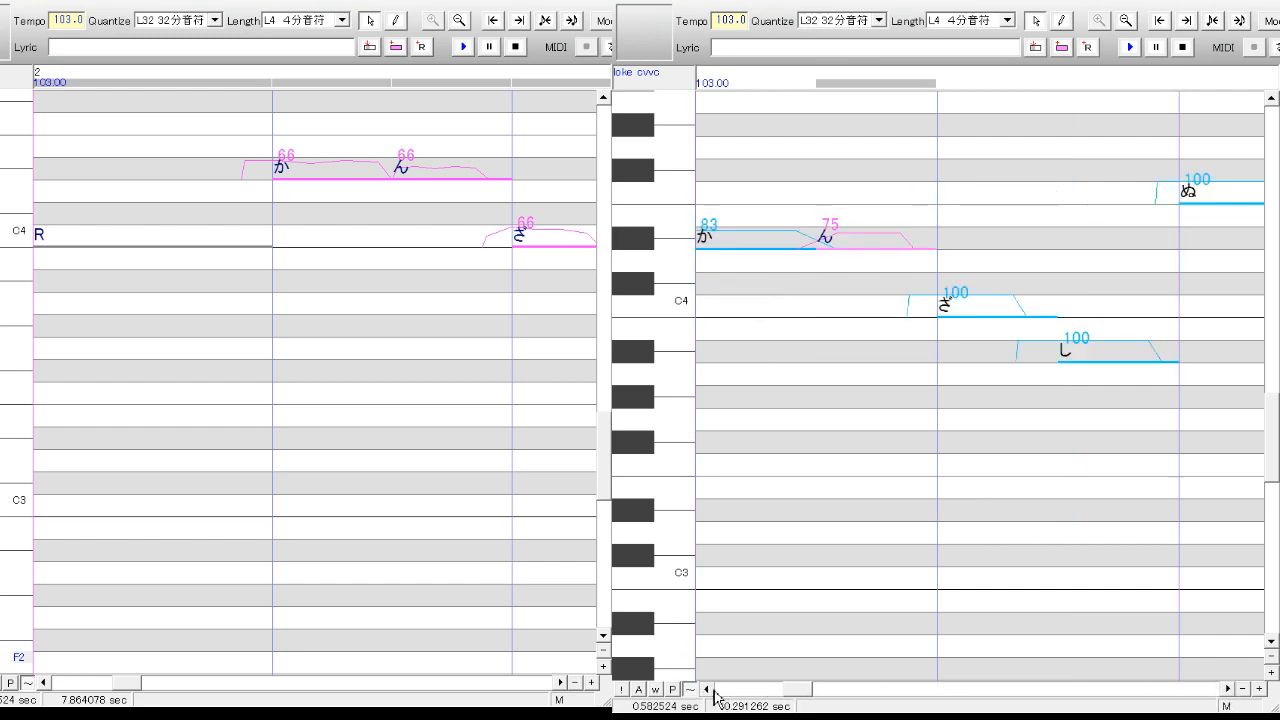
click(560, 683)
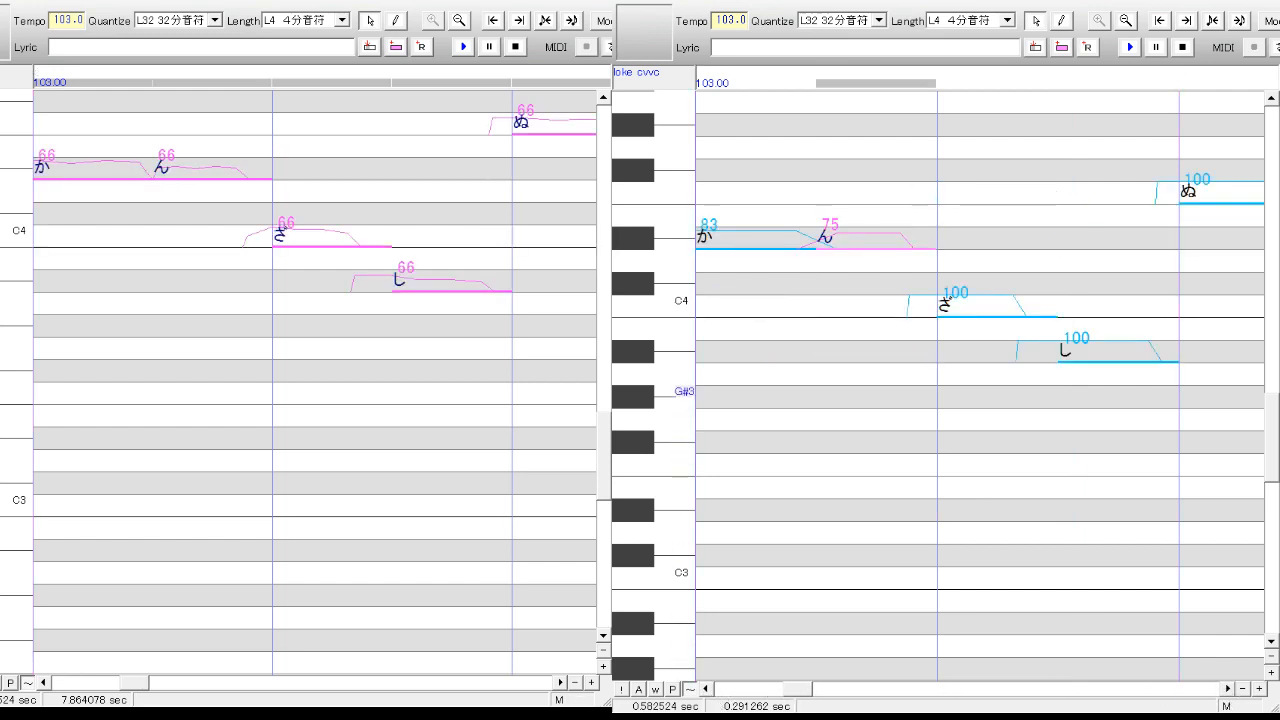
click(962, 380)
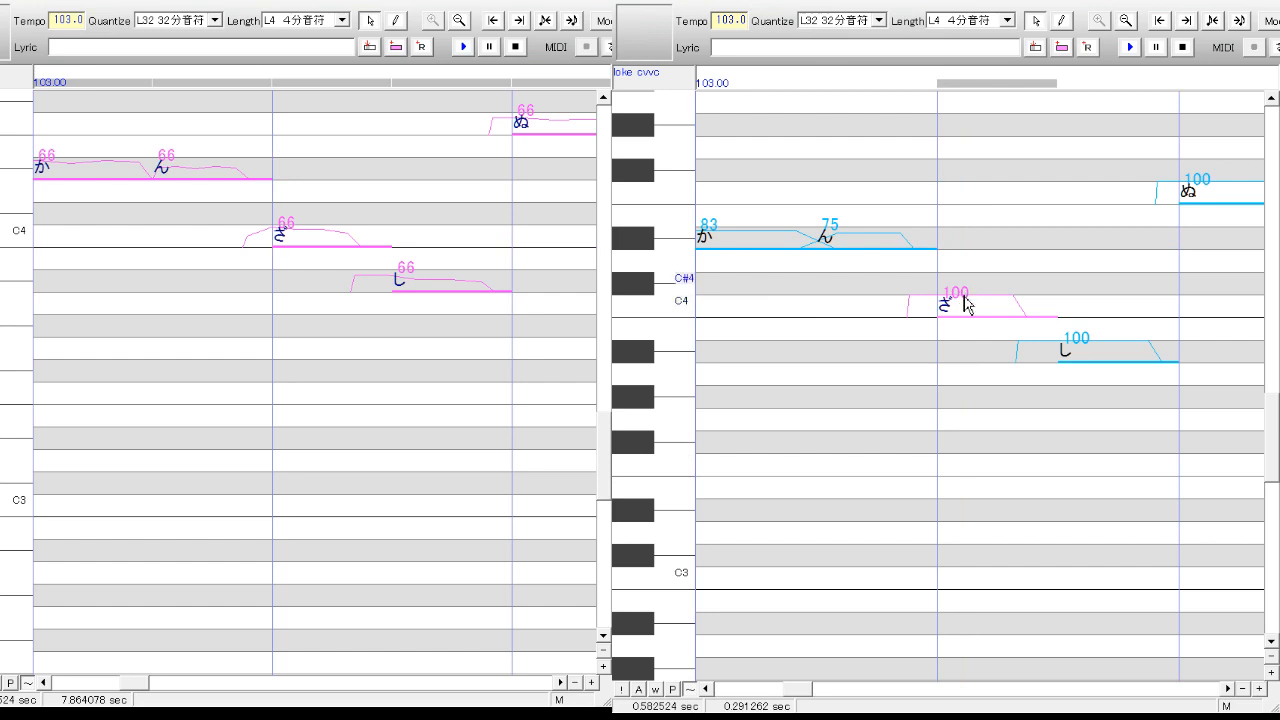
drag(962, 300, 961, 307)
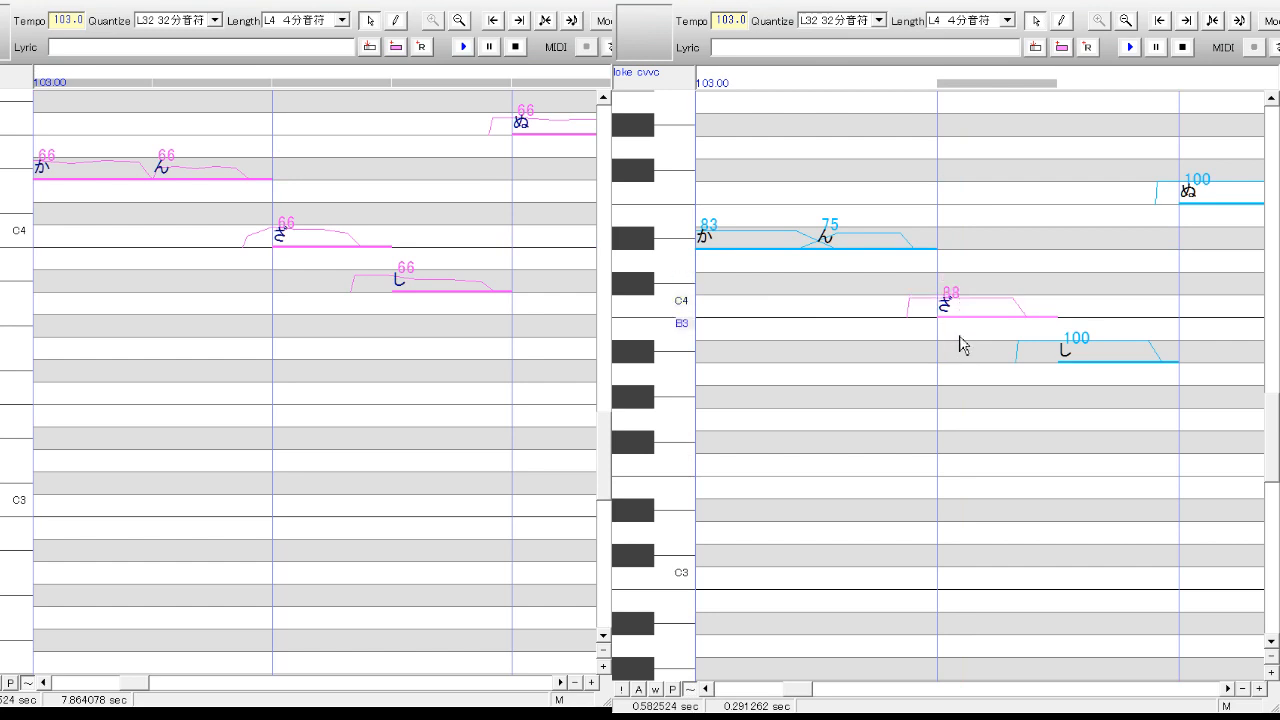
click(1069, 403)
drag(1097, 347, 1097, 366)
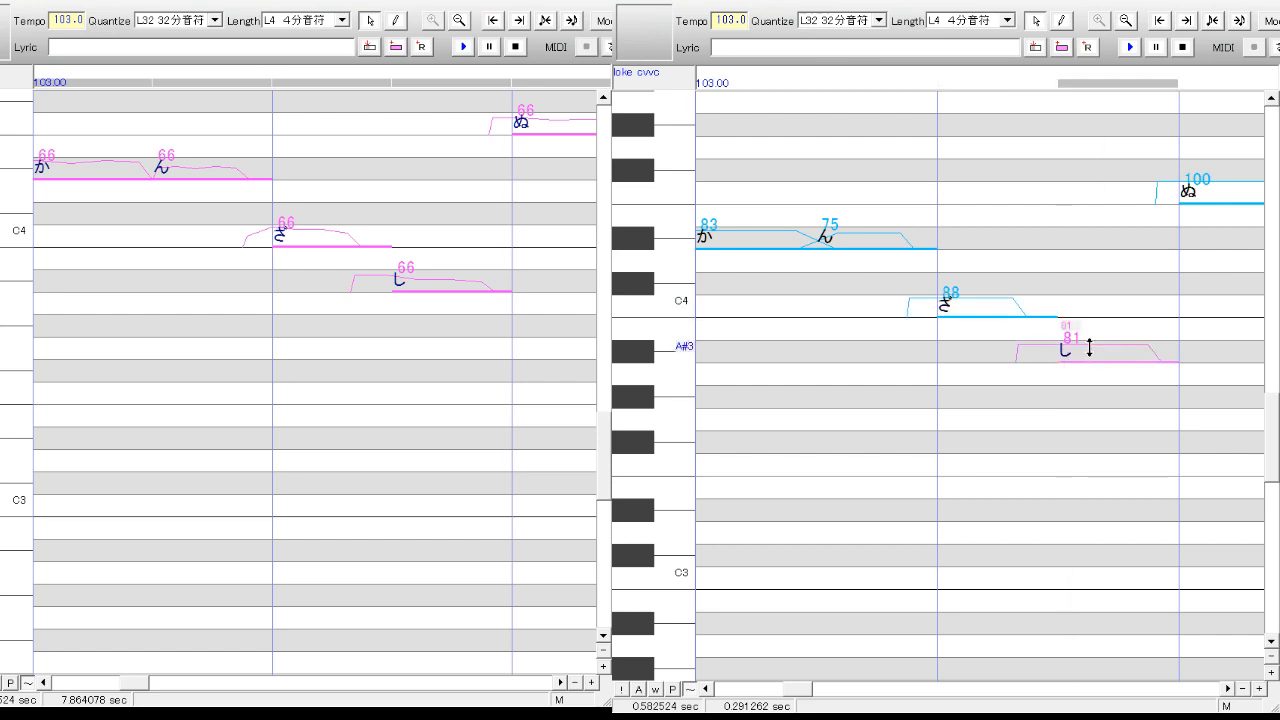
drag(1089, 297, 1089, 297)
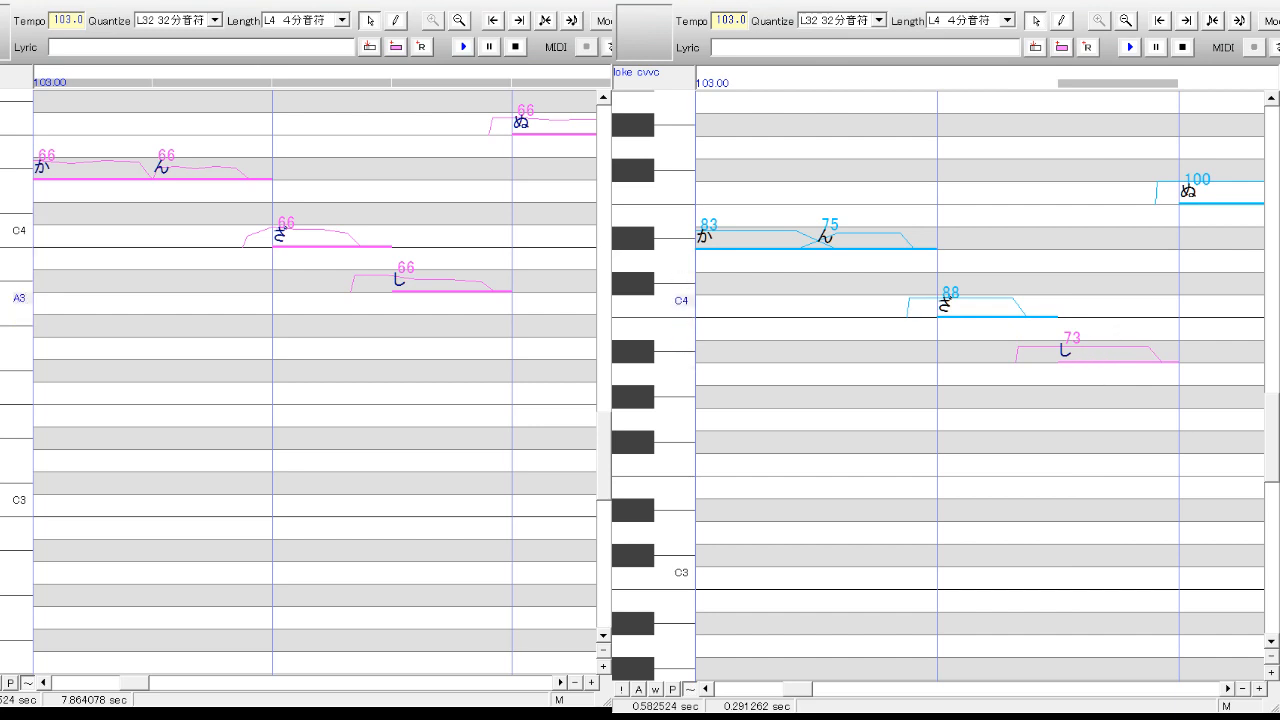
- Play back the ざ and し notes in the comparison project and in the CVVC project to compare their loudness
drag(300, 298, 445, 300)
click(464, 47)
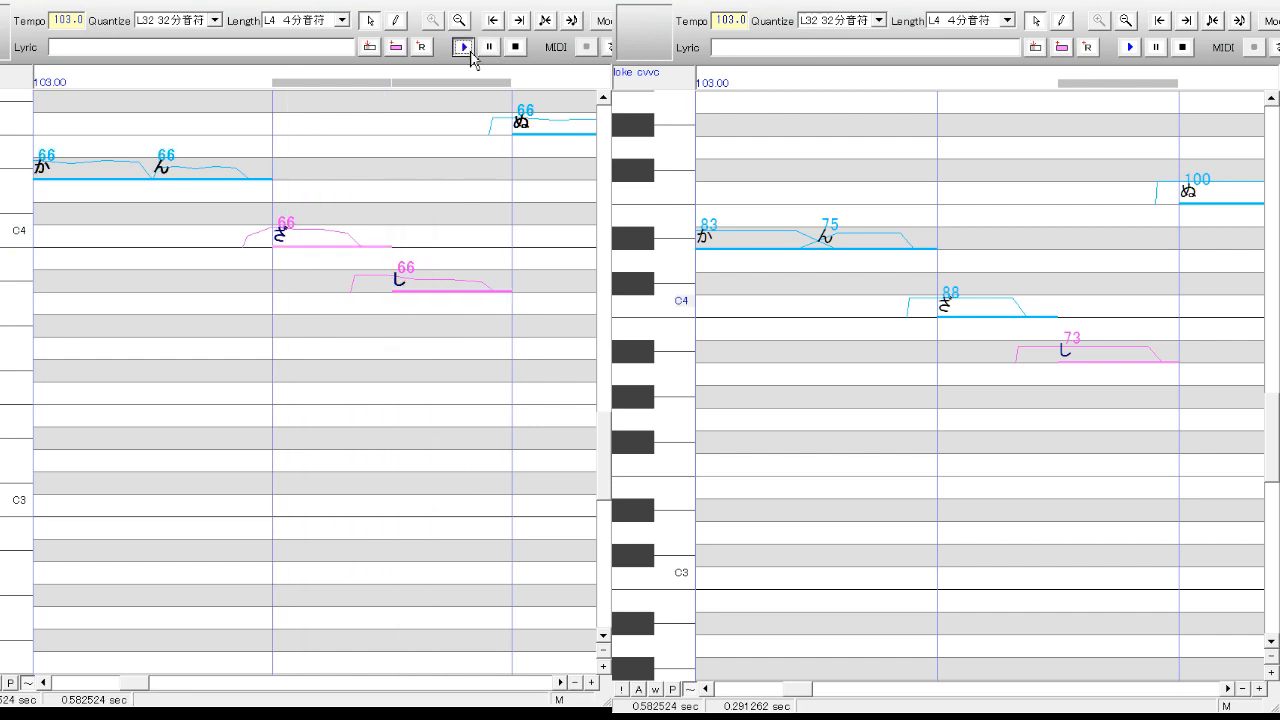
click(464, 47)
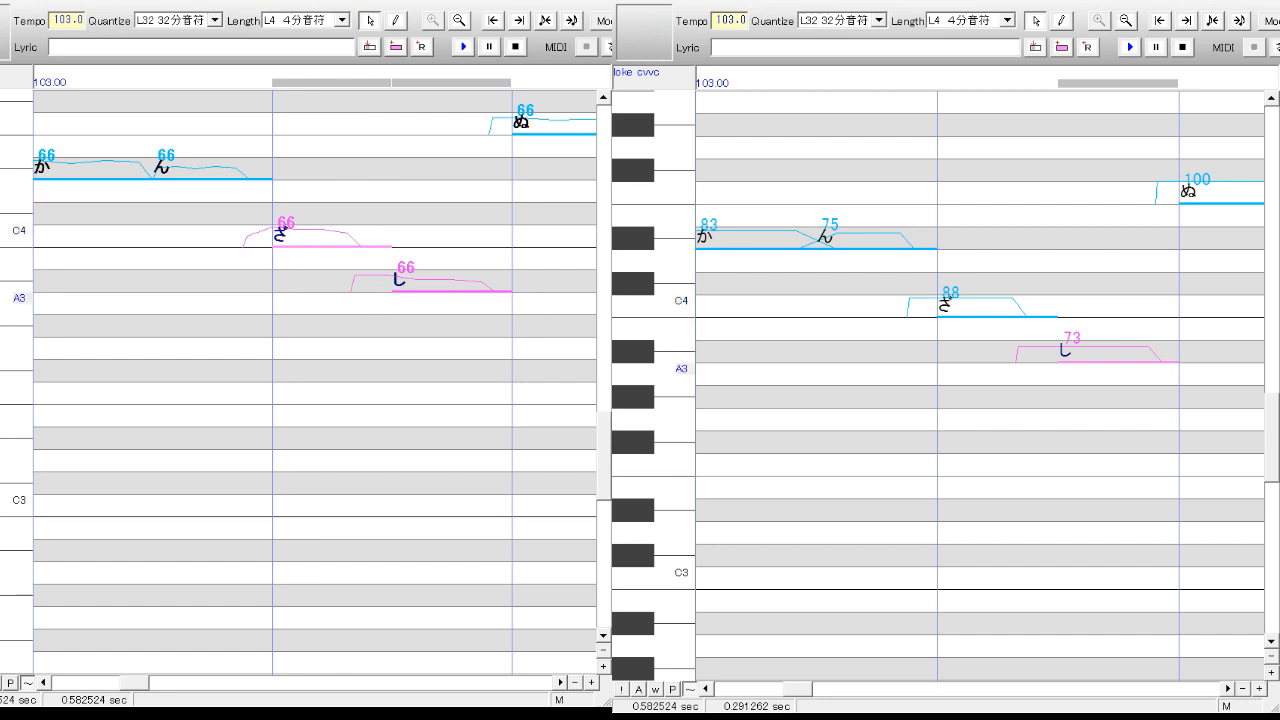
drag(960, 357, 1067, 362)
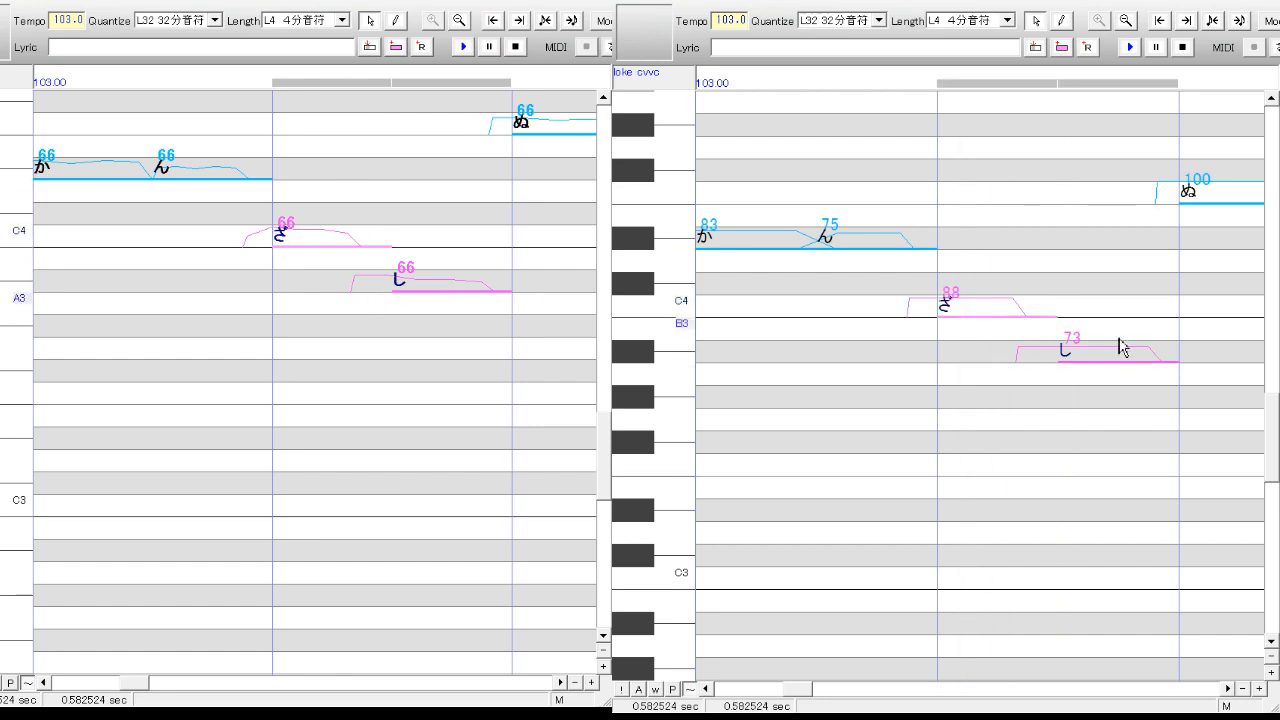
click(1131, 47)
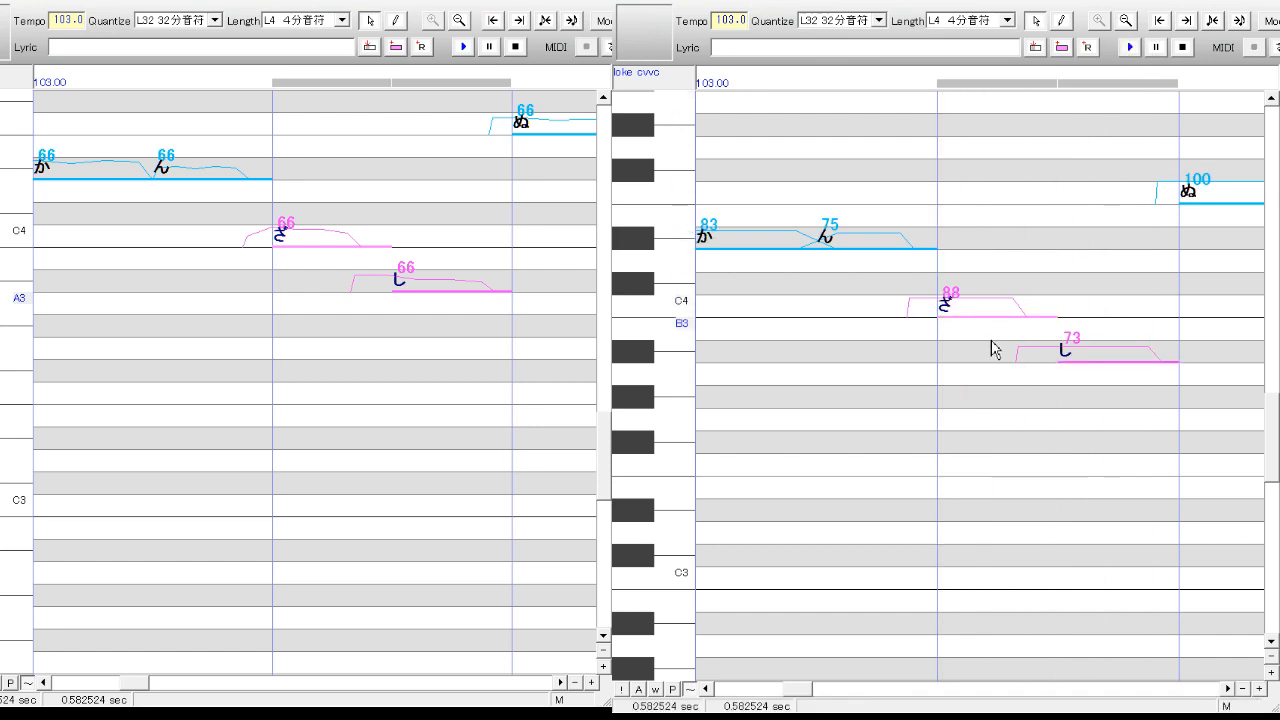
- Lower the intensity of the し note after ざ to 67 in the CVVC project
click(1091, 419)
click(1001, 386)
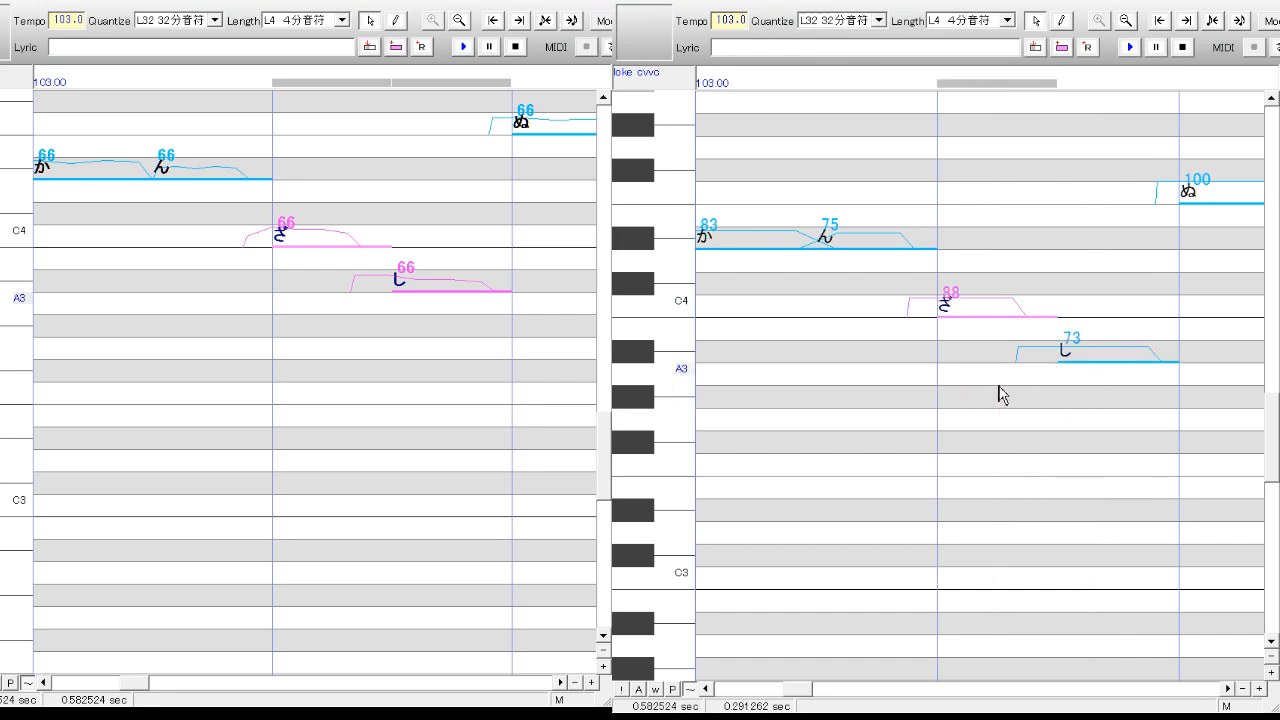
click(1078, 388)
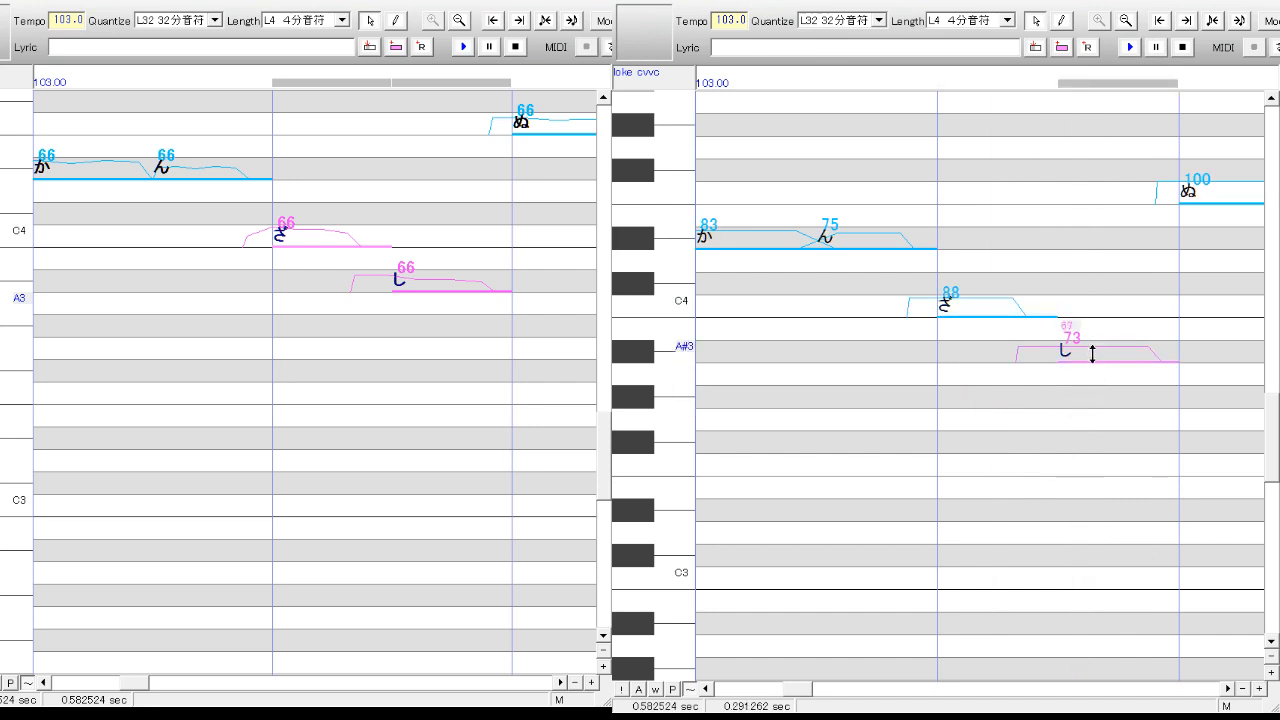
drag(1092, 355, 1097, 347)
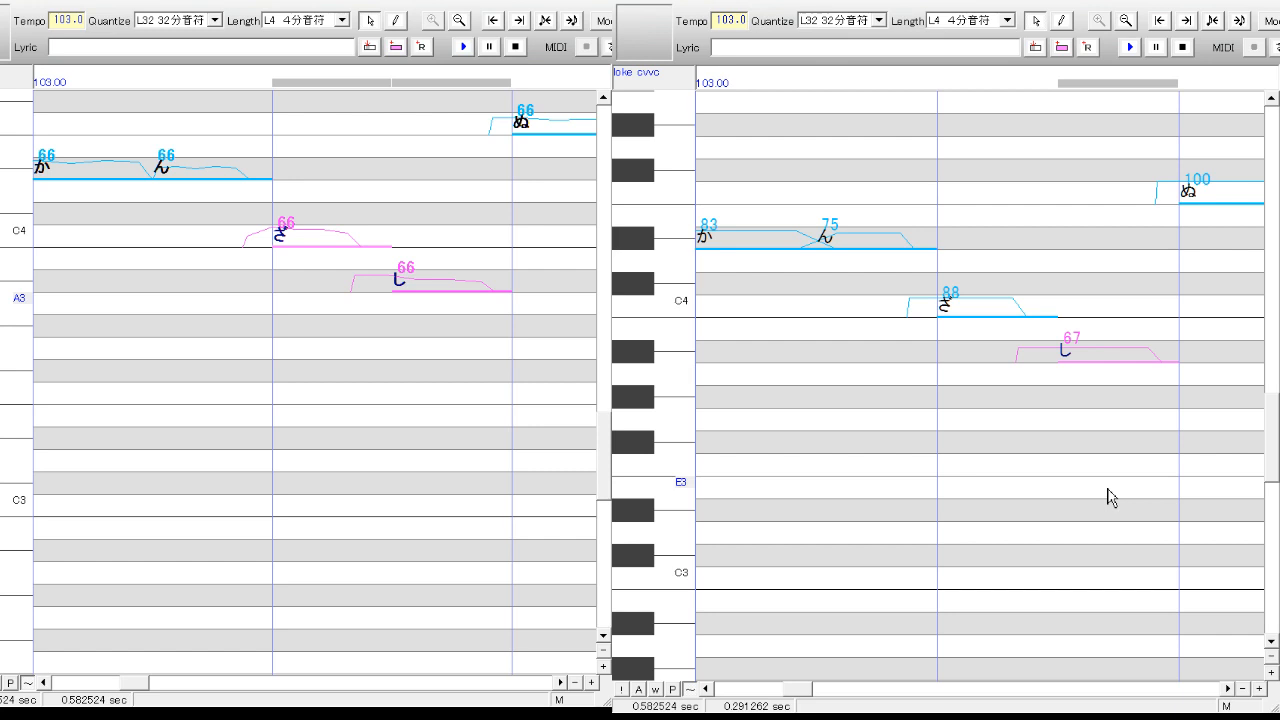
- Set the intensity of the ぬ note before measure 3 to 77 and of the following い note to 79
click(1228, 689)
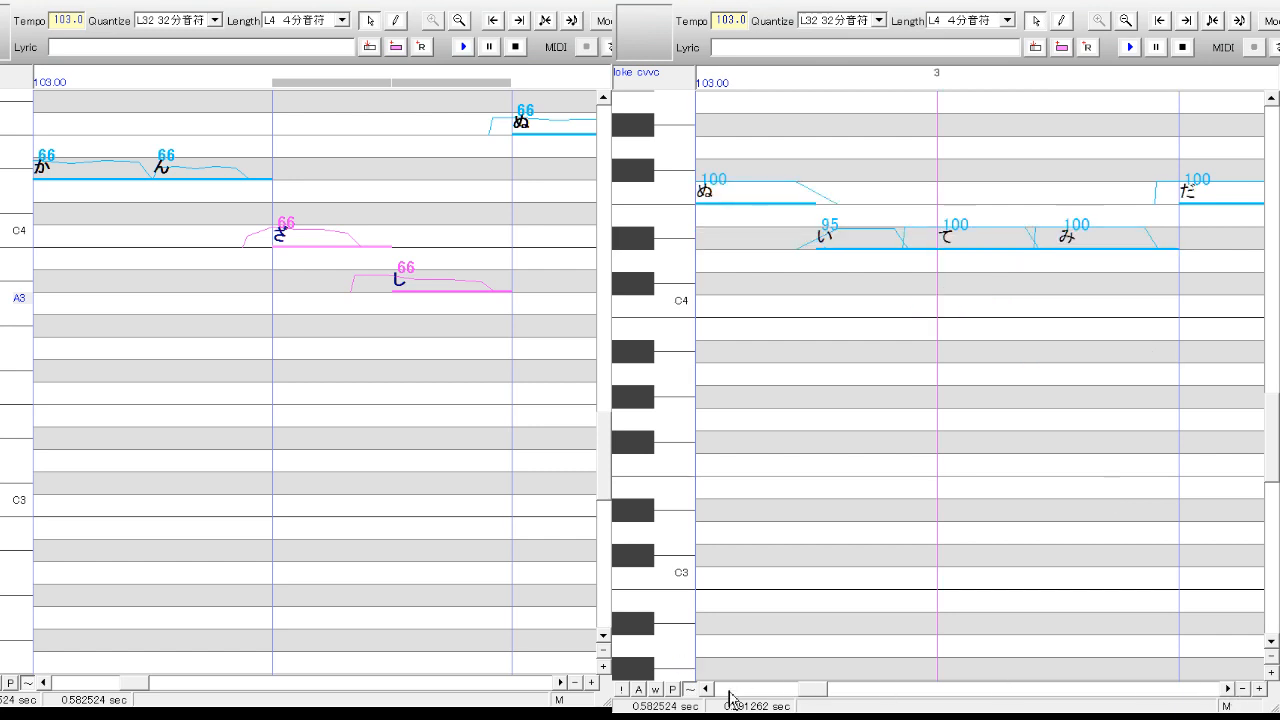
click(561, 683)
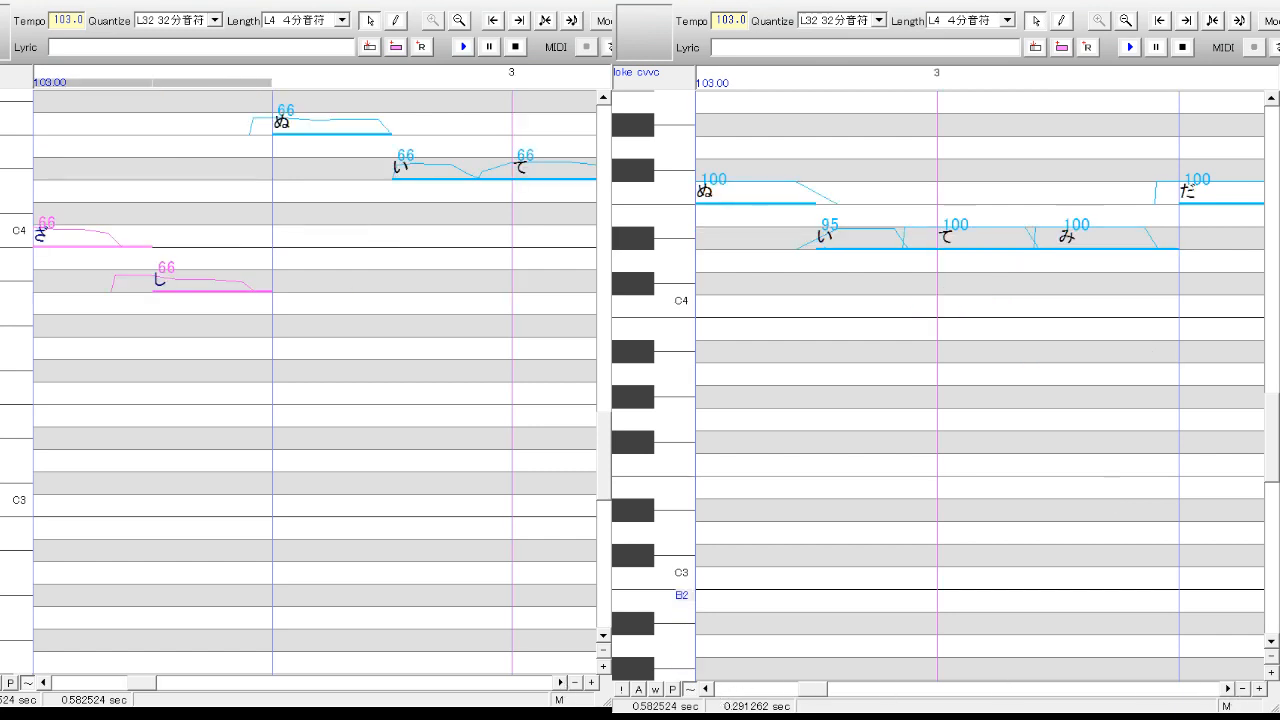
drag(756, 255, 758, 255)
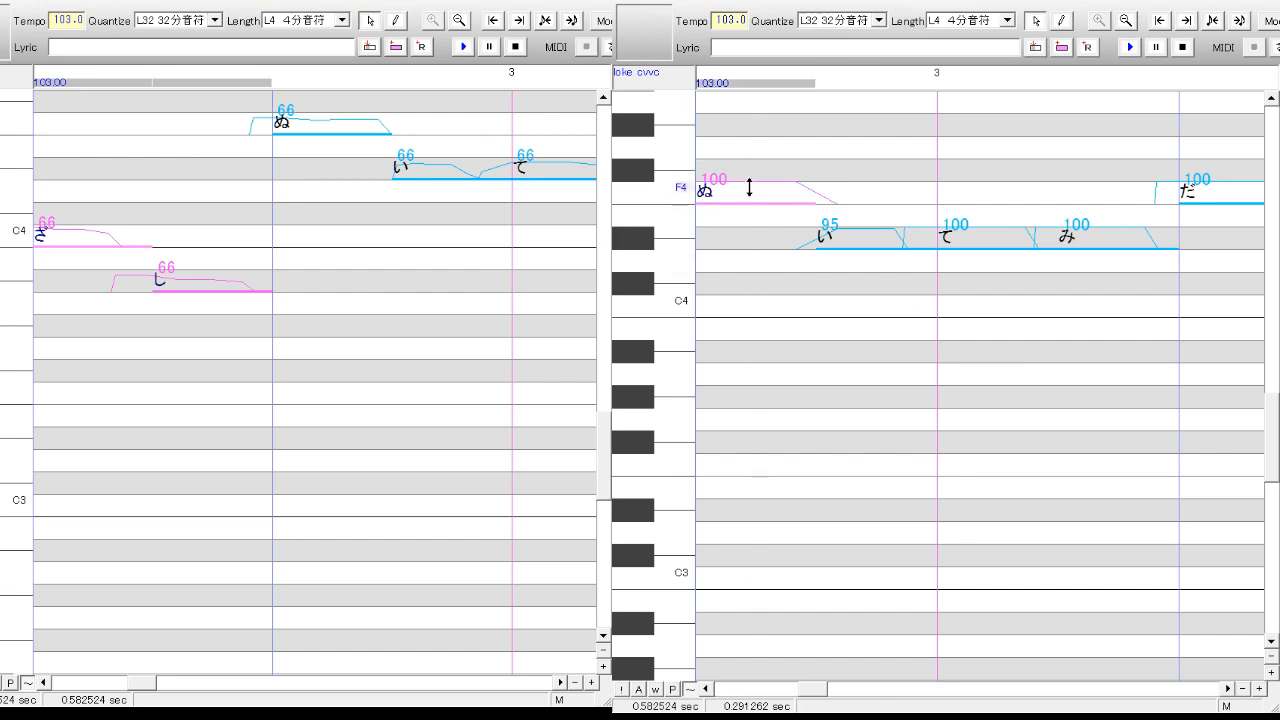
drag(749, 188, 748, 198)
click(857, 248)
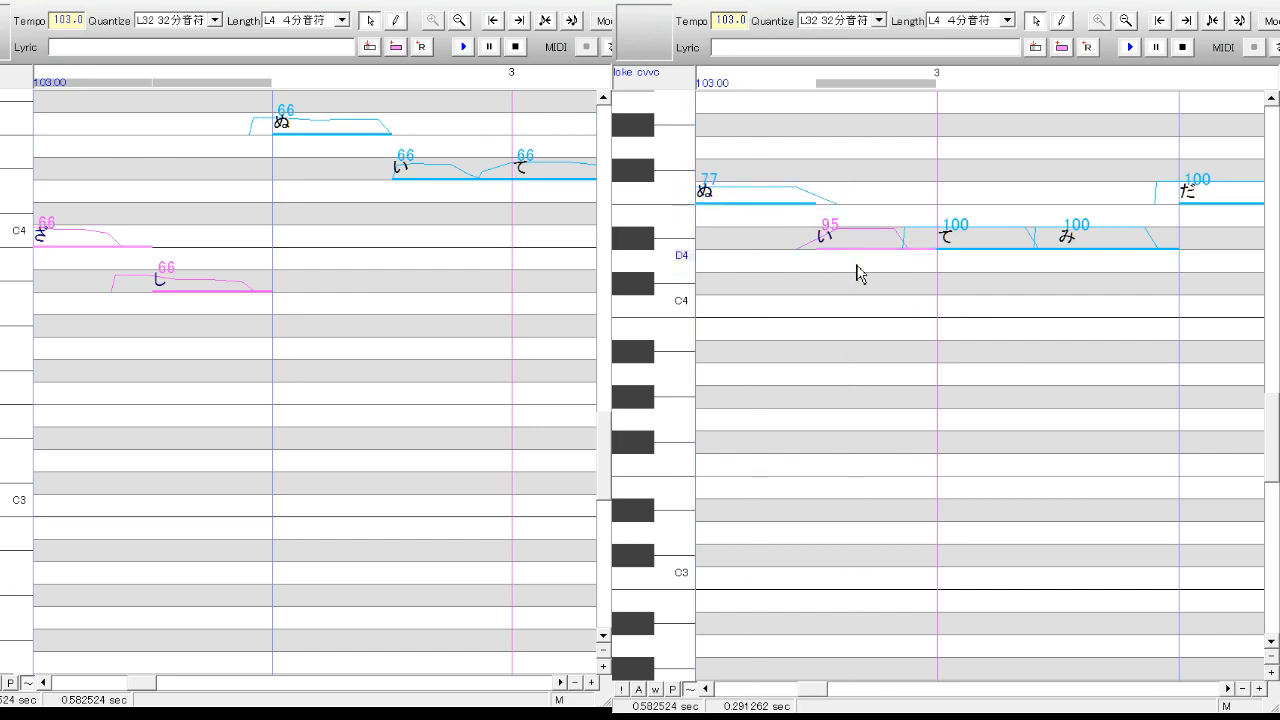
drag(858, 231, 865, 237)
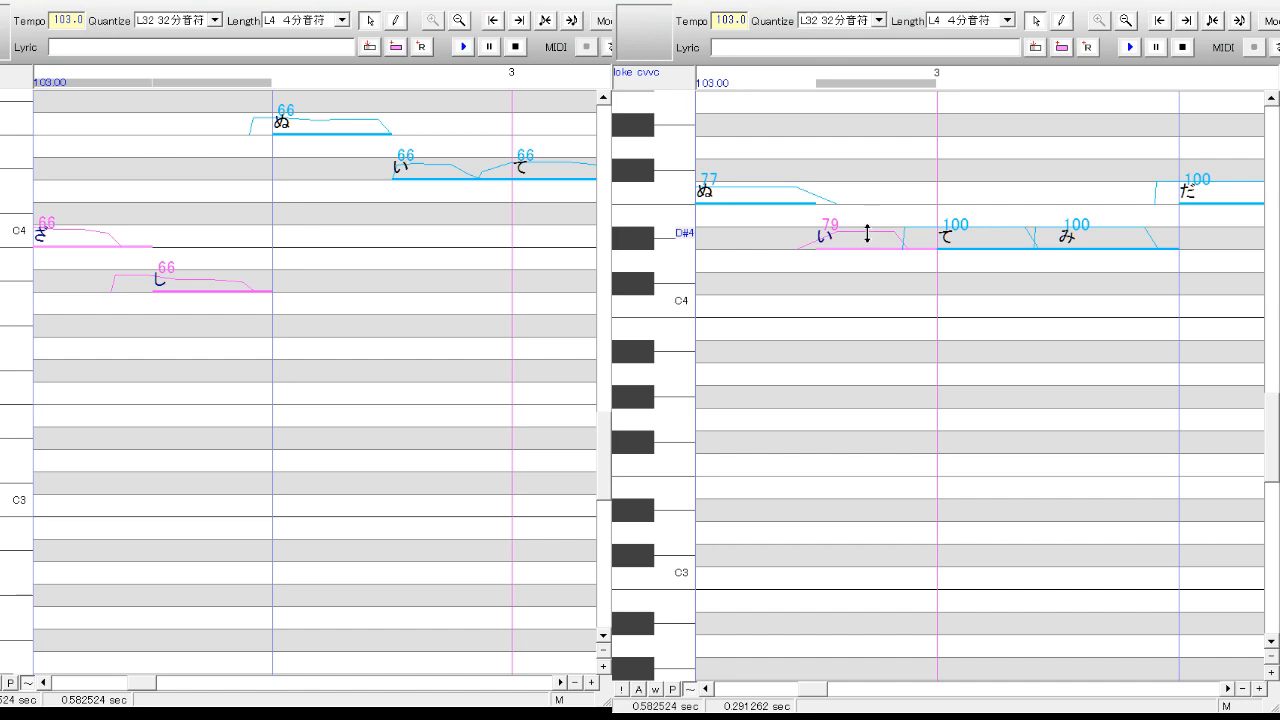
- Set the intensity of the て note at the start of measure 3 to 81 and of the following み note to 76
click(1007, 341)
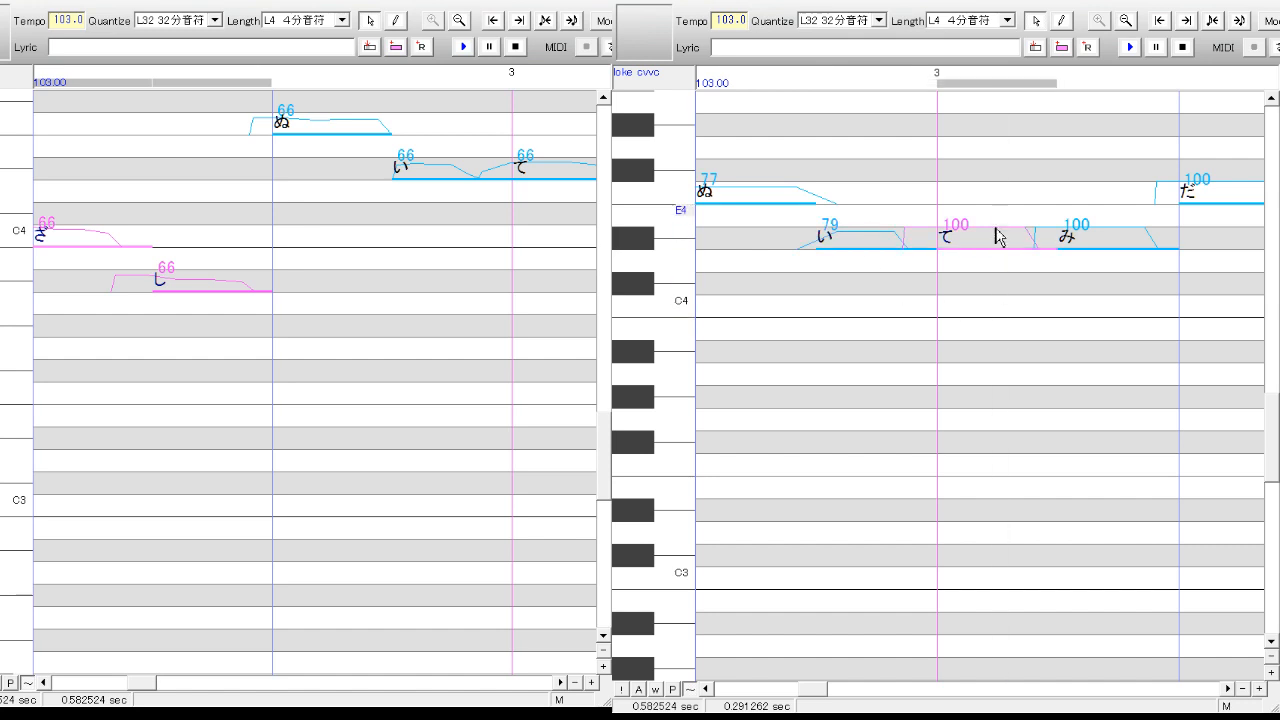
drag(997, 236, 996, 238)
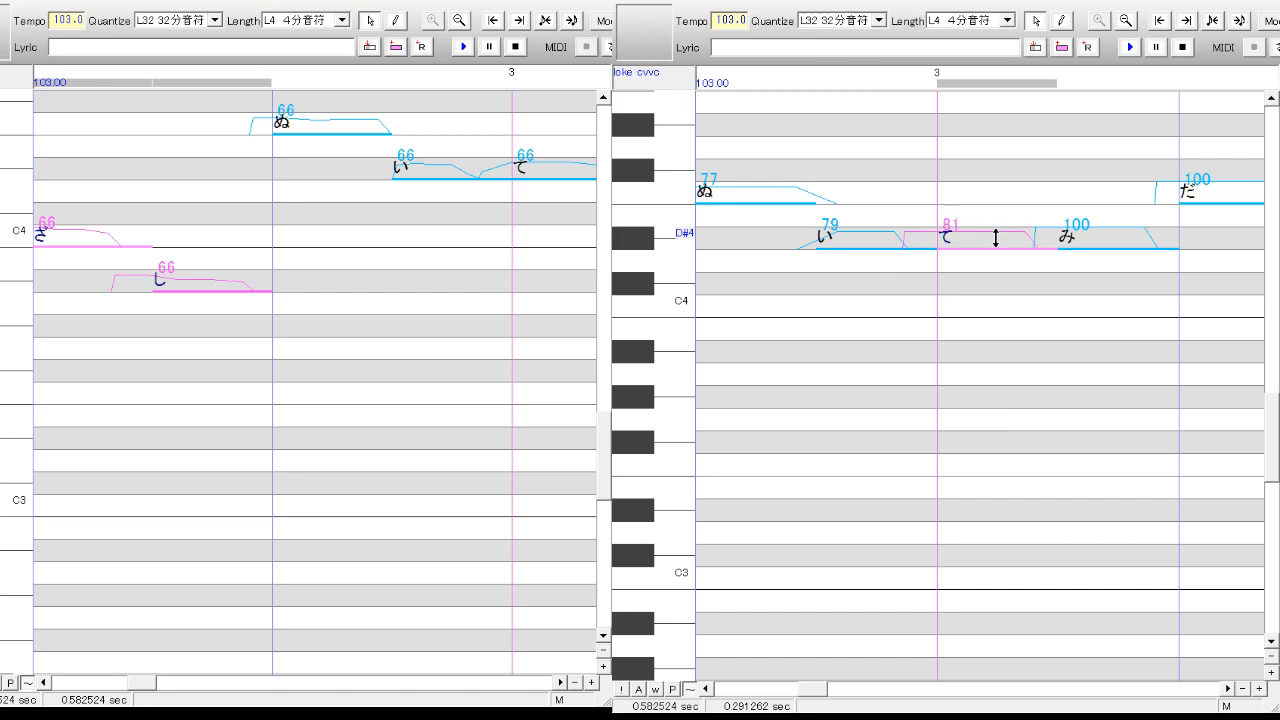
click(561, 682)
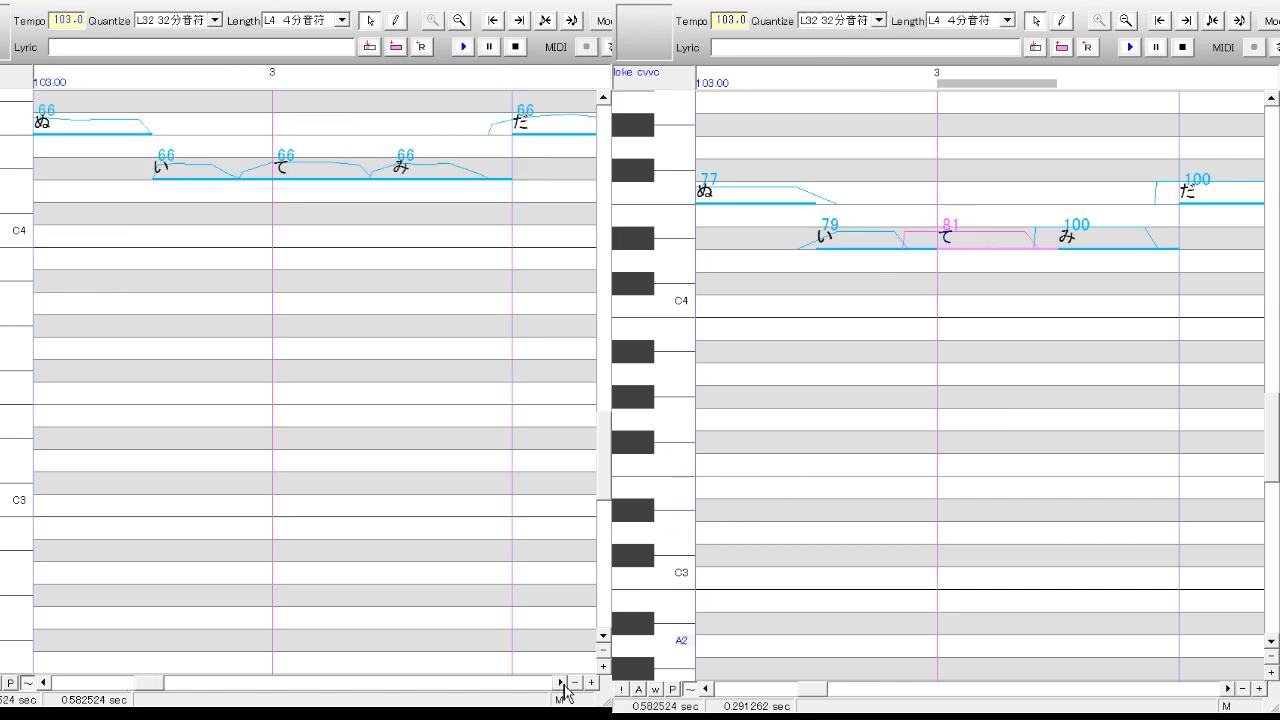
click(561, 682)
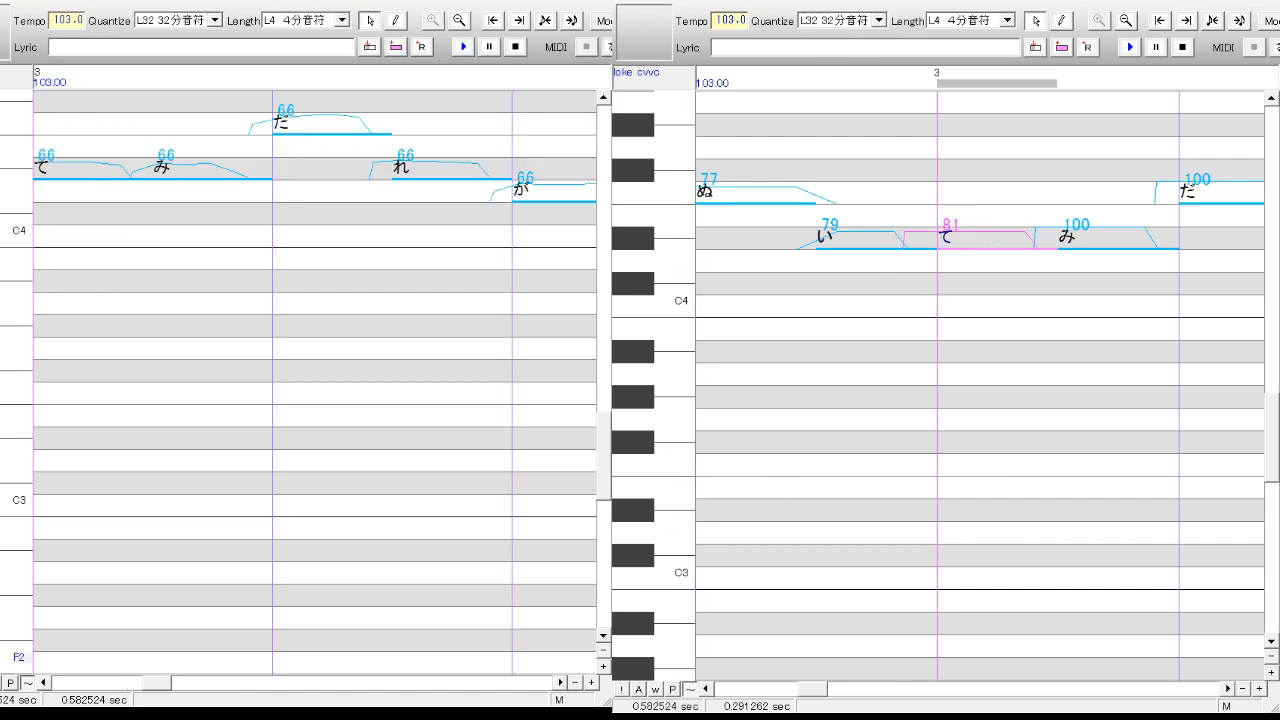
click(1227, 688)
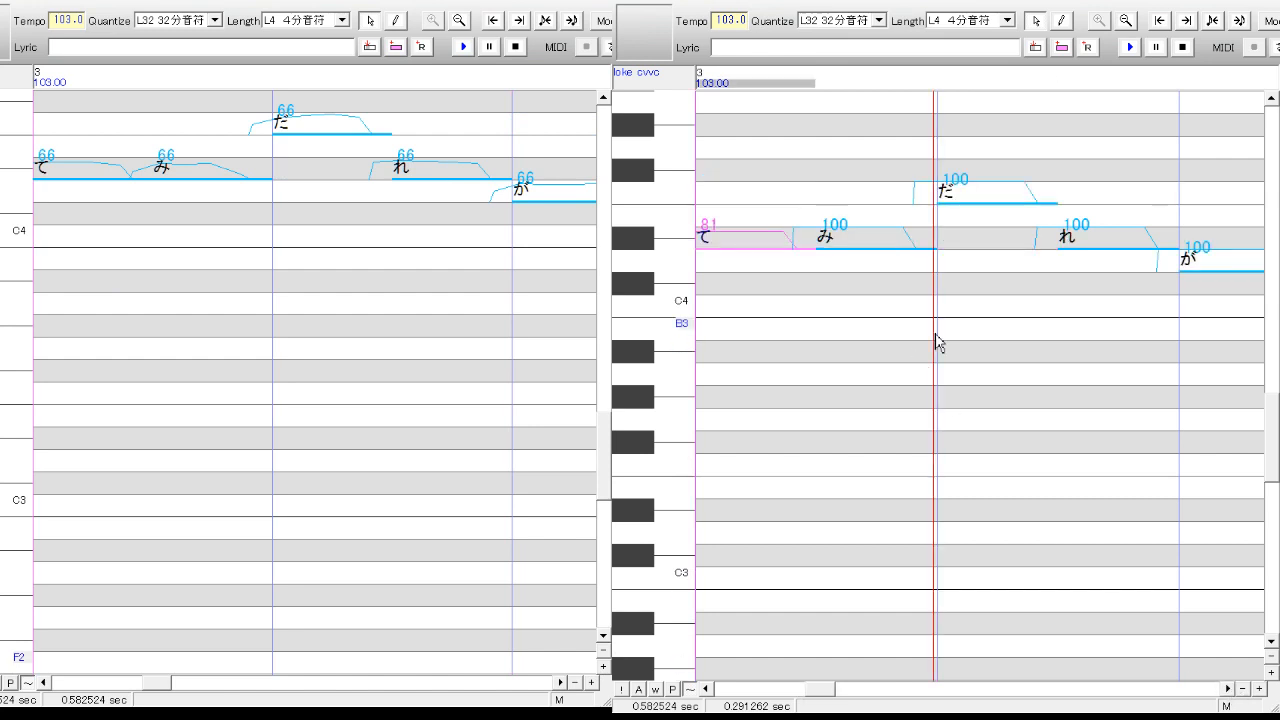
drag(872, 230, 869, 240)
- Lower the intensity of the だ note on F4 in measure 3 to 76
click(993, 222)
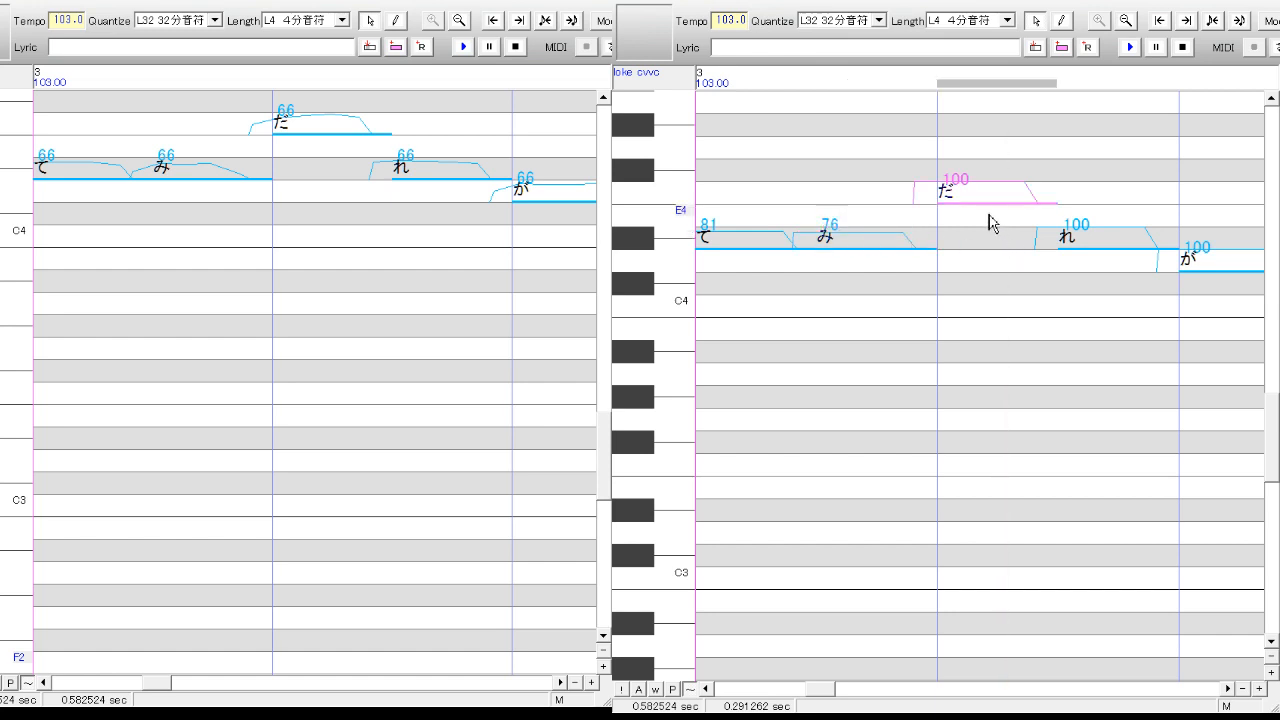
drag(975, 190, 980, 193)
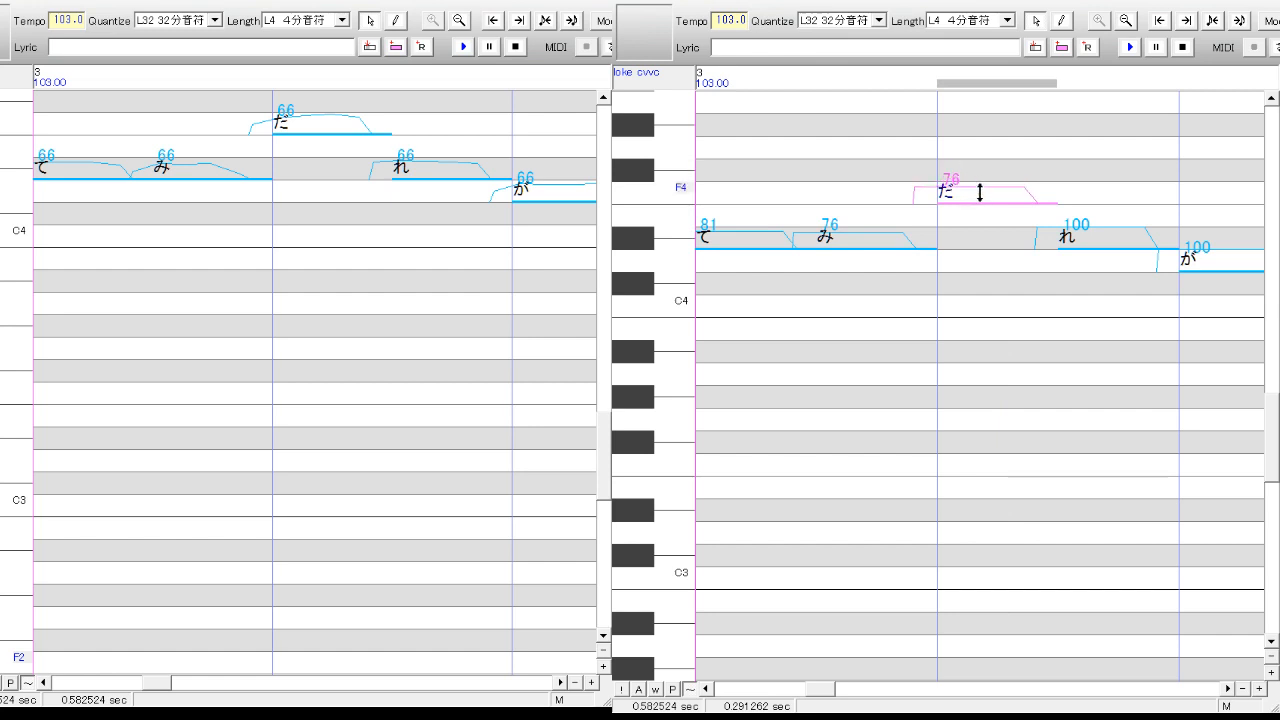
- Set the intensity of the れ note in measure 3 to 87 and of the following が note to 88
click(1090, 232)
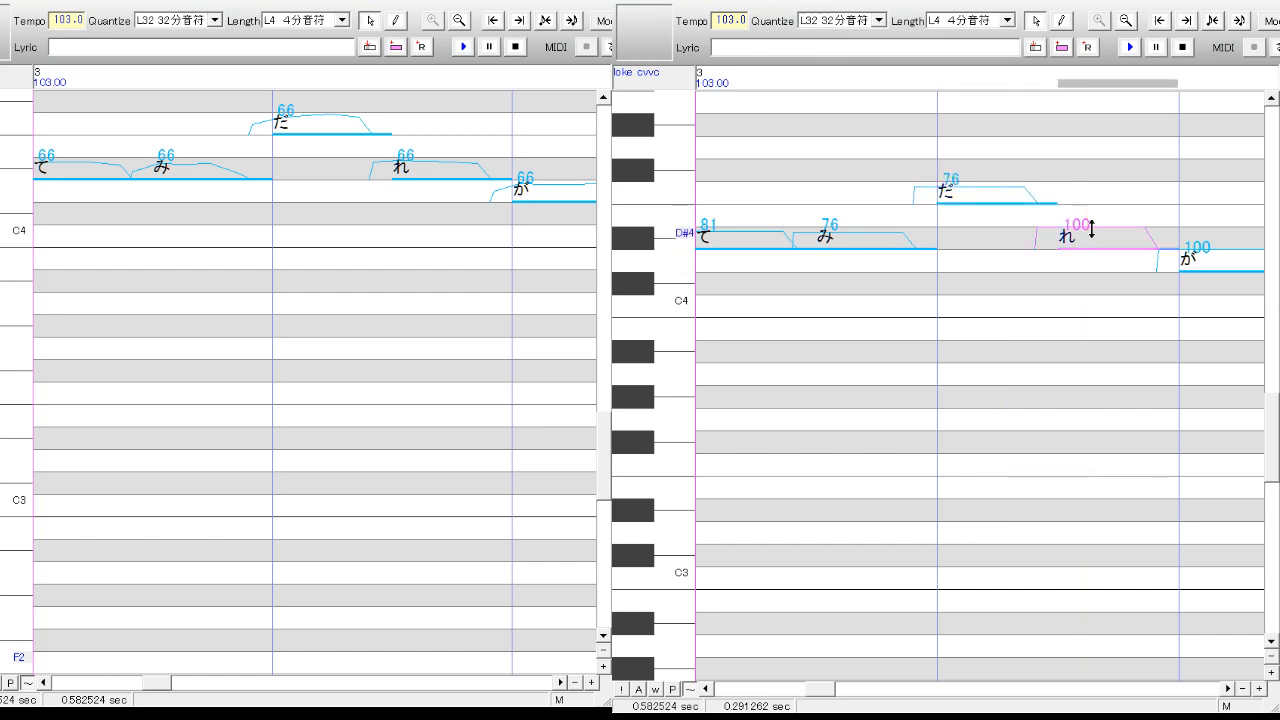
drag(1090, 230, 1096, 233)
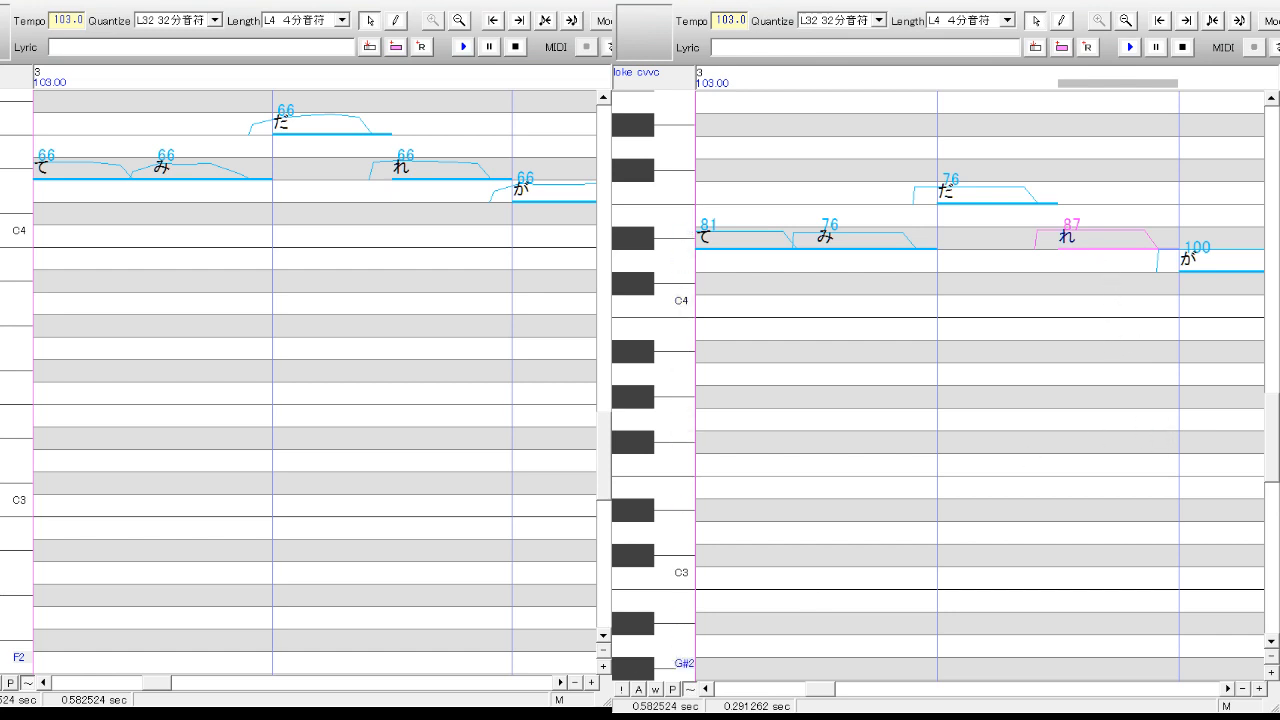
click(563, 683)
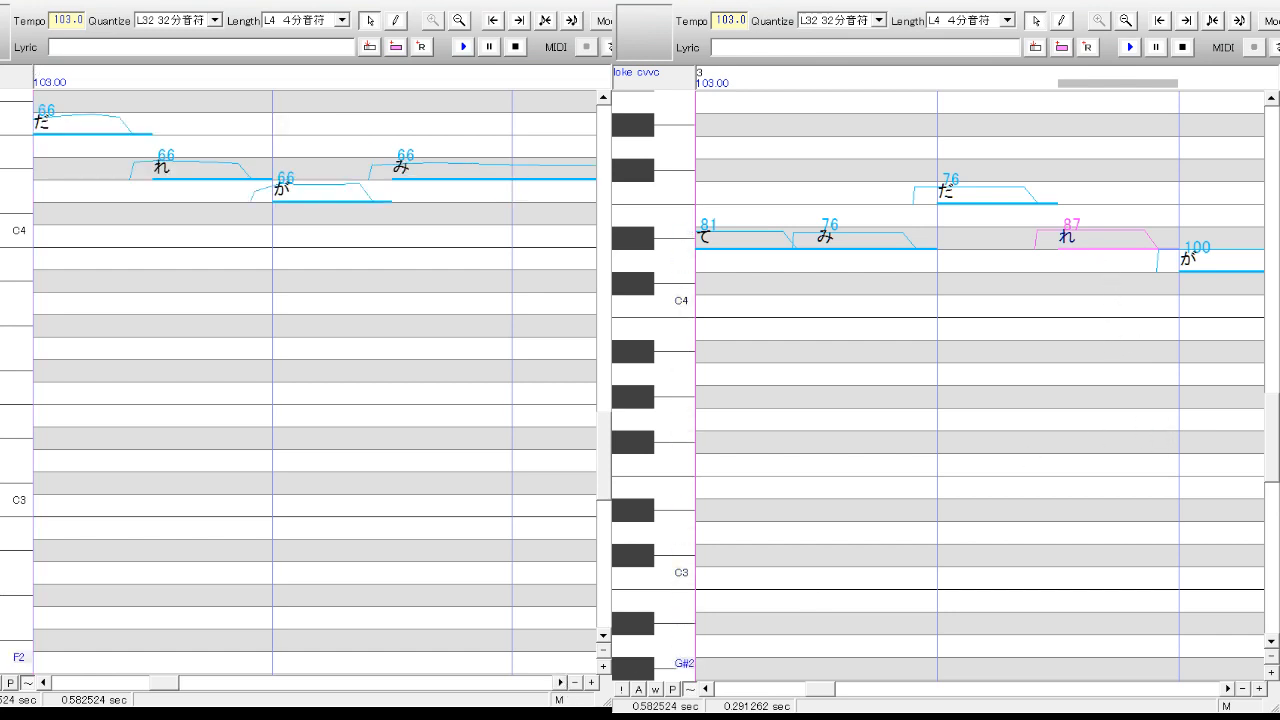
click(1228, 689)
click(988, 309)
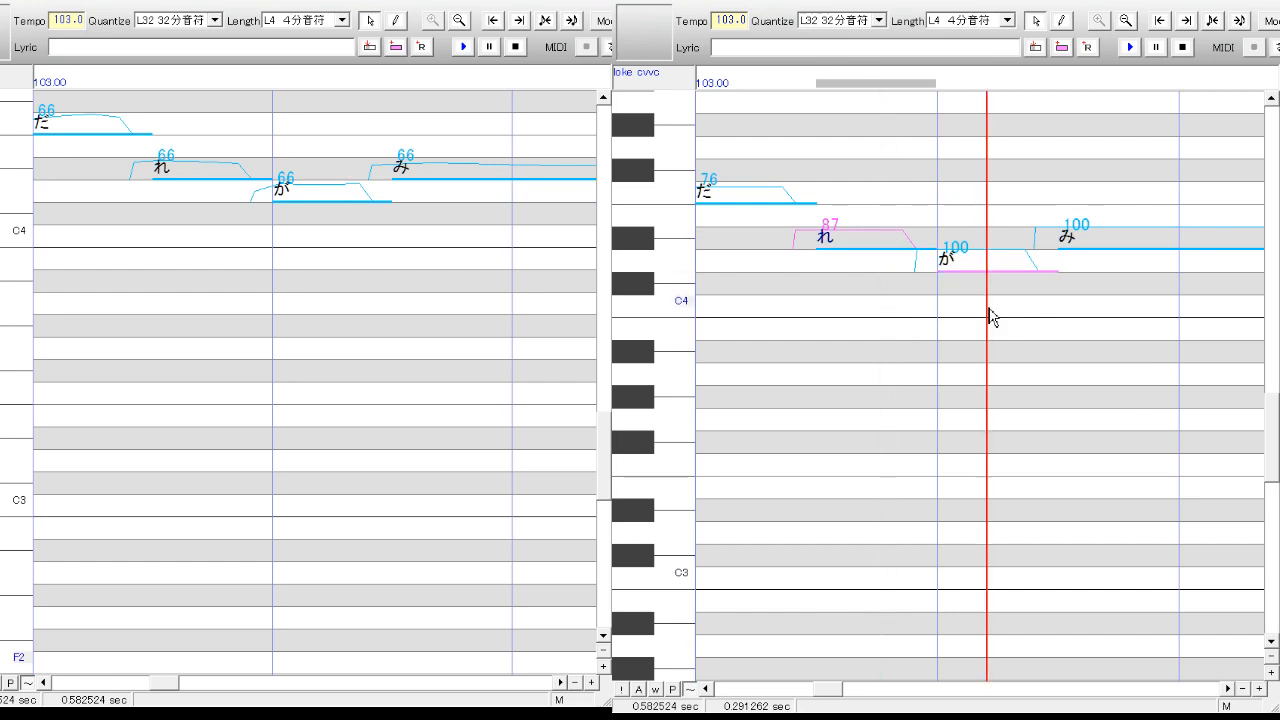
drag(974, 266, 982, 268)
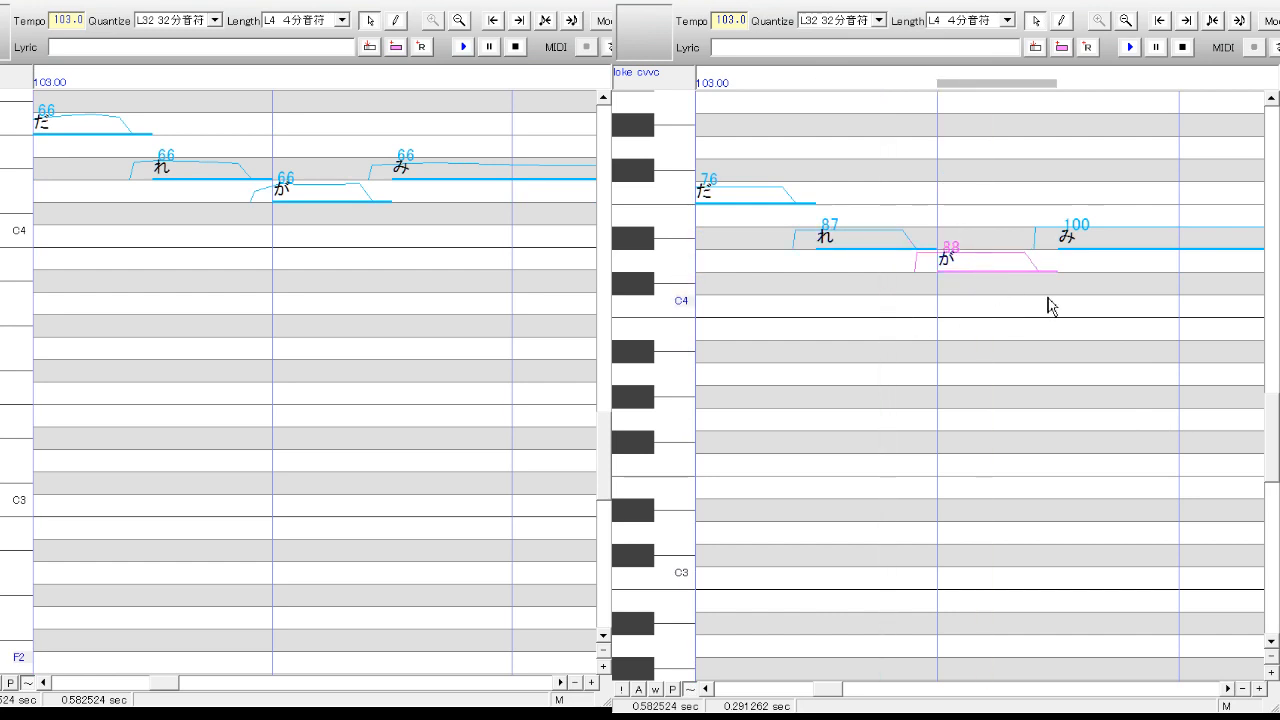
- Lower the intensity of the long み note before the rest at the end of measure 3 to 76
click(1127, 308)
drag(957, 235, 952, 240)
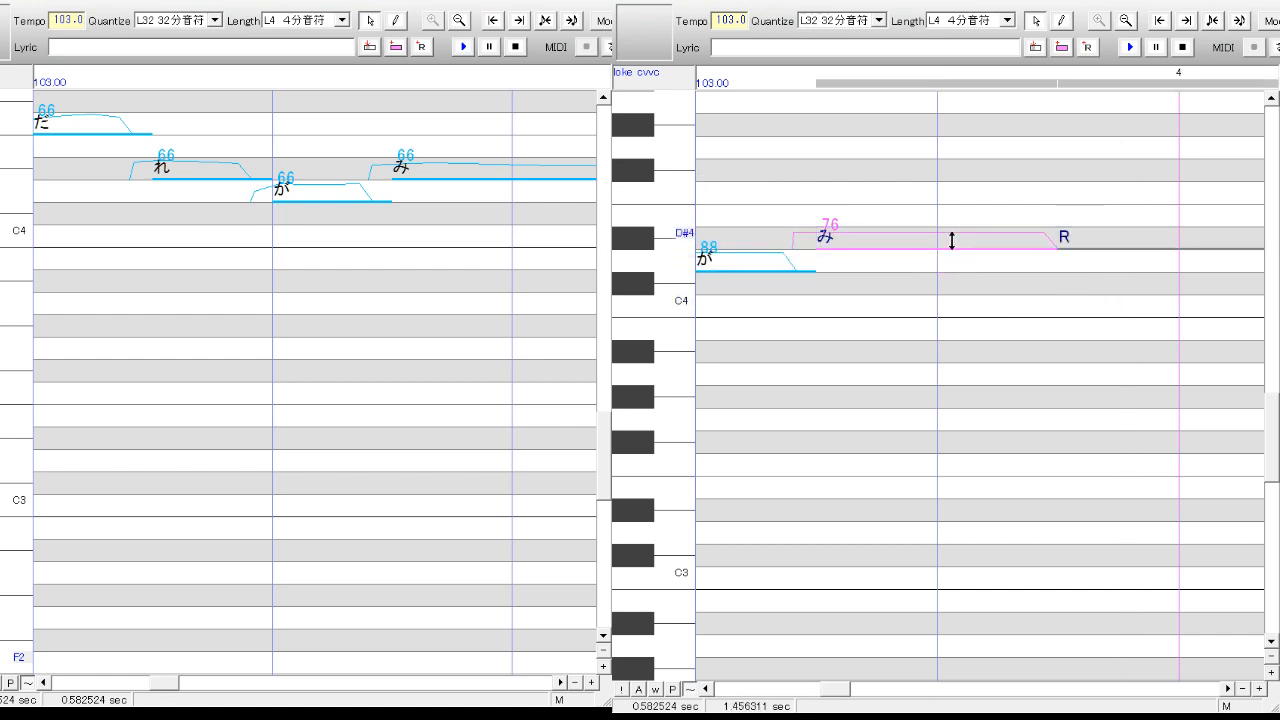
click(949, 237)
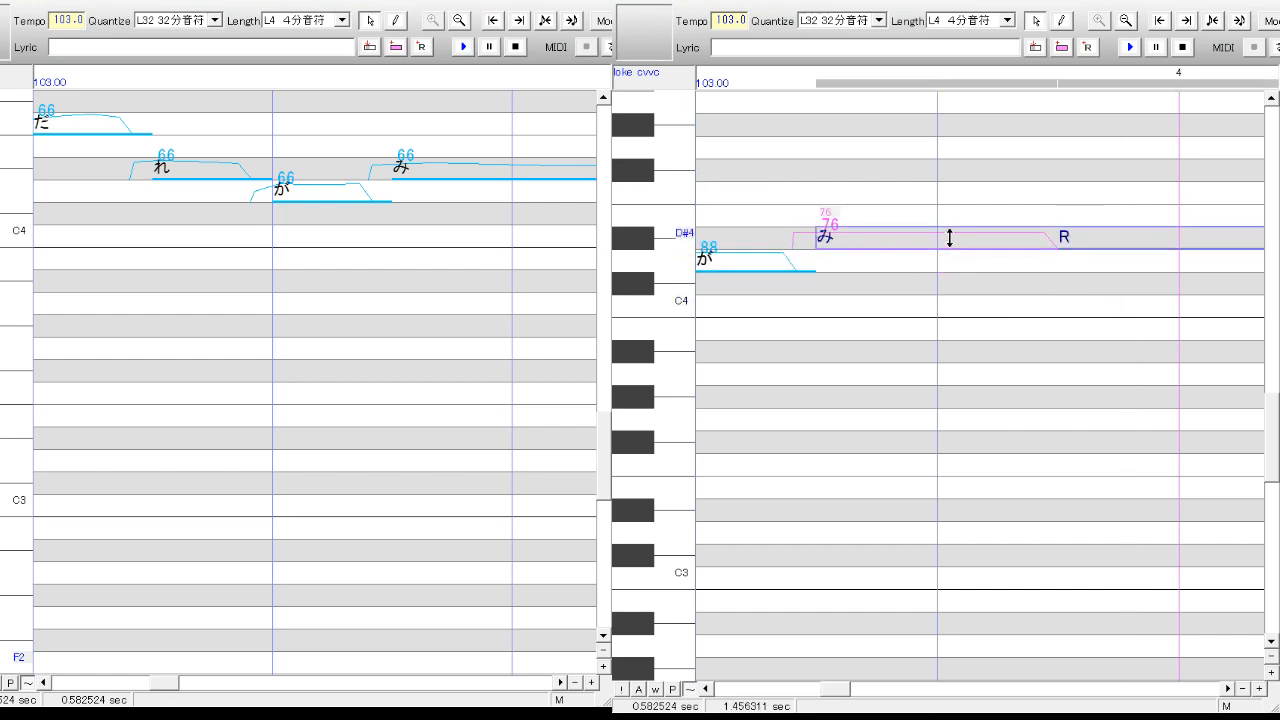
- Reshape the volume envelopes of the song's first ゆ and ら notes in the CVVC project to follow the other project's curves
drag(838, 694, 729, 691)
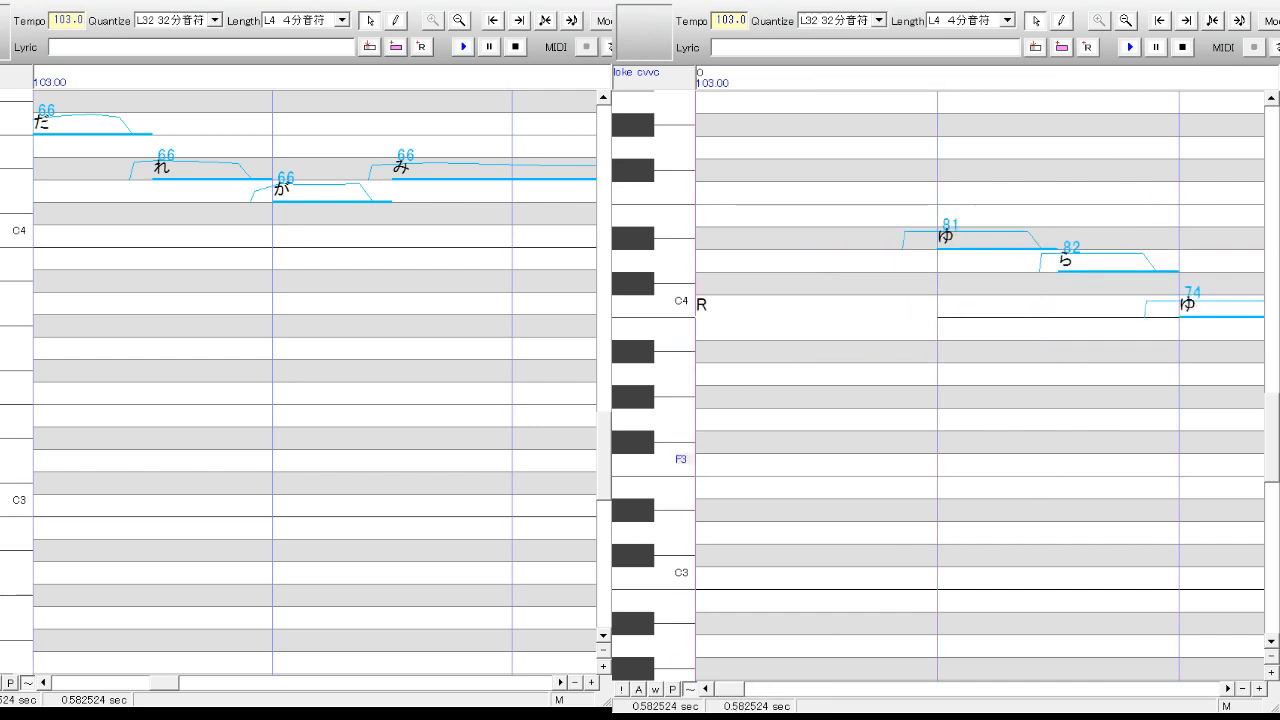
drag(160, 683, 66, 702)
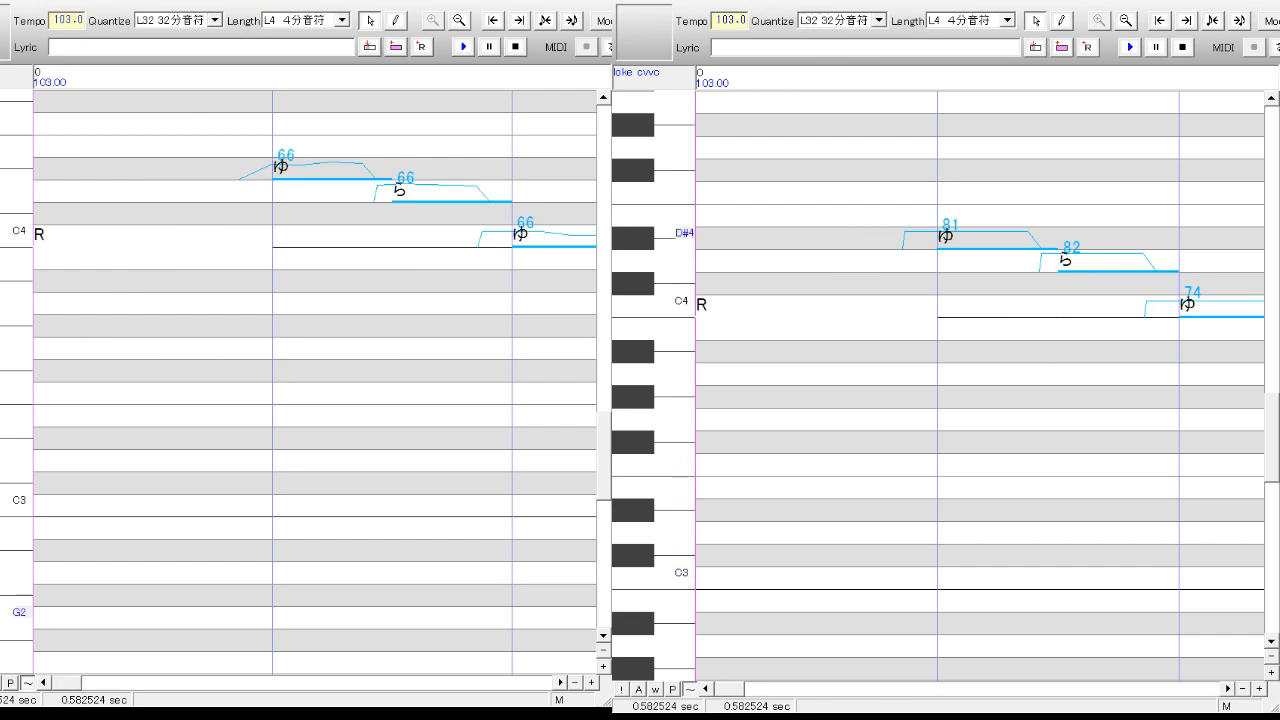
click(1229, 689)
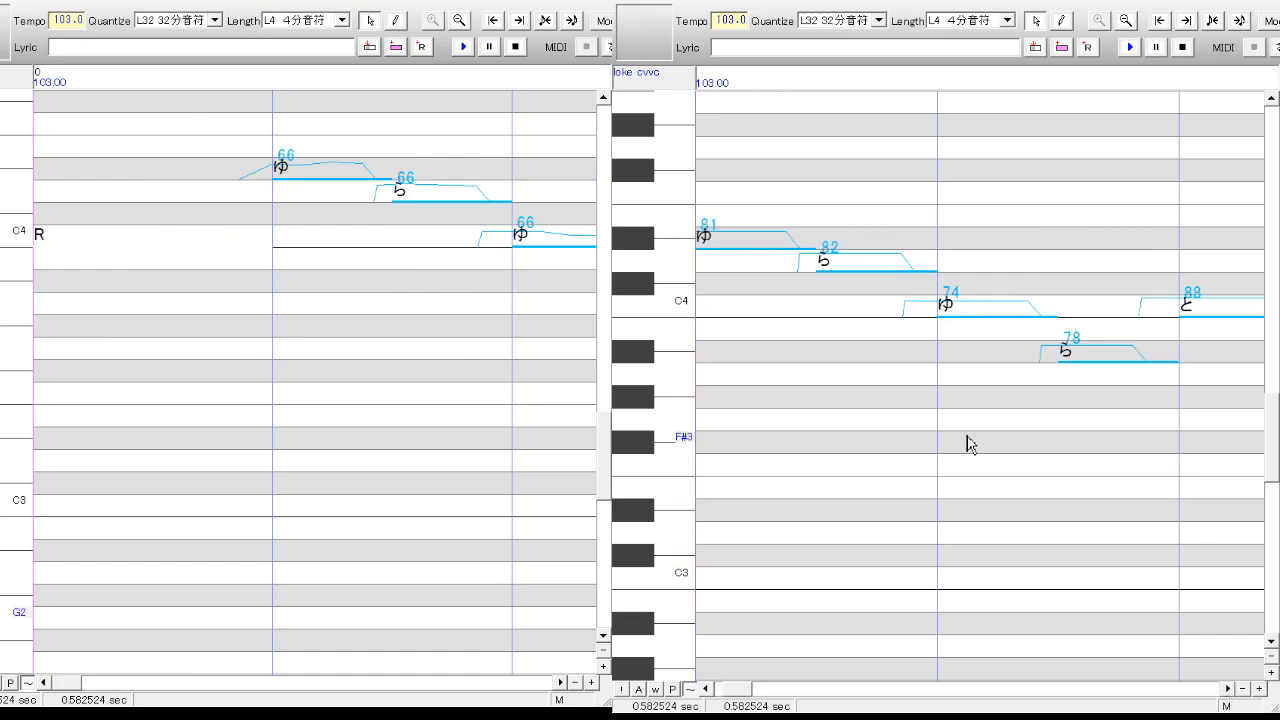
click(775, 246)
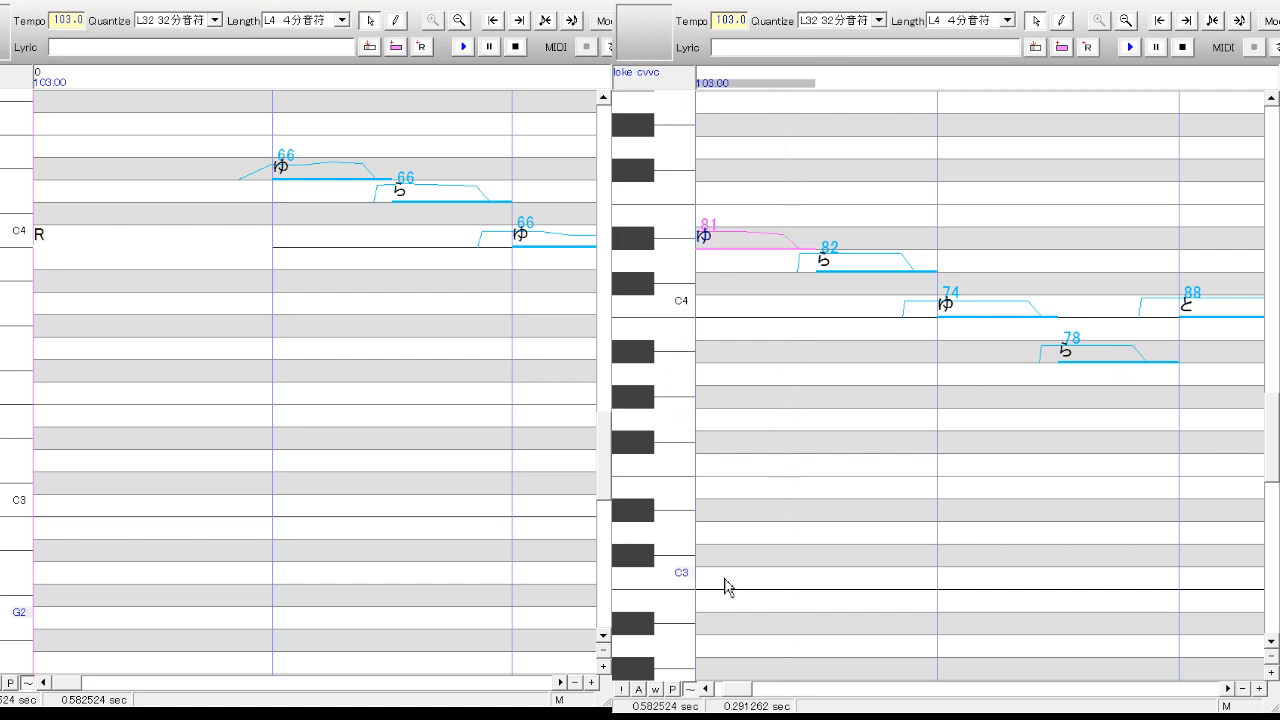
click(710, 690)
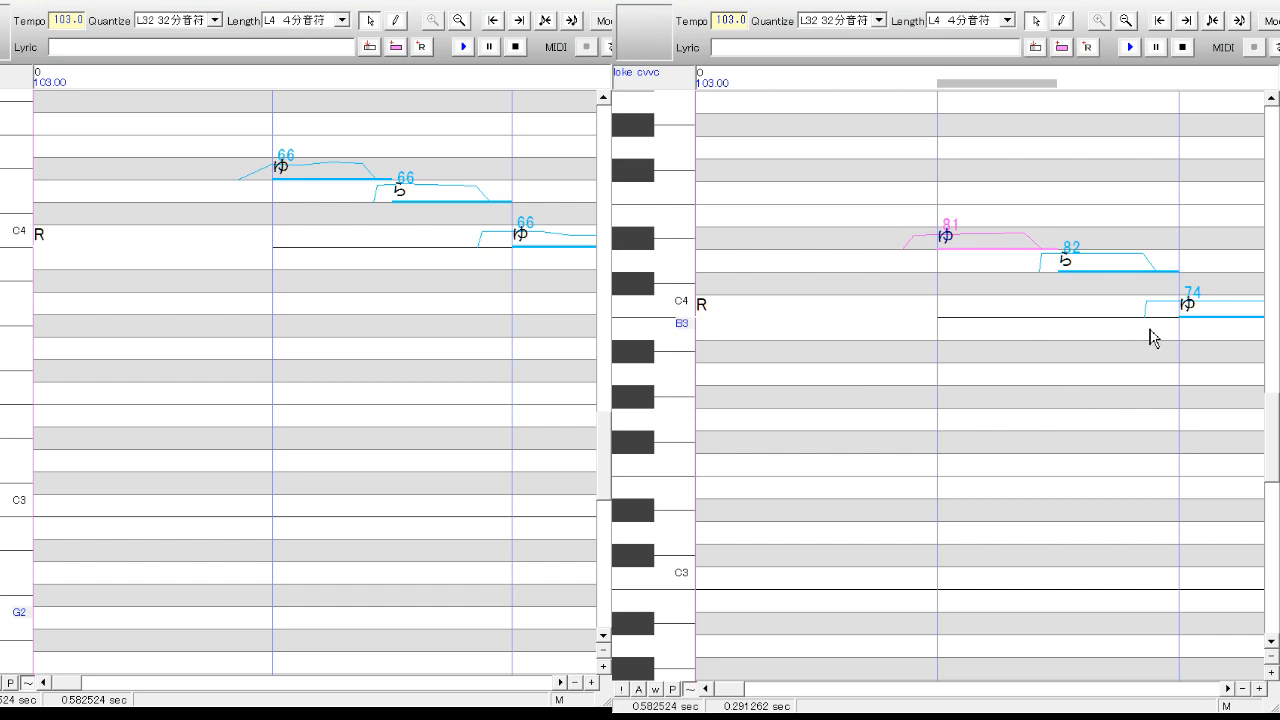
click(1140, 265)
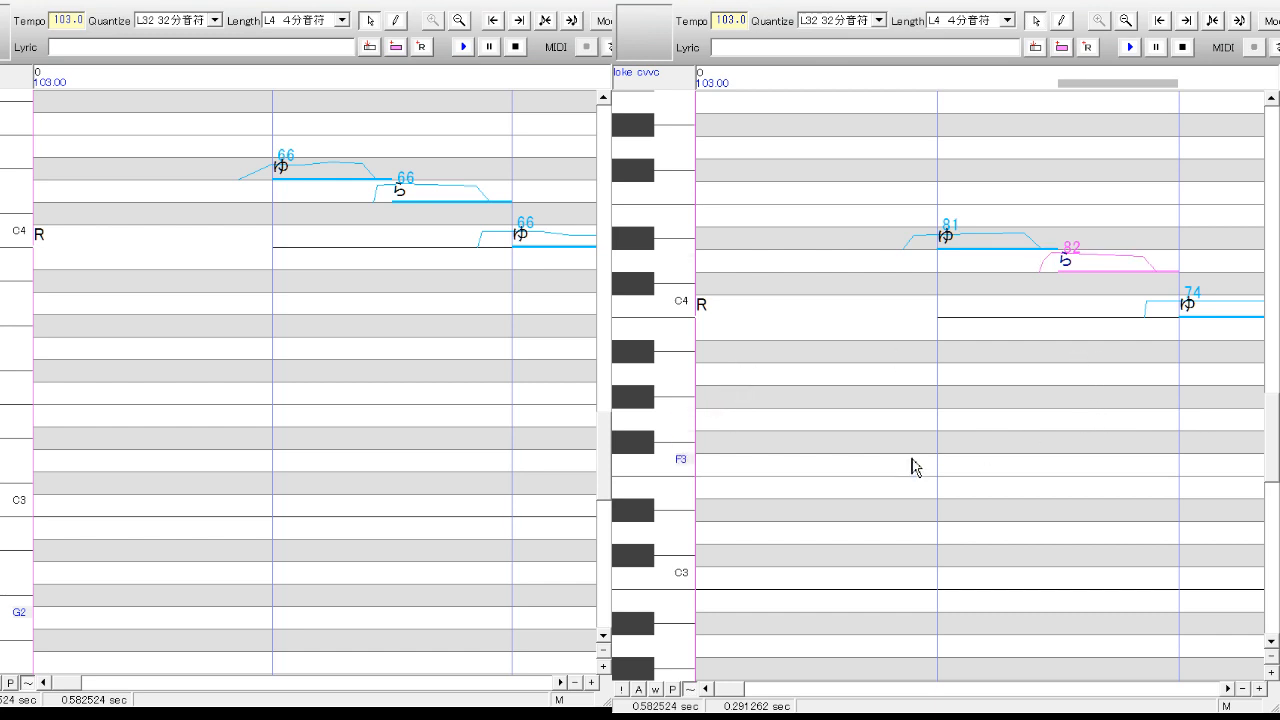
- Reshape the envelopes of the second ゆ on C4 and the ら on A#3 with sloped attacks and gently falling levels
click(560, 683)
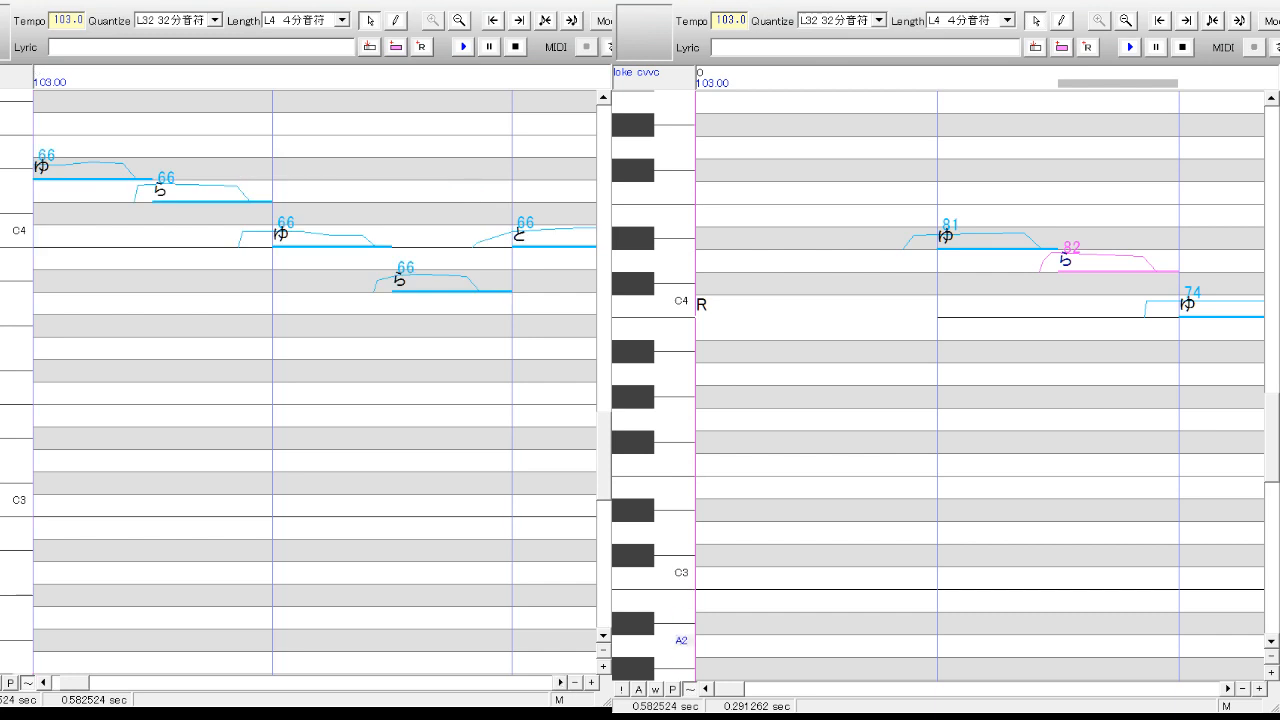
click(1227, 688)
click(987, 308)
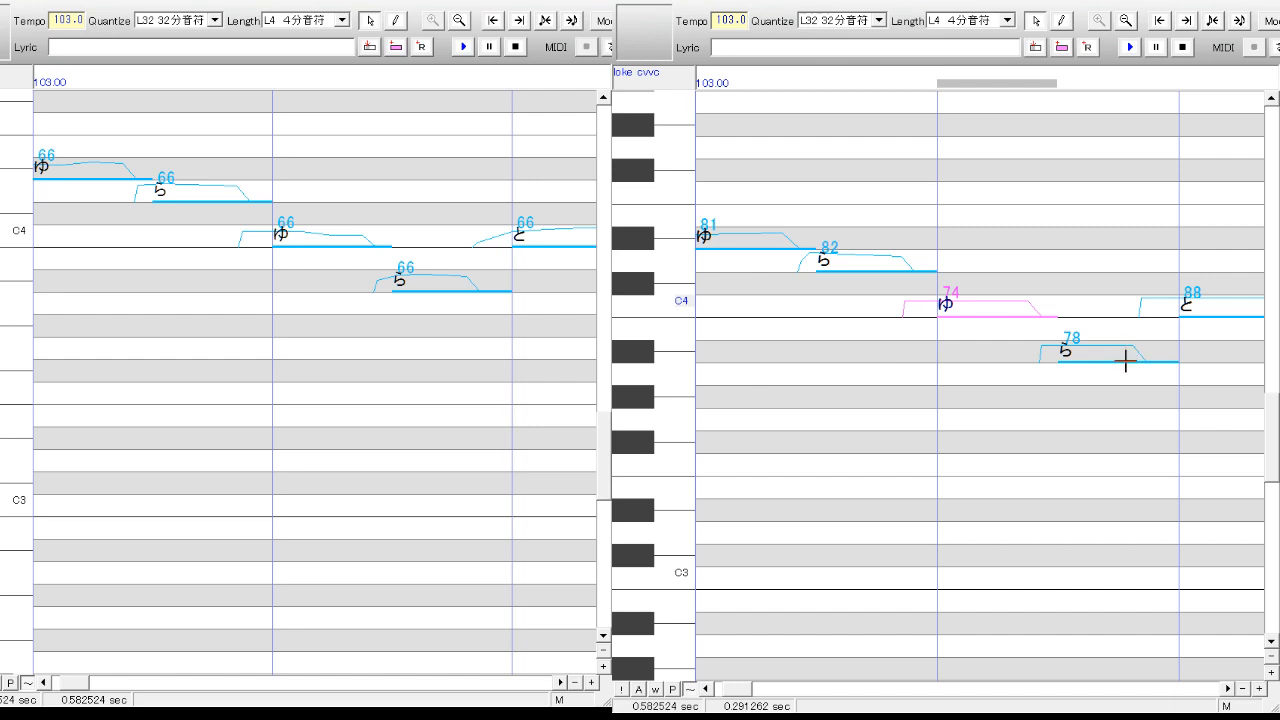
click(1078, 432)
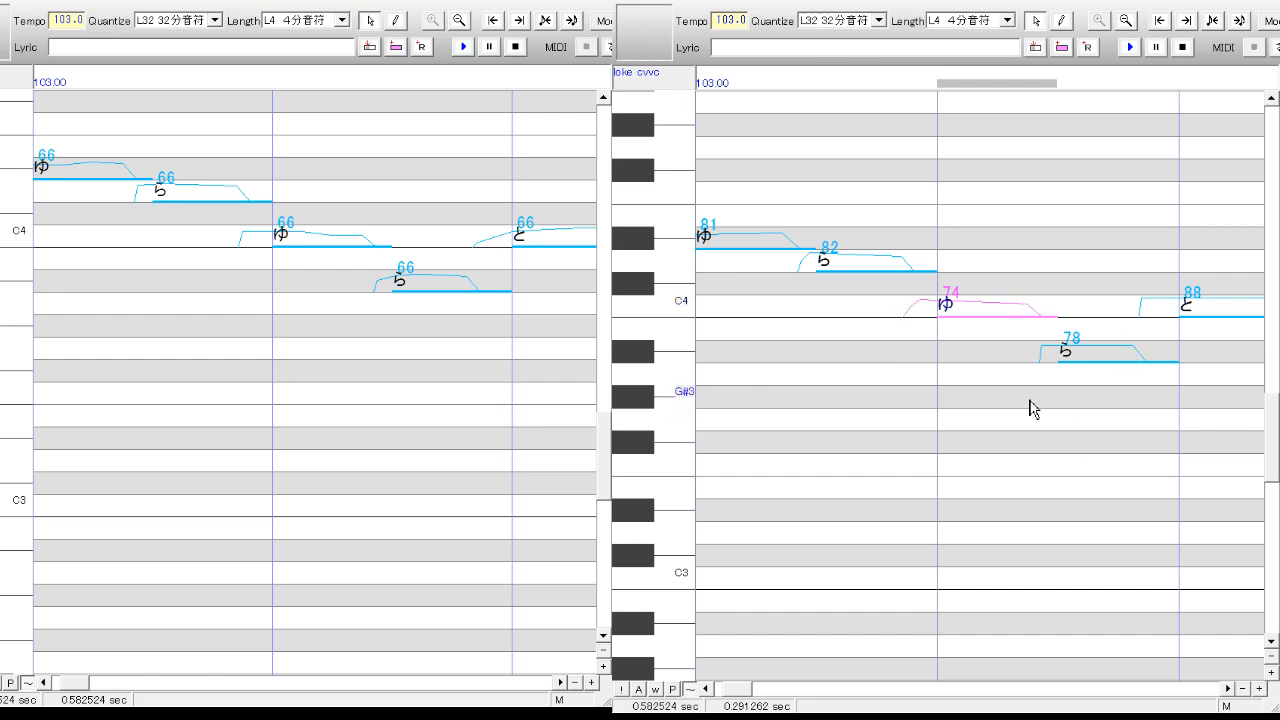
click(1112, 406)
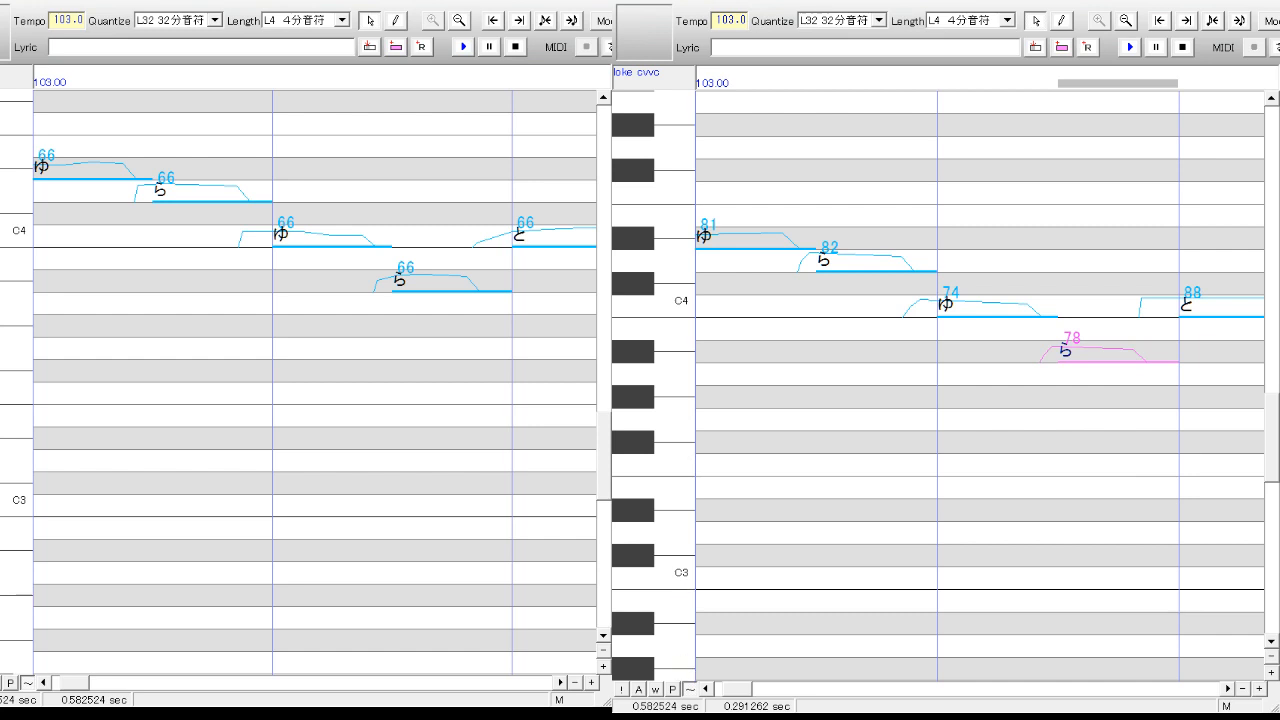
- Give the と note before measure 1 a slanted attack and the following あ note a falling envelope
click(560, 683)
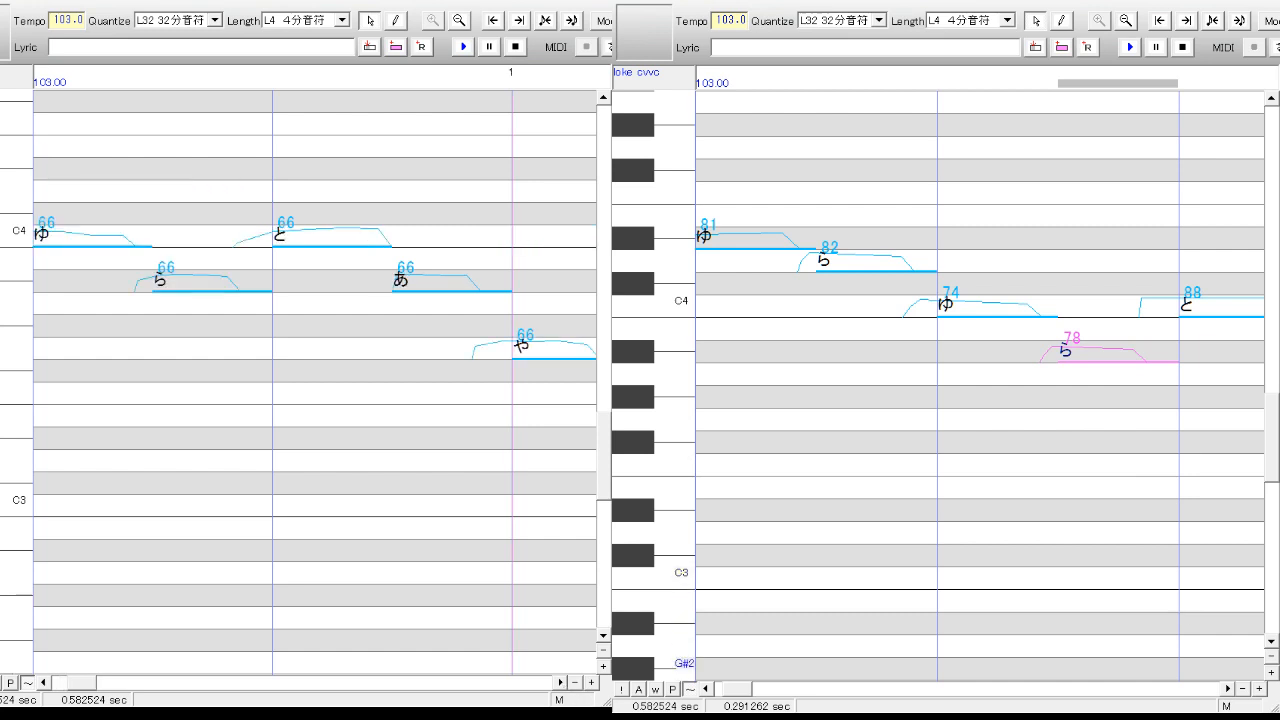
click(1229, 690)
click(983, 314)
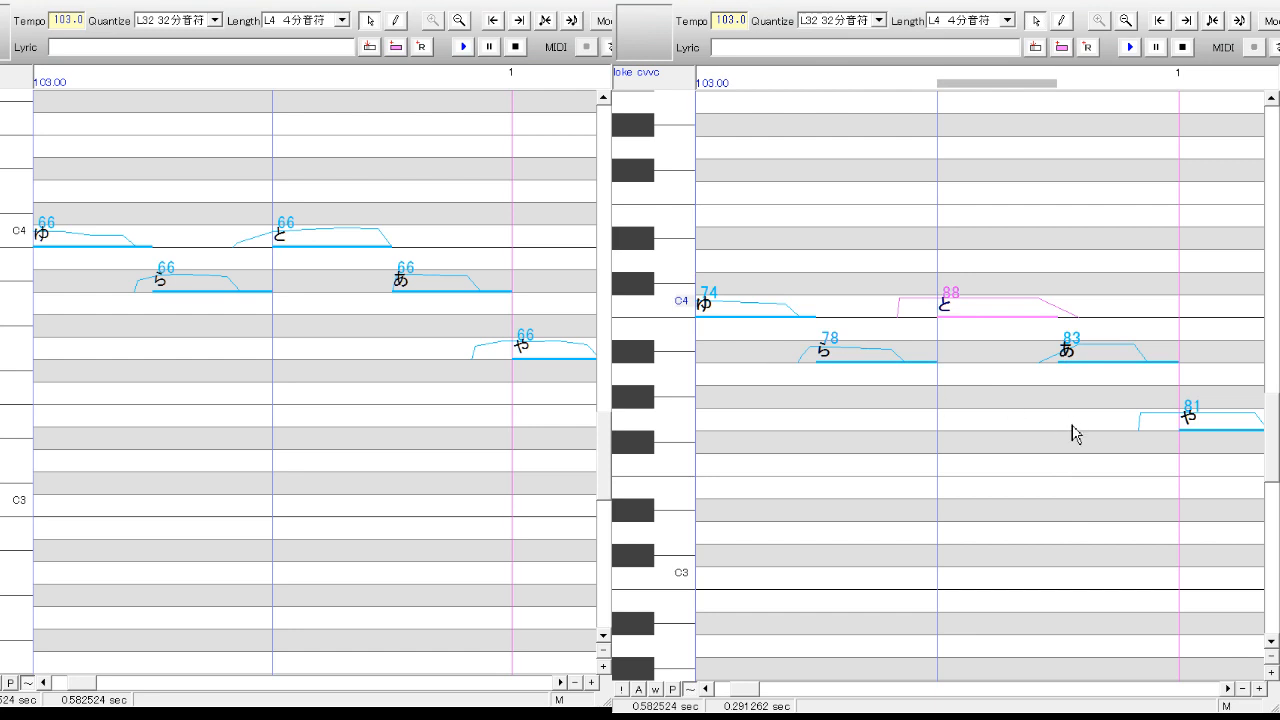
click(1106, 358)
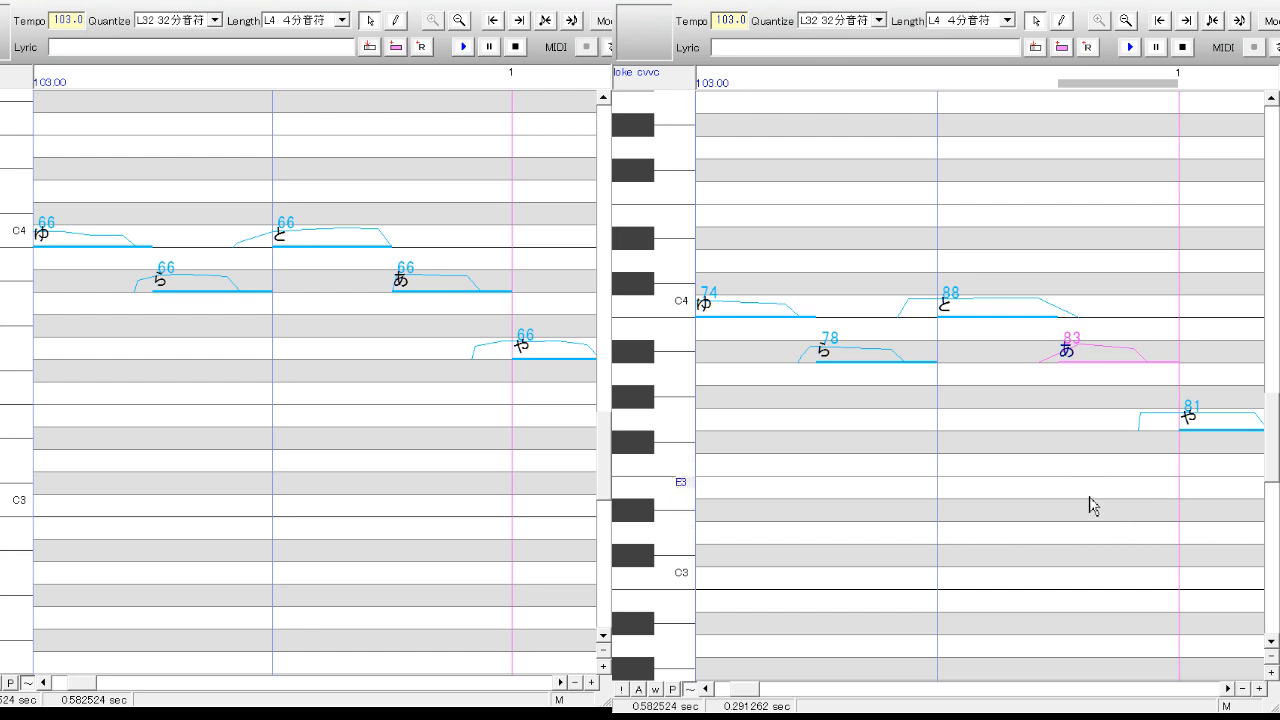
- Soften the envelope attacks of the や note at the start of measure 1 and the し note after it
click(1229, 689)
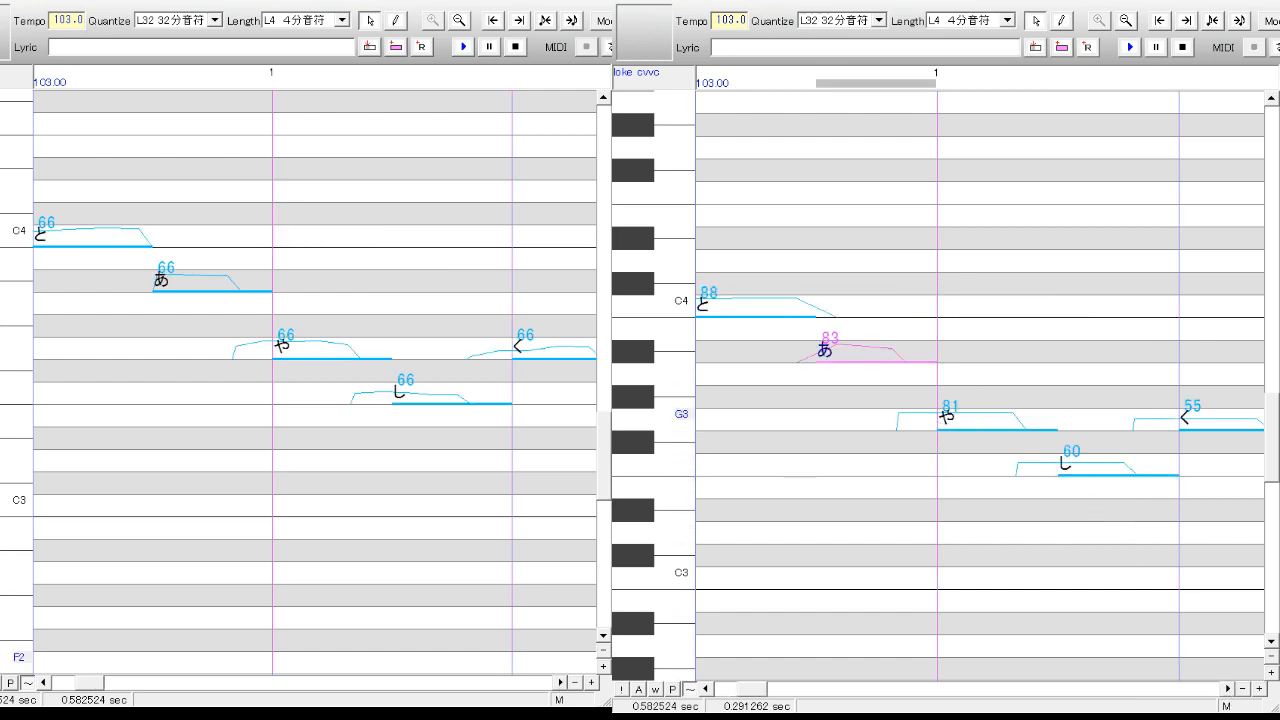
click(982, 418)
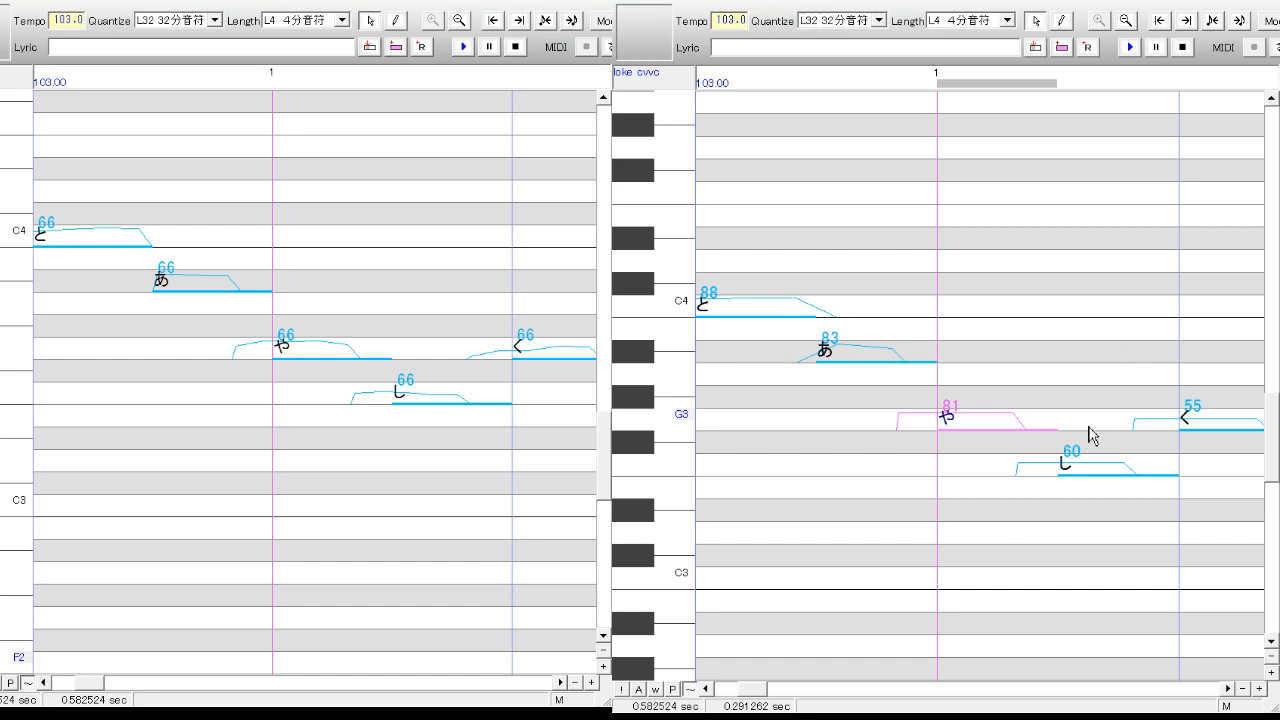
click(1070, 472)
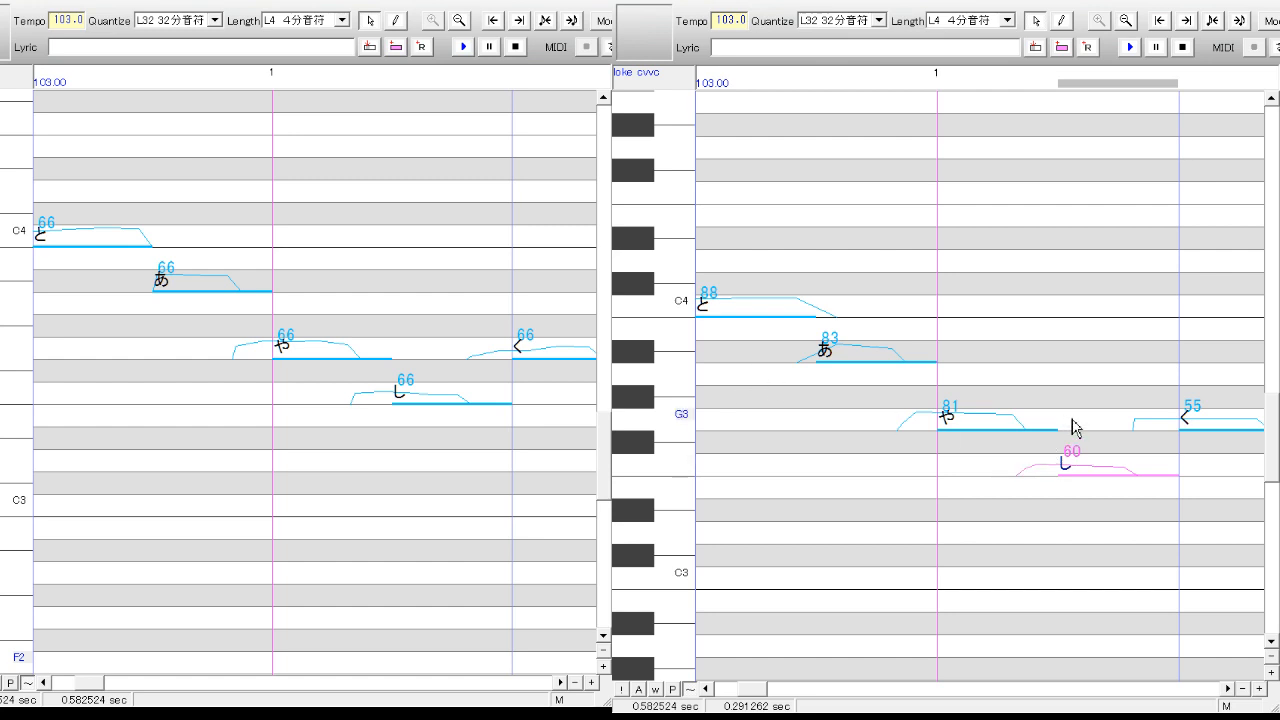
- Reshape the envelopes of the く note on G3 and the か note on A#3 in measure 1 after the other project
click(1230, 689)
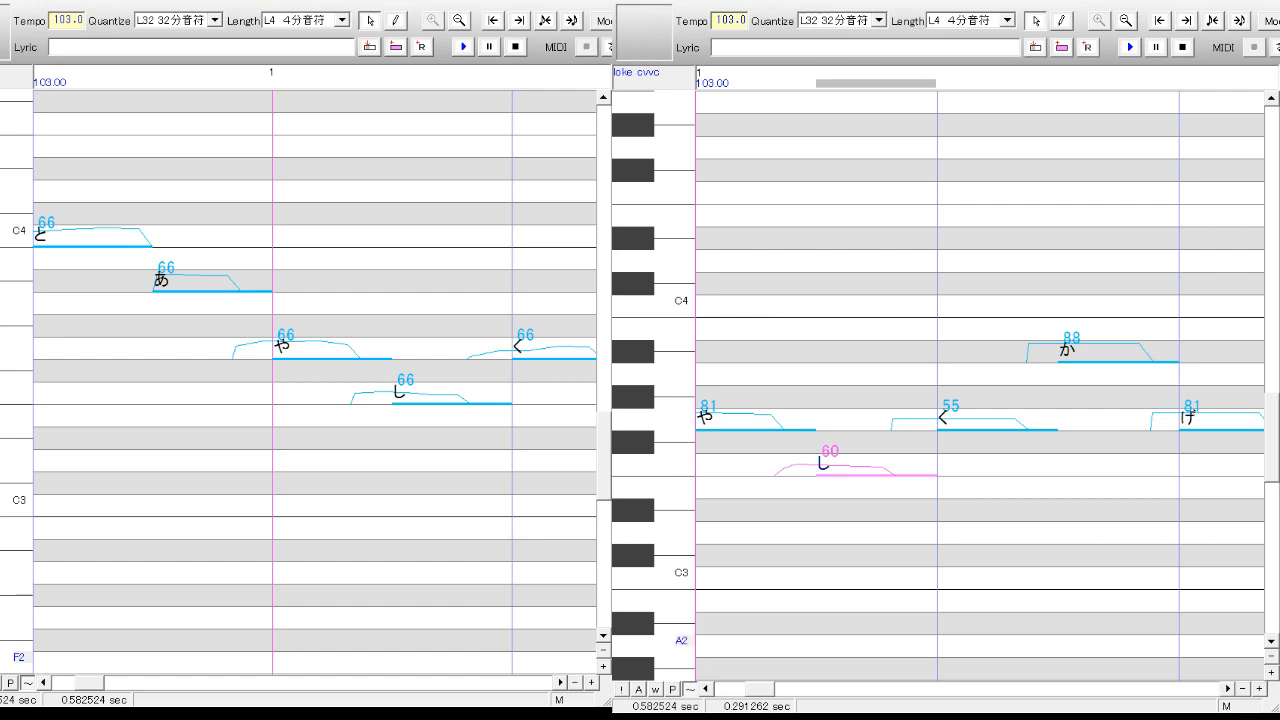
click(1236, 430)
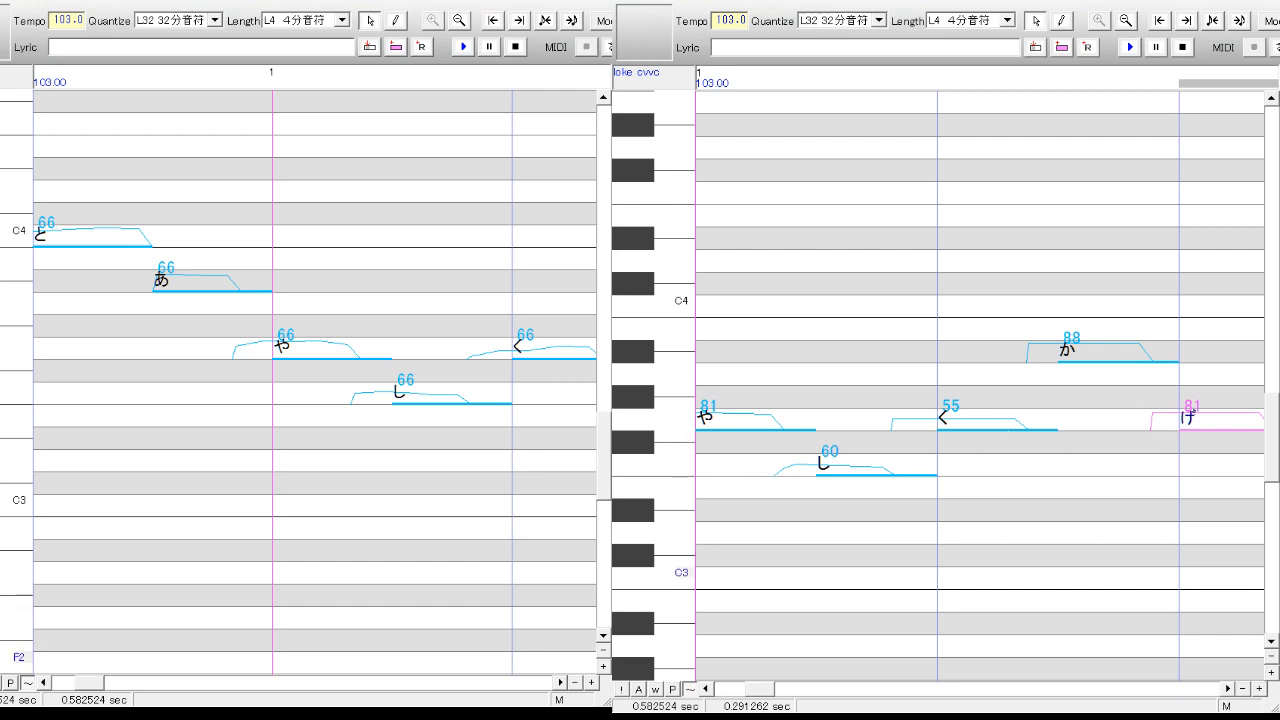
click(973, 432)
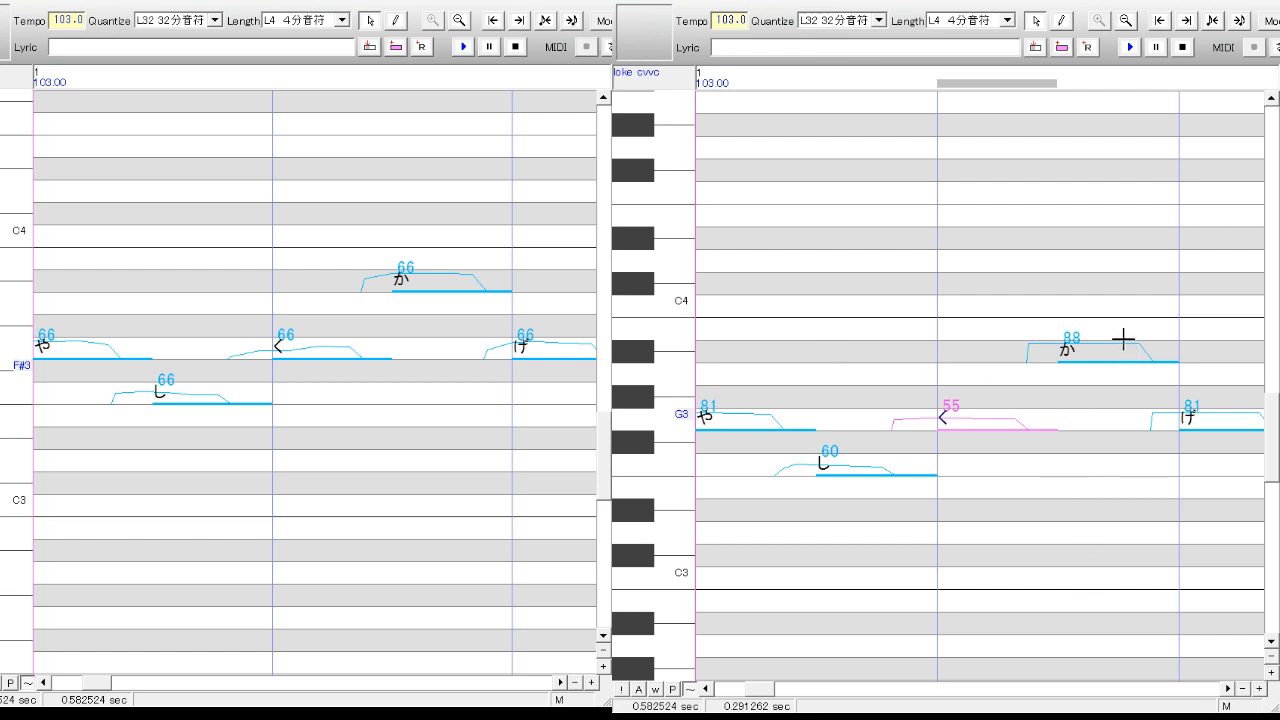
click(1106, 427)
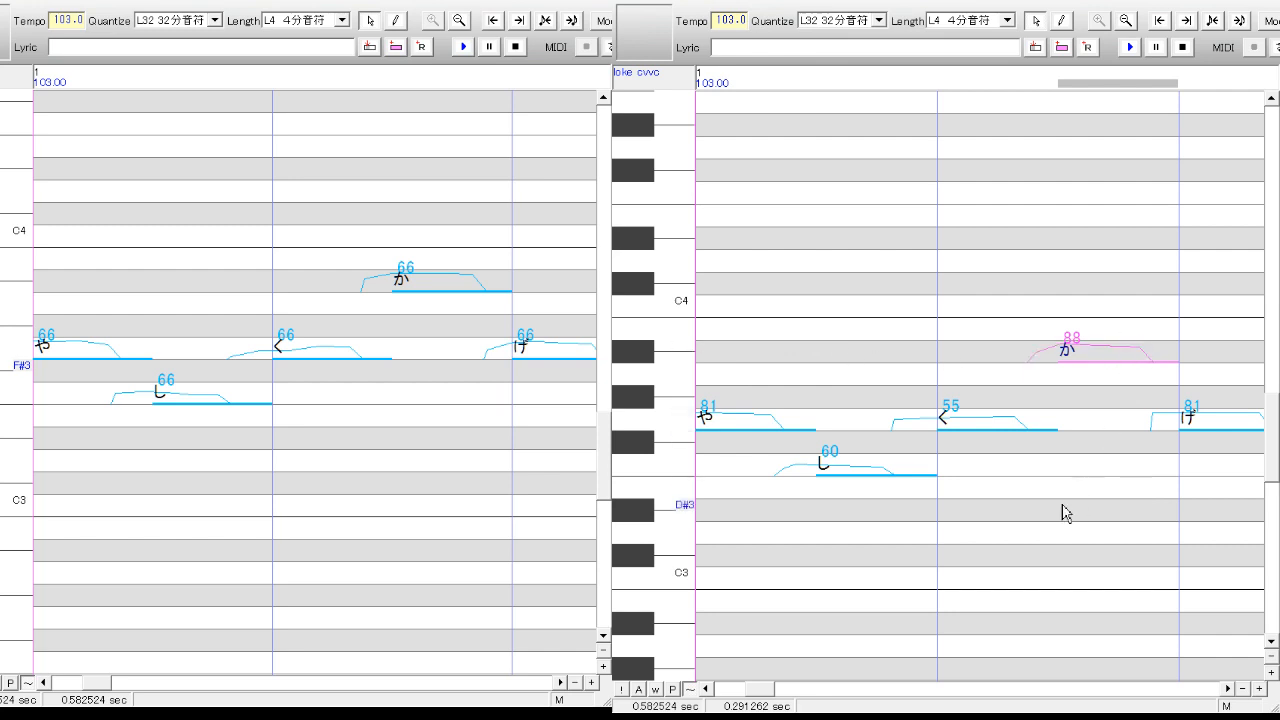
- Adjust the envelopes of the げ note on G3 and the の note on A#3 in measure 1 with sloped attacks
click(562, 683)
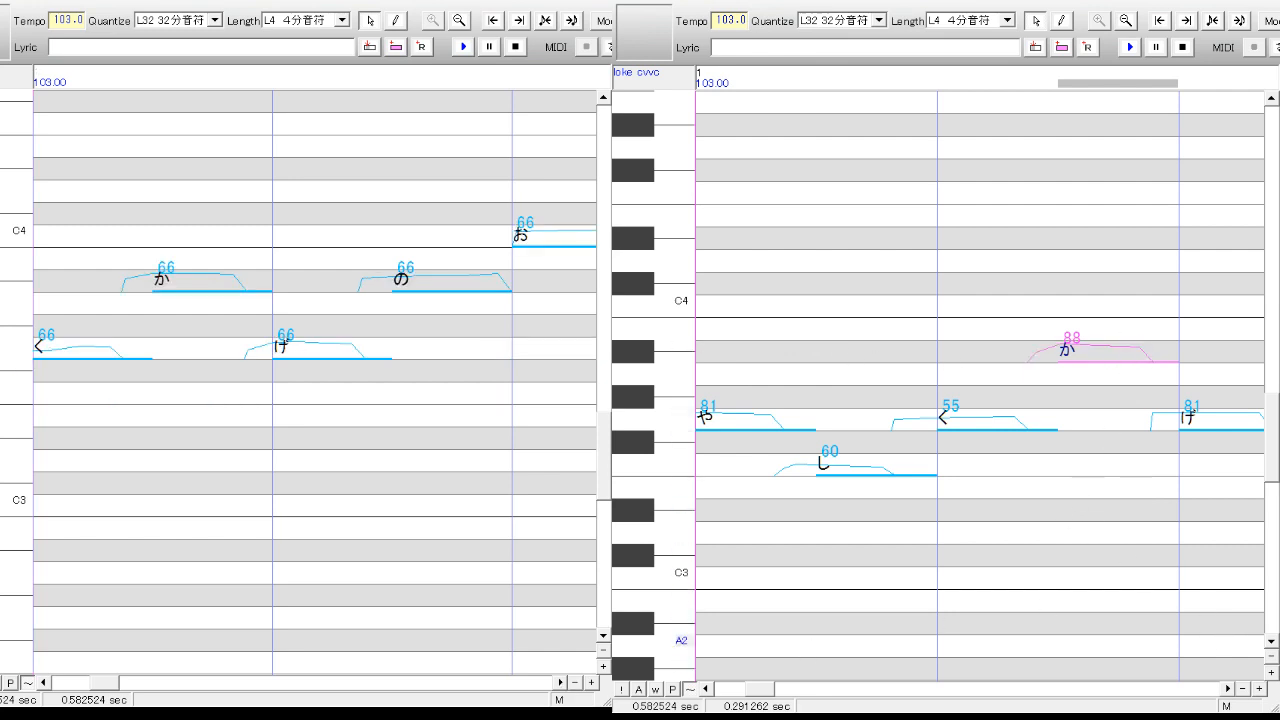
click(1230, 689)
click(1230, 689)
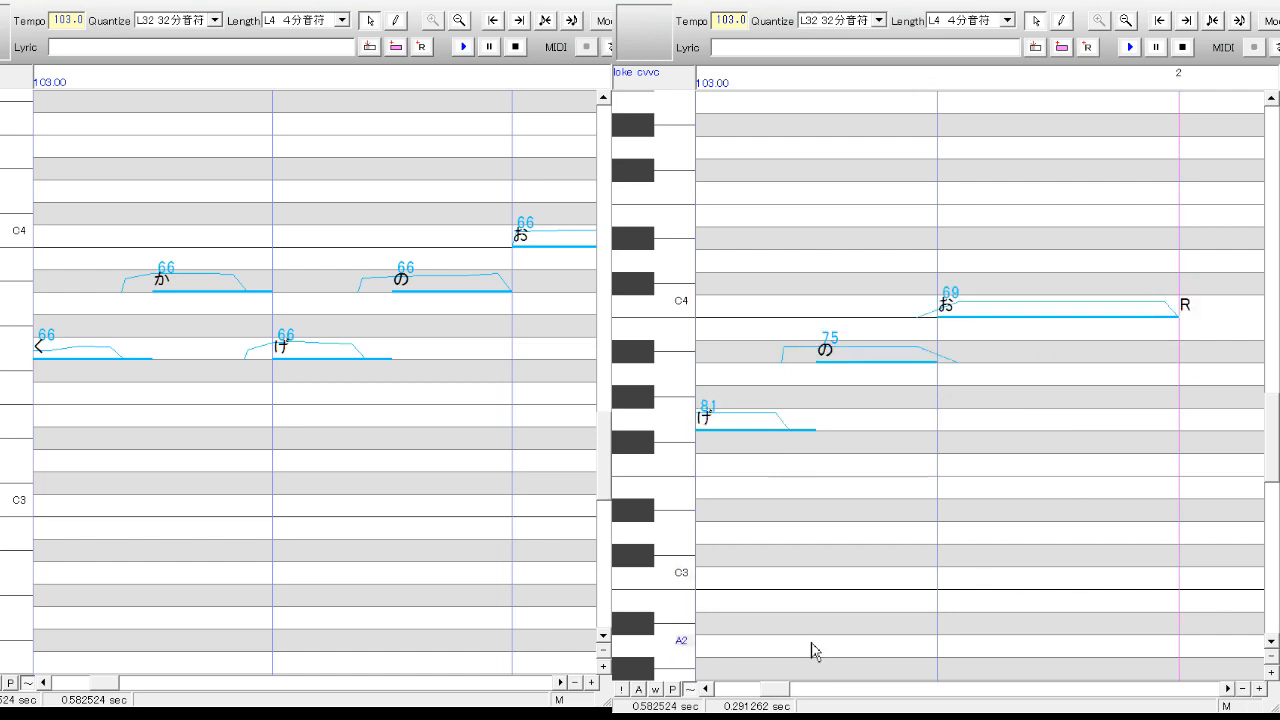
click(705, 689)
click(983, 437)
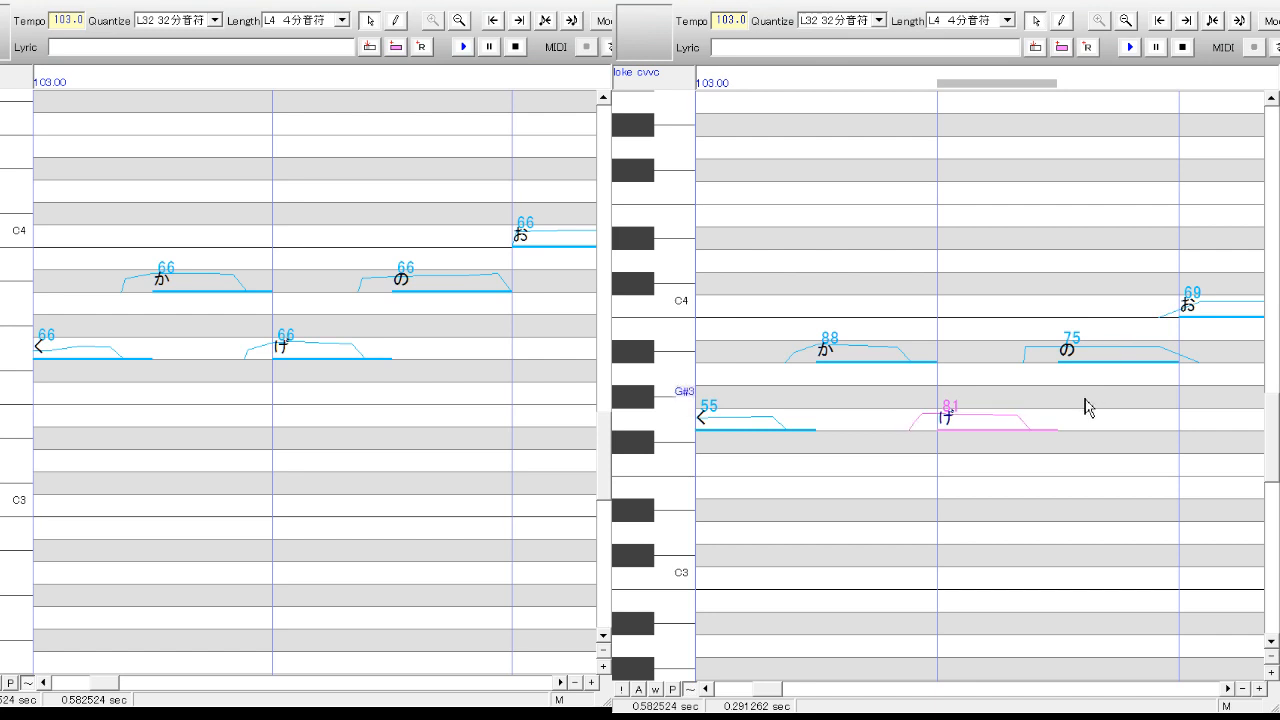
click(1103, 350)
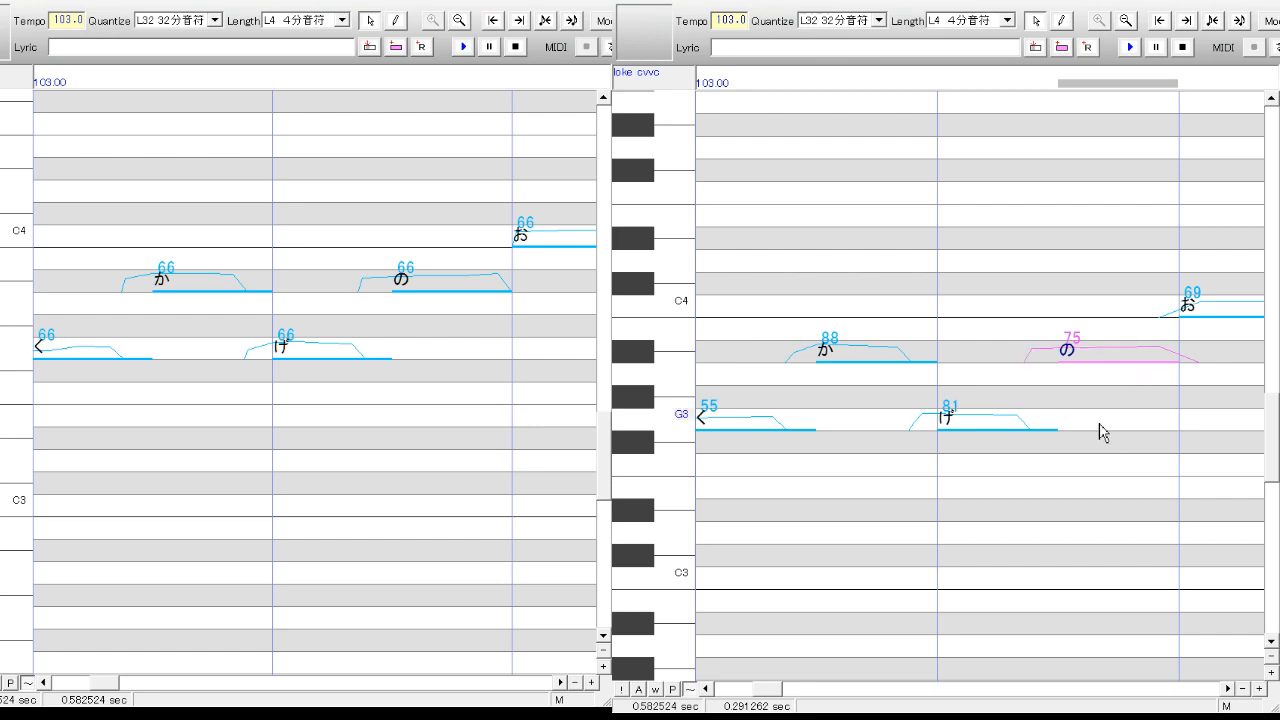
- Reshape the envelope of the お note before measure 2 with a slowly falling level and a longer fade-out
click(562, 683)
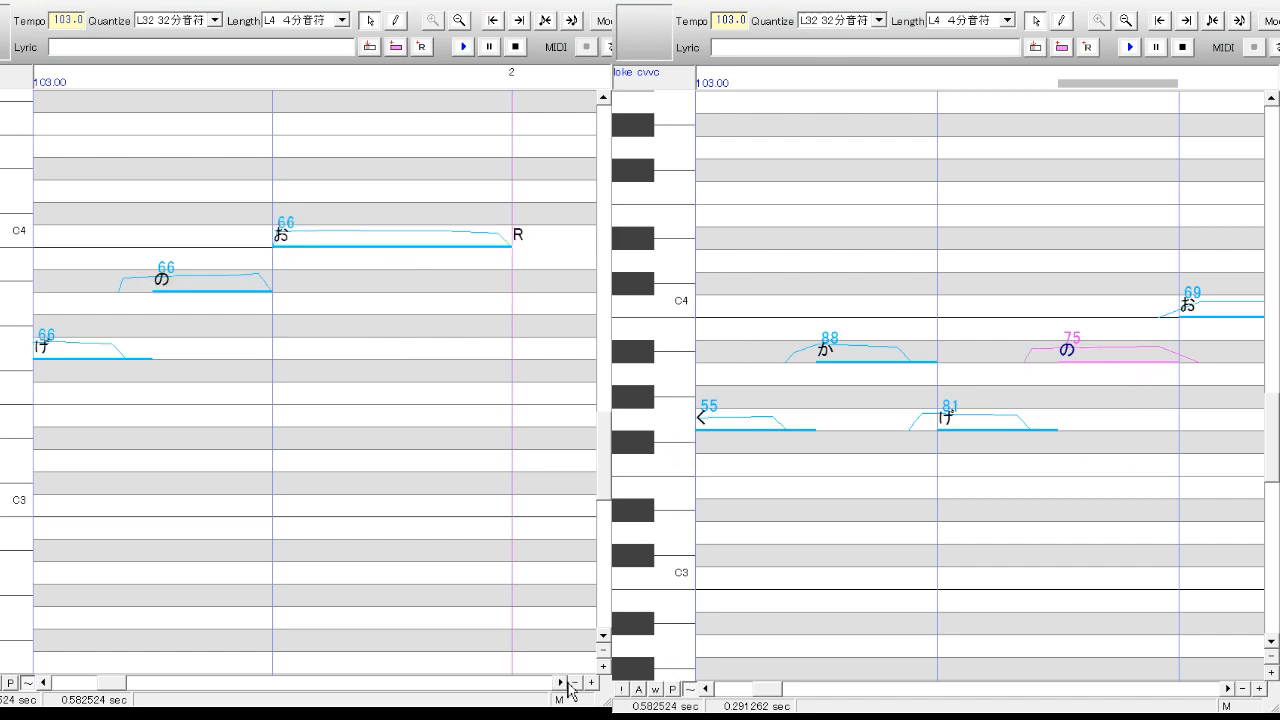
click(1228, 689)
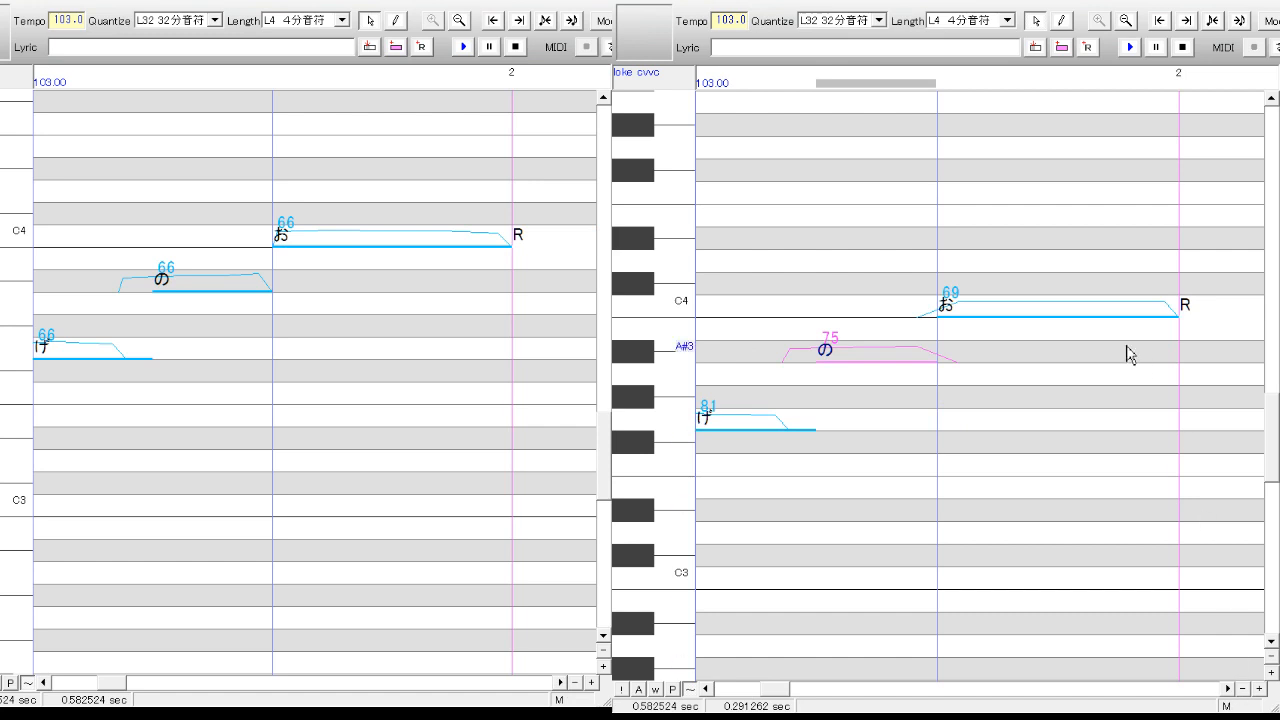
click(1005, 314)
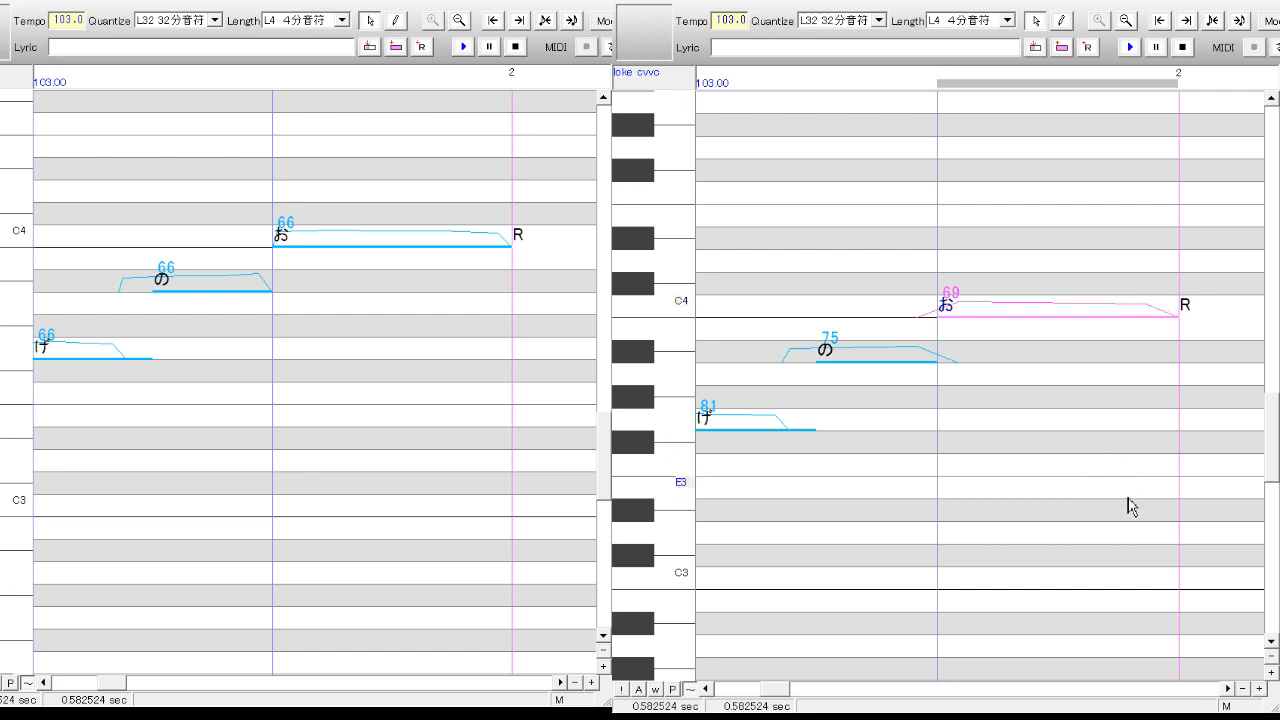
click(1228, 688)
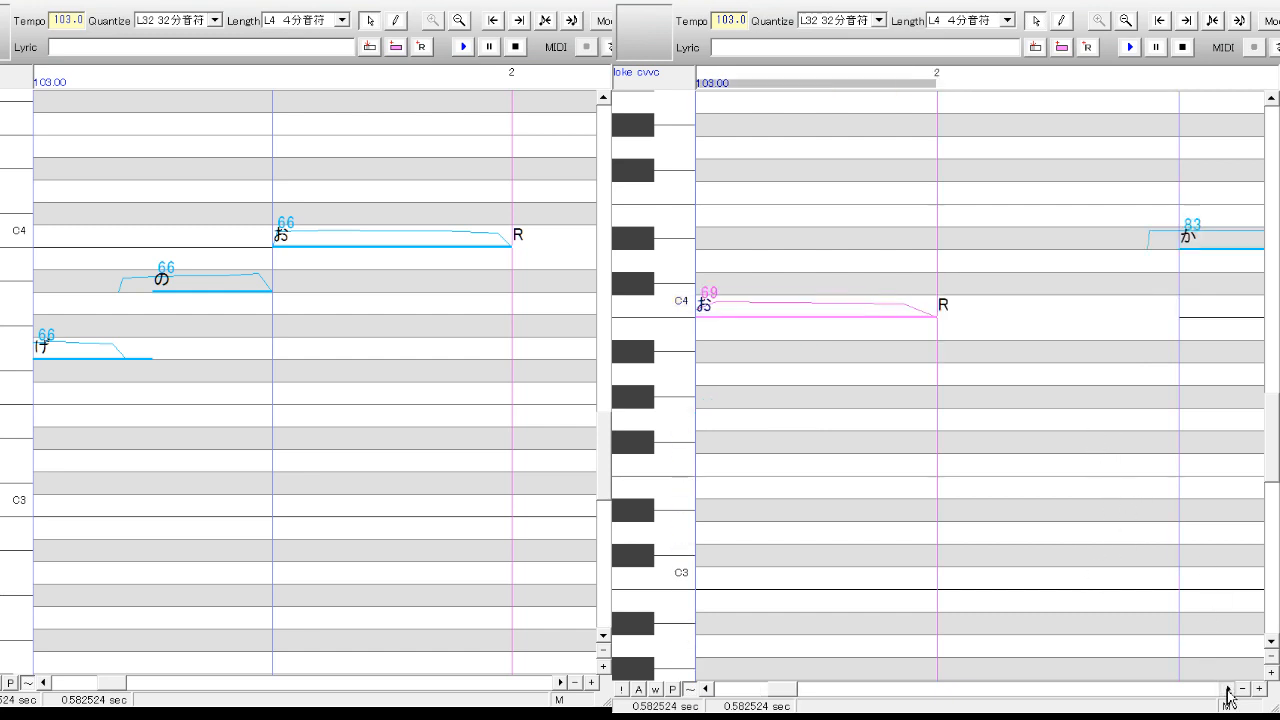
- Reshape the envelopes of the か and ん notes on D#4 in measure 2 after the other project
click(1228, 688)
click(1228, 688)
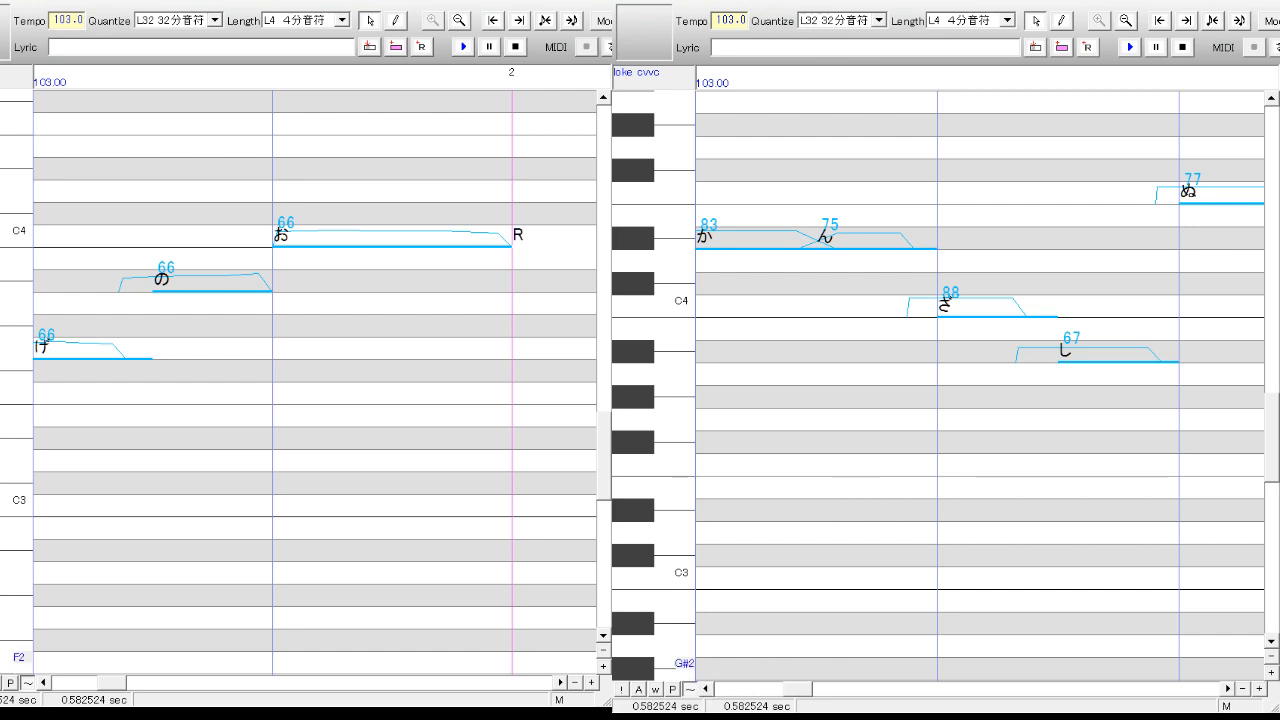
click(560, 682)
click(560, 682)
click(560, 682)
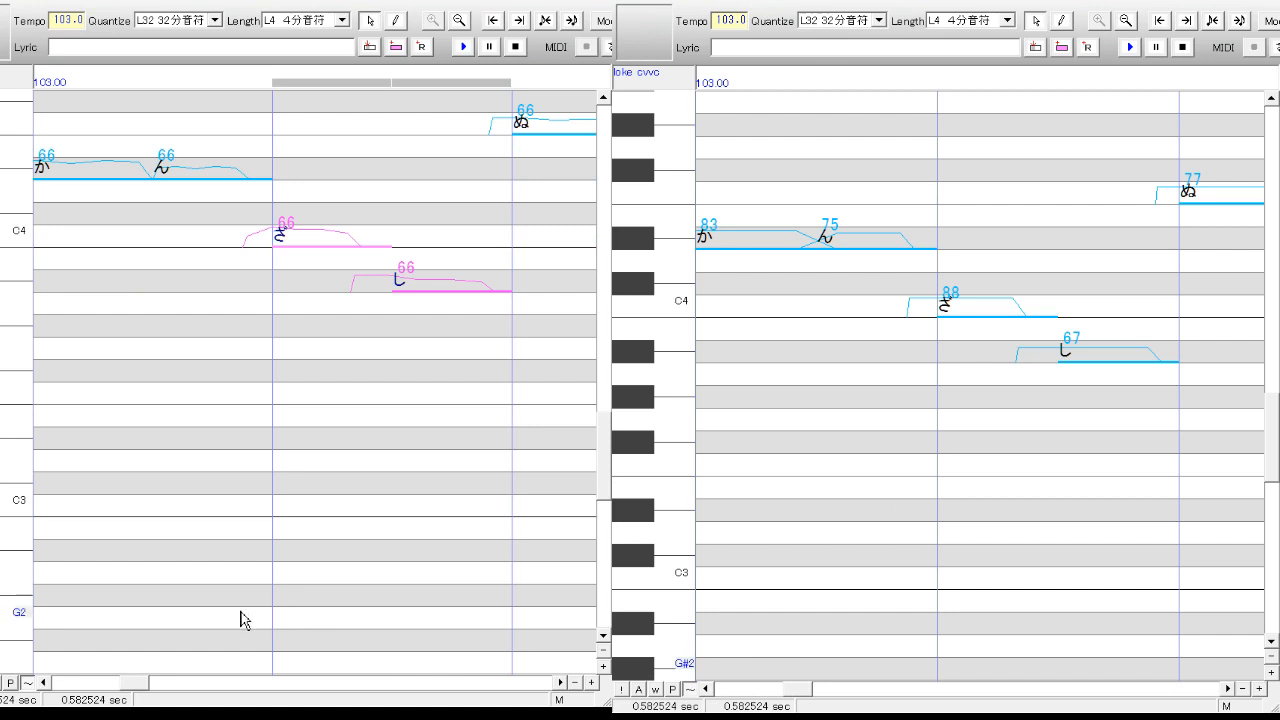
click(45, 683)
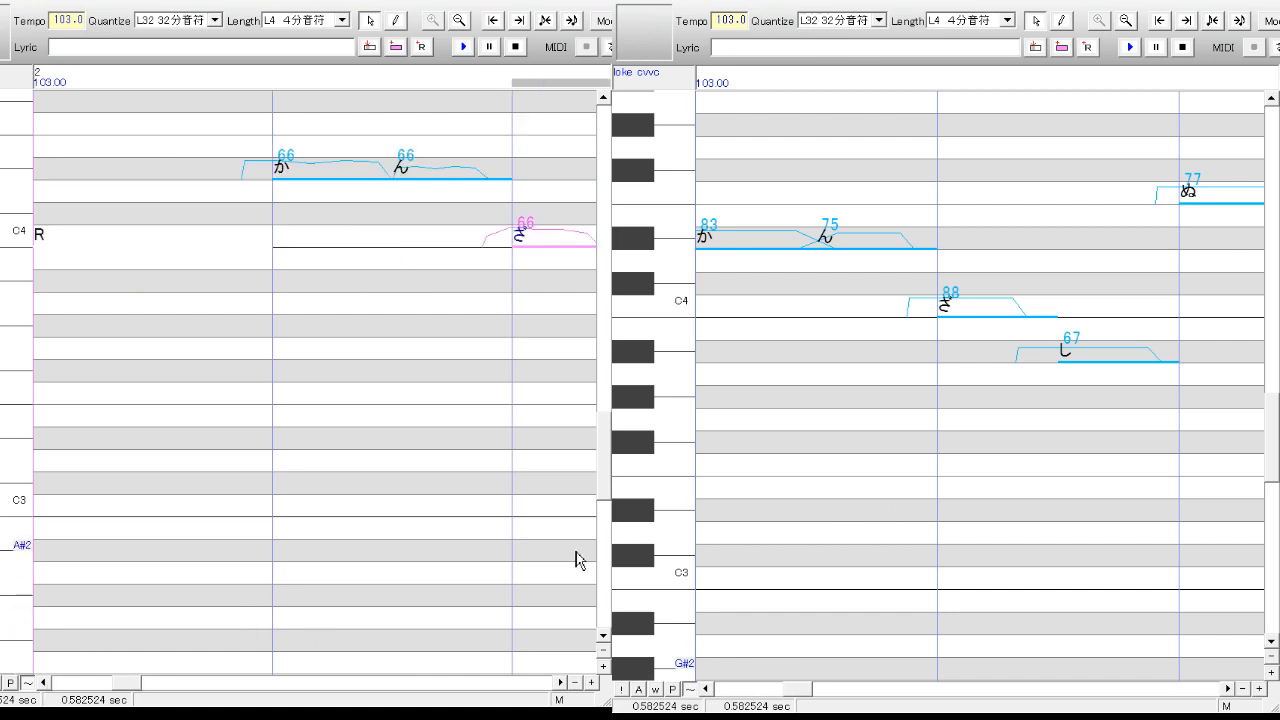
click(706, 689)
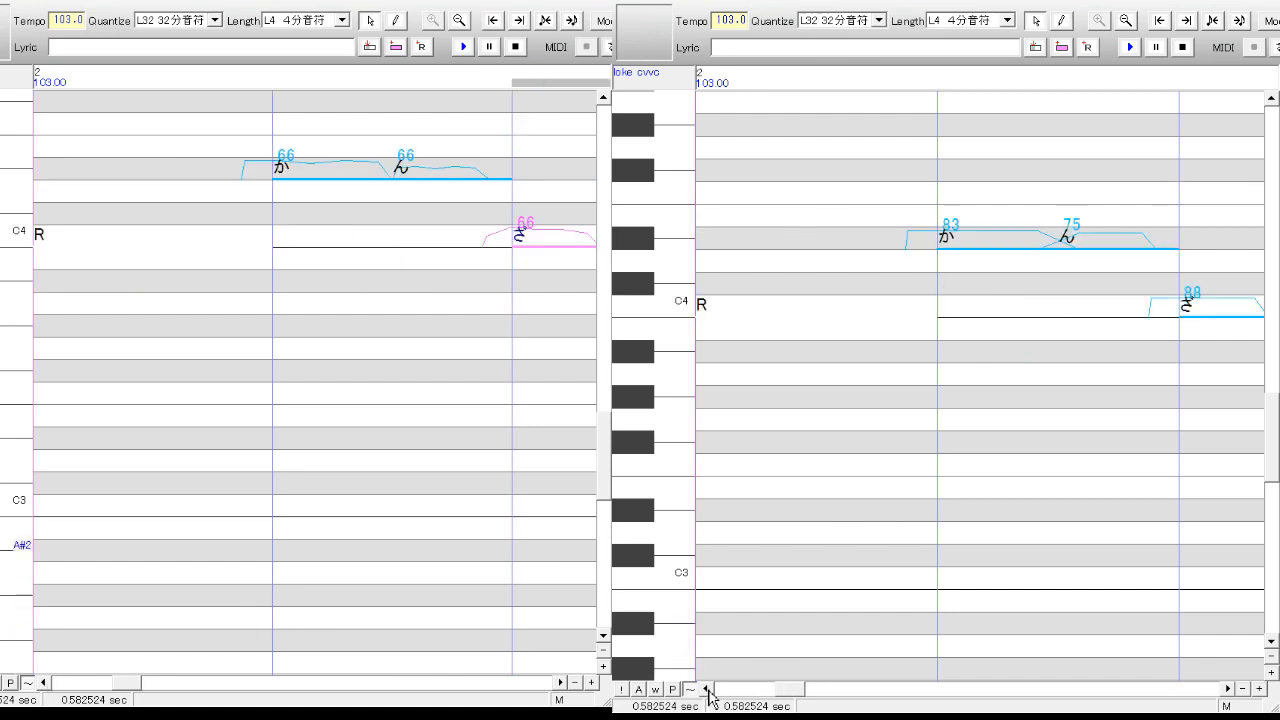
click(1032, 242)
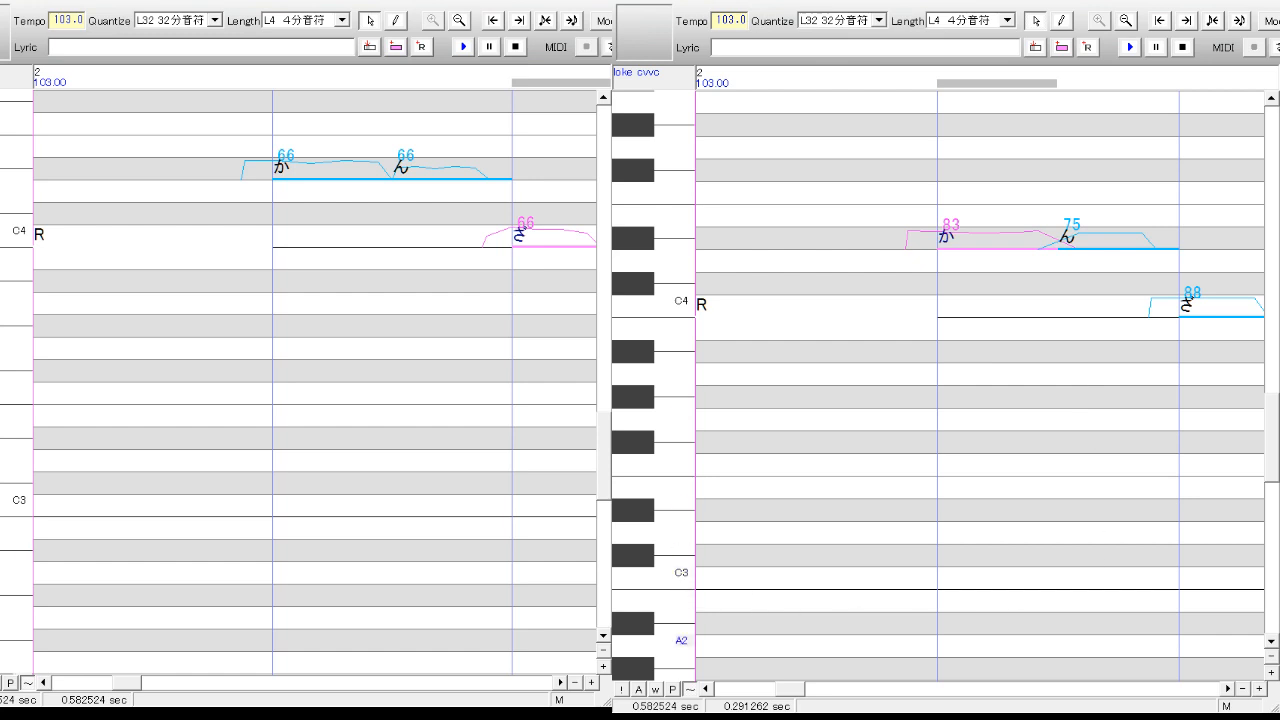
click(1136, 240)
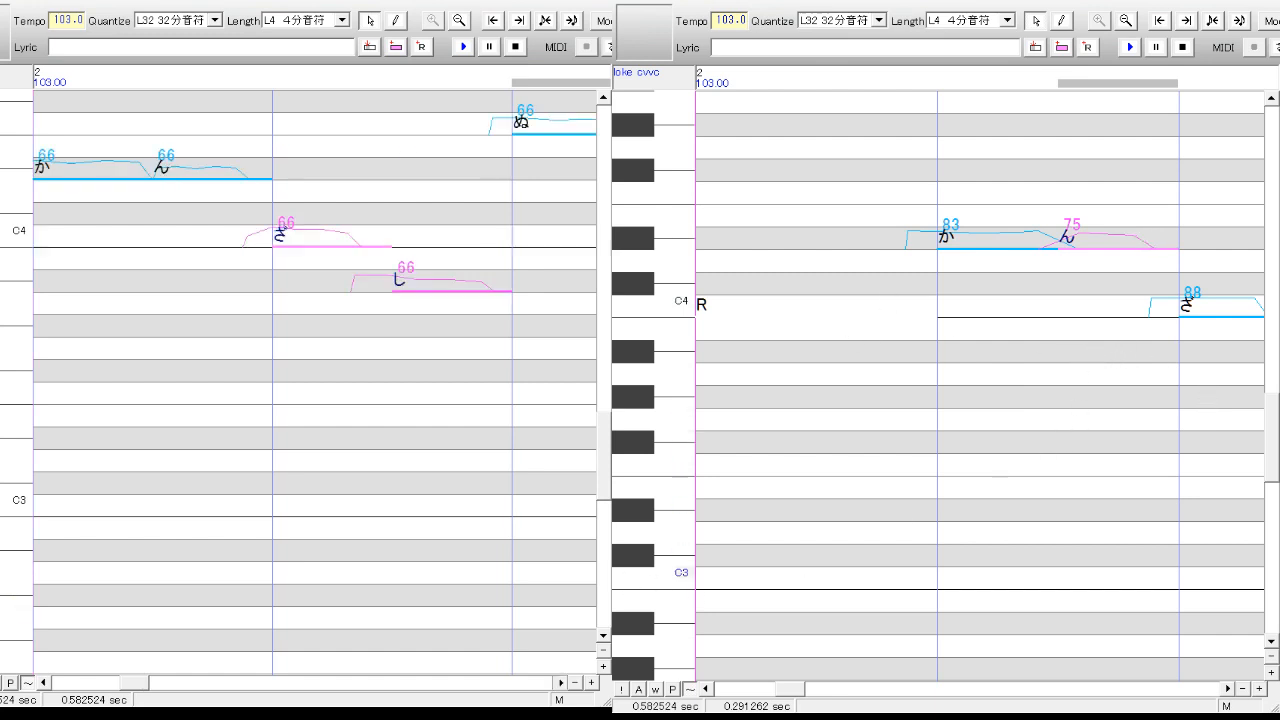
- Give the ざ note on C4 and the し note on A#3 in measure 2 sloped attacks and slowly falling levels
click(1242, 689)
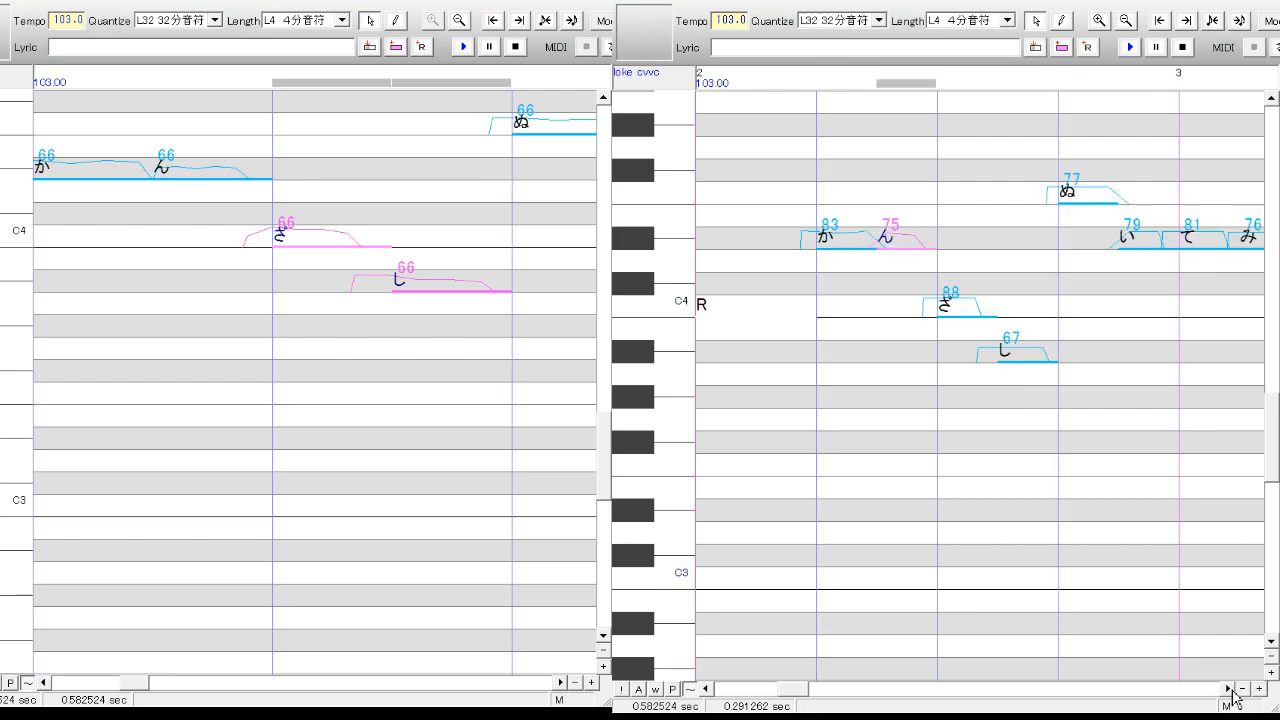
click(1262, 689)
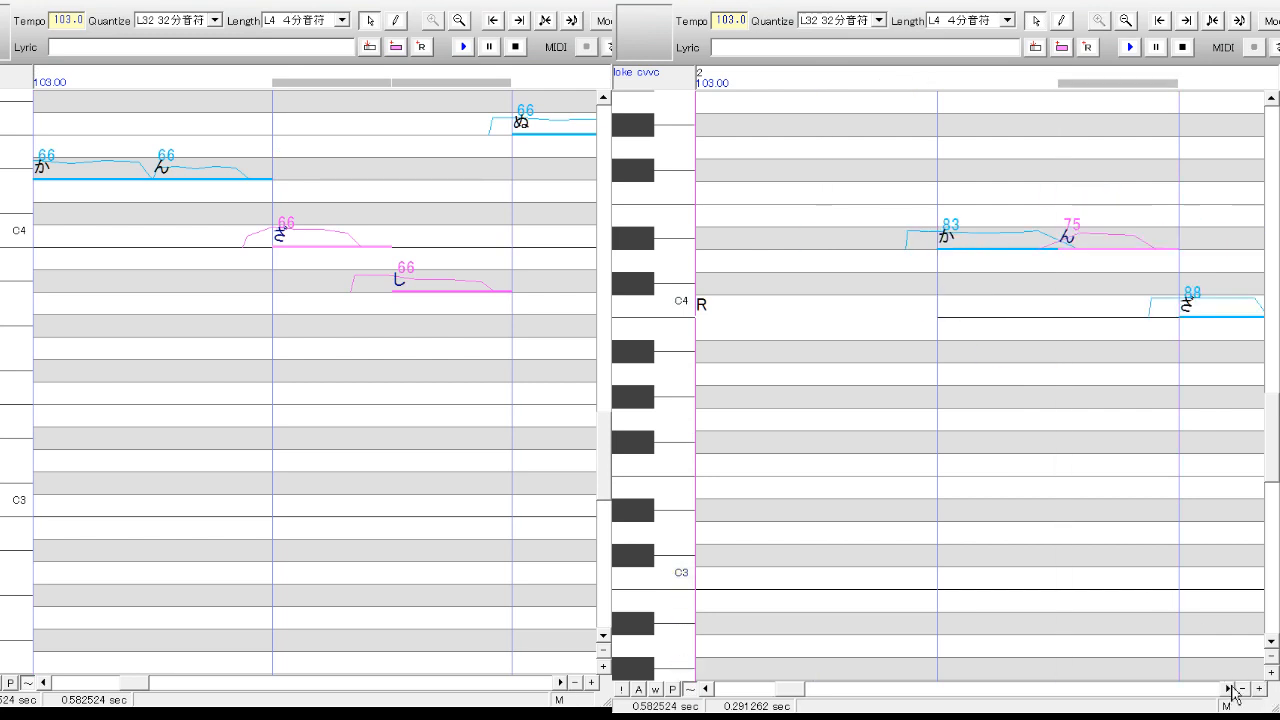
click(1228, 689)
click(986, 308)
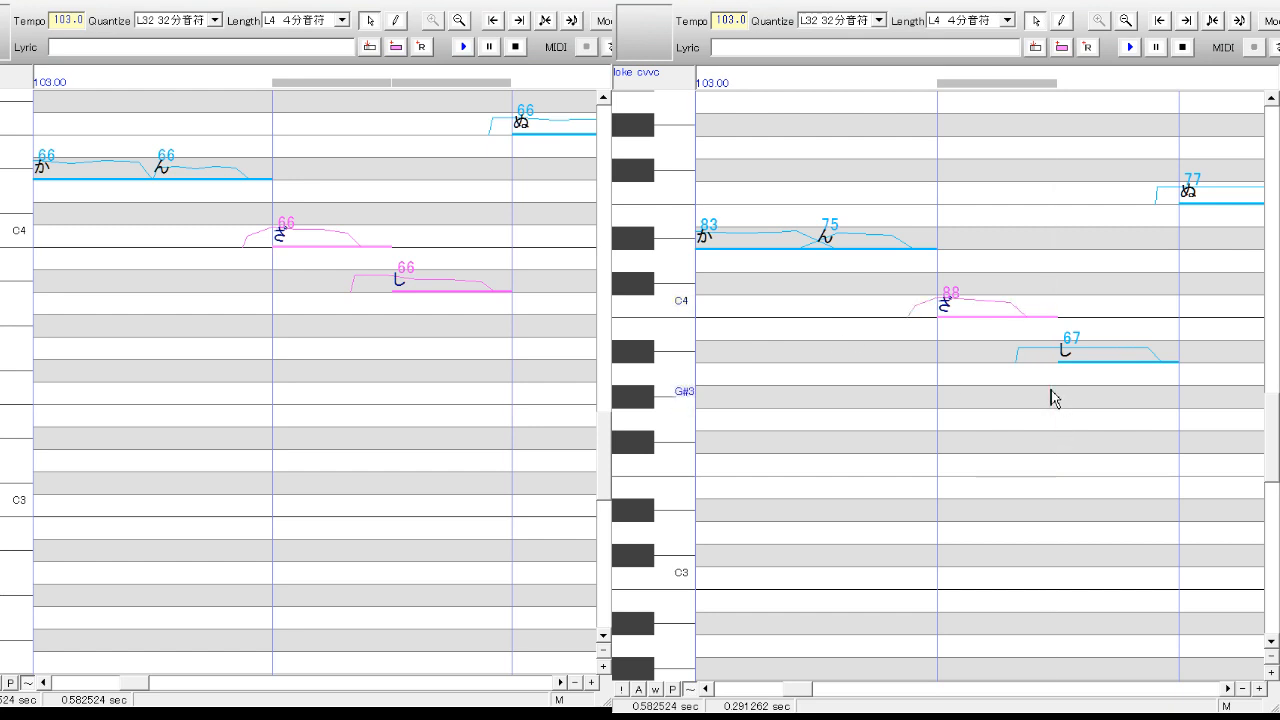
click(1120, 352)
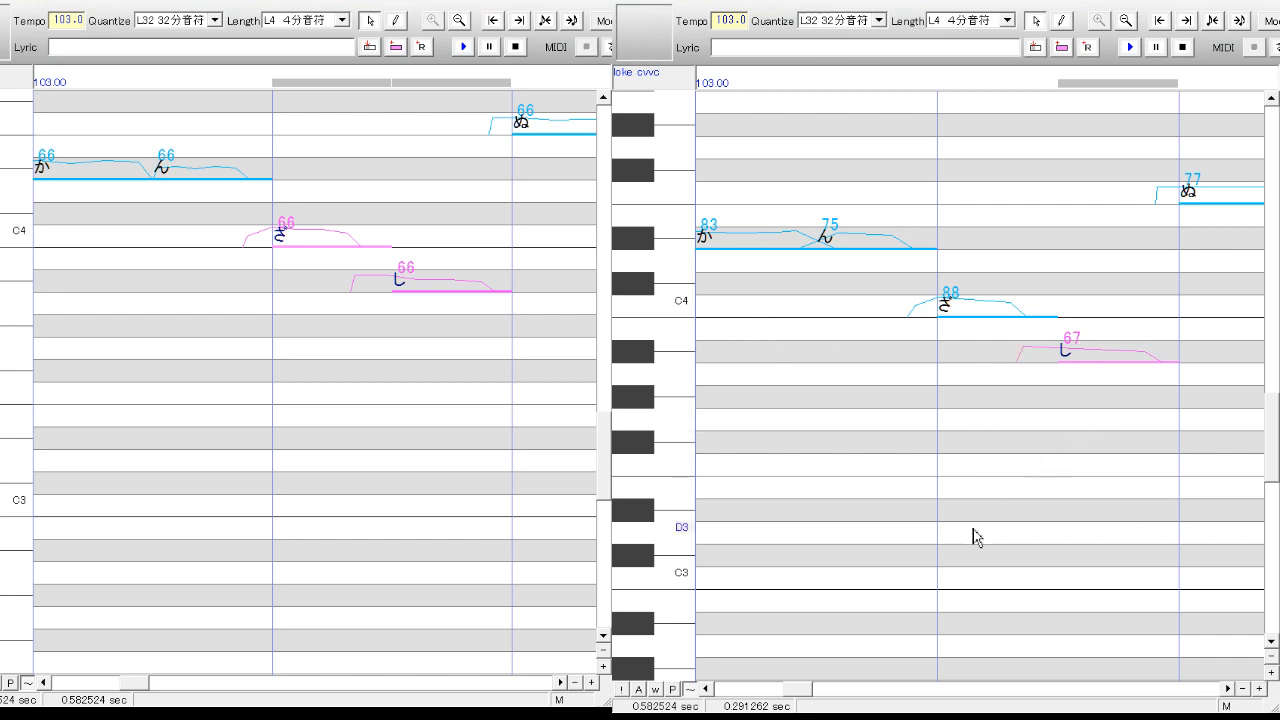
- Reshape the envelopes of the ぬ note on F4 and the い note on D#4 before measure 3 with gently falling levels
click(561, 683)
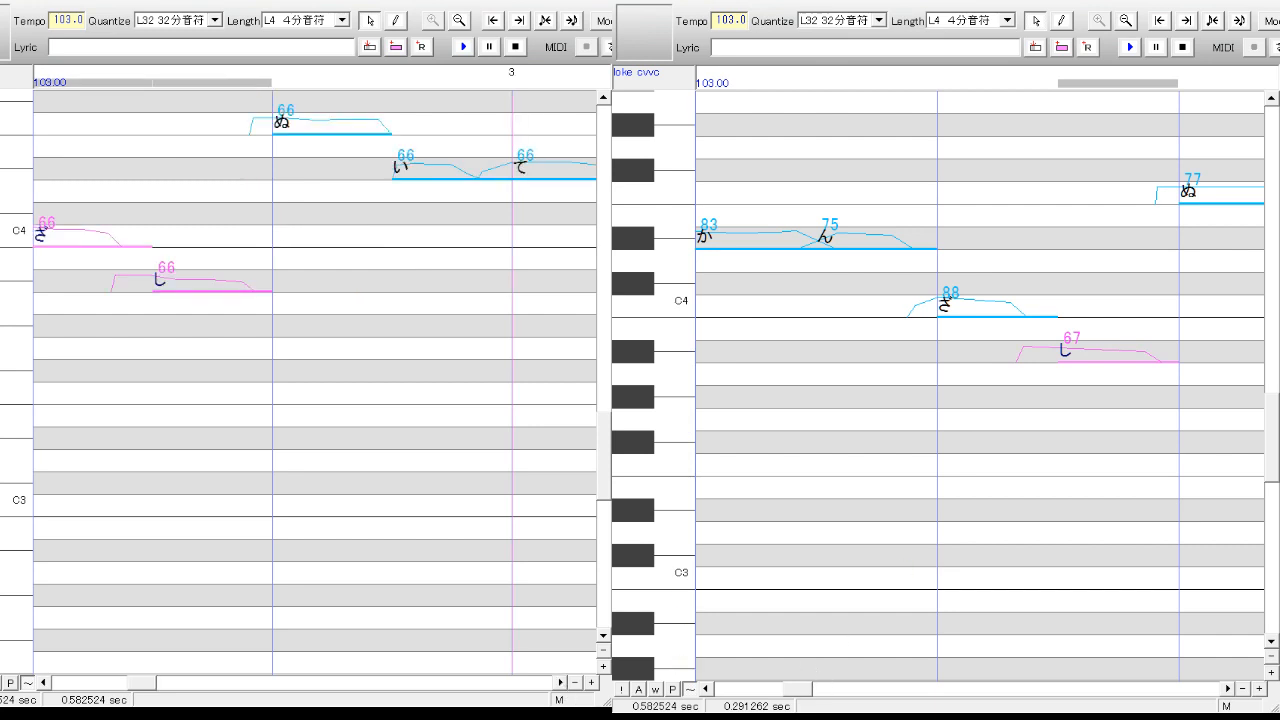
click(1228, 689)
click(1231, 690)
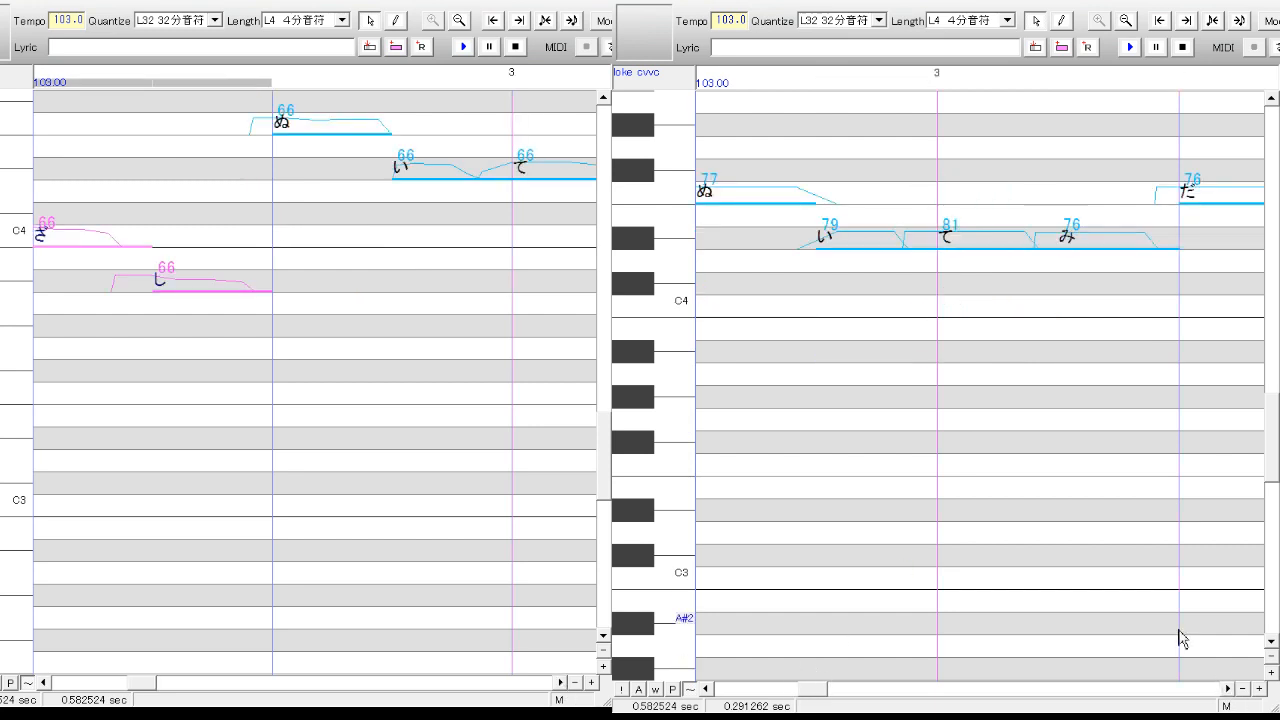
click(707, 691)
click(967, 200)
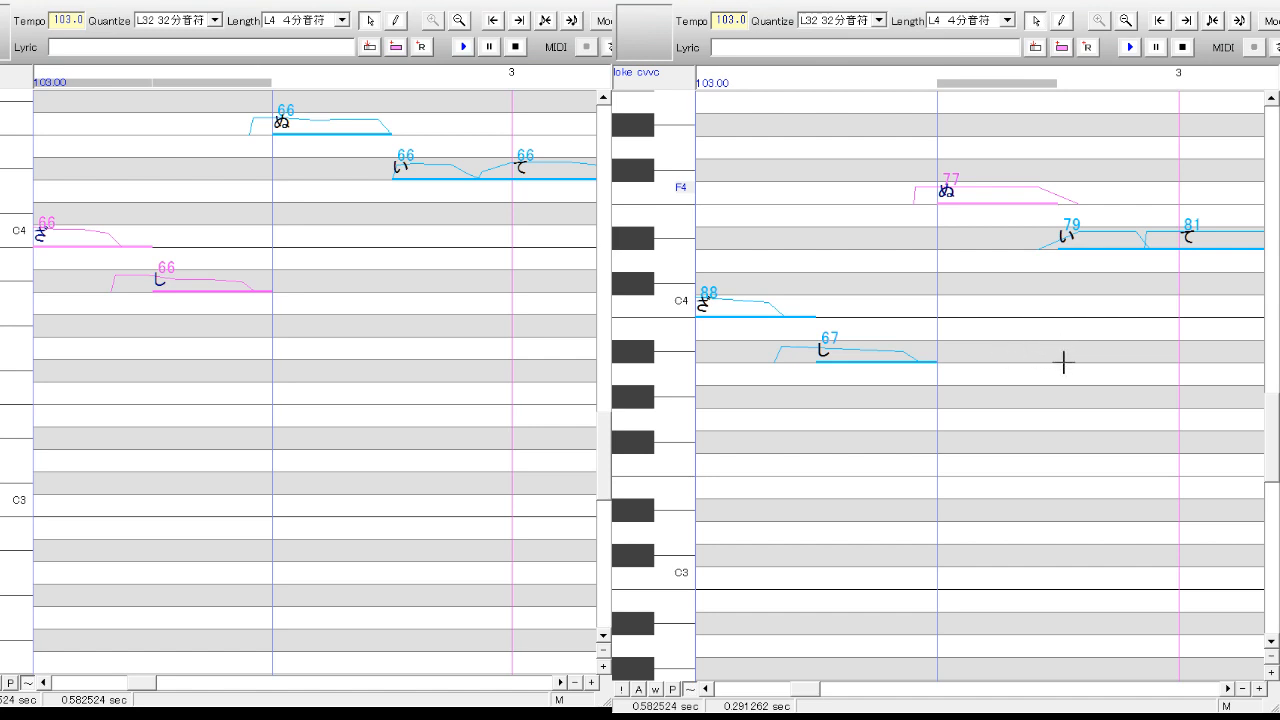
drag(1115, 293, 1050, 292)
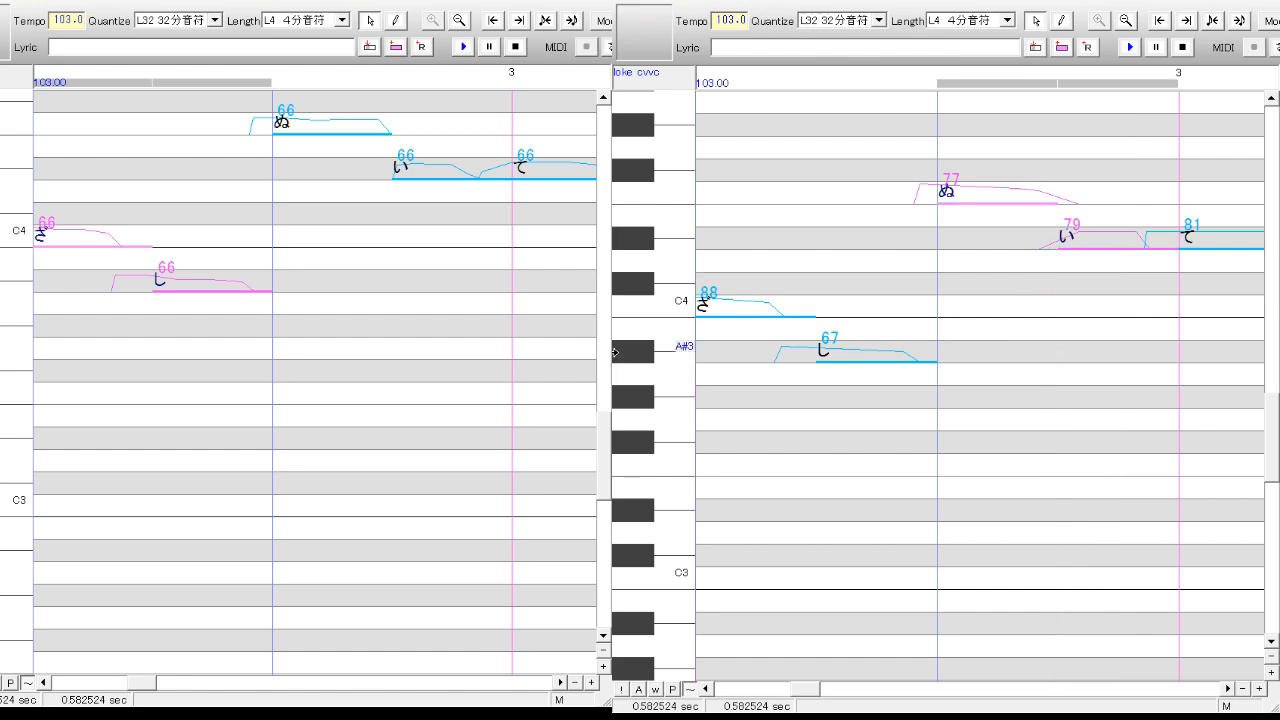
drag(612, 350, 484, 350)
click(1279, 47)
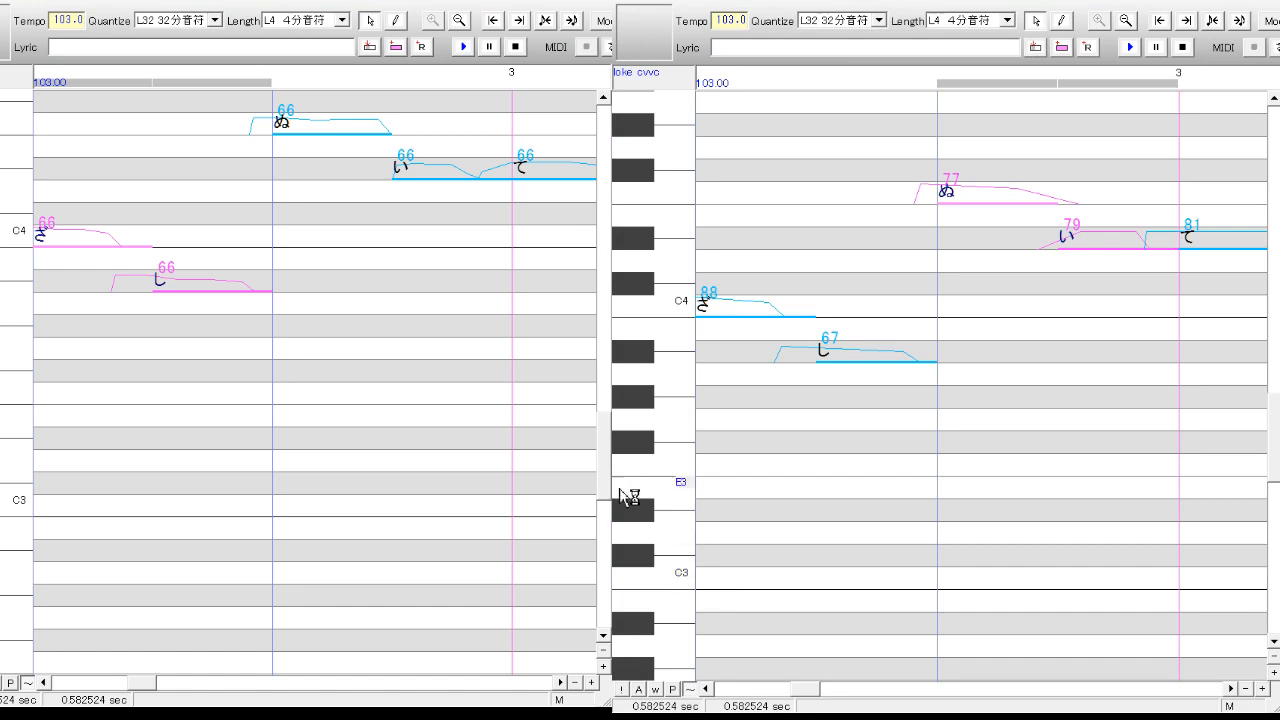
click(1086, 277)
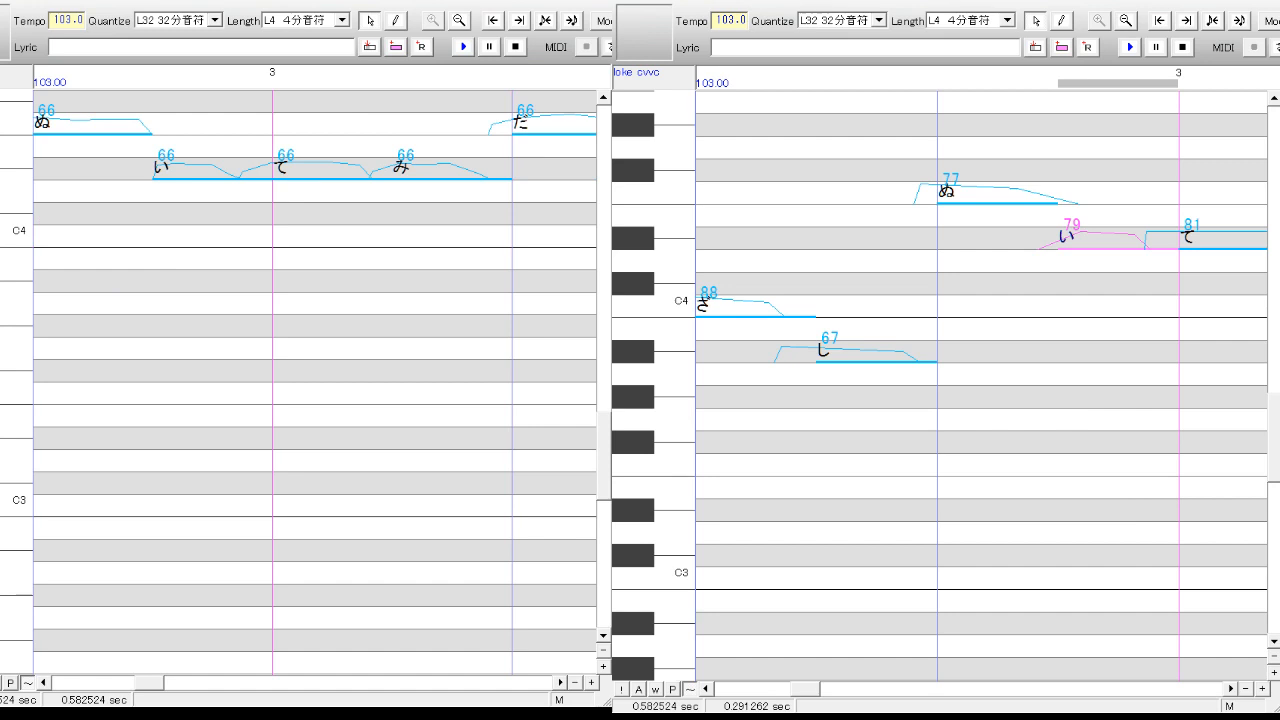
- Soften the envelope attacks of the て and み notes at the start of measure 3 and lengthen み's fade-out
click(1231, 689)
click(972, 247)
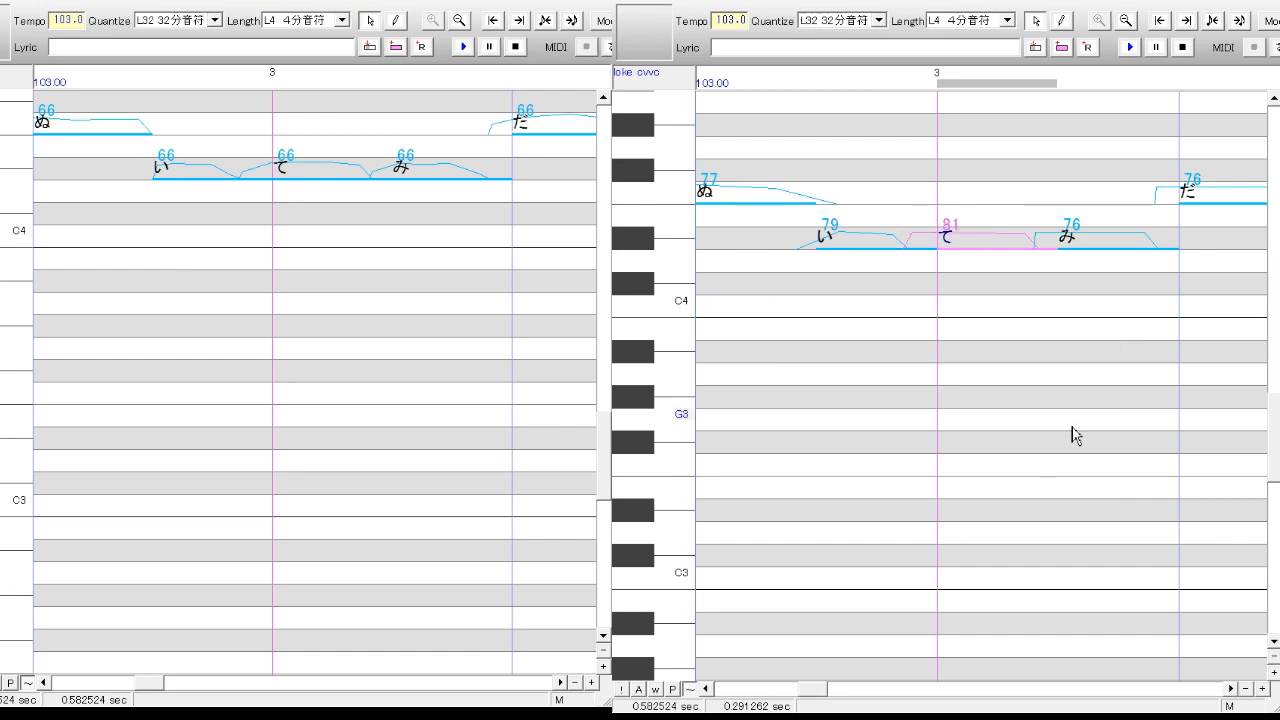
click(1115, 245)
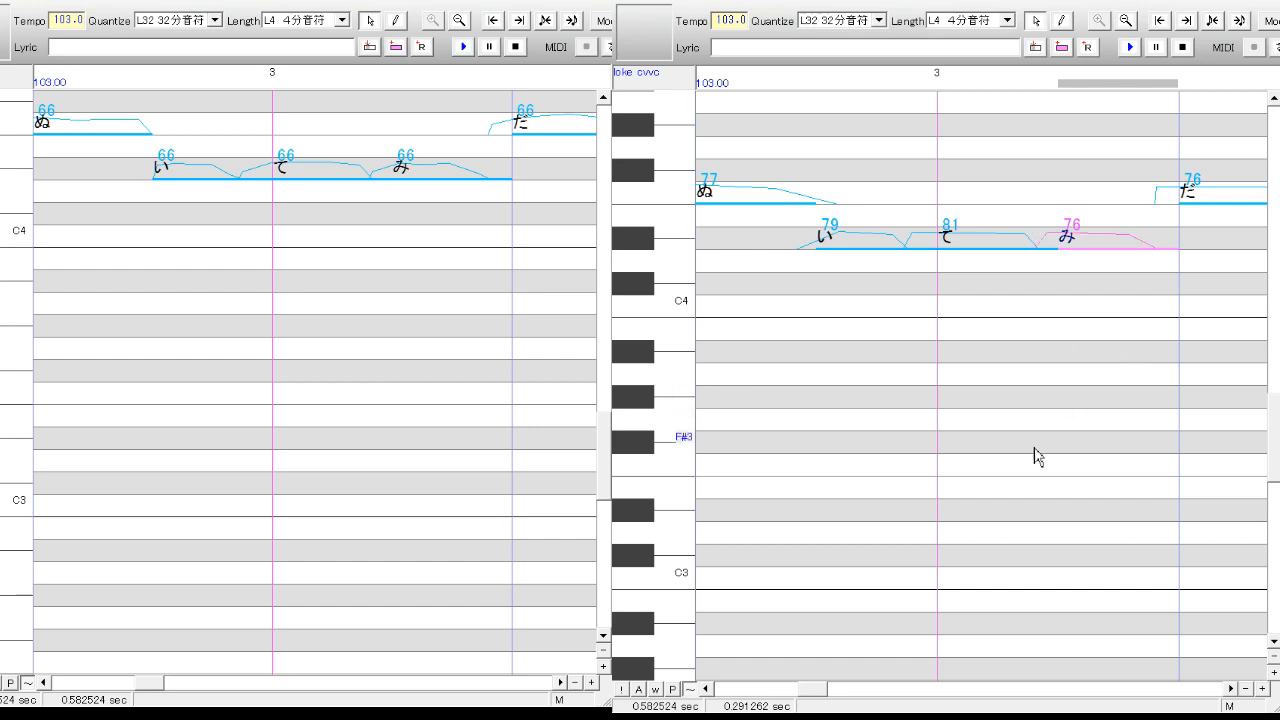
- Round the envelope of the だ note on F4 in measure 3 and lengthen the fade-out of the れ note after it
click(560, 682)
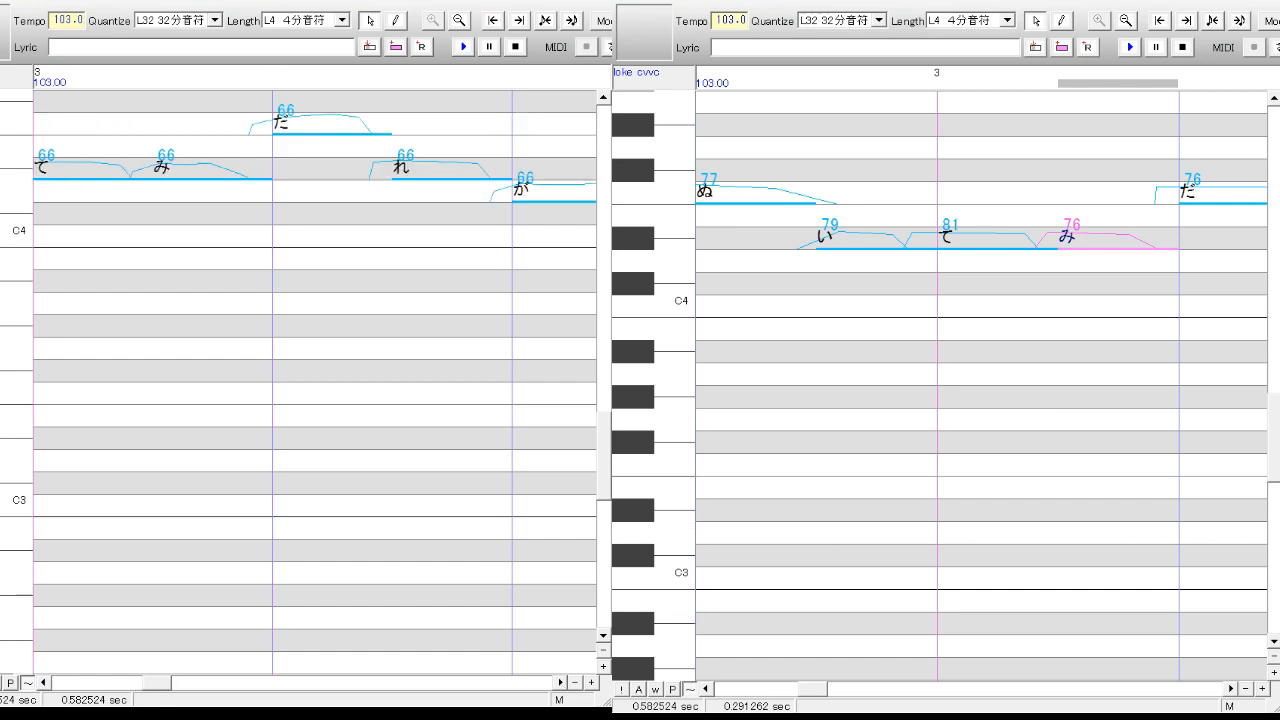
scroll(1131, 386, right, 2)
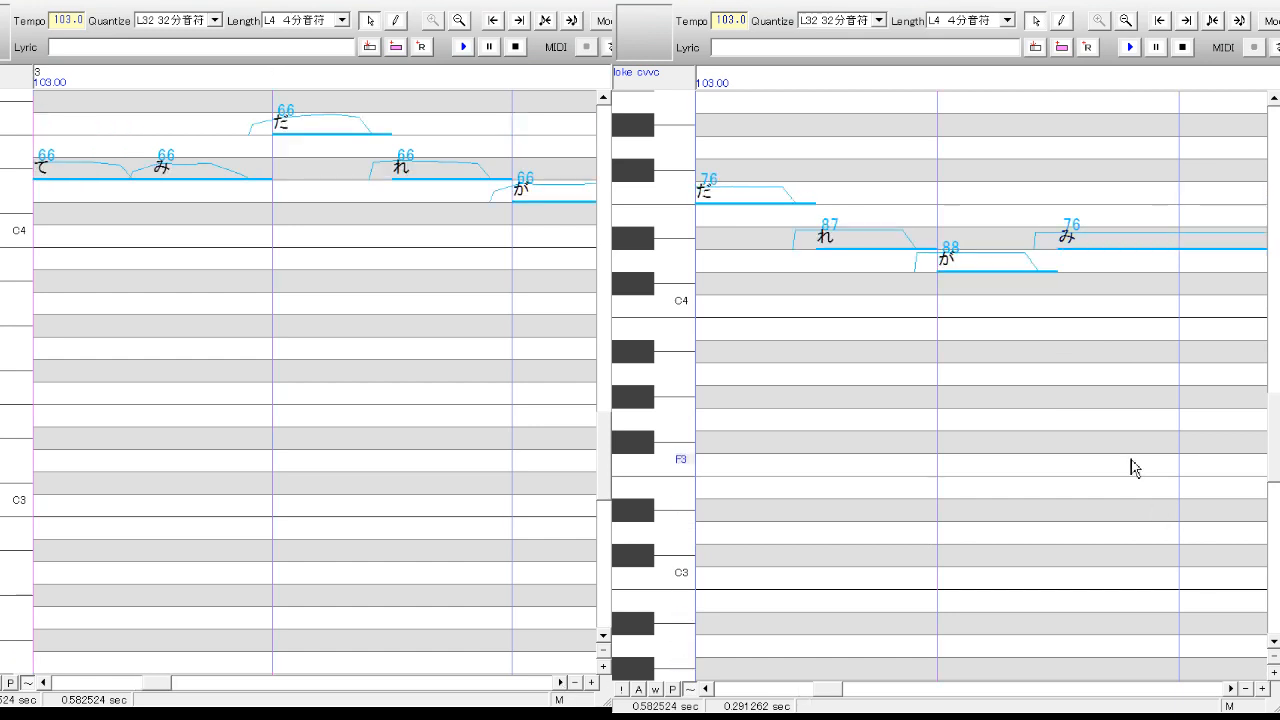
click(706, 689)
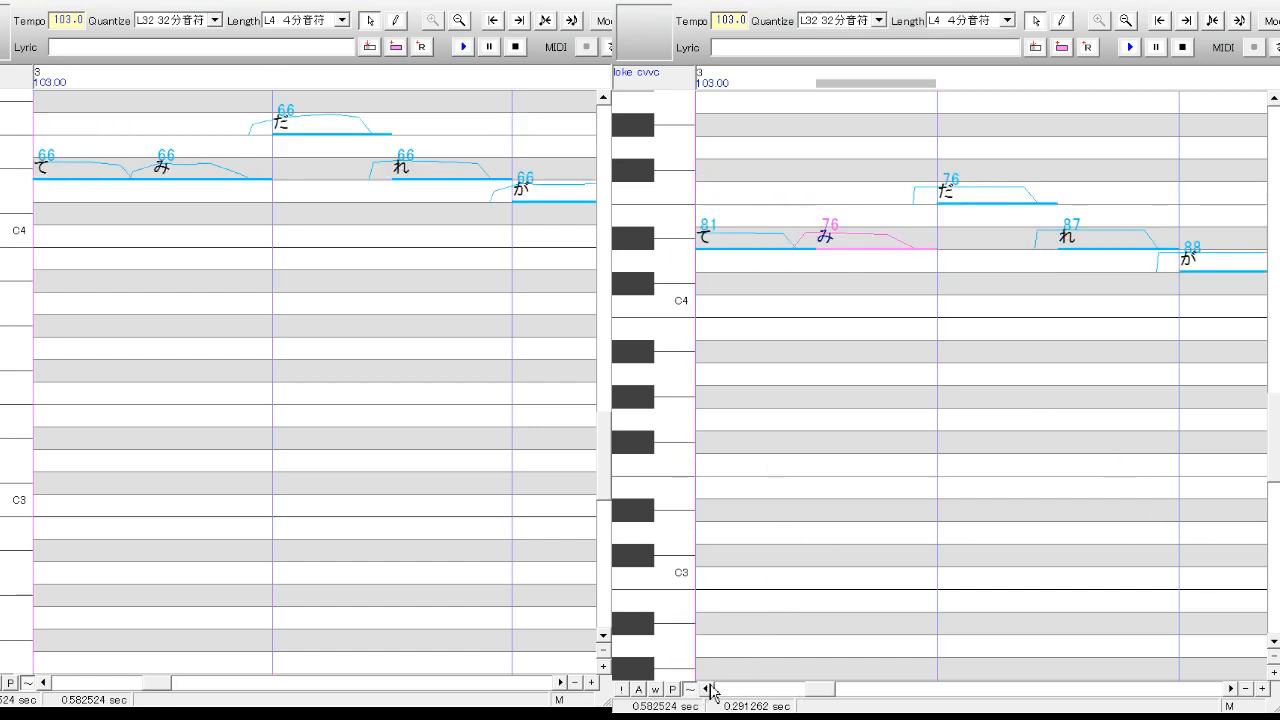
click(965, 197)
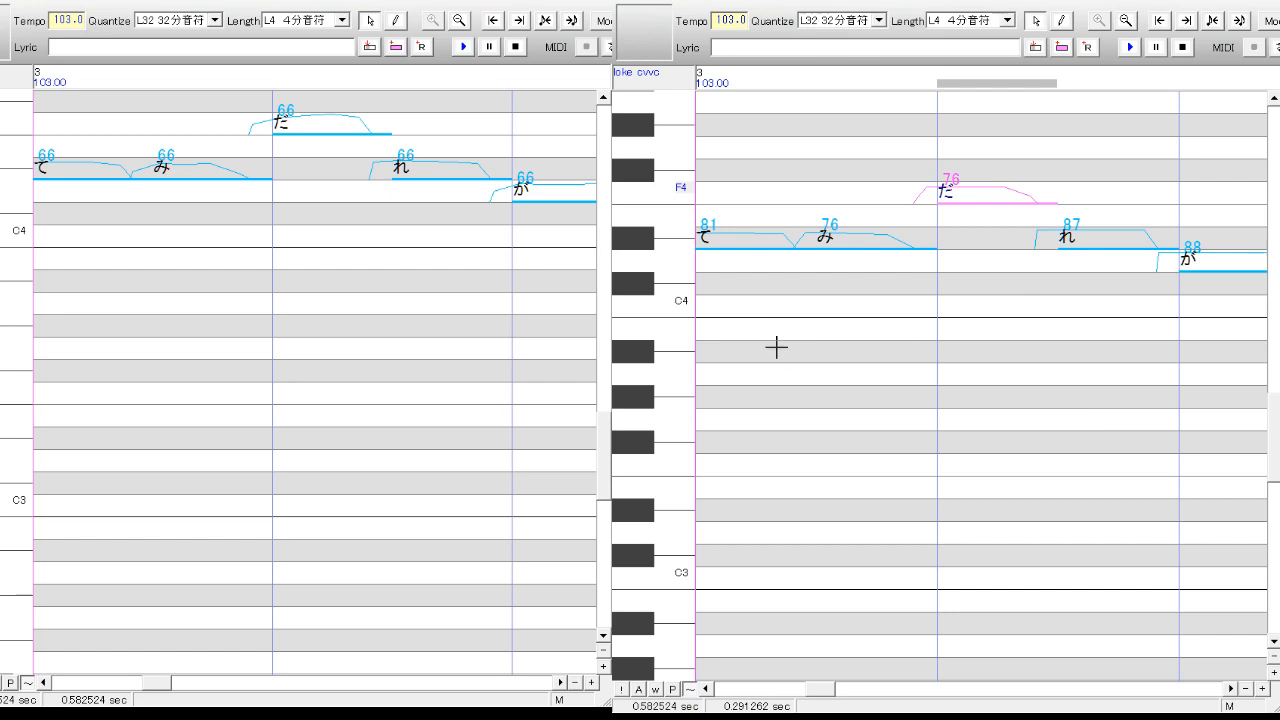
click(1086, 241)
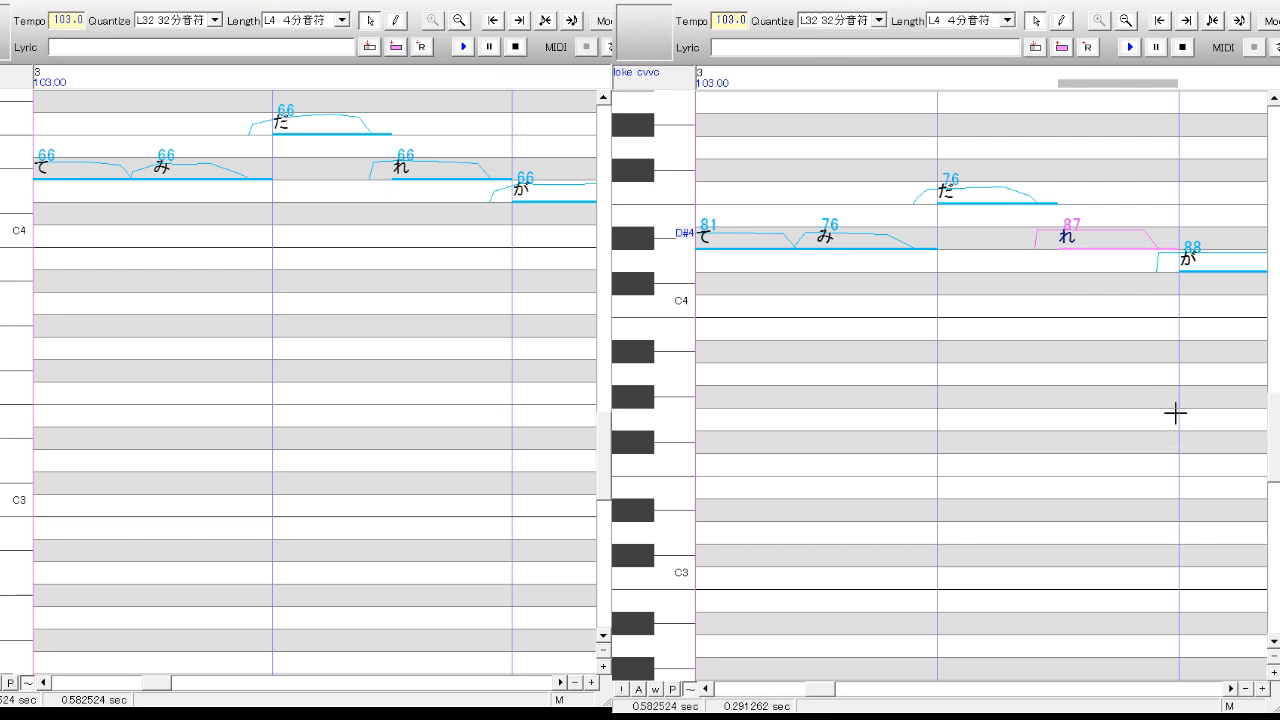
click(1092, 423)
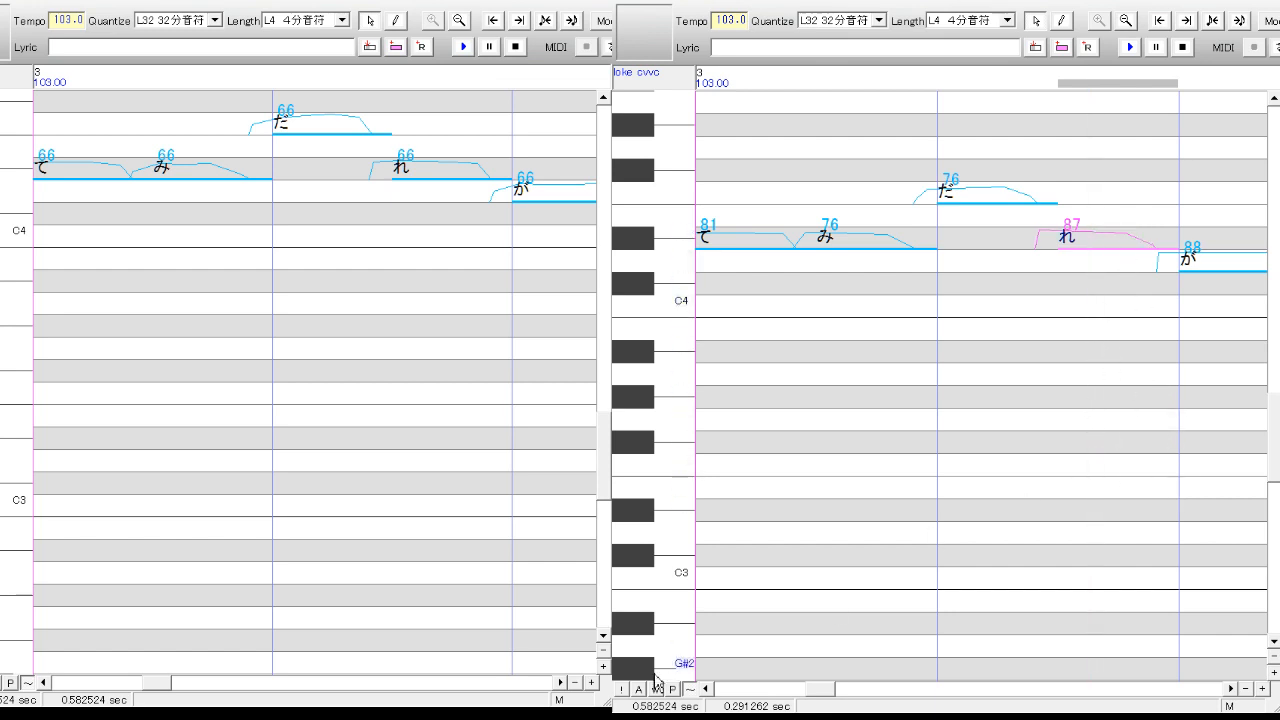
- Reshape the envelope of the が note on D4 in measure 3 with a sloped attack and slowly rising level
click(560, 683)
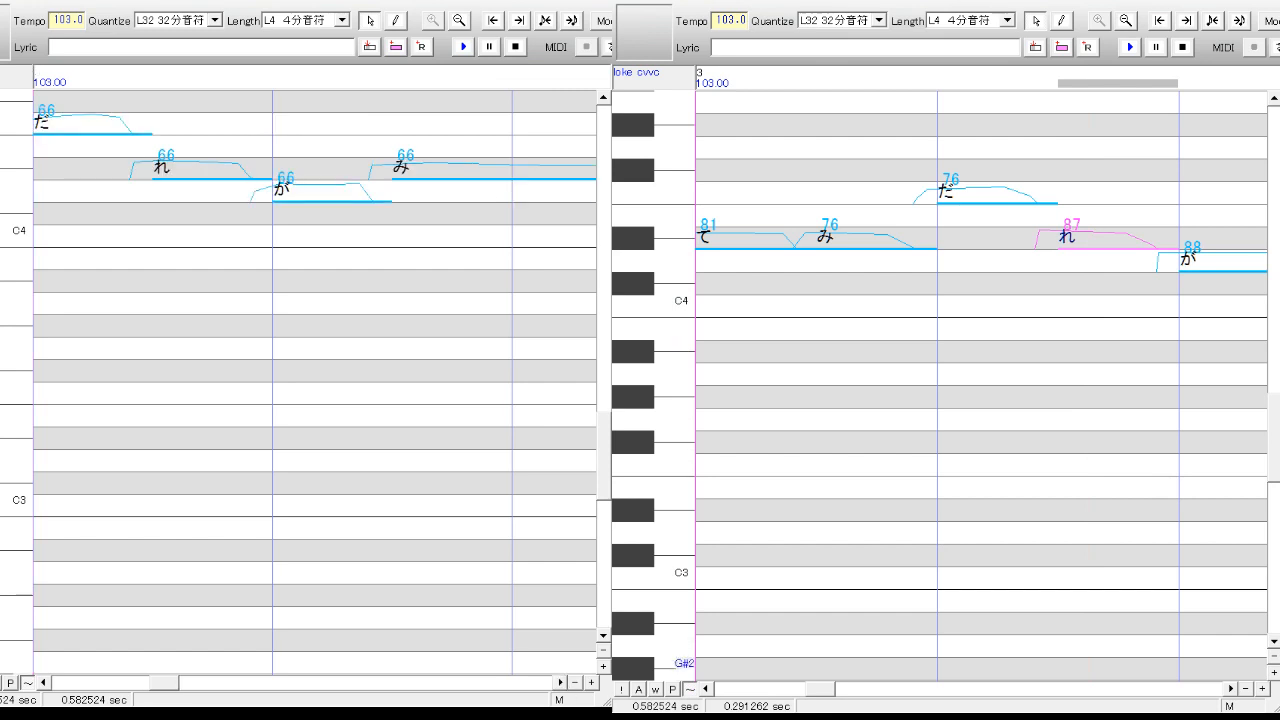
click(1231, 689)
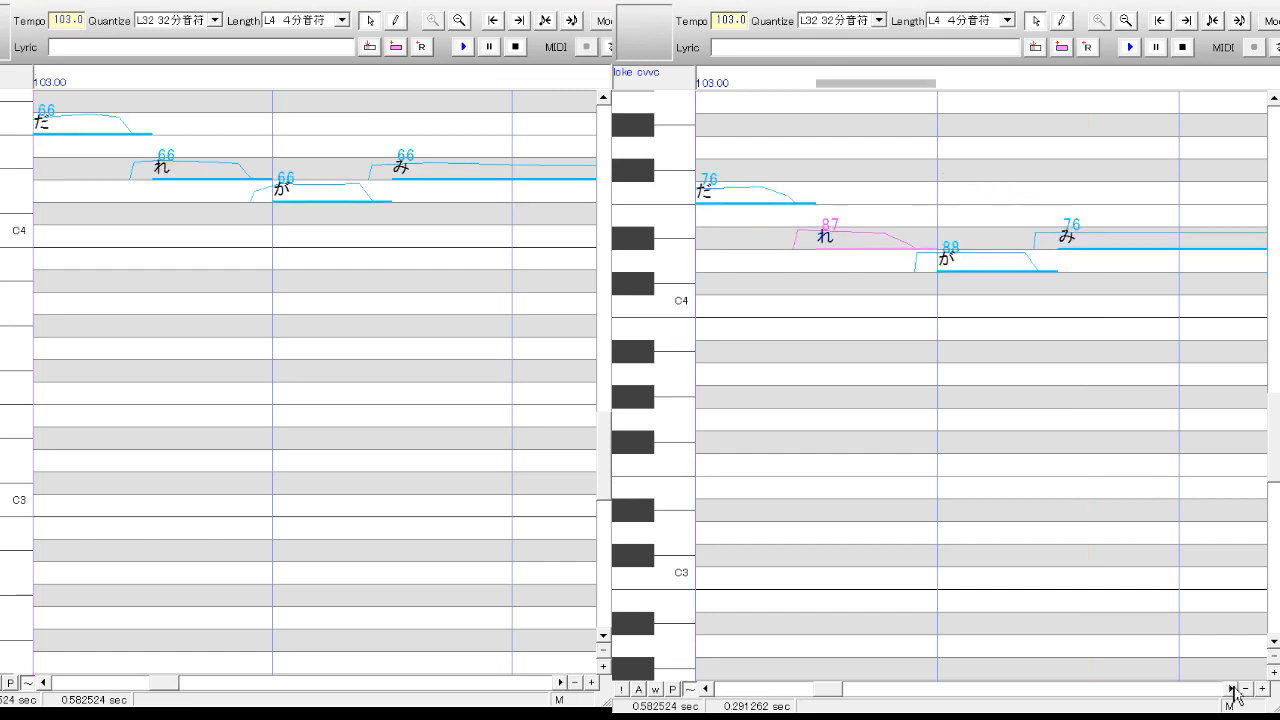
click(995, 267)
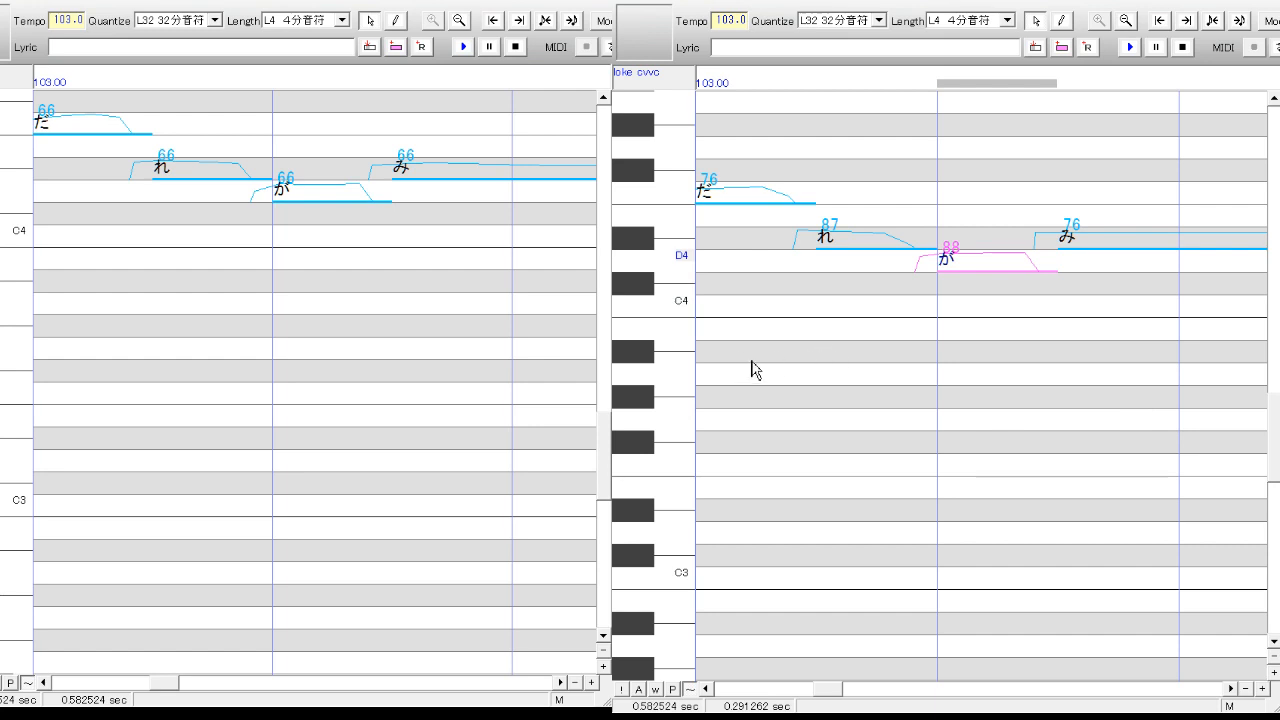
click(1072, 424)
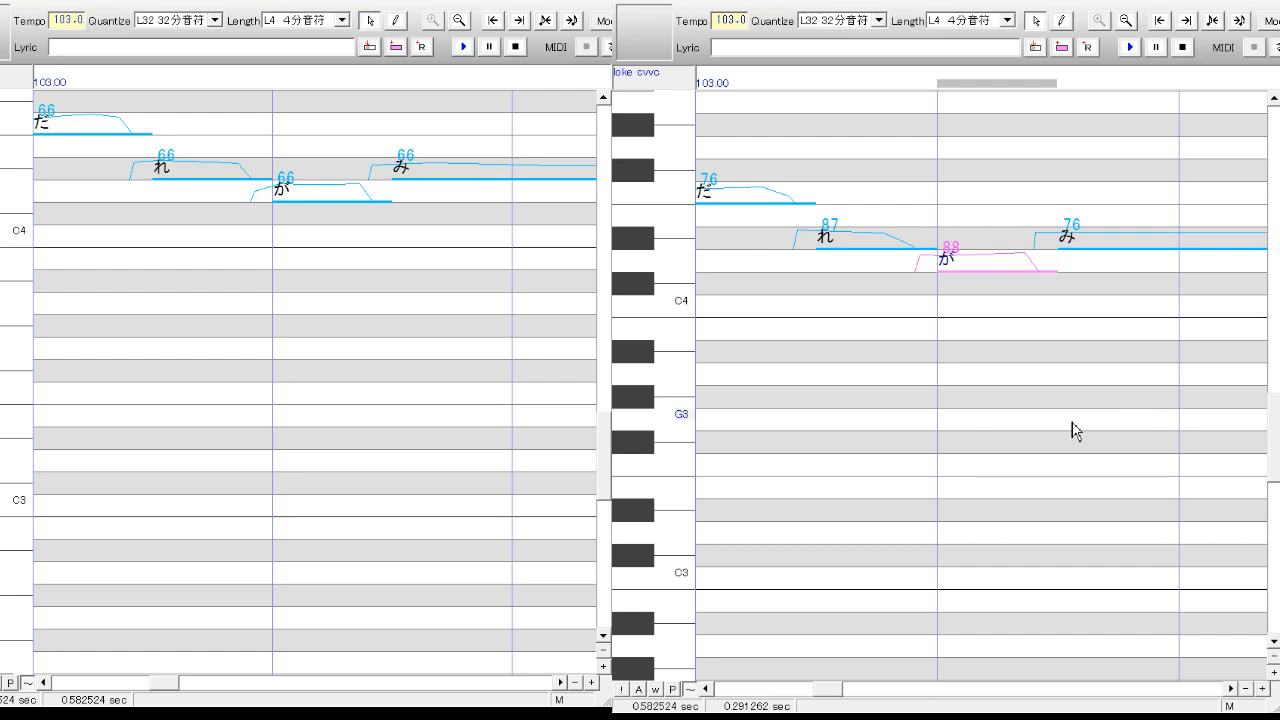
key(space)
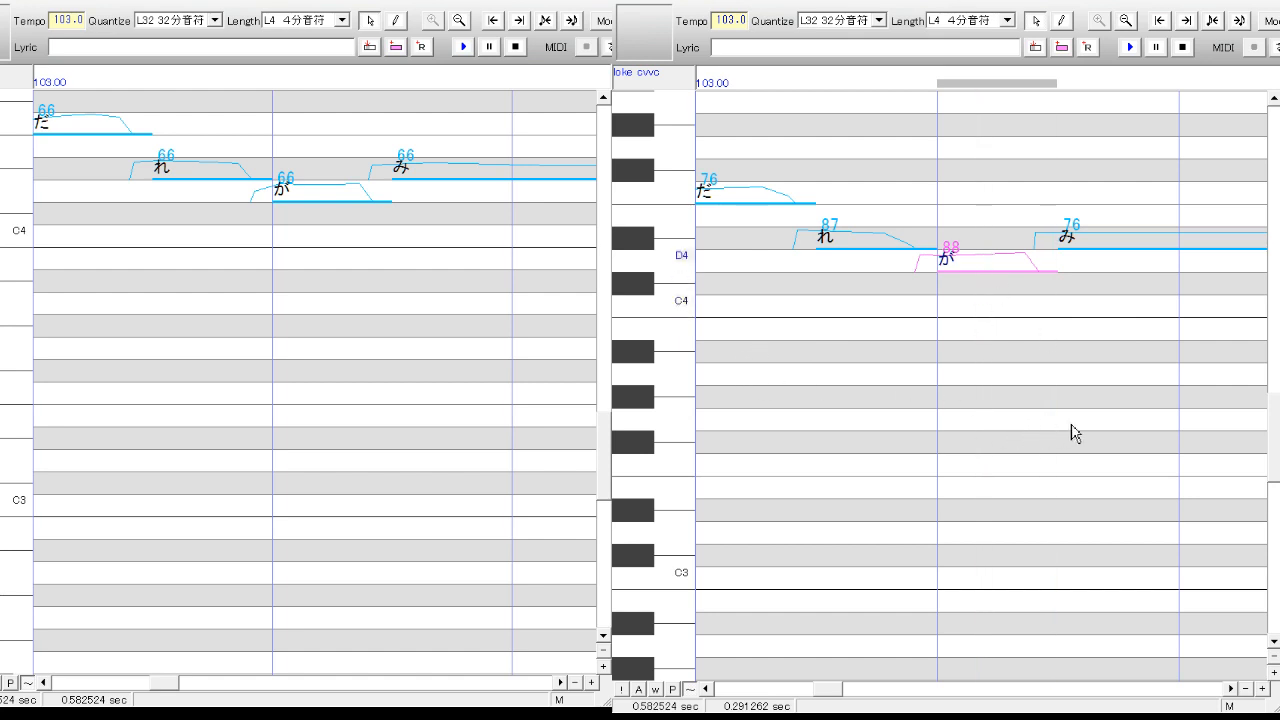
- Reshape the envelope of the long み note before measure 4 with a slowly falling level and a longer fade-out
click(1094, 240)
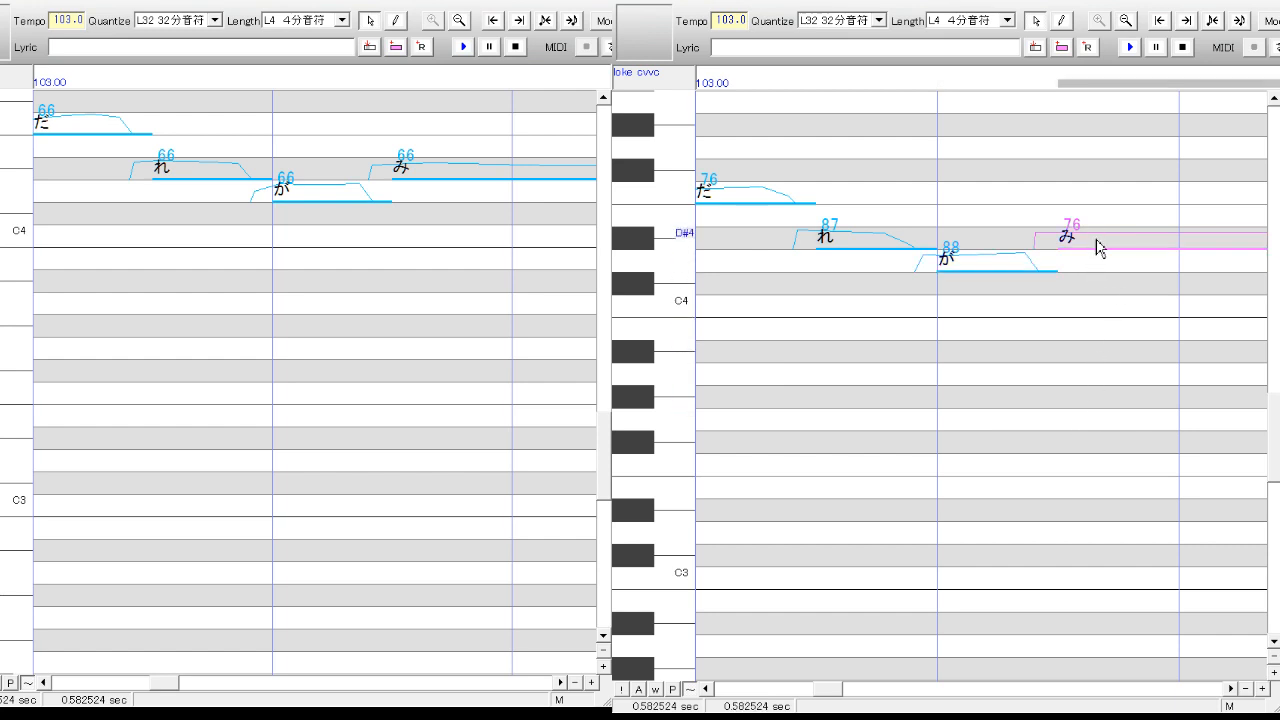
click(890, 241)
click(1232, 689)
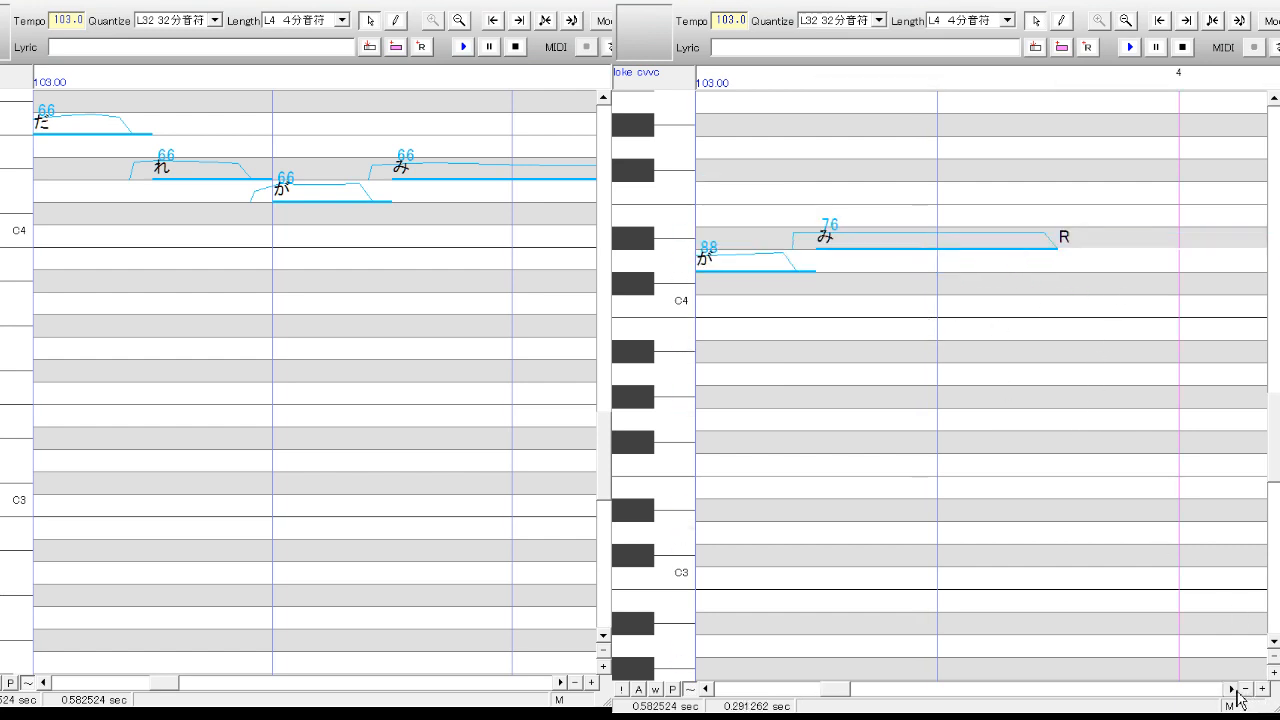
click(561, 682)
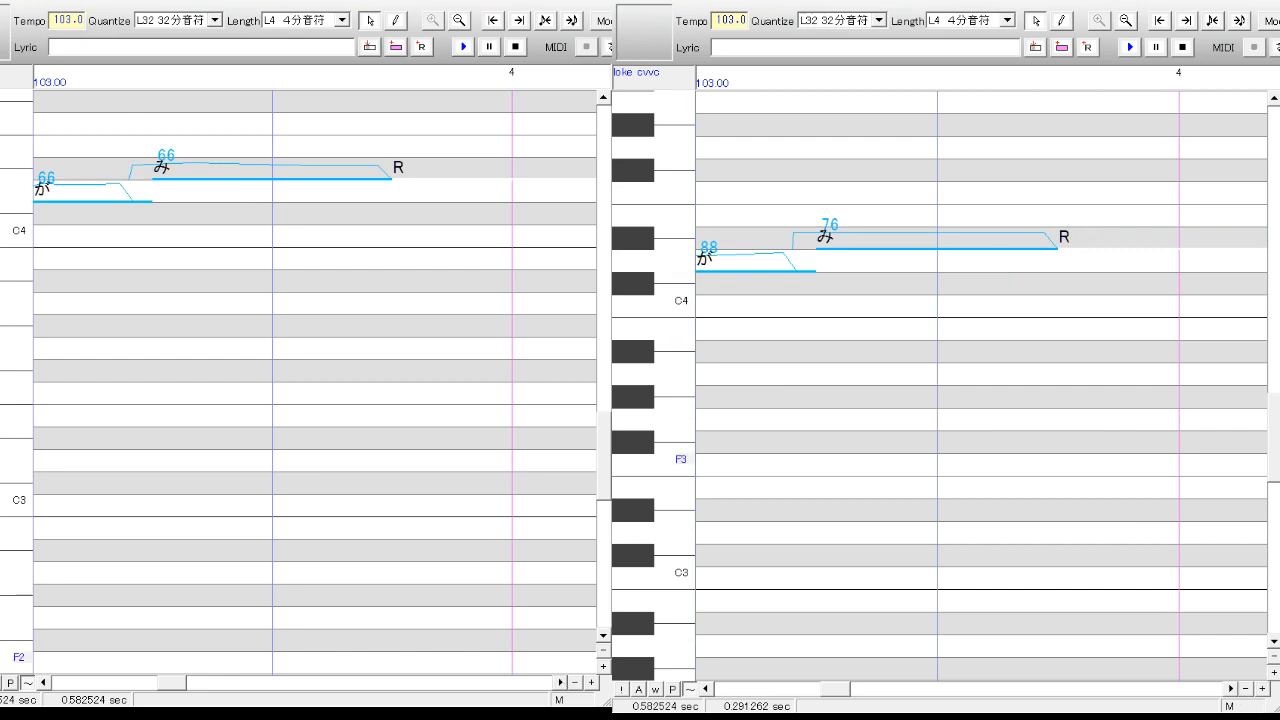
click(905, 248)
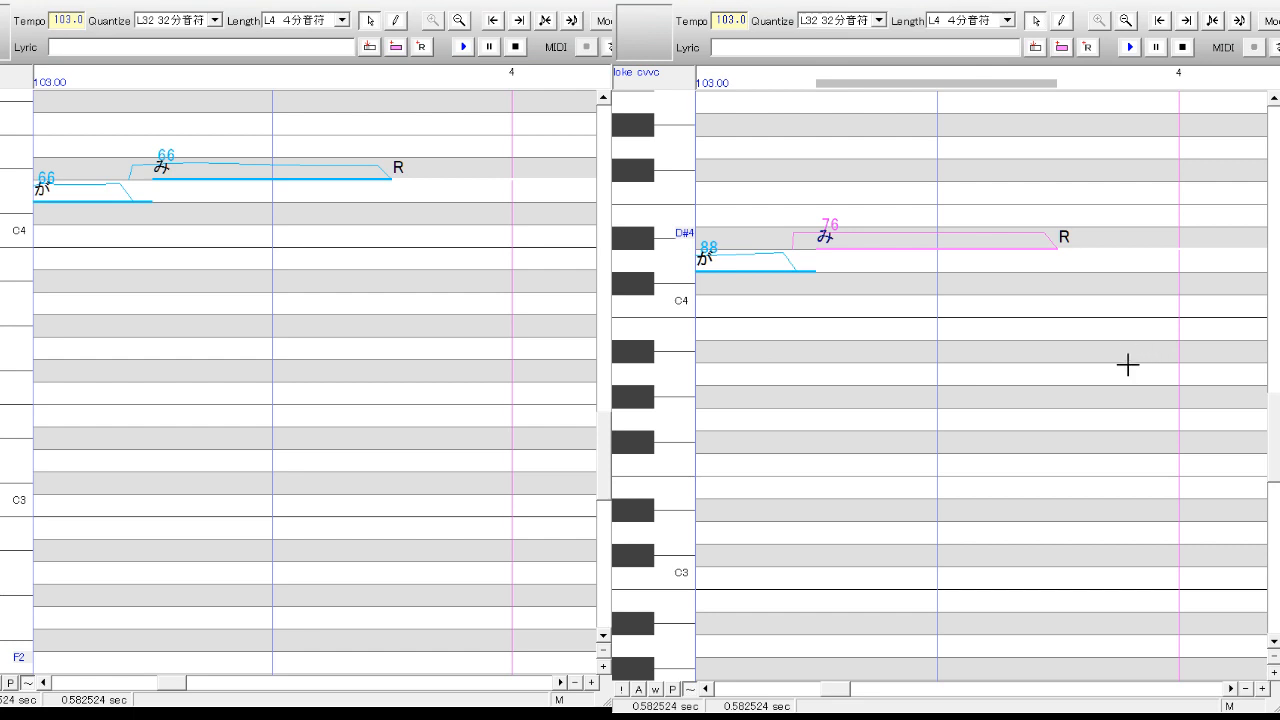
click(1101, 431)
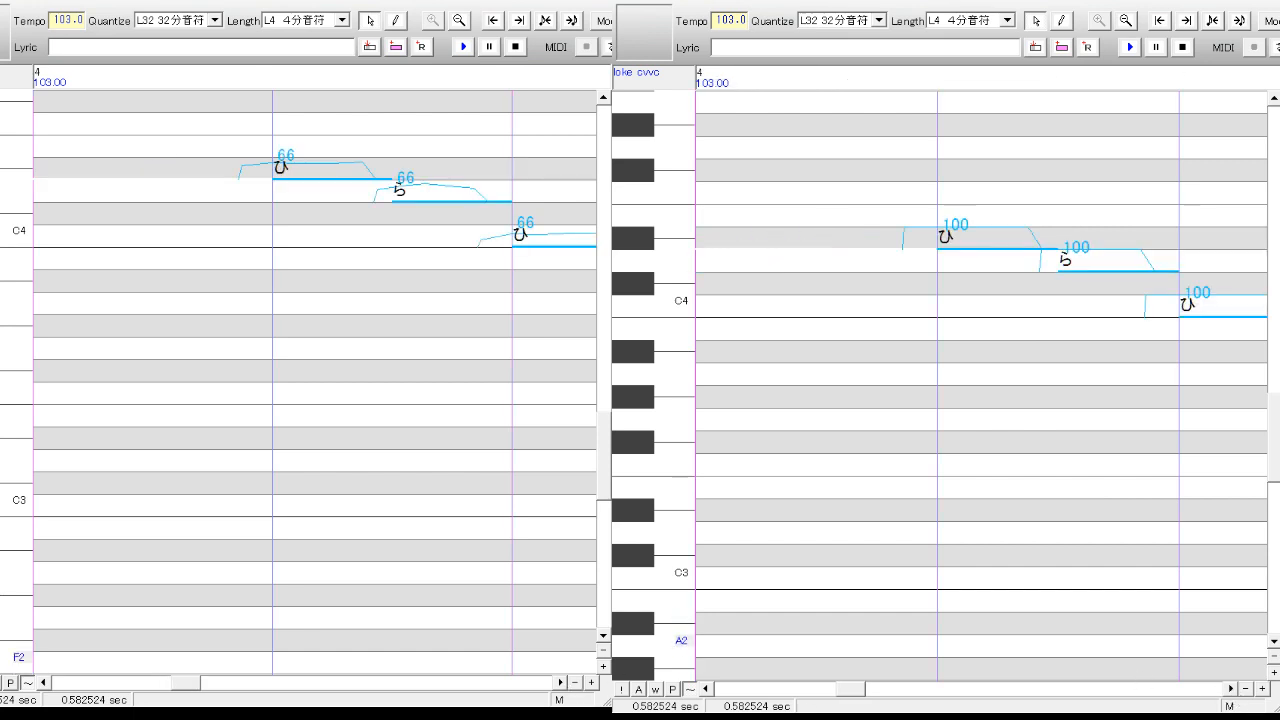
click(838, 605)
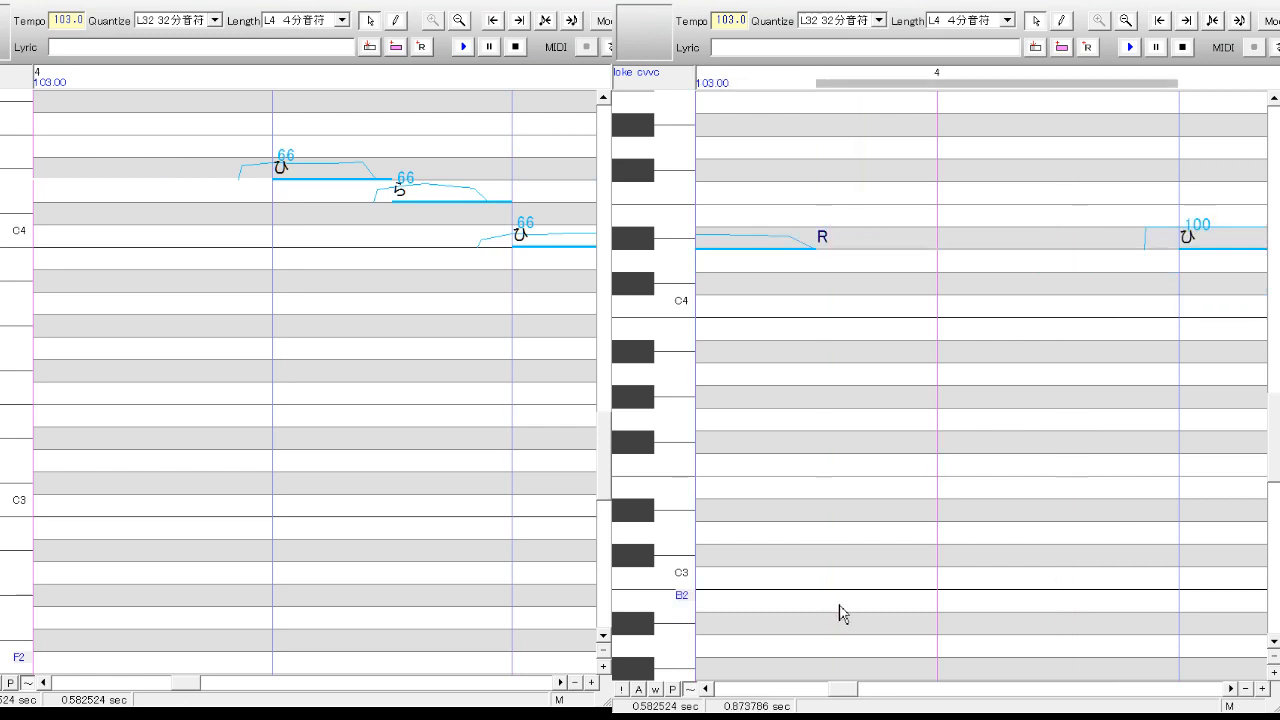
- In measure 4, give the ひ note on D#4 a sloped attack and slowly rising level, and round the envelope of the ら on D4
click(1188, 424)
mouse_move(854, 691)
mouse_down()
mouse_move(1192, 686)
mouse_move(981, 686)
mouse_move(957, 677)
mouse_move(969, 671)
mouse_move(937, 680)
mouse_move(983, 674)
mouse_move(863, 686)
mouse_up()
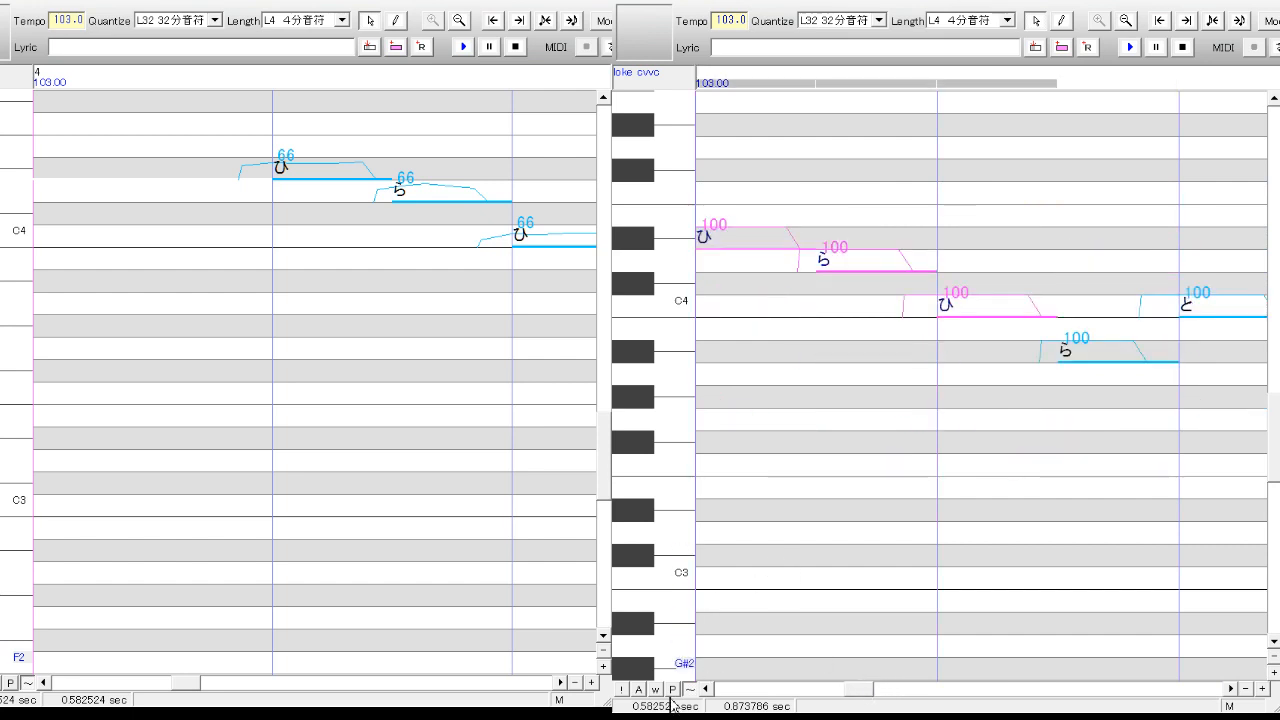
click(560, 684)
click(560, 684)
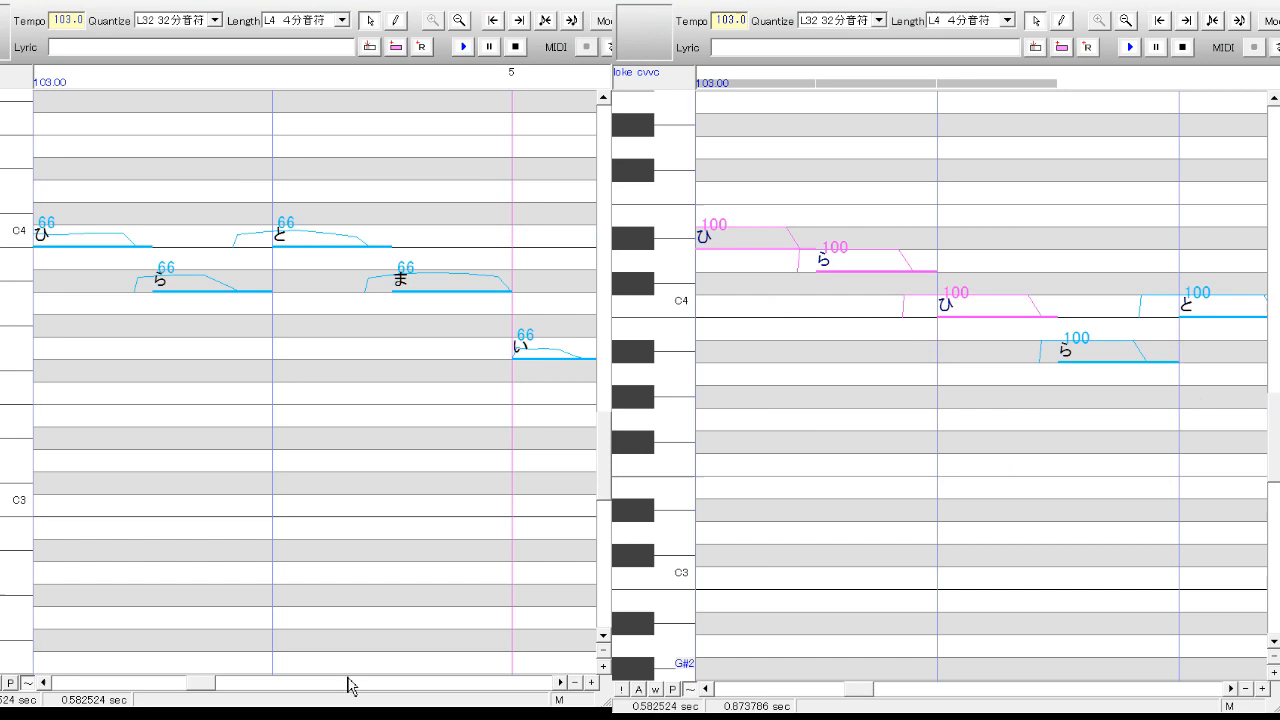
click(44, 684)
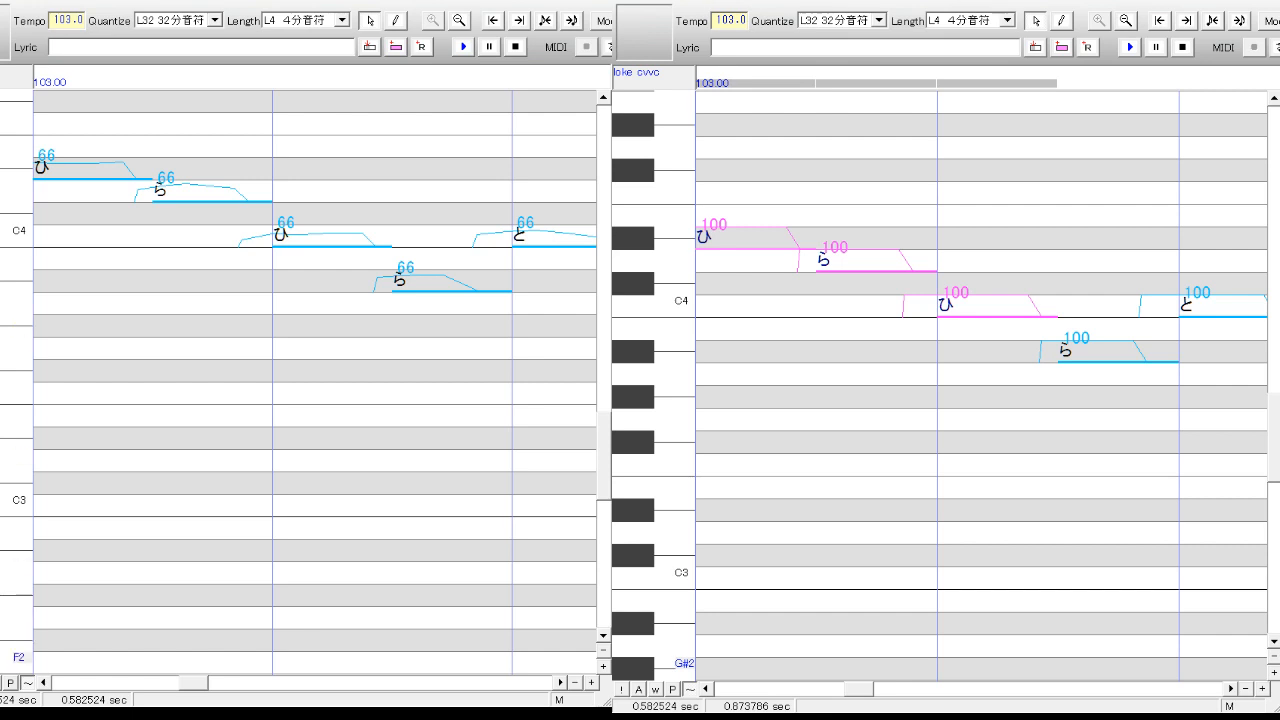
click(44, 684)
click(342, 264)
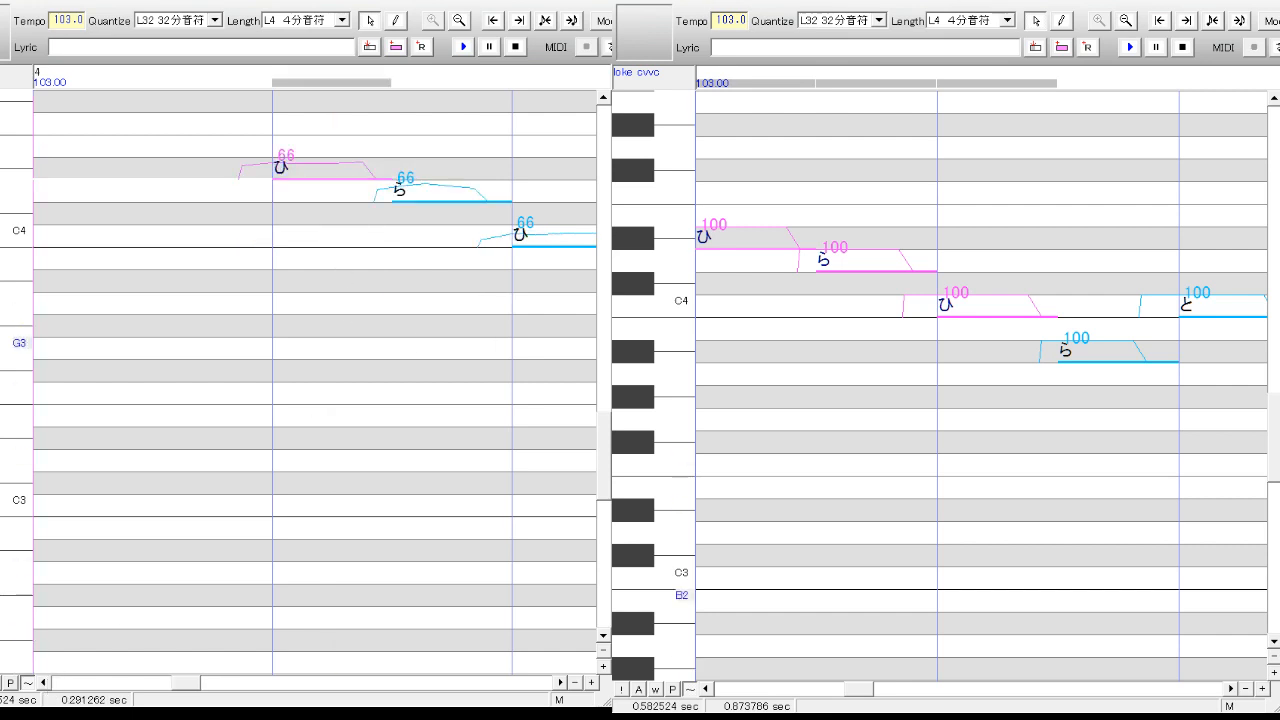
click(706, 688)
click(1031, 352)
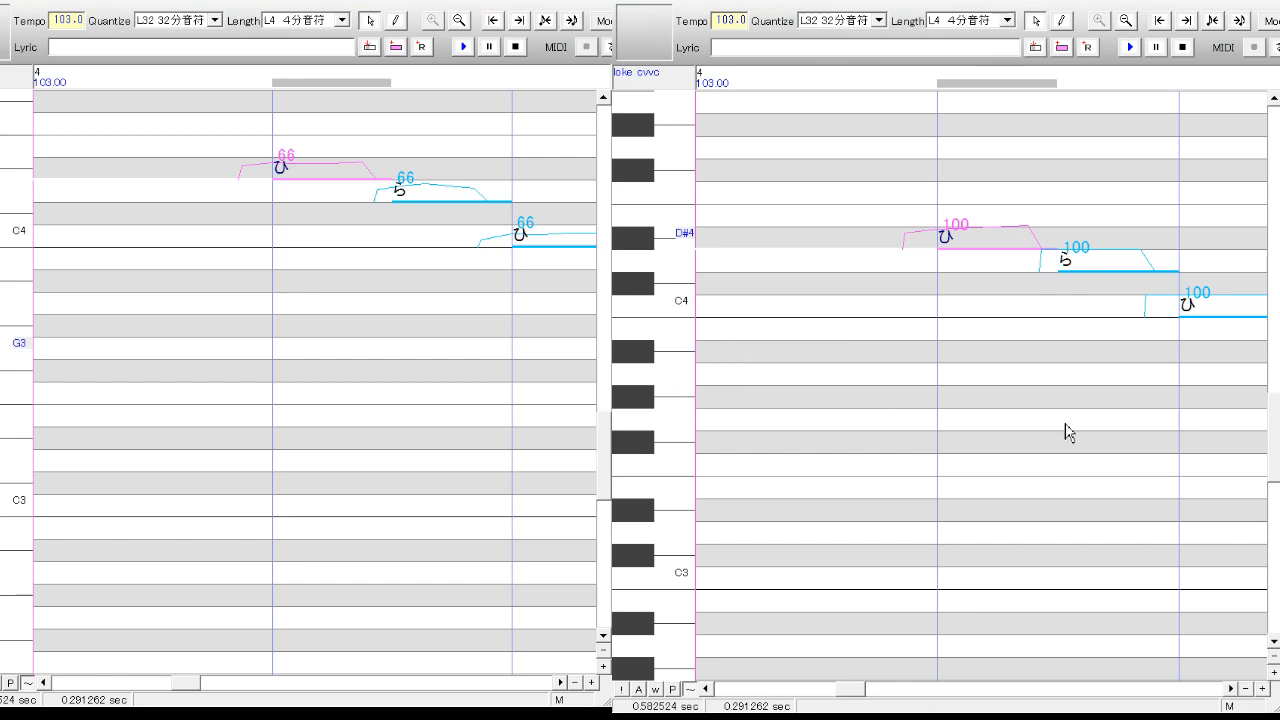
click(1111, 267)
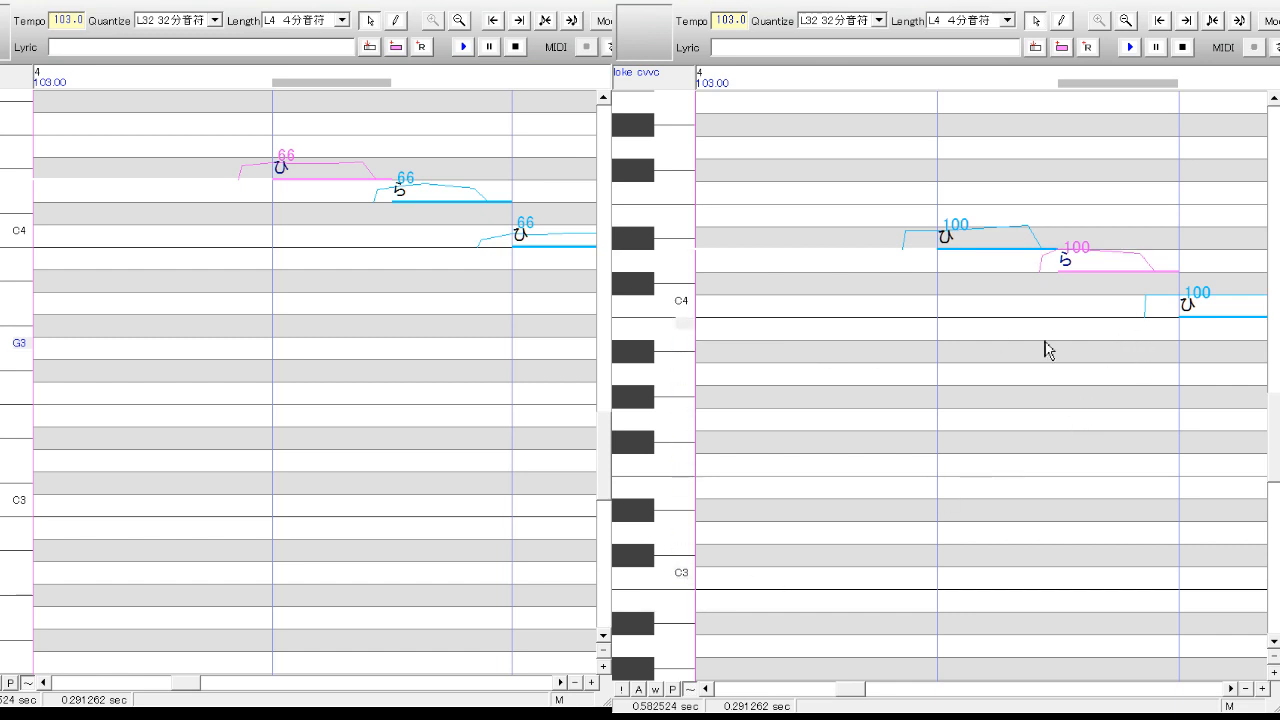
- Set the intensity of the ひ on D#4 to 92 with a flatter envelope rise, and the following ら on D4 to 70
click(977, 300)
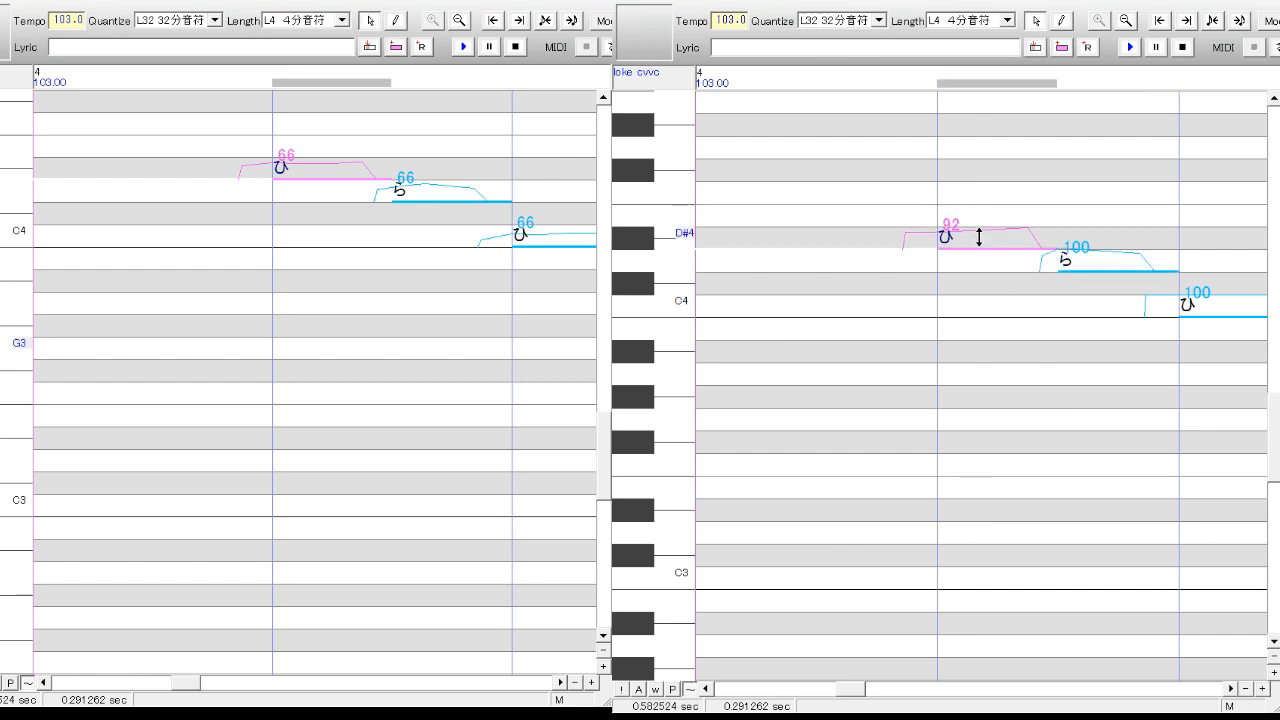
click(1112, 323)
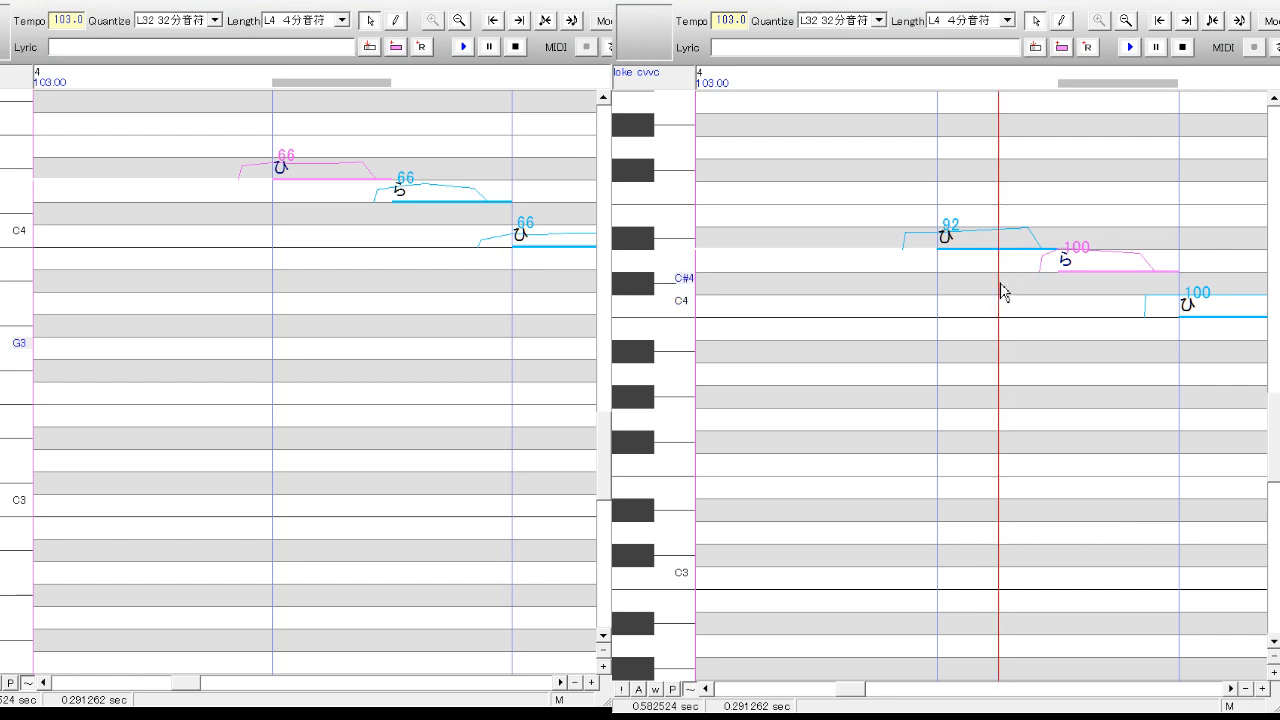
click(1006, 238)
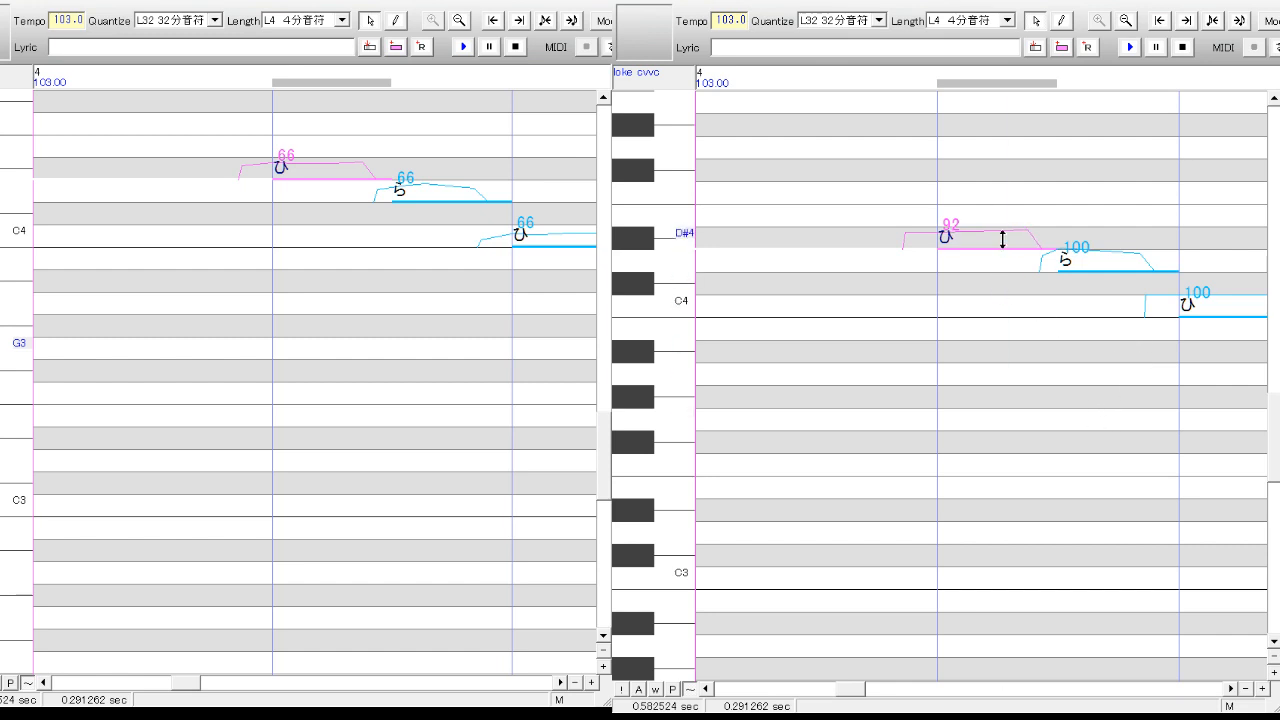
click(1105, 270)
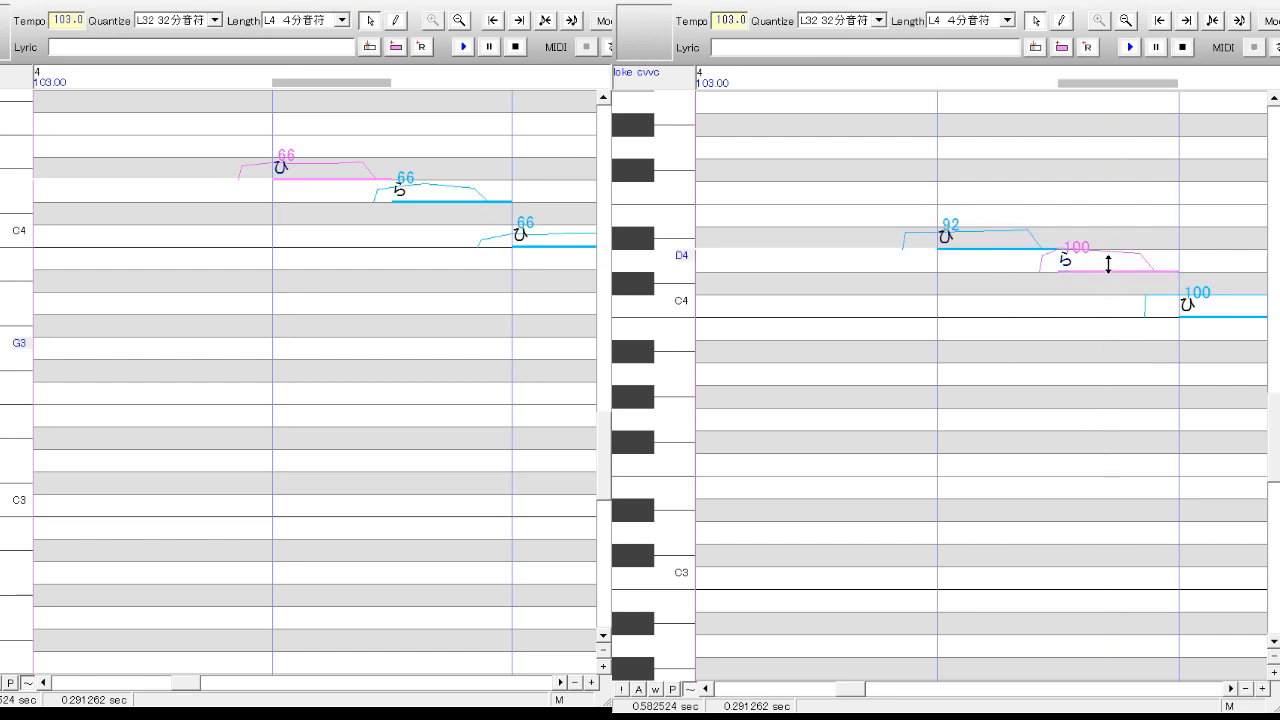
mouse_move(1107, 272)
mouse_down()
mouse_move(1100, 251)
mouse_move(1104, 262)
mouse_up()
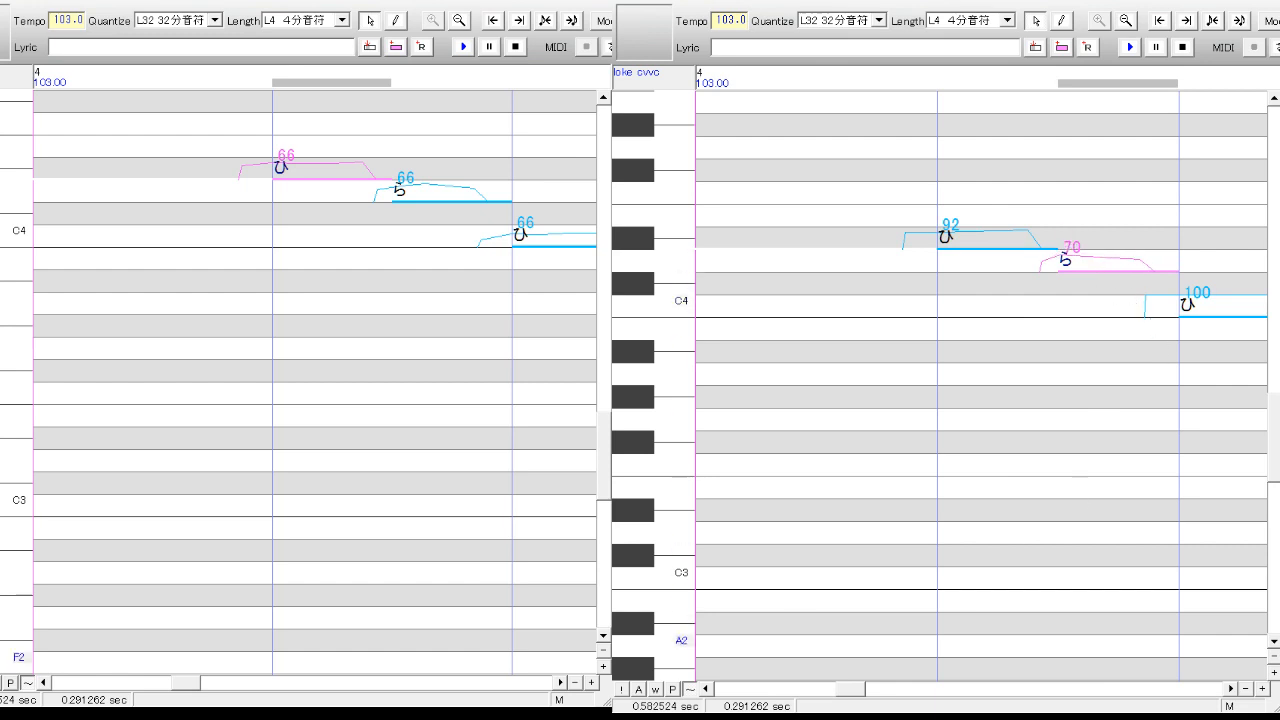
- Set the intensity of the ひ note on C4 in measure 4 to 65 and the ら note on A#3 after it to 72
click(561, 684)
click(1231, 688)
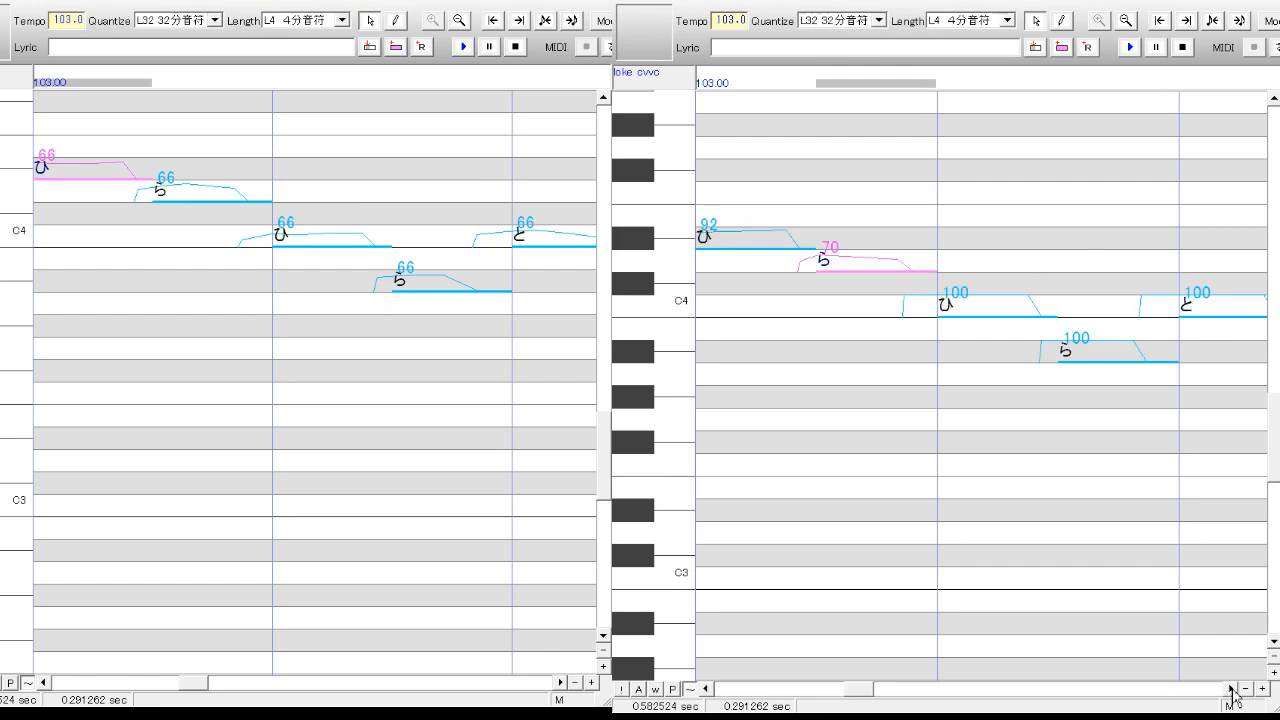
click(995, 310)
mouse_move(985, 304)
mouse_down()
mouse_move(991, 331)
mouse_move(986, 307)
mouse_up()
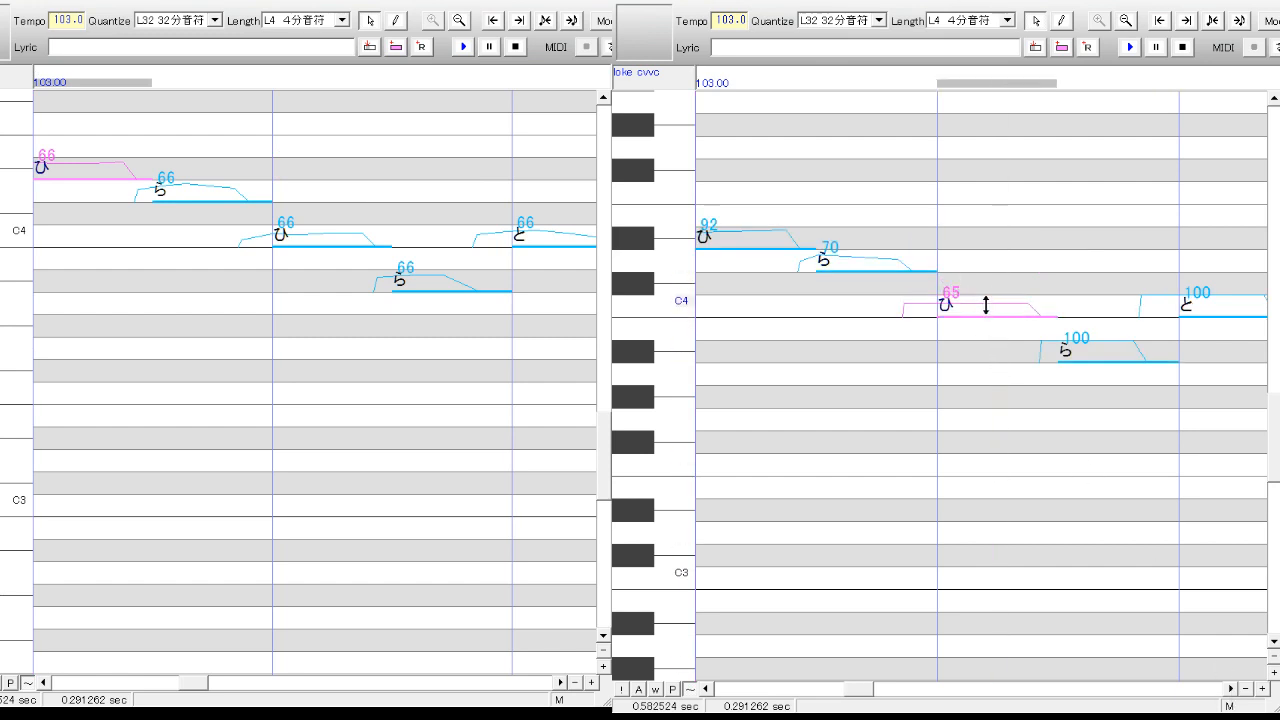
click(1090, 355)
drag(1074, 349, 1091, 359)
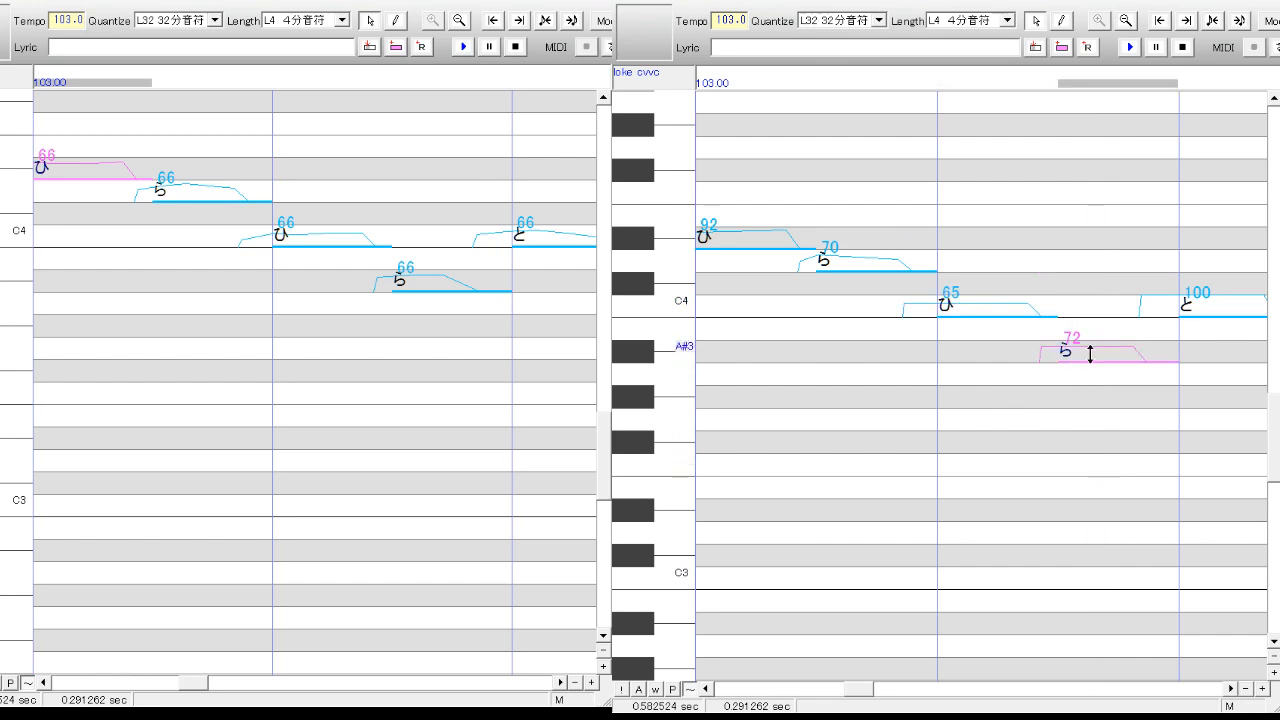
- Set the intensity of the と note on C4 to 74 and the ま note on A#3 to 76, at the end of measure 4
click(1230, 689)
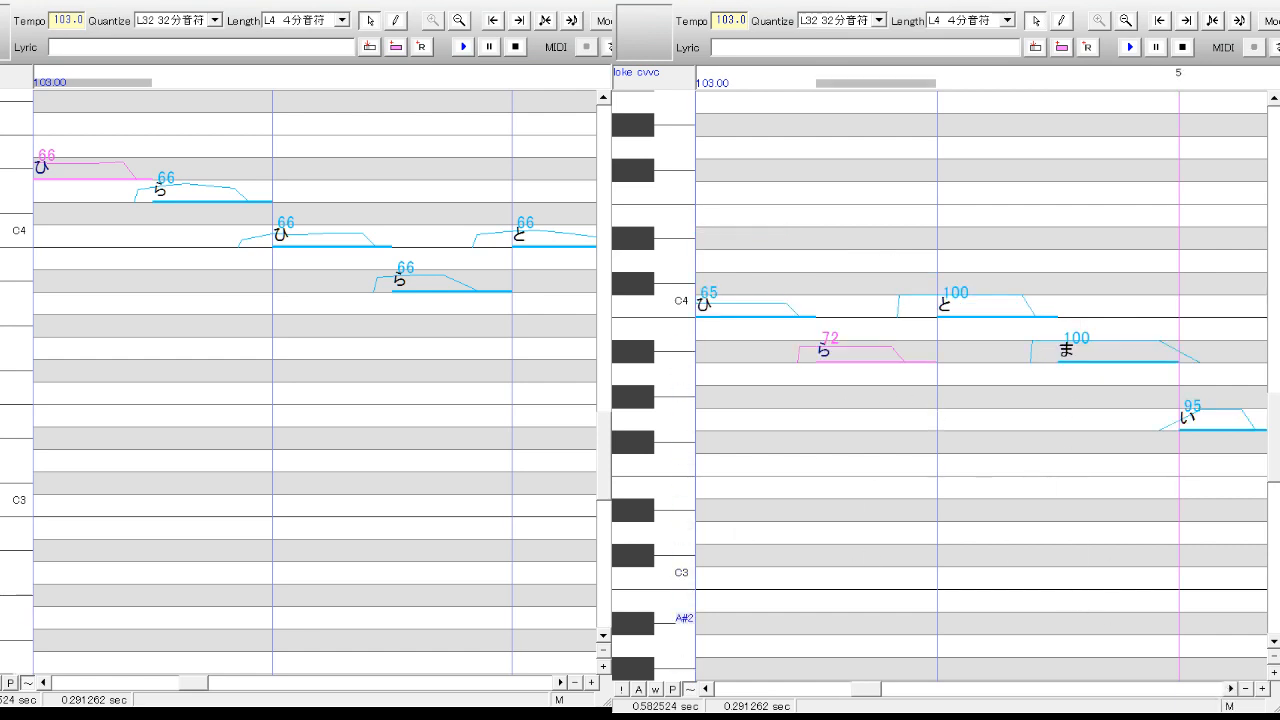
click(561, 683)
click(984, 310)
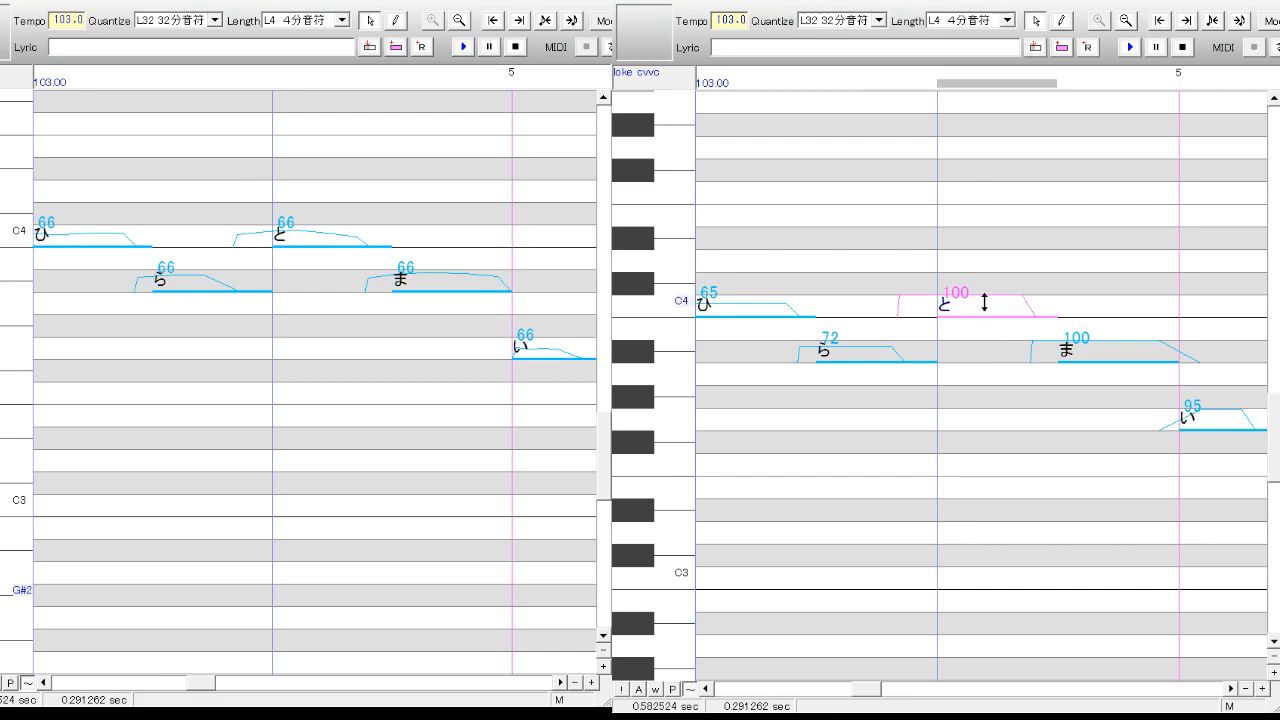
drag(984, 300, 990, 307)
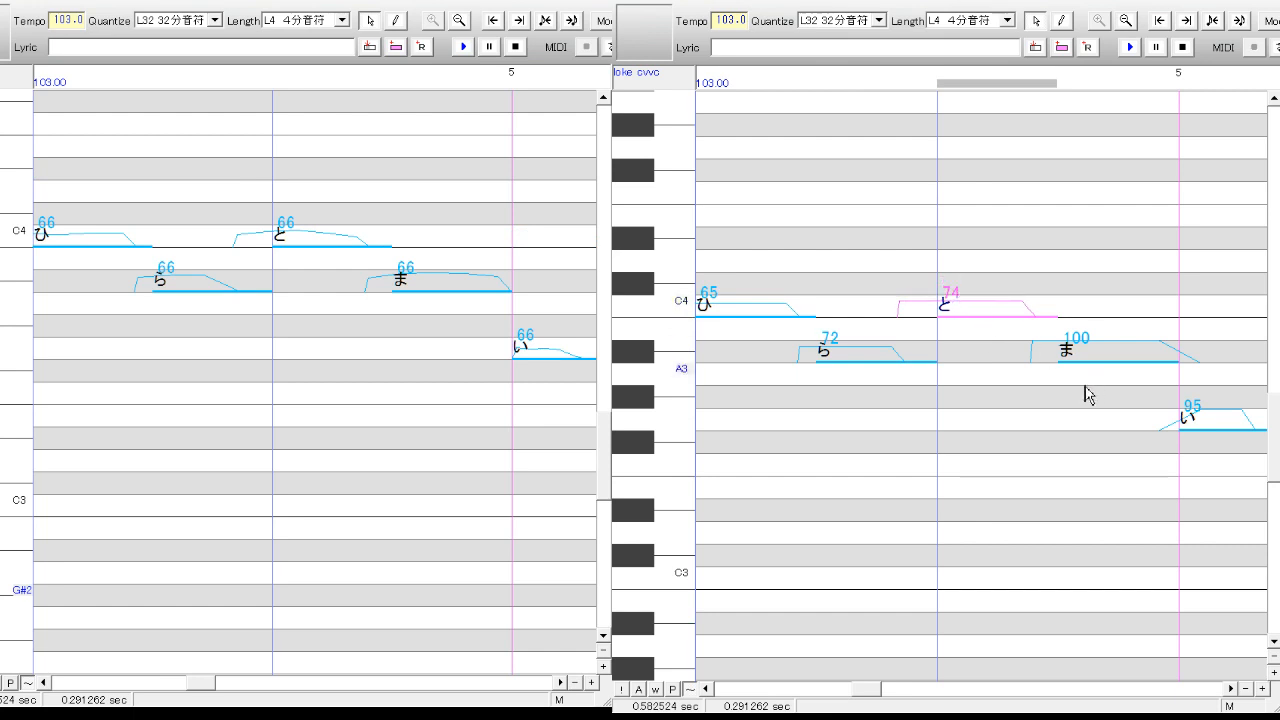
click(1136, 384)
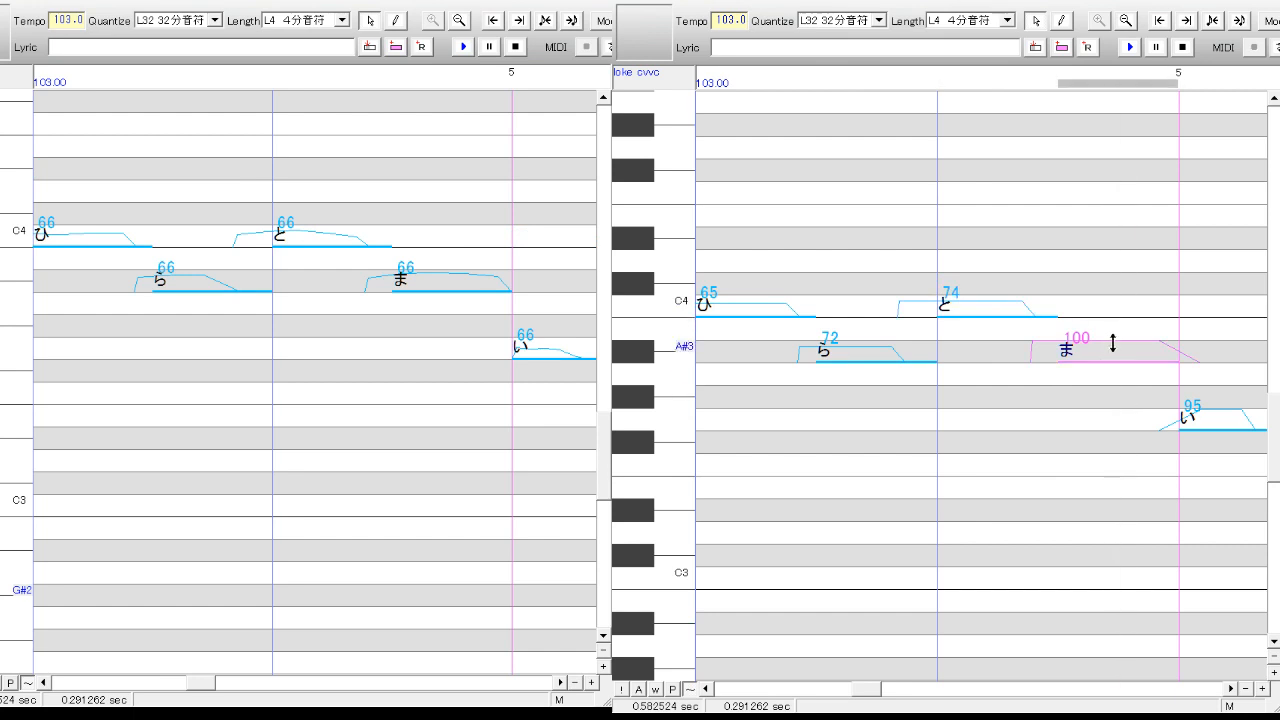
drag(1111, 343, 1113, 352)
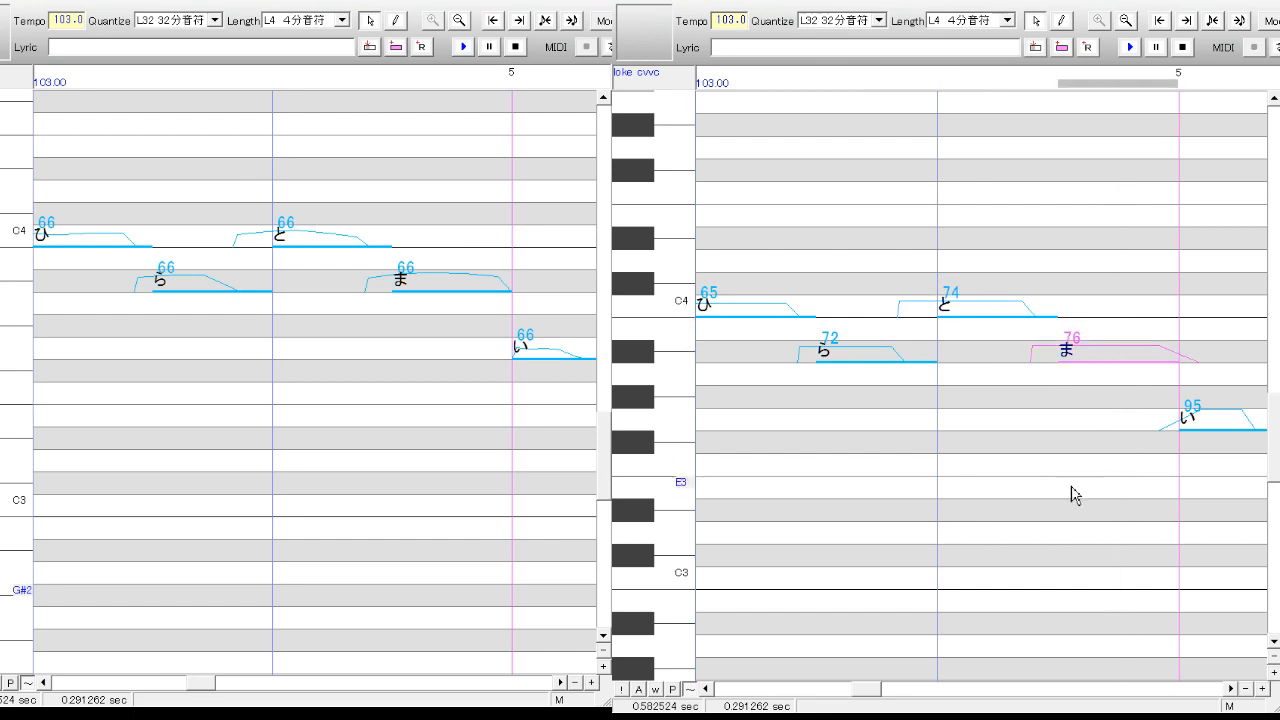
- Set the intensity of the い note on G3 at the start of measure 5 to 54 and the ち note on F3 to 65
click(561, 683)
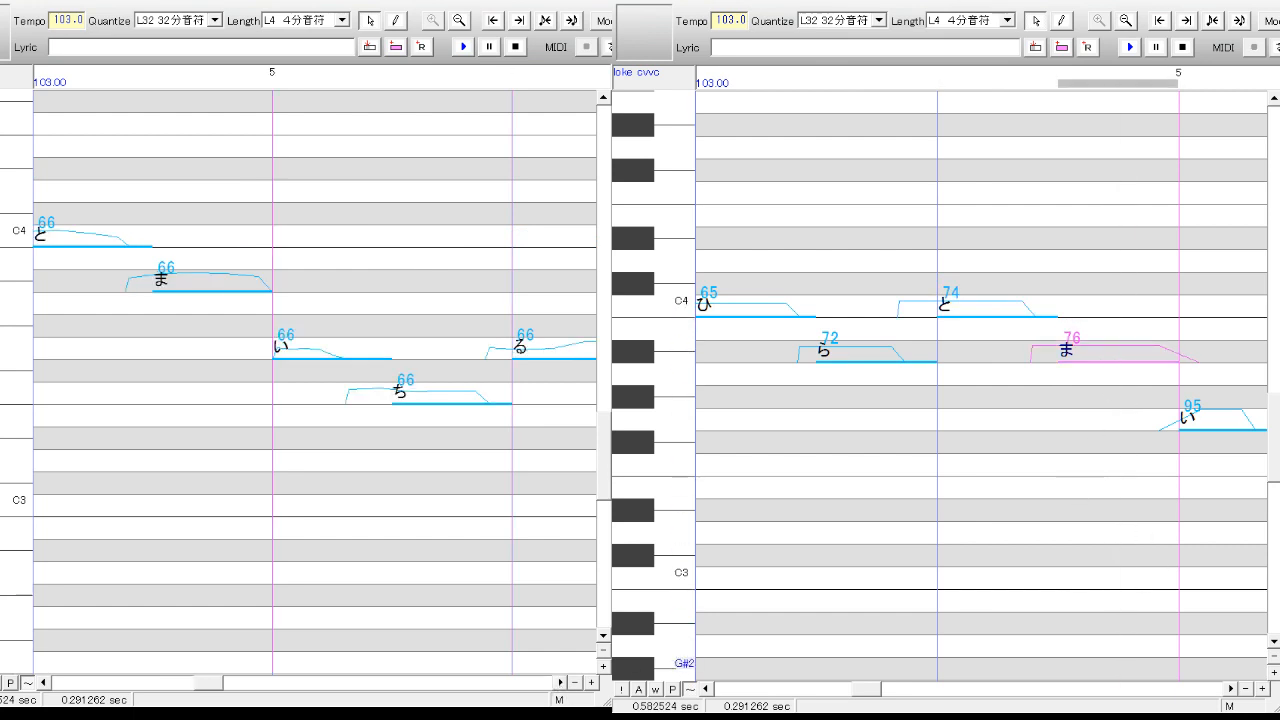
click(1231, 689)
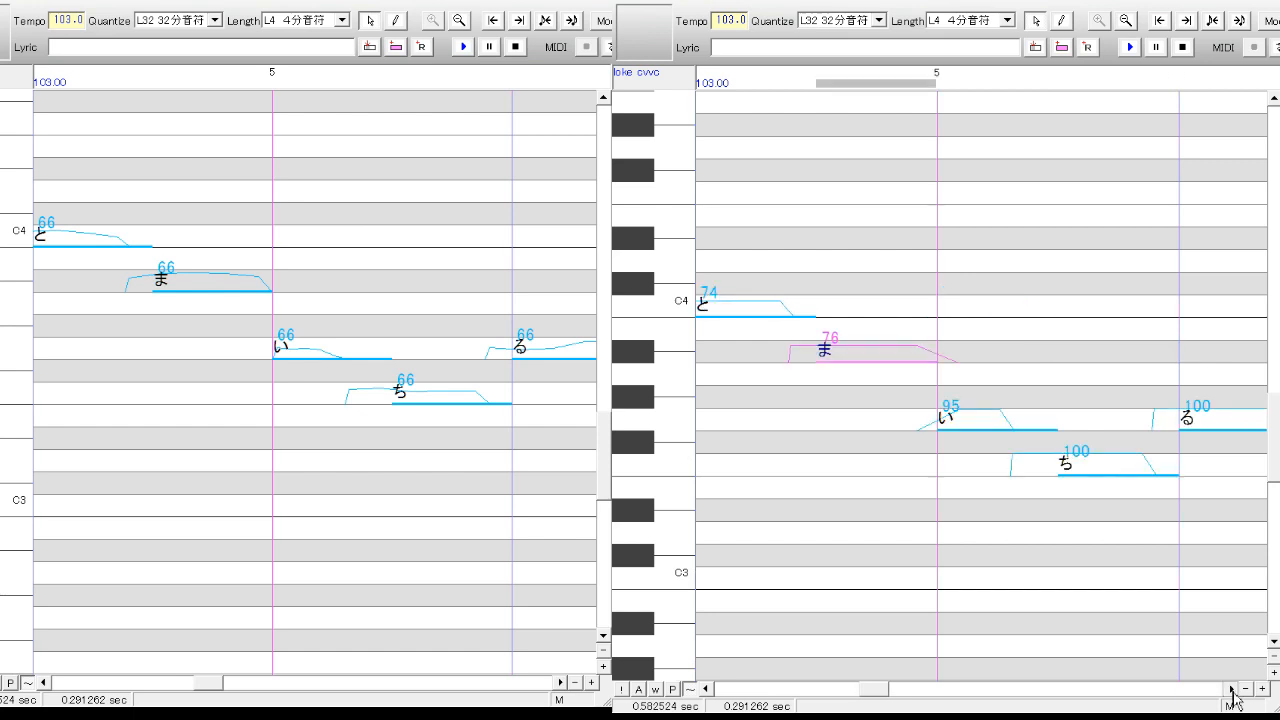
click(980, 438)
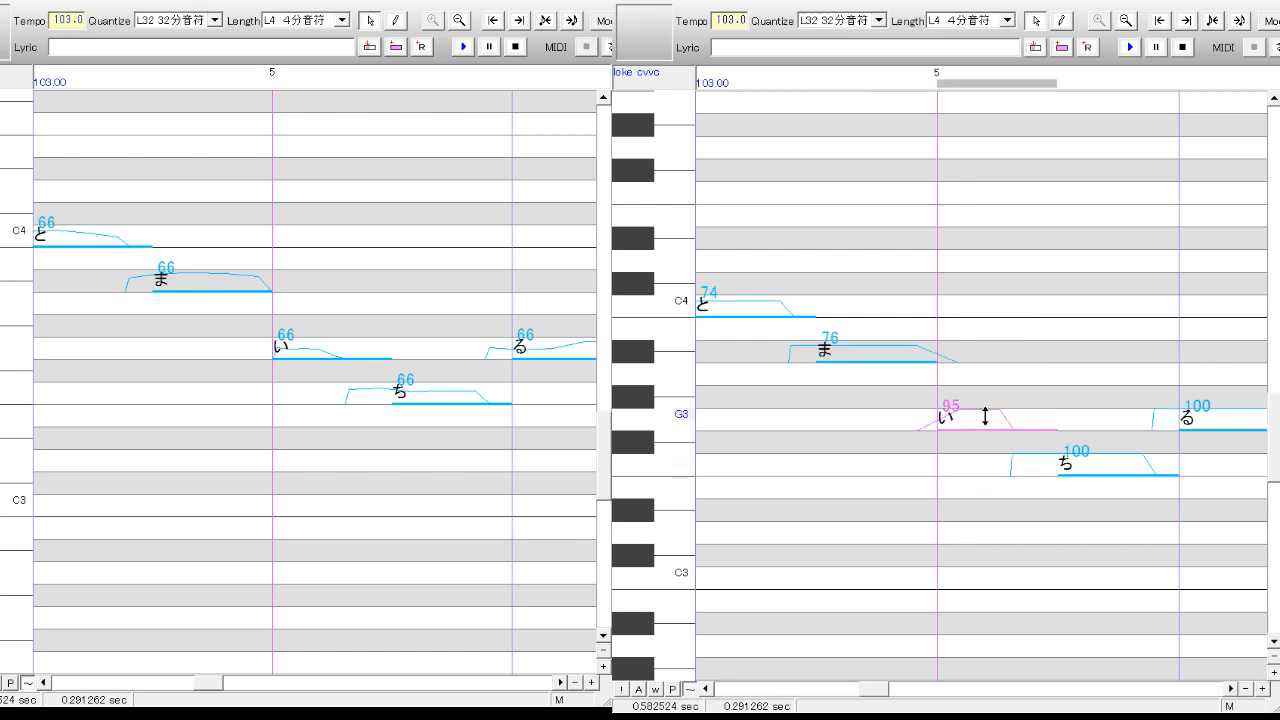
drag(985, 416, 986, 428)
drag(988, 427, 988, 427)
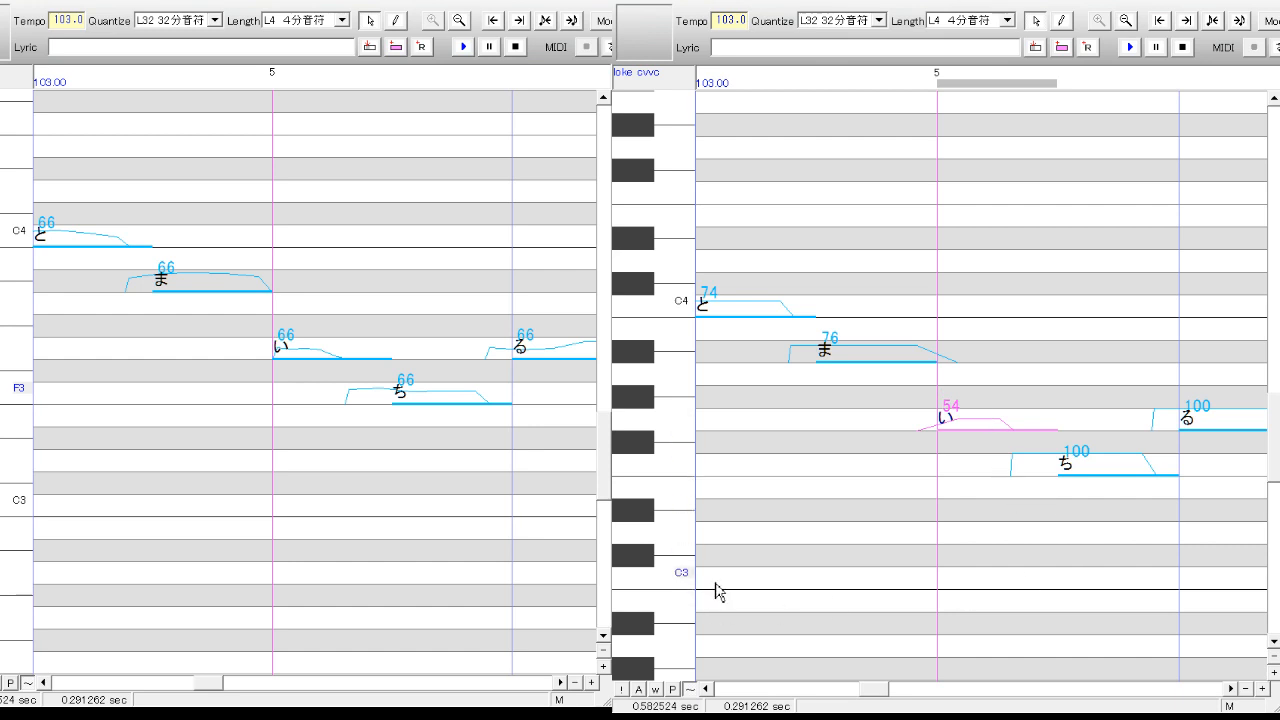
click(1112, 471)
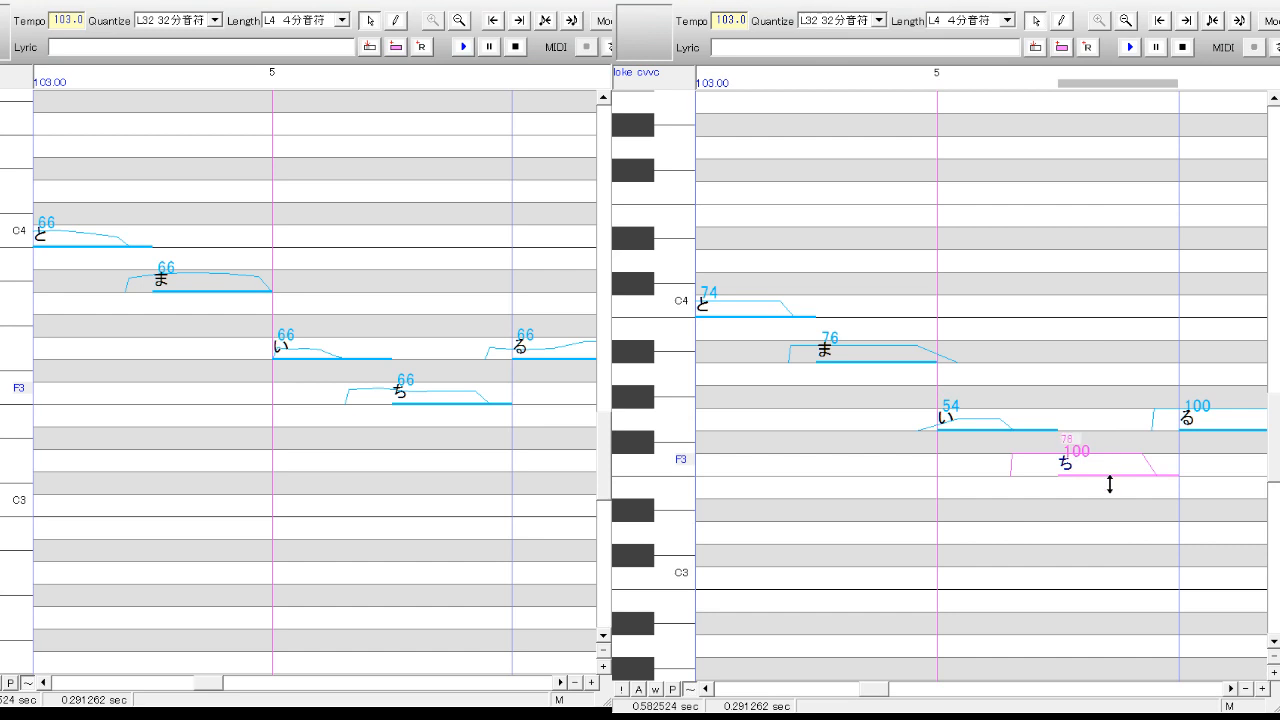
drag(1109, 484, 1104, 468)
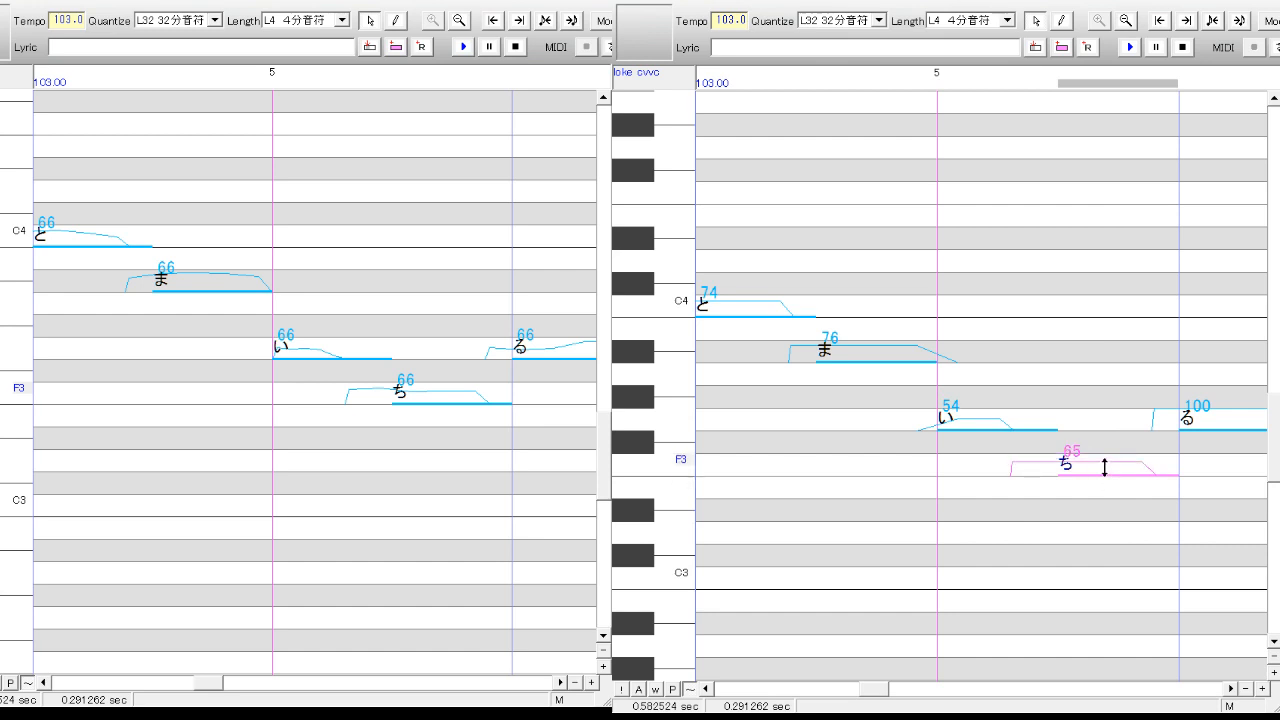
- Set the intensity of the る note on G3 in measure 5 to 65 and the お note on A#3 to 77
click(560, 682)
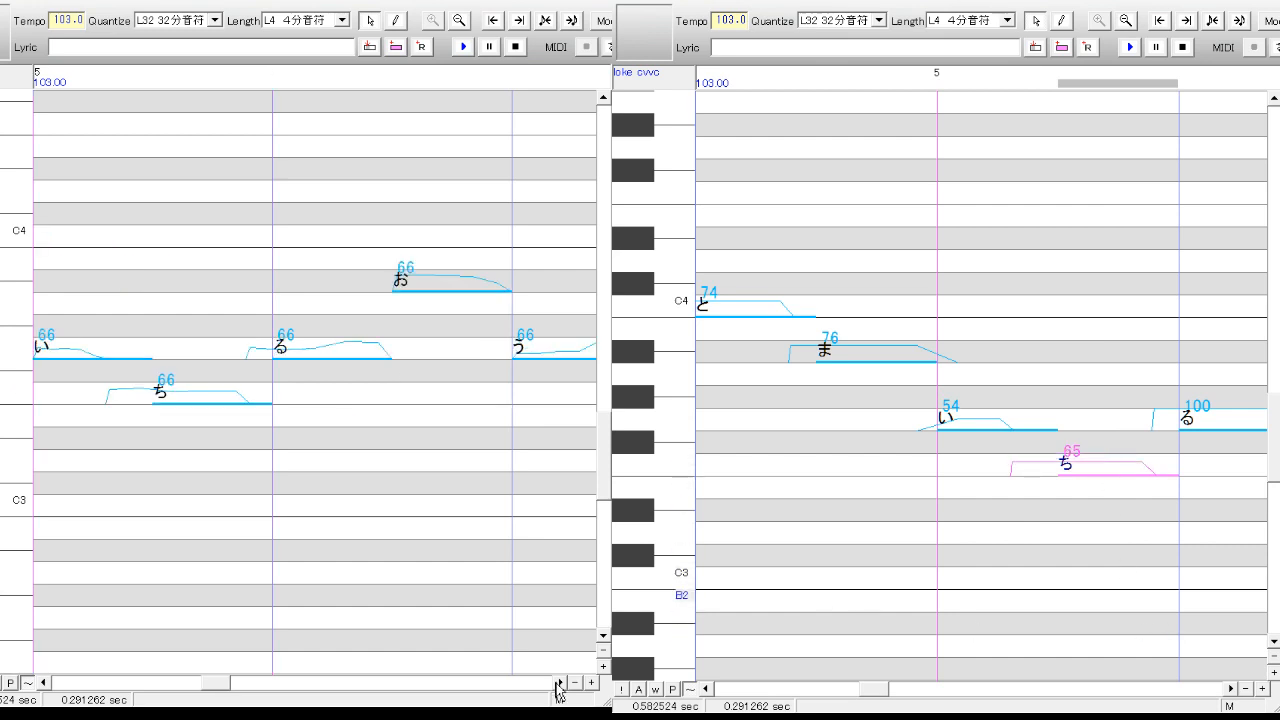
click(1231, 688)
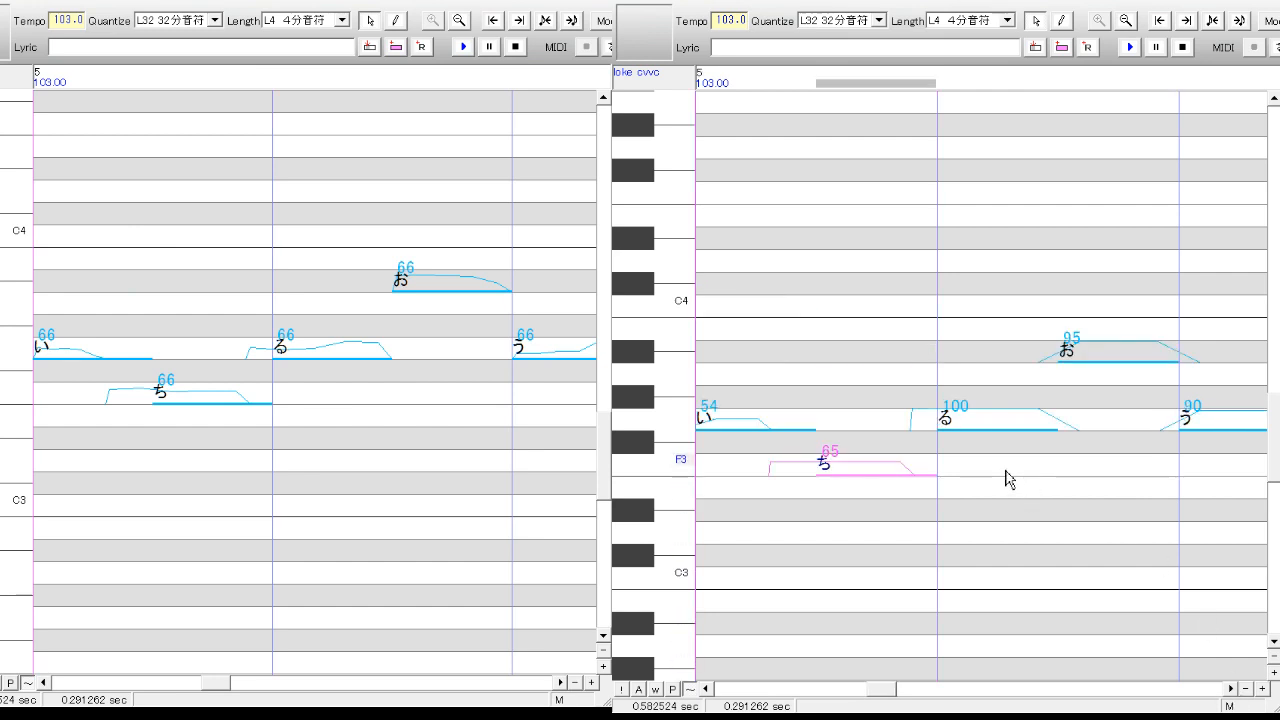
click(988, 412)
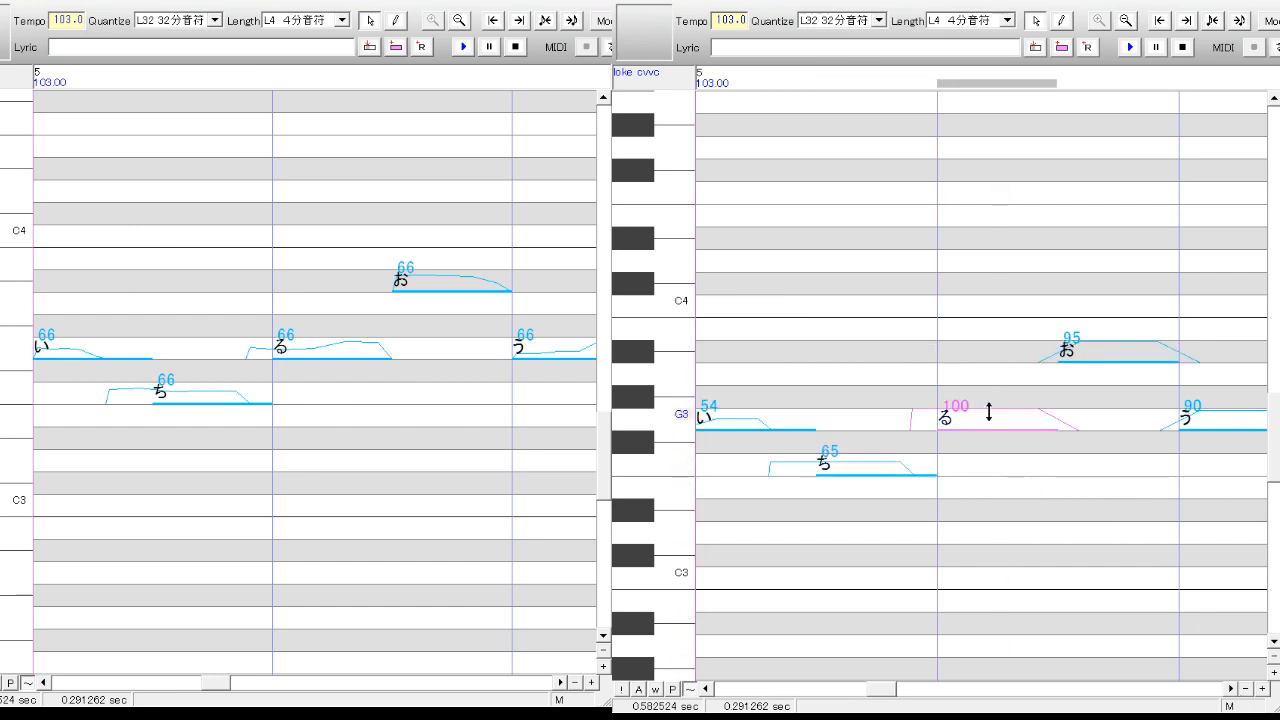
mouse_move(988, 412)
mouse_down()
mouse_move(991, 438)
mouse_move(993, 419)
mouse_up()
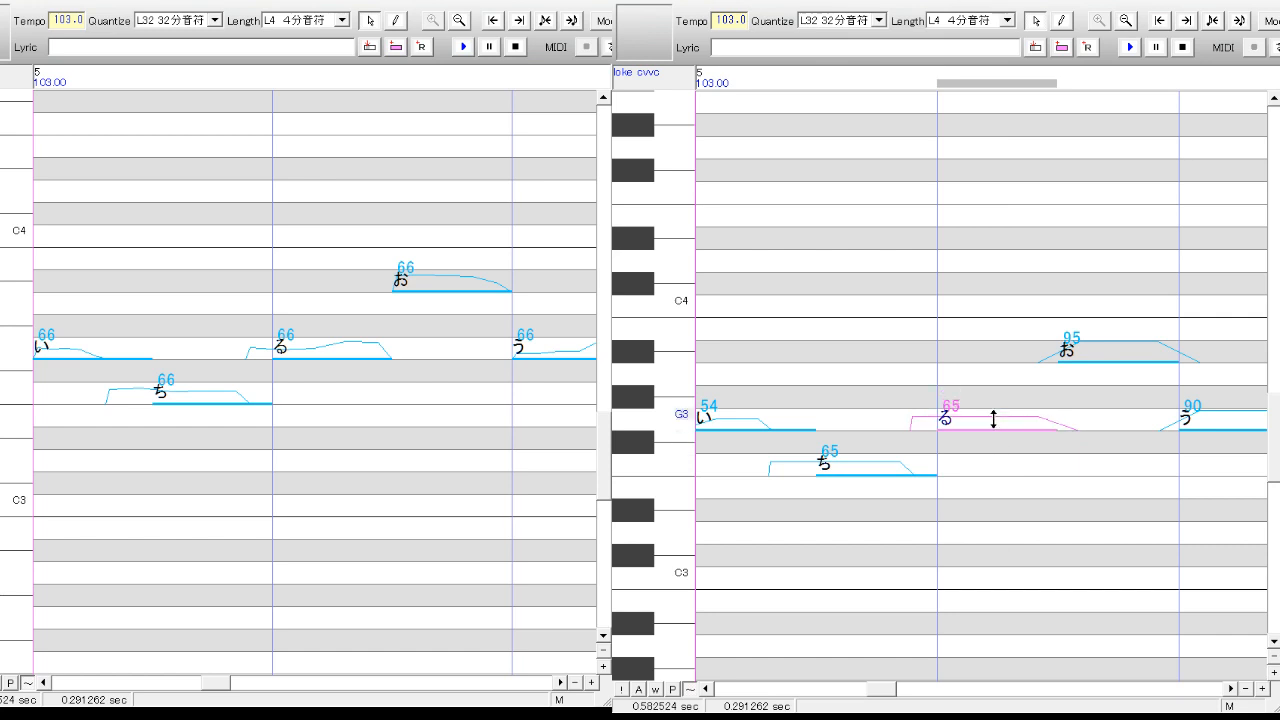
click(1109, 383)
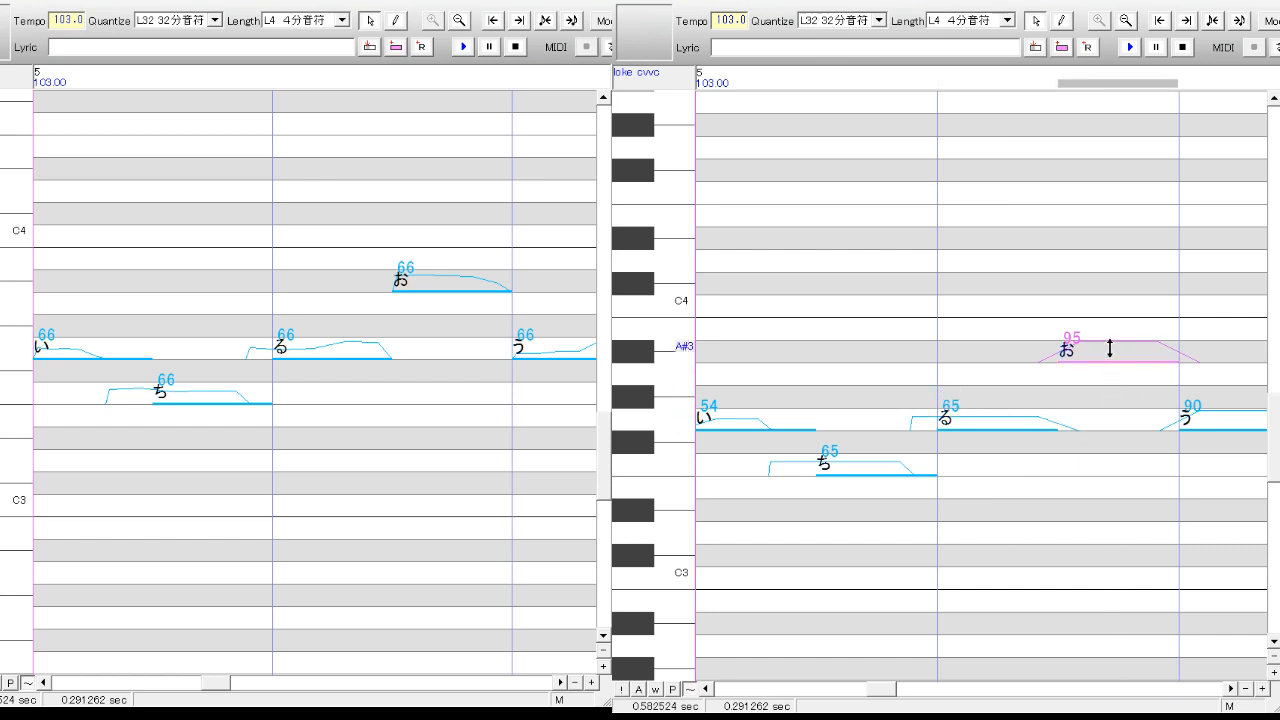
drag(1109, 349, 1111, 346)
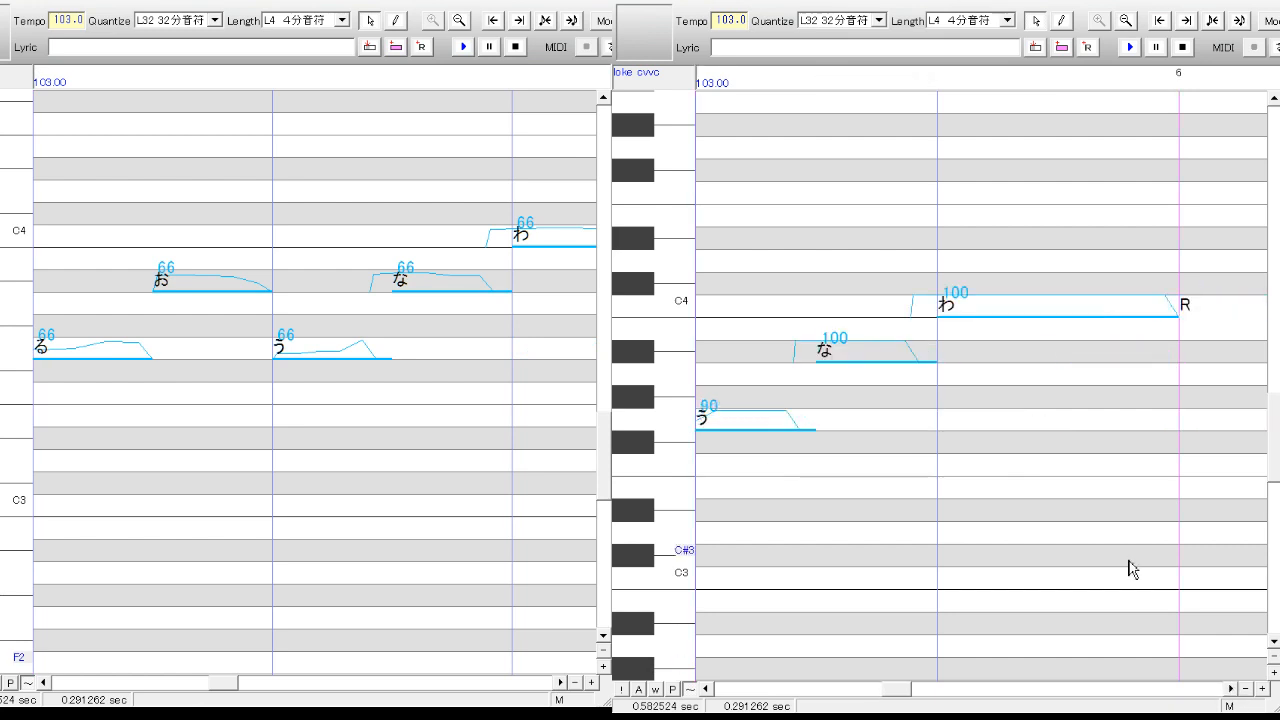
- Set the intensity of the う note on G3 in measure 5 to 48 and the な note on A#3 to 84
click(705, 688)
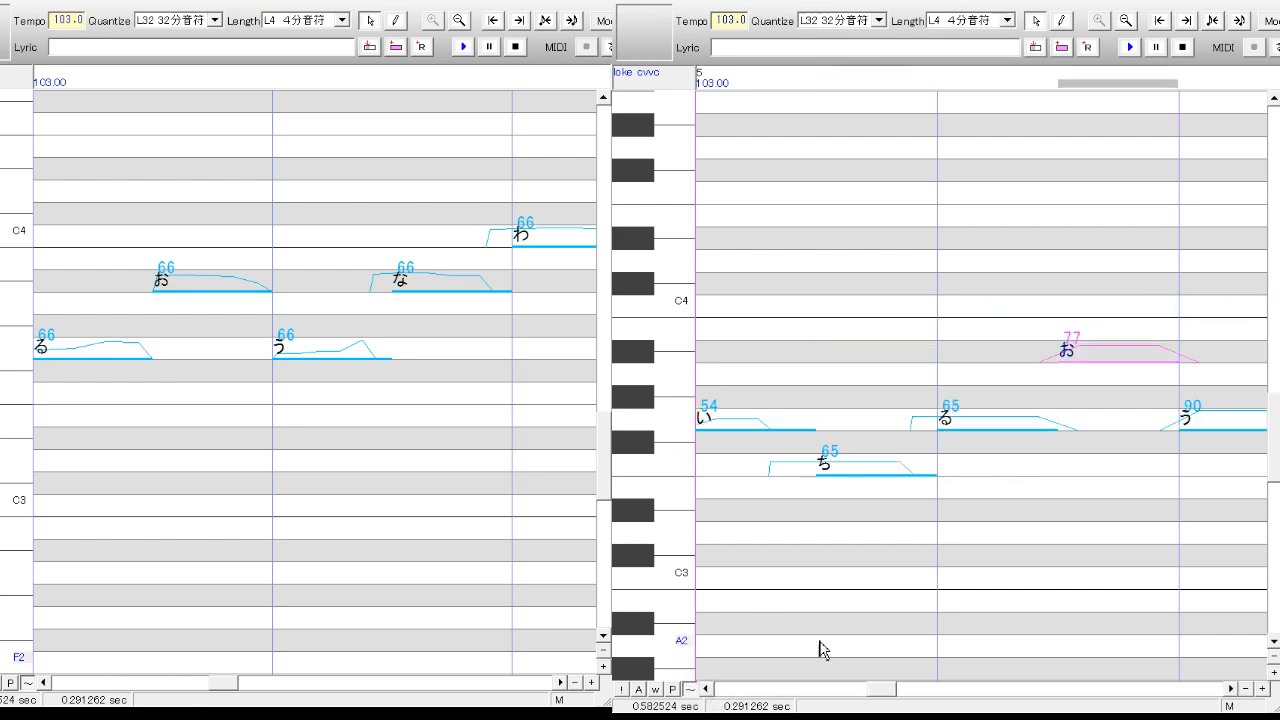
drag(1006, 503, 884, 499)
drag(999, 458, 1011, 465)
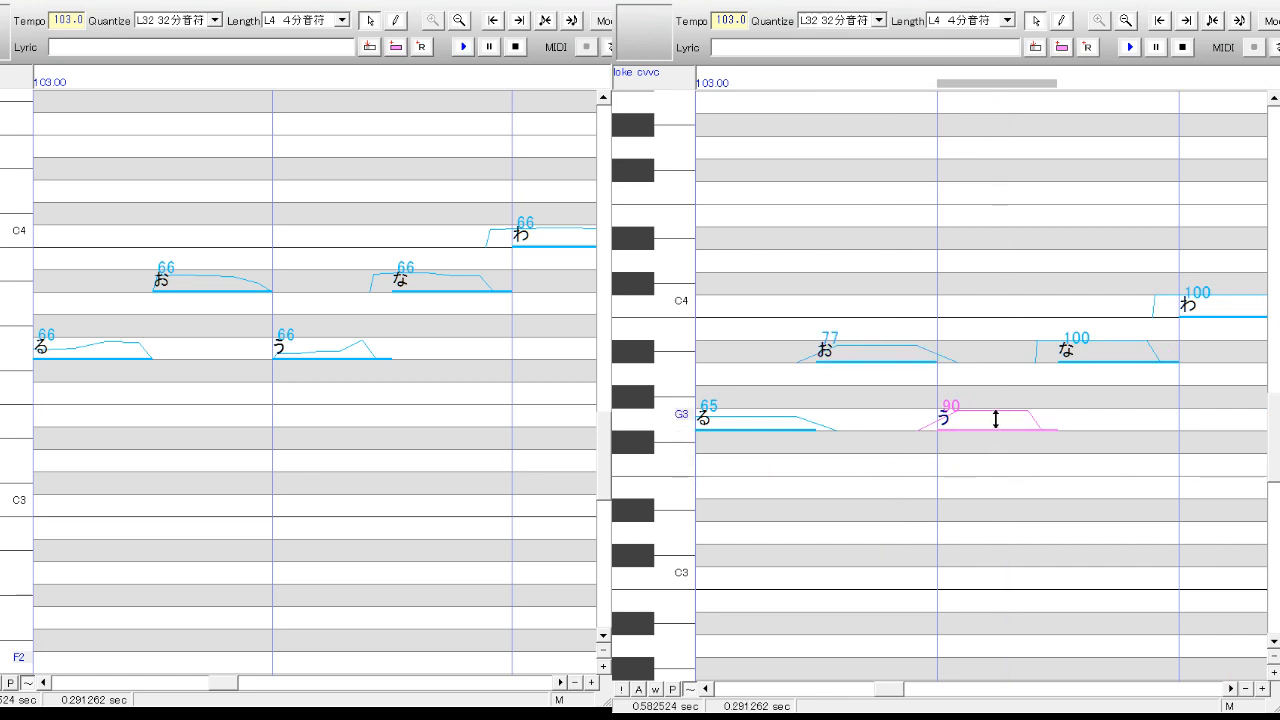
mouse_move(997, 417)
mouse_down()
mouse_move(997, 457)
mouse_move(1006, 439)
mouse_up()
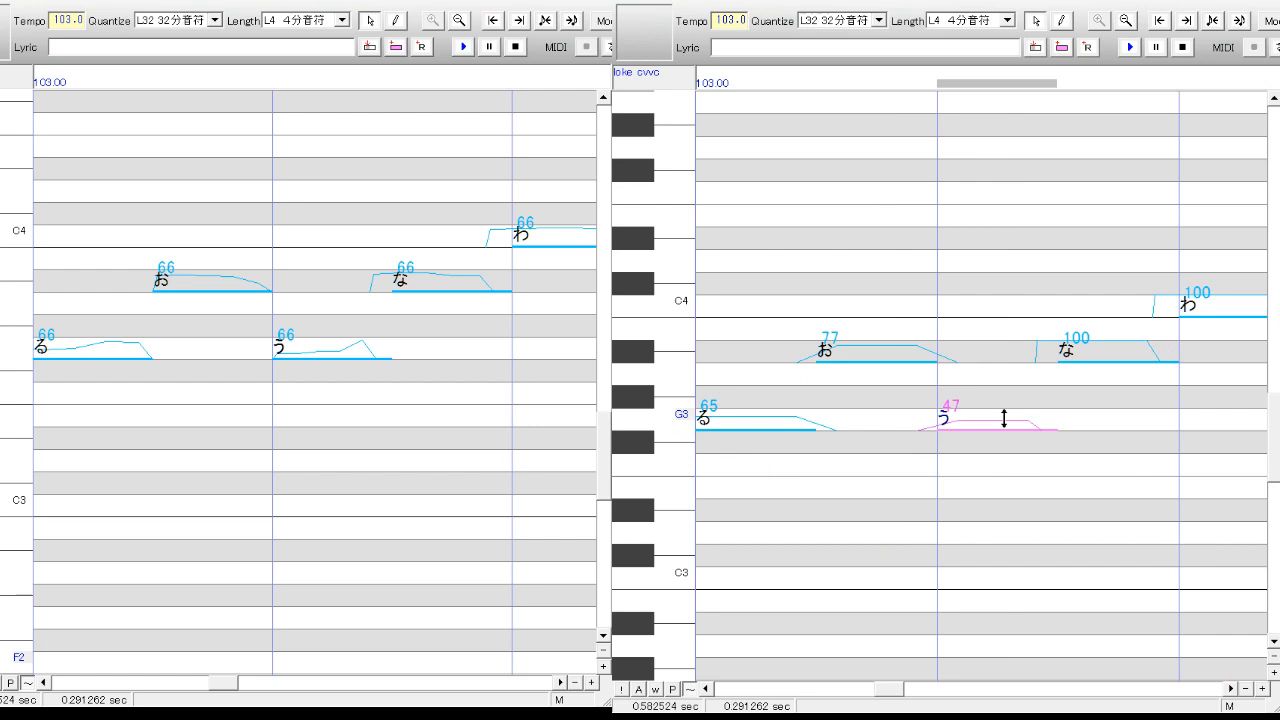
drag(1003, 424, 1003, 426)
click(1095, 349)
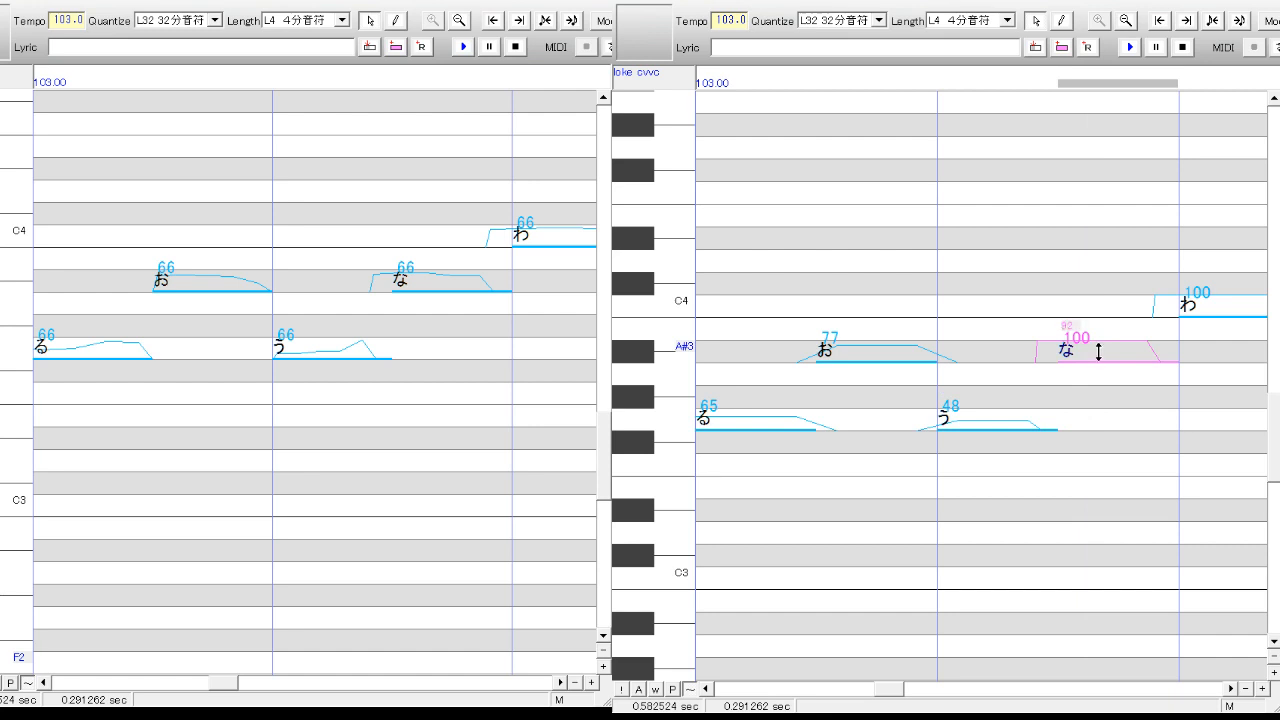
drag(1098, 352, 1104, 345)
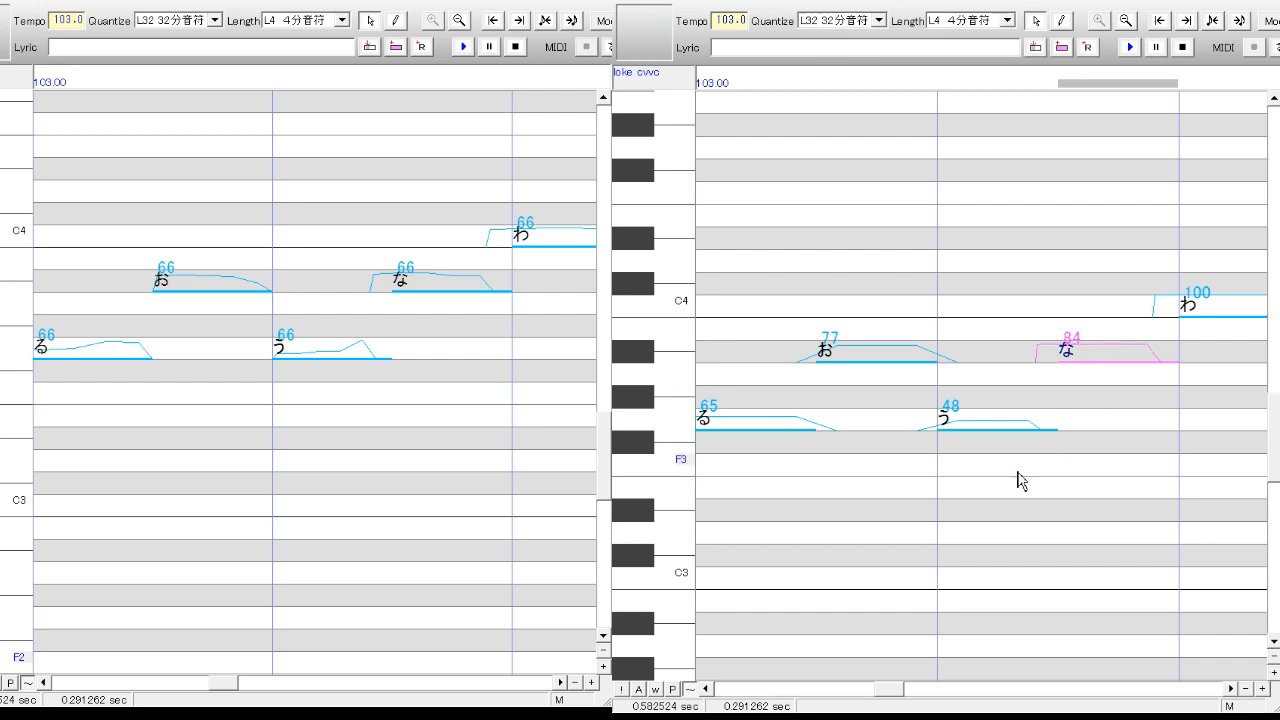
- Adjust the intensity of the long わ note on C4 at the end of measure 5 to match the reference project
click(560, 683)
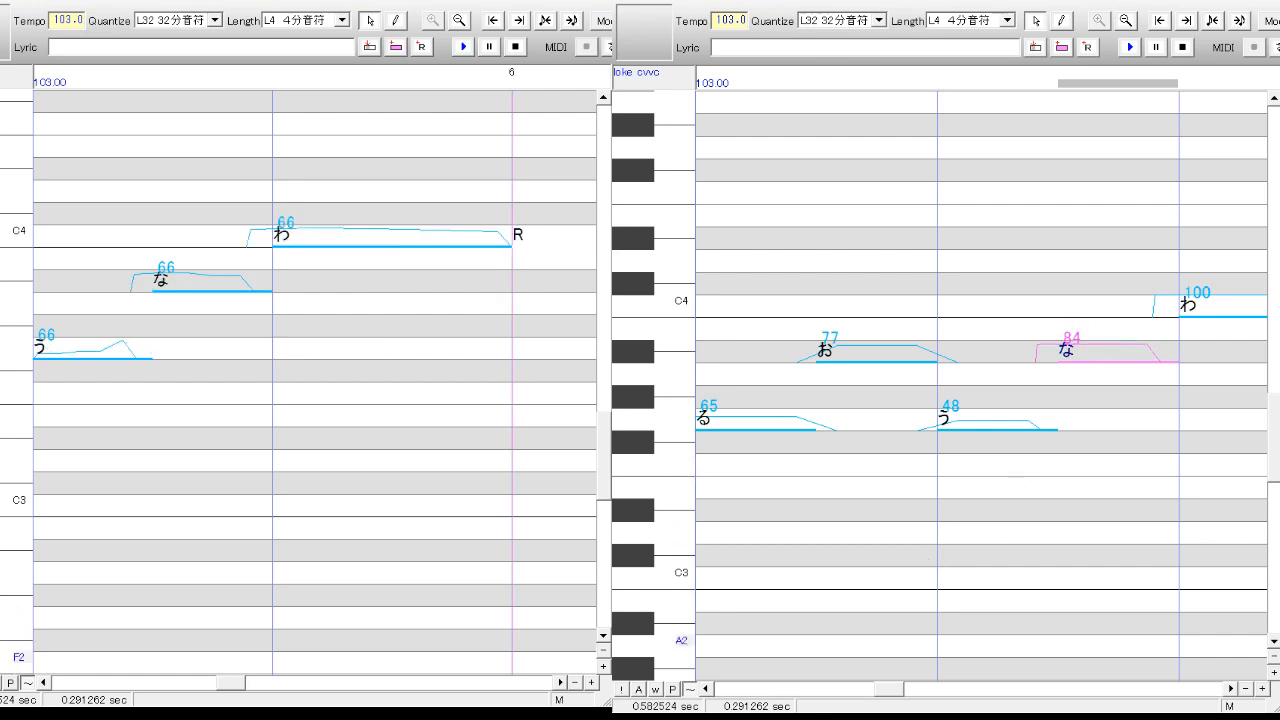
click(1231, 688)
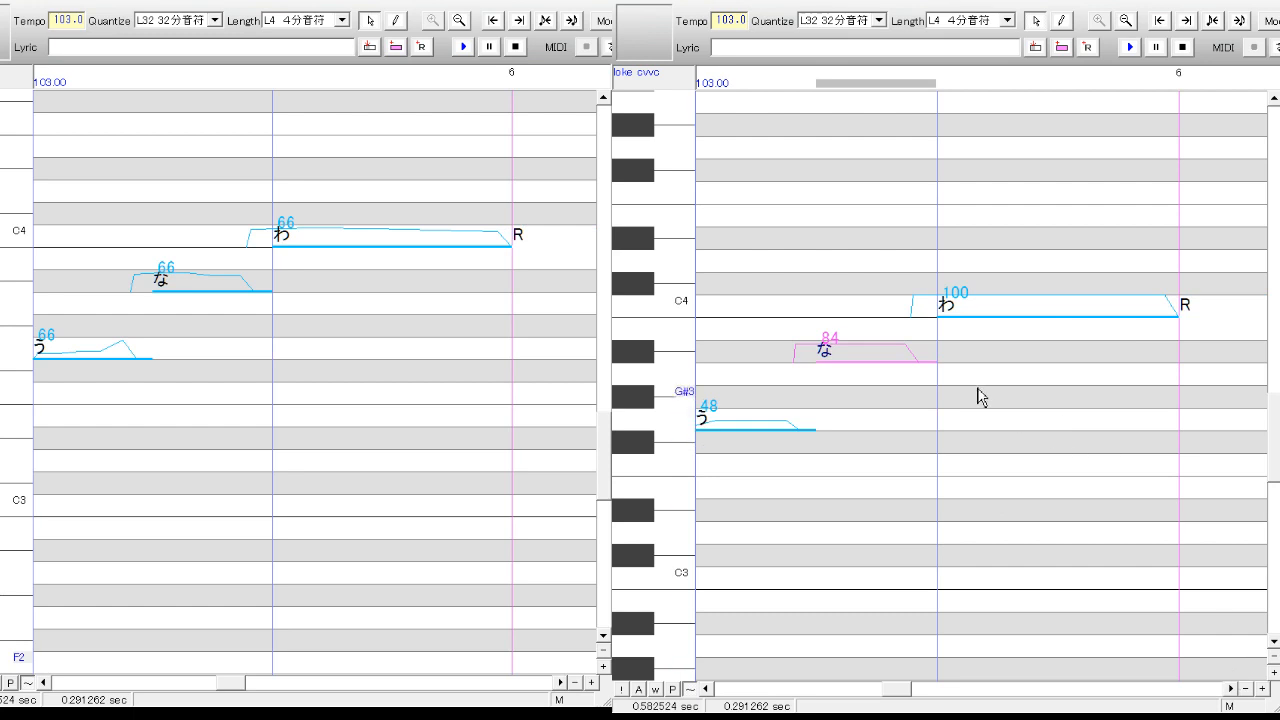
drag(976, 389, 984, 391)
mouse_move(979, 304)
mouse_down()
mouse_move(982, 320)
mouse_move(971, 300)
mouse_up()
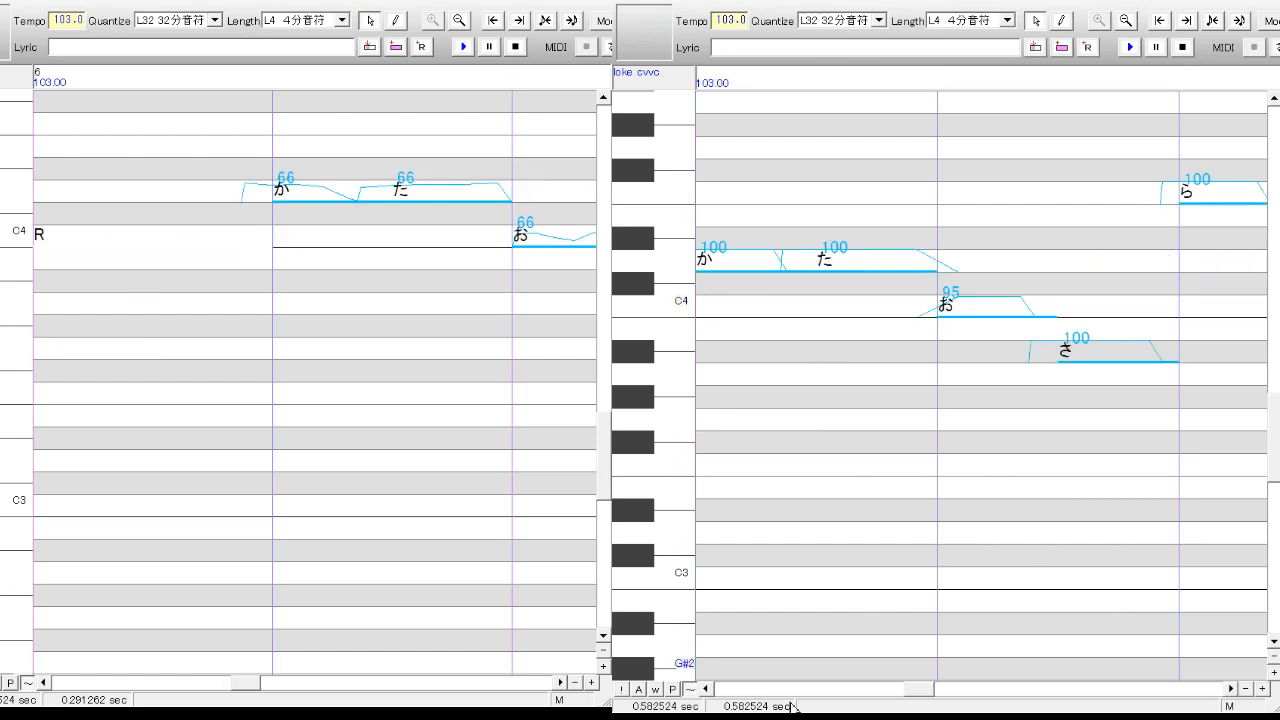
- Set the intensity of the か note on D4 in measure 6 to 81 and the た note on D4 to 78
click(718, 692)
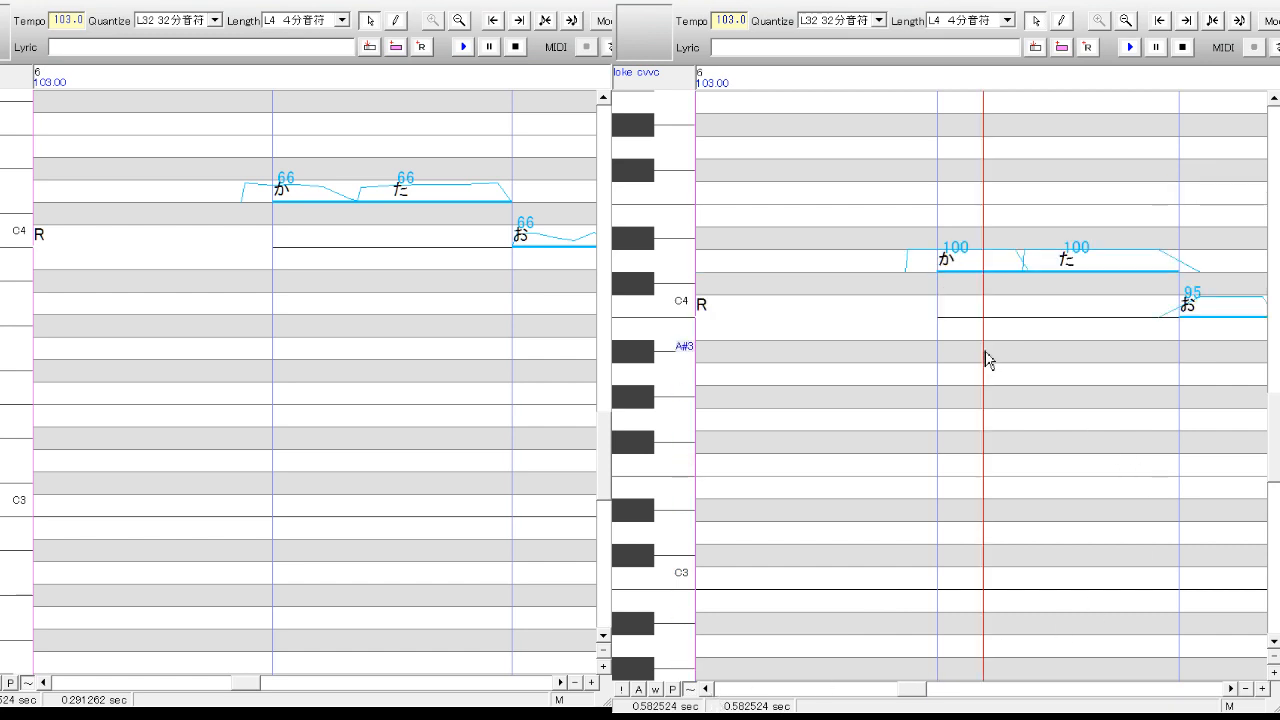
click(980, 259)
drag(977, 252, 980, 261)
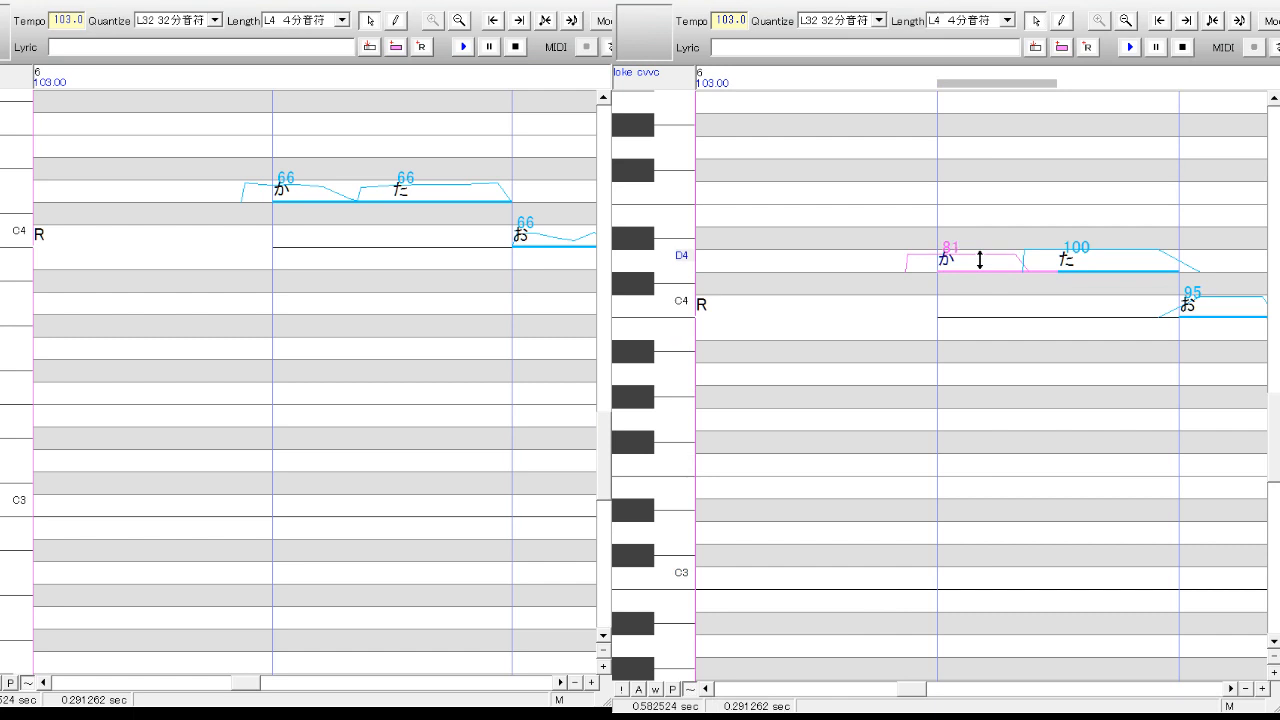
click(1098, 295)
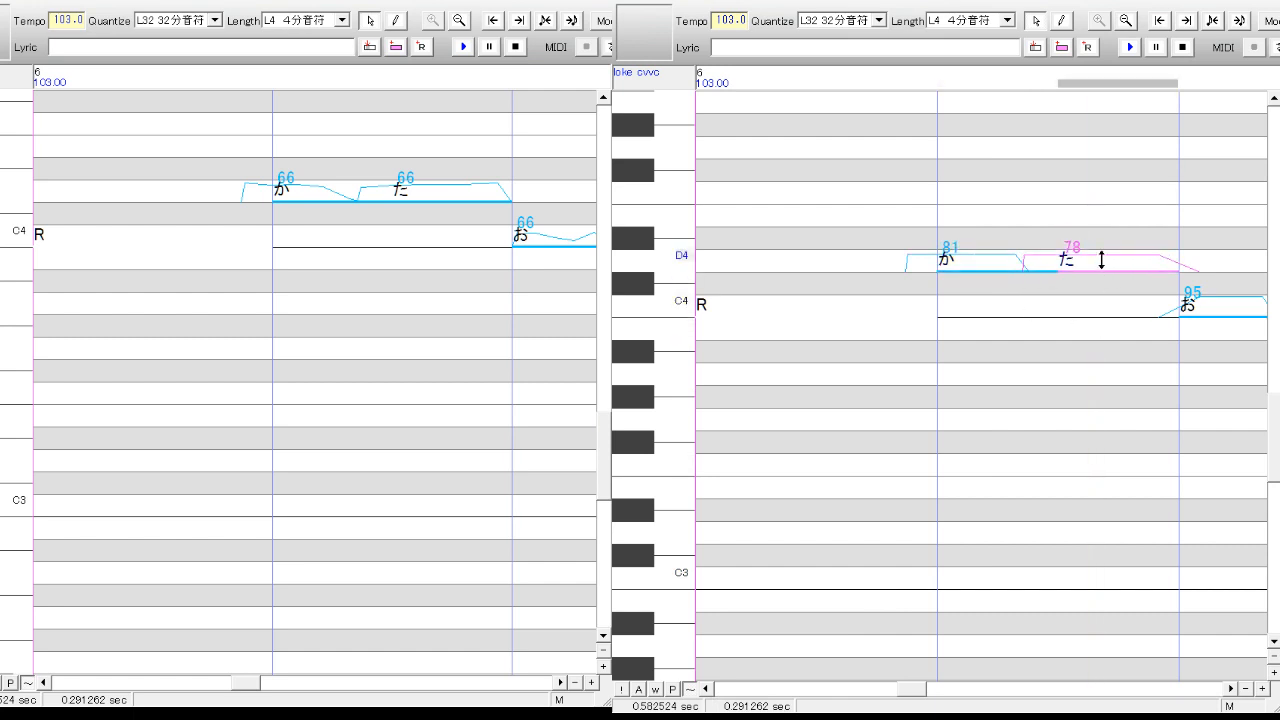
drag(1100, 260, 1103, 280)
- Set the intensity of the お note on C4 in measure 6 to 68 and the さ note on A#3 to 75
click(1232, 689)
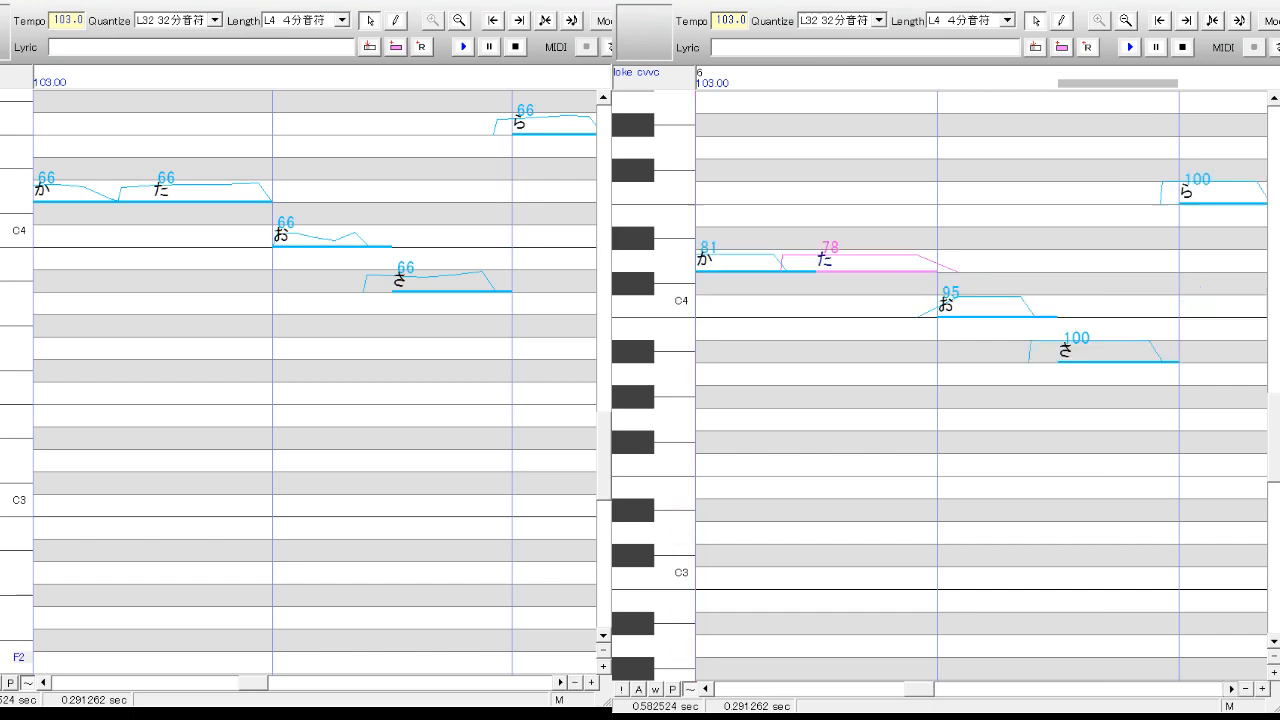
click(994, 358)
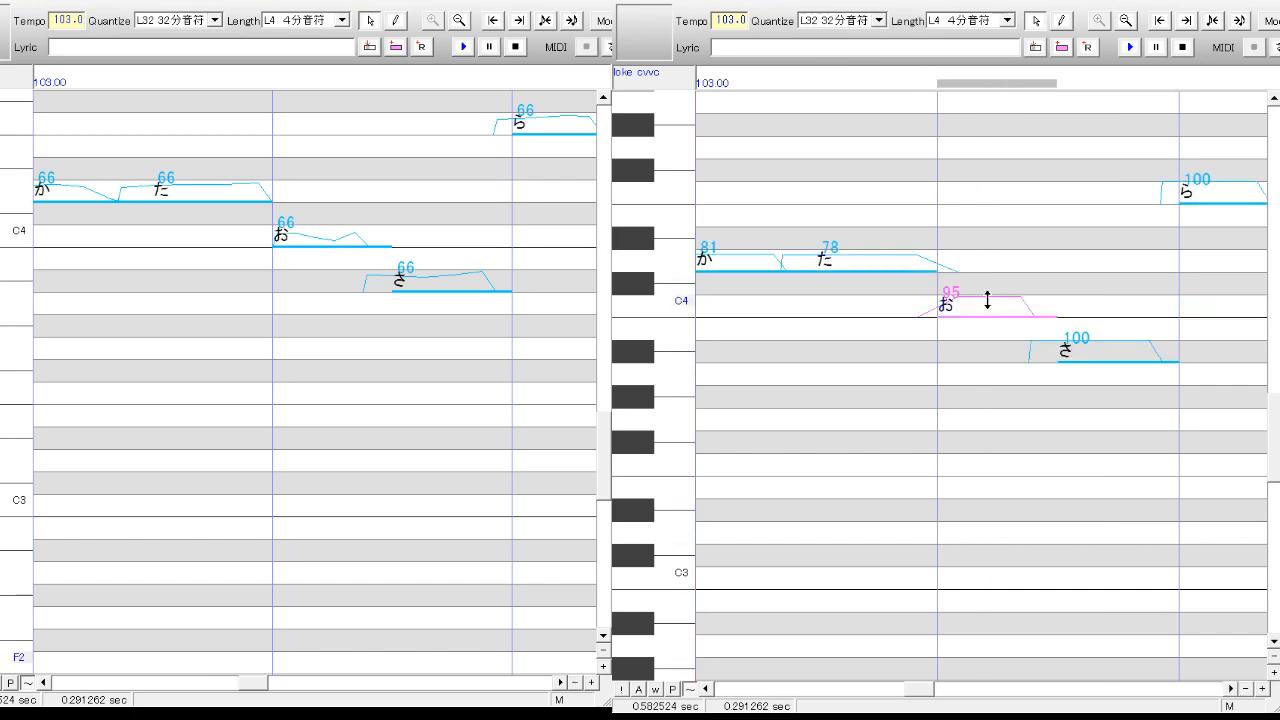
drag(987, 300, 992, 310)
click(1116, 358)
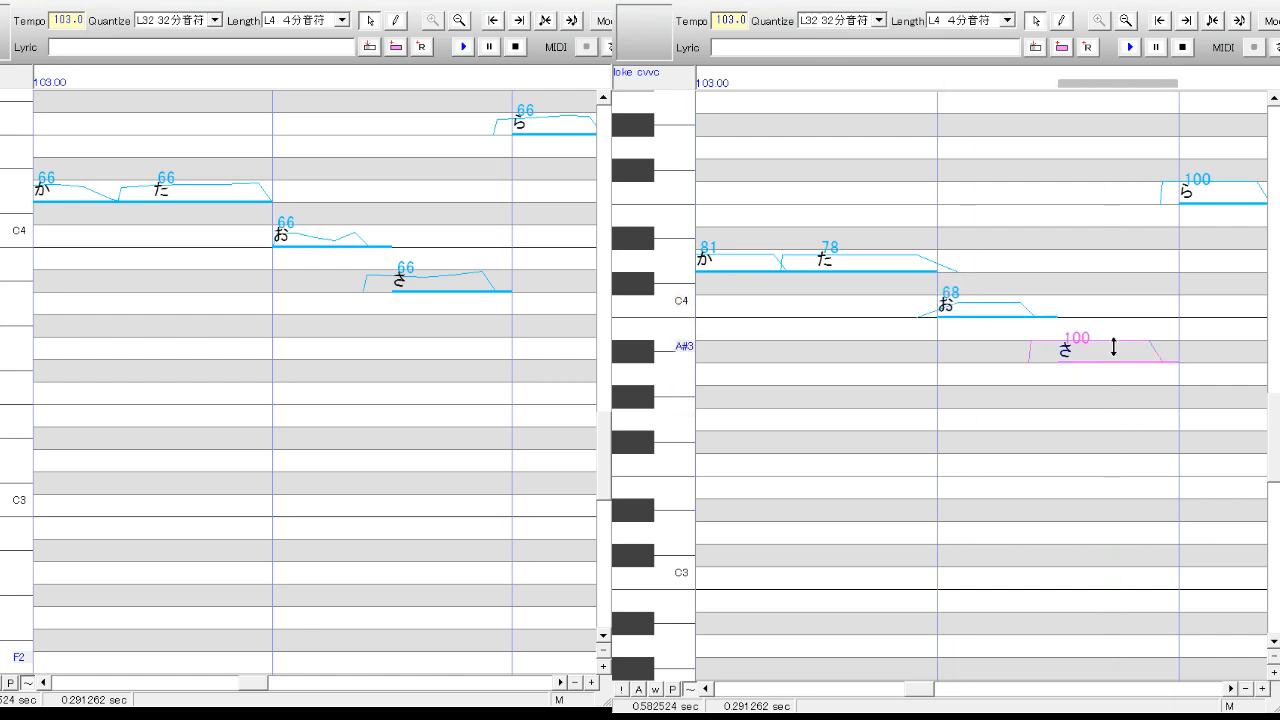
drag(1113, 346, 1114, 371)
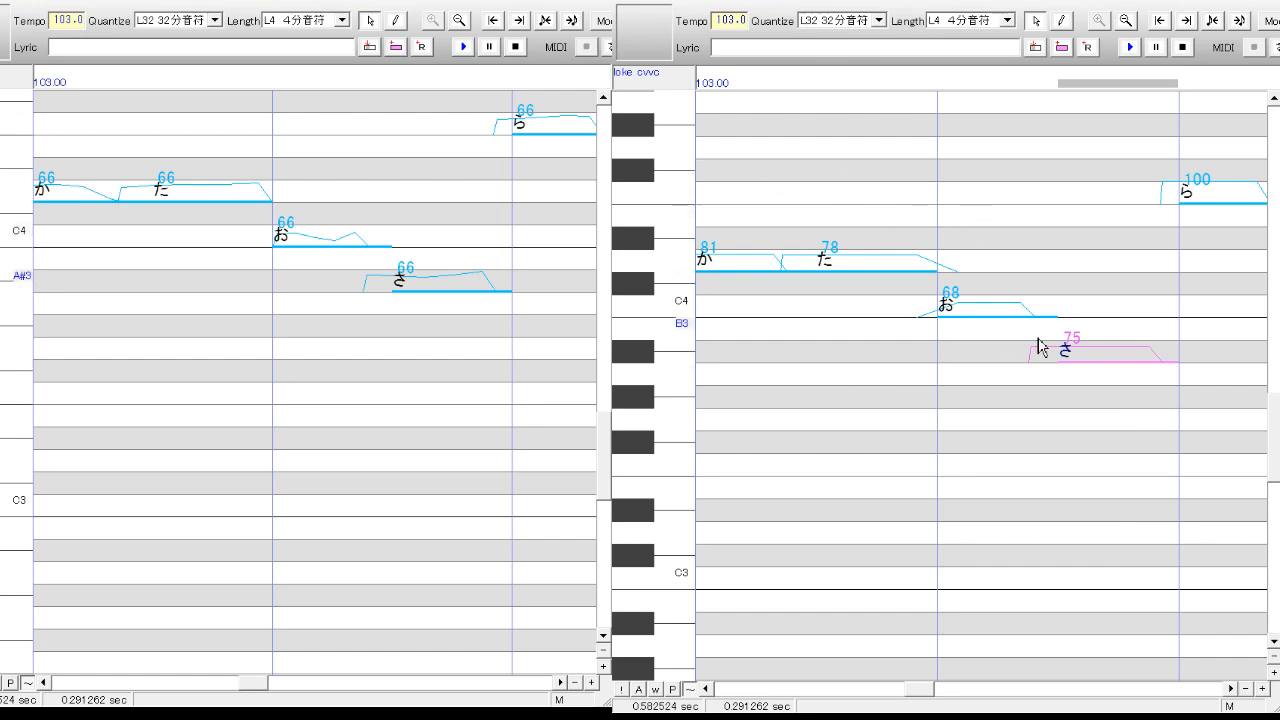
- Set the intensity of the ら note on F4 to 74 and the す note on D#4 to 66, at the end of measure 6
click(1231, 688)
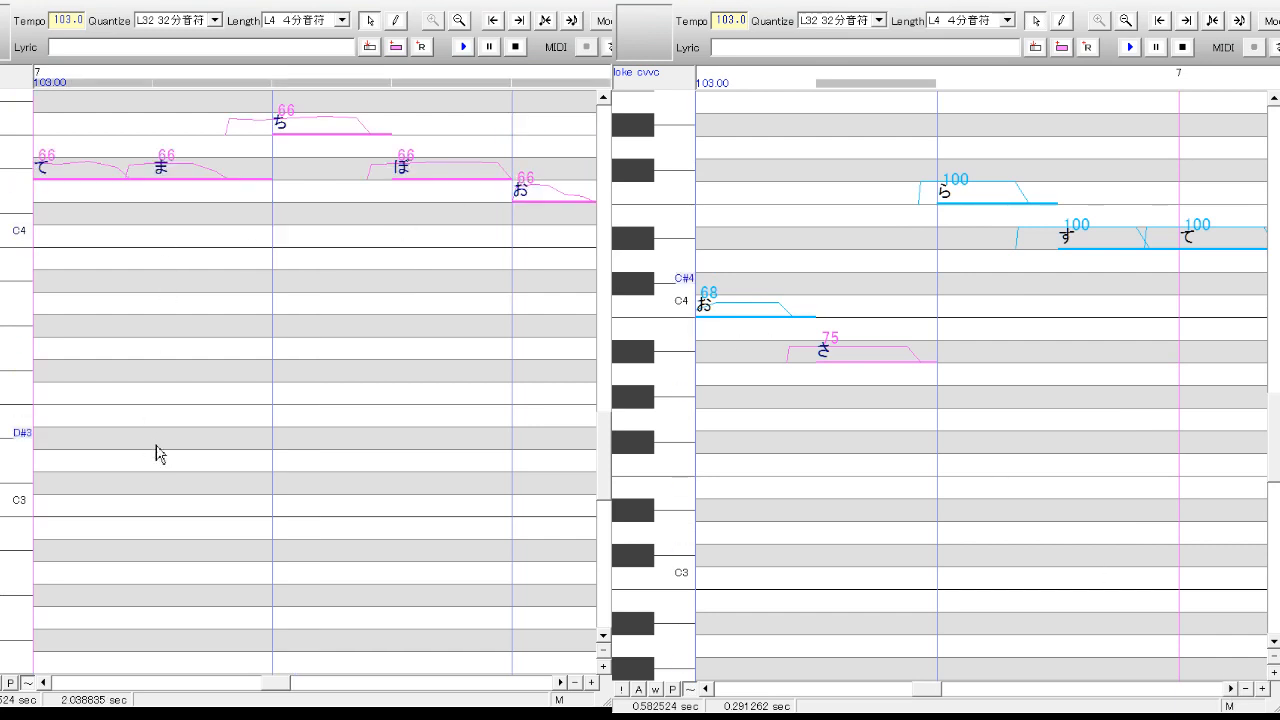
click(42, 682)
click(44, 683)
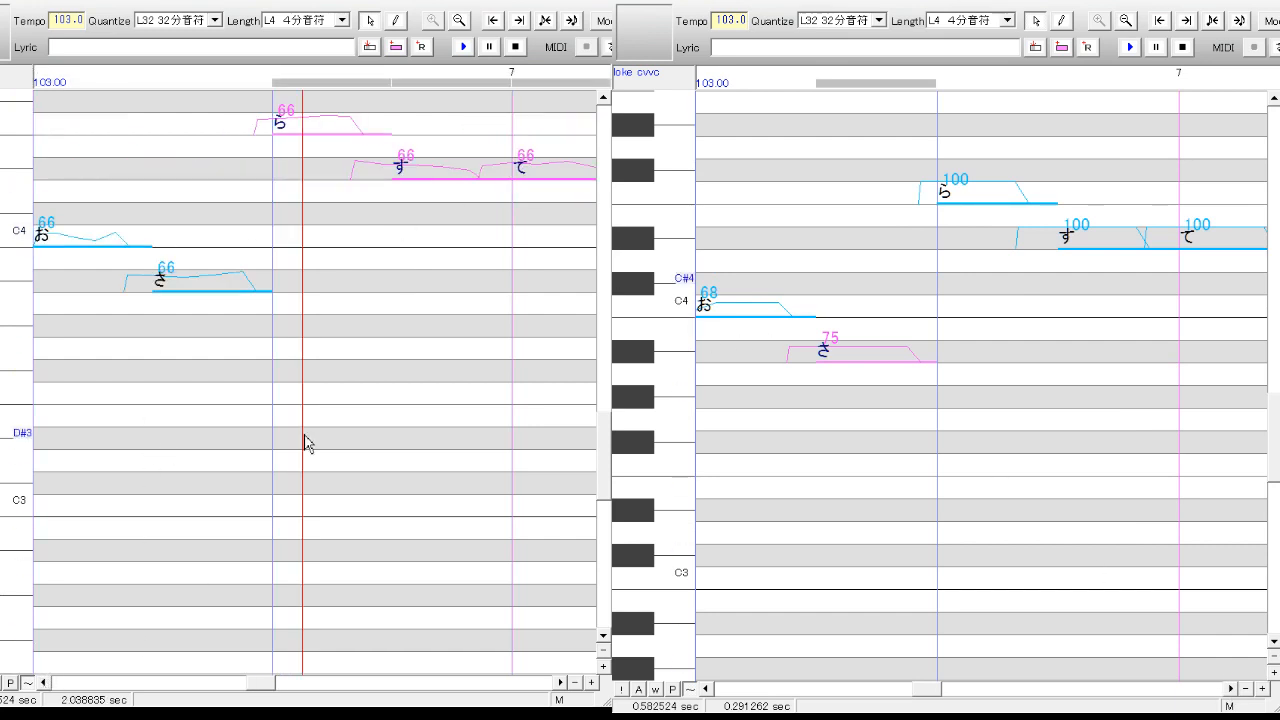
click(985, 282)
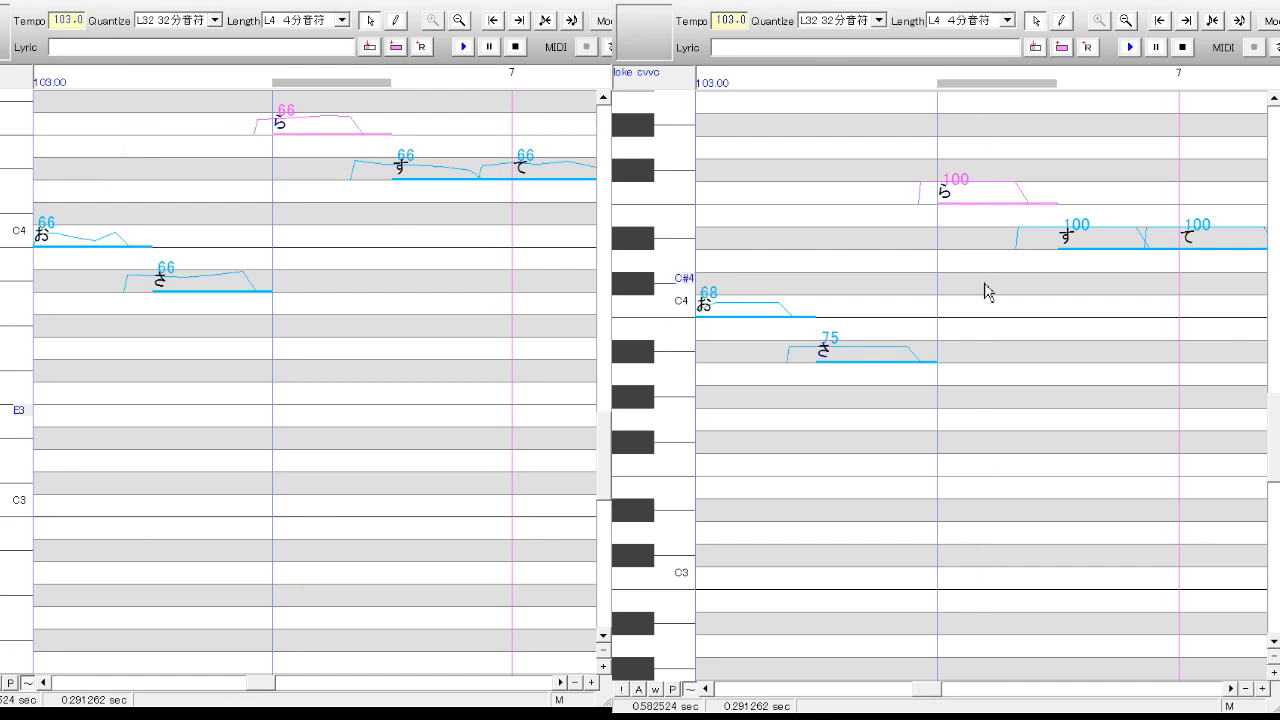
mouse_move(997, 188)
mouse_down()
mouse_move(993, 208)
mouse_move(986, 193)
mouse_up()
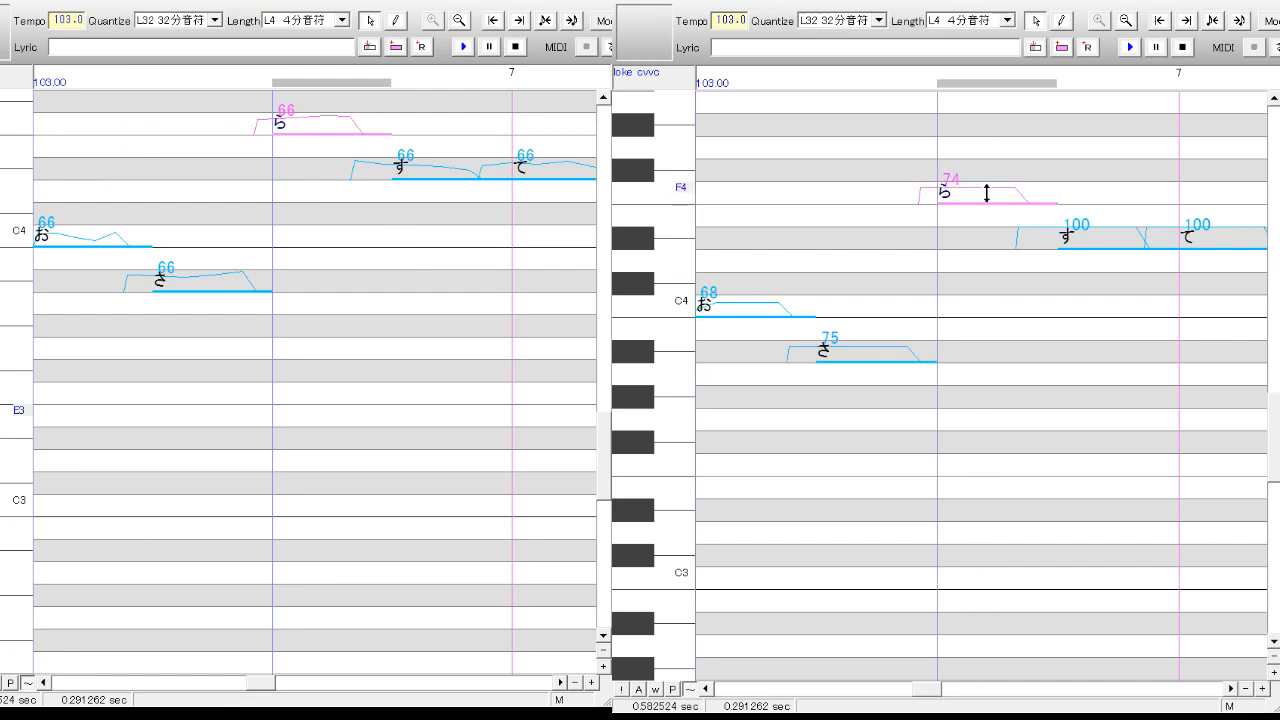
double_click(1097, 234)
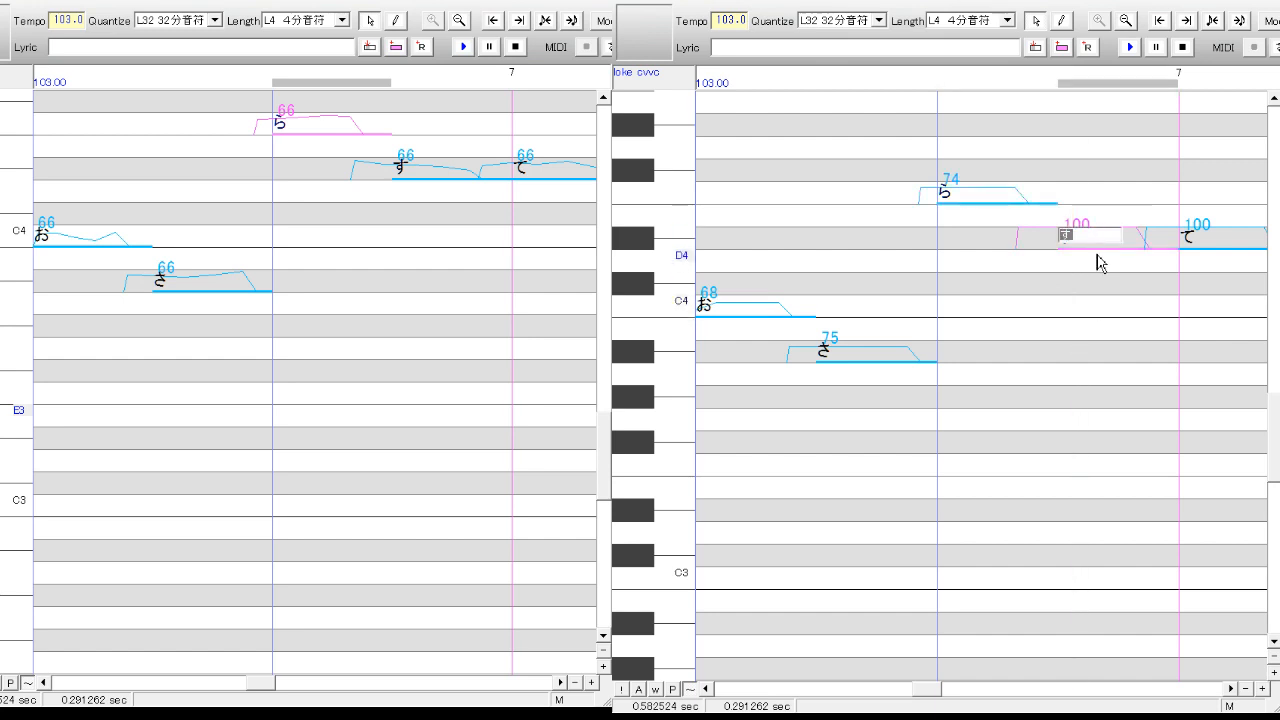
key(Escape)
drag(1100, 226, 1103, 251)
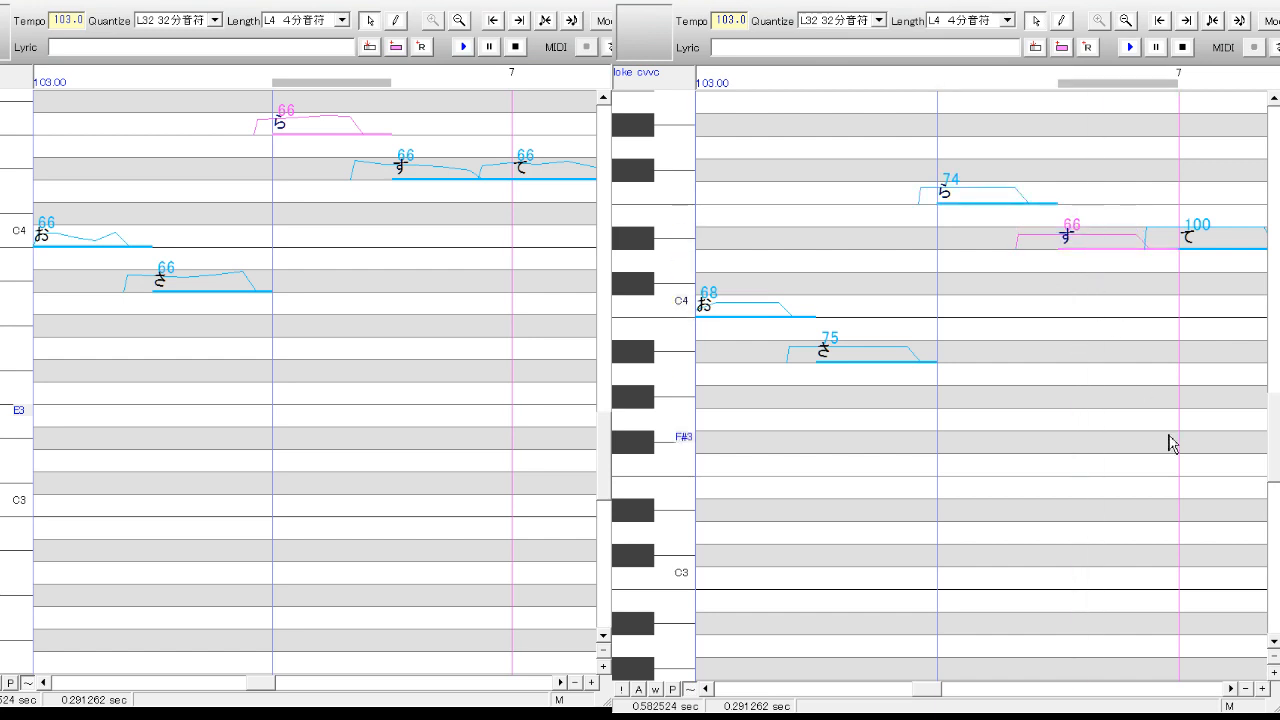
- Set the intensity of the て note on D#4 at the start of measure 7 to 80 and the ま note on D#4 to 75
click(1231, 689)
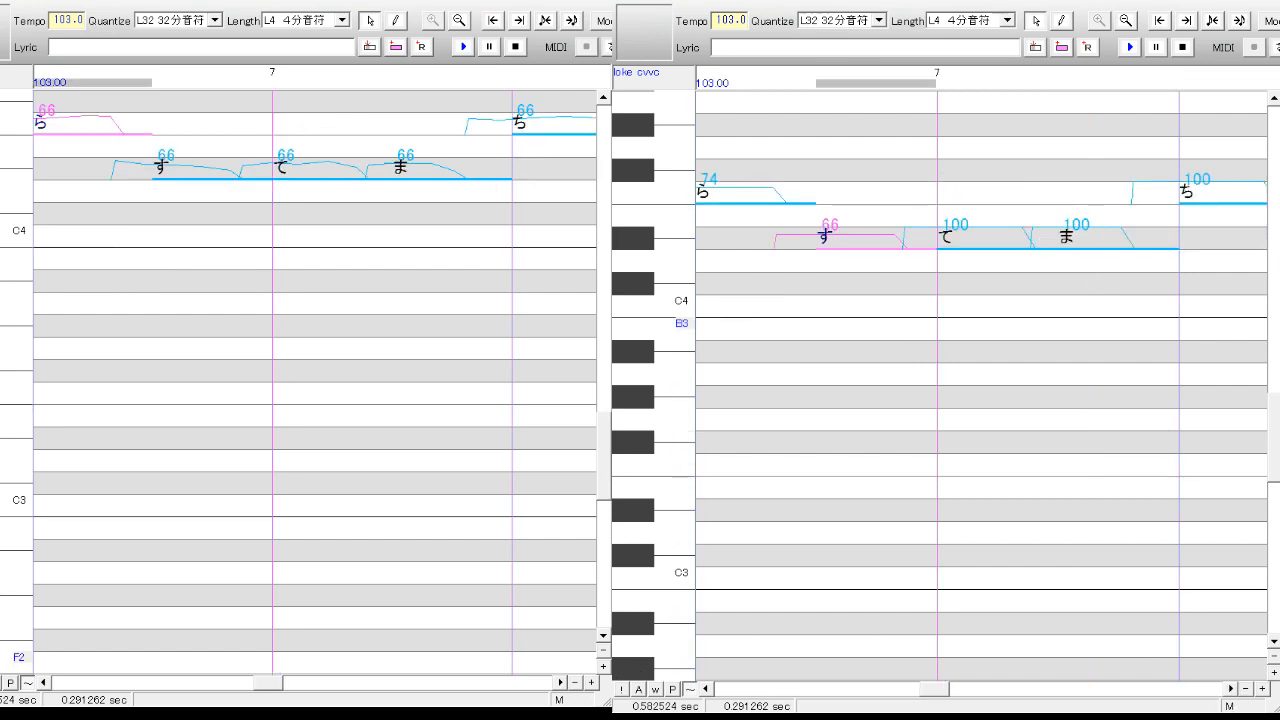
click(975, 240)
mouse_move(975, 237)
mouse_down()
mouse_move(974, 226)
mouse_move(984, 237)
mouse_up()
click(986, 271)
click(1020, 286)
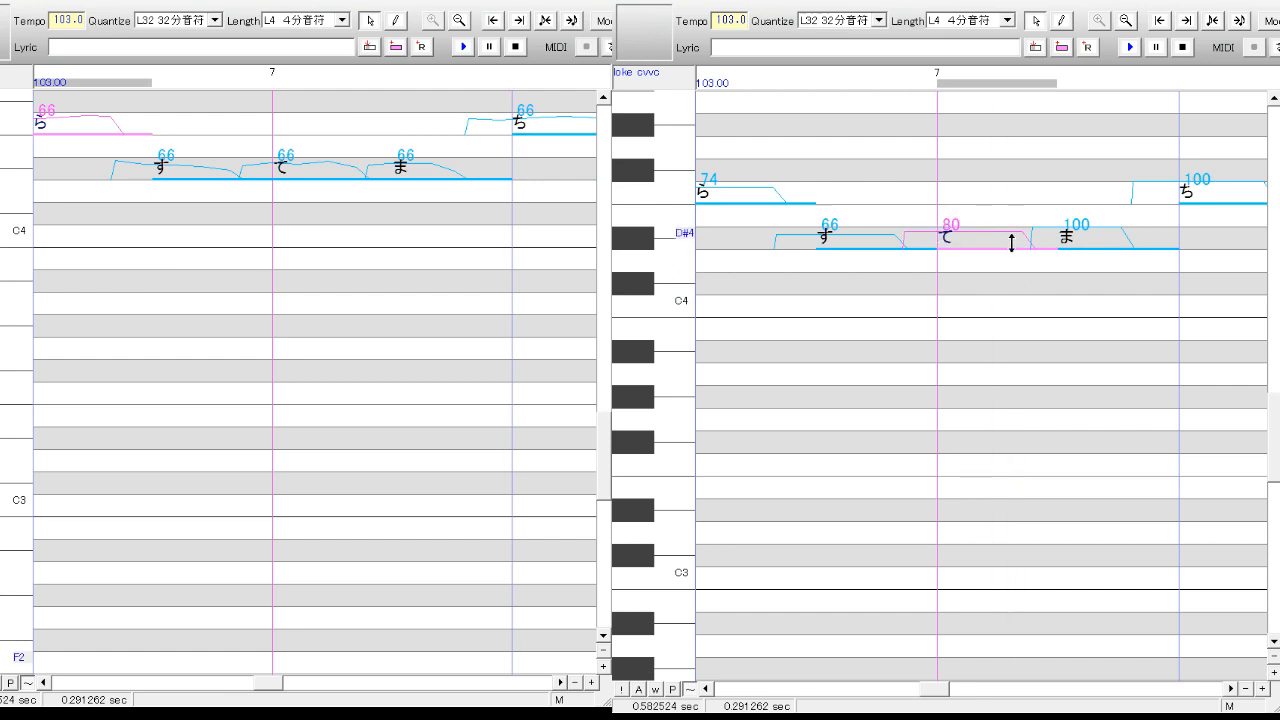
click(1112, 295)
drag(1105, 231, 1106, 241)
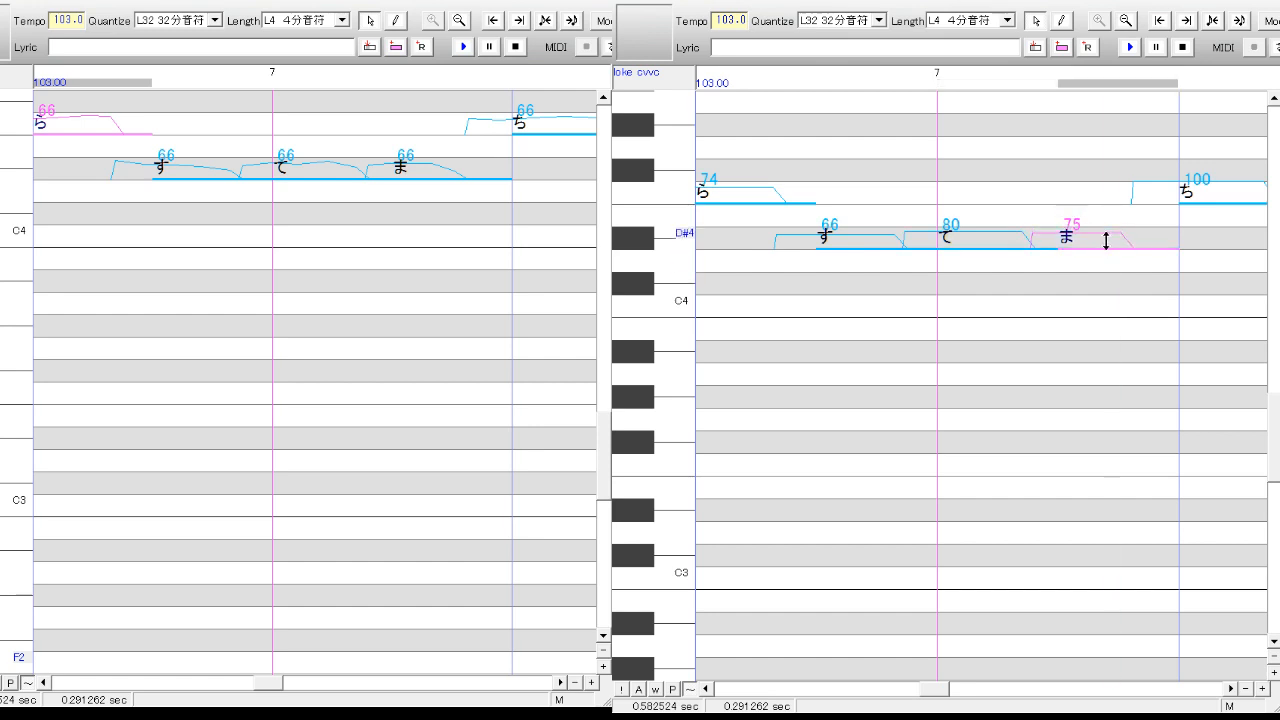
- Set the intensity of the ち note on F4 in measure 7 to 80 and the ぼ note on D#4 to 76
click(1234, 689)
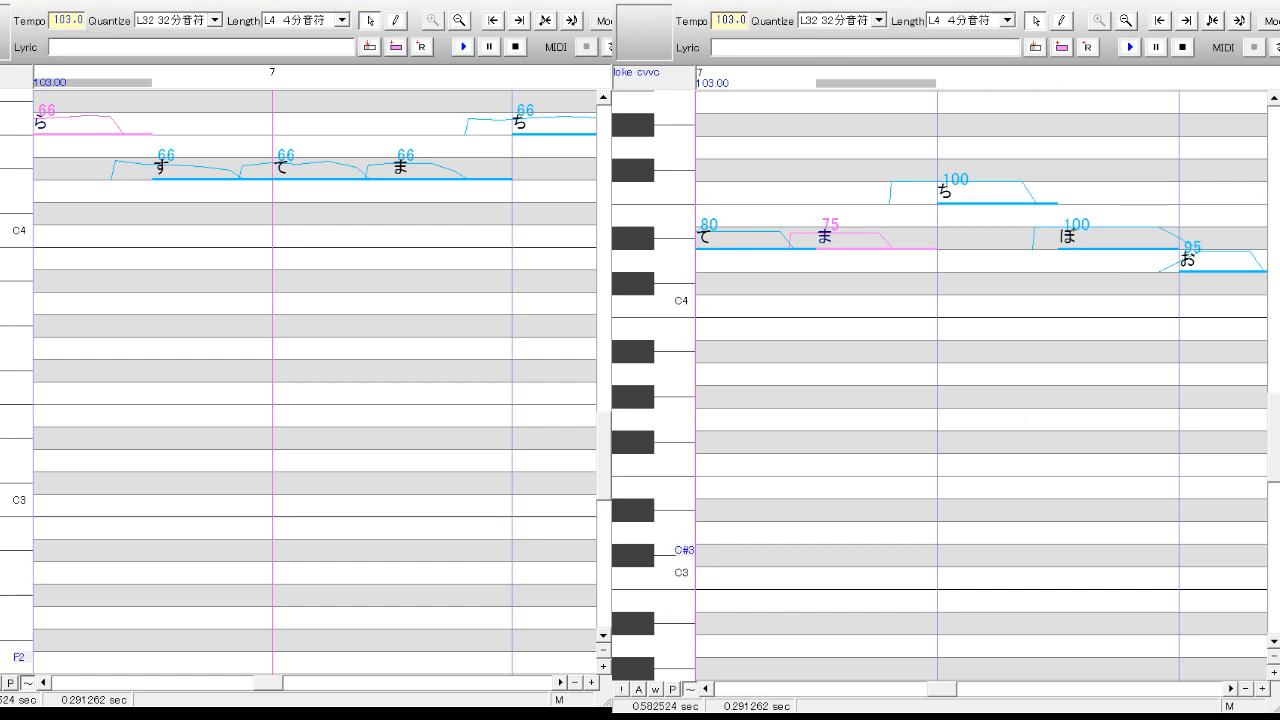
click(561, 684)
click(980, 193)
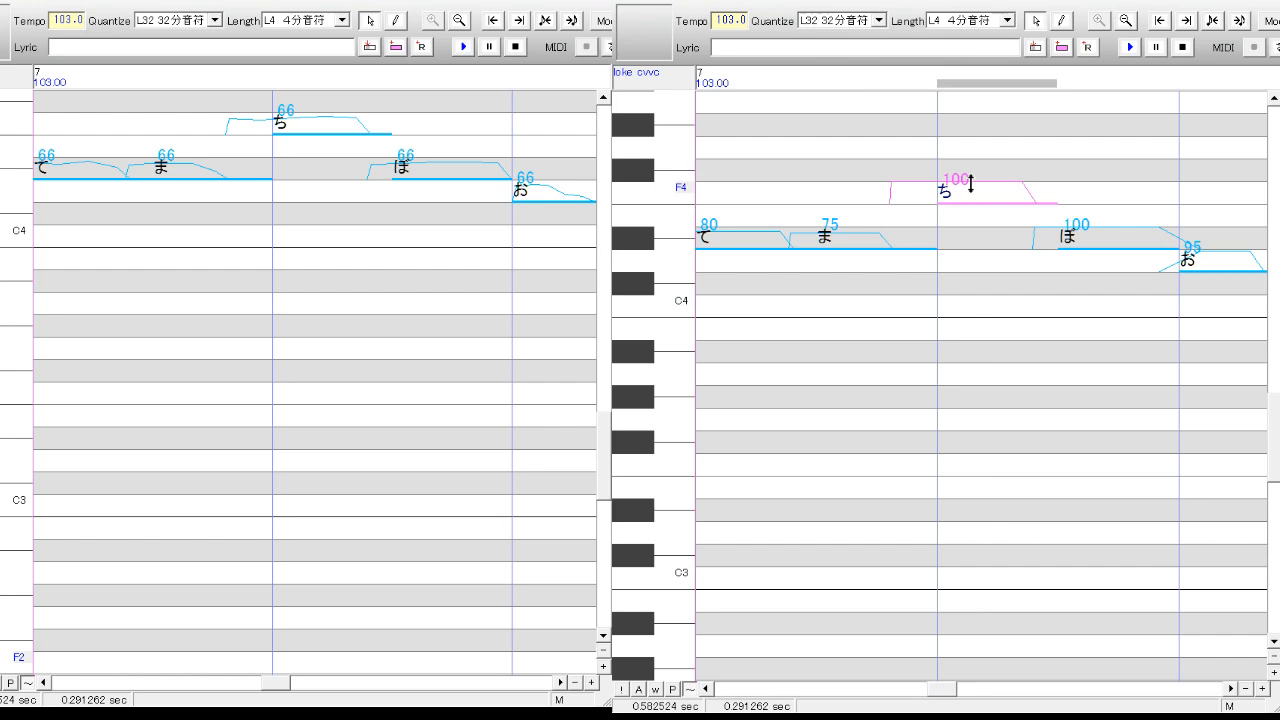
drag(971, 188, 981, 194)
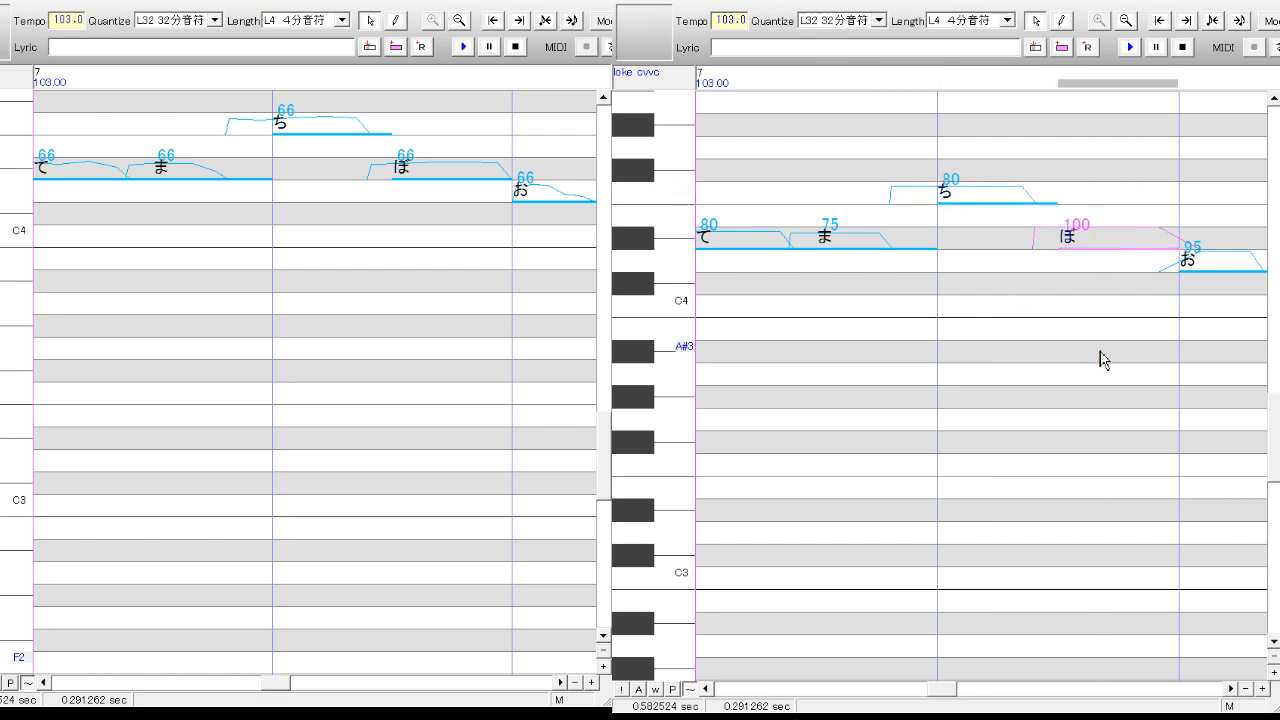
mouse_move(1119, 235)
mouse_down()
mouse_move(1117, 260)
mouse_move(1117, 232)
mouse_up()
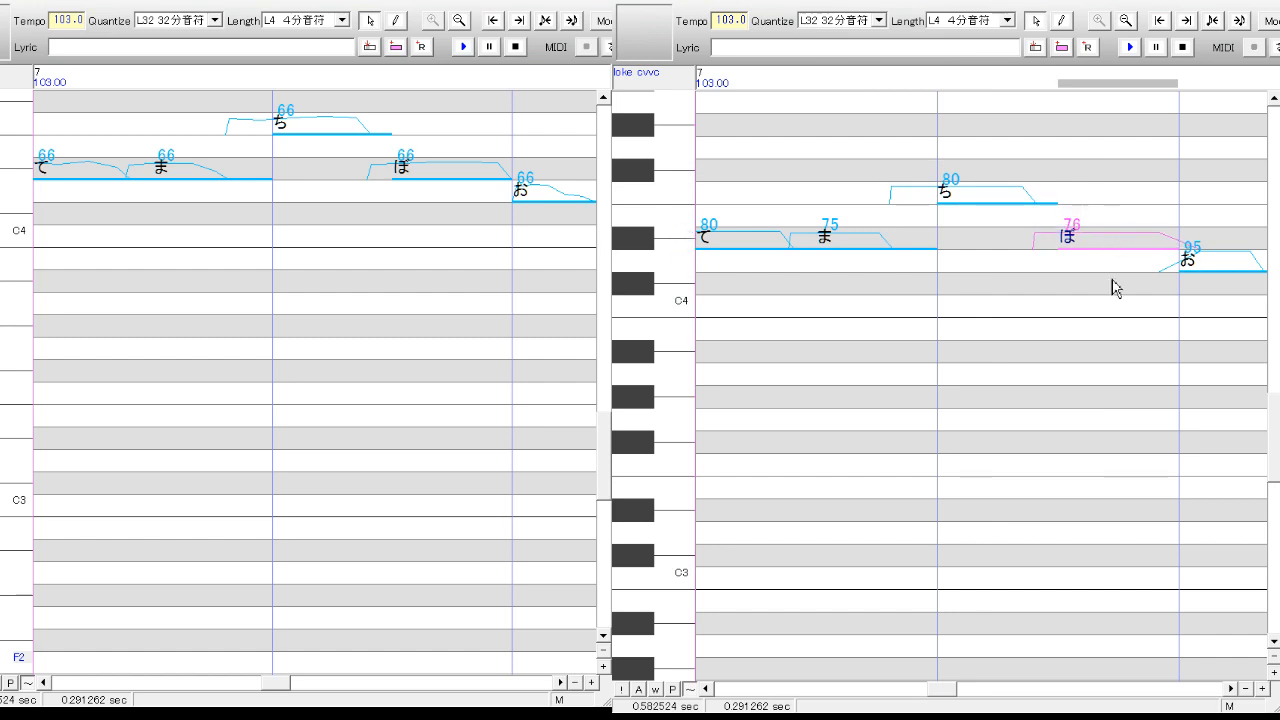
- Set the intensity of the お note on D4 in measure 7 to 70 and the long け note on D#4 to 85
click(1204, 358)
click(973, 336)
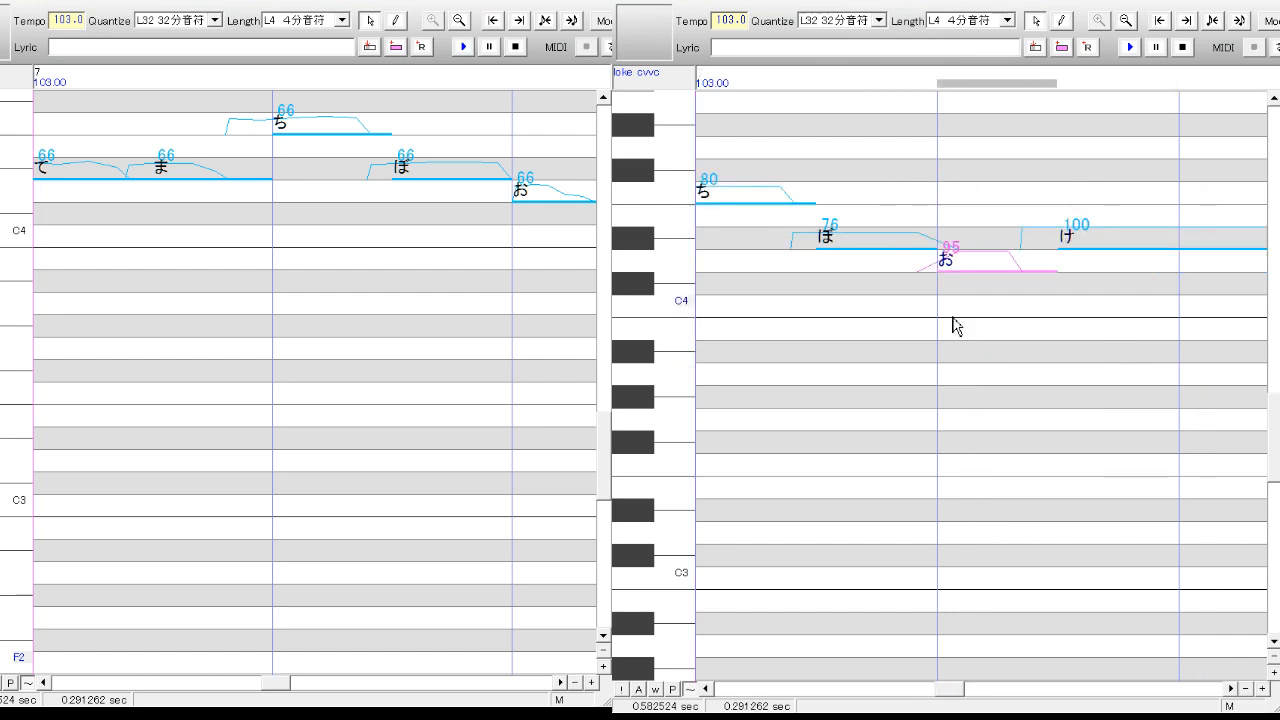
click(561, 683)
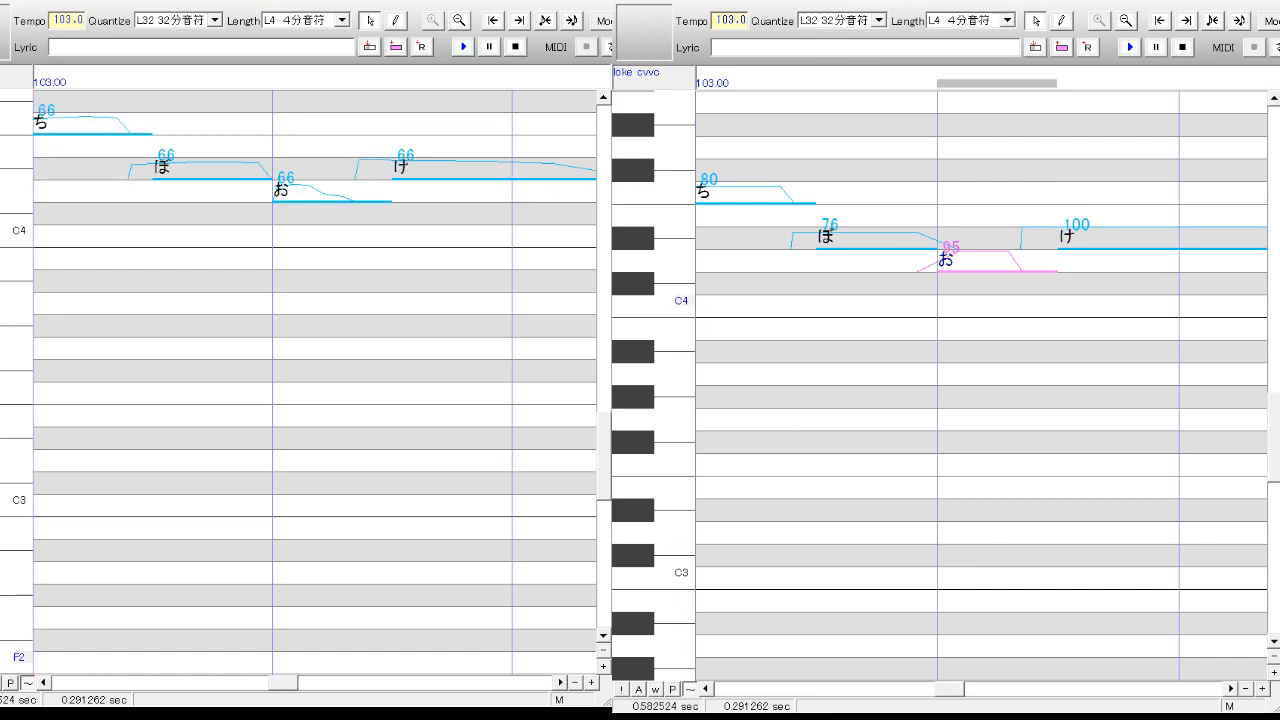
drag(983, 261, 983, 264)
drag(990, 263, 994, 255)
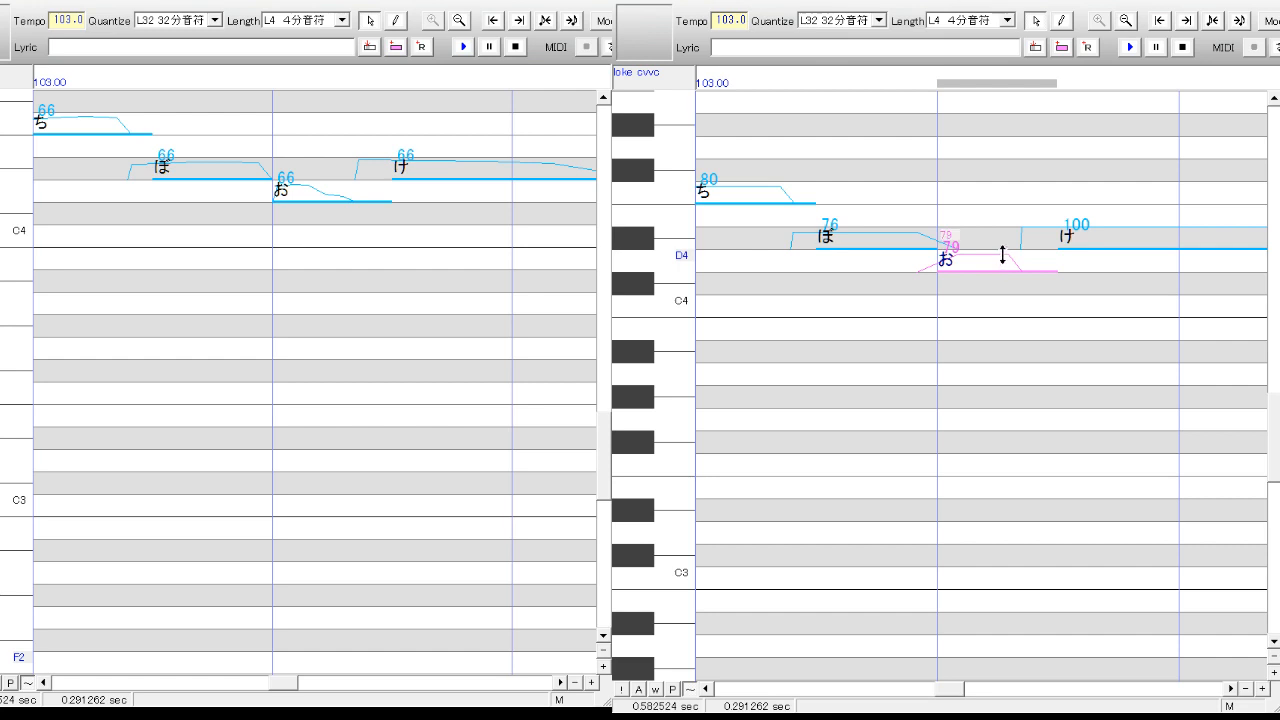
drag(1002, 255, 1002, 263)
key(Right)
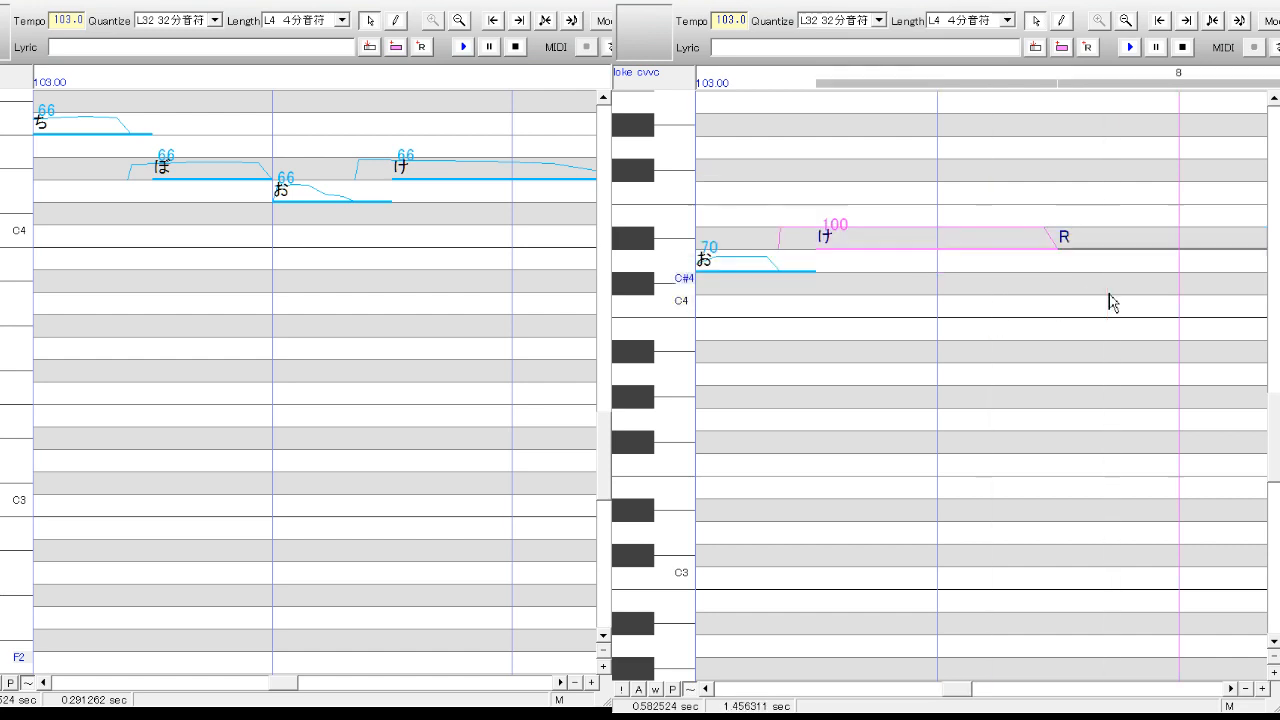
click(561, 683)
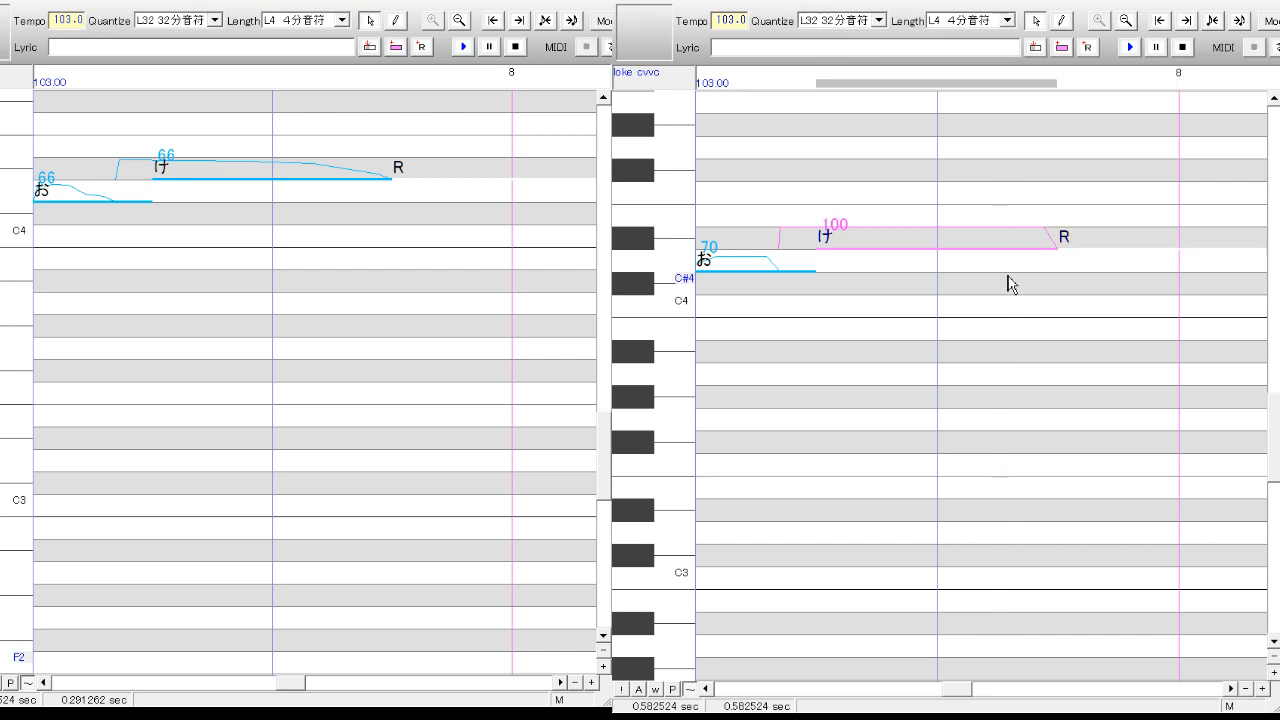
drag(910, 230, 915, 243)
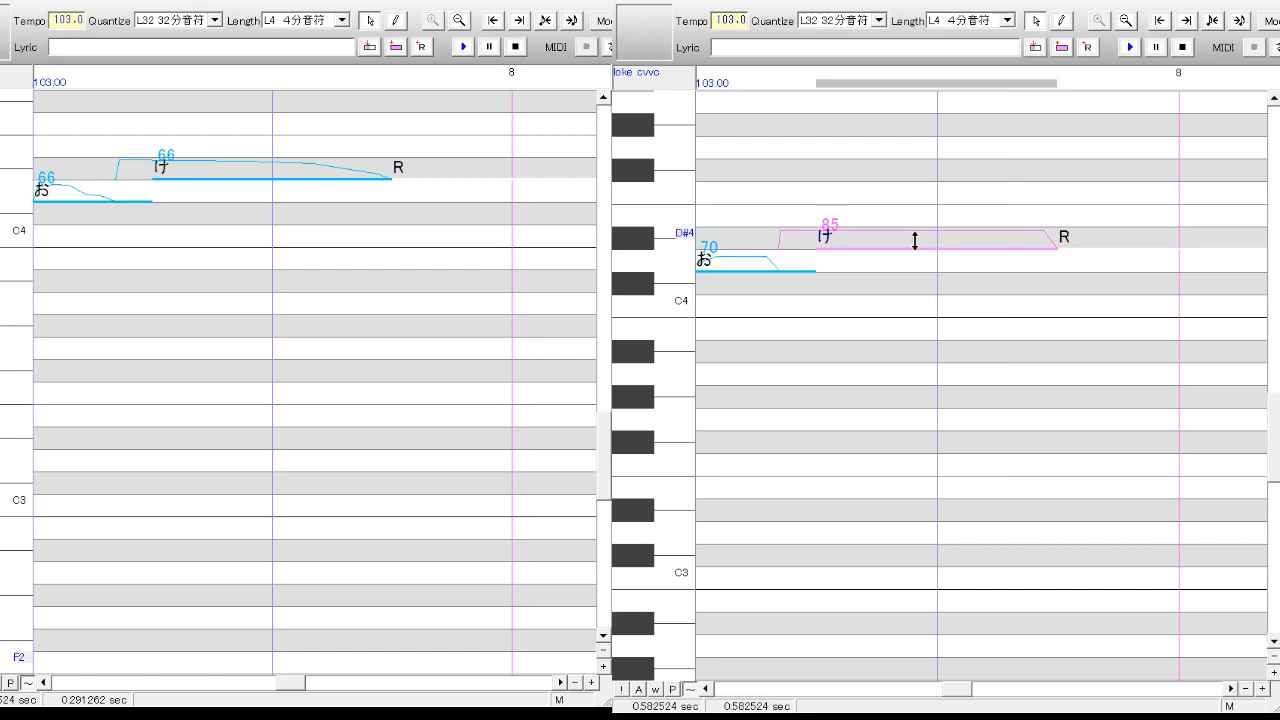
drag(971, 697, 861, 706)
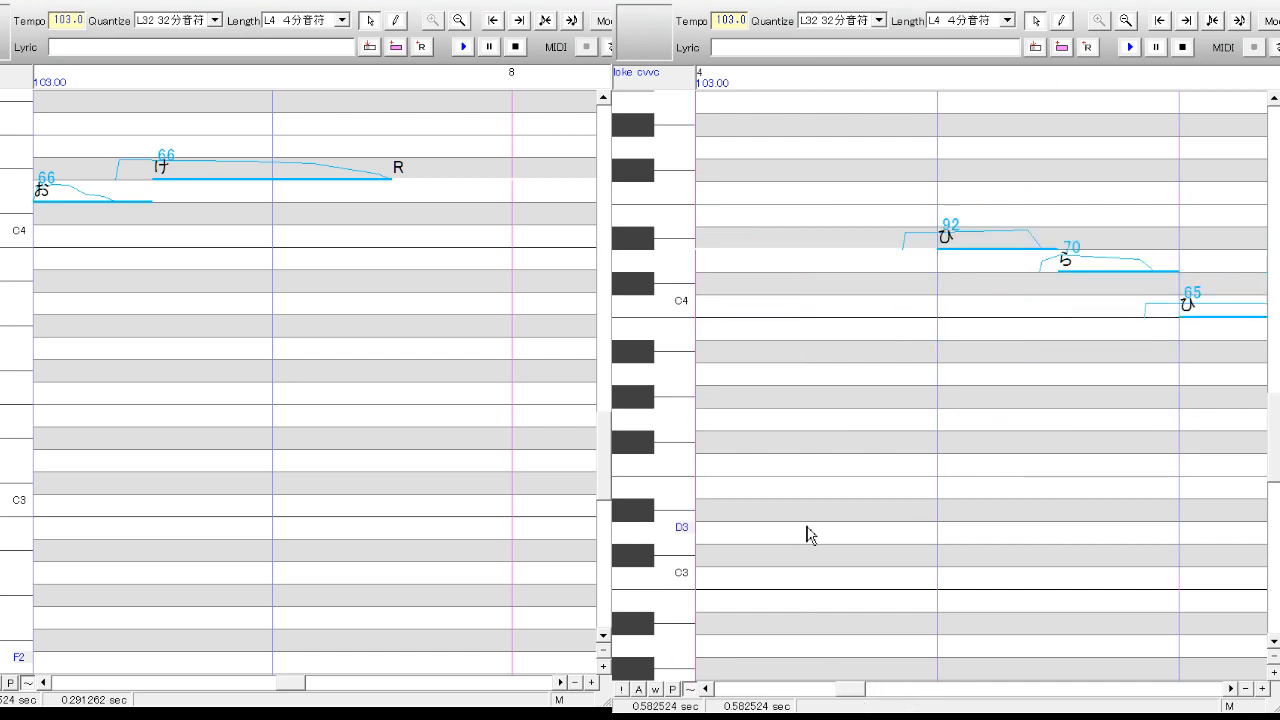
- Reshape the volume envelopes of the ひ note on D#4 and the ら note on D4 in measure 4 to match the reference project
drag(291, 682, 240, 701)
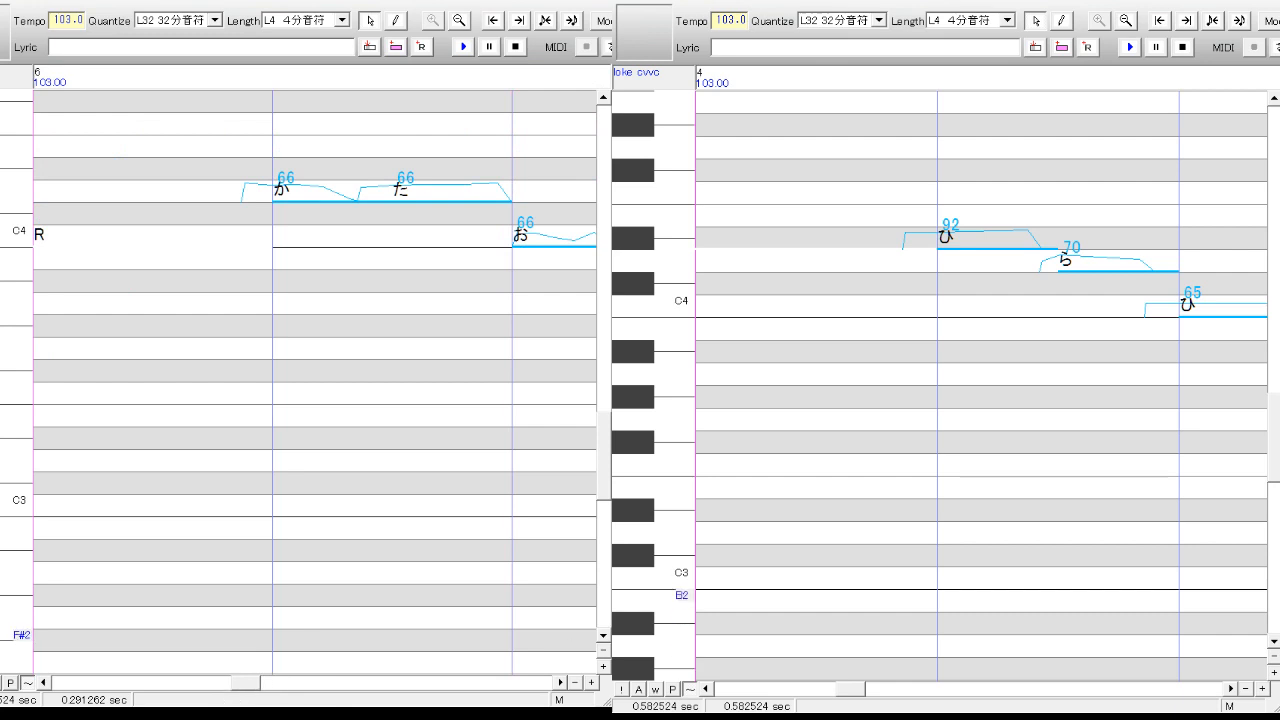
drag(240, 697, 183, 683)
click(312, 440)
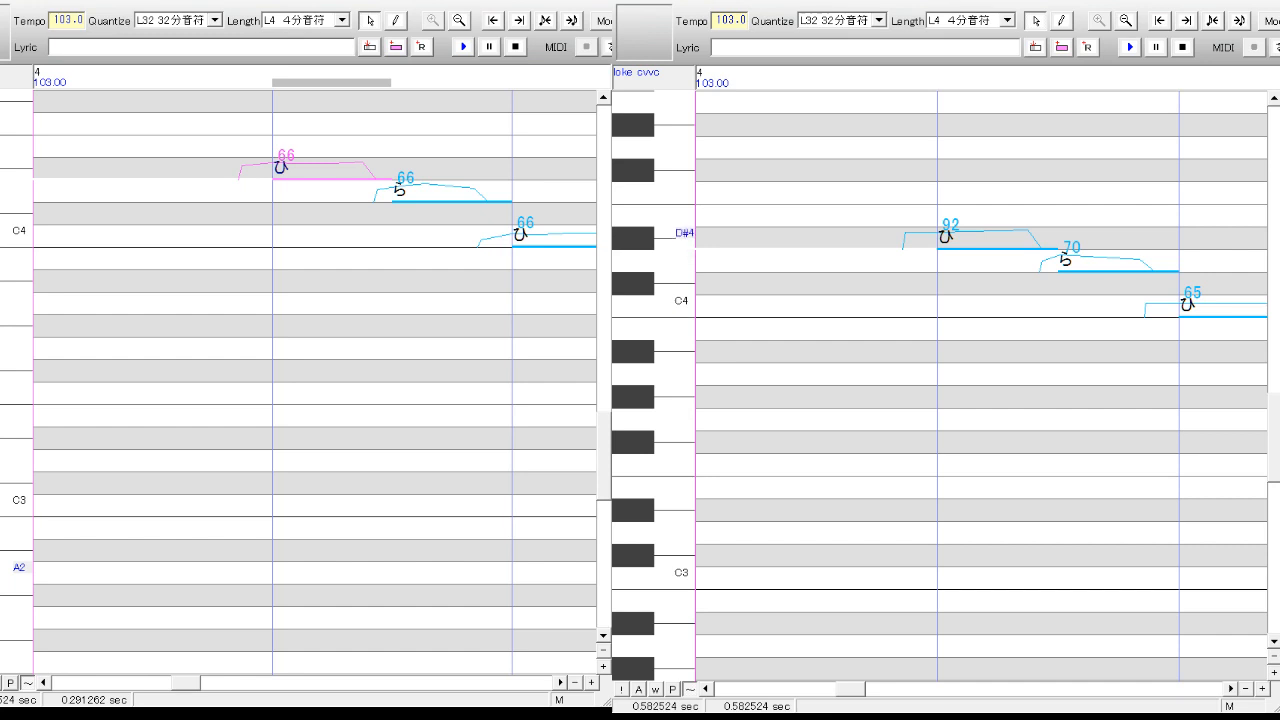
click(996, 249)
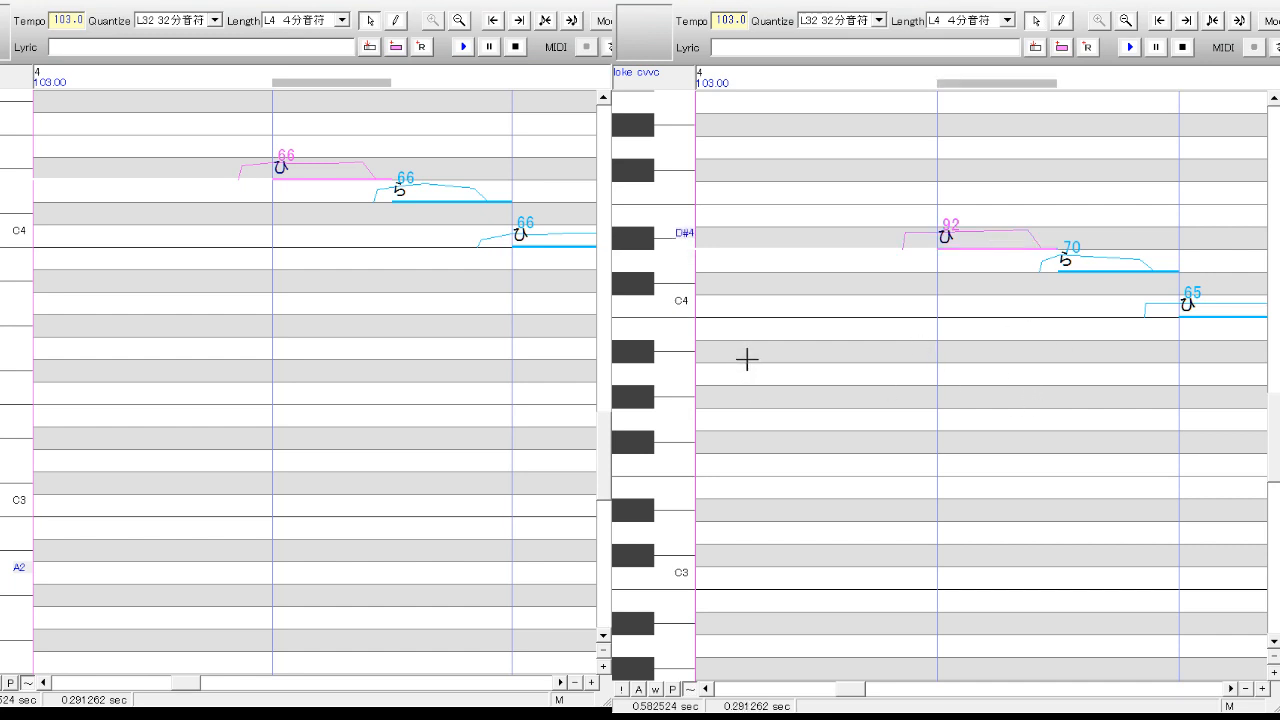
click(1098, 332)
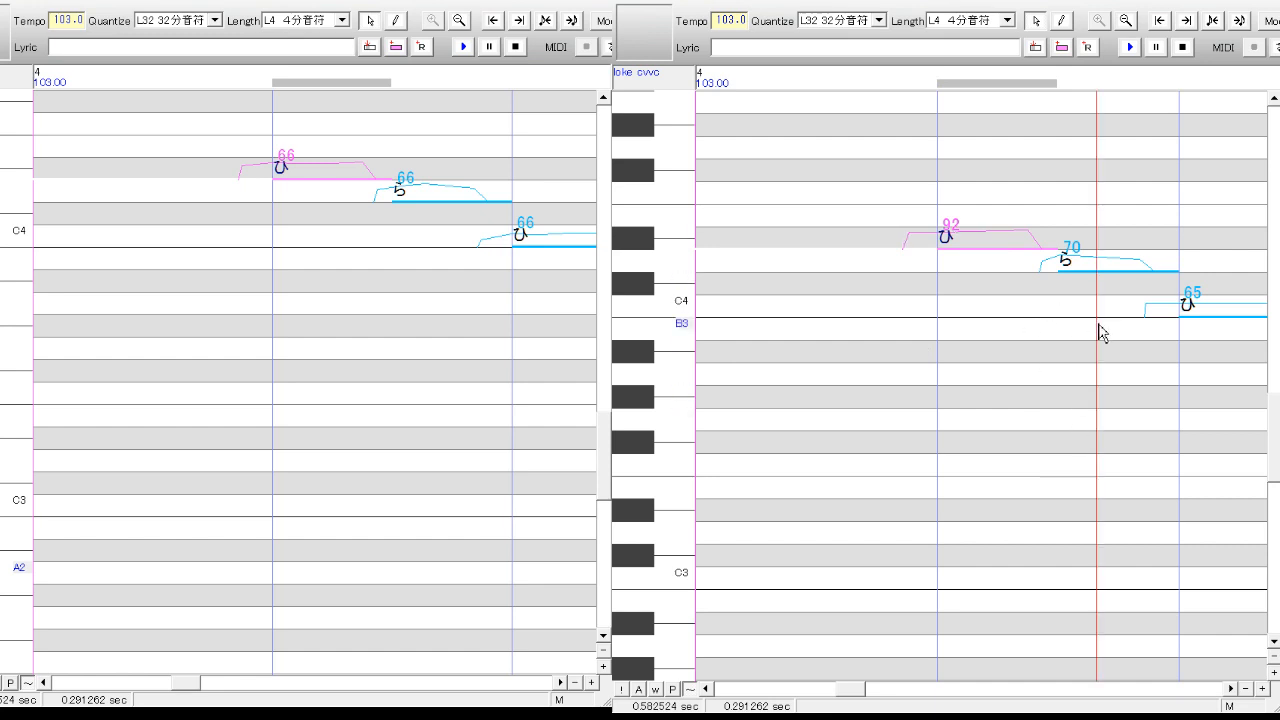
click(1096, 265)
click(975, 249)
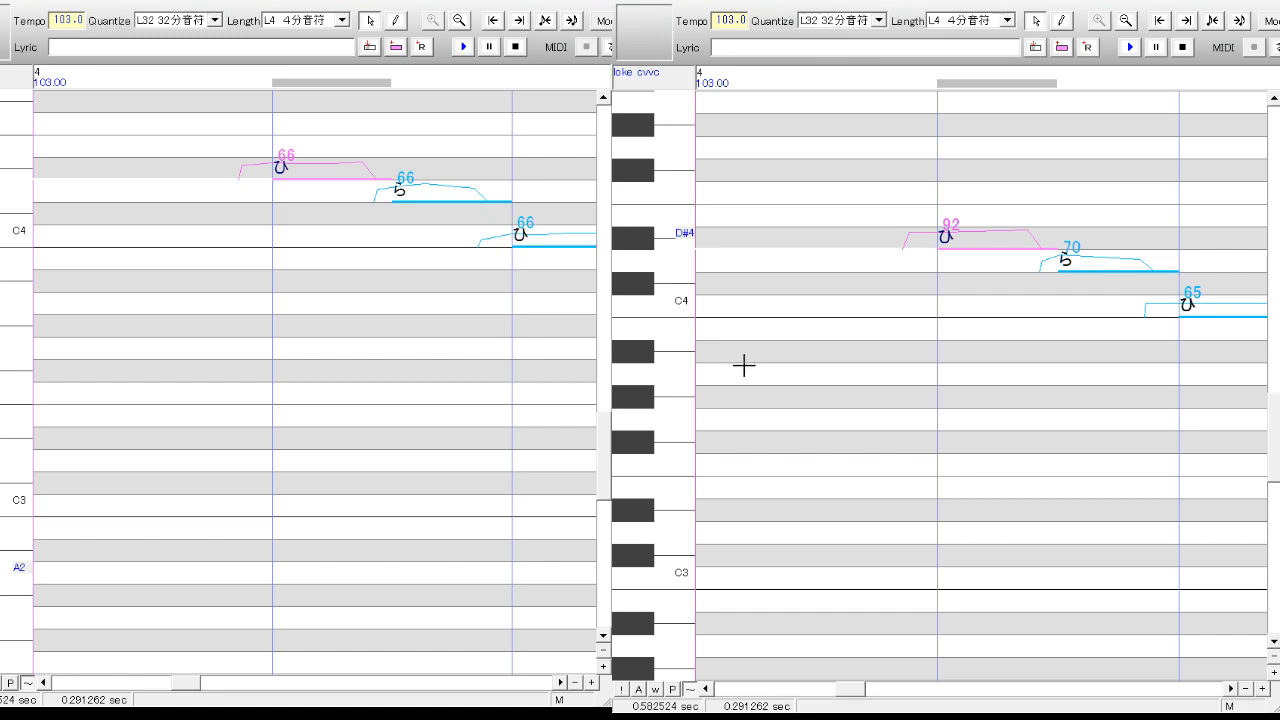
click(1115, 327)
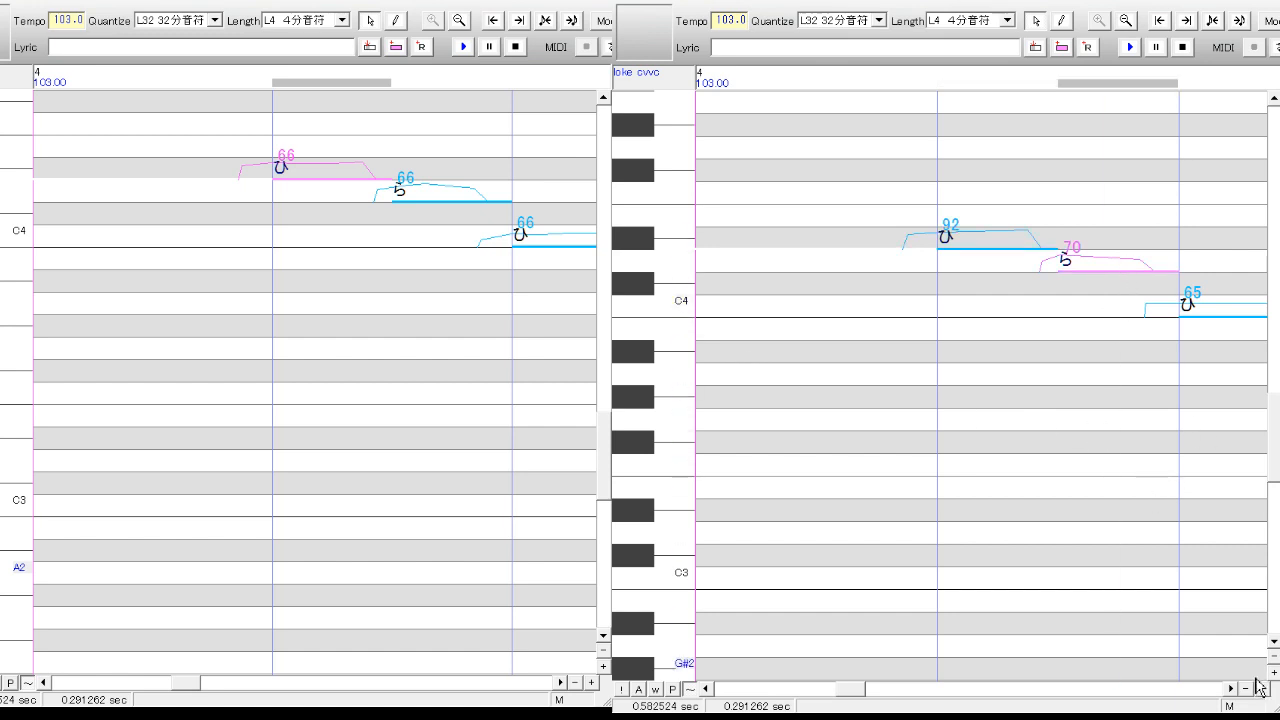
- Reshape the volume envelopes of the ひ note on C4 and the ら note on A#3 in measure 4, giving ひ a slanted attack
click(560, 683)
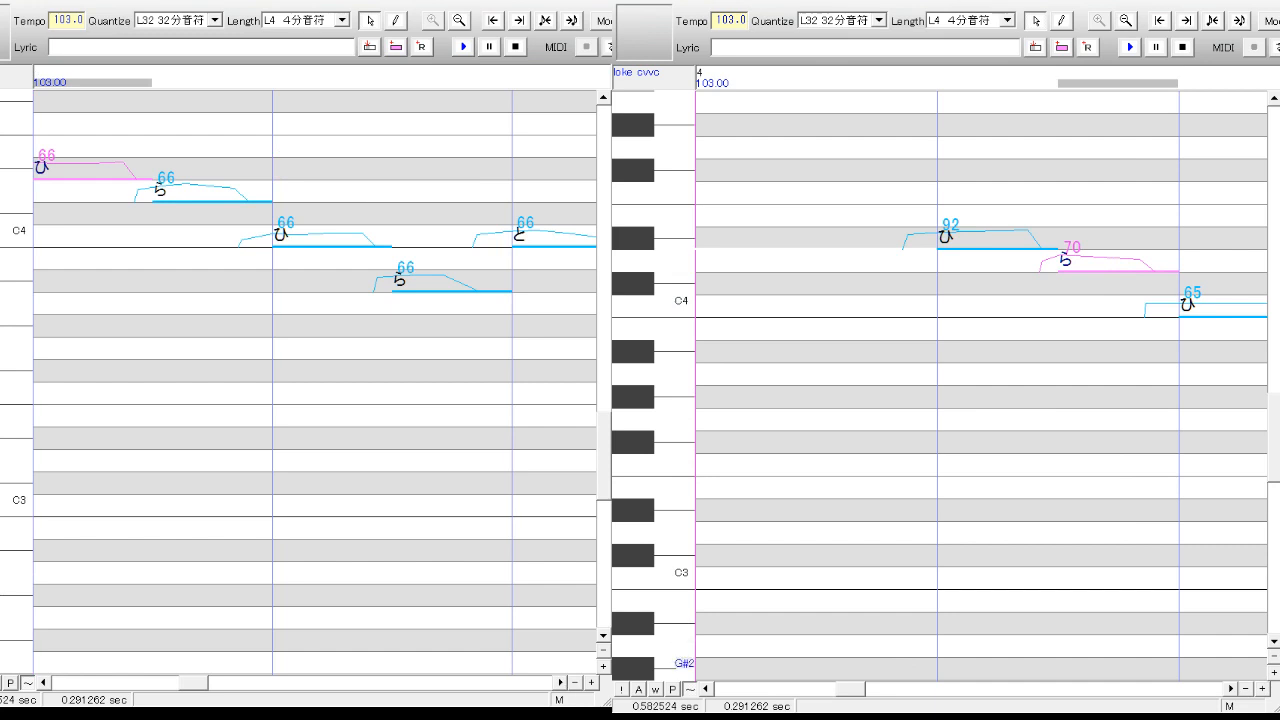
click(1230, 688)
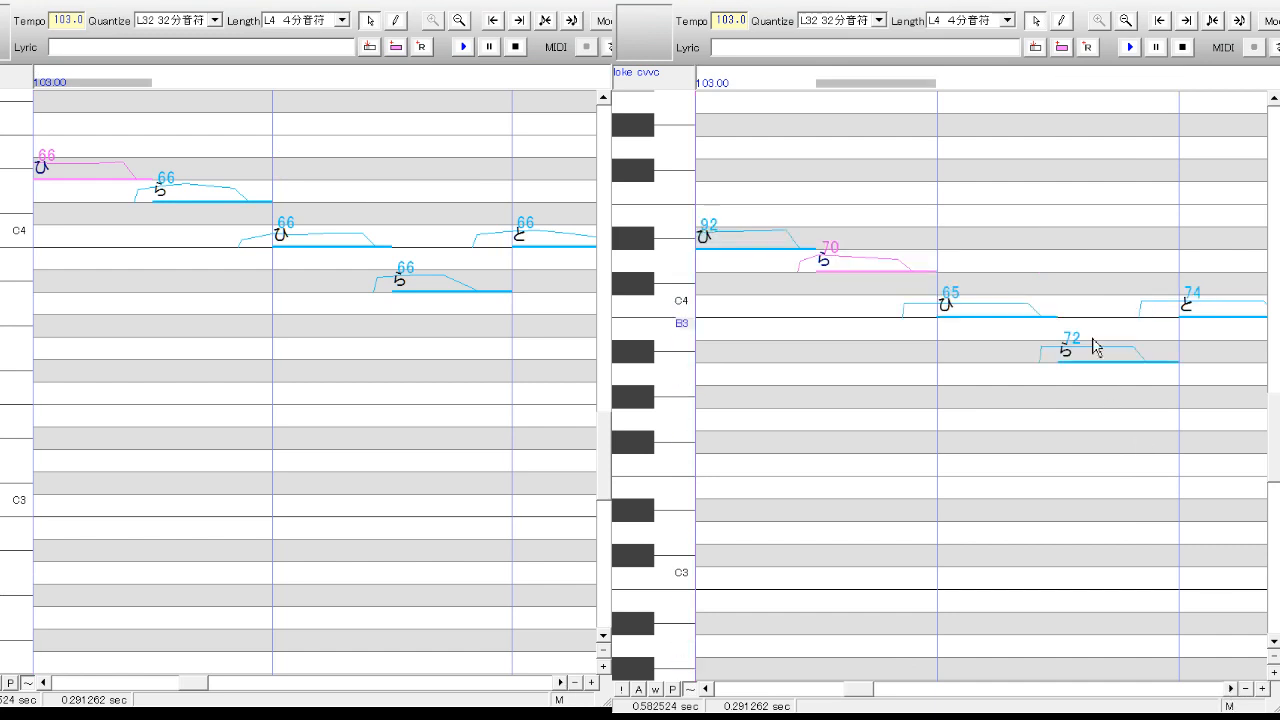
click(1015, 320)
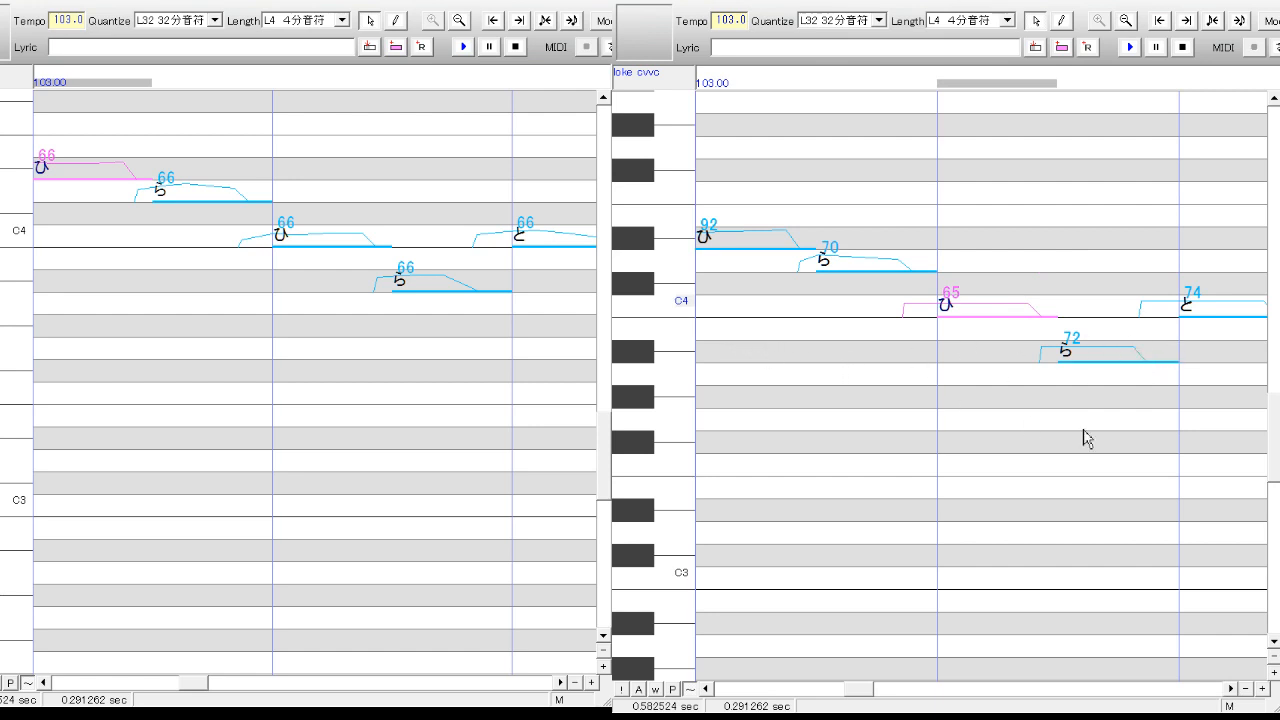
click(1091, 341)
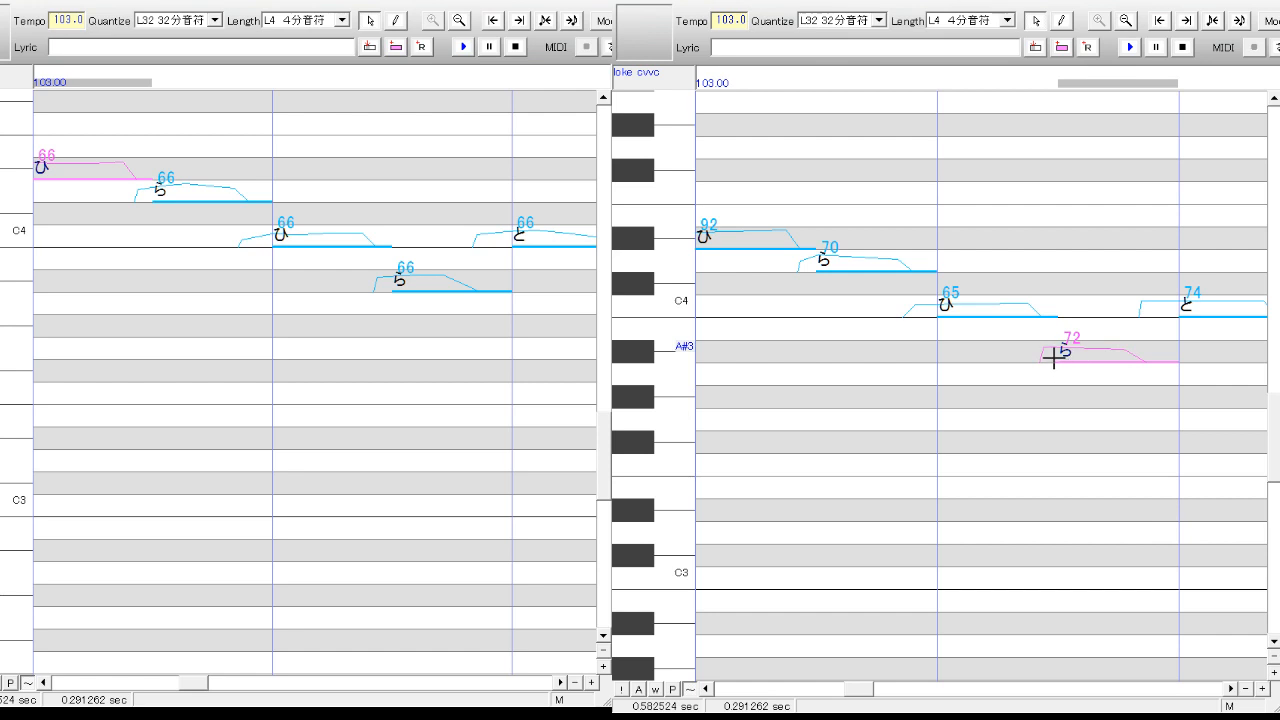
- Reshape the envelope of the と note on C4 in measure 4 into a gradual attack with a downward slope
click(1230, 688)
click(560, 683)
click(560, 683)
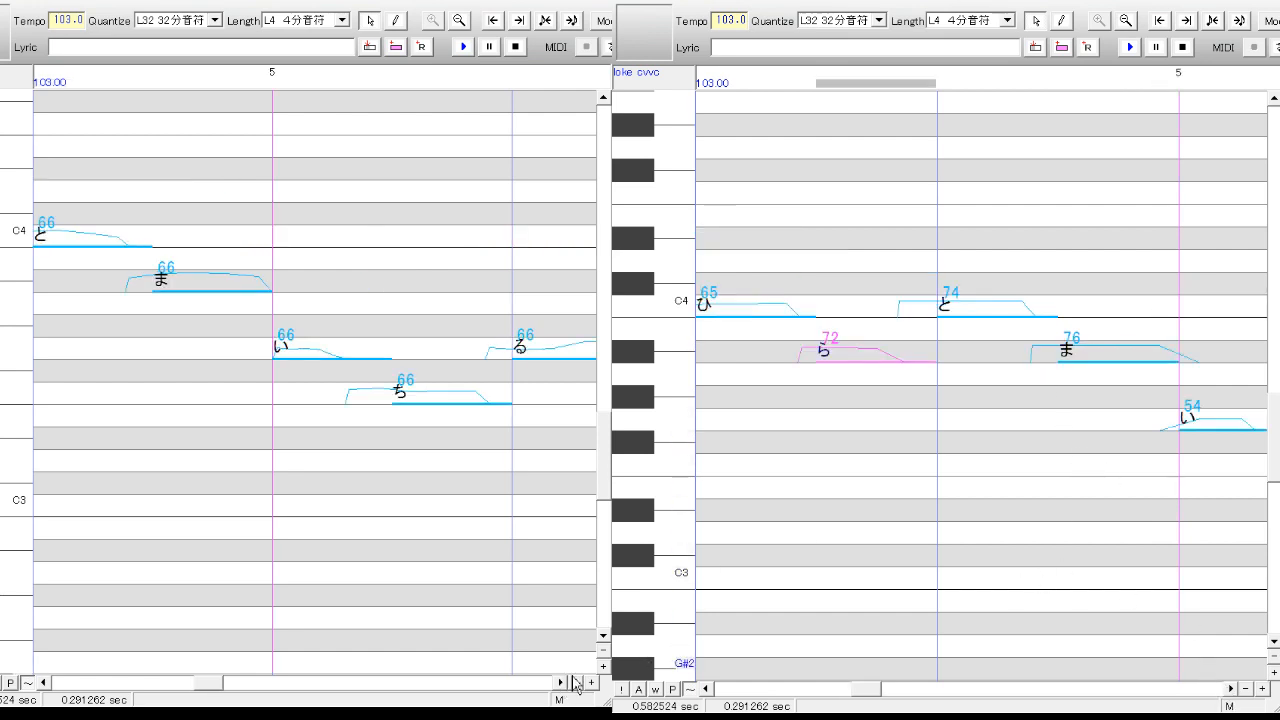
click(44, 684)
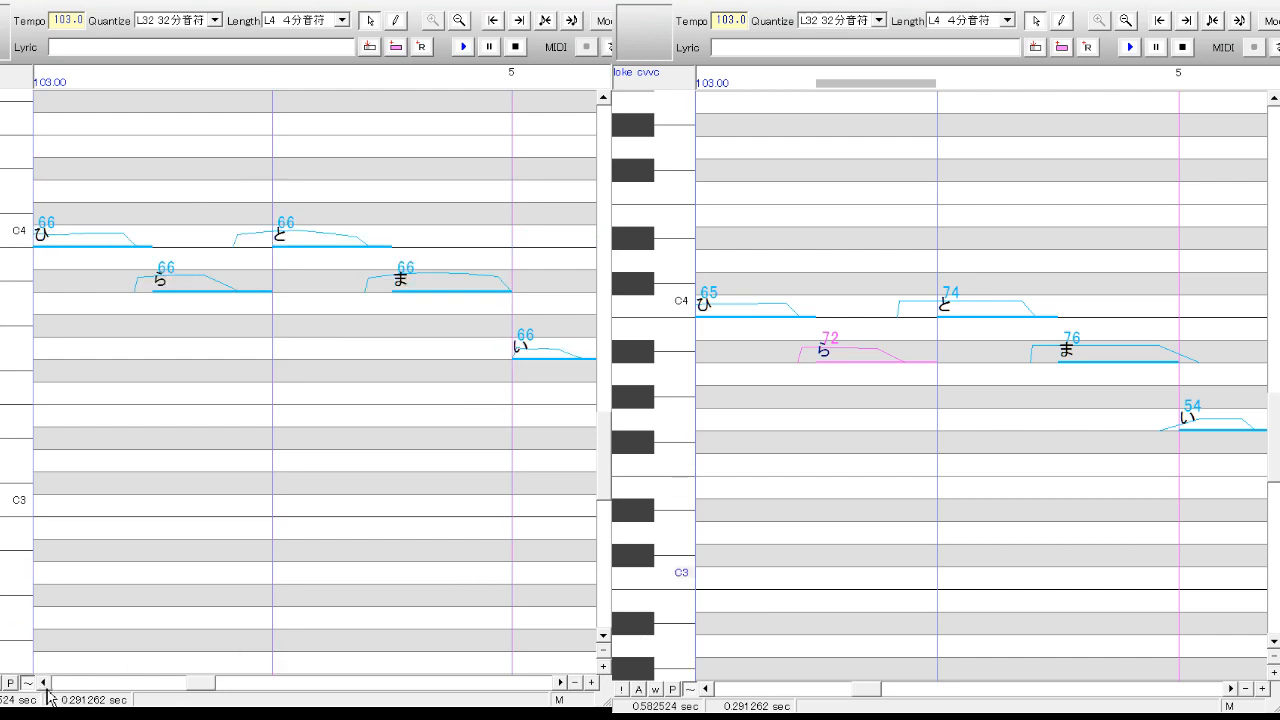
click(1000, 308)
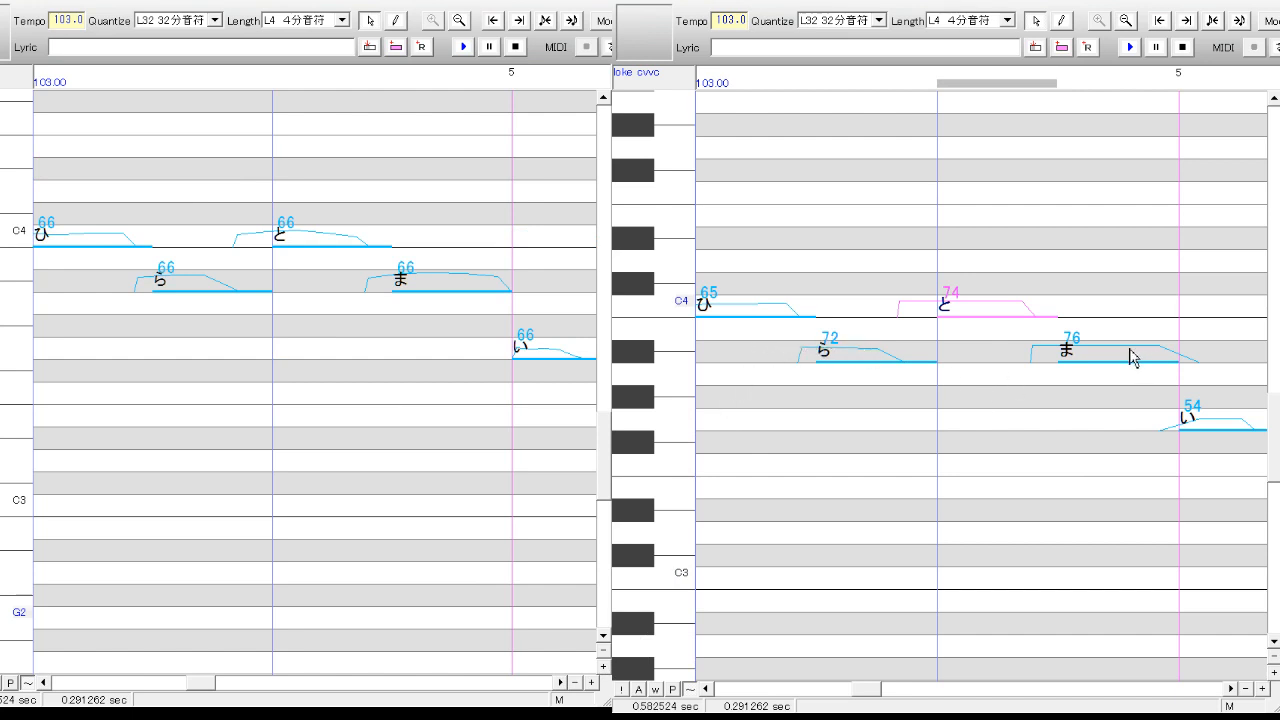
key(ctrl+z)
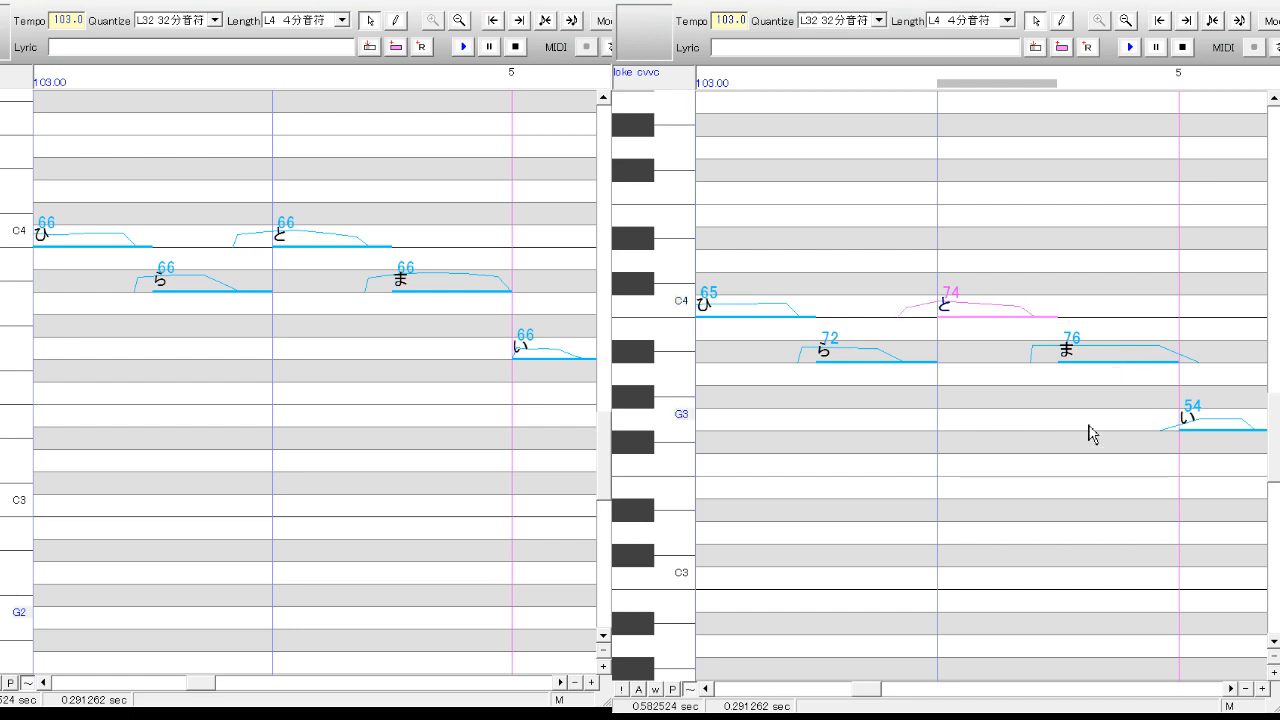
- Set the intensity of the ま note on A#3 at the end of measure 4 to 79 and round its envelope into an arch
click(1122, 397)
click(1122, 356)
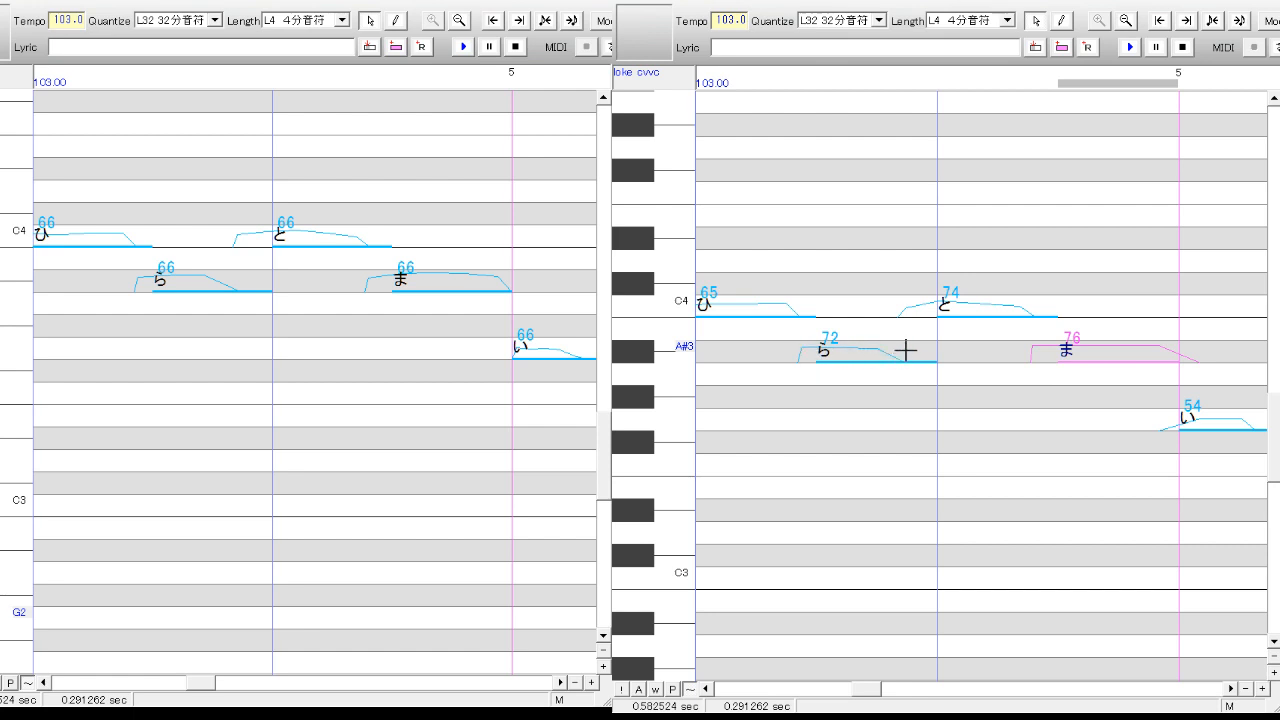
key(ctrl+z)
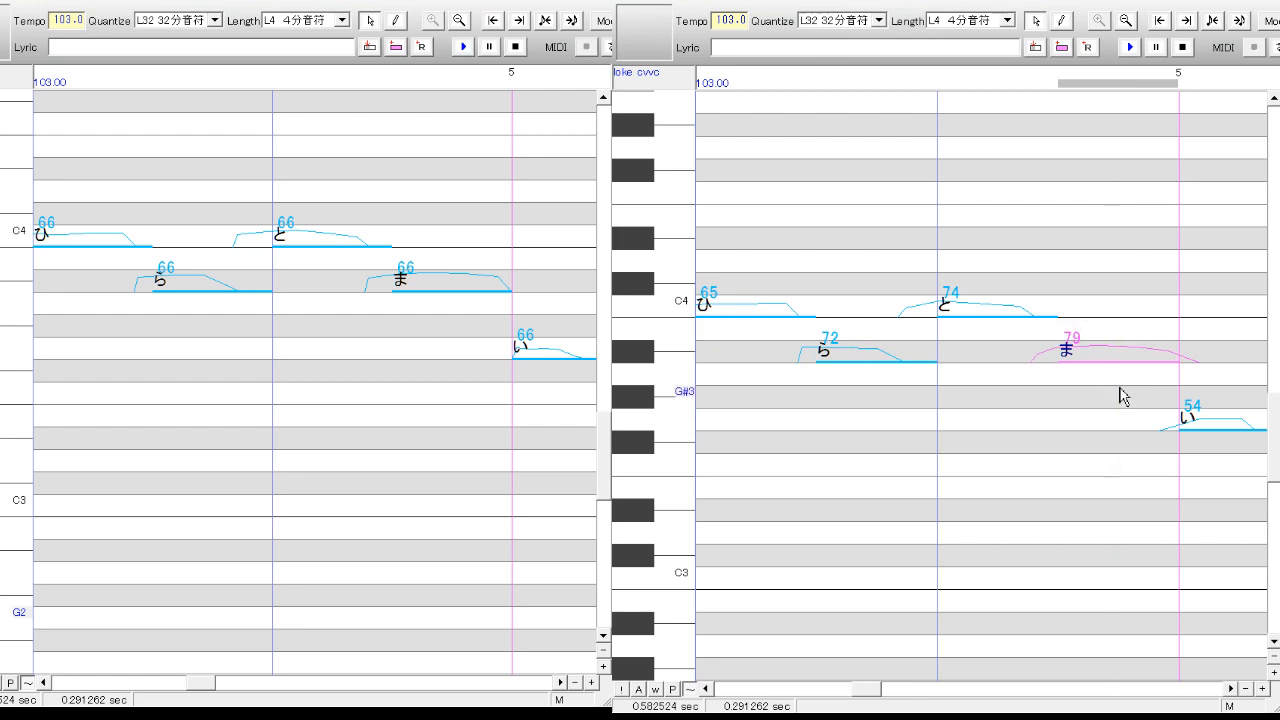
- Reshape the envelopes of the い note on G3 and the ち note on F3 at the start of measure 5, both sloping slightly down
click(560, 683)
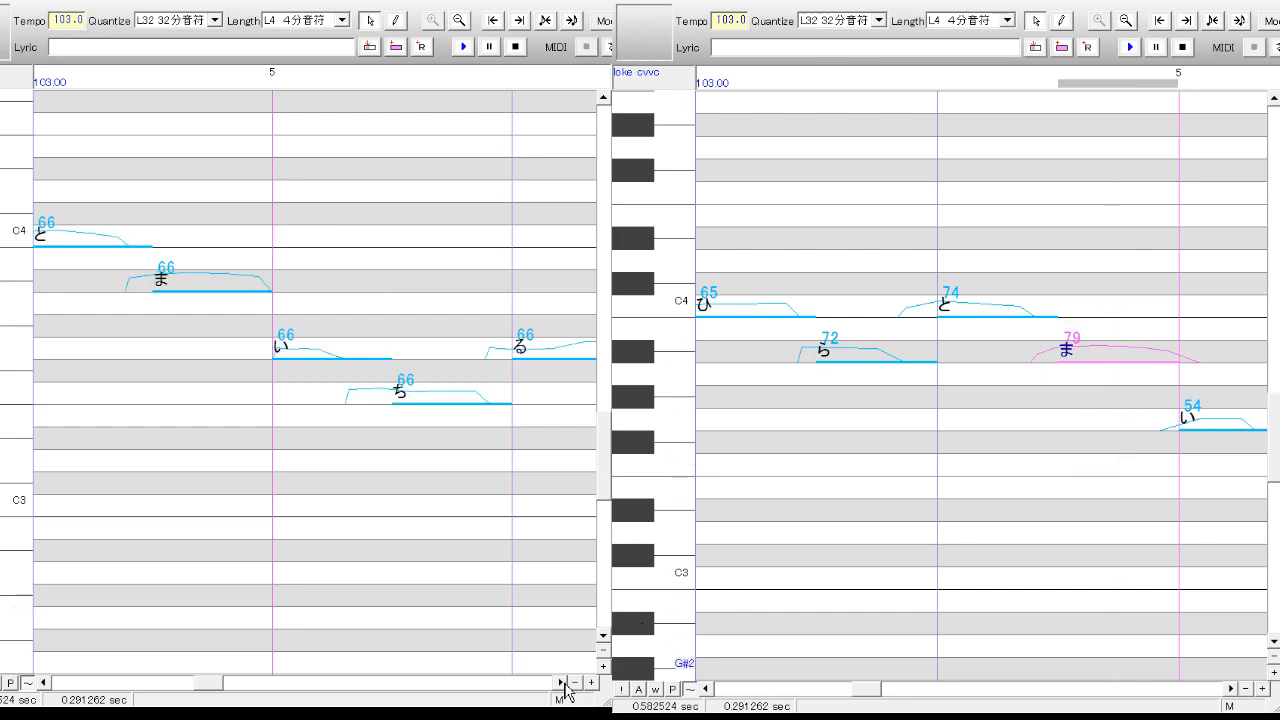
drag(1223, 466, 980, 477)
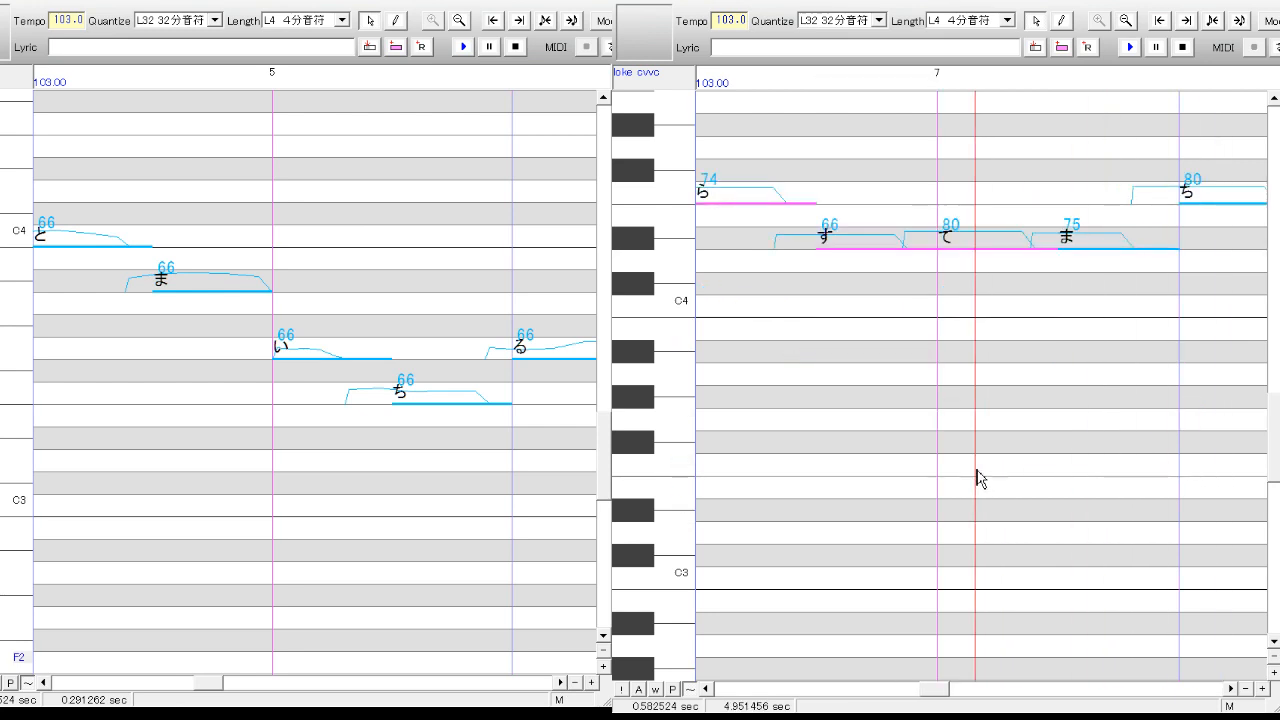
click(707, 689)
click(707, 689)
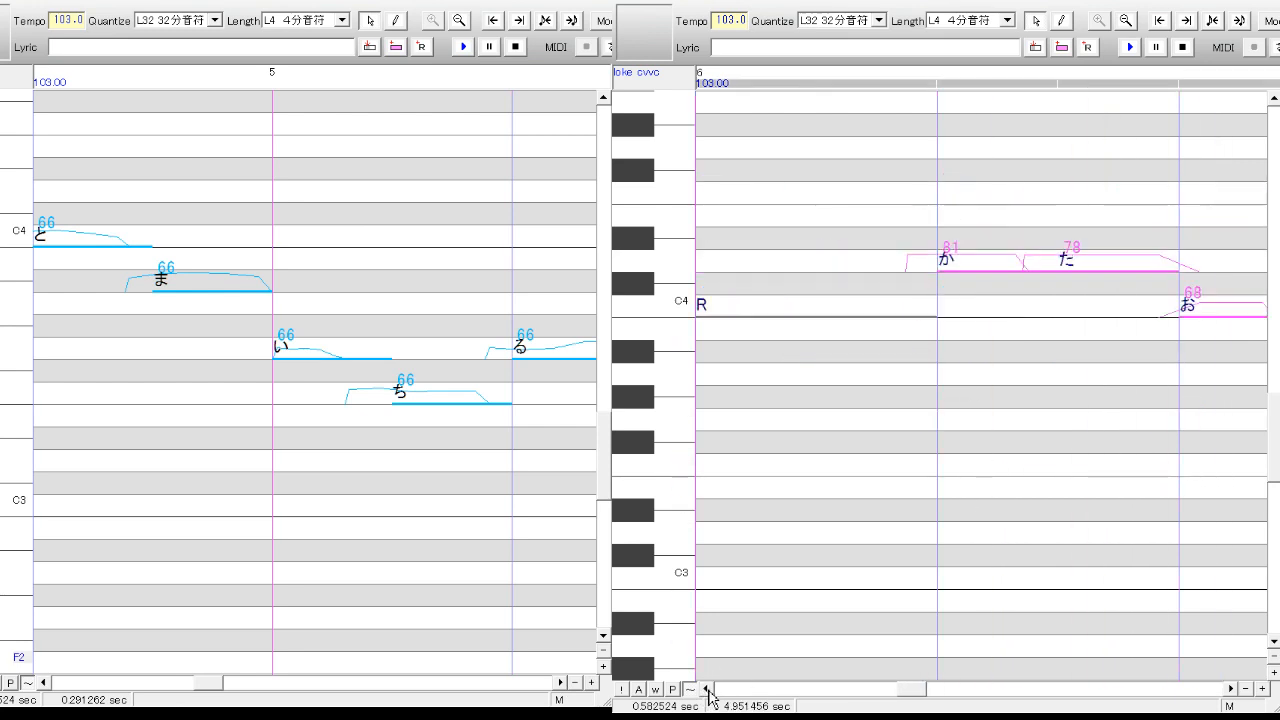
click(707, 689)
click(707, 689)
click(707, 689)
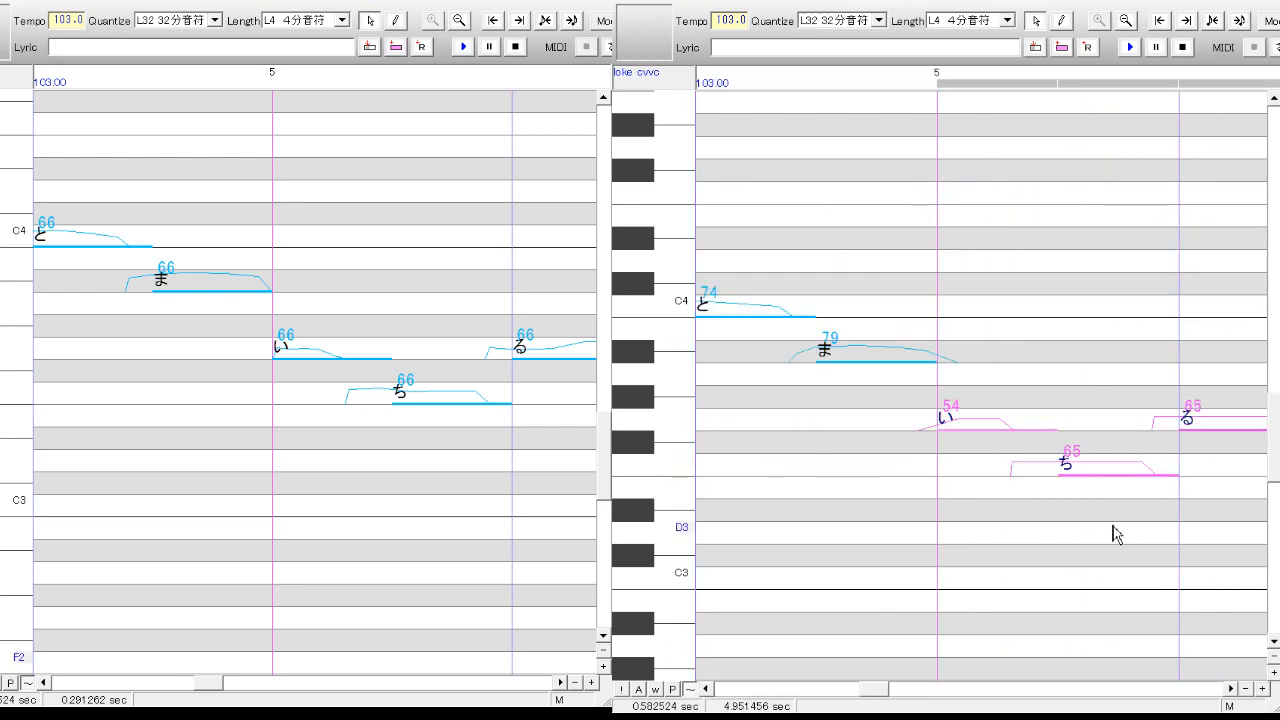
click(972, 531)
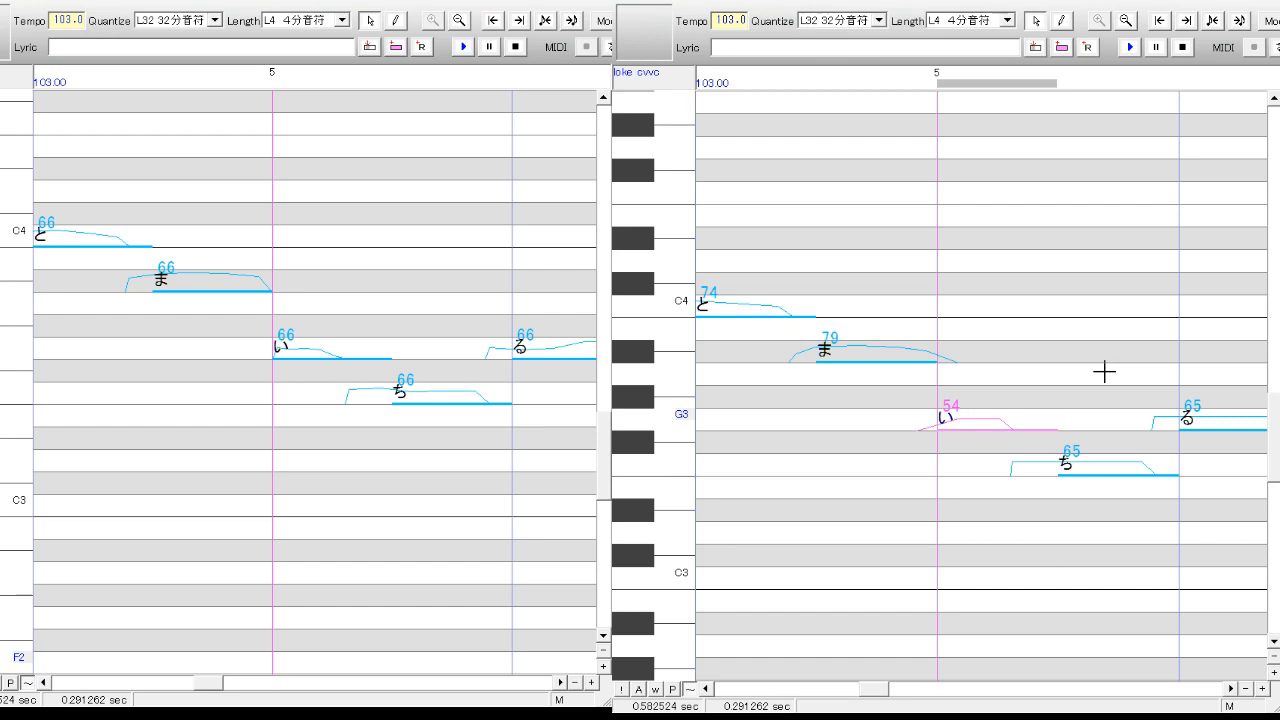
click(1089, 564)
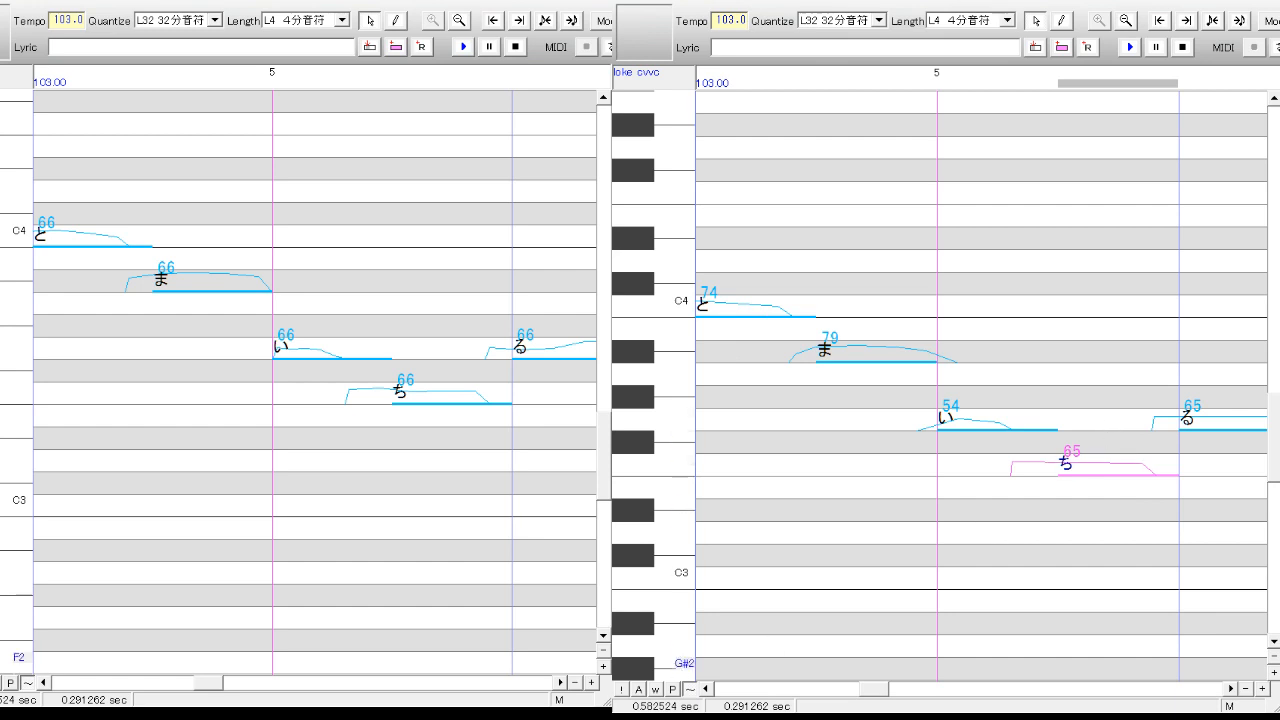
- Set the intensity of the る note on G3 in measure 5 to 85 and make its envelope rise towards the end
click(558, 682)
click(43, 682)
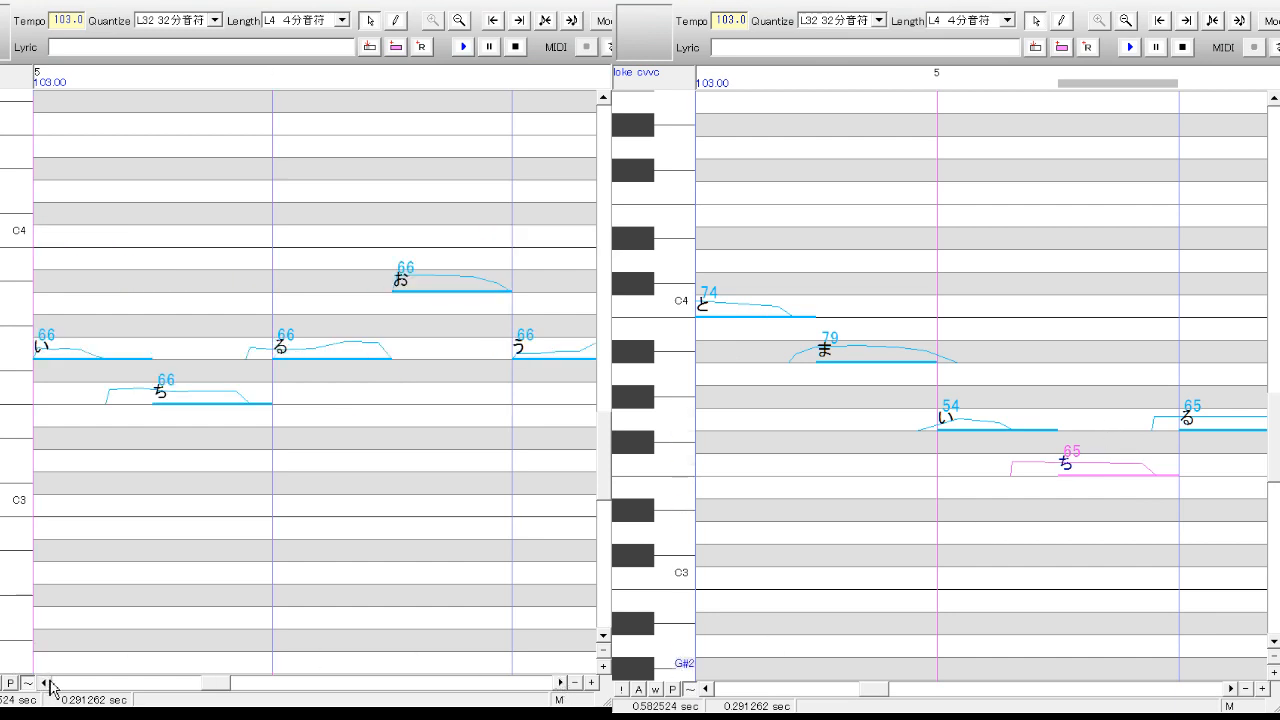
click(1231, 688)
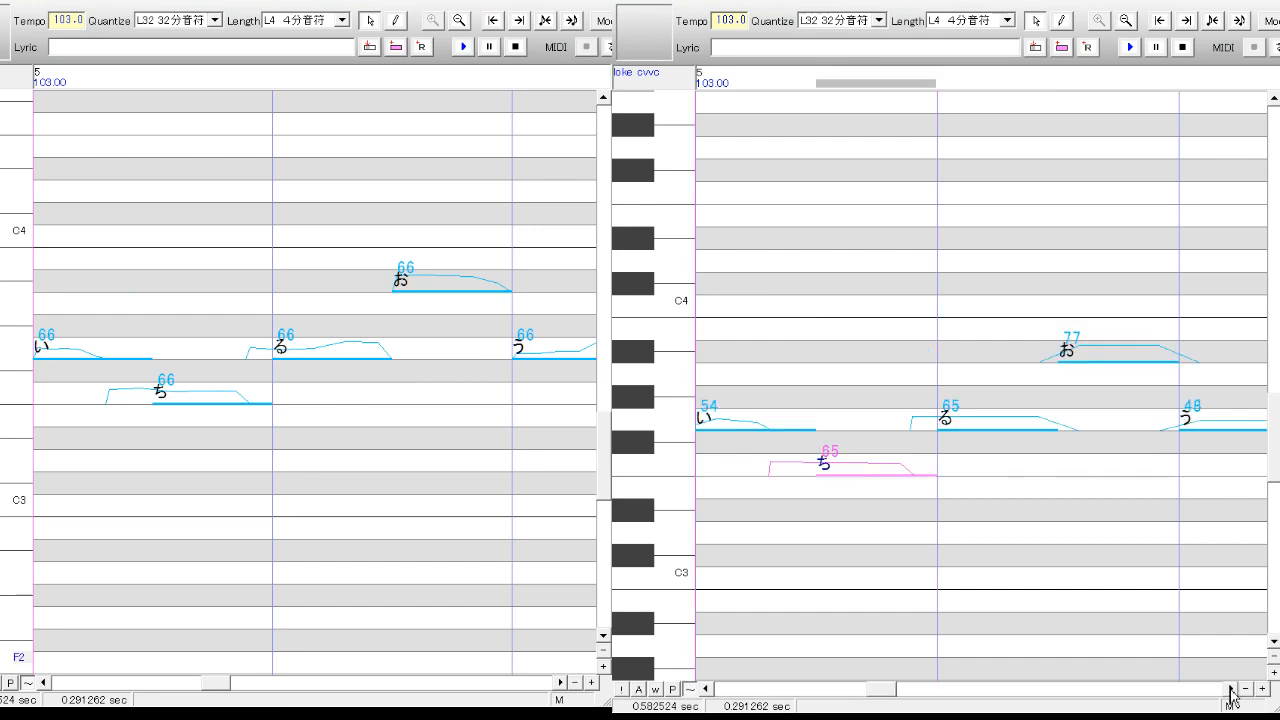
click(1003, 425)
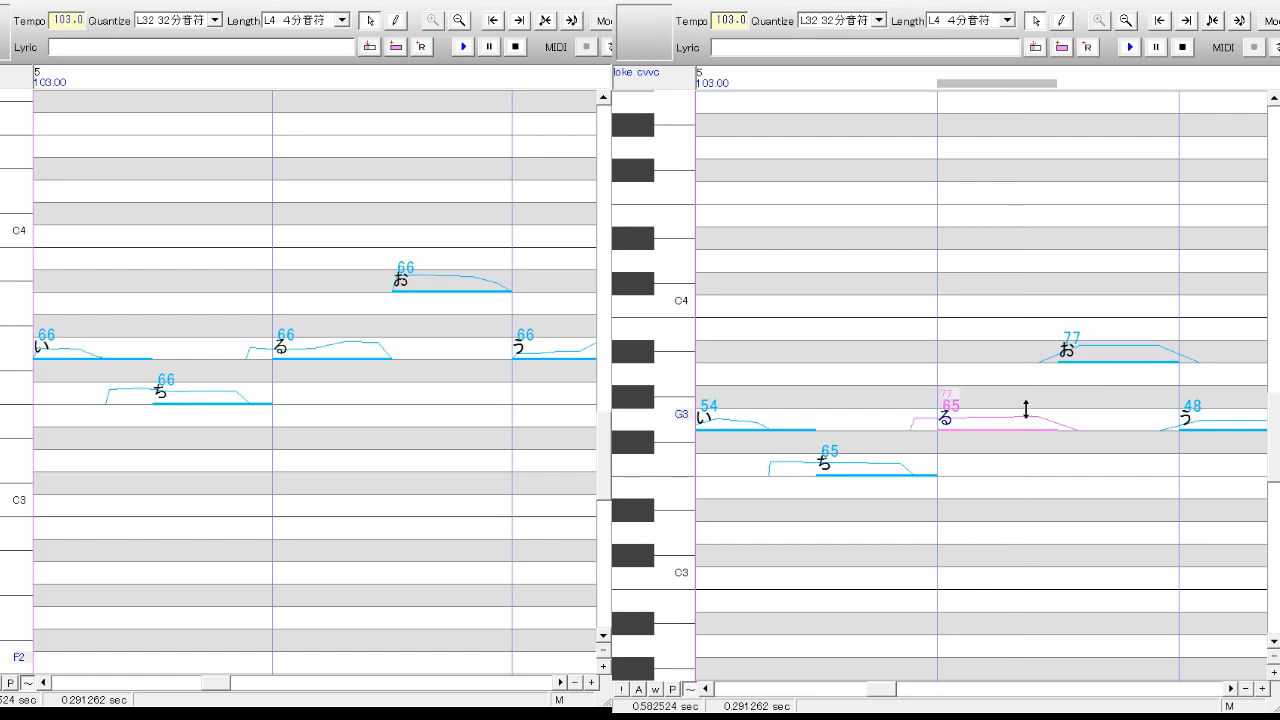
drag(1025, 410, 1032, 410)
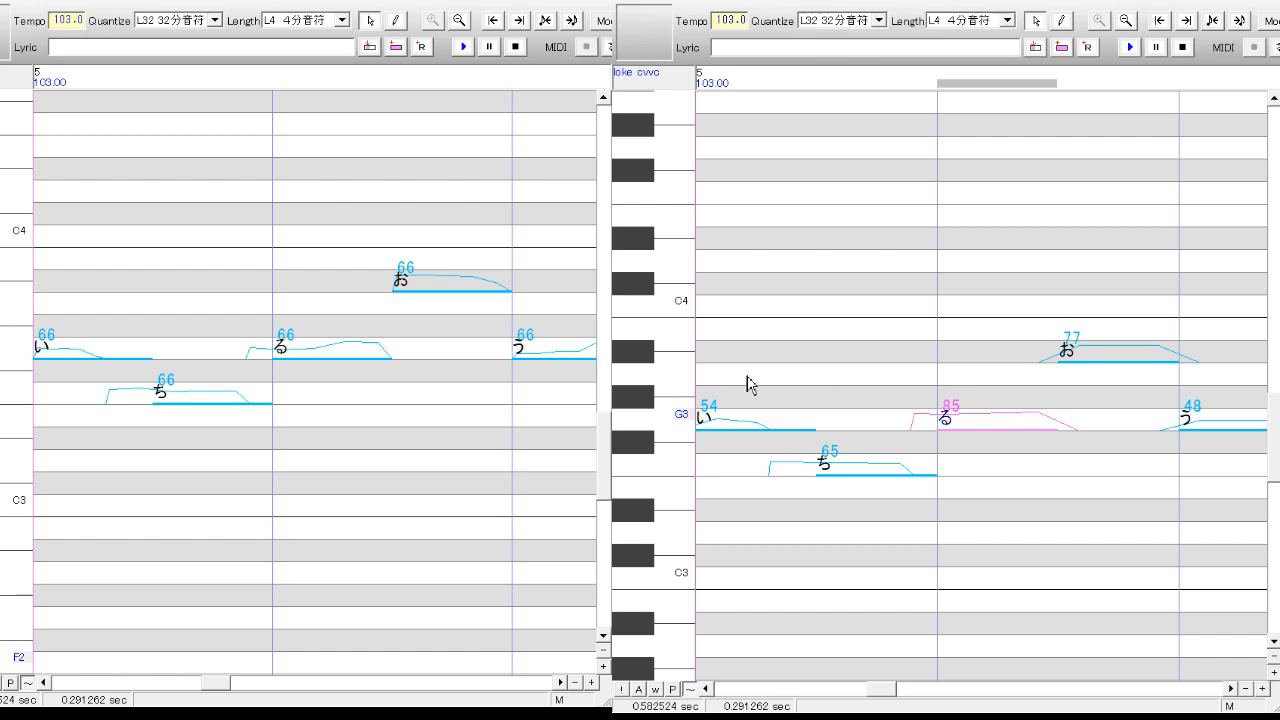
click(1072, 429)
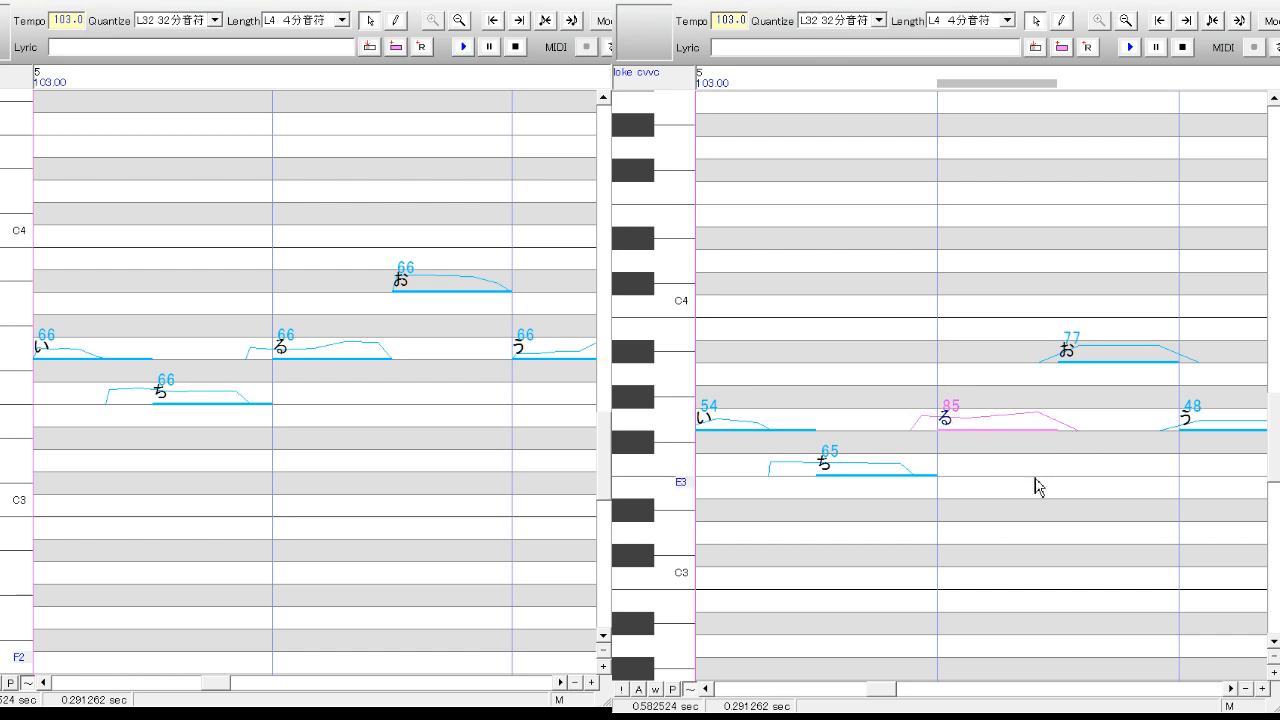
key(space)
click(928, 405)
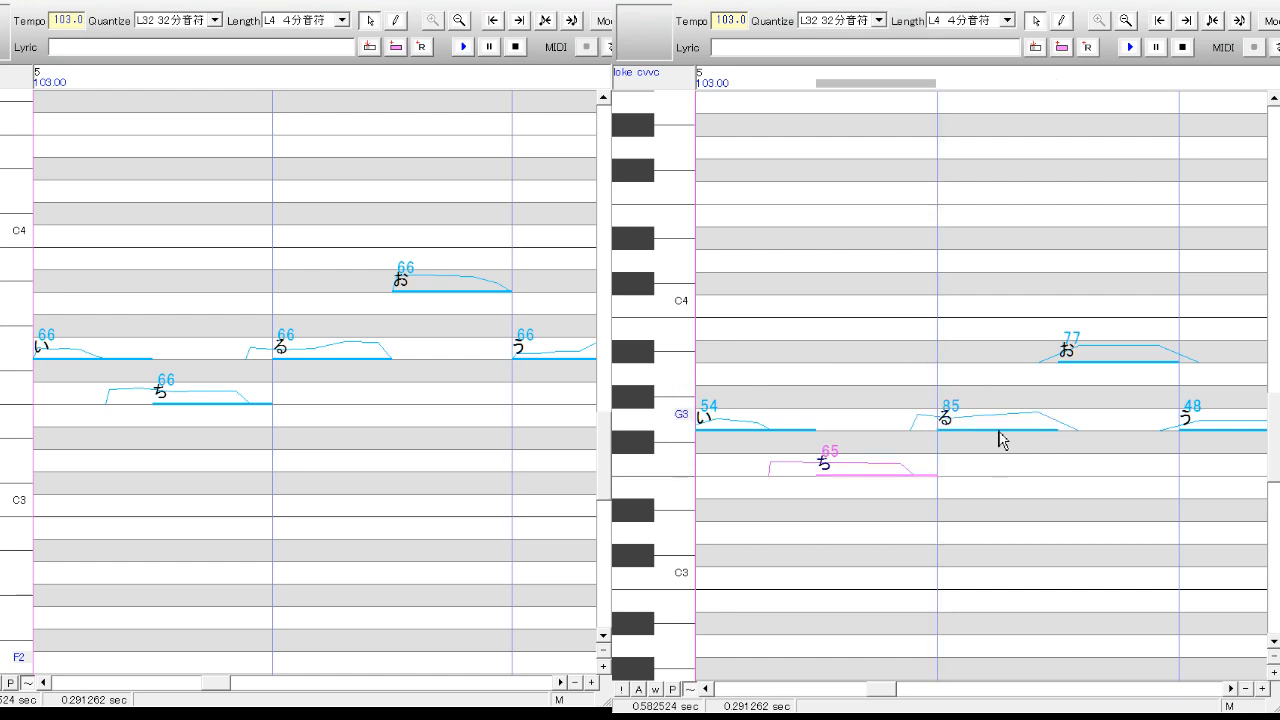
click(998, 429)
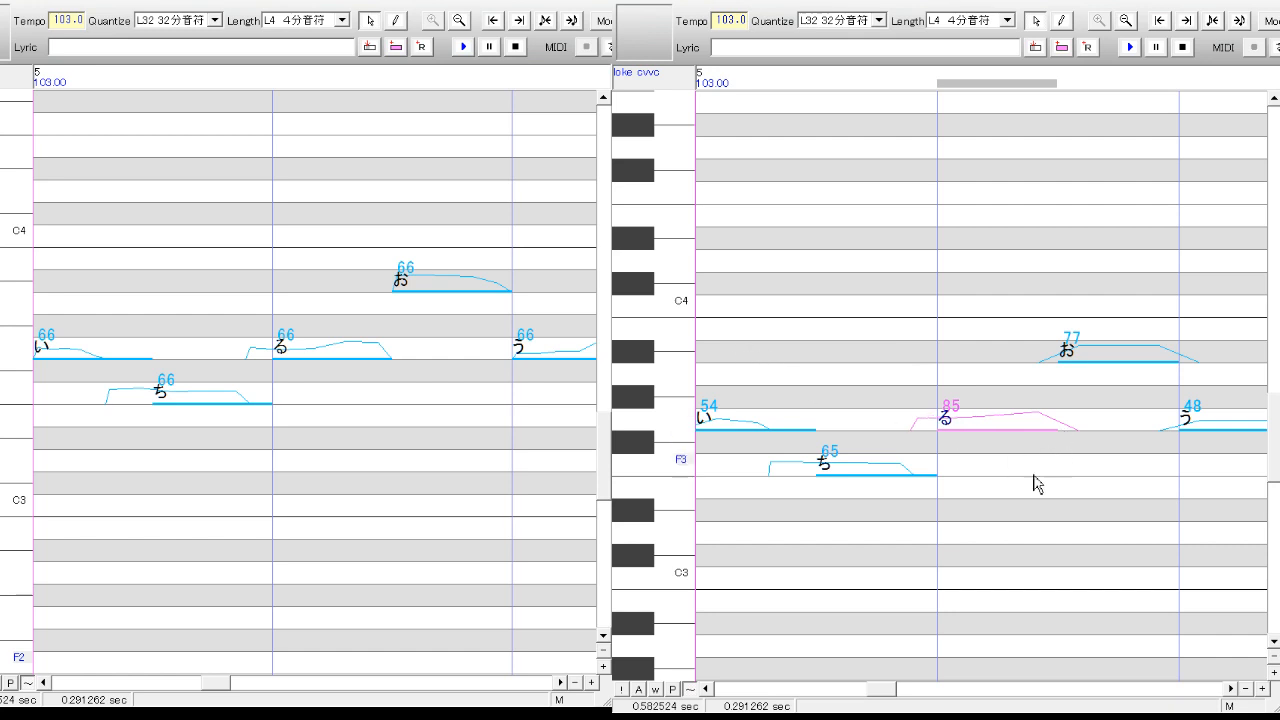
- Slope the お note's envelope on A#3 downward, and set the う note on G3 to intensity 60 with an envelope peaking near its end
click(1130, 356)
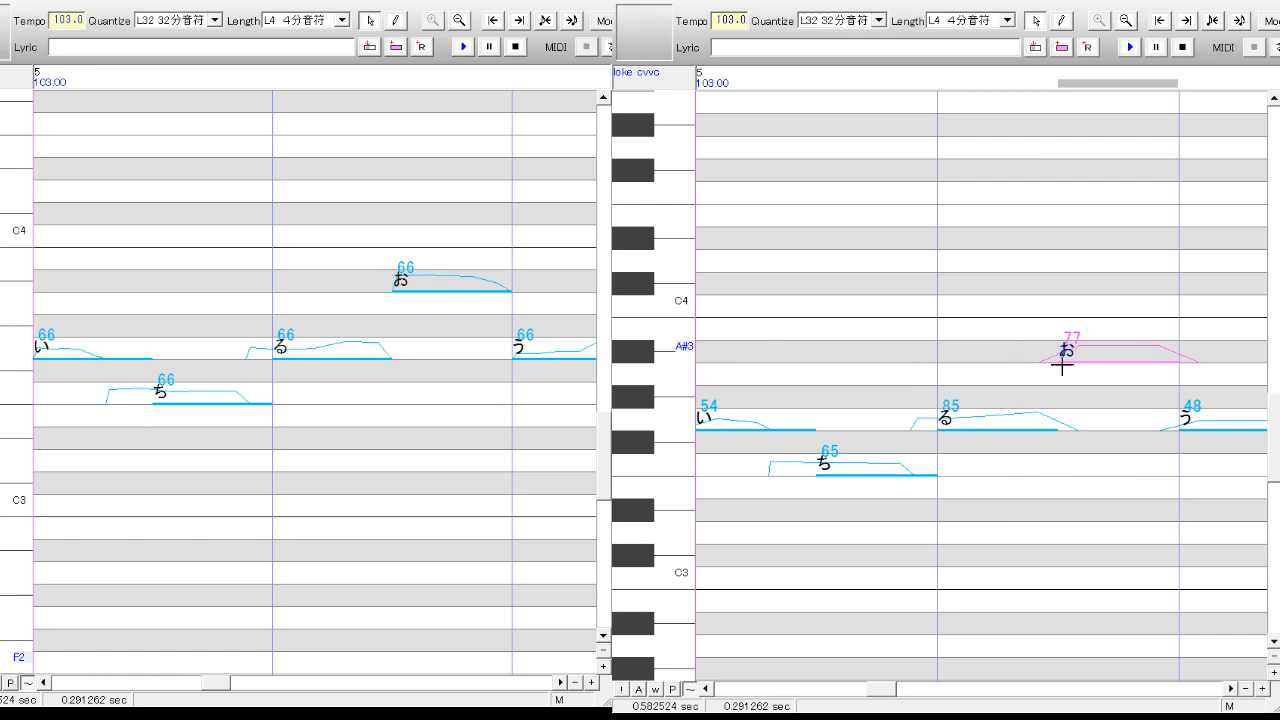
drag(884, 689, 894, 690)
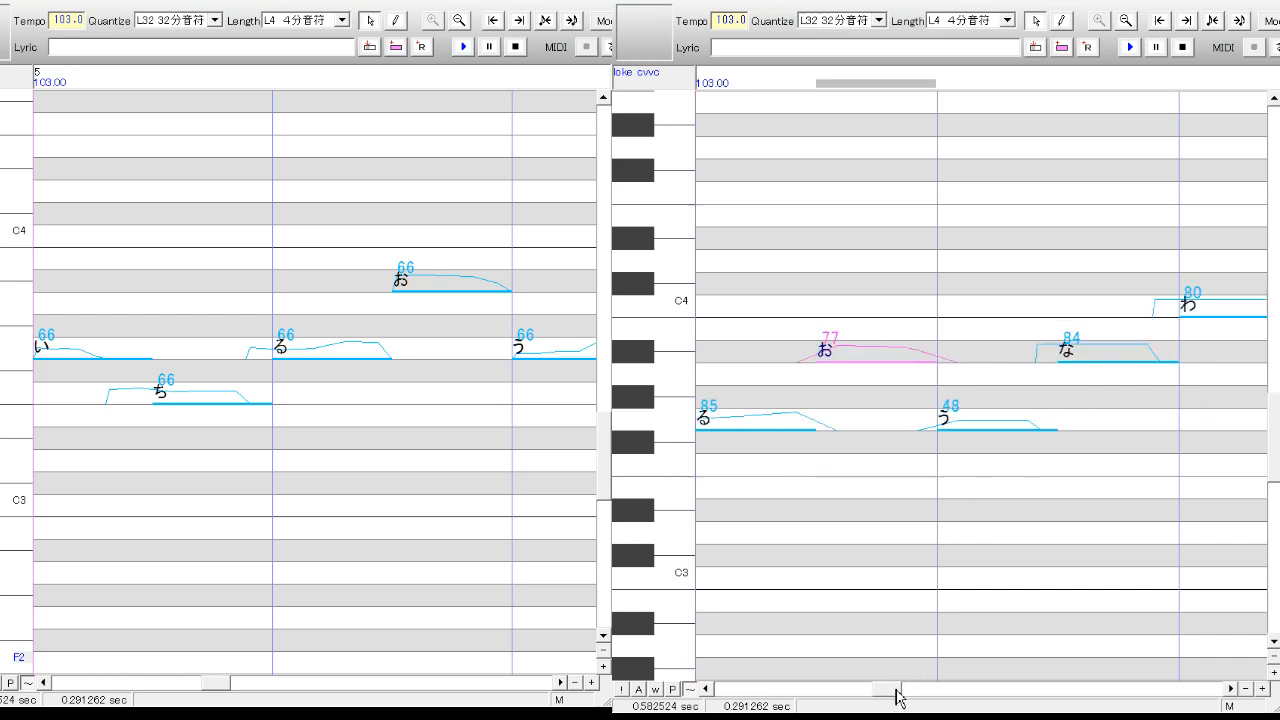
click(1026, 425)
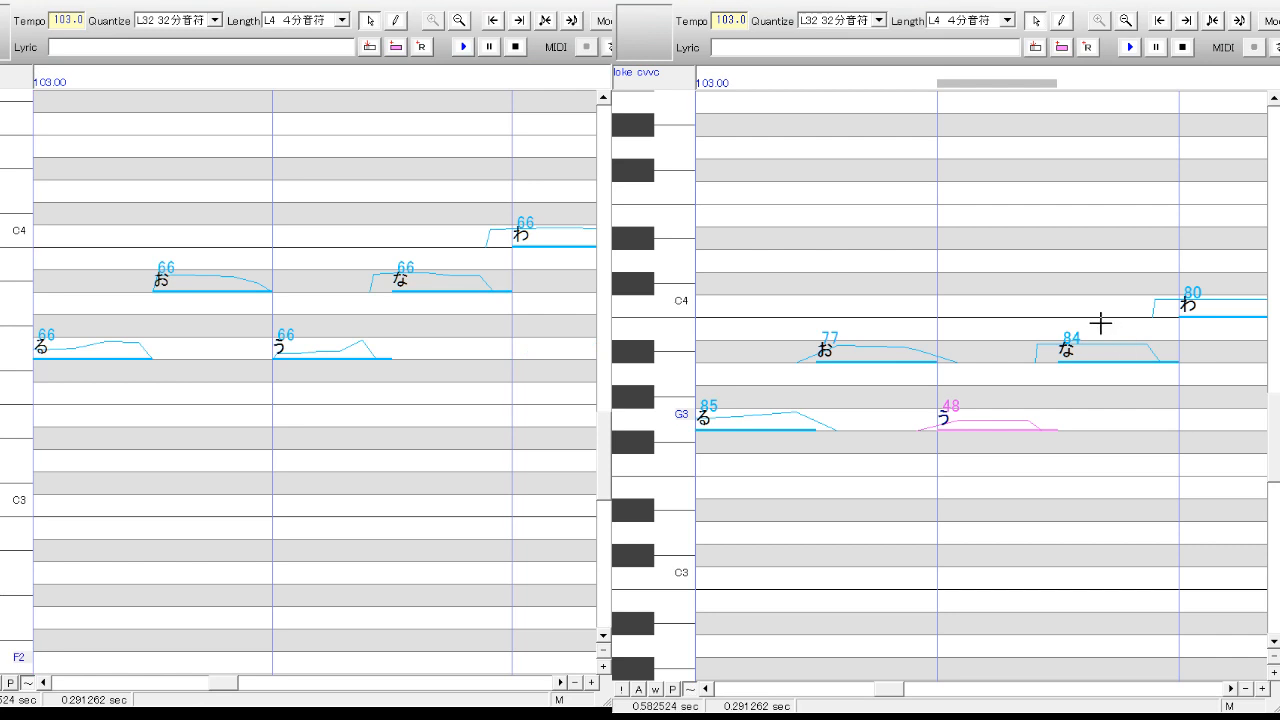
click(1076, 421)
drag(1014, 426, 1017, 414)
- Select the お and う notes in measure 5 together and play them back
drag(1013, 405, 903, 475)
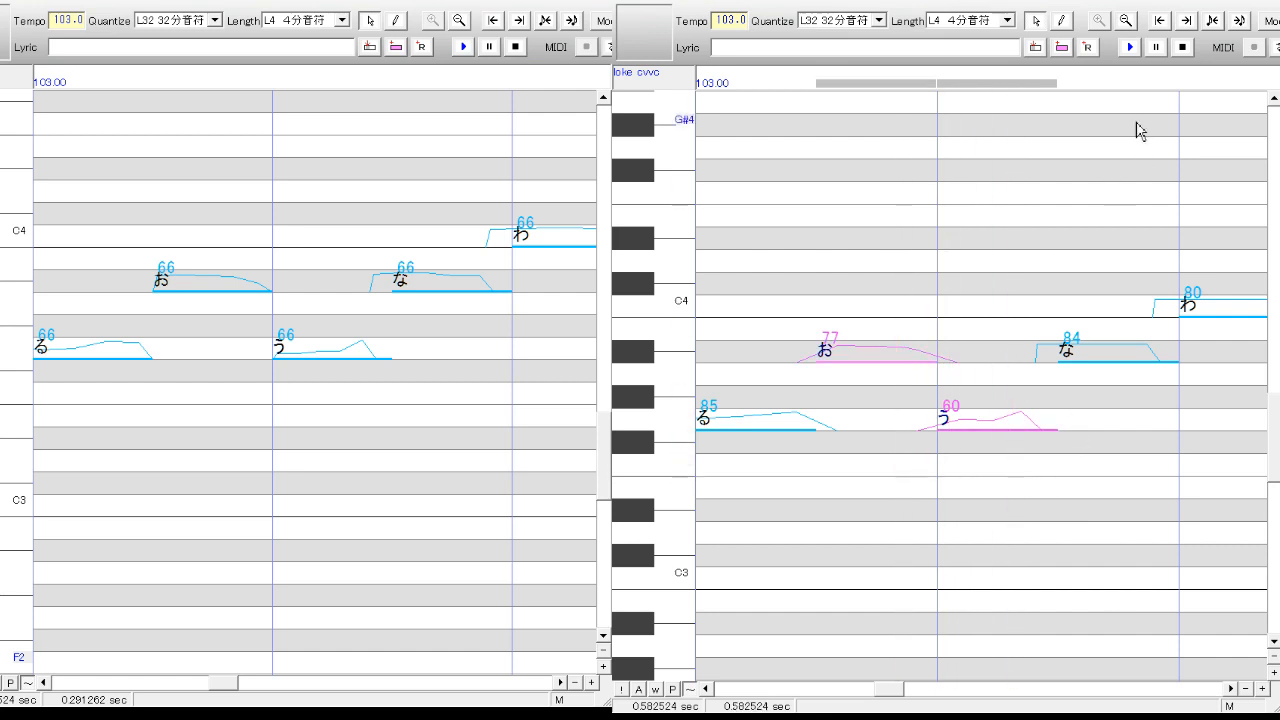
click(1129, 47)
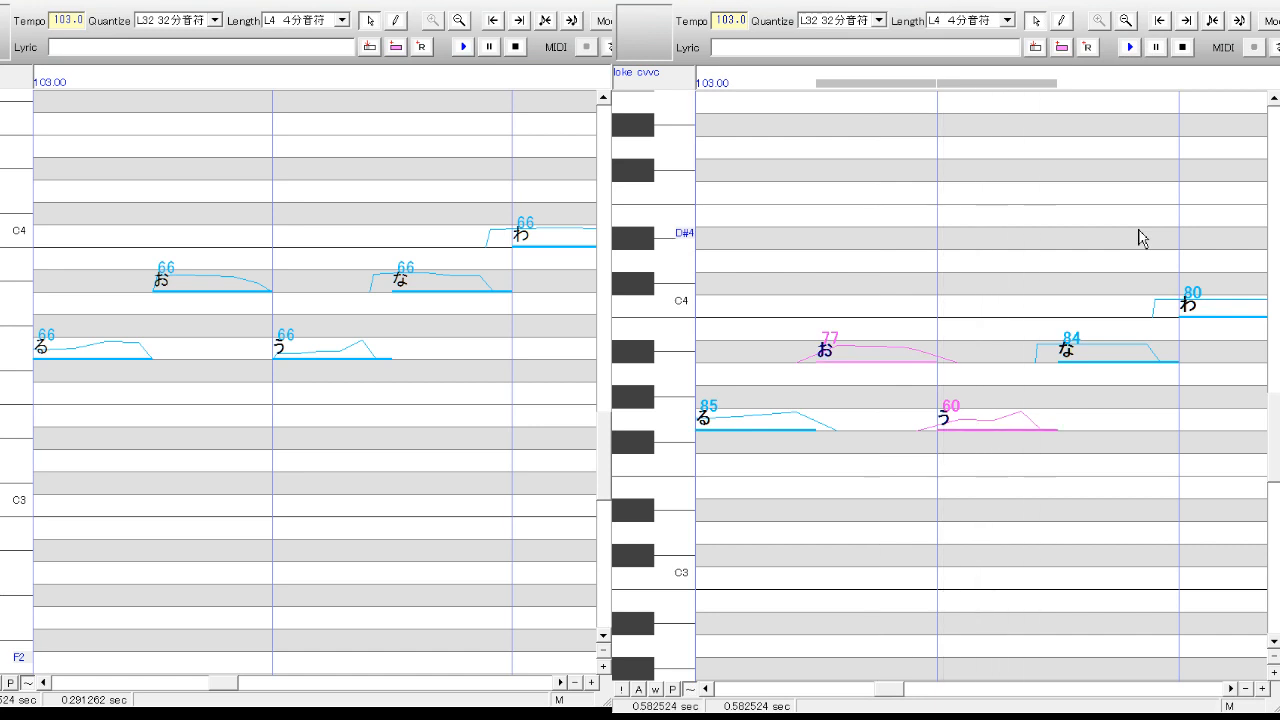
click(1128, 48)
- Switch the voicebank to normal and play back the same お and う notes
drag(1019, 482, 886, 467)
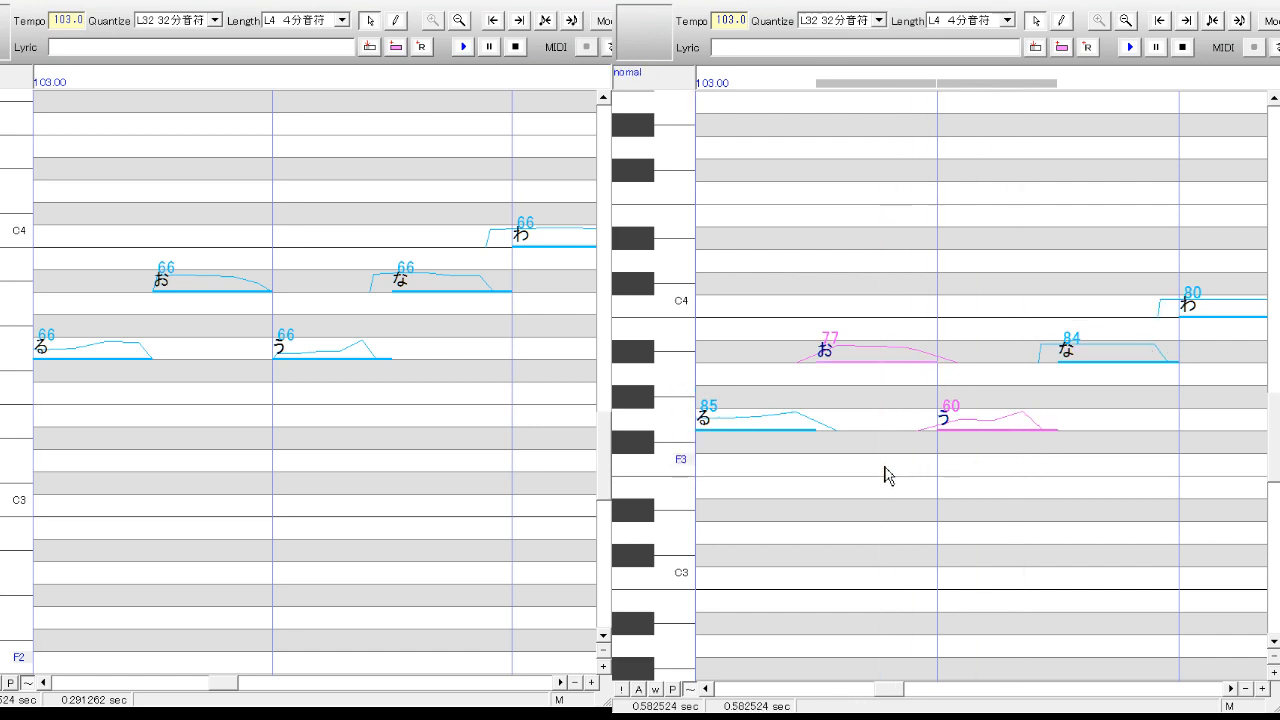
click(1129, 47)
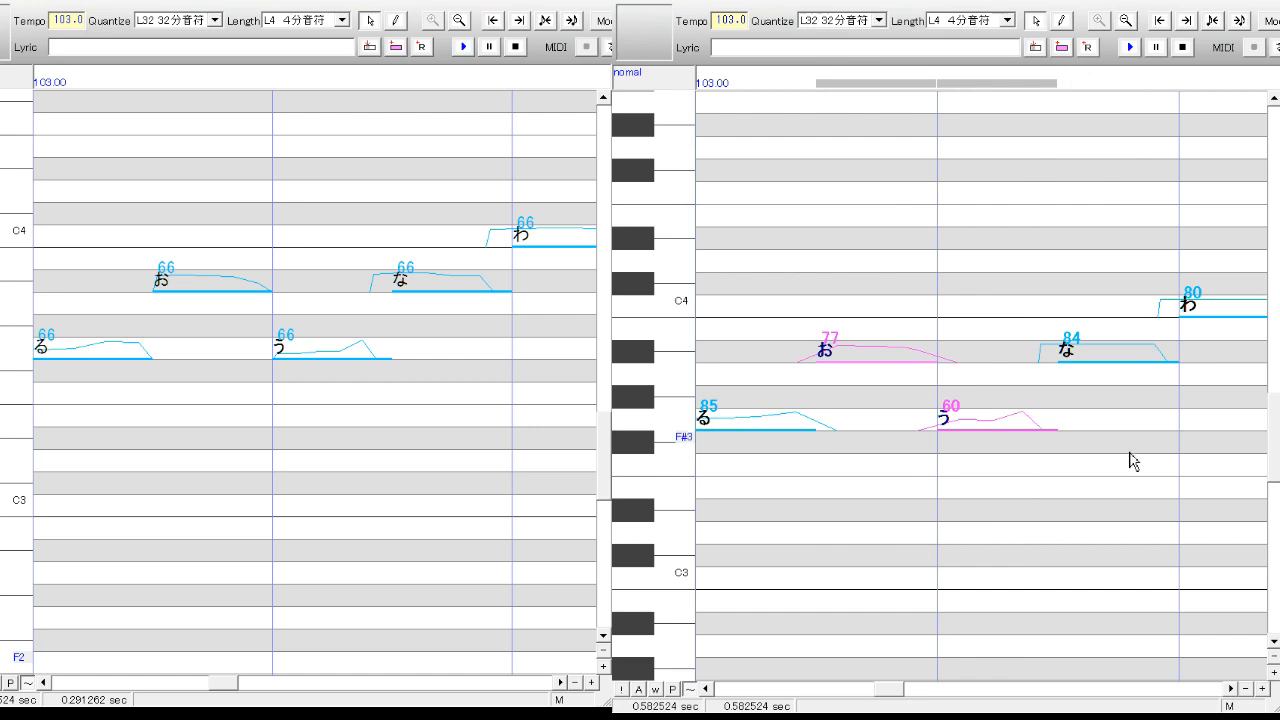
- Reshape the volume envelope of the な note just before measure 6 to follow the reference version, and compare the following わ note
click(1088, 358)
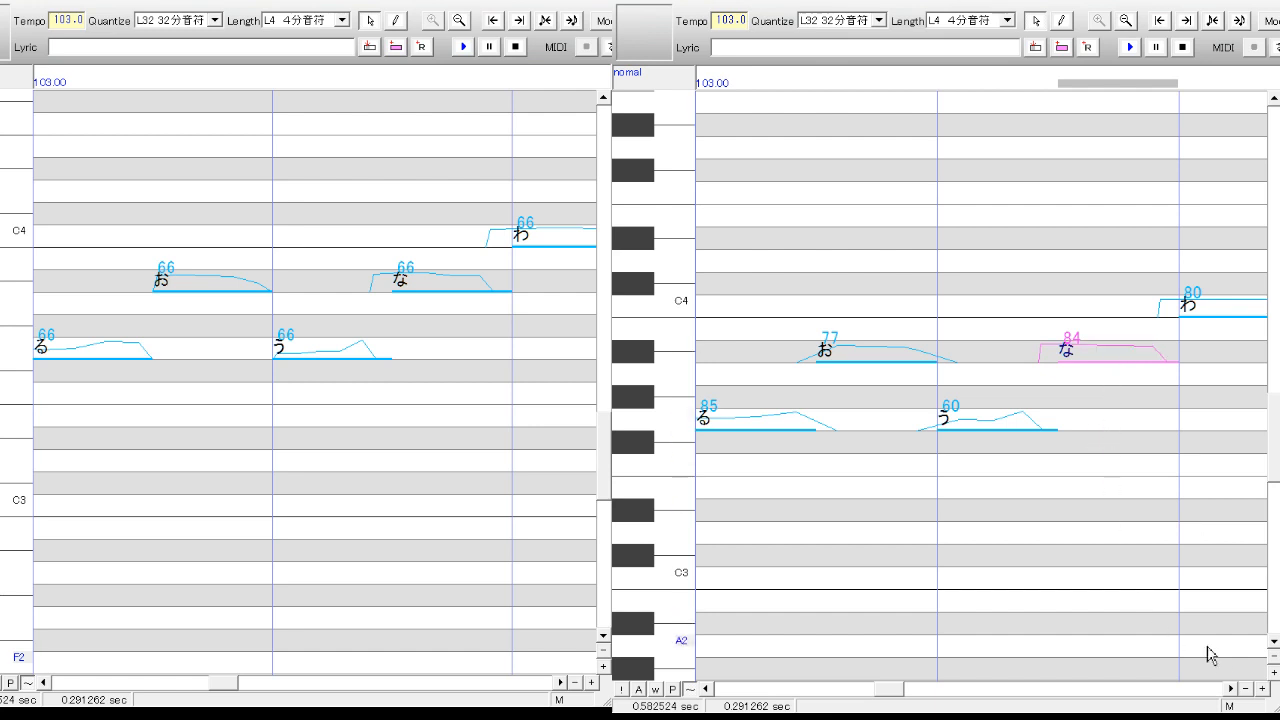
click(1231, 688)
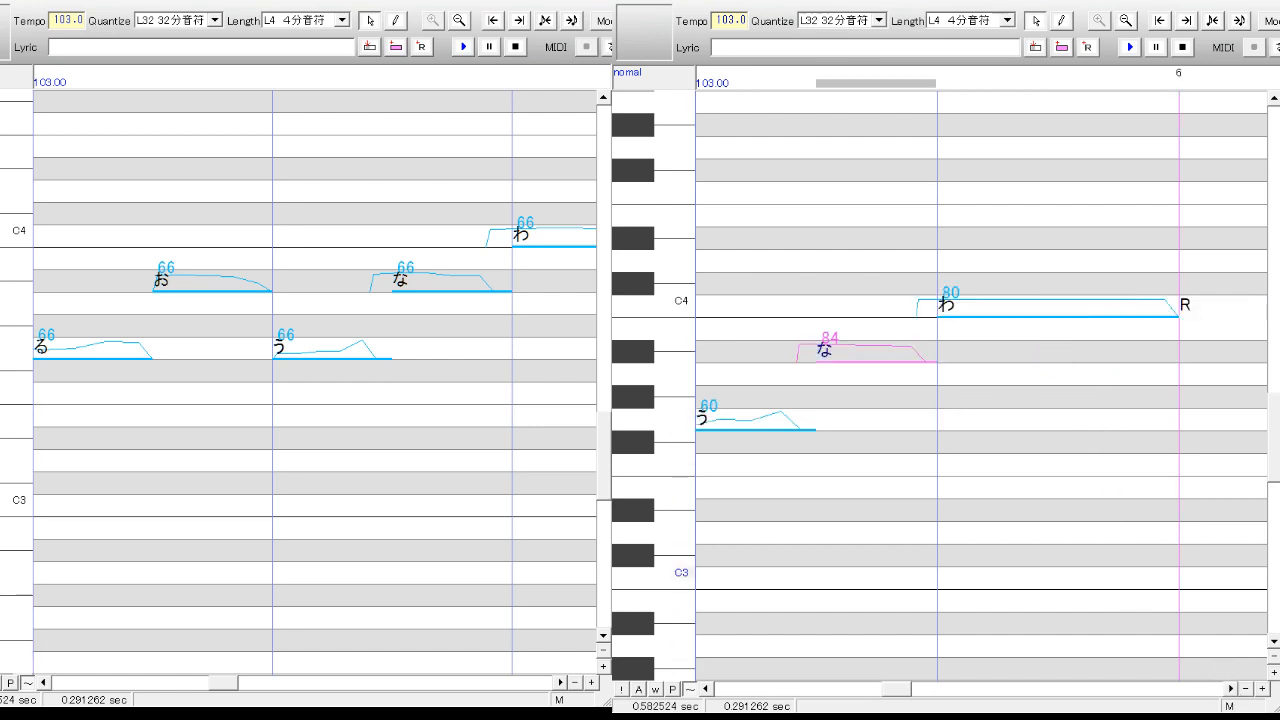
click(561, 684)
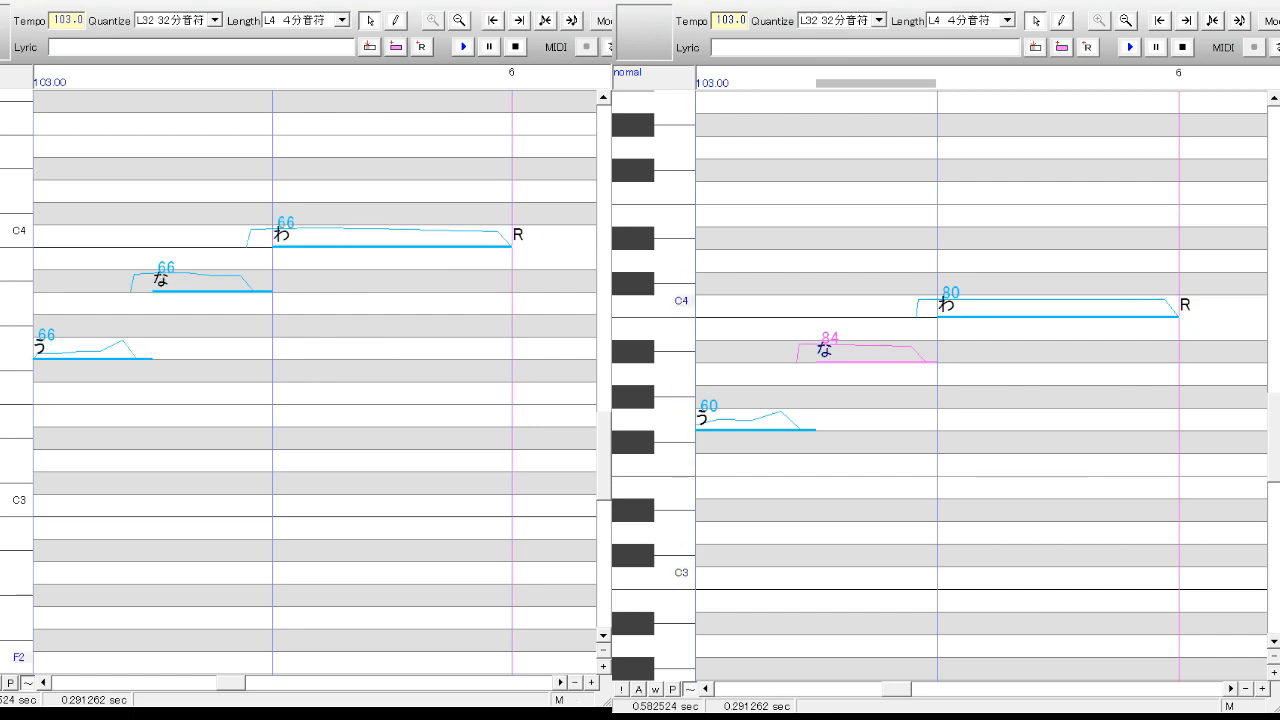
click(1076, 318)
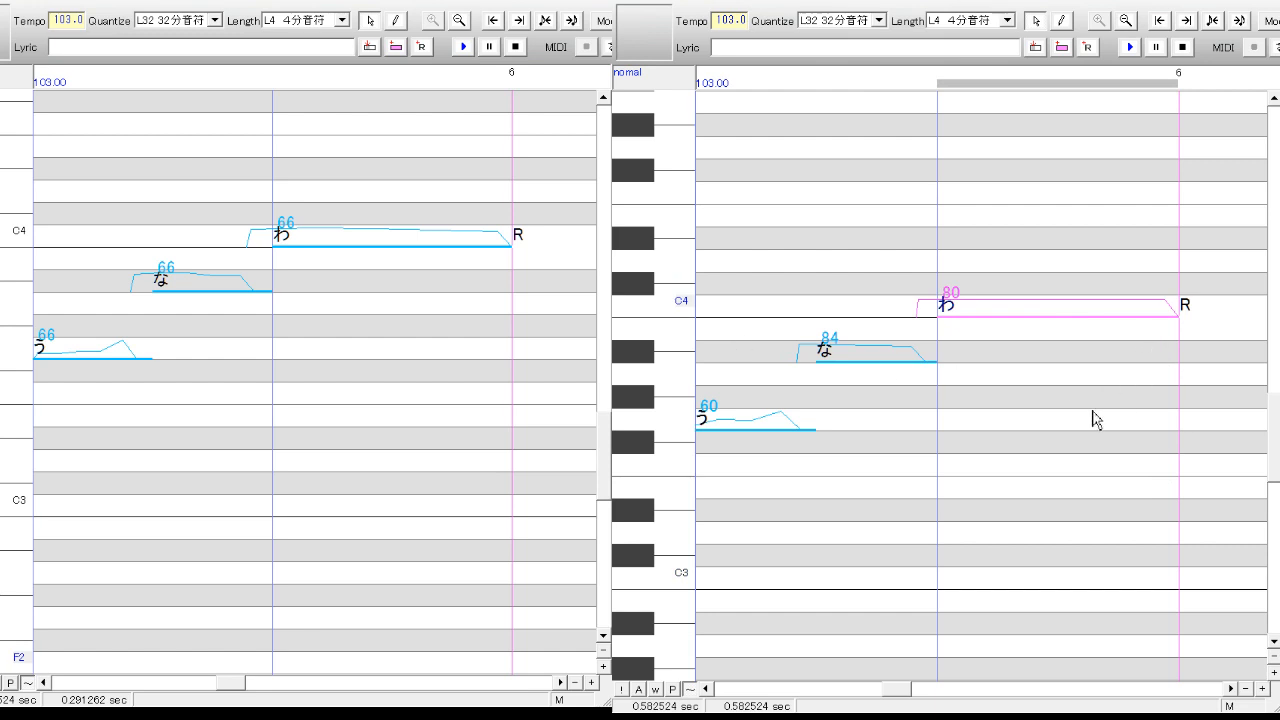
- Reshape the volume envelopes of the か, た, お and さ notes in measure 6 to follow the reference version
click(918, 697)
drag(915, 689, 917, 699)
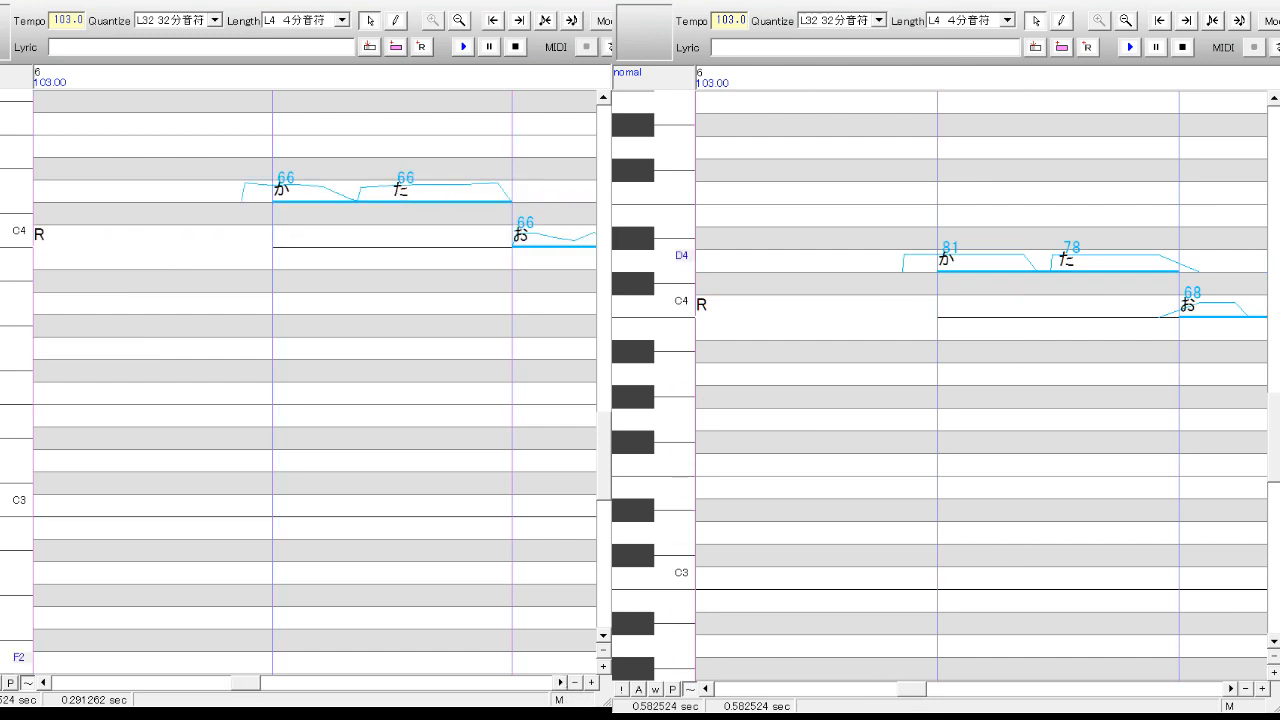
click(1023, 275)
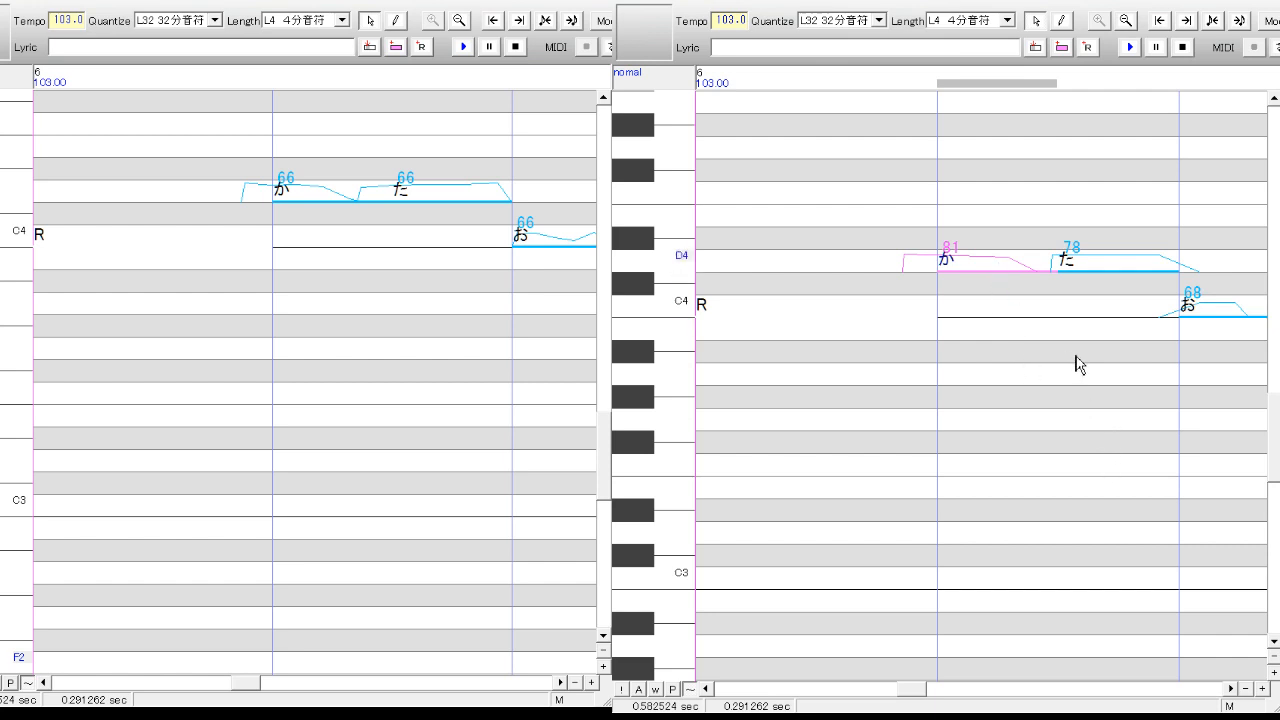
click(1127, 263)
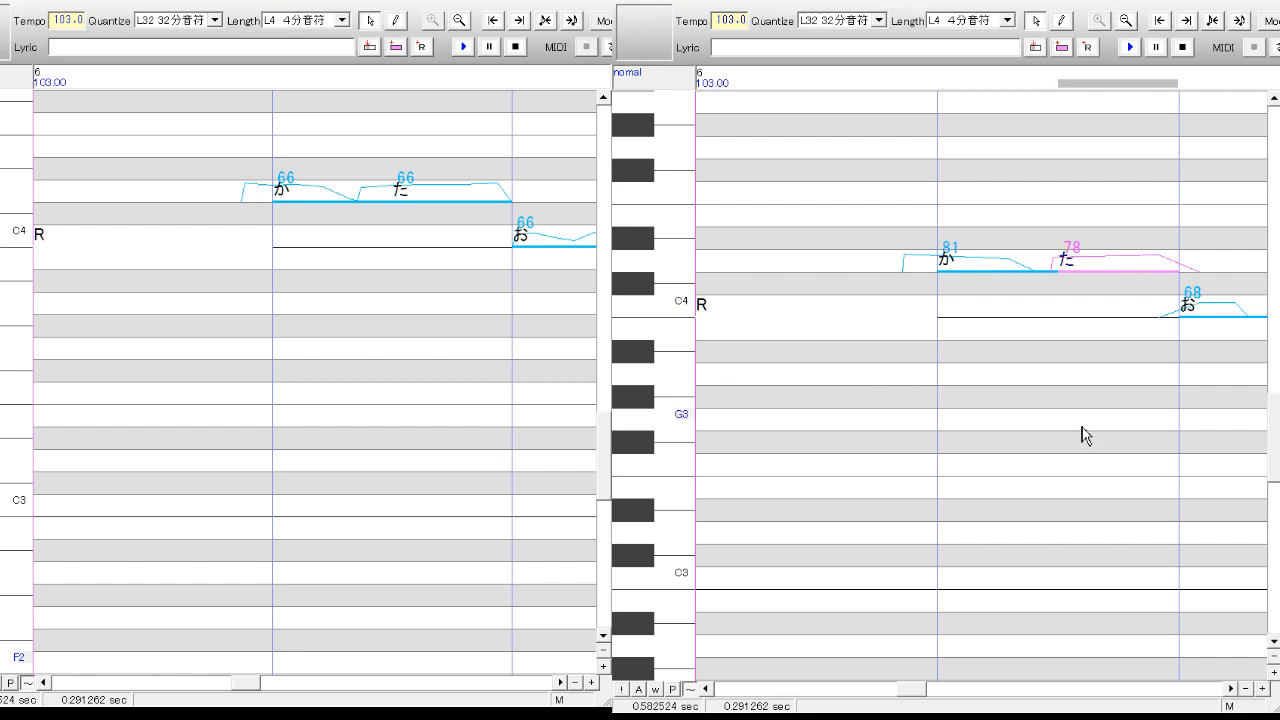
drag(905, 689, 934, 697)
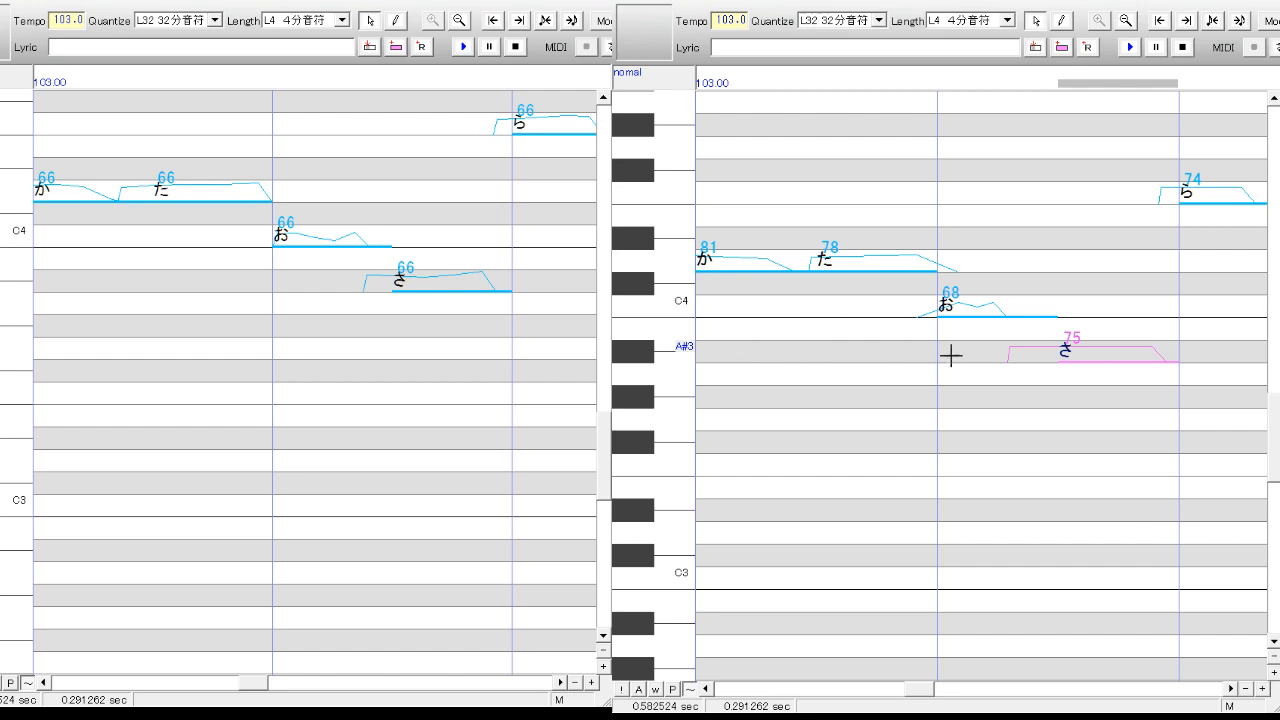
click(1083, 422)
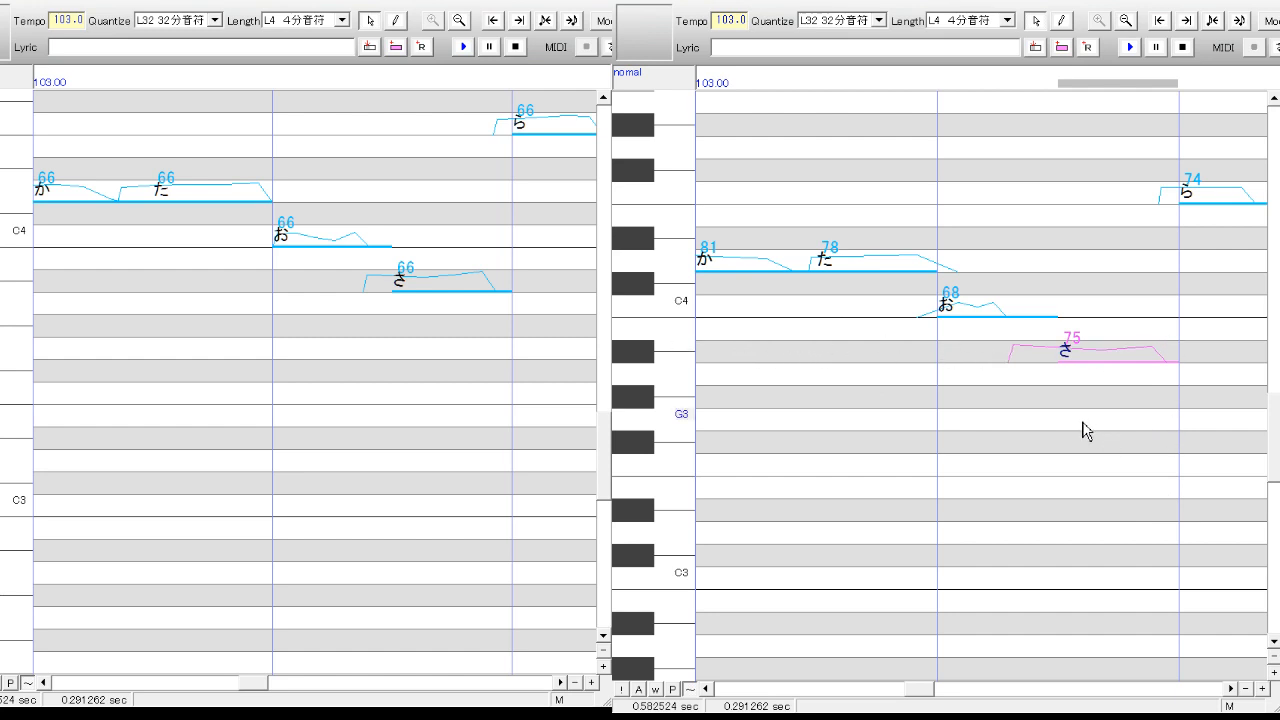
- Match the volume envelopes of the ら and す notes at the end of measure 6 to the reference version
click(1232, 682)
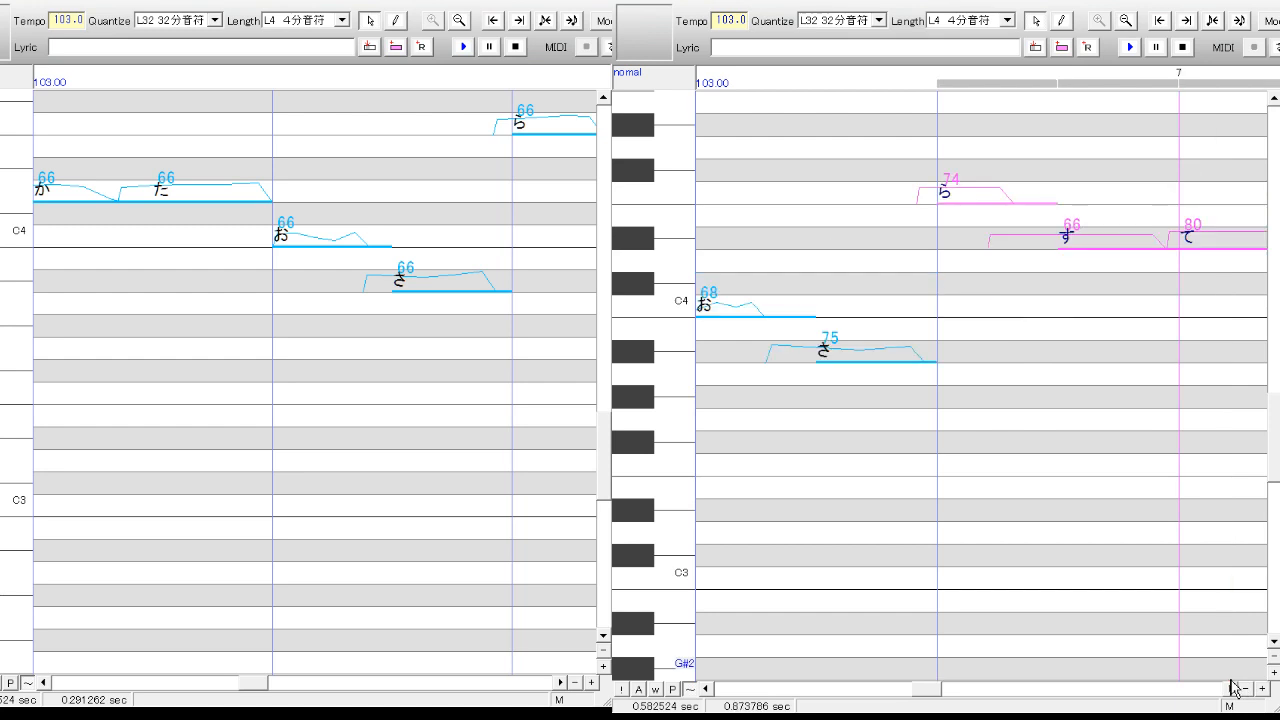
click(1232, 688)
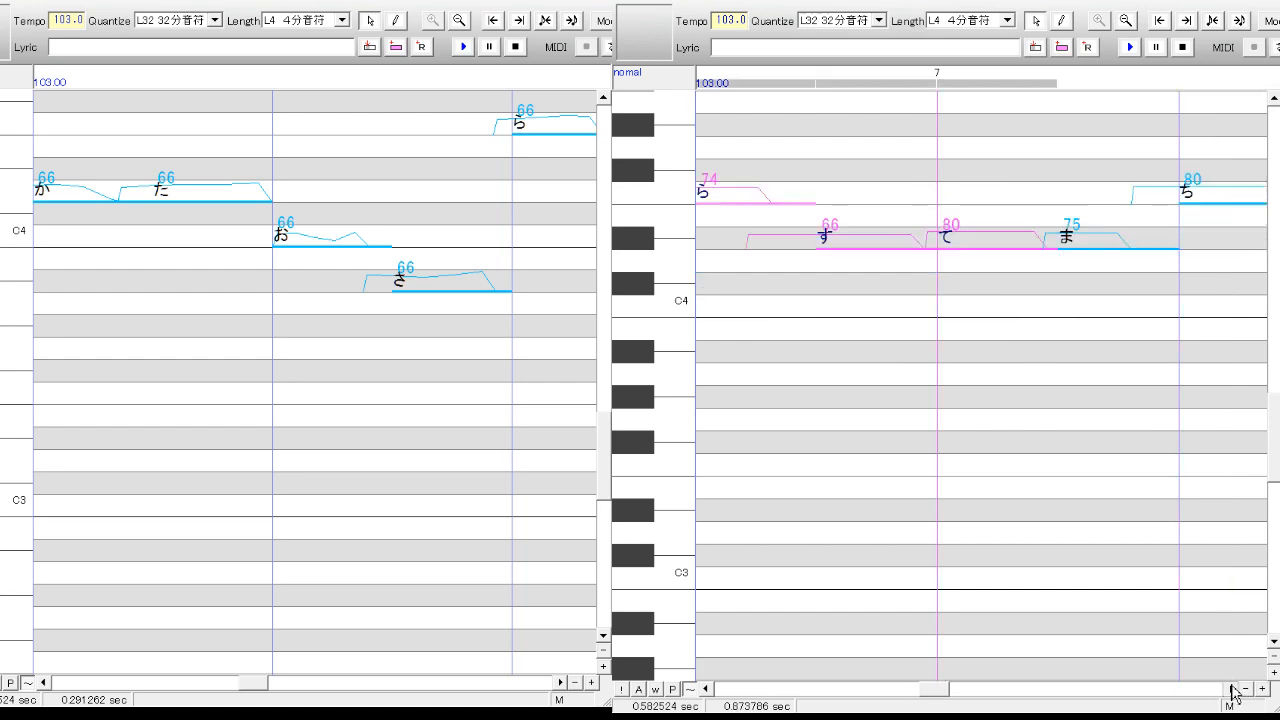
click(705, 688)
click(561, 682)
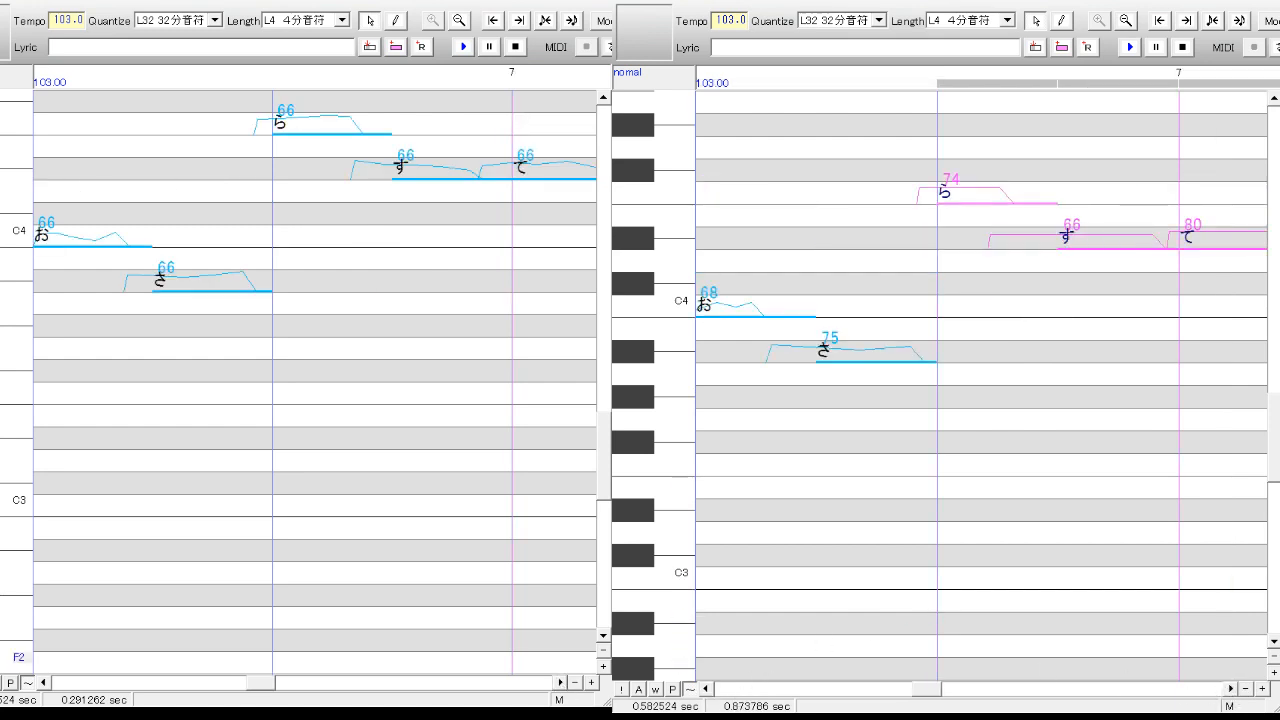
click(963, 194)
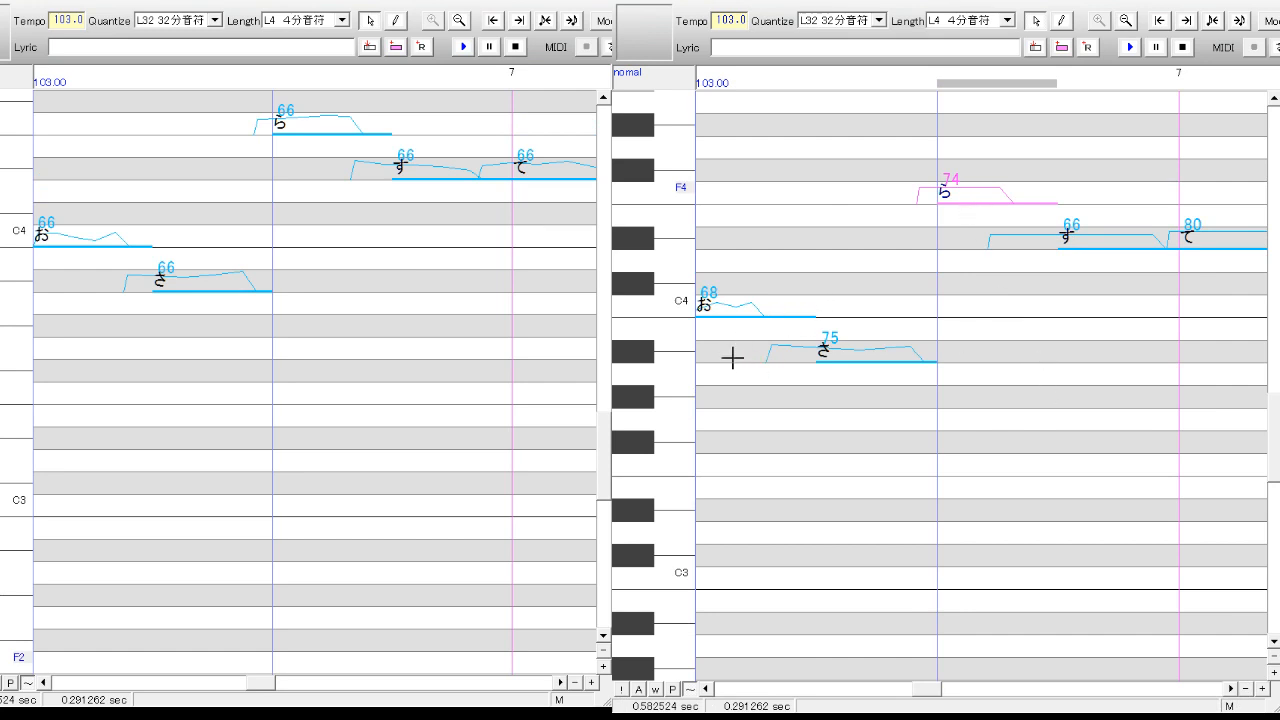
click(1082, 250)
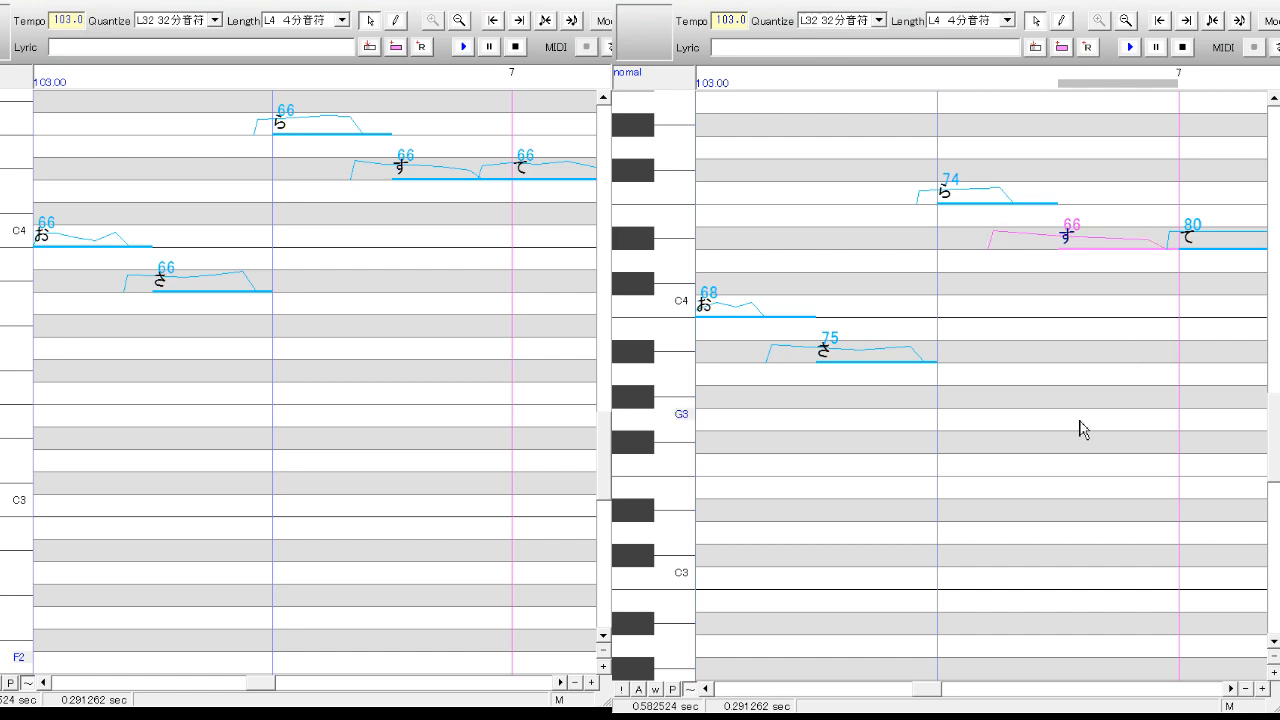
- Adjust the volume envelopes of the て and ま notes at the start of measure 7 to match the reference
drag(930, 686, 938, 686)
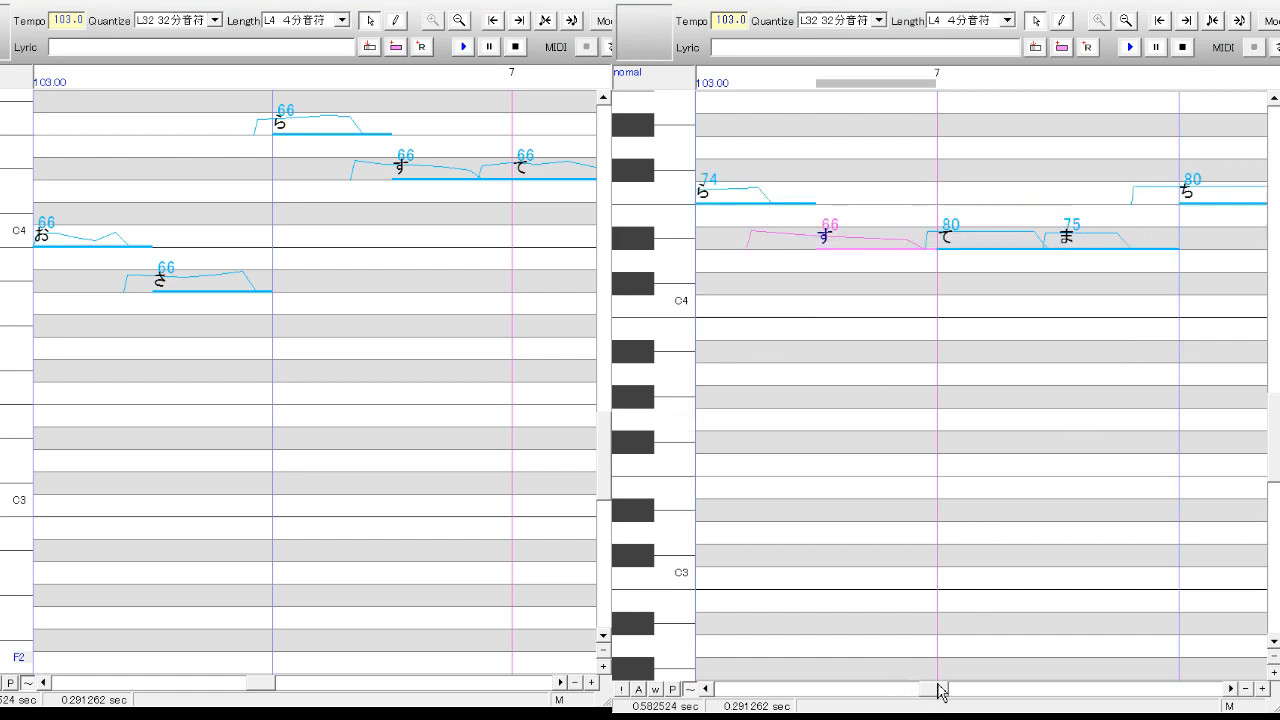
click(563, 683)
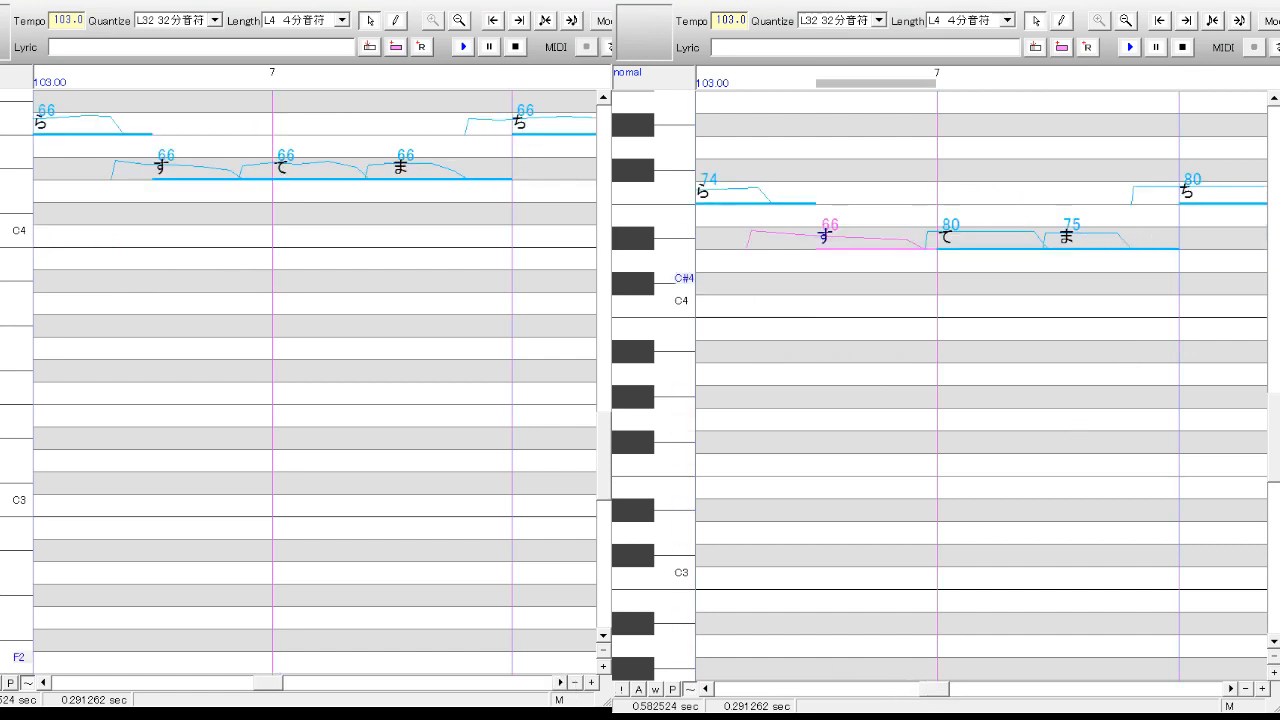
click(995, 240)
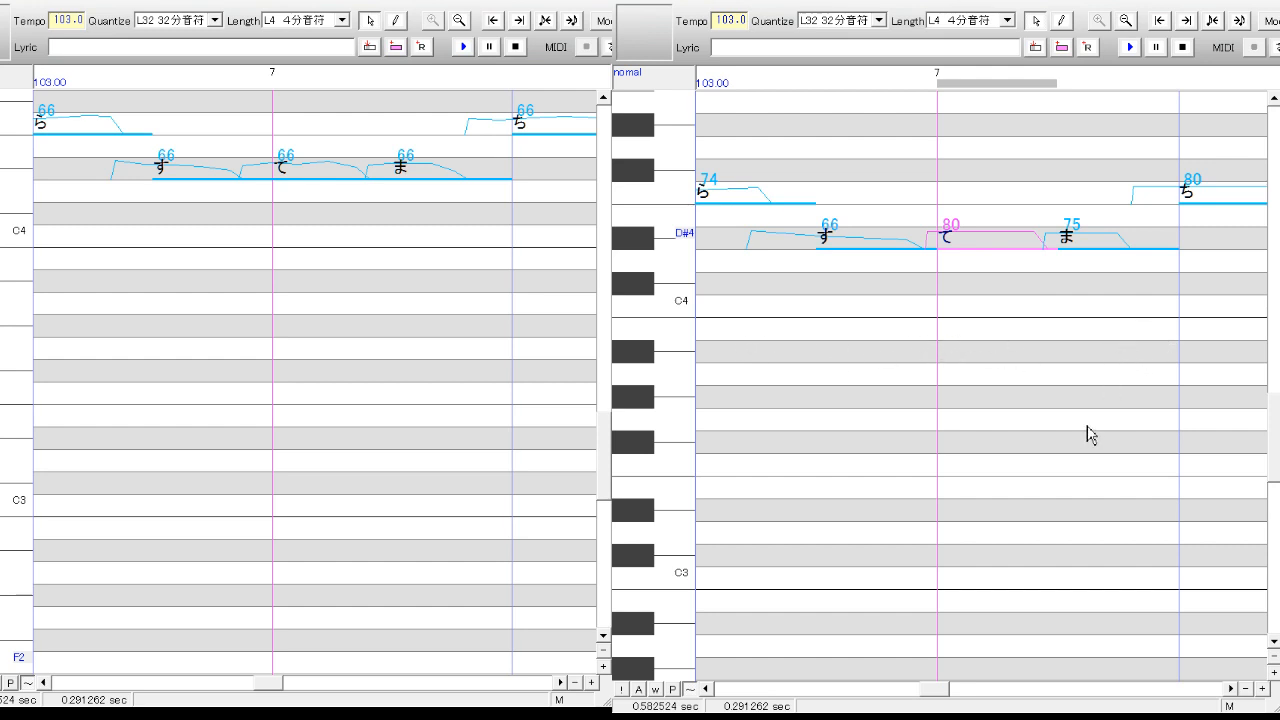
click(1110, 246)
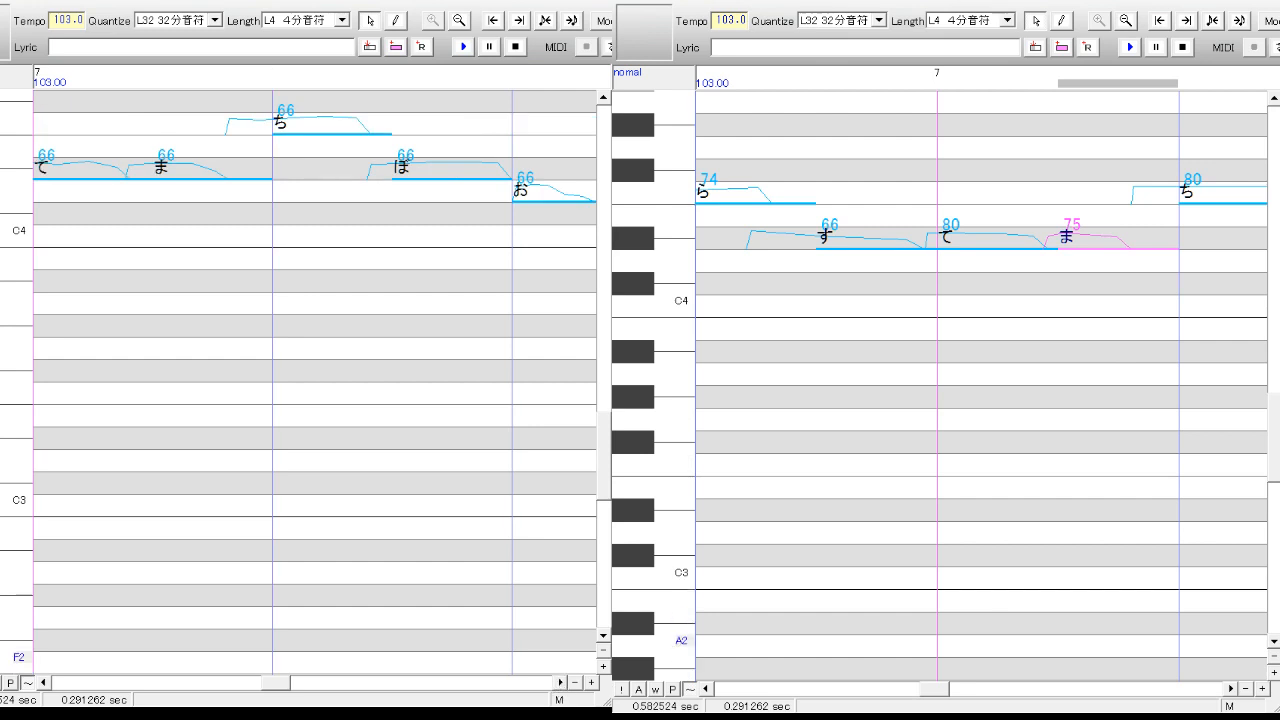
- Reshape the volume envelopes of the ち and ぼ notes in measure 7 after the contours in the reference version
click(1231, 689)
click(990, 198)
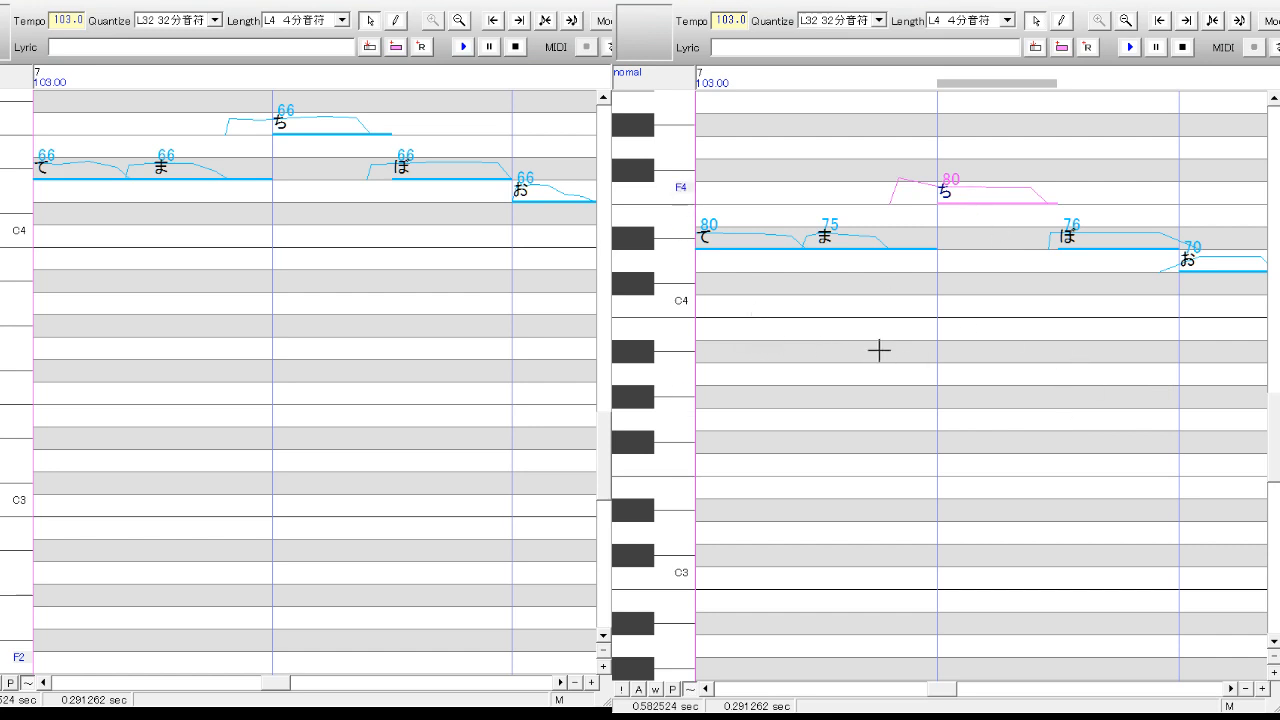
click(1093, 427)
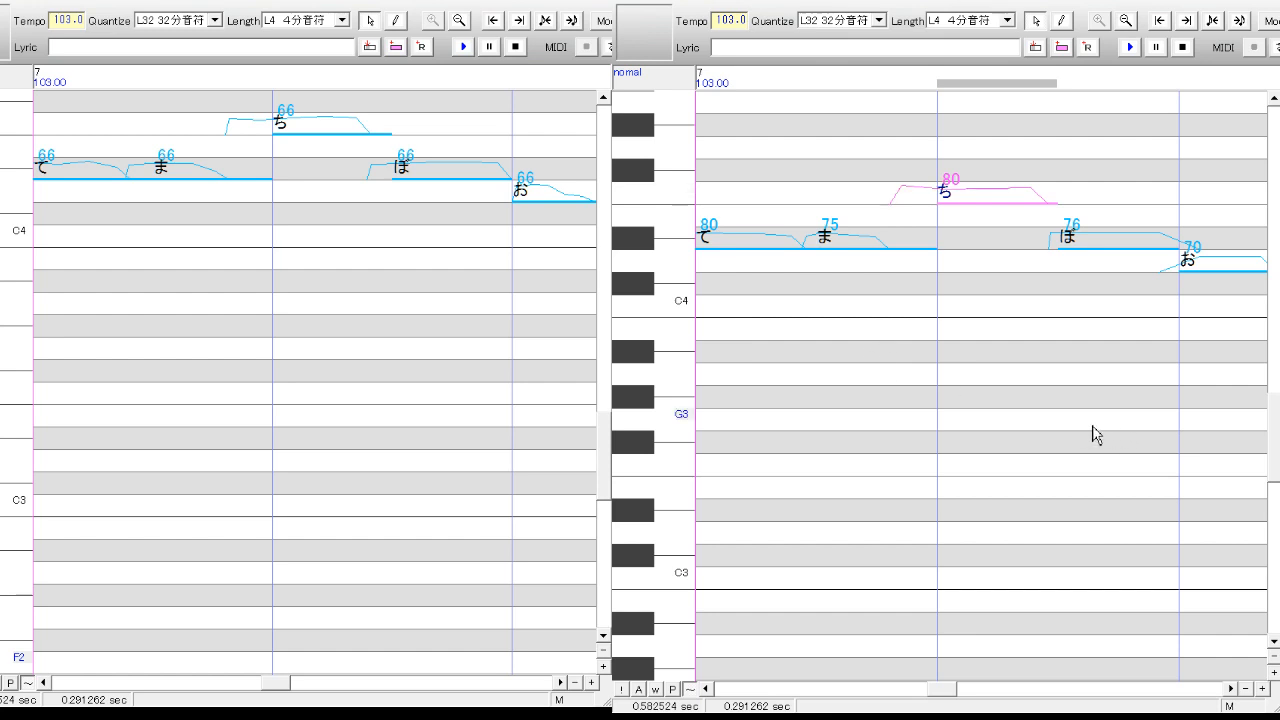
key(Right)
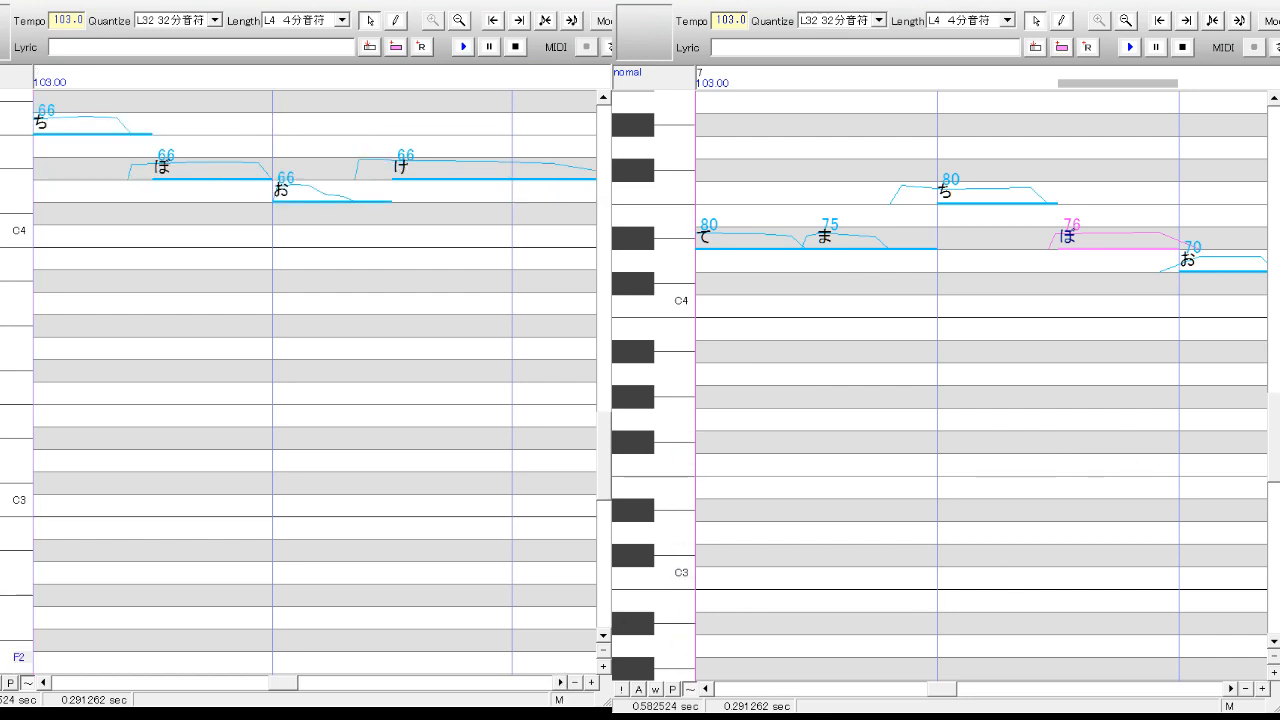
- Match the volume envelopes of the last お and け notes in measure 7 to the reference, giving け a gradual fade-out
click(1000, 268)
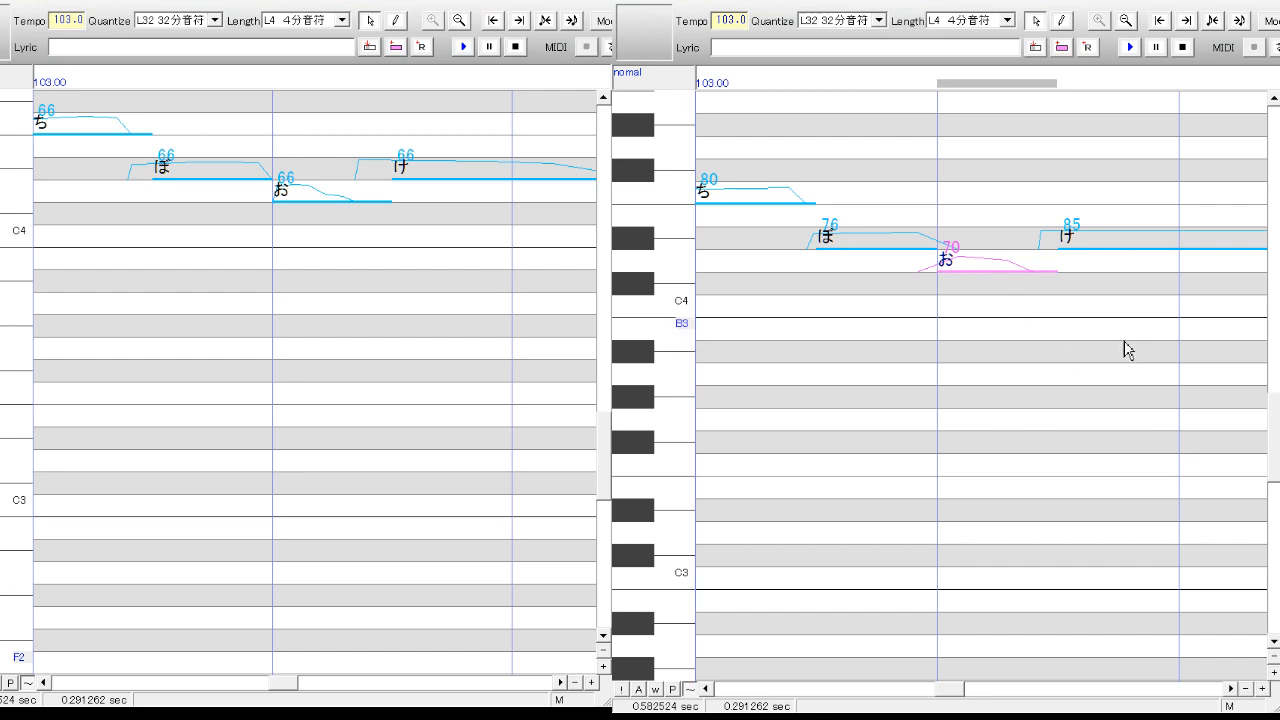
click(1133, 290)
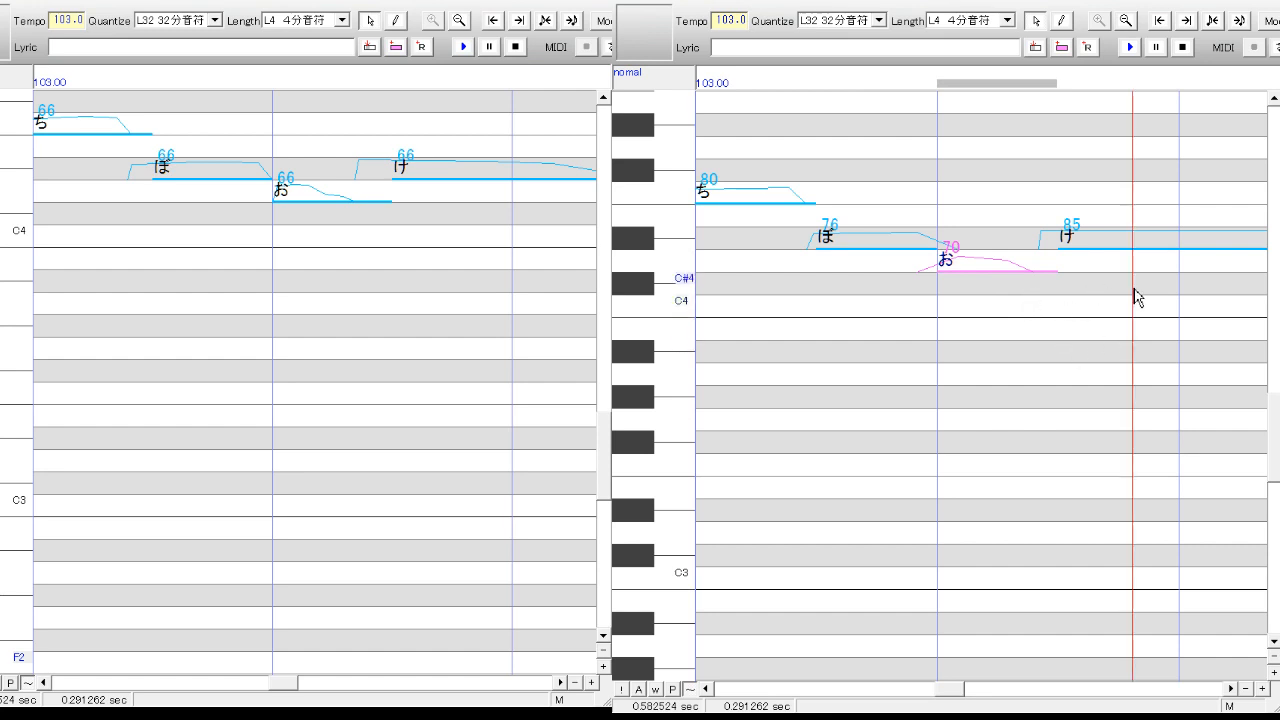
click(1236, 688)
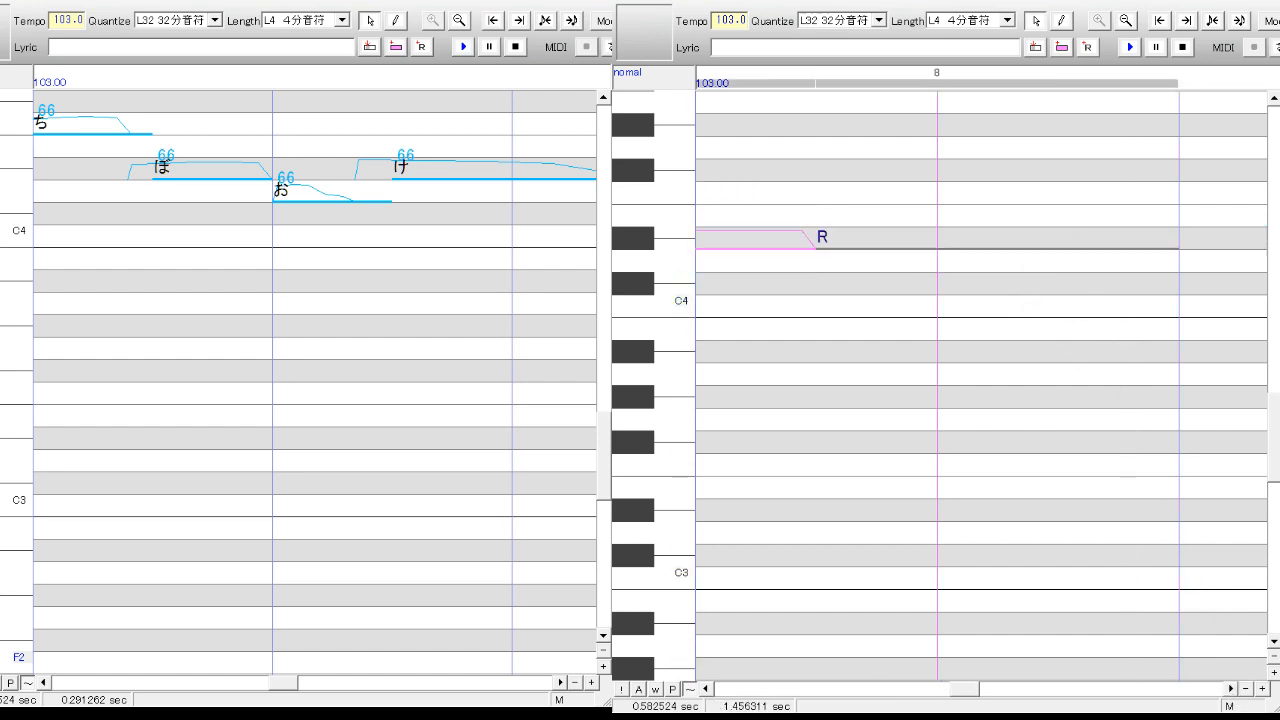
click(558, 685)
click(777, 243)
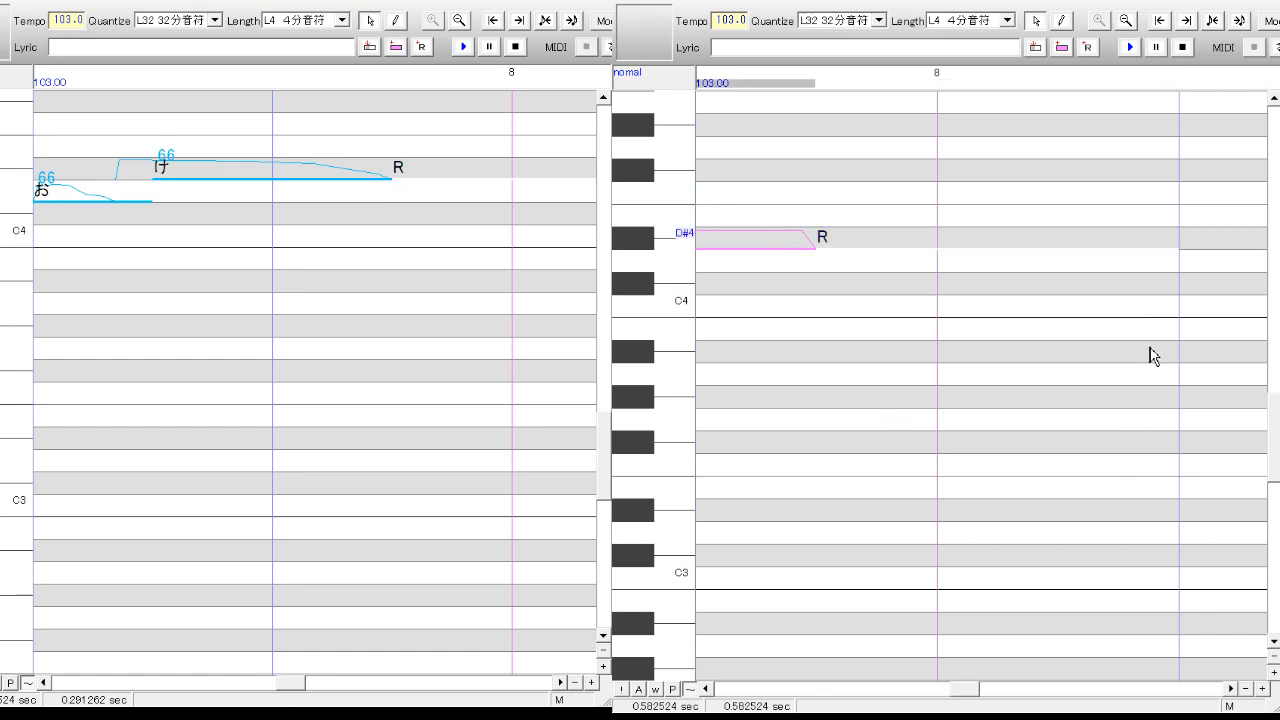
click(1081, 432)
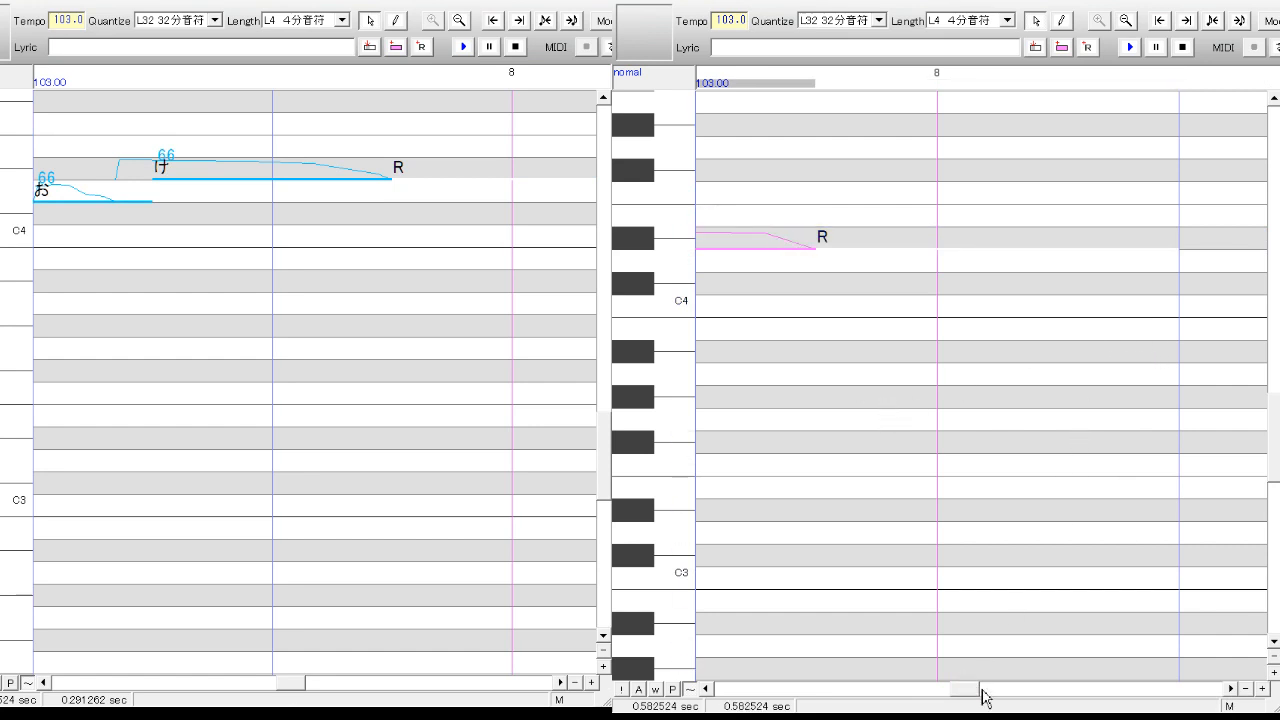
drag(965, 695, 952, 697)
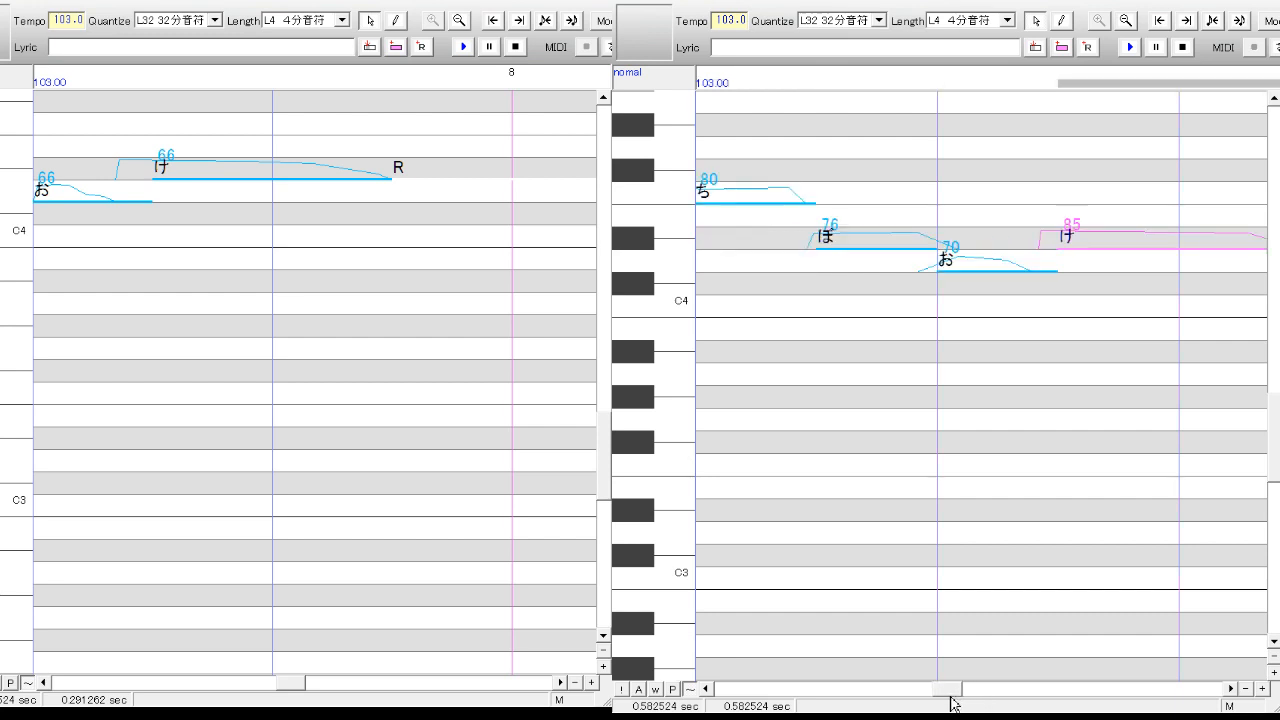
click(1231, 689)
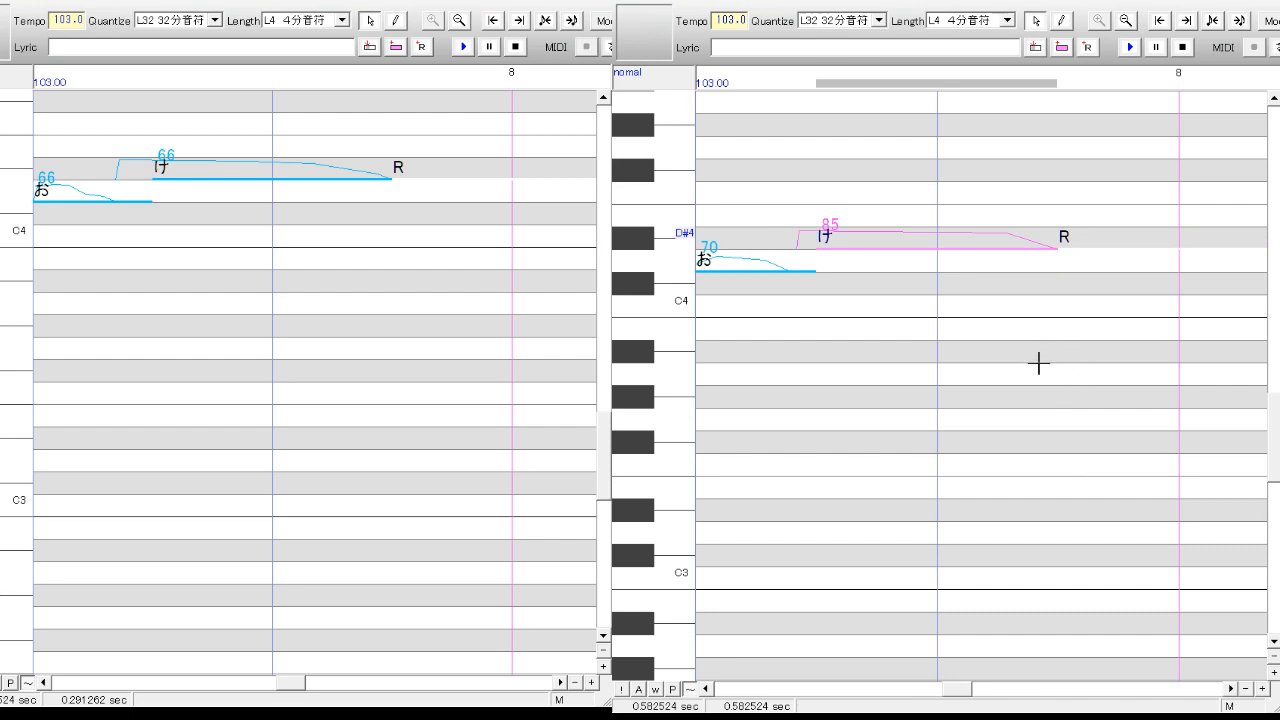
- Play the final け note in both the edited and the reference project to compare how they sound
click(1129, 48)
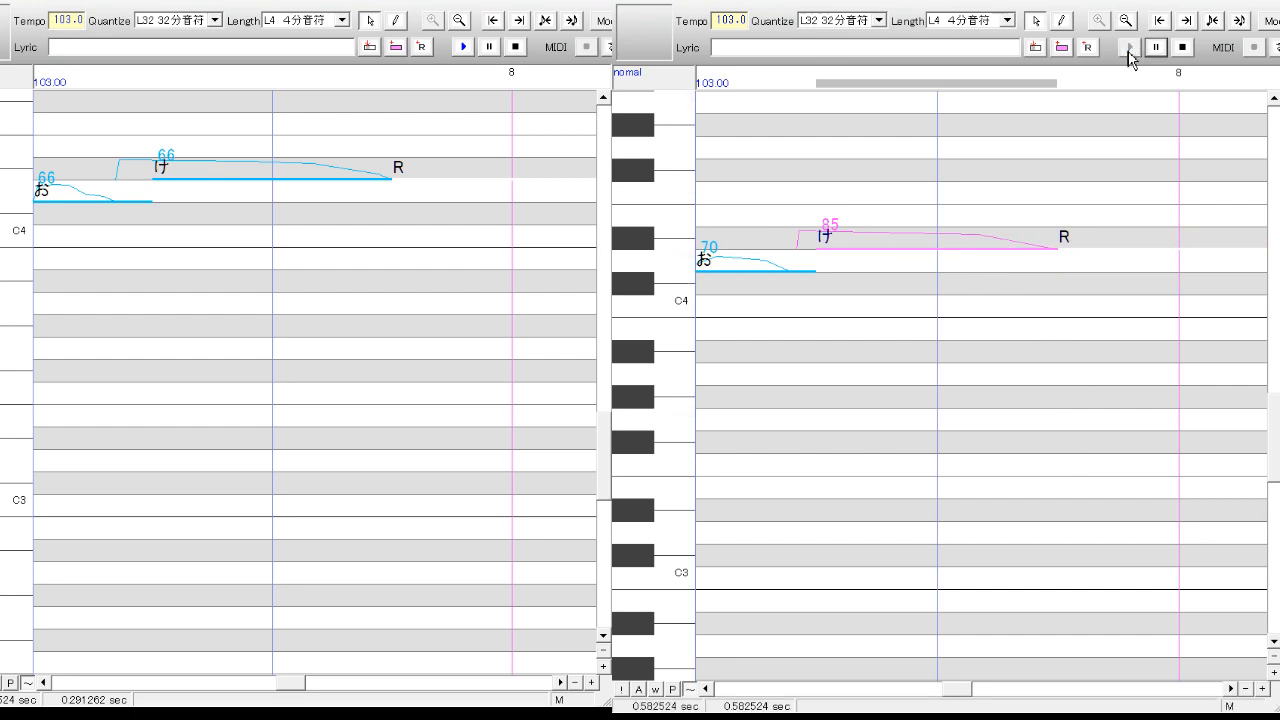
click(277, 267)
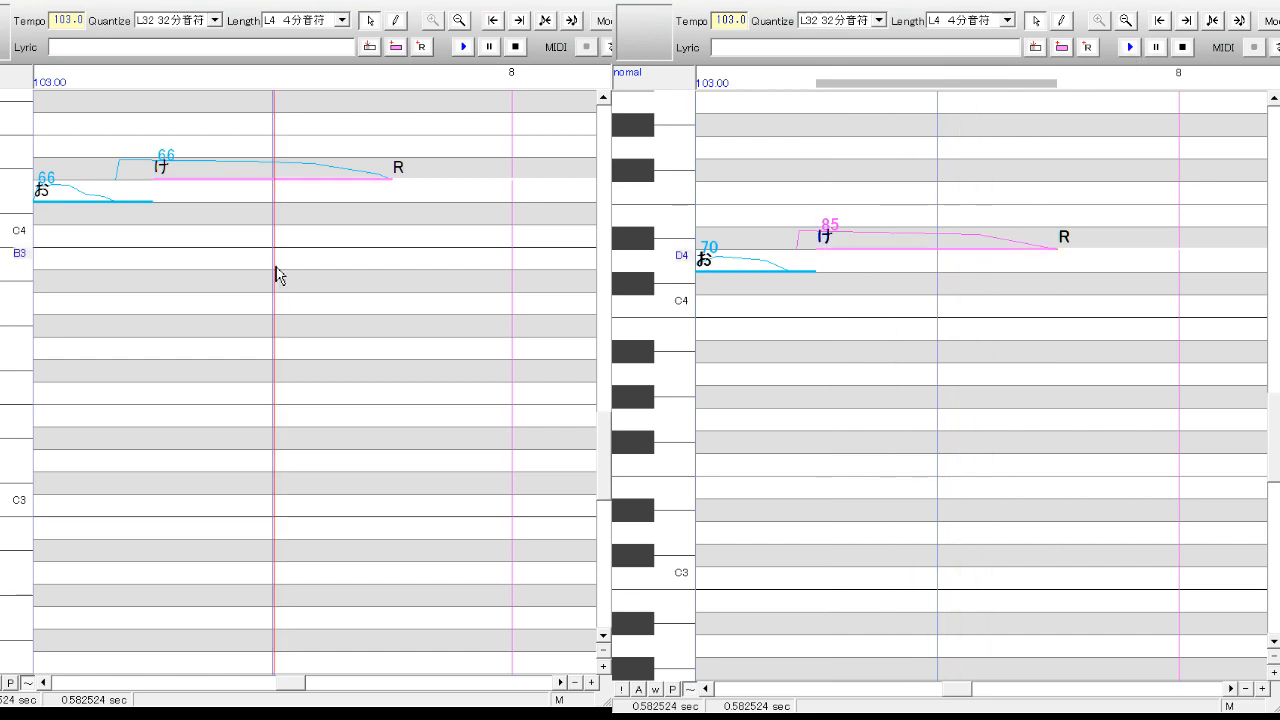
click(1131, 50)
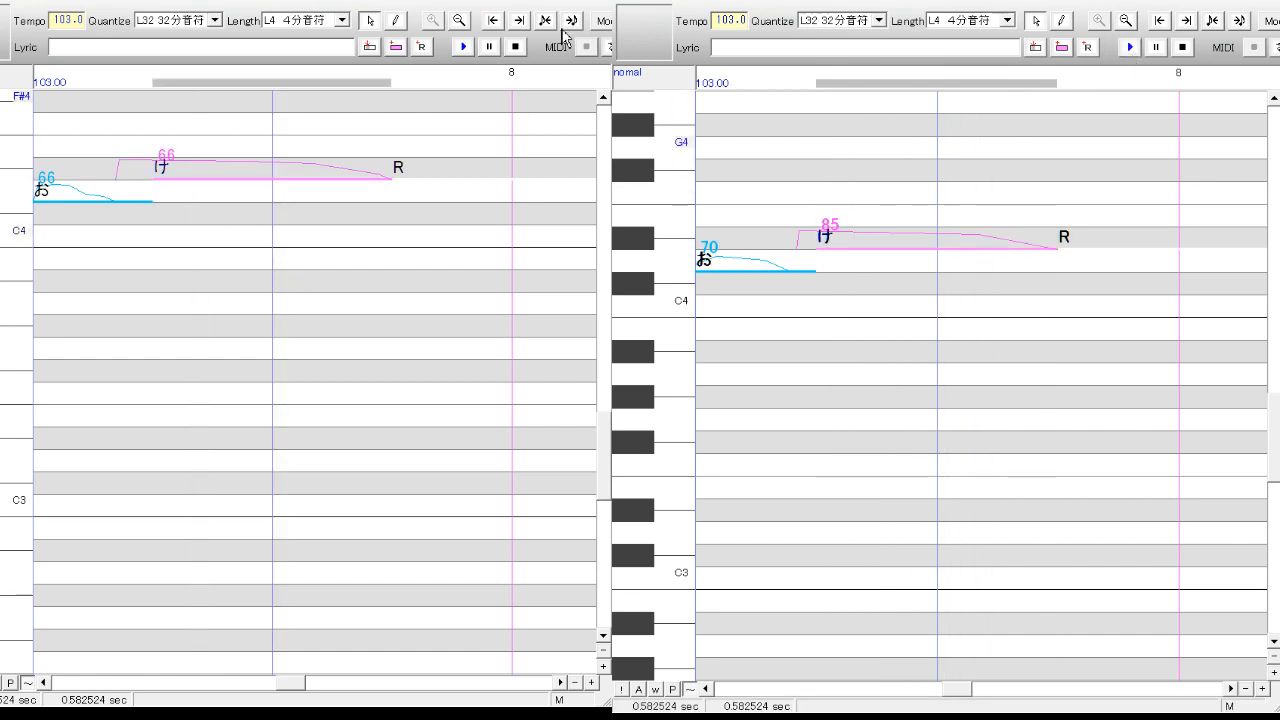
click(463, 47)
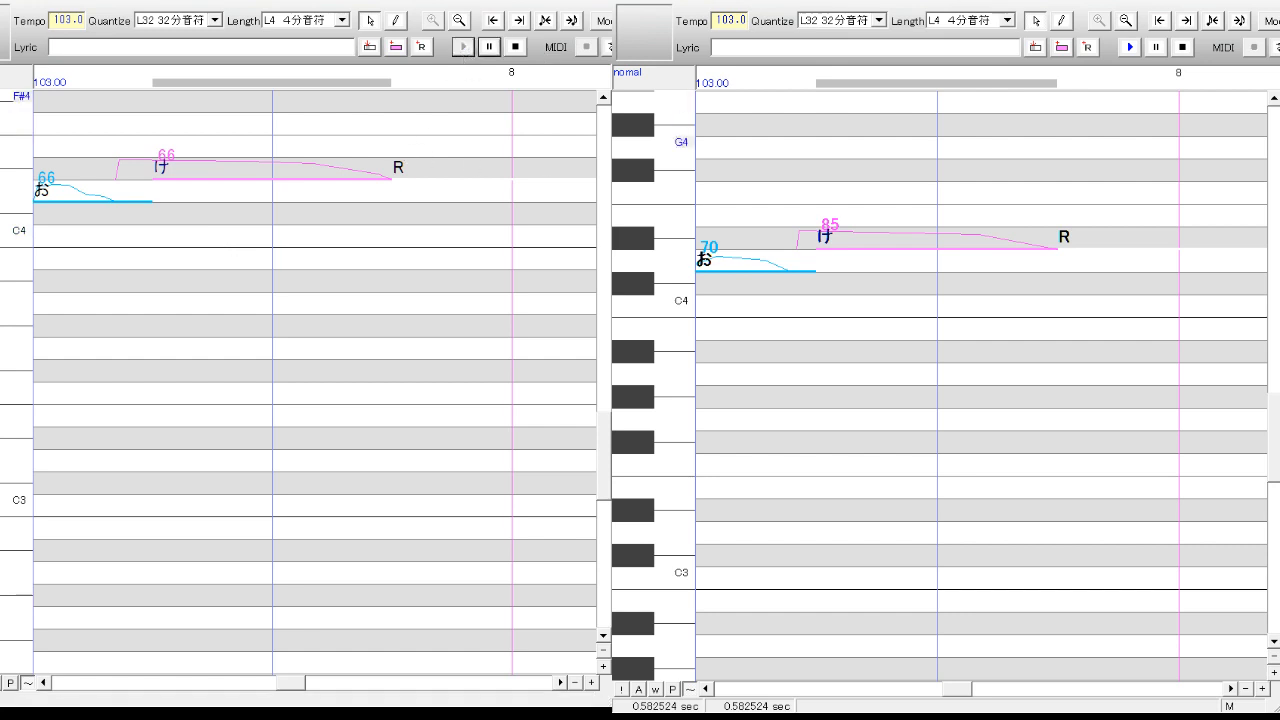
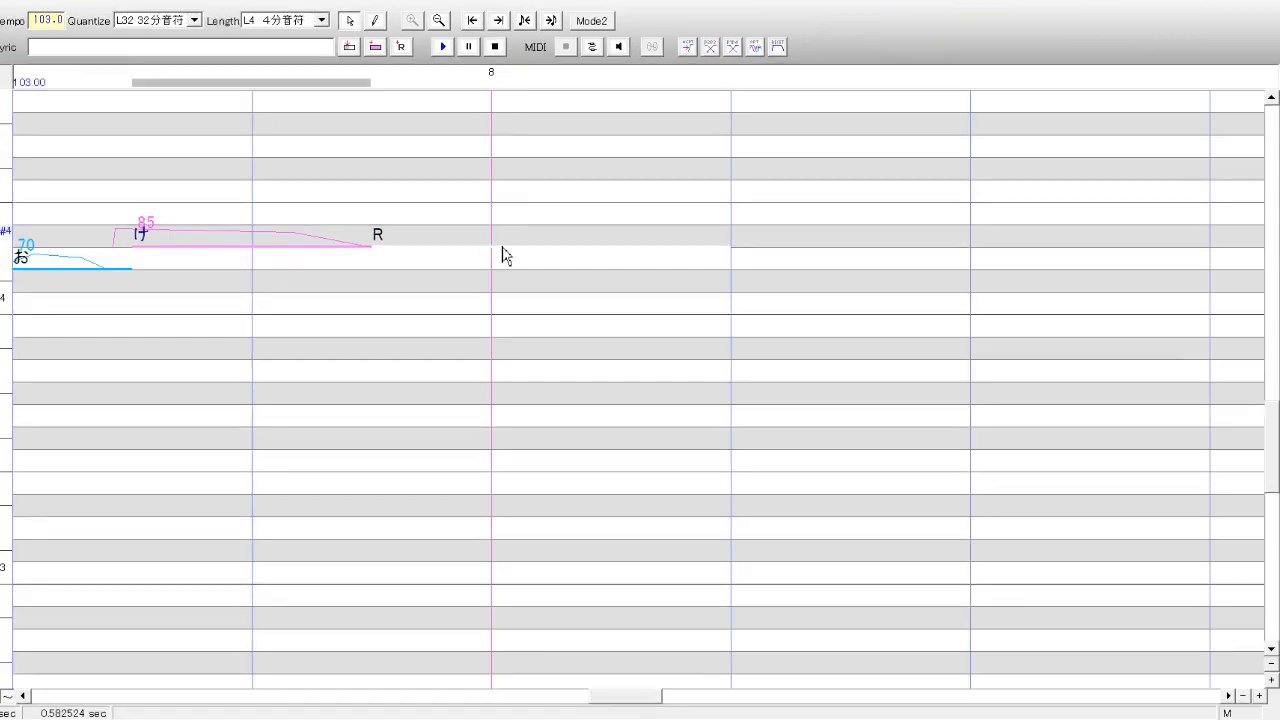
- Play back the whole edited phrase from the beginning through the final け note, with all its notes selected
drag(654, 696, 88, 683)
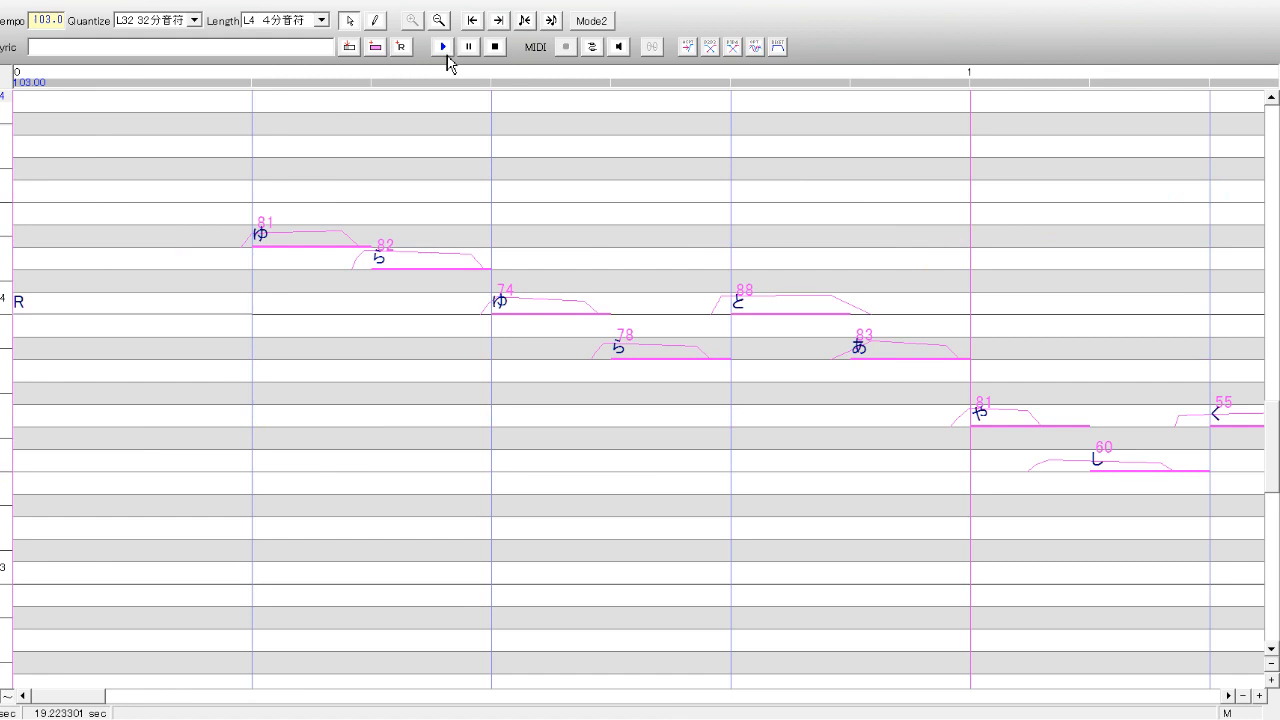
click(443, 47)
key(space)
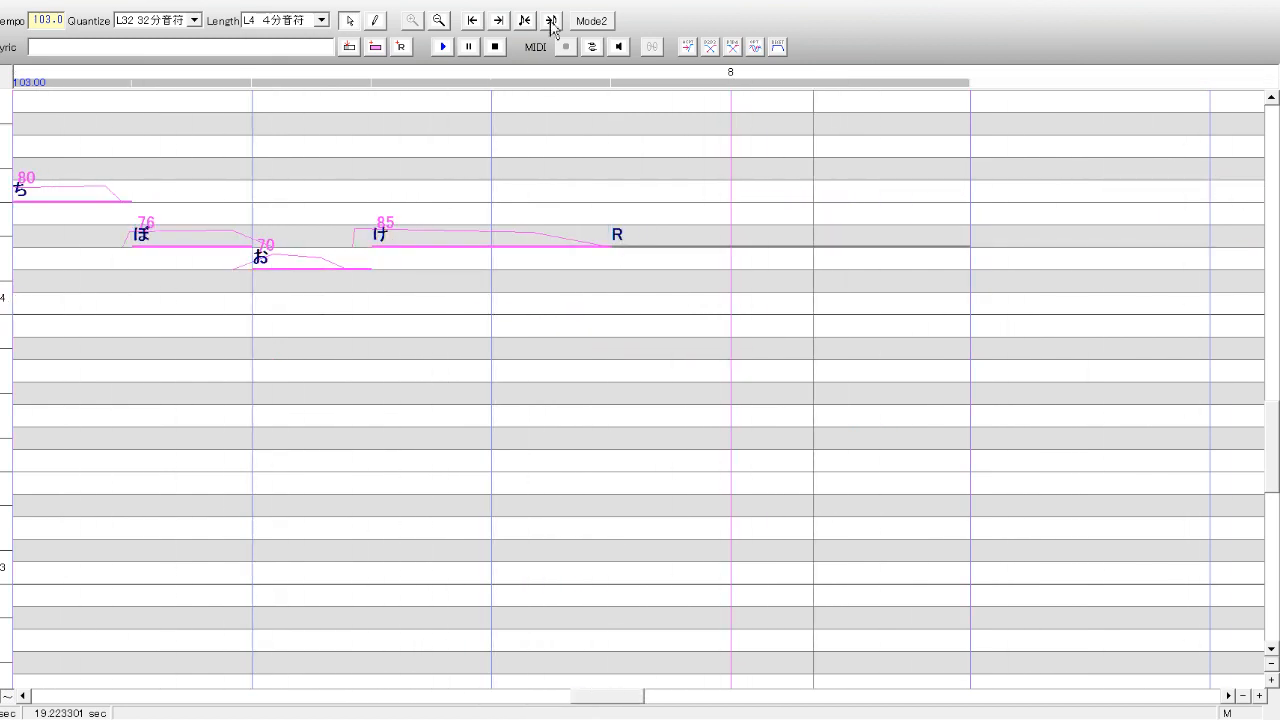
- Switch the notes to Mode2 pitch editing, run Render, and leave the Trace curve displayed behind the notes
click(607, 25)
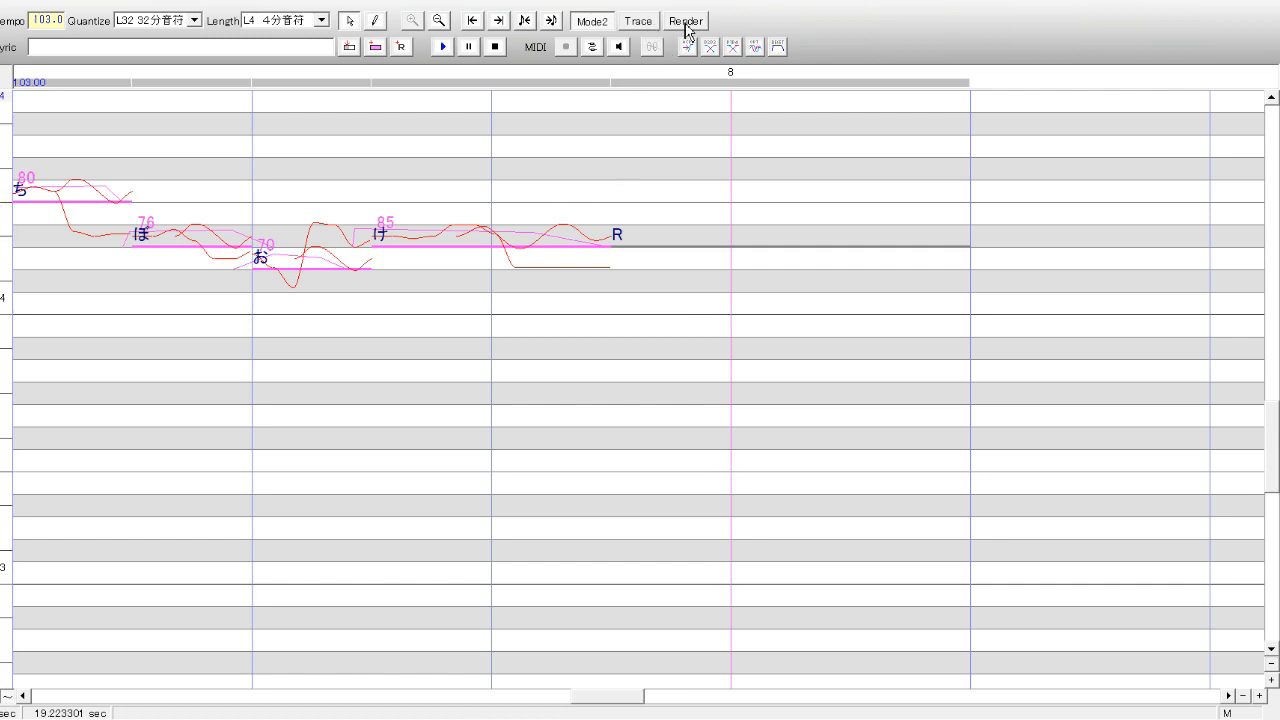
click(686, 24)
click(643, 33)
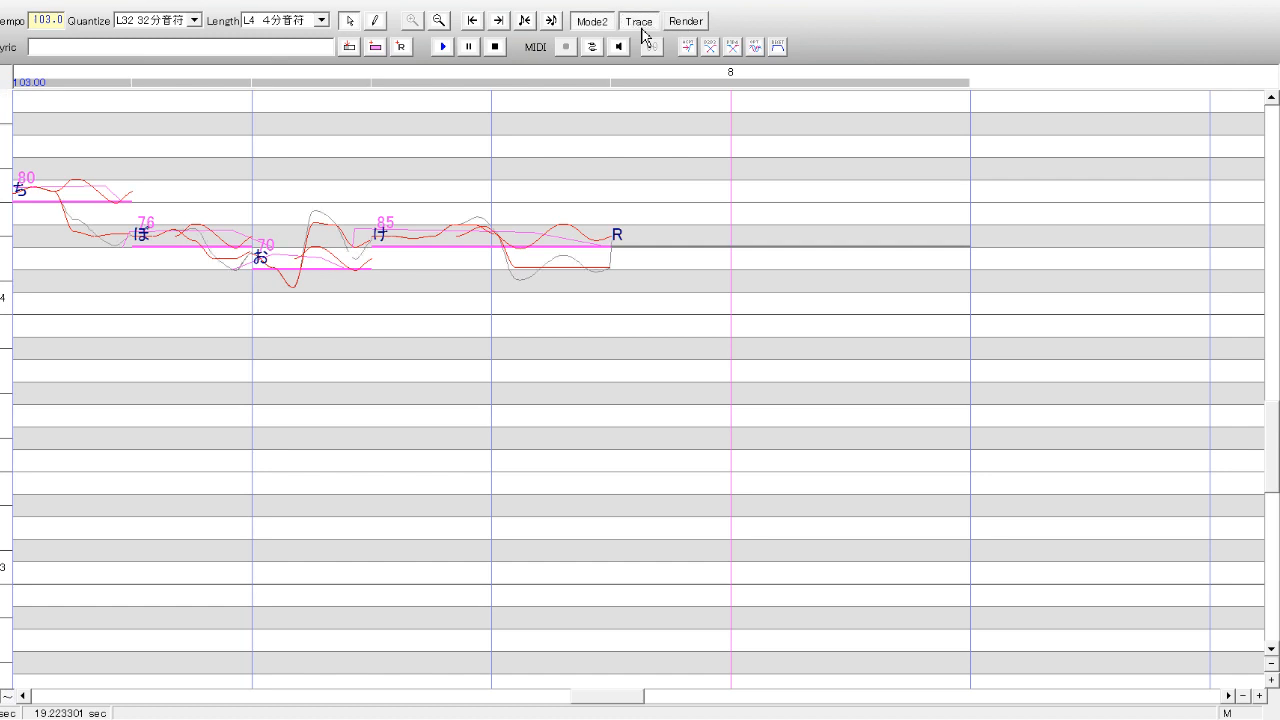
click(643, 33)
click(643, 35)
click(643, 35)
click(643, 33)
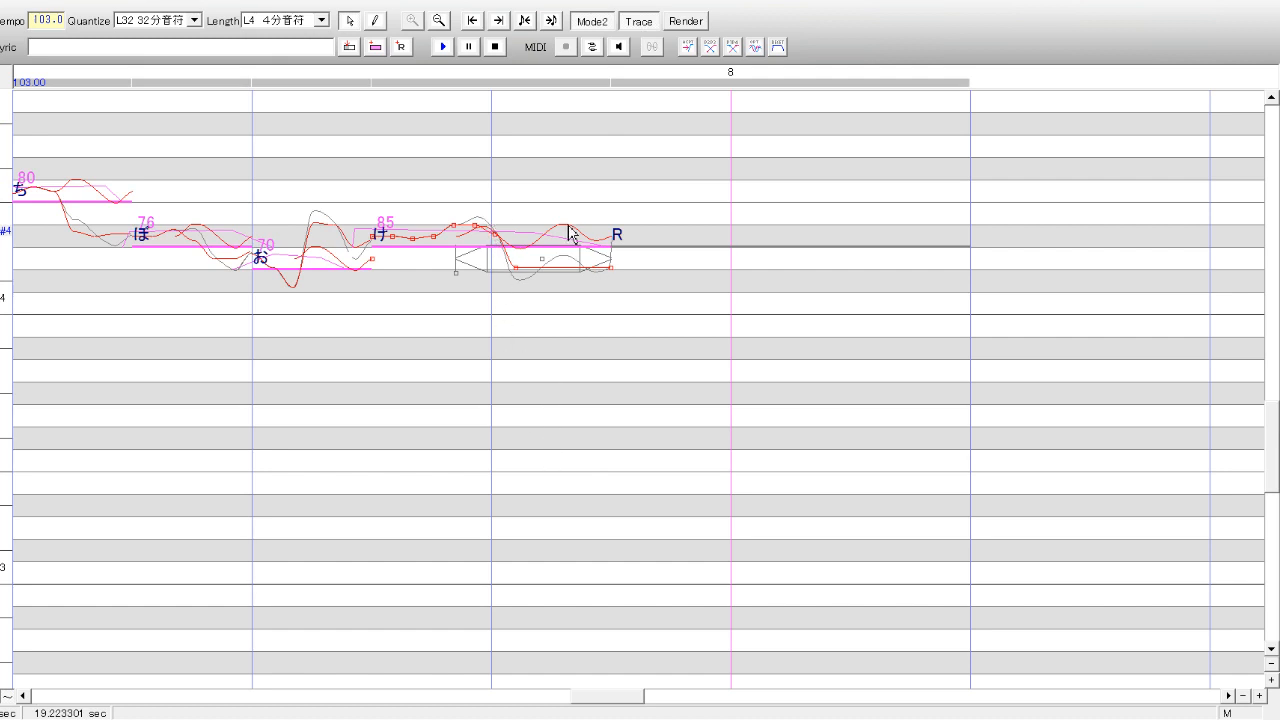
- Raise and deepen the vibrato of the first ゆ note in measure 0 to follow the traced pitch curve
click(677, 497)
drag(630, 688, 104, 682)
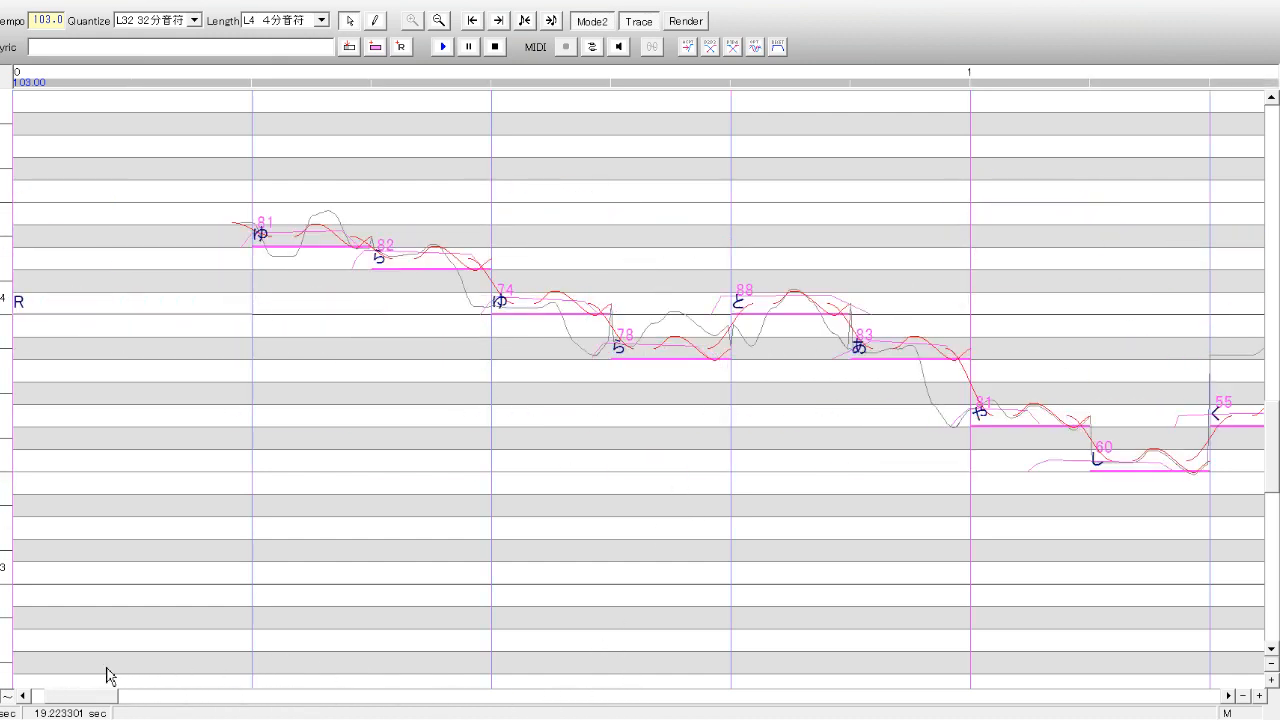
click(320, 314)
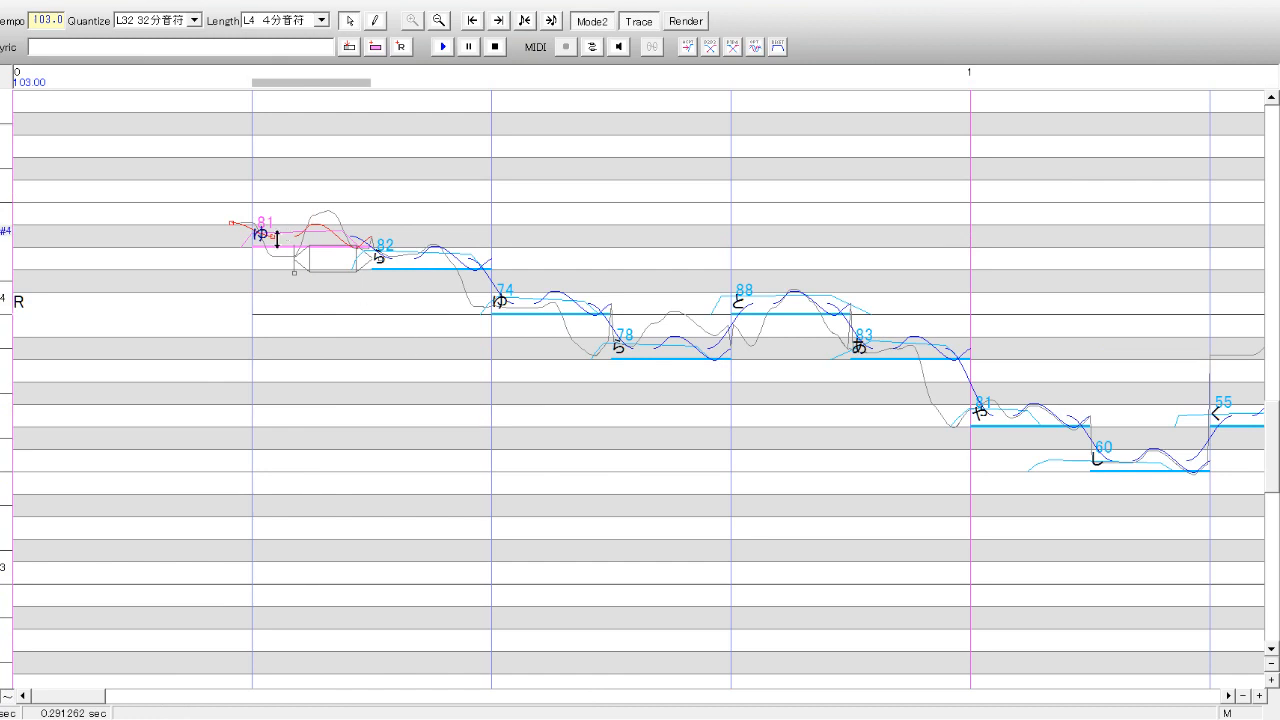
drag(341, 247, 303, 254)
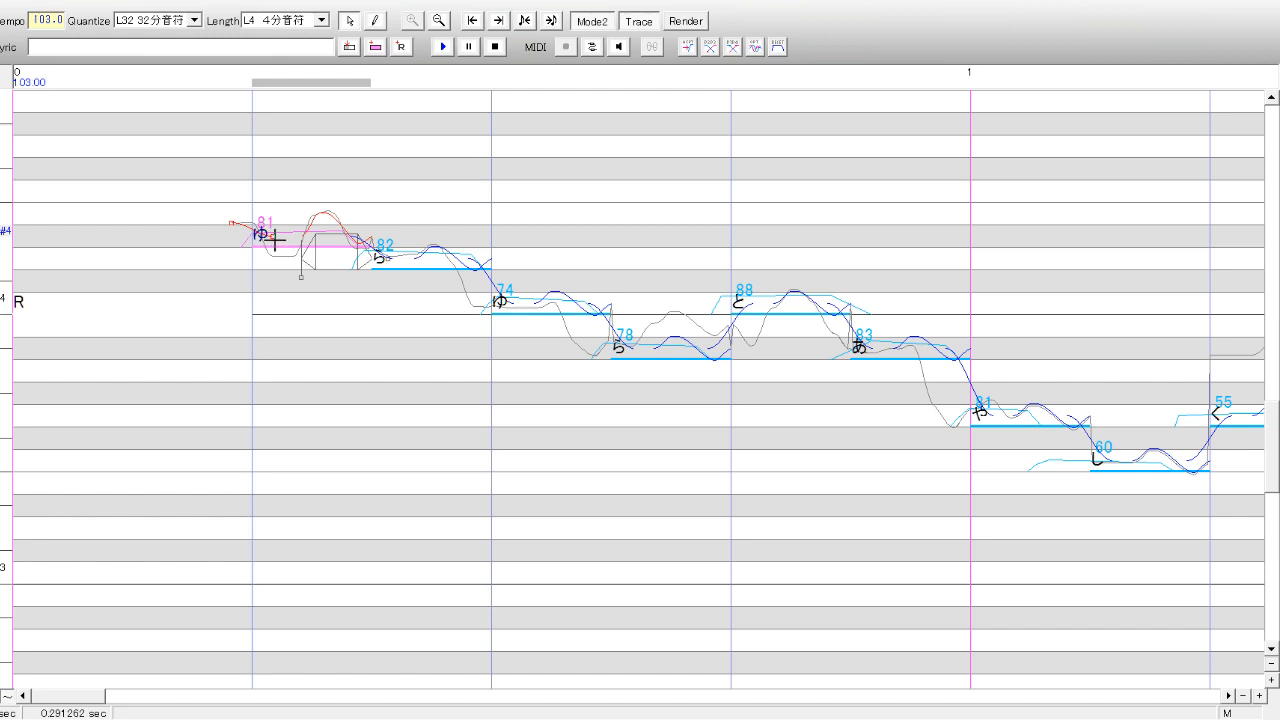
- Add pitch control points to the first ゆ note and shape the dip before its vibrato along the trace
drag(275, 240, 306, 247)
drag(268, 238, 271, 257)
right_click(294, 250)
click(325, 345)
drag(297, 258, 238, 224)
right_click(238, 224)
click(298, 315)
- Extend the first ら note's pitch line to its vibrato and add a control point so the second ゆ drops along the trace
drag(413, 329, 418, 329)
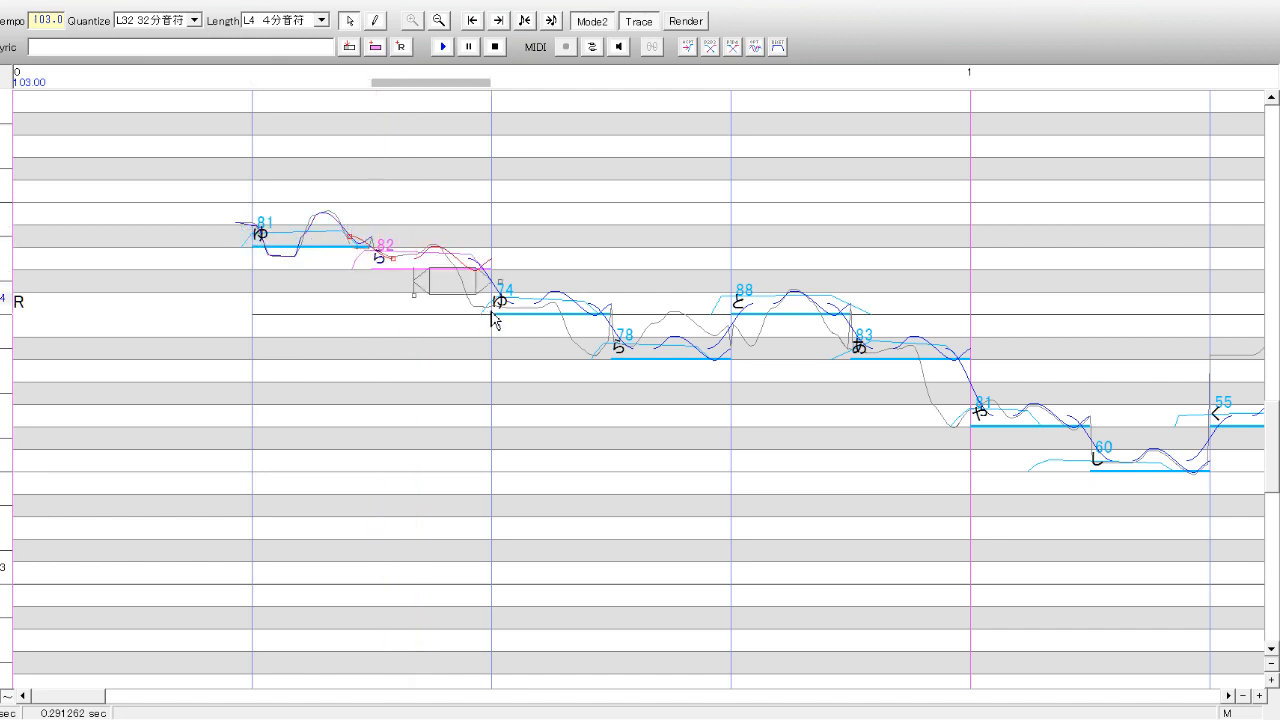
click(520, 346)
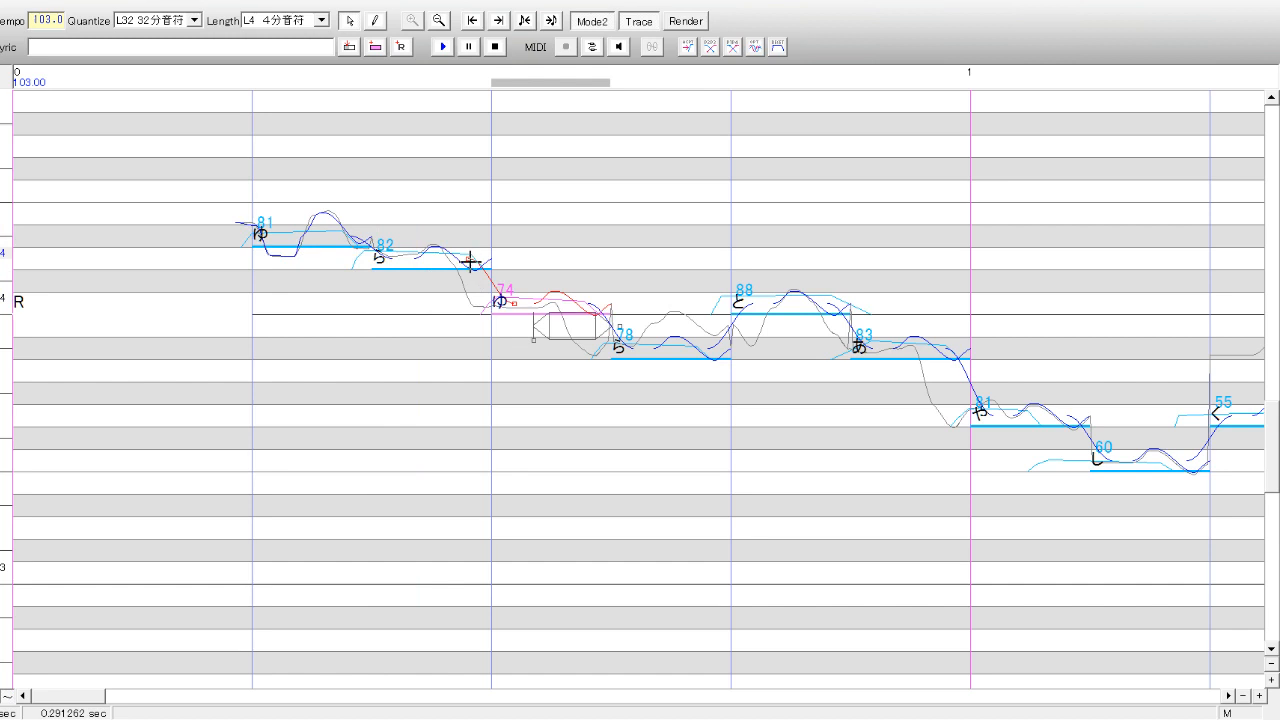
drag(470, 261, 450, 260)
drag(518, 304, 550, 315)
click(388, 264)
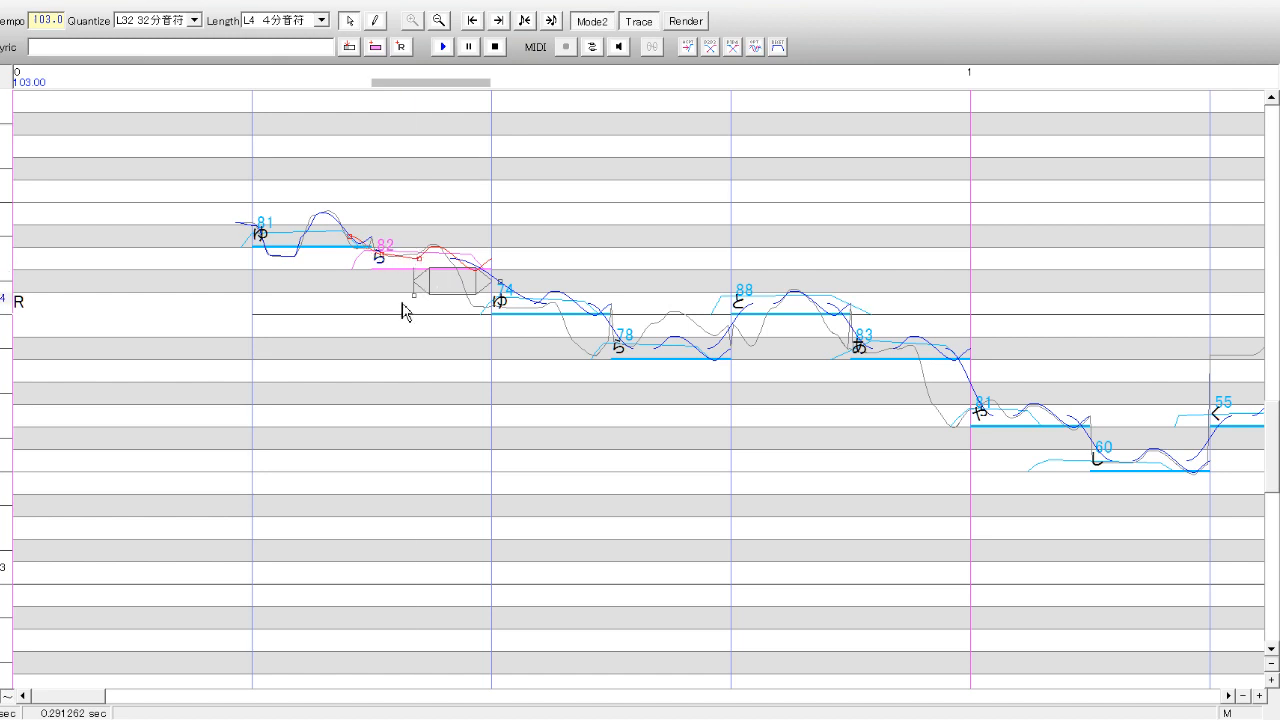
click(342, 298)
click(391, 295)
click(502, 310)
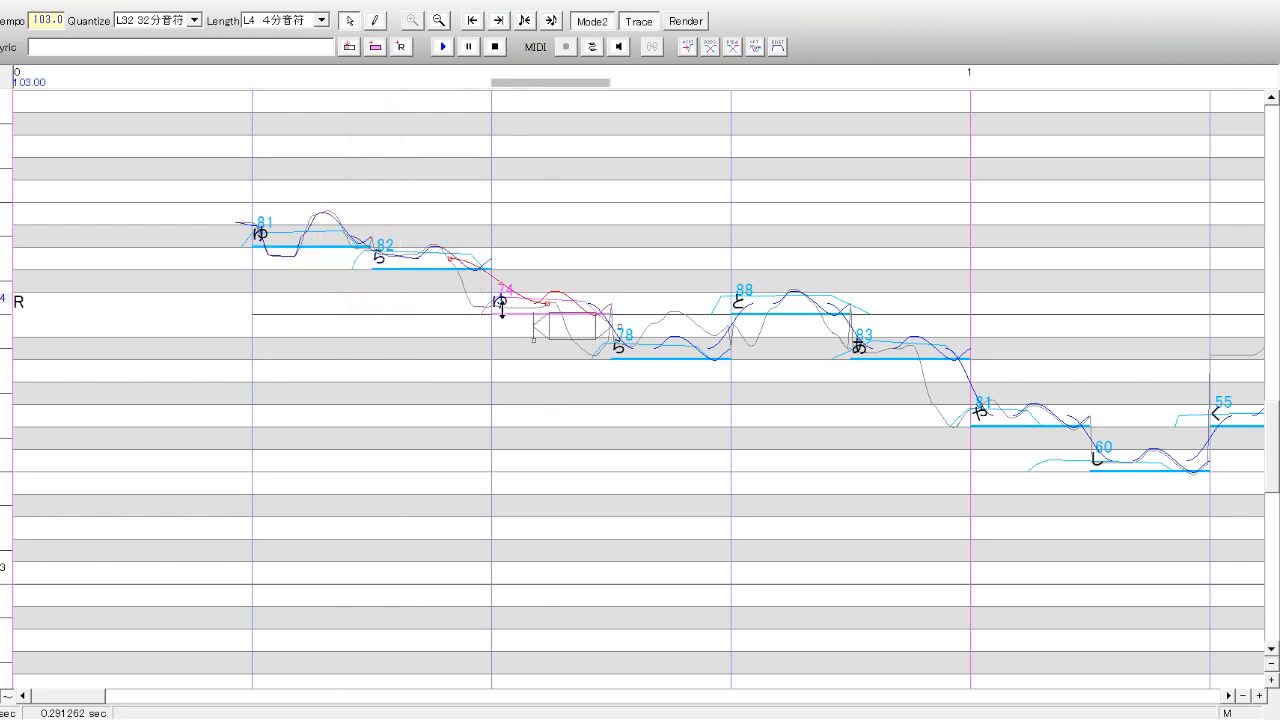
right_click(453, 261)
click(547, 353)
drag(499, 281, 477, 306)
- Start the second ら note's pitch transition earlier and add a control point for the dip just before the note
click(654, 414)
drag(592, 306, 543, 308)
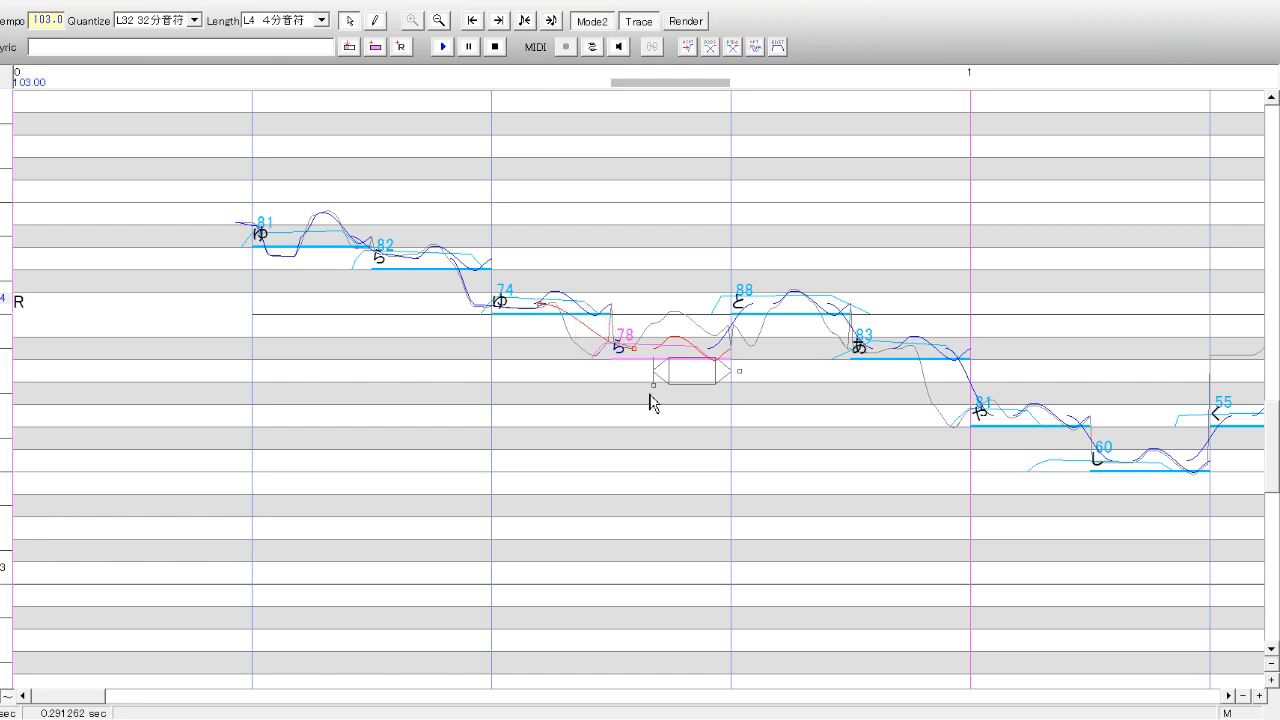
click(587, 328)
drag(588, 329, 596, 355)
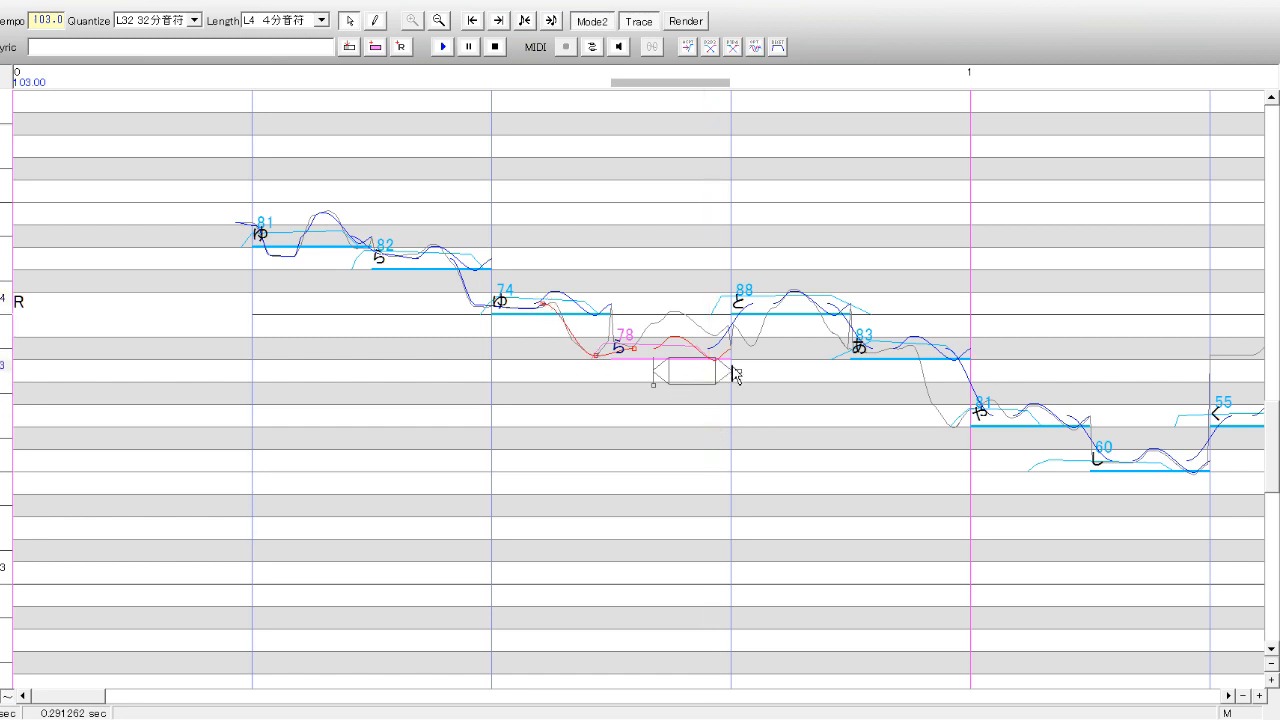
- Deepen the second ら note's vibrato, shift it upward, and adjust its start and wave to match the traced hump
drag(692, 358, 696, 345)
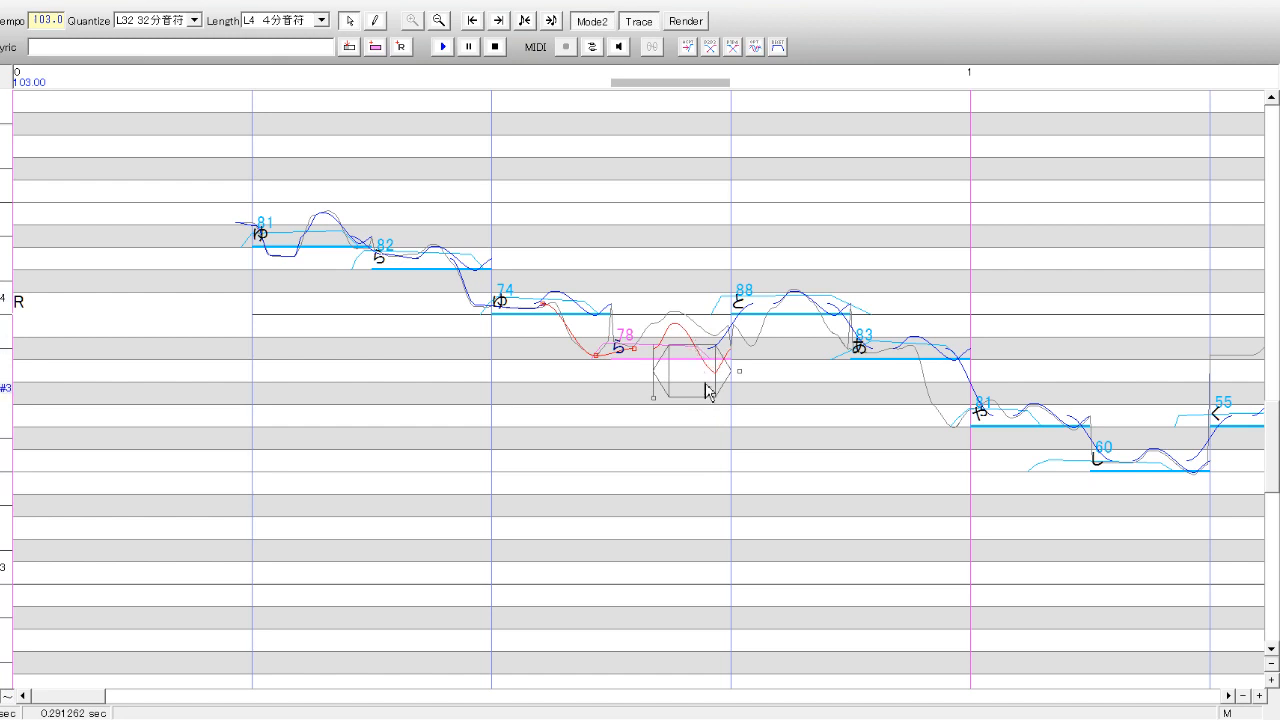
drag(707, 391, 694, 364)
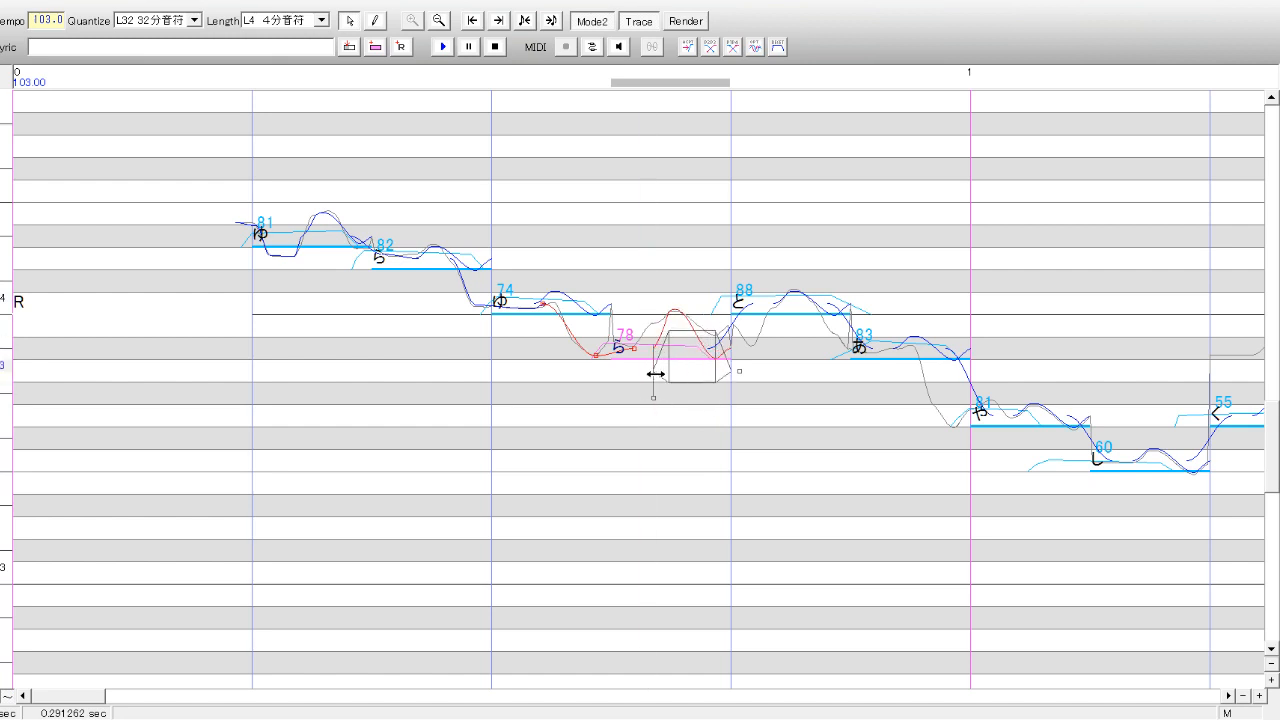
mouse_move(655, 373)
mouse_down()
mouse_move(634, 372)
mouse_move(638, 392)
mouse_up()
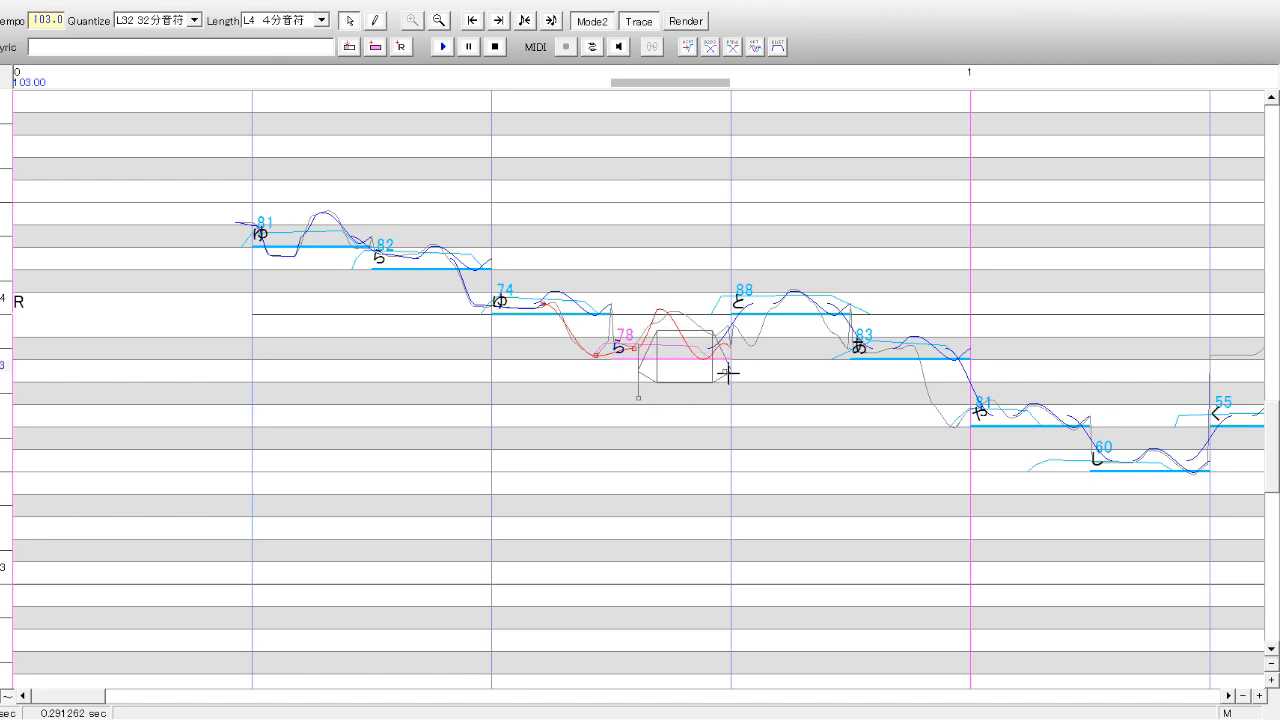
drag(727, 372, 774, 369)
- Match the pitch transitions into the と and あ notes to the traced dips with their control points
click(795, 346)
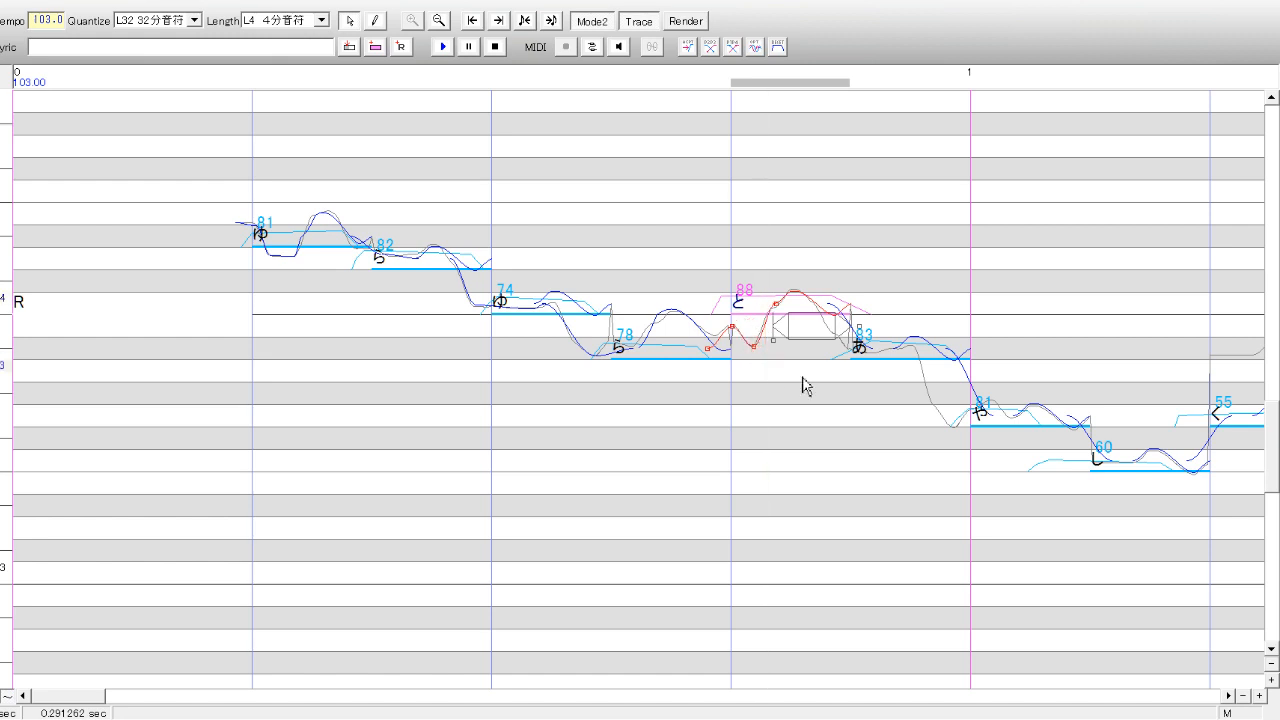
click(909, 350)
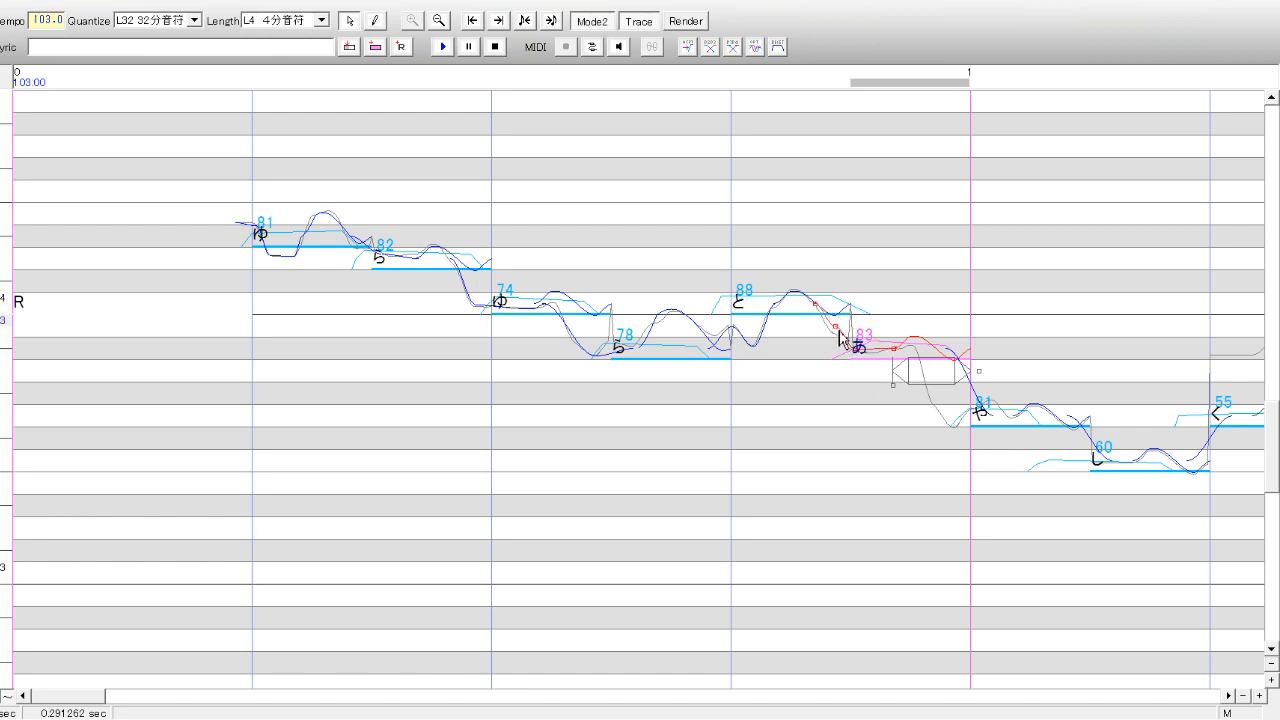
drag(838, 330, 834, 337)
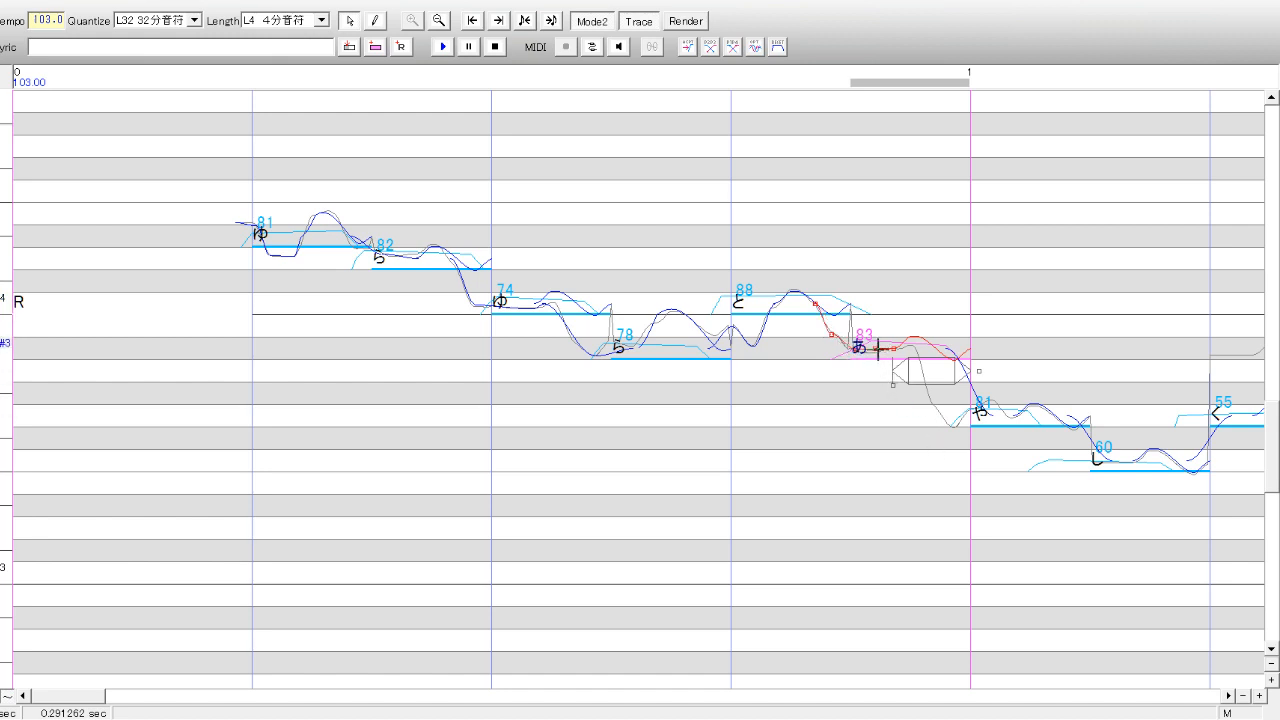
- Start the や note's pitch transition earlier and add control points so it falls before the note and follows the trace
click(1047, 356)
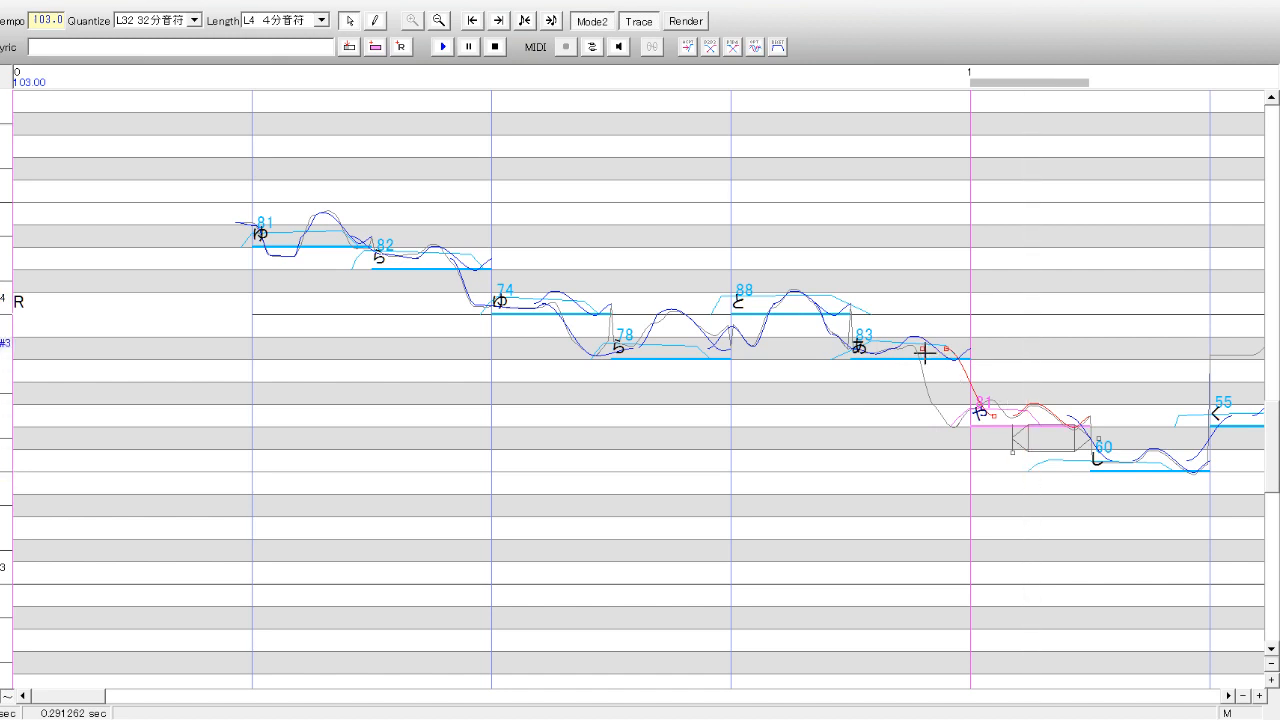
click(918, 358)
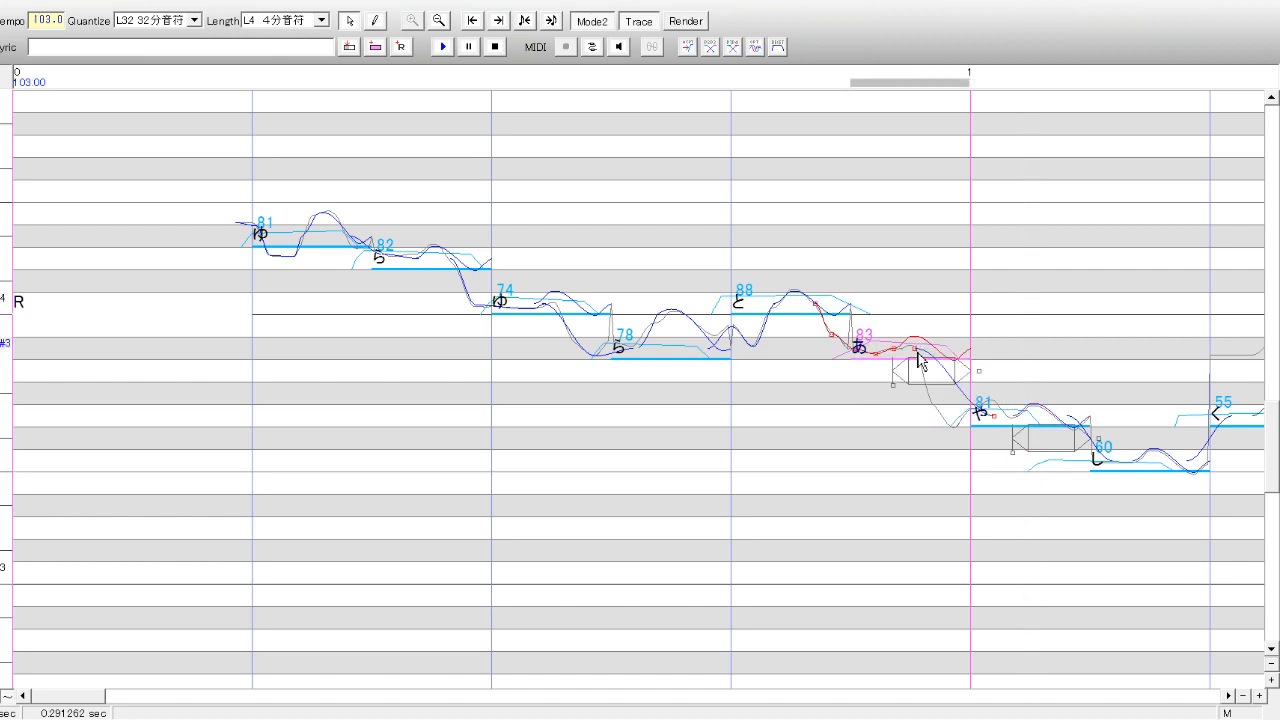
click(1025, 287)
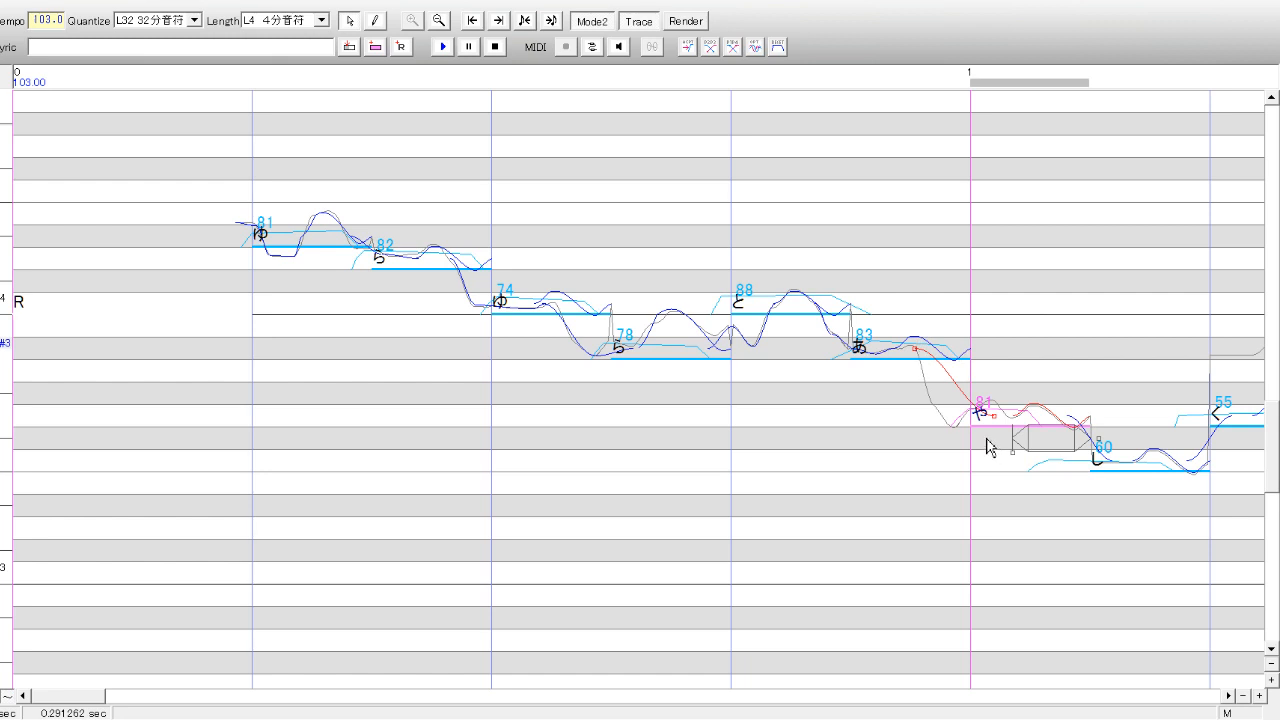
click(954, 382)
drag(954, 383, 956, 417)
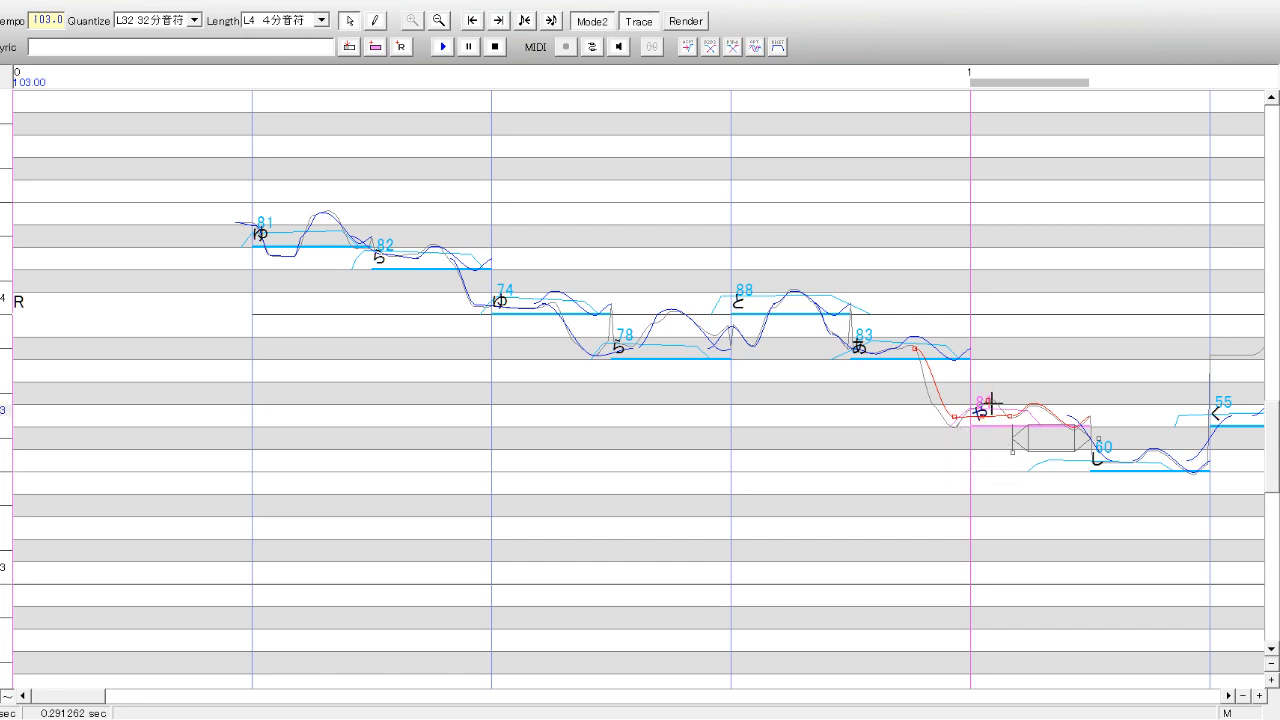
drag(991, 404, 991, 403)
- Tighten the pitch transitions into the し and く notes in measure 1 so they follow the trace at the note boundaries
click(1133, 516)
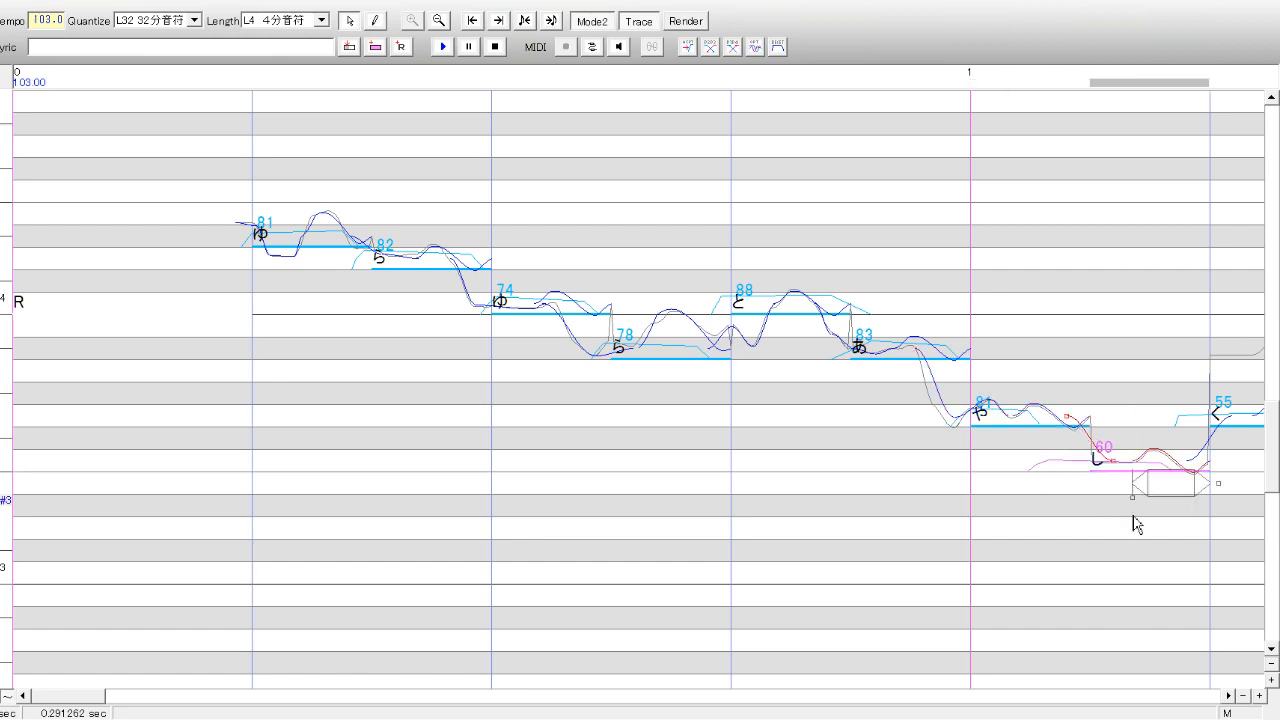
click(1229, 695)
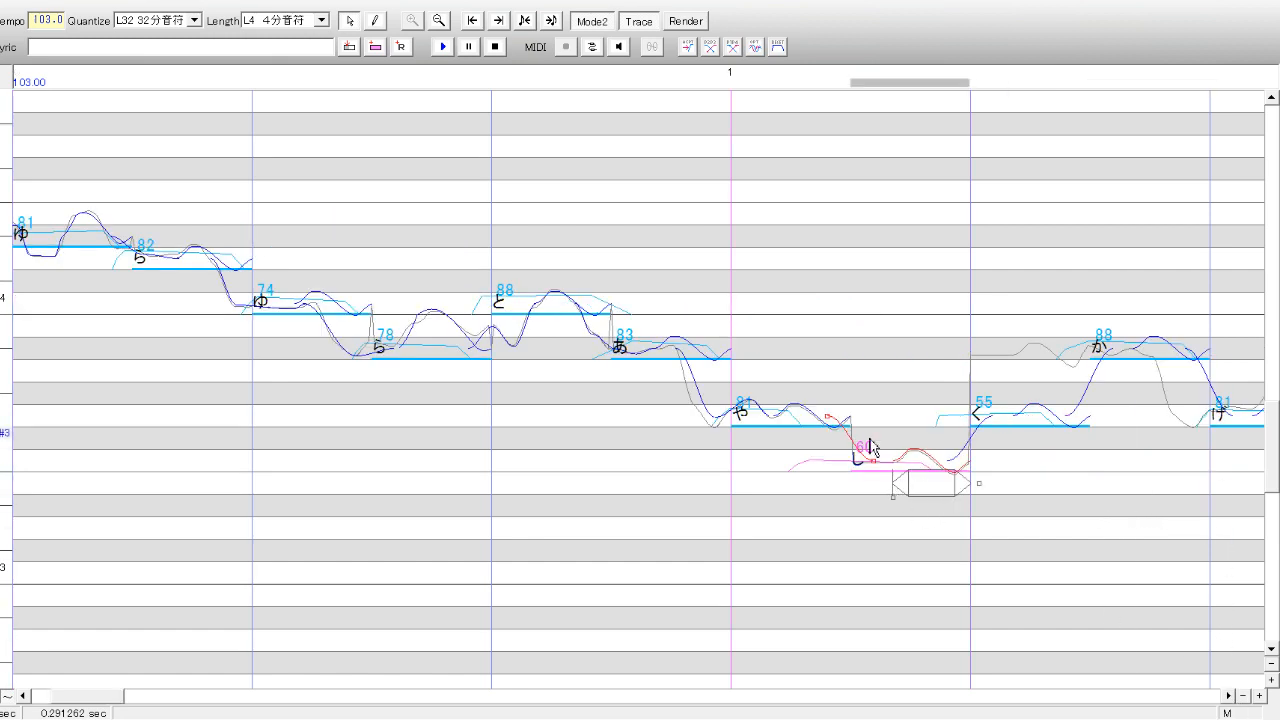
drag(842, 419, 849, 420)
drag(855, 466, 858, 464)
click(996, 512)
click(980, 448)
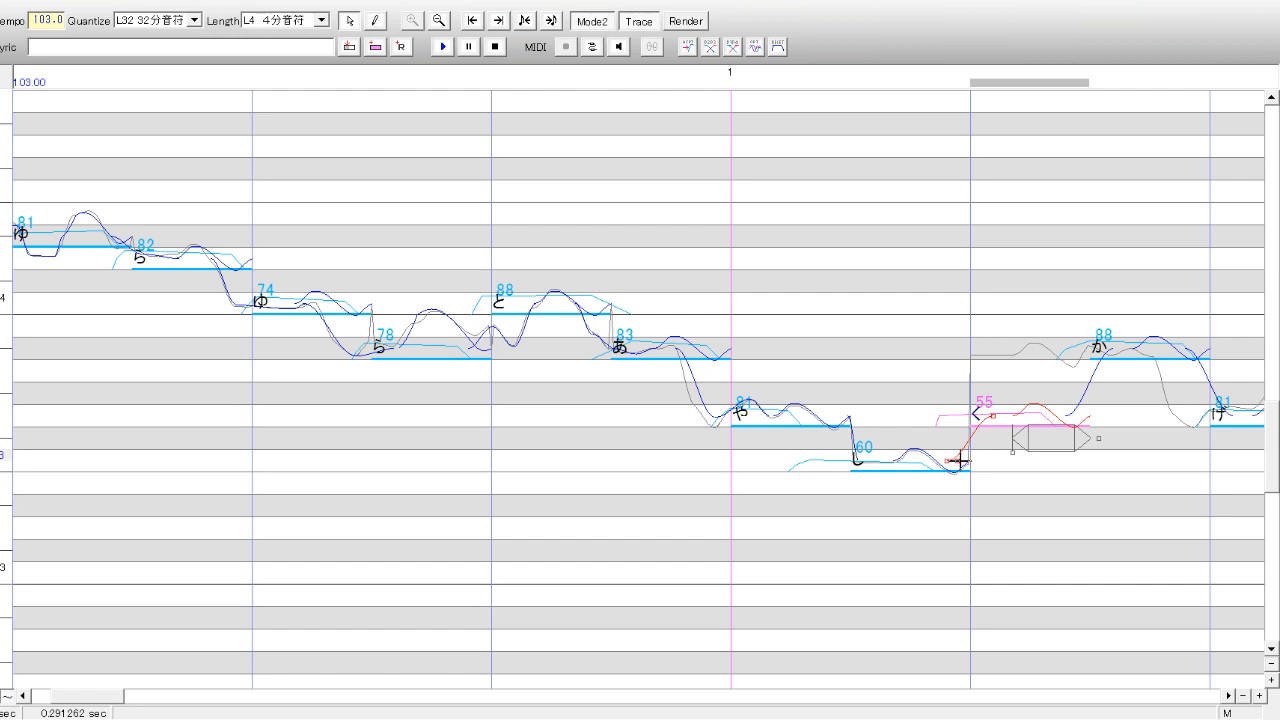
drag(960, 461, 958, 461)
- Start the か note's pitch transition at the beginning of く, raise an added control point to か's pitch, and play it back
click(1094, 443)
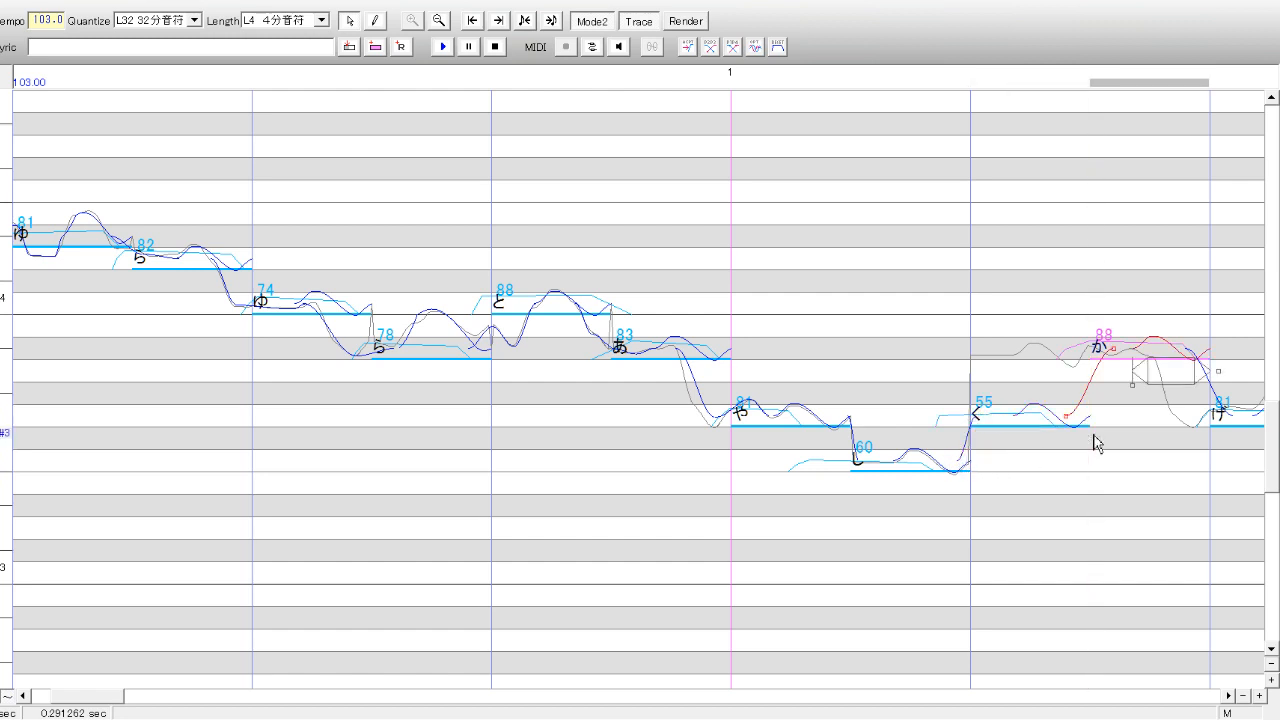
click(1229, 695)
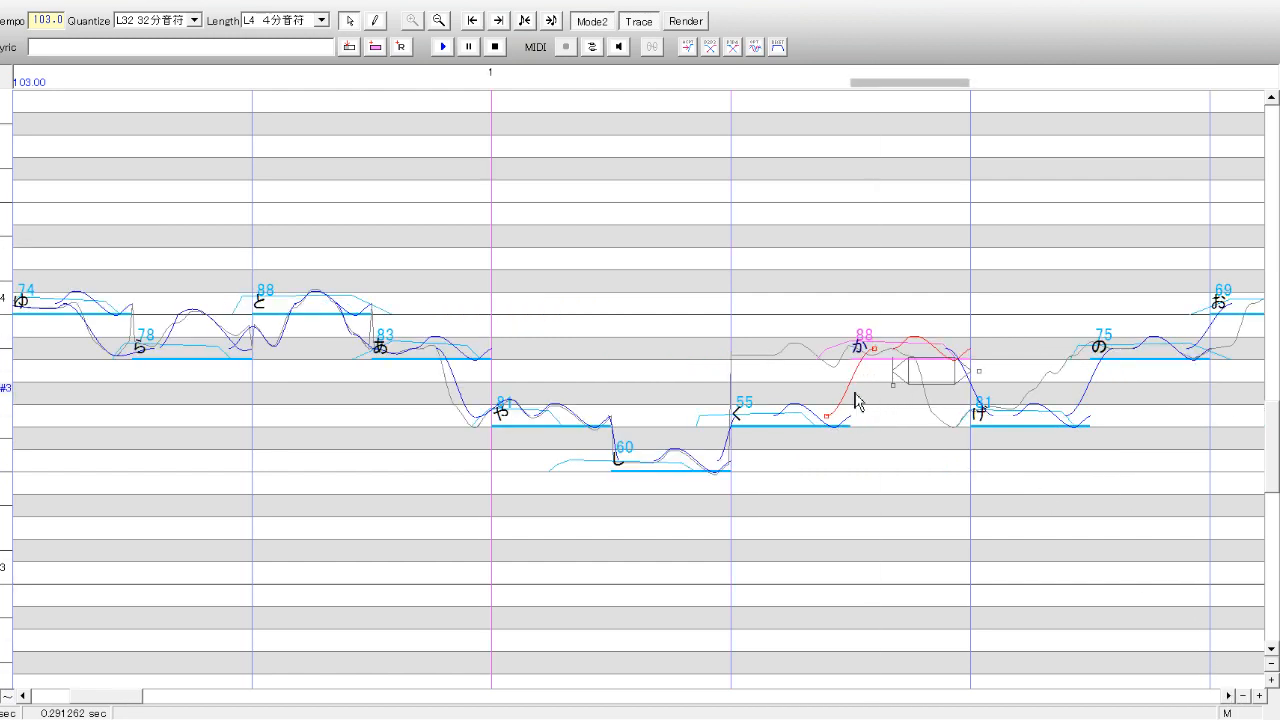
click(835, 430)
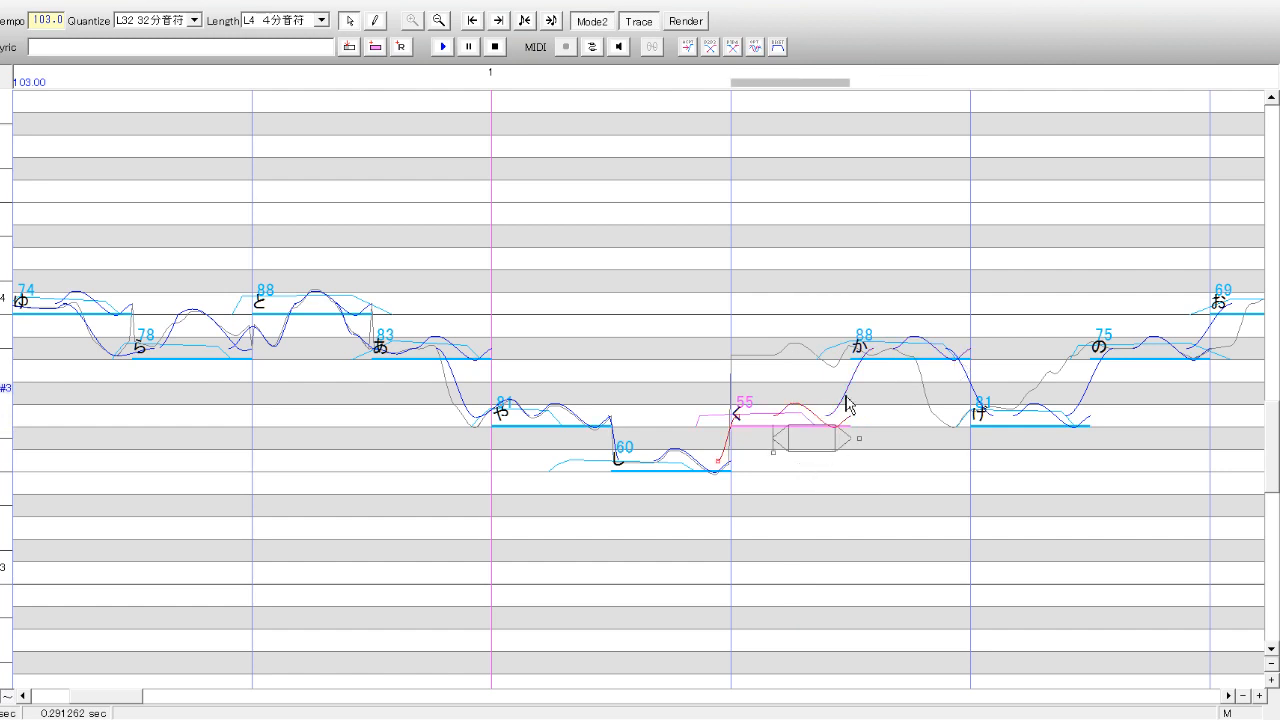
click(875, 423)
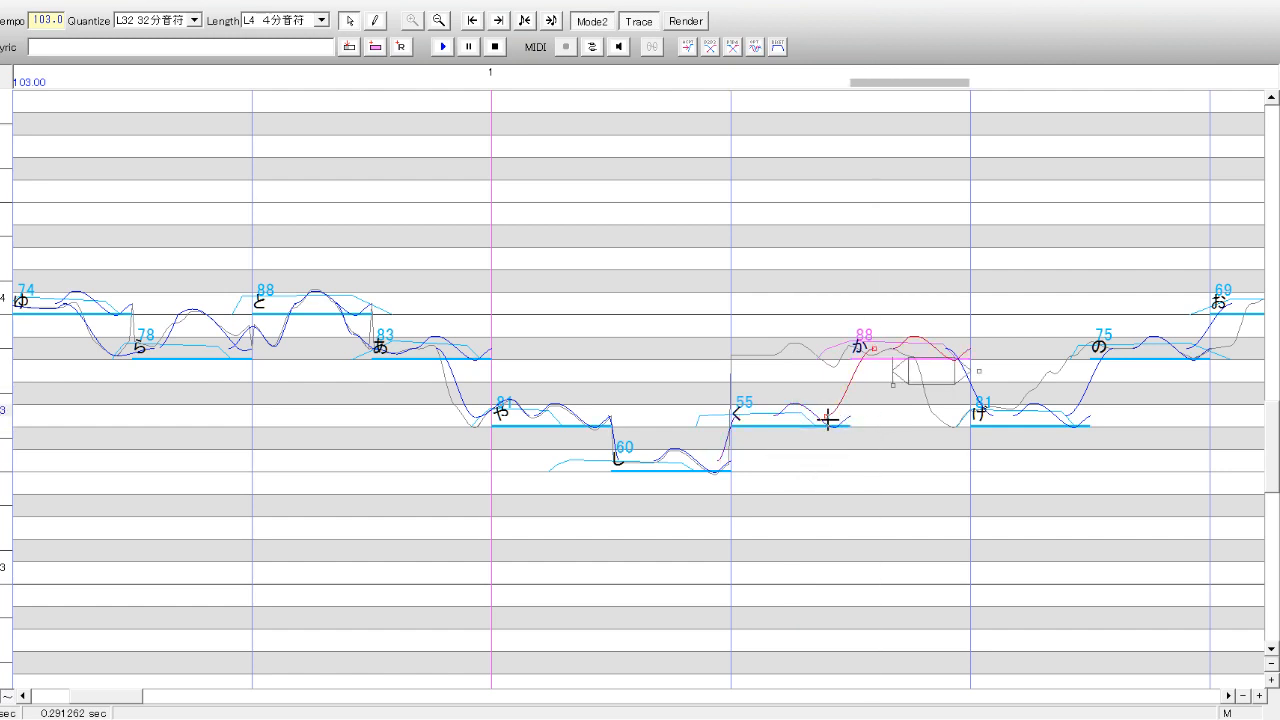
drag(750, 418, 751, 418)
click(811, 383)
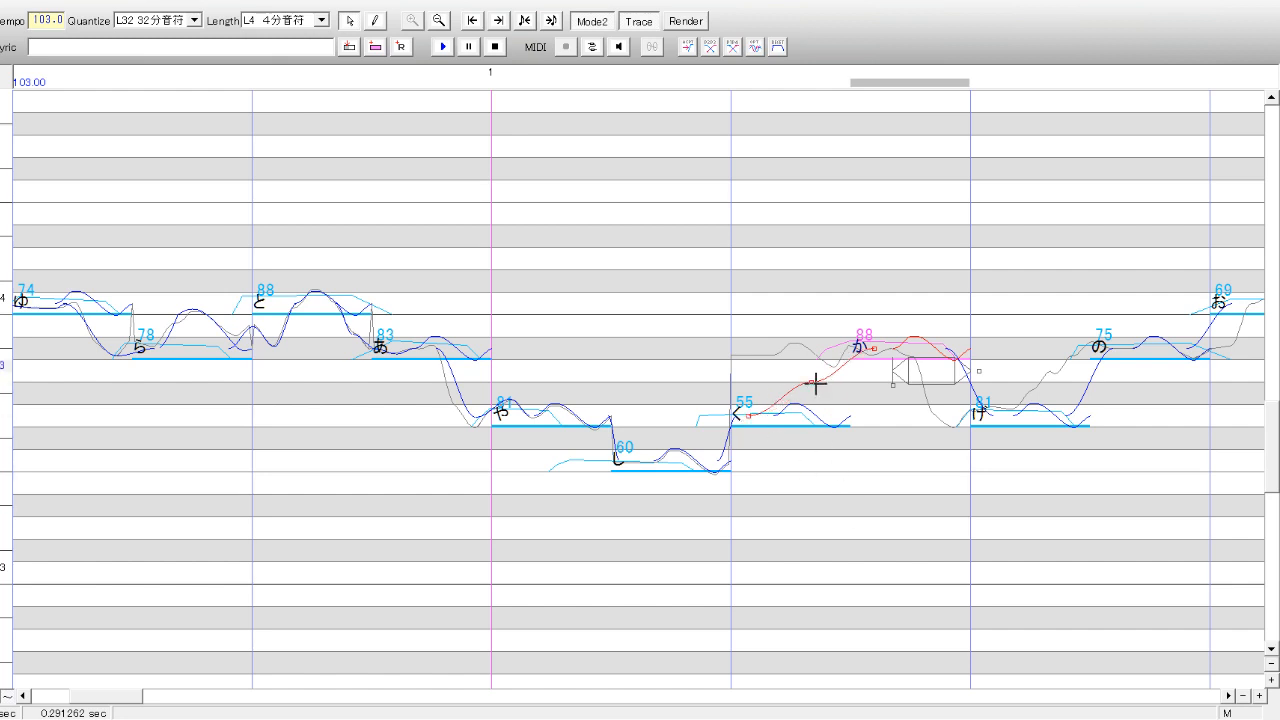
click(810, 353)
drag(812, 352, 812, 352)
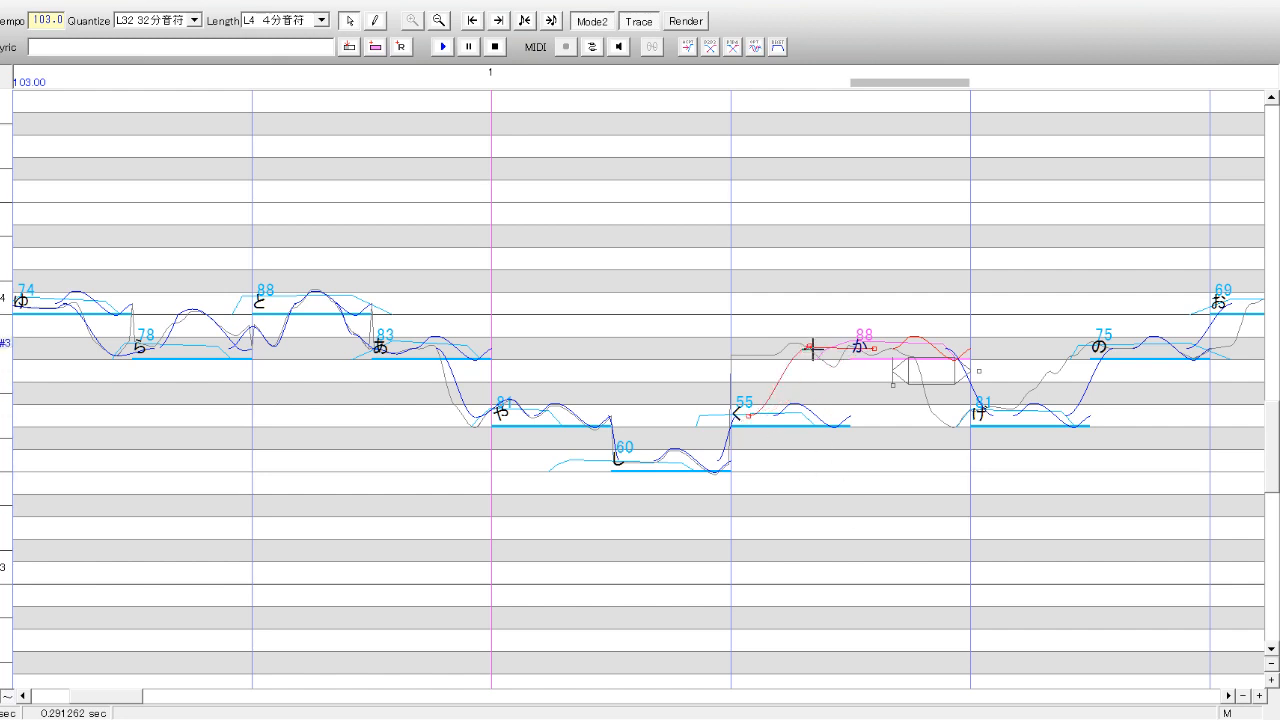
drag(634, 512, 884, 473)
click(445, 47)
- Lower the added control point to く's pitch near the end of that note and play back the passage for comparison
drag(820, 414, 821, 413)
drag(915, 425, 671, 431)
click(444, 47)
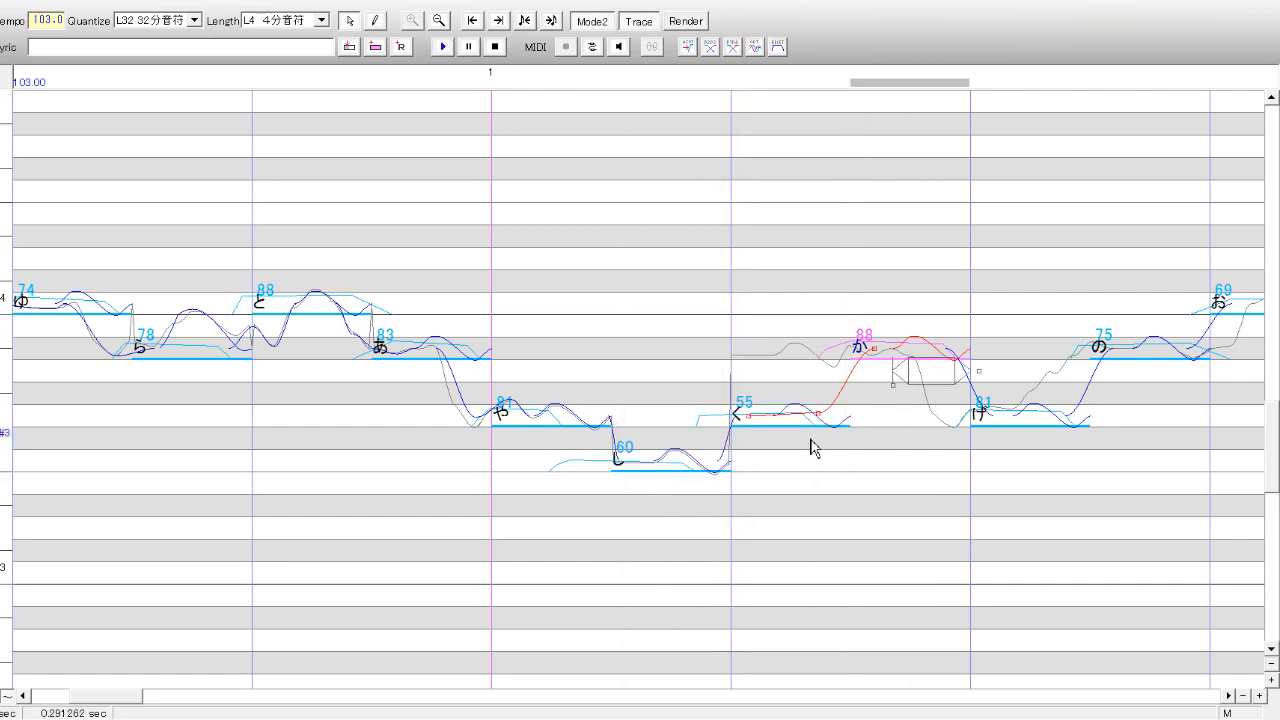
- Raise the added control point to か's pitch early in the く note and play back し, く and か
drag(820, 413, 777, 352)
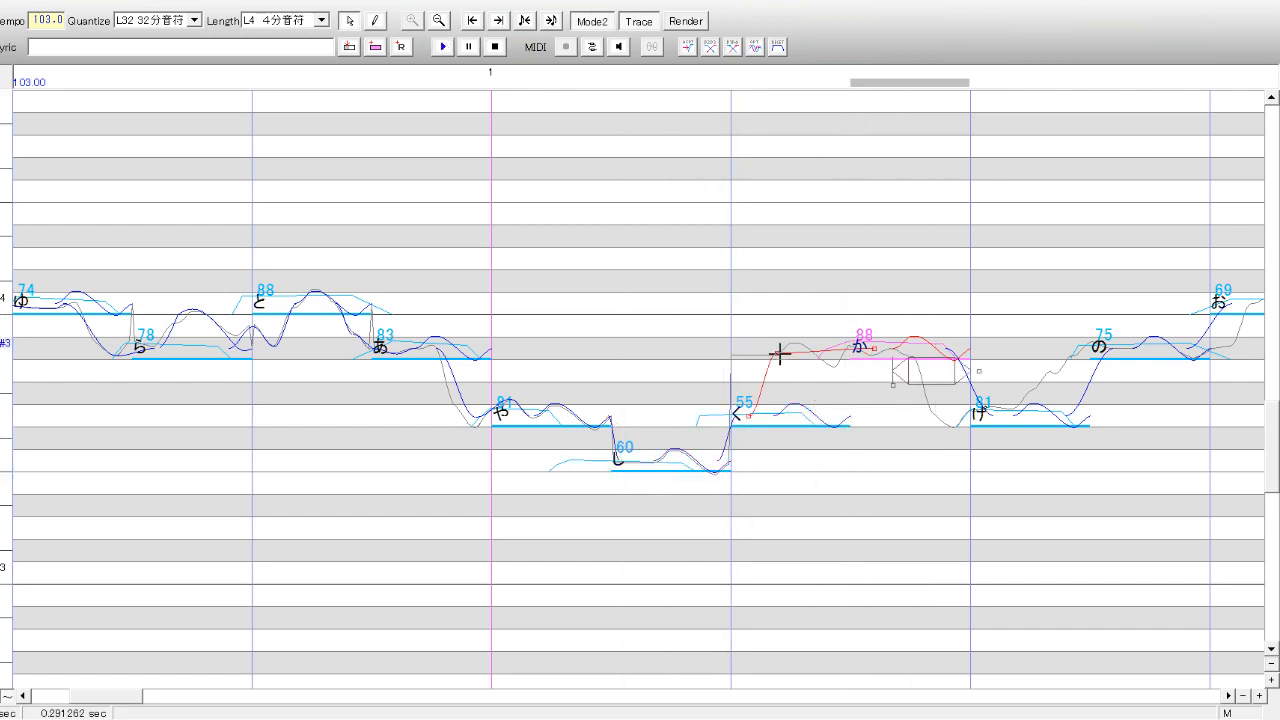
drag(689, 486, 878, 488)
click(442, 48)
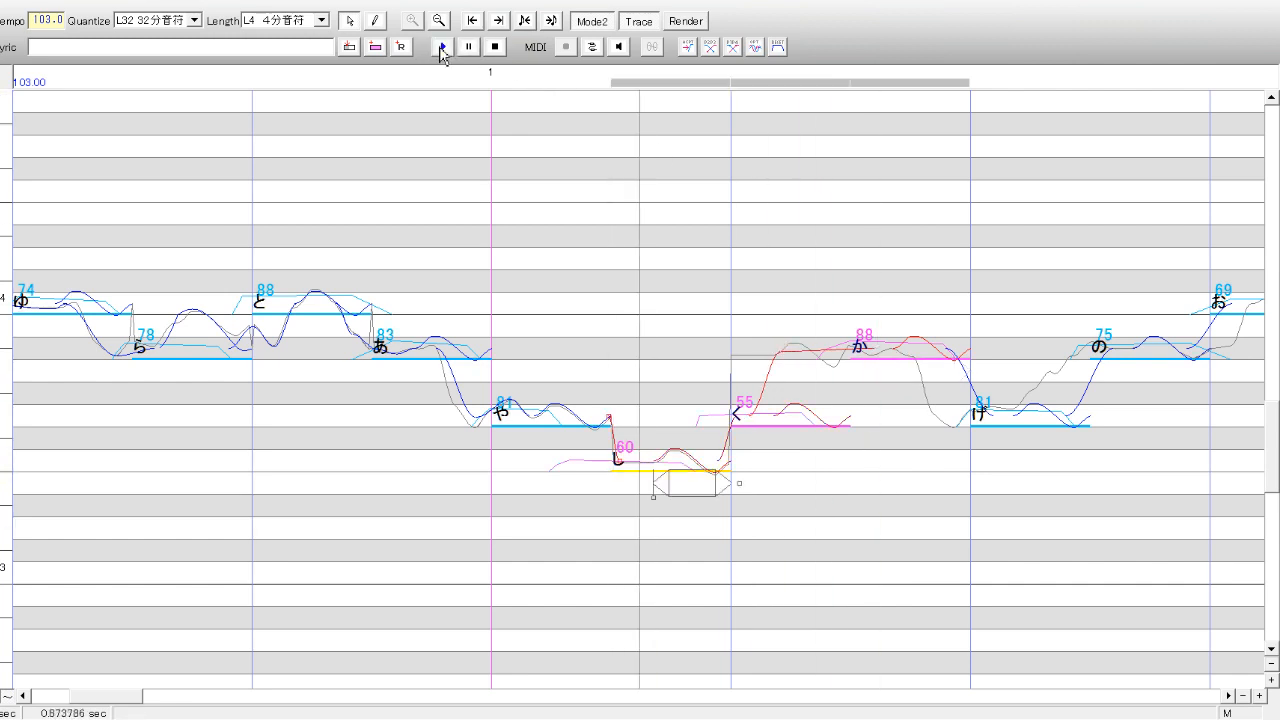
- Add control points to か's pitch curve around the start of that note in measure 1 and shape a slight dip following the trace
click(1021, 477)
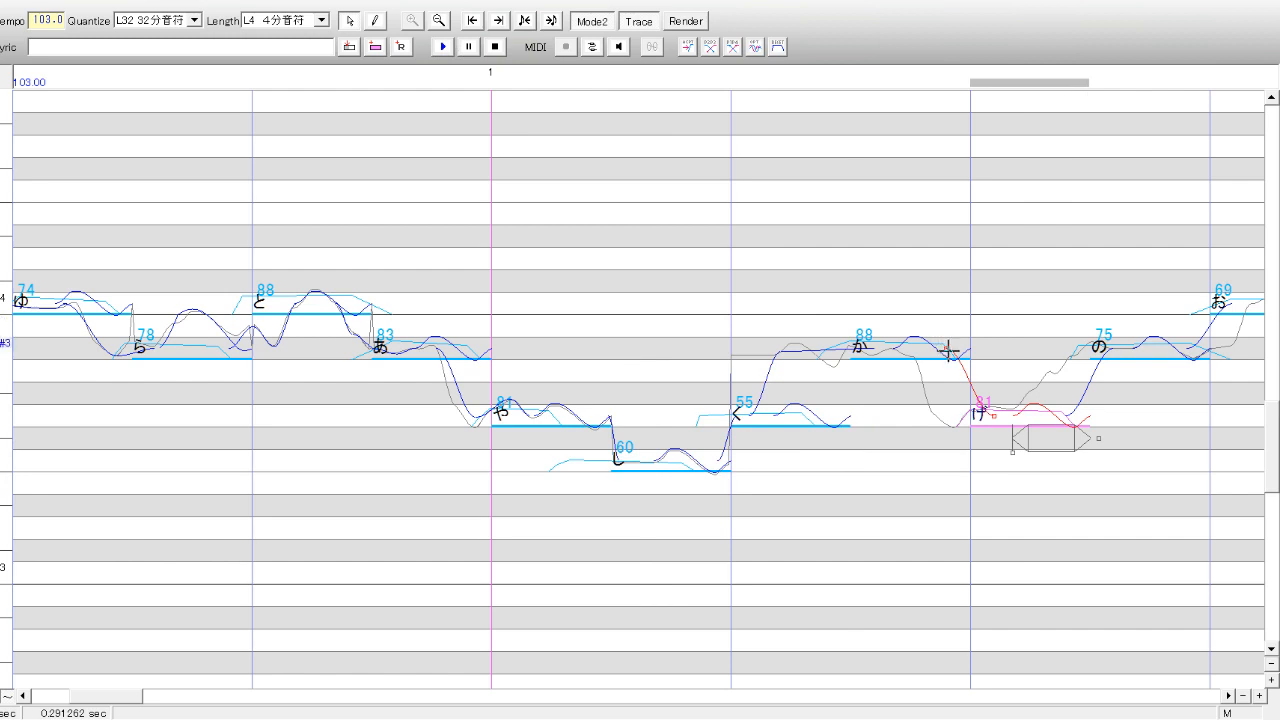
click(855, 380)
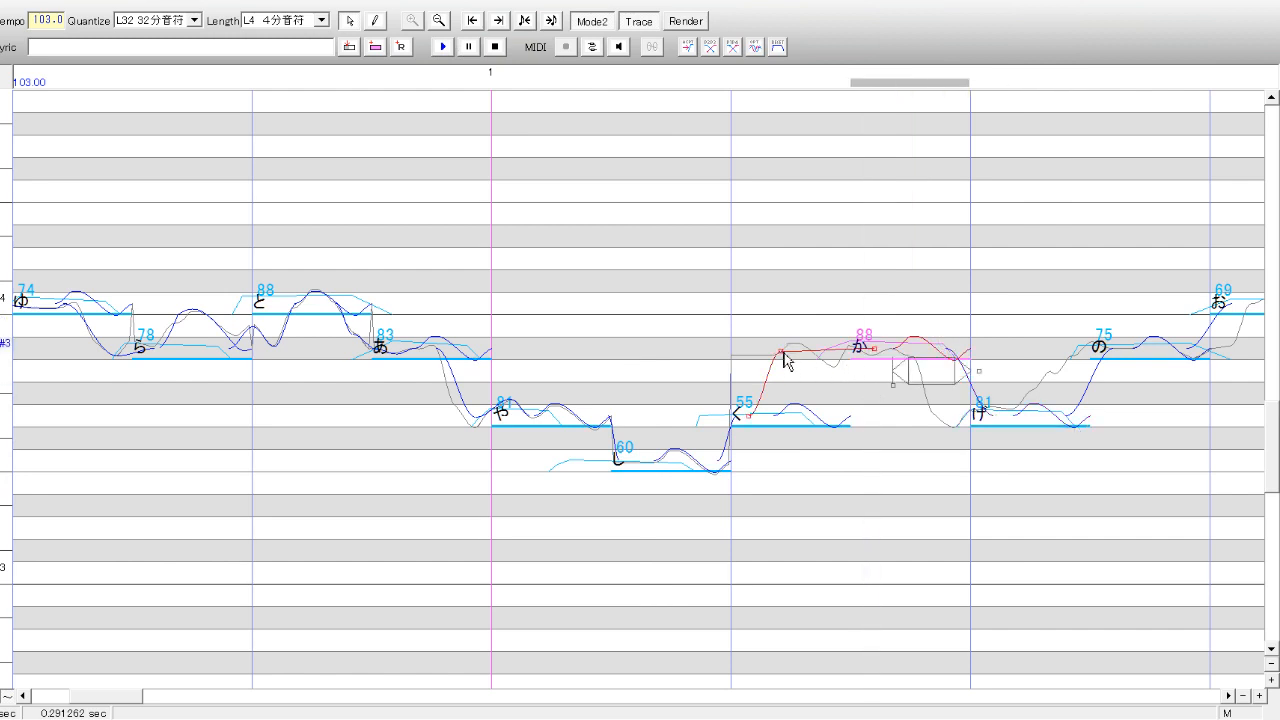
click(830, 425)
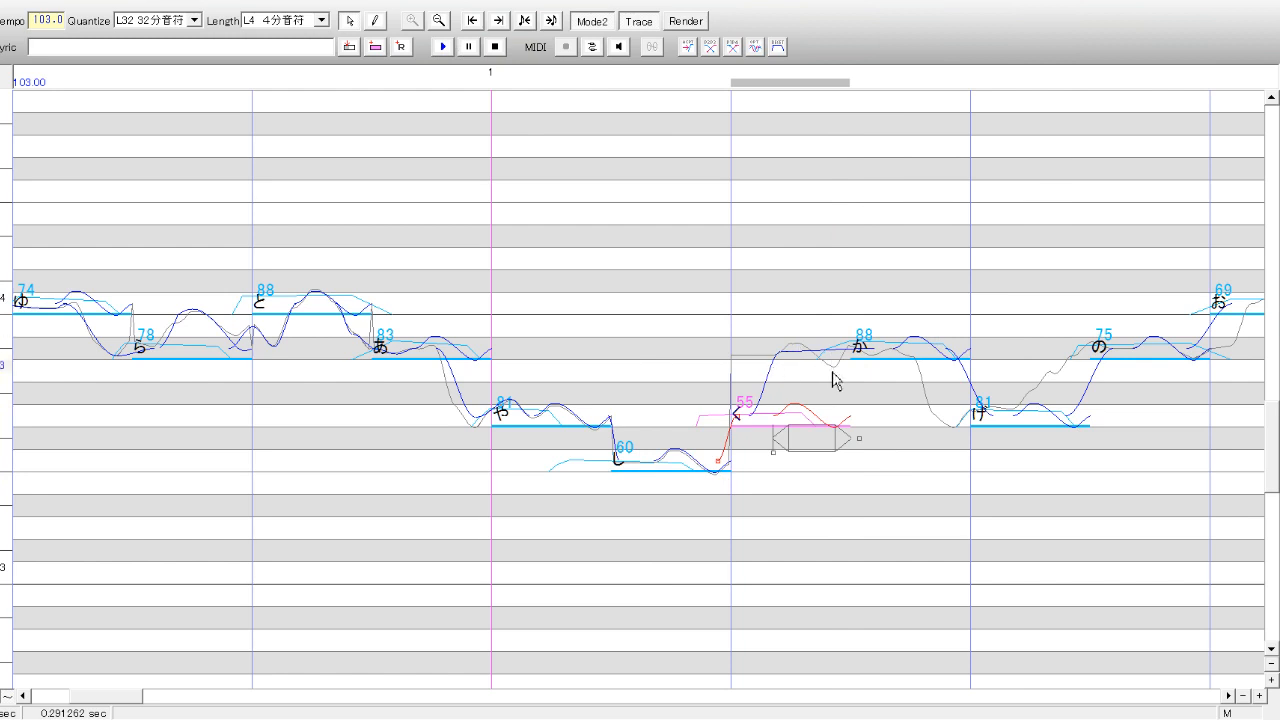
click(906, 462)
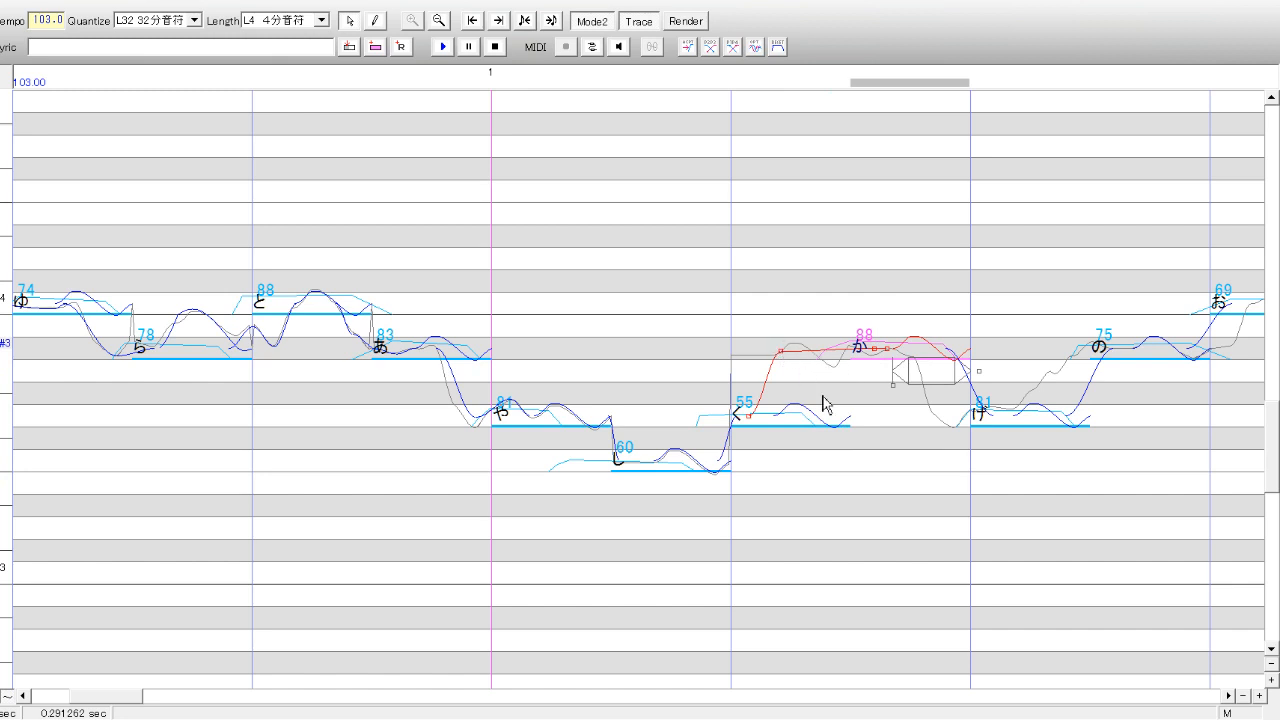
click(830, 350)
drag(831, 352, 852, 352)
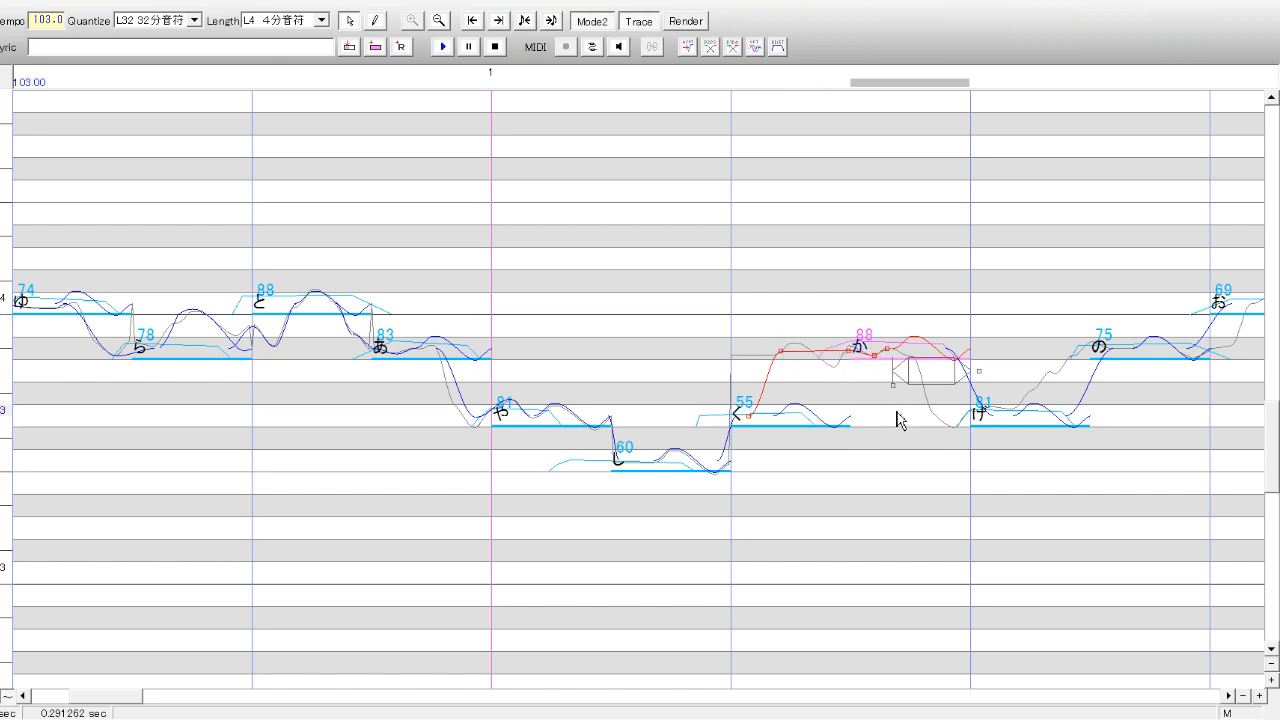
- Start げ's pitch transition inside the か note and lower an added control point to げ's pitch near the end of か
click(1002, 481)
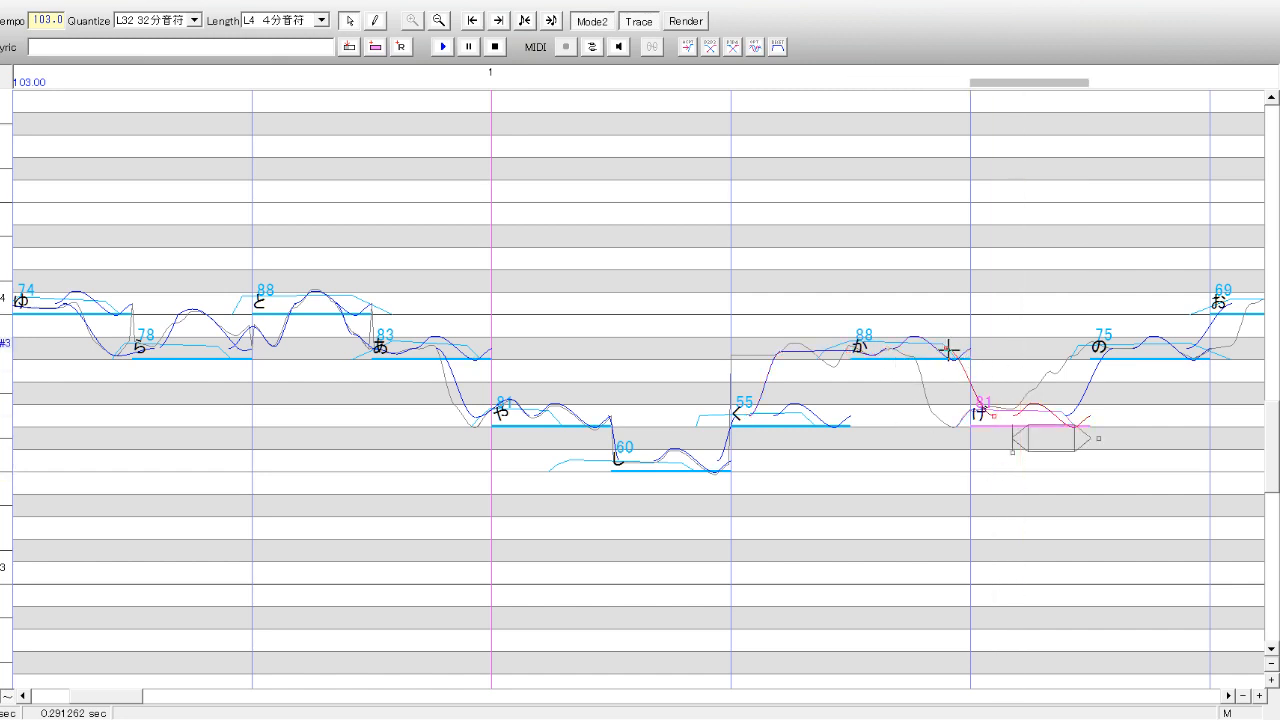
drag(946, 349, 898, 350)
right_click(898, 350)
click(981, 438)
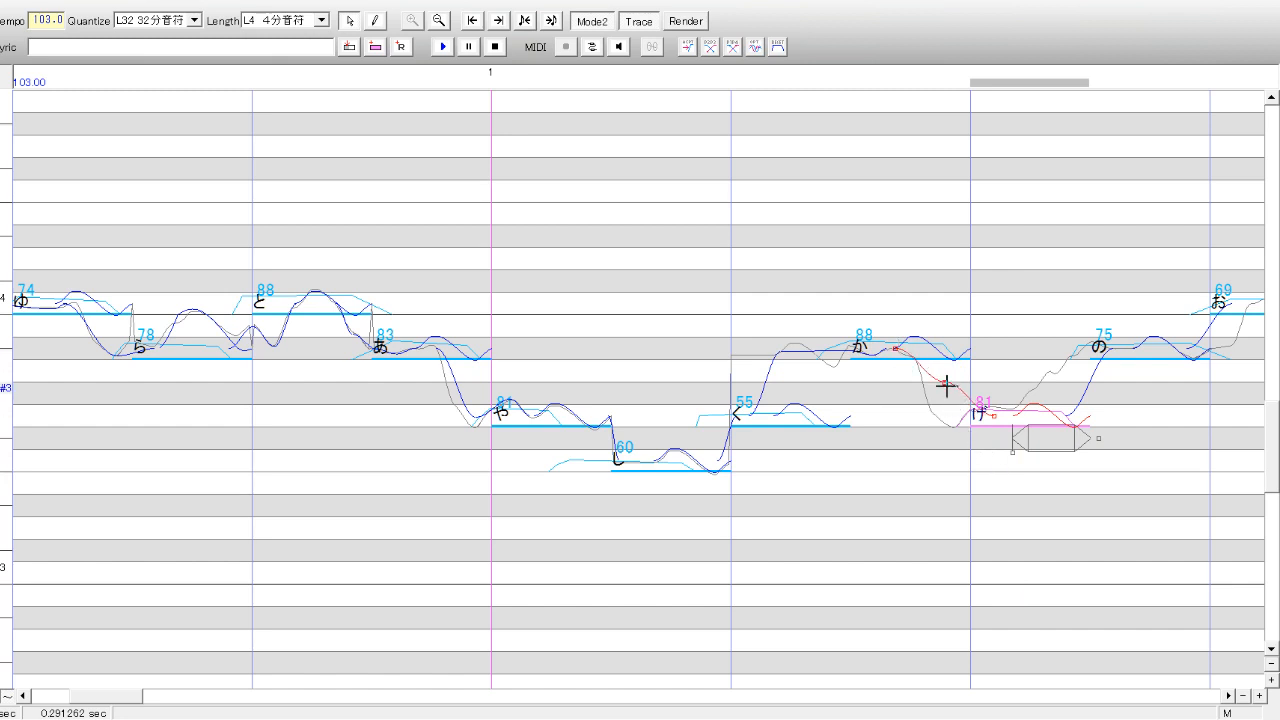
drag(944, 382, 937, 418)
- Start の's pitch transition early in the げ note and shape its rise along the trace
click(1146, 463)
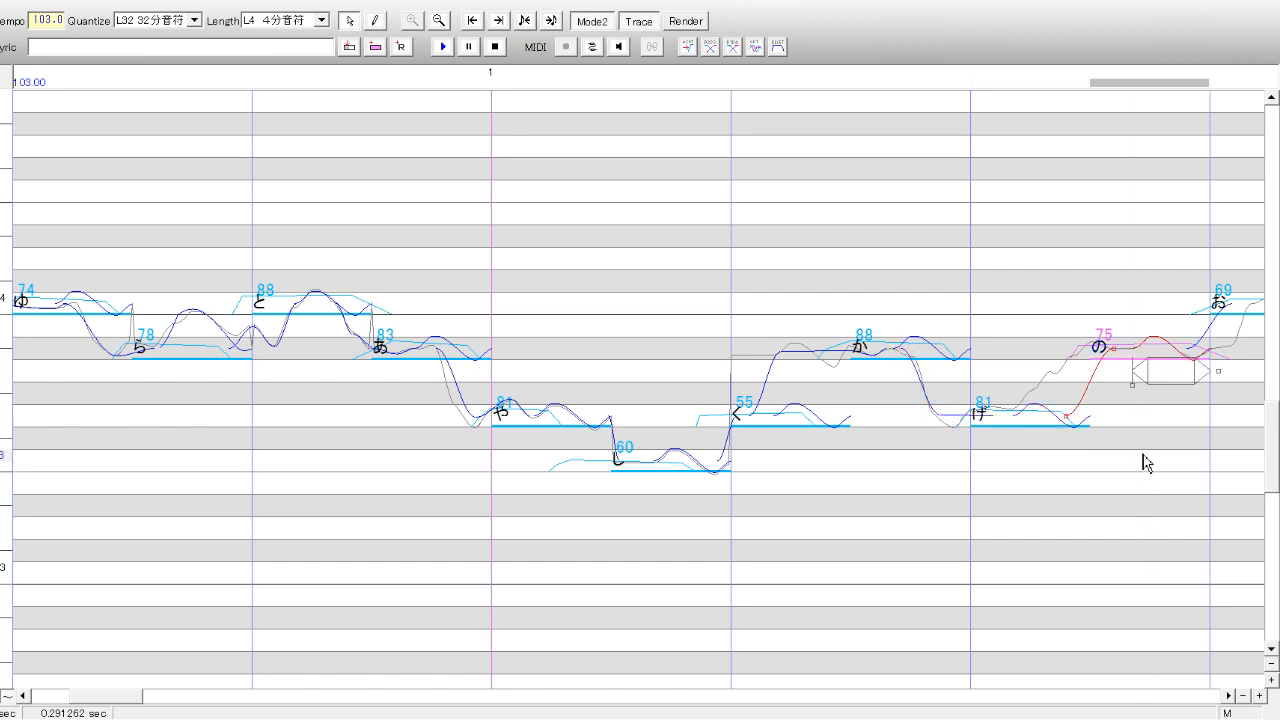
click(1015, 420)
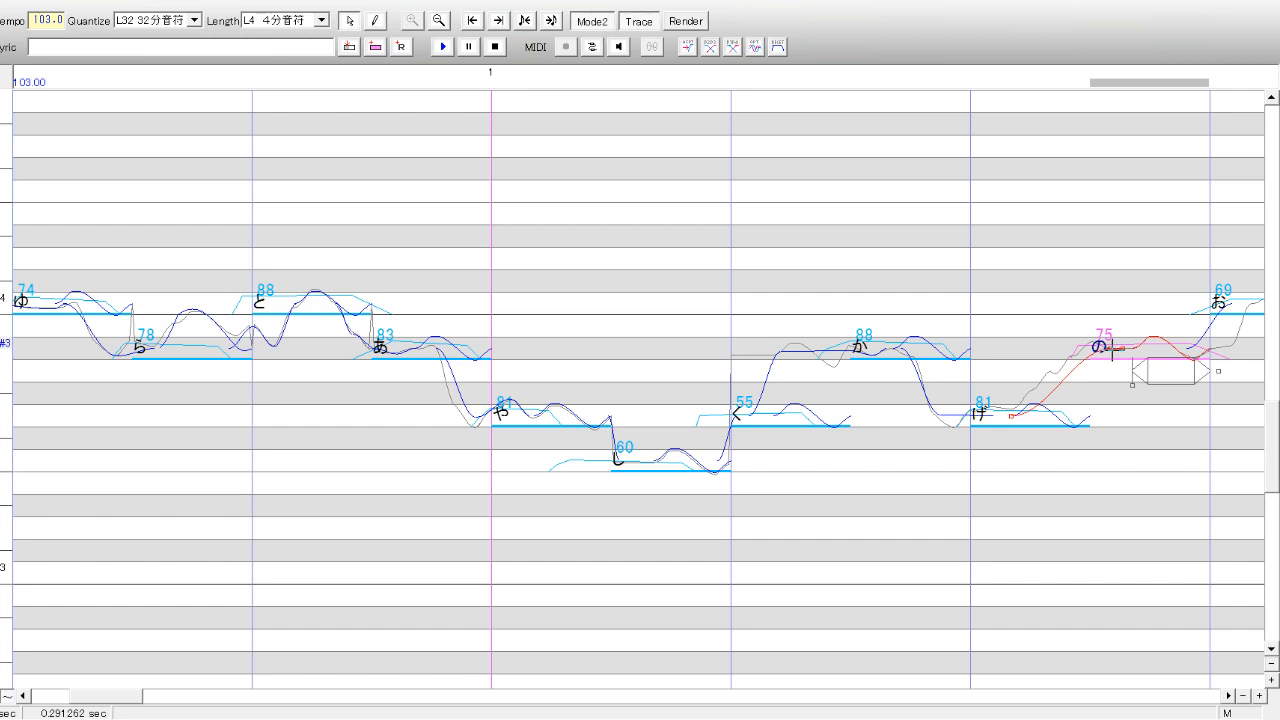
drag(1110, 348, 1098, 345)
- Deepen お's vibrato before measure 2, start it slightly earlier, shift its phase and shorten its fade-in to match the traced wave
click(1228, 695)
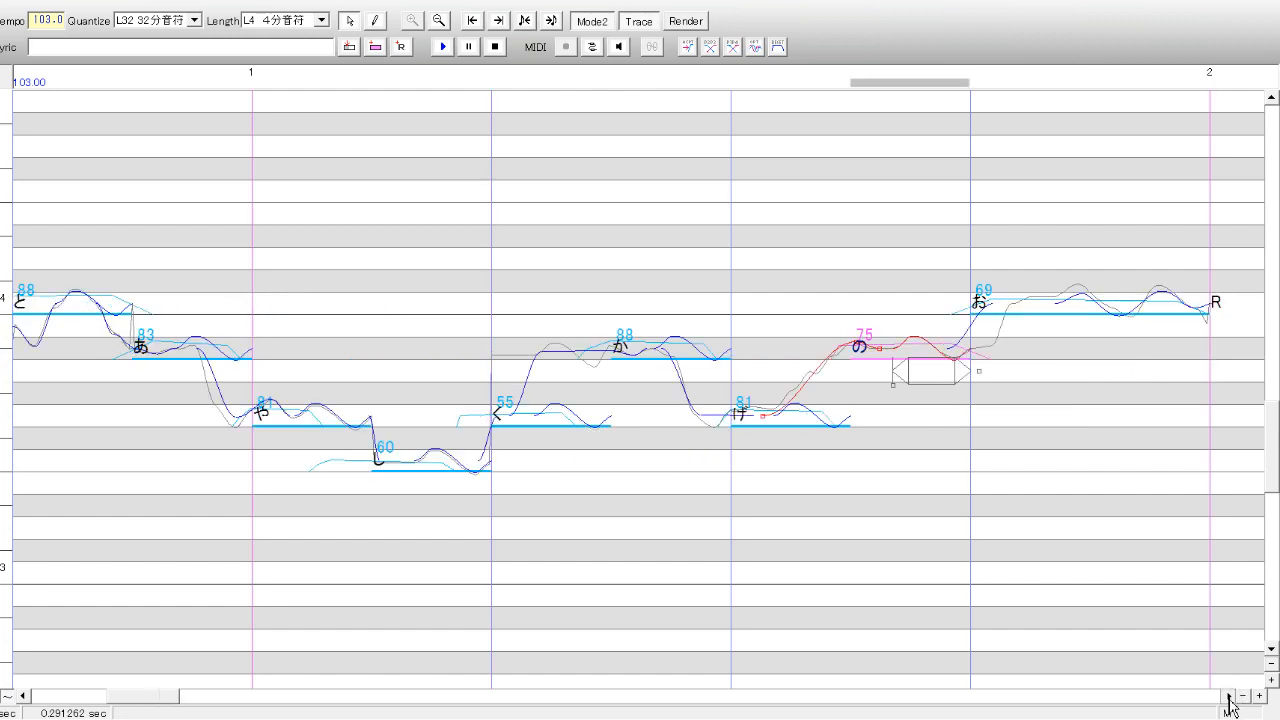
click(1228, 695)
click(889, 345)
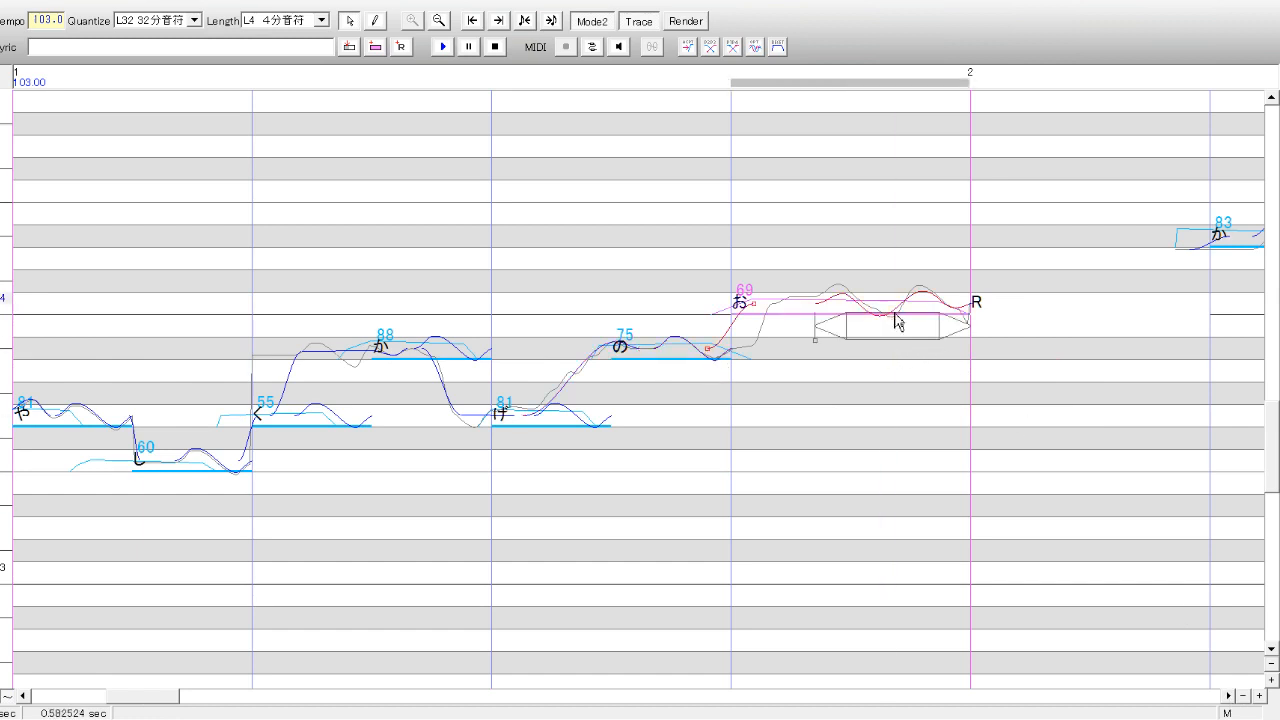
drag(894, 316, 900, 305)
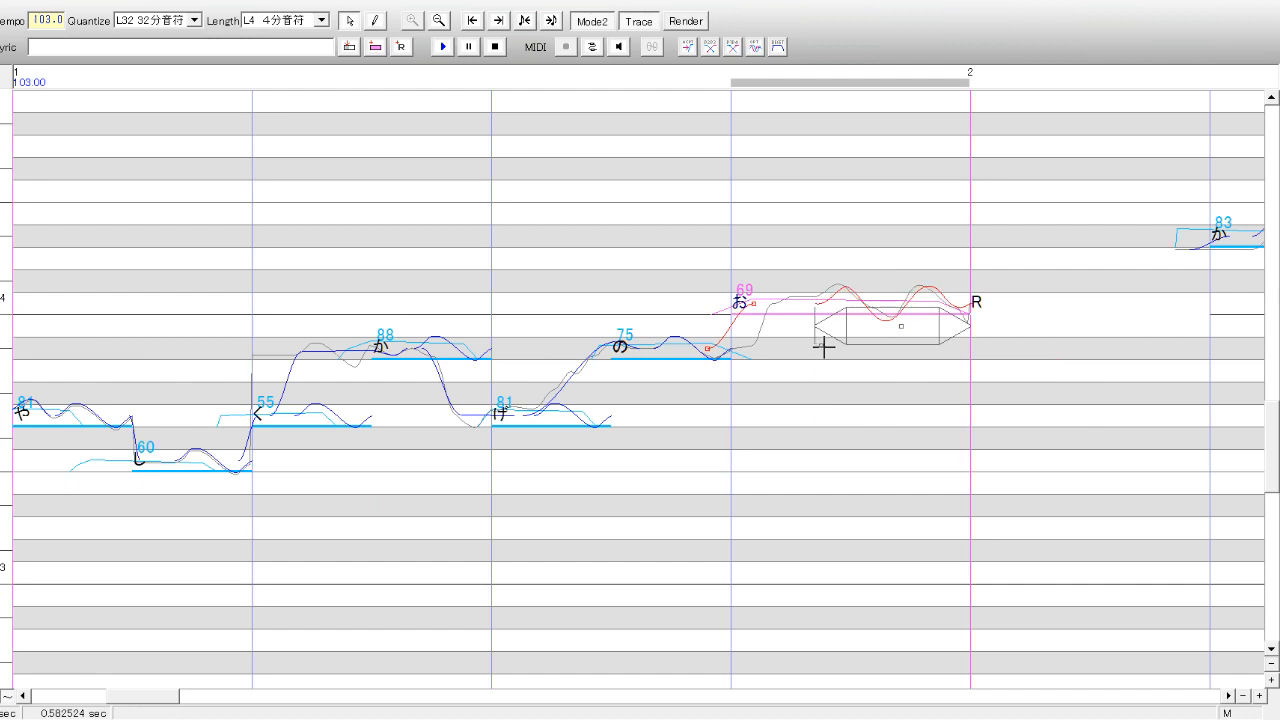
drag(817, 326, 811, 325)
drag(894, 346, 894, 329)
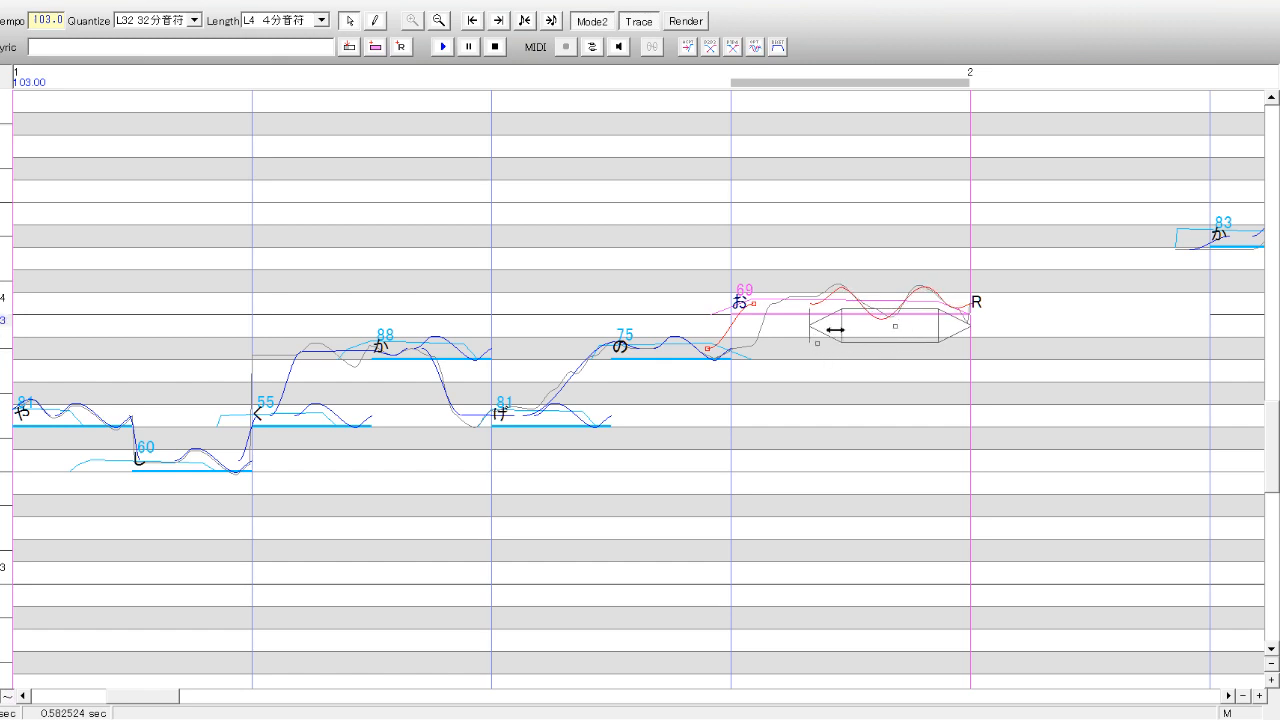
drag(835, 329, 817, 330)
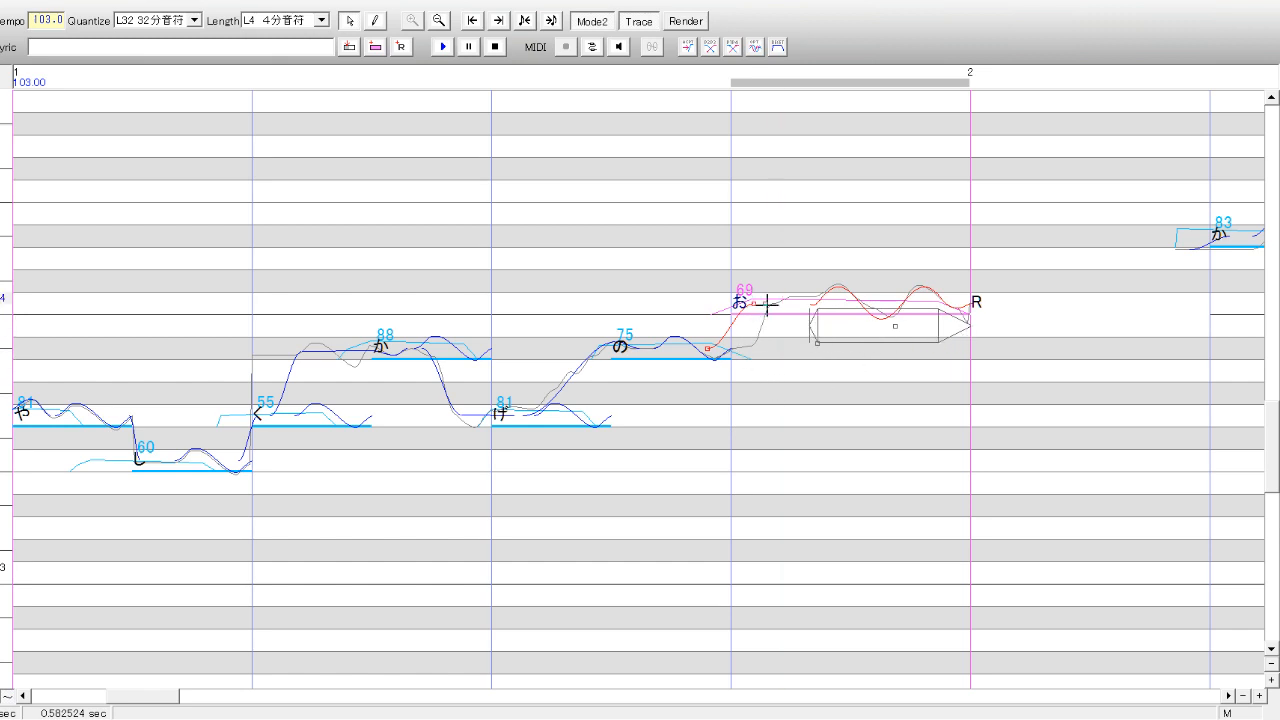
- Delay お's pitch rise by adding a control point at の's pitch just inside お and moving the transition's end later
drag(754, 303, 813, 307)
drag(790, 296, 762, 296)
click(757, 347)
drag(779, 306, 774, 307)
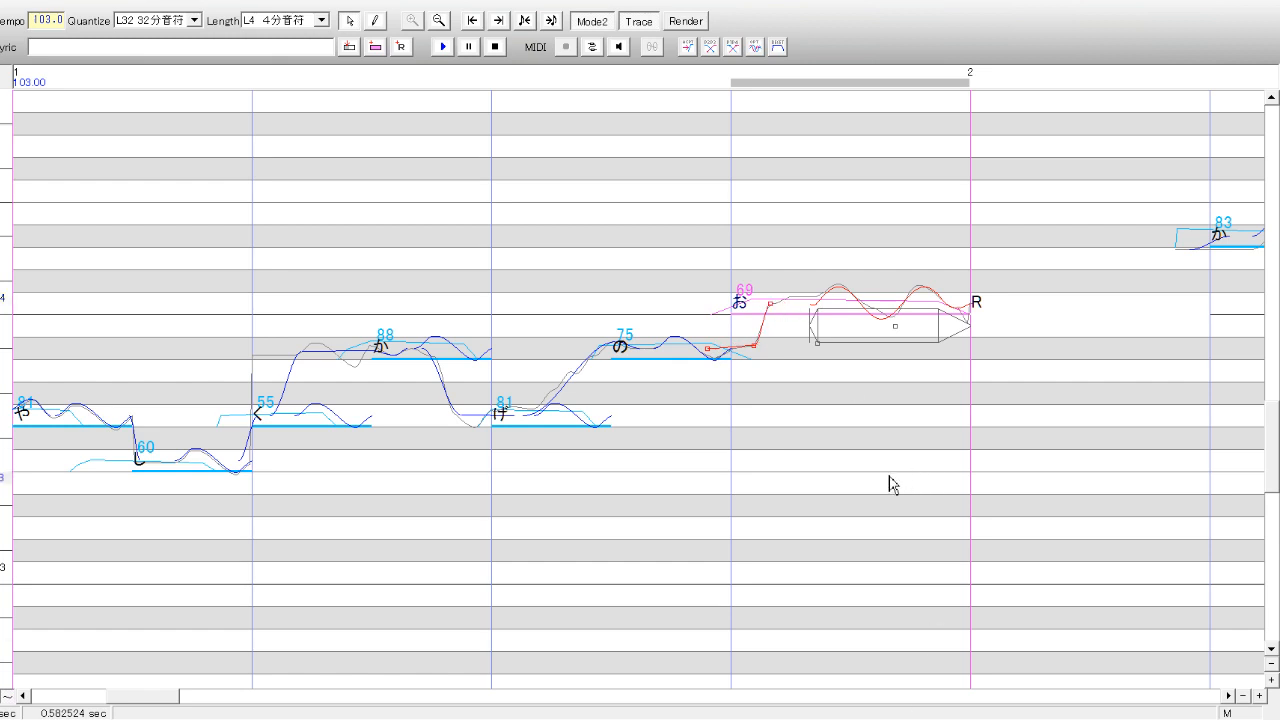
- Reshape the vibrato of the か note in measure 2 so that it swings lower
click(1228, 695)
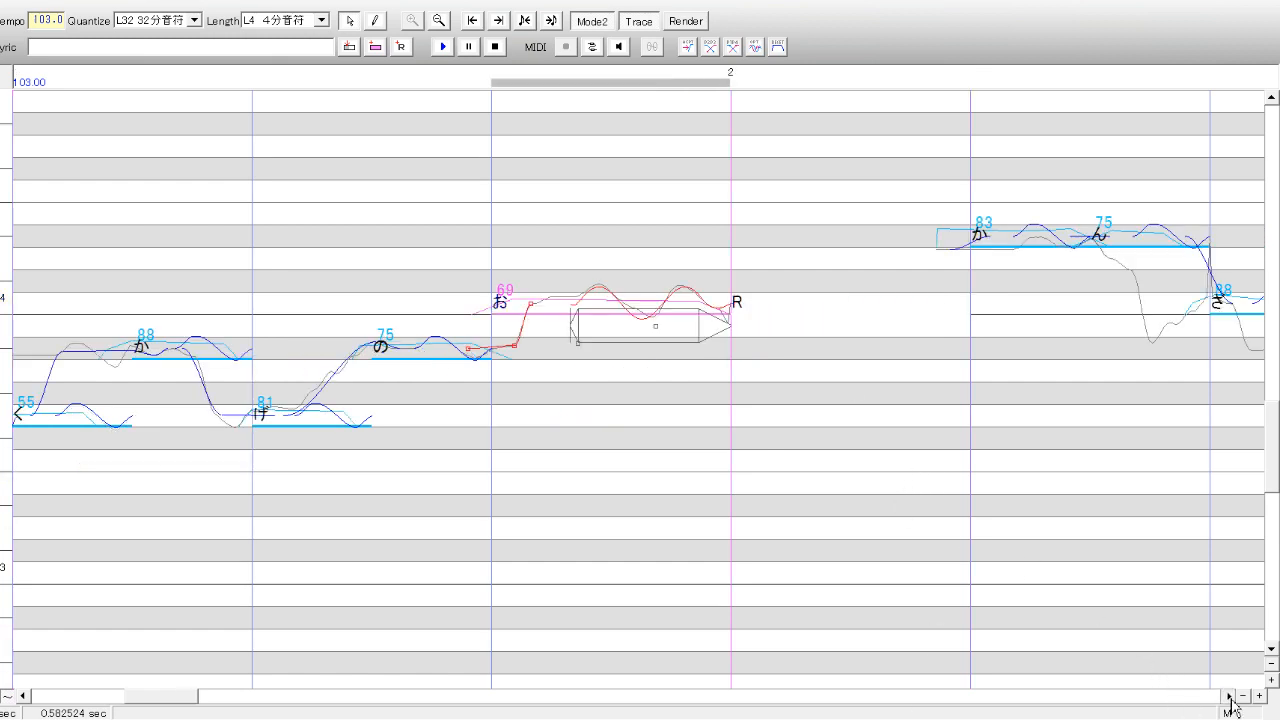
click(1228, 695)
click(804, 278)
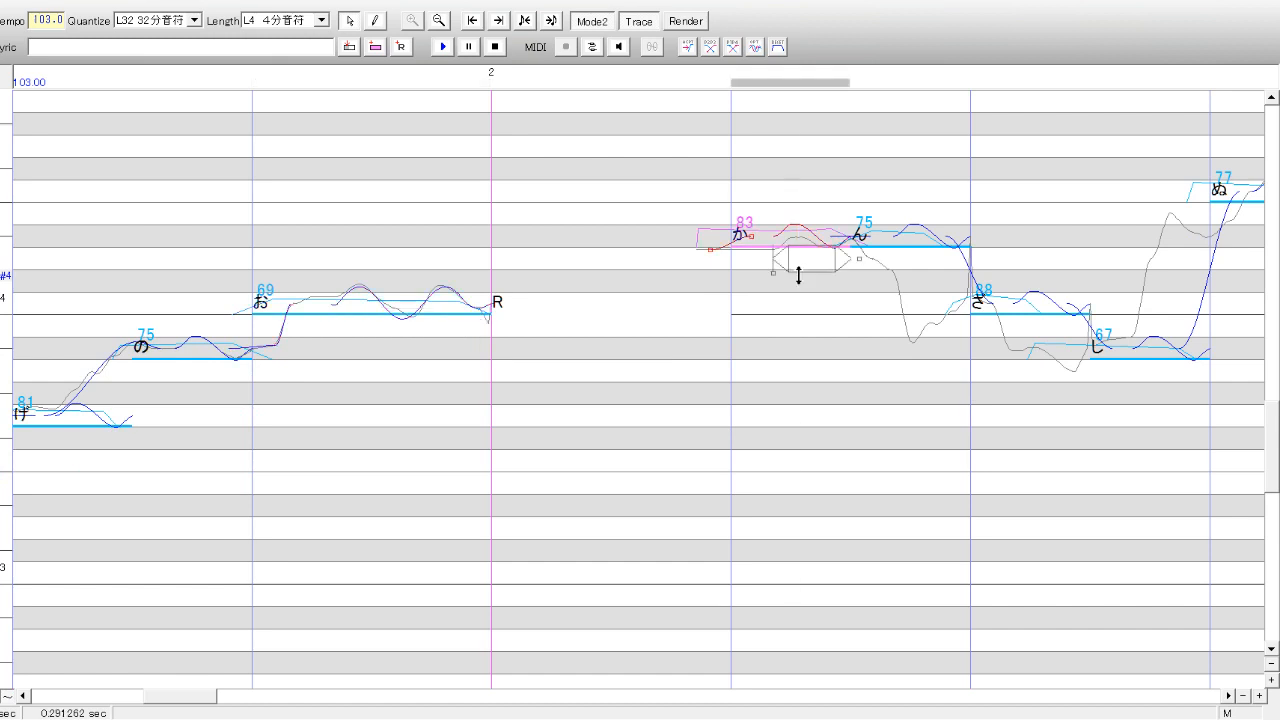
drag(812, 276, 820, 292)
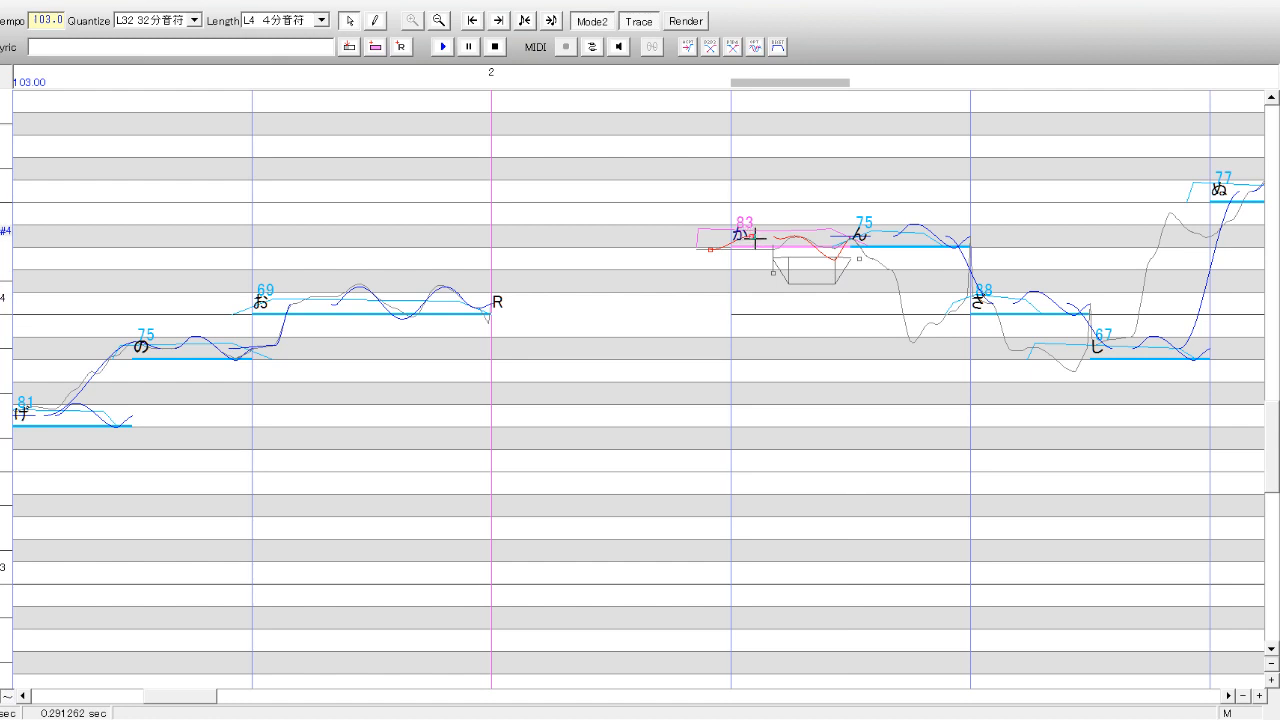
- Adjust the measure 2 か note's pitch control points so its start stays flat and low before rising later along the trace
drag(754, 237, 795, 246)
right_click(711, 251)
click(779, 337)
drag(779, 250, 779, 250)
- Start ざ's pitch transition at the beginning of ん and lower an added control point to the trace's dip in mid-ん
click(920, 375)
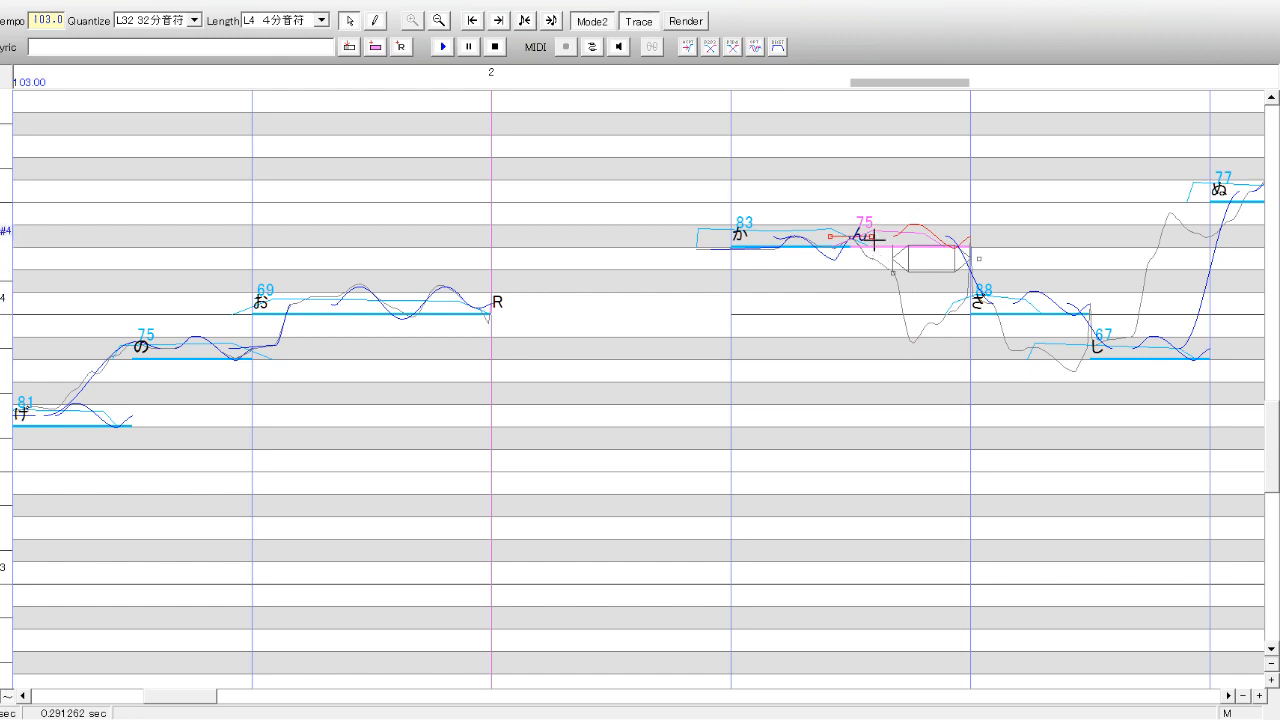
click(1012, 368)
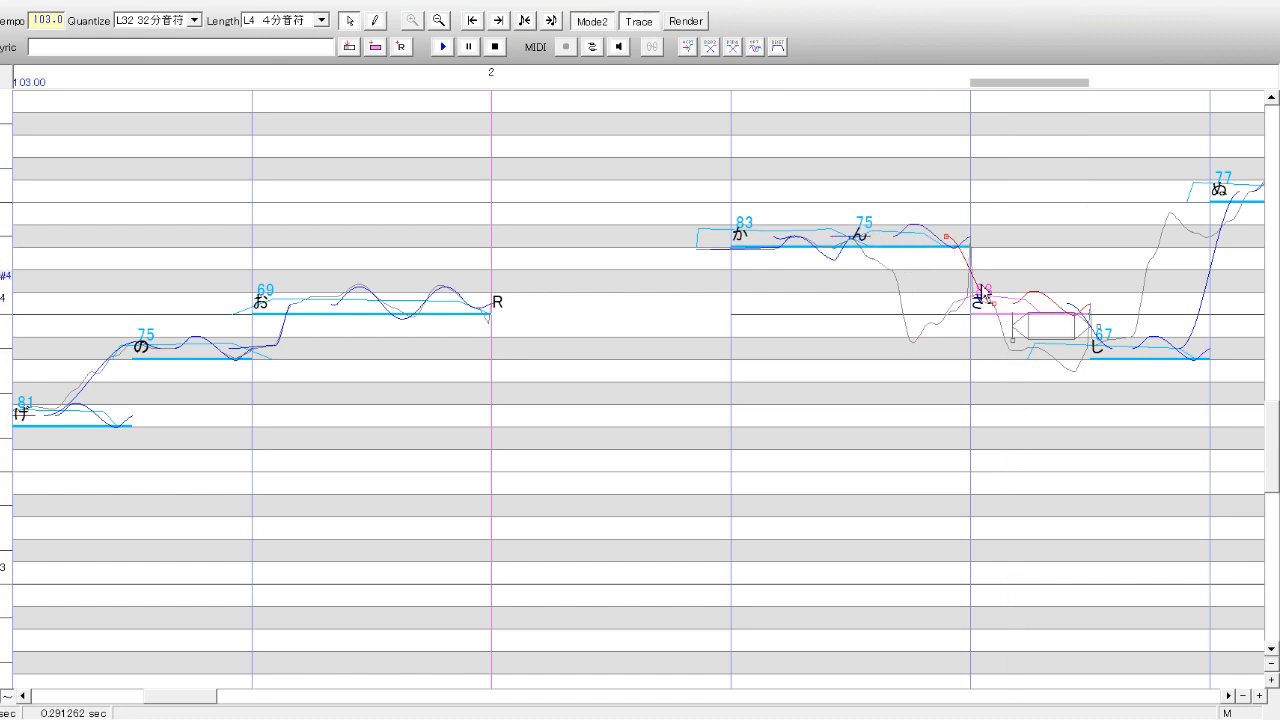
drag(948, 240, 855, 240)
click(923, 271)
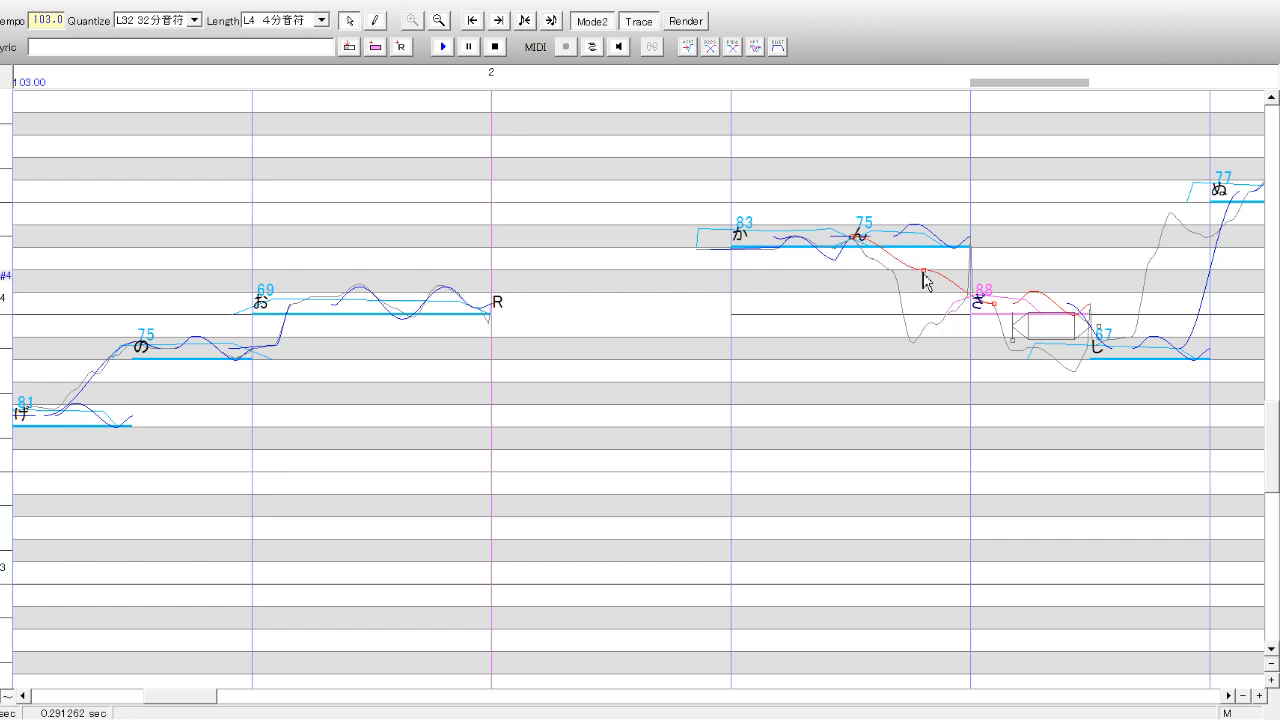
click(916, 343)
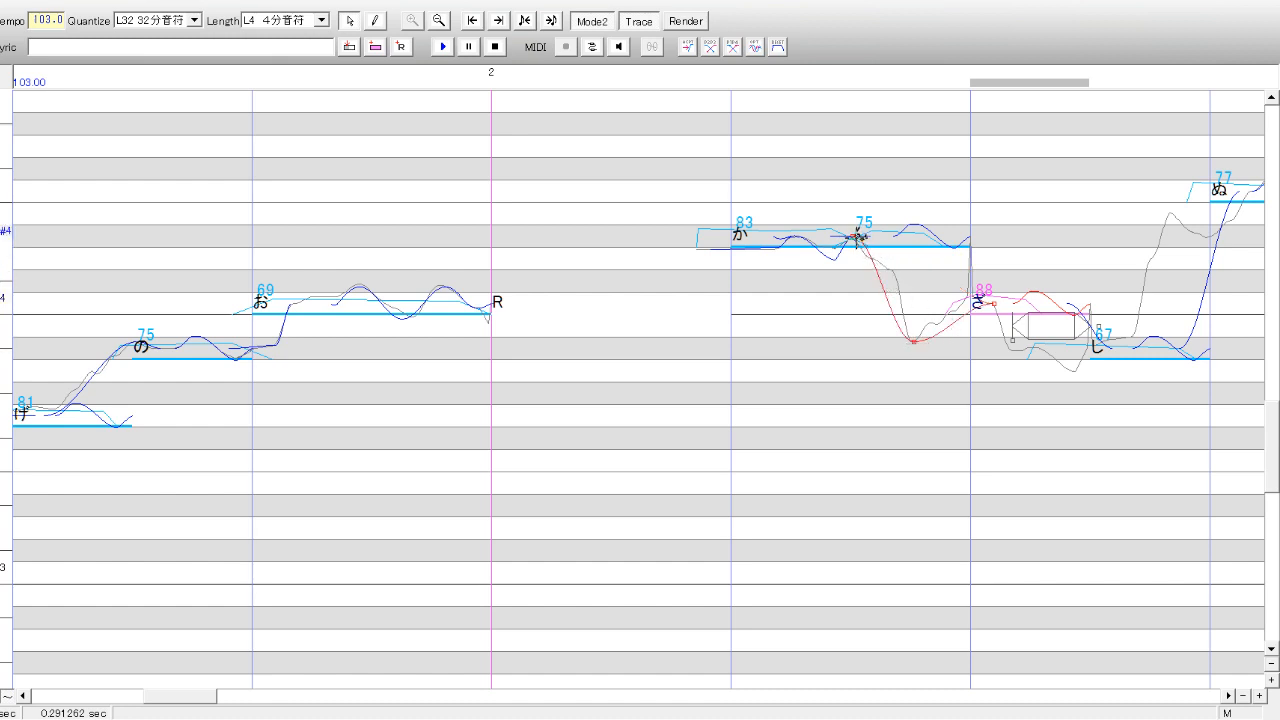
- Add control points before and after the dip in ざ's pitch curve so its fall and recovery follow the trace
right_click(855, 239)
click(930, 322)
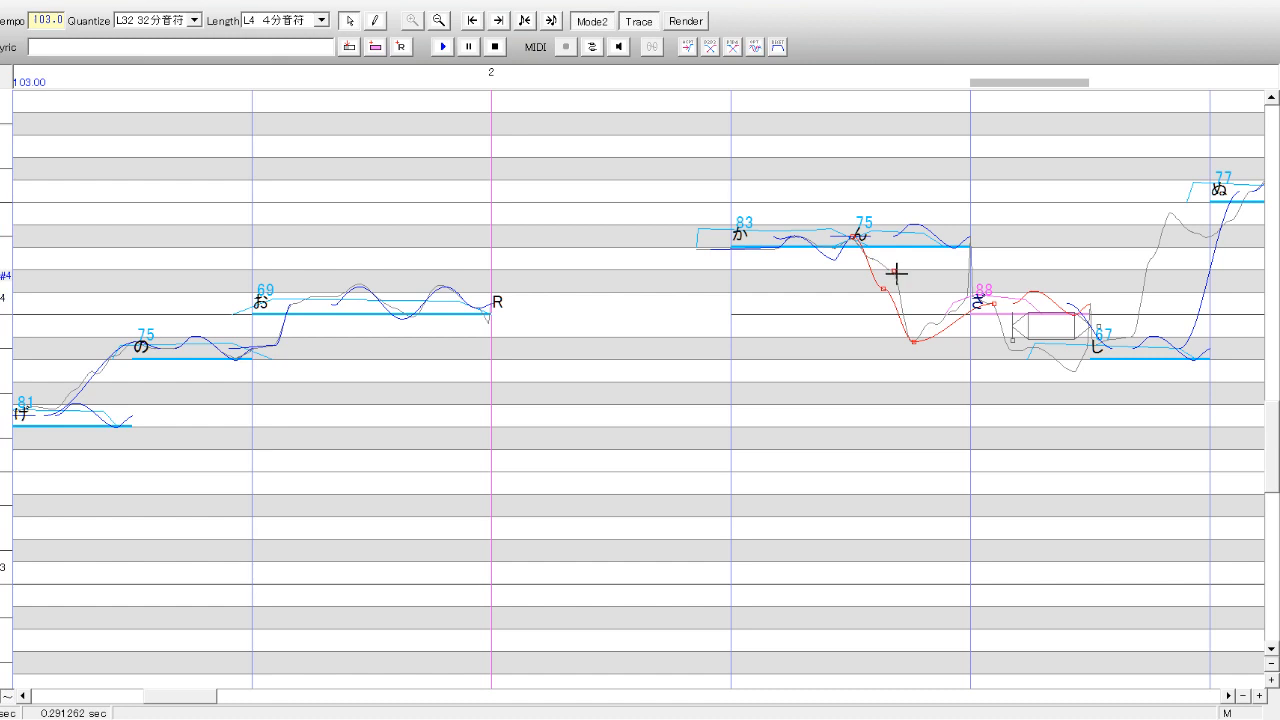
drag(896, 273, 895, 272)
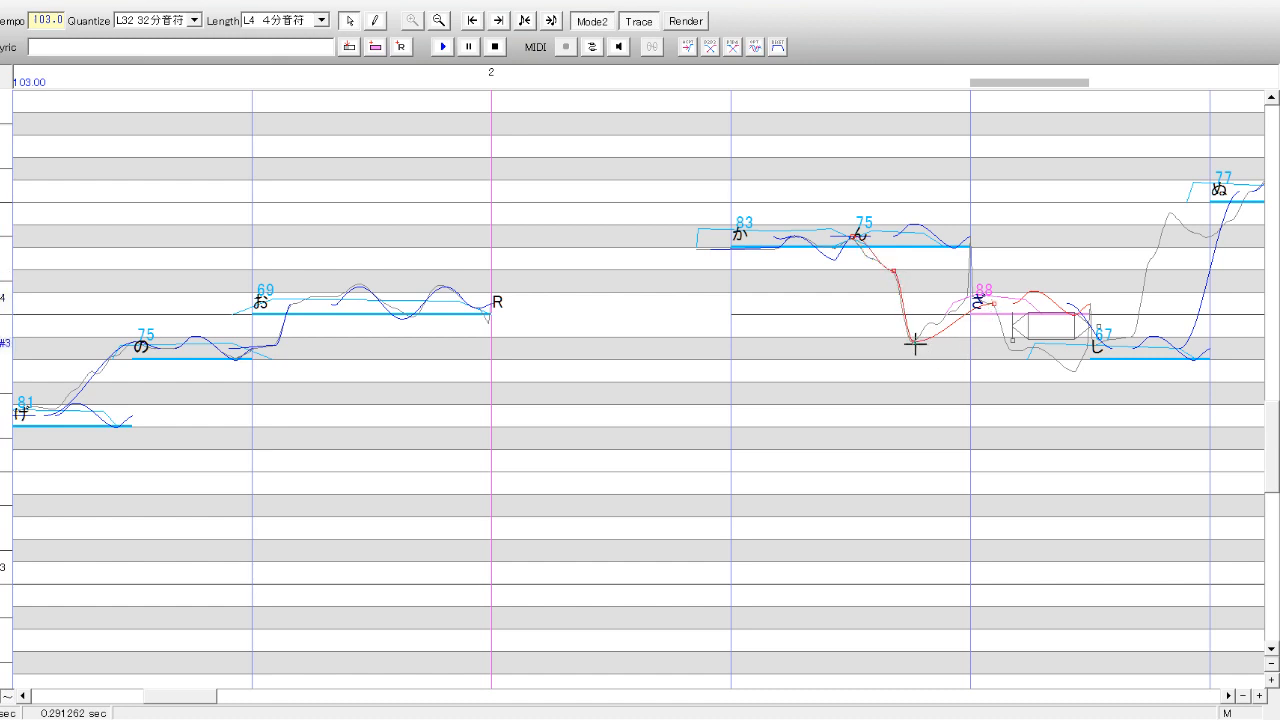
click(955, 322)
drag(953, 322, 948, 308)
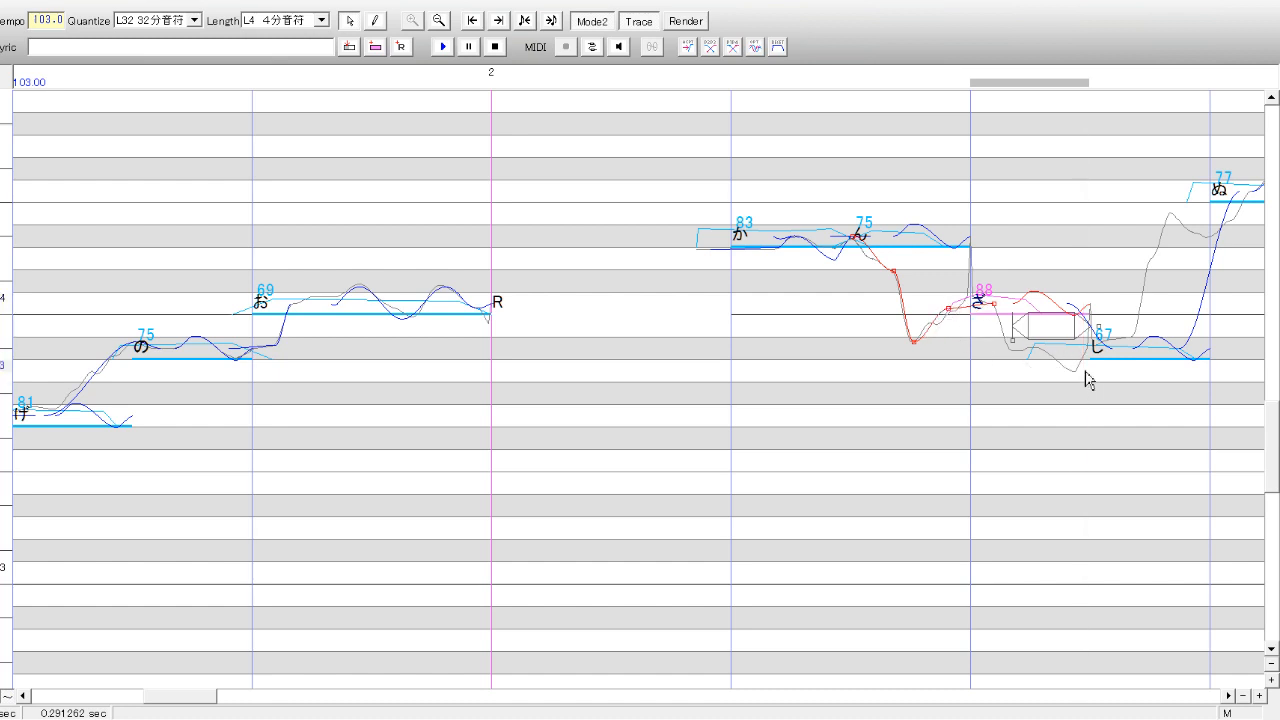
- Start し's pitch transition at the beginning of ざ with an added control point at し's pitch, and make し's vibrato swing higher
click(1148, 356)
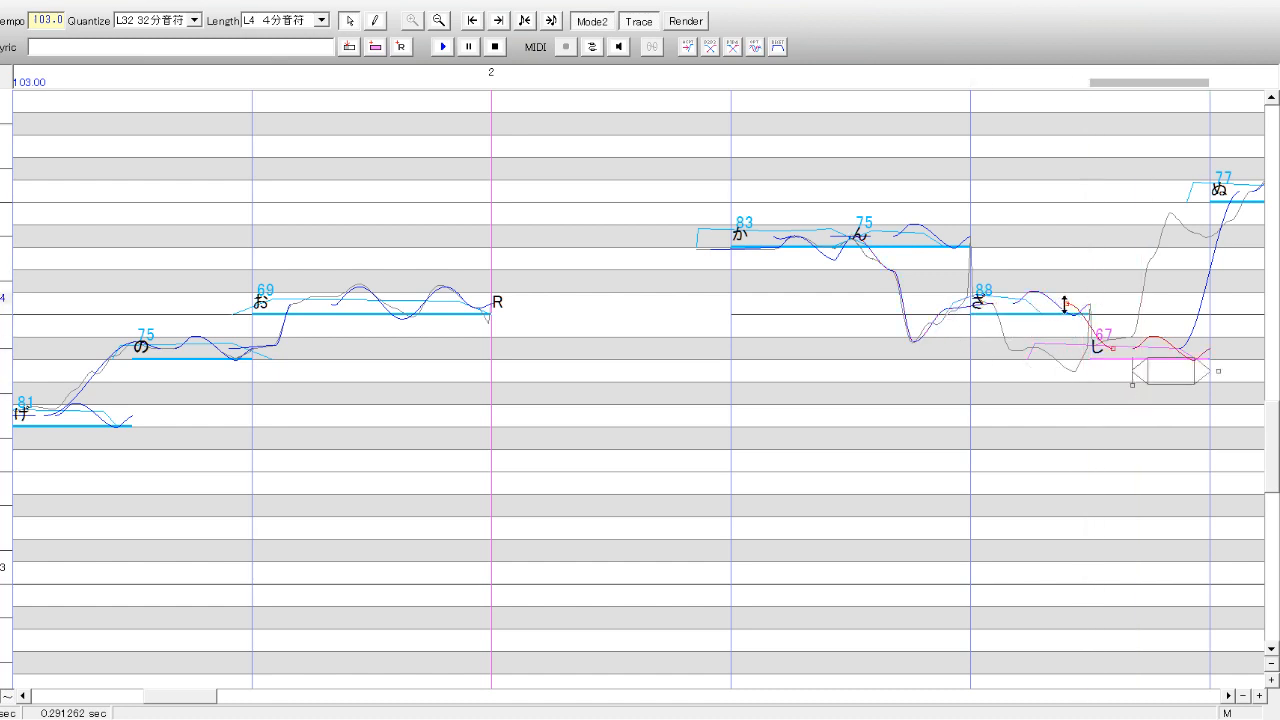
click(990, 302)
click(1013, 349)
click(1230, 695)
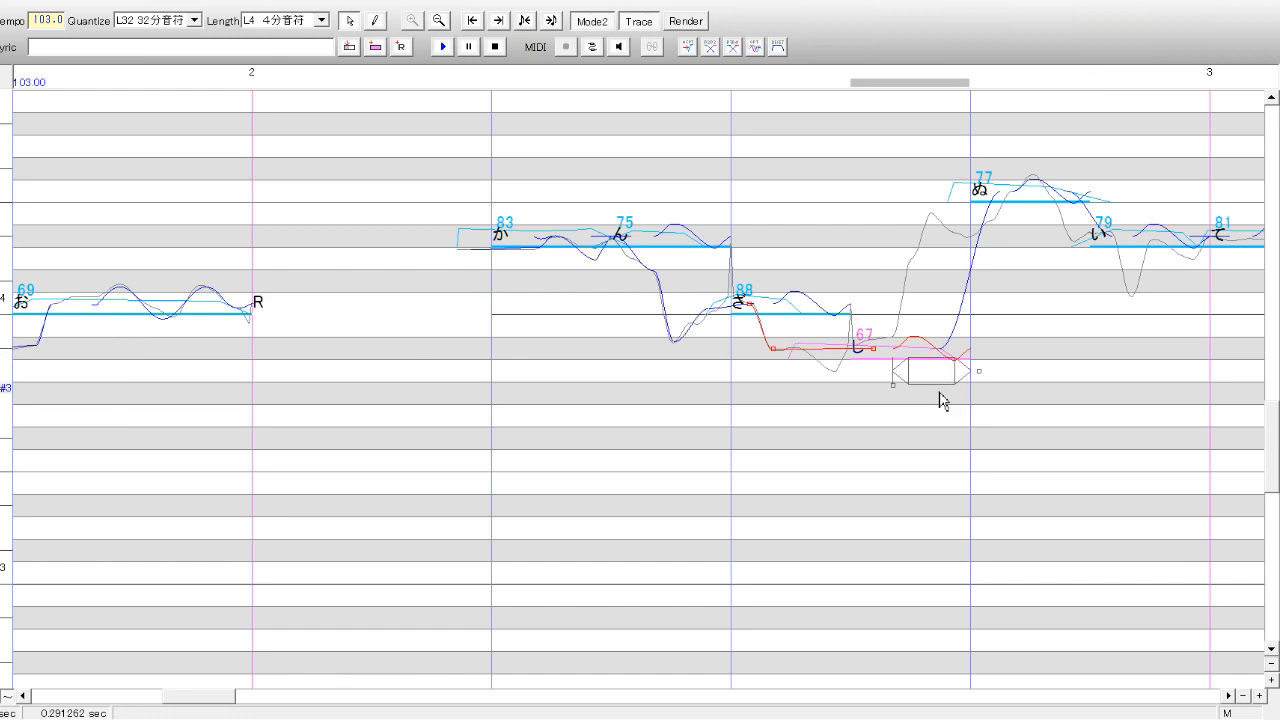
drag(945, 355, 950, 371)
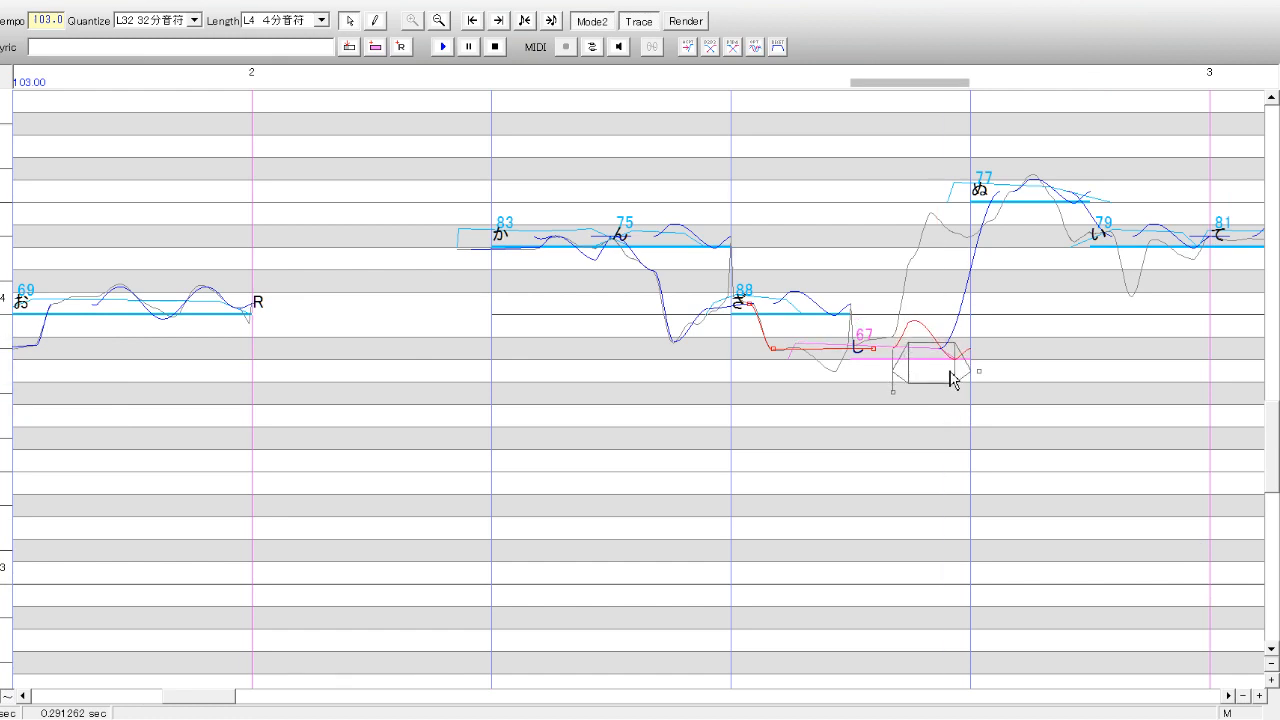
- Start ぬ's pitch transition near the beginning of the し note
click(1010, 277)
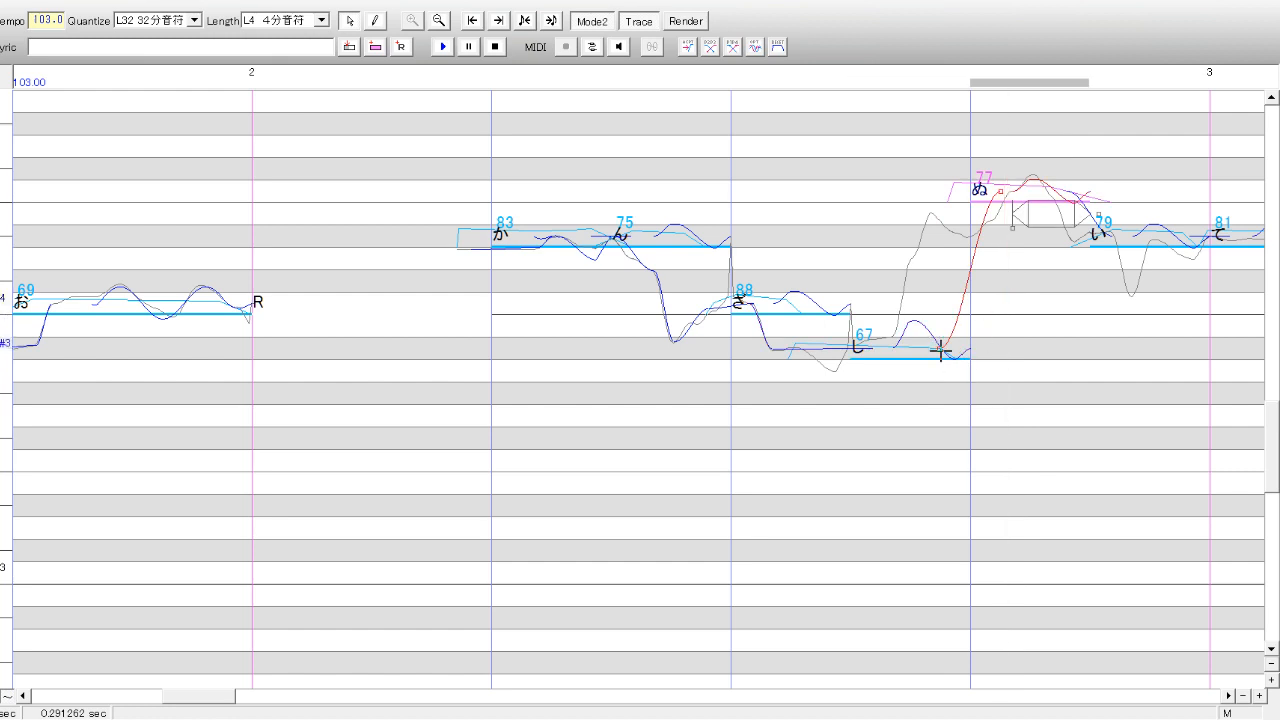
drag(880, 348, 877, 348)
click(878, 347)
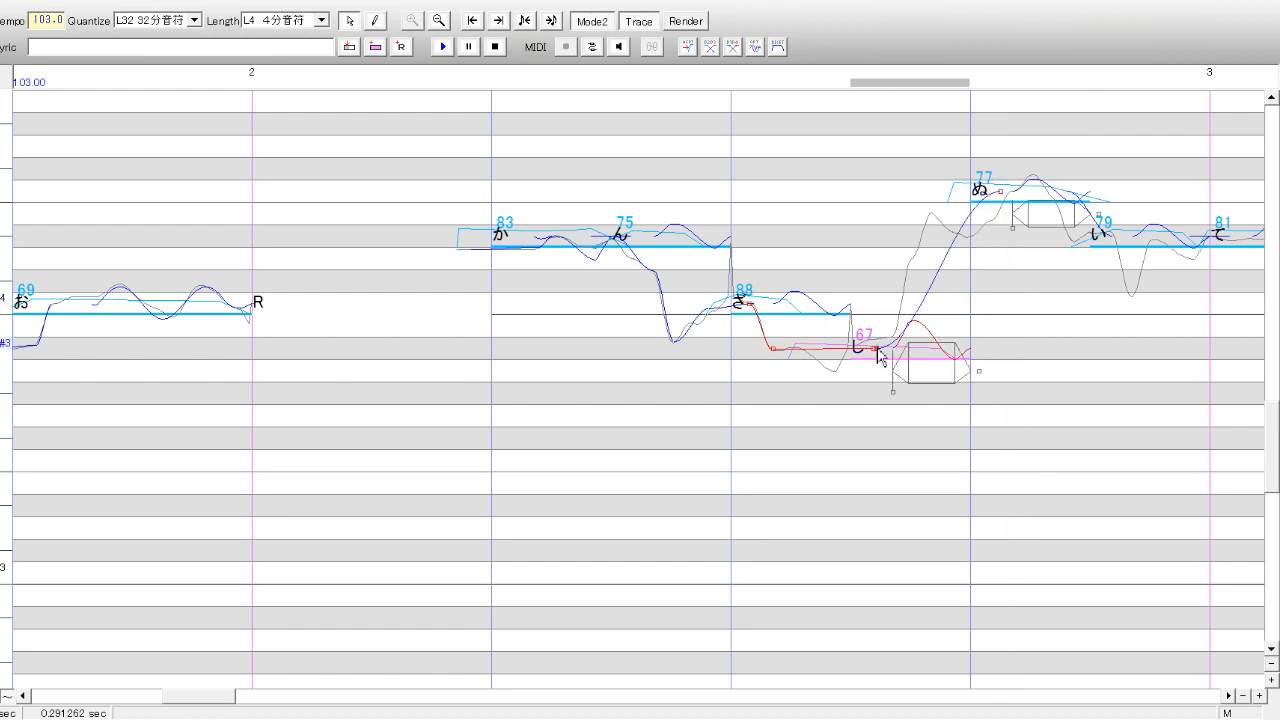
click(1031, 246)
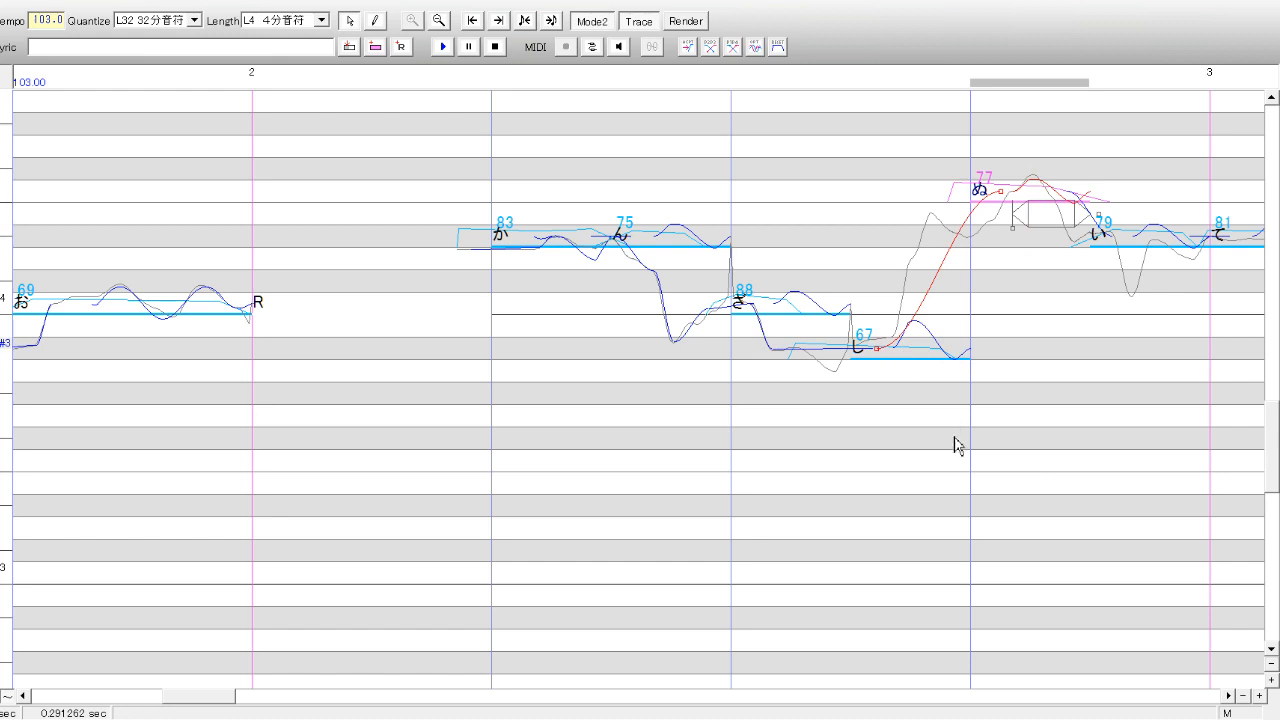
- Add control points along ぬ's pitch rise and position them within the し note to follow the steep traced climb
click(939, 271)
click(940, 280)
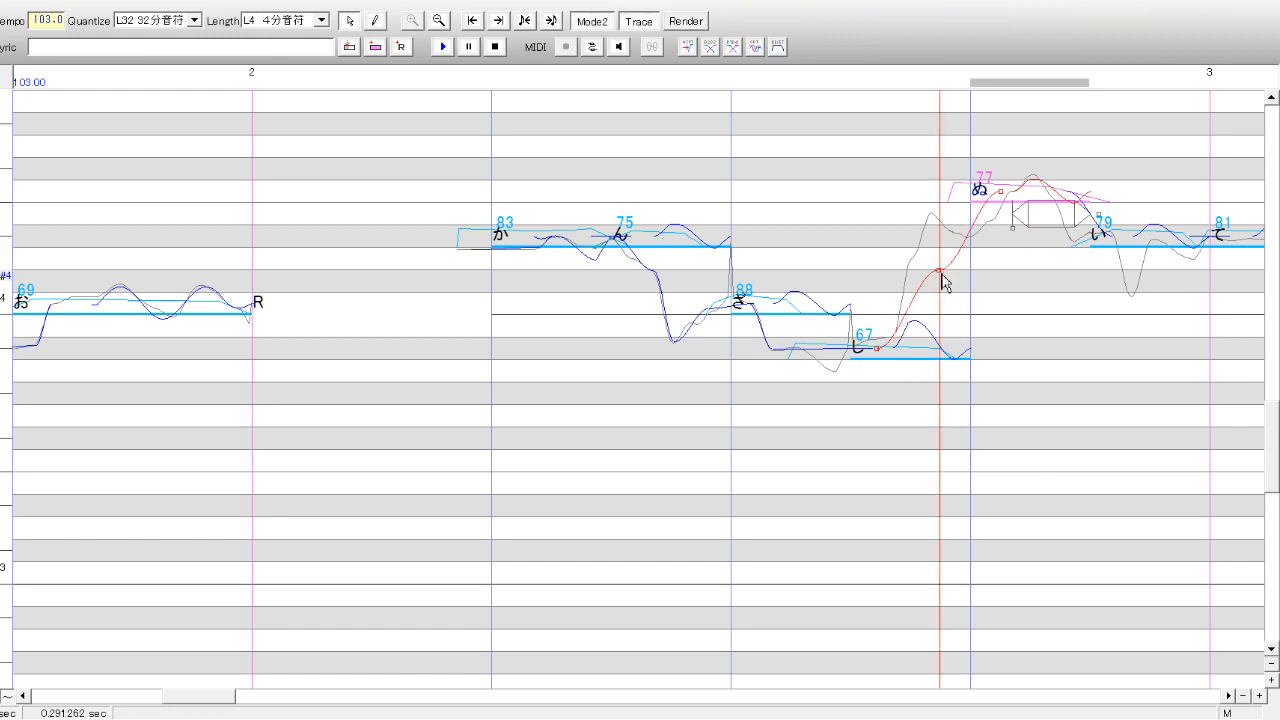
click(1018, 273)
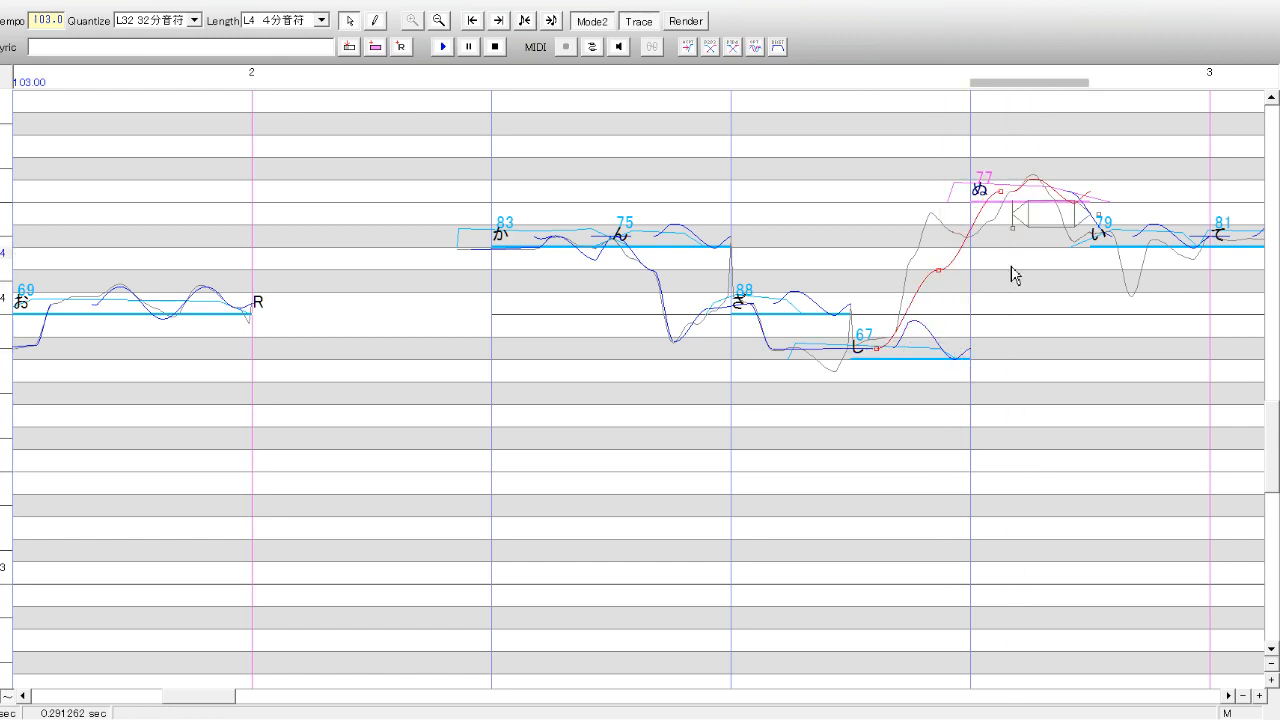
click(917, 255)
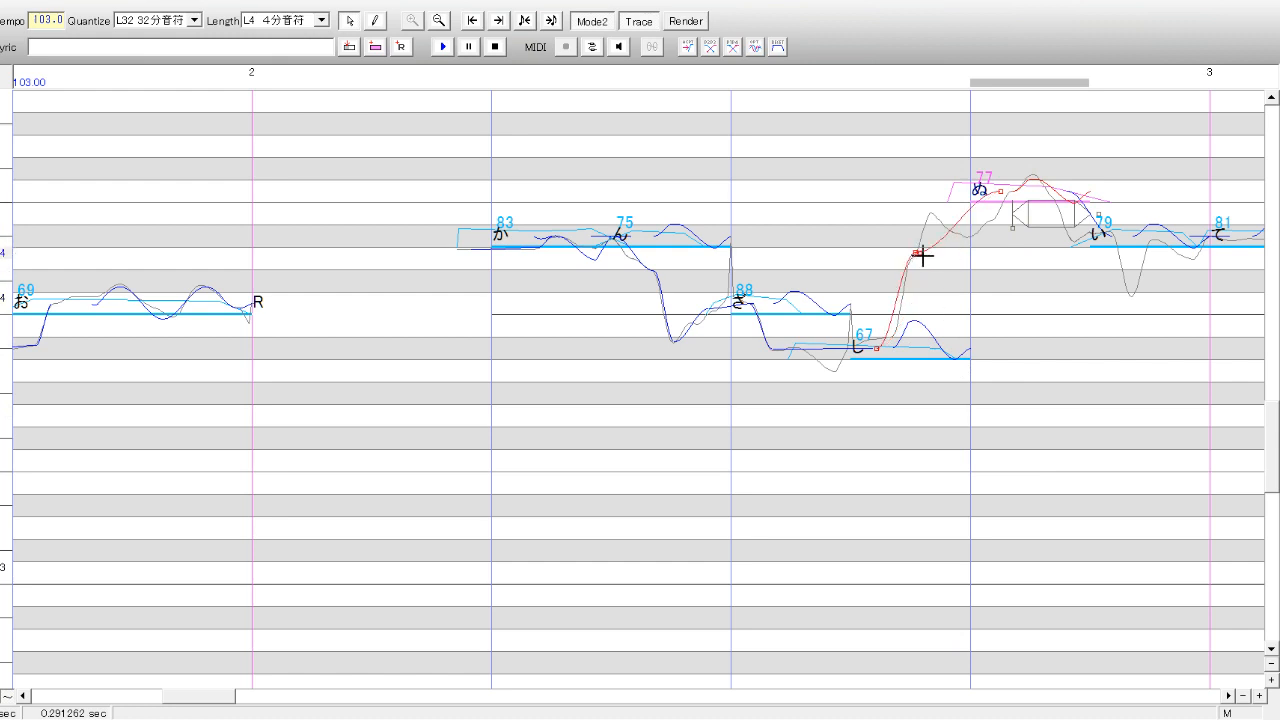
drag(922, 256, 918, 262)
key(Left)
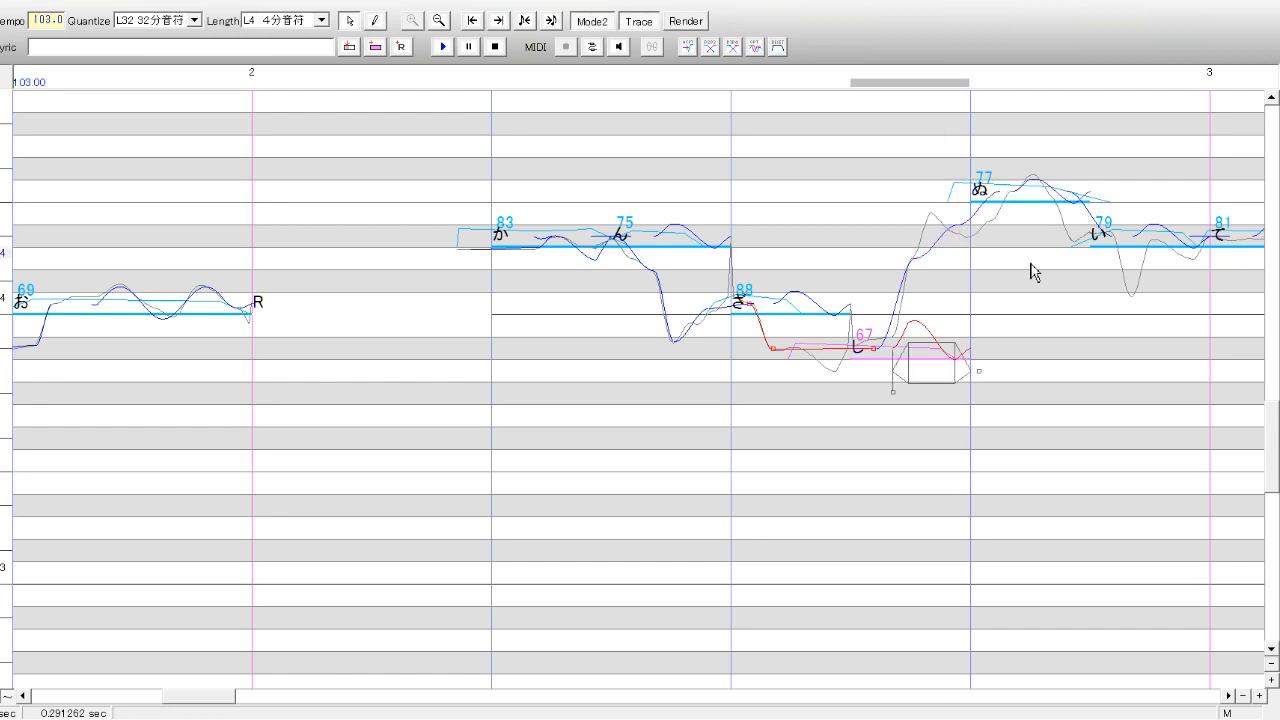
- Add control points to ぬ's pitch curve around the start of the note so its plateau and rise follow the trace
key(Right)
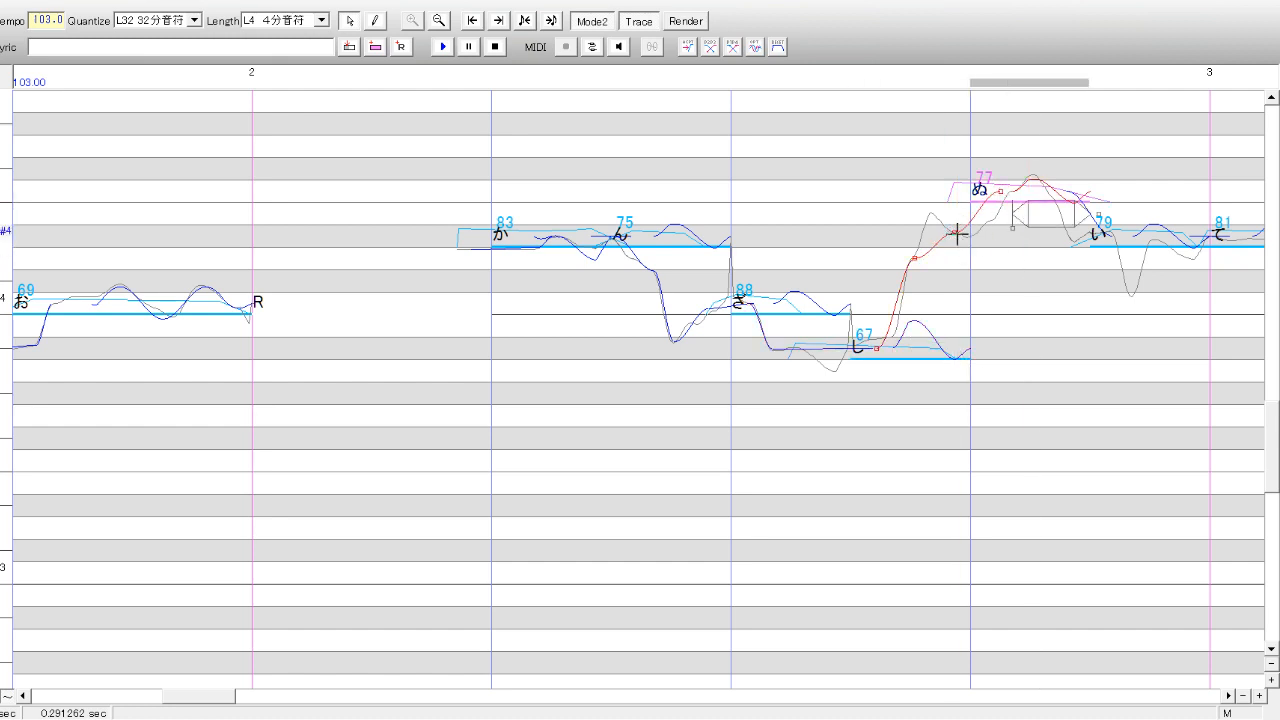
right_click(957, 233)
click(1023, 316)
drag(989, 227, 988, 227)
click(974, 238)
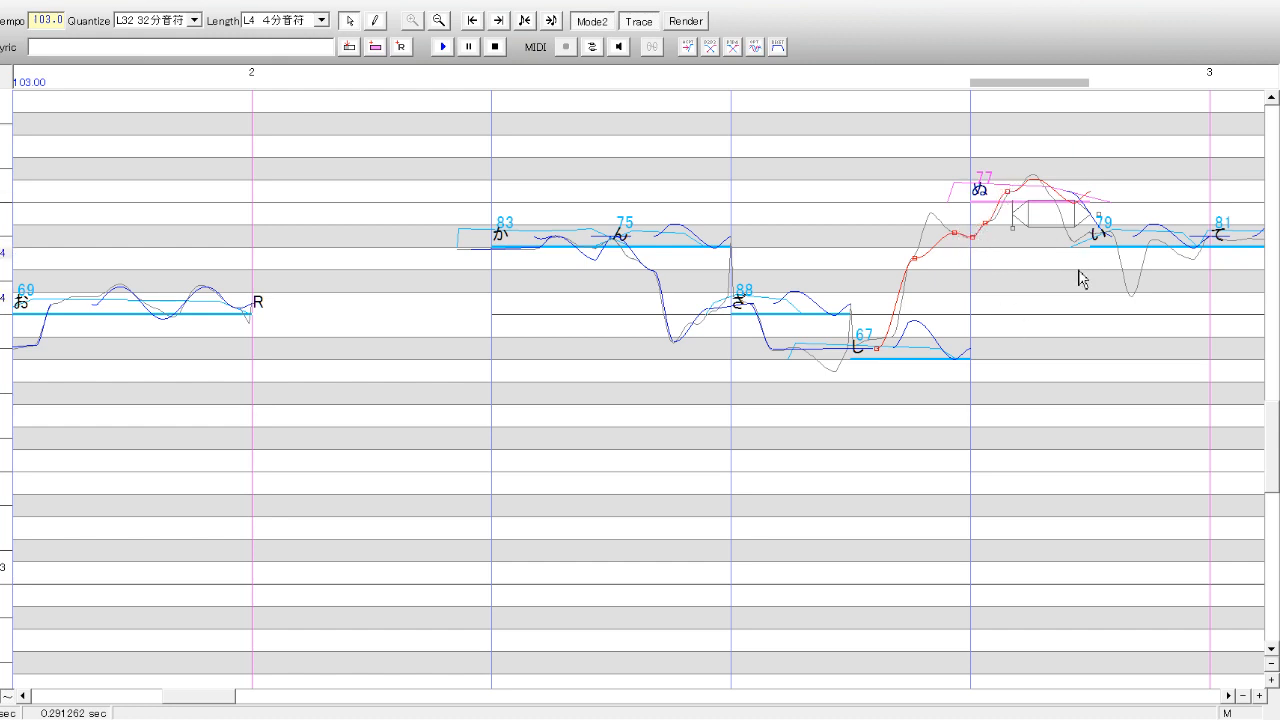
- Start い's pitch transition earlier within ぬ and end its fall just before い begins, following the traced descent
click(1128, 255)
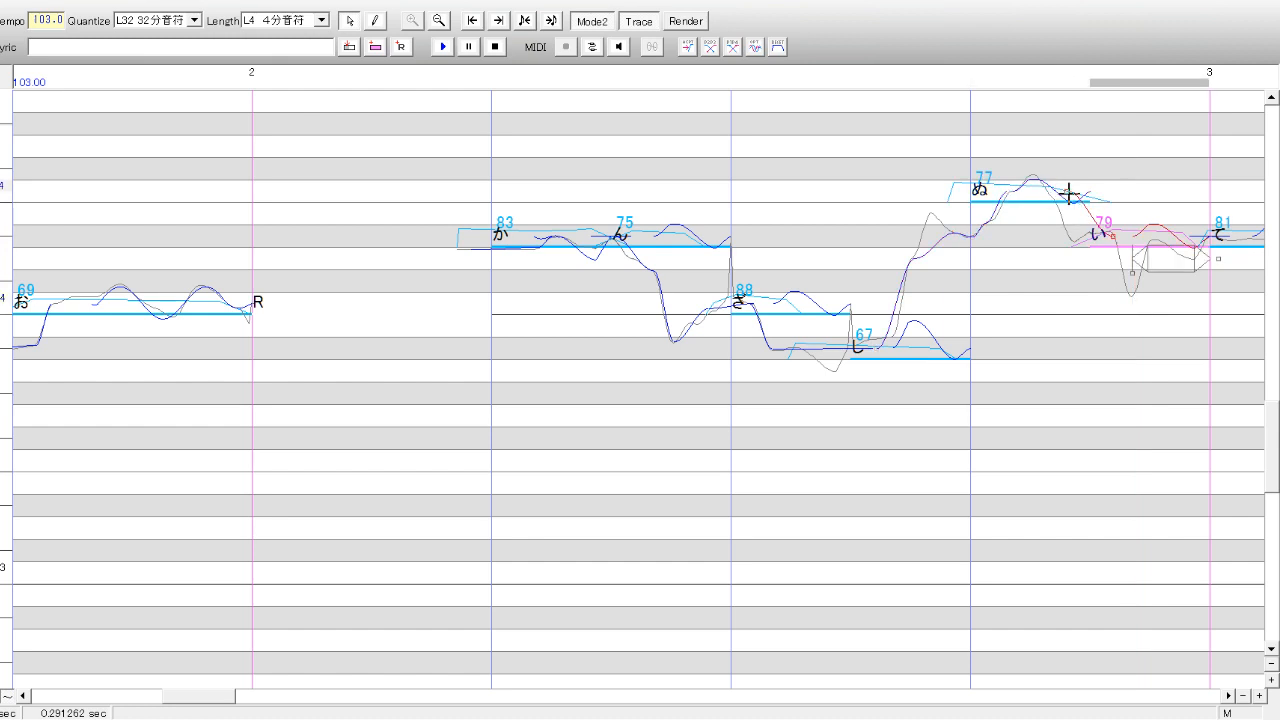
drag(1050, 195, 1052, 194)
click(1081, 213)
drag(1076, 244, 1074, 242)
- Deepen い's vibrato with a longer fade-in, and add control points that shape the traced dip early in the note
click(1229, 697)
click(1229, 697)
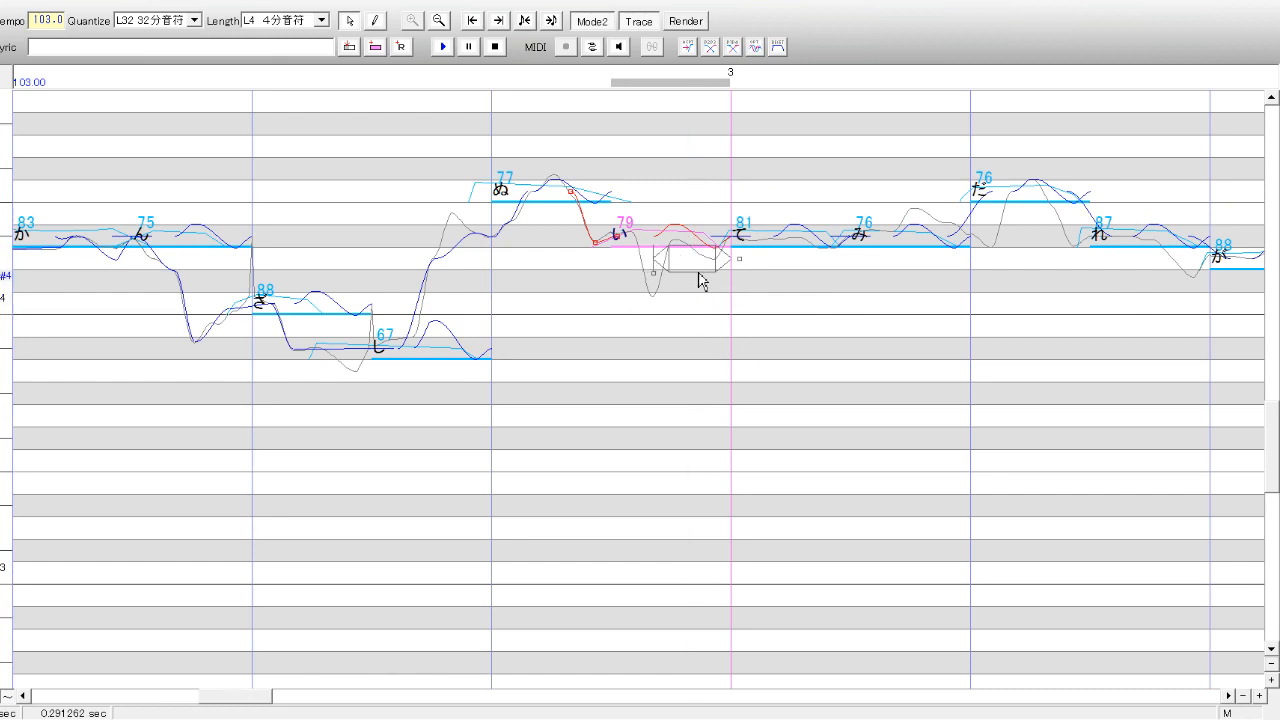
mouse_move(699, 275)
mouse_down()
mouse_move(720, 266)
mouse_move(700, 271)
mouse_up()
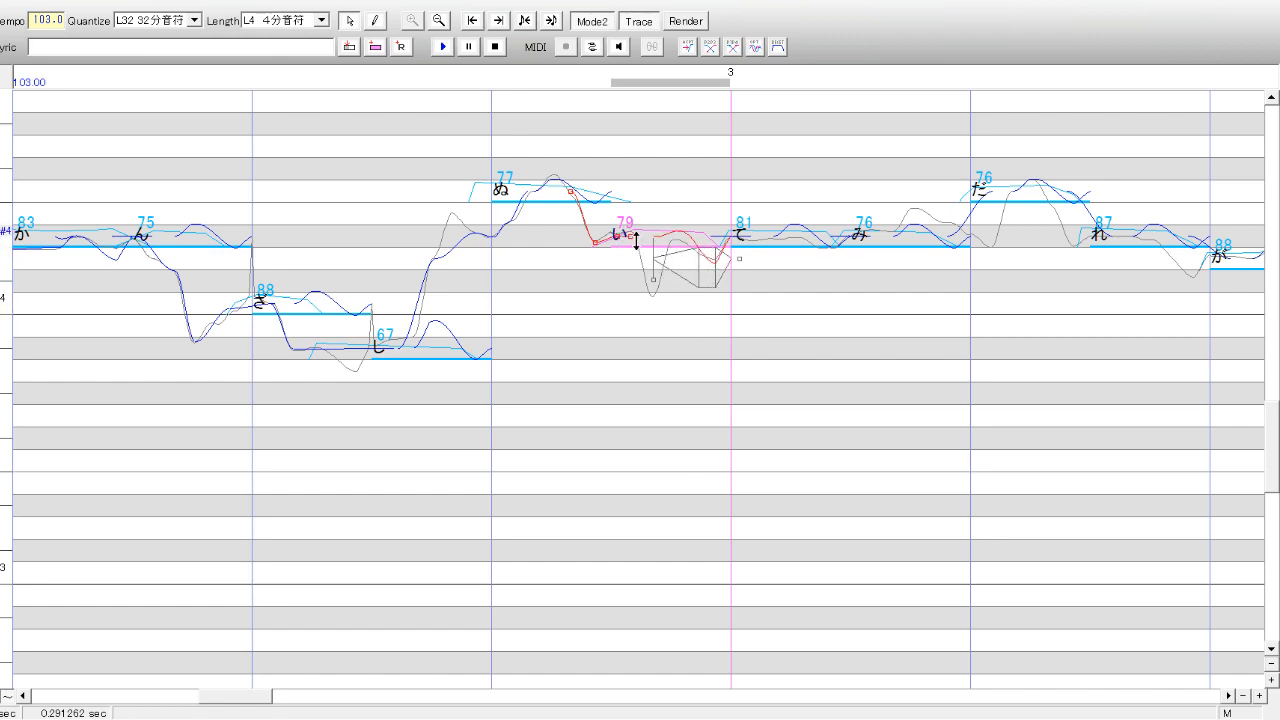
drag(656, 241, 680, 240)
click(655, 296)
drag(633, 234, 632, 233)
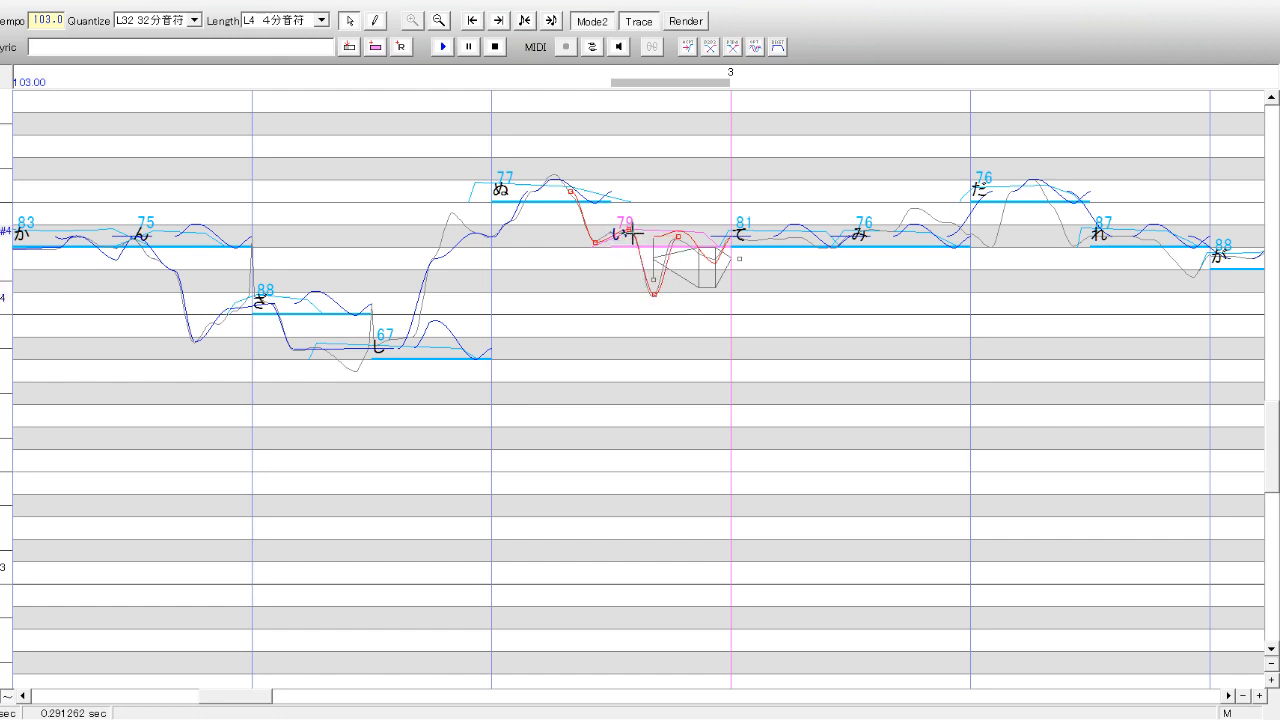
- Reduce て's vibrato depth and extend the end of its pitch transition further into the note
click(799, 291)
drag(811, 261, 814, 267)
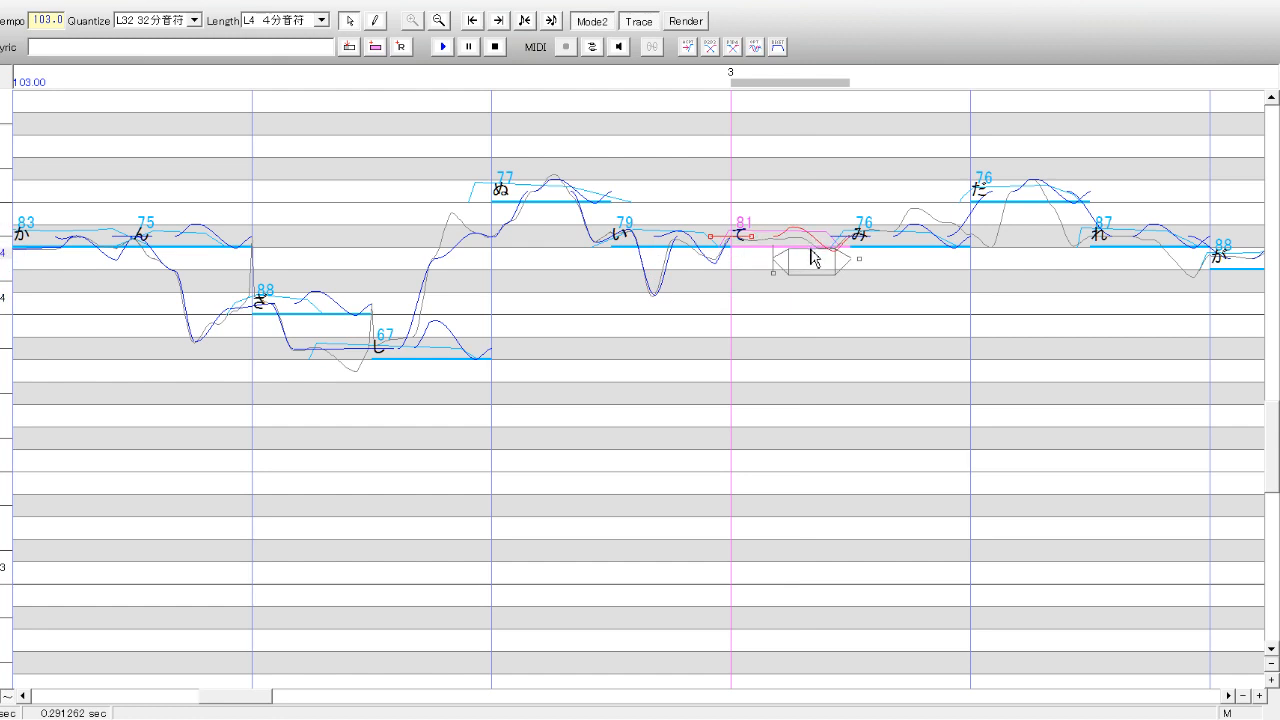
drag(810, 257, 822, 283)
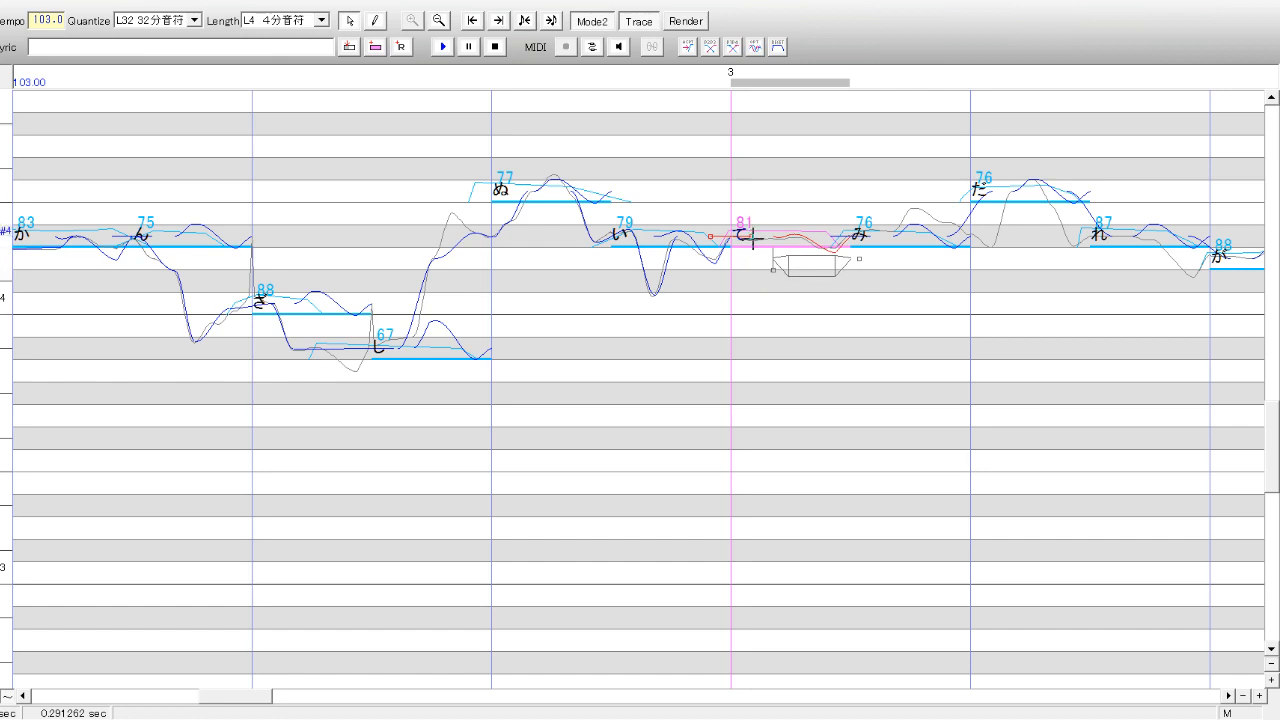
drag(752, 237, 784, 241)
- Raise the vibrato of the み before だ so its swing follows the traced peak
click(944, 246)
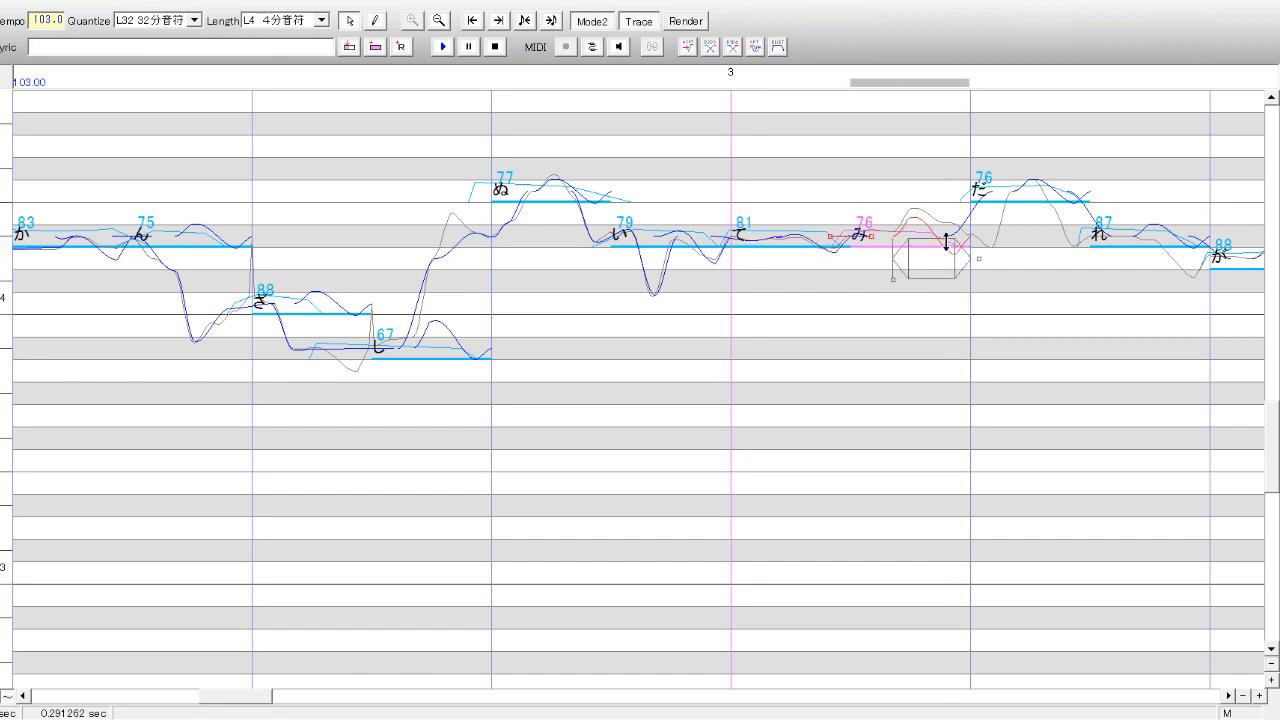
drag(946, 283, 898, 281)
click(895, 281)
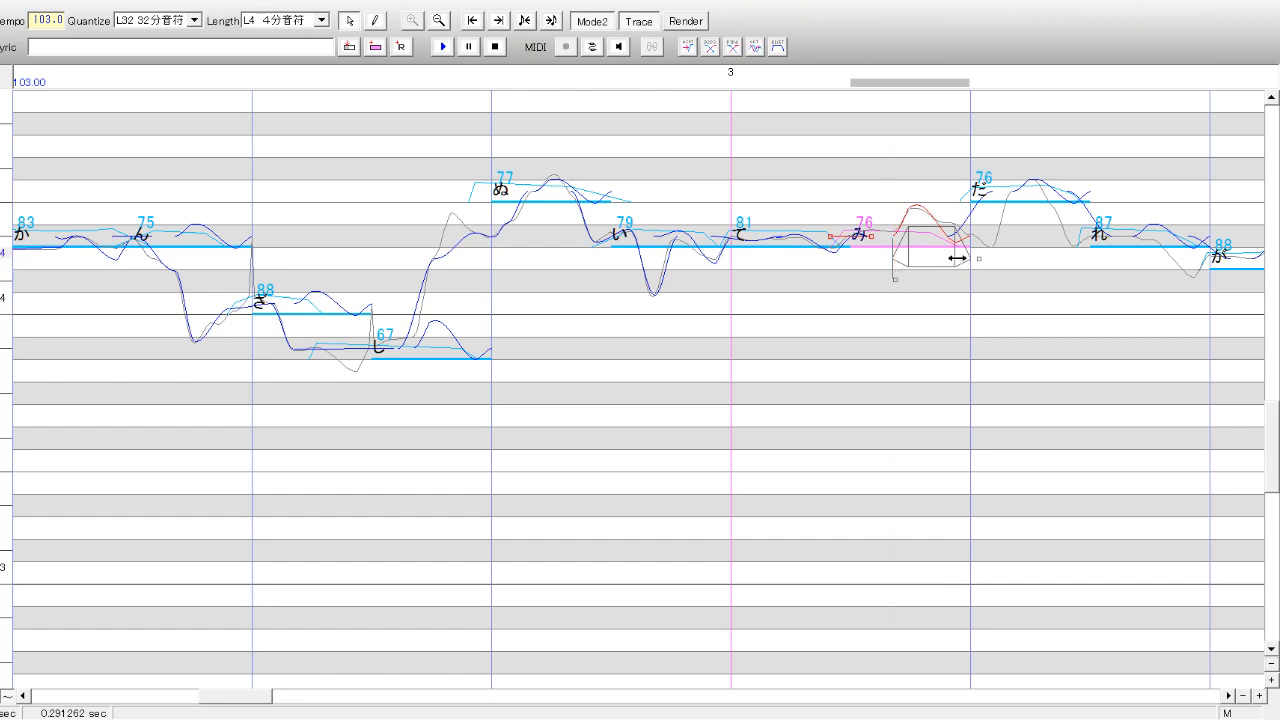
drag(964, 257, 999, 260)
- Add control points to だ's pitch curve so it dips at the start of the note before rising along the trace
click(1018, 280)
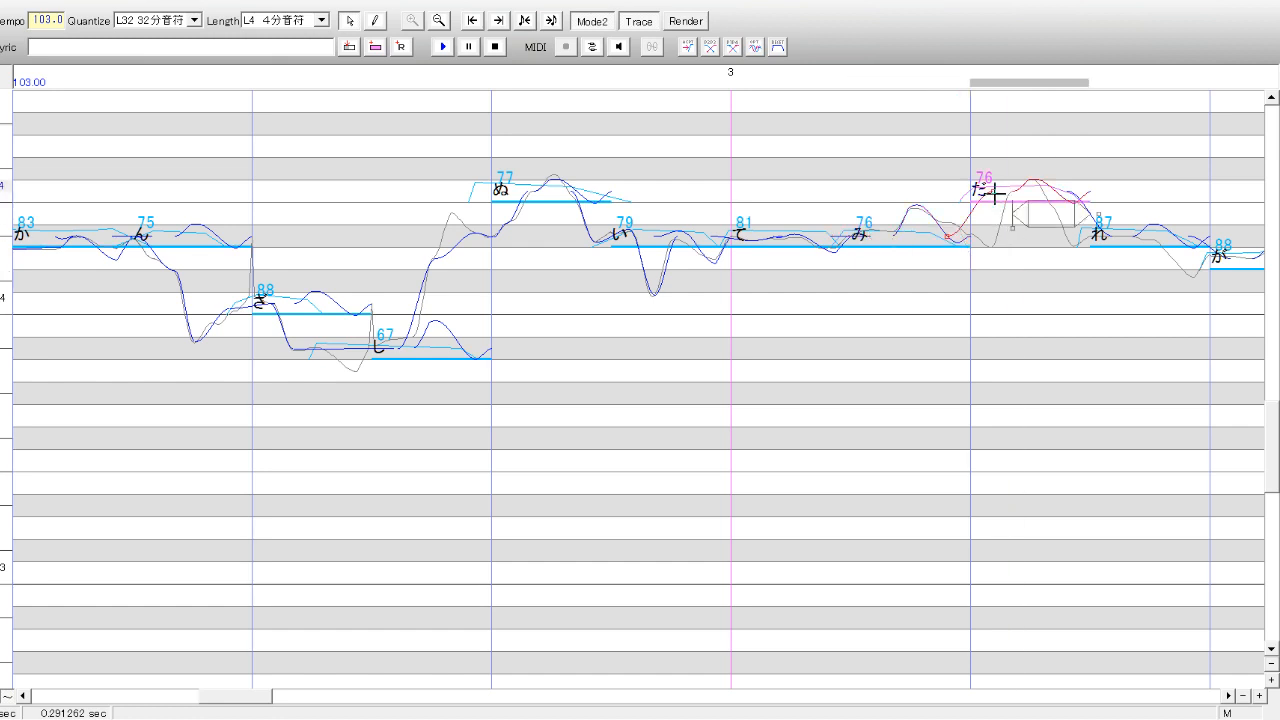
right_click(949, 238)
click(1002, 322)
drag(980, 214, 994, 248)
- Start れ's pitch transition earlier within だ and end its fall just before れ begins
click(1132, 182)
drag(1067, 192, 1047, 192)
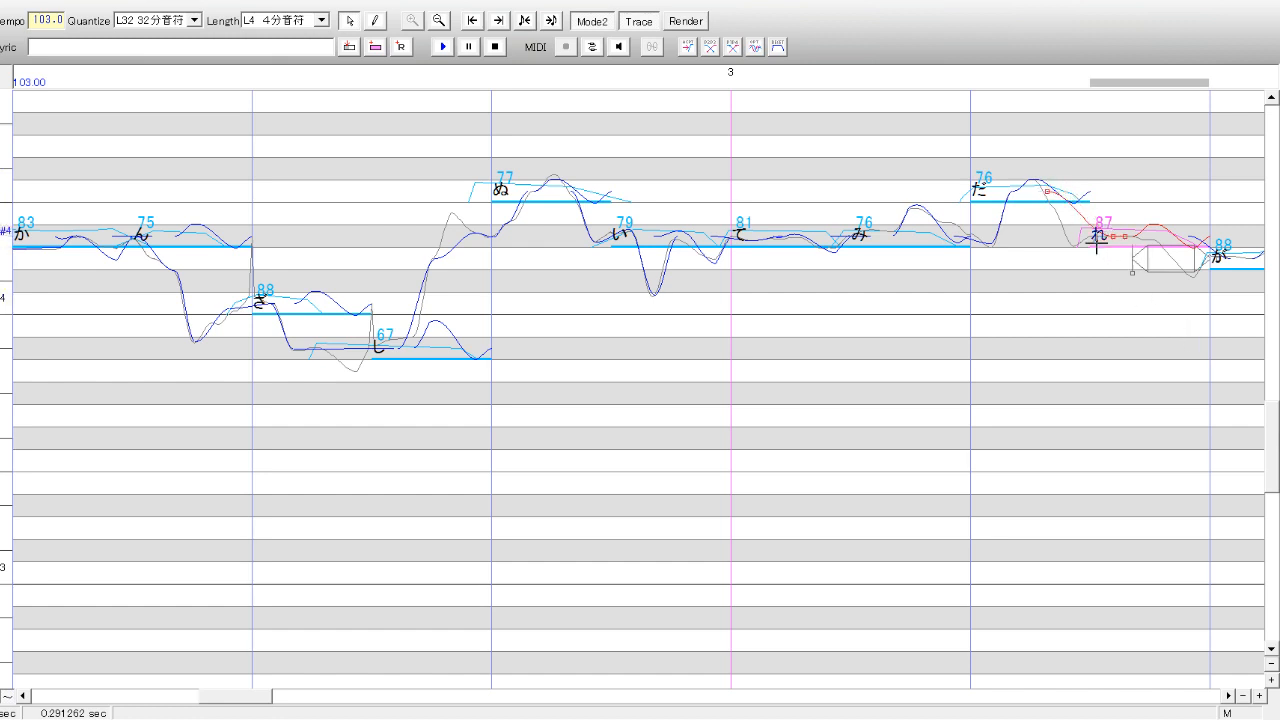
drag(1077, 240, 1075, 239)
- Deepen れ's vibrato, lower it slightly and lengthen its fade-in to match the traced dip before が
click(1228, 695)
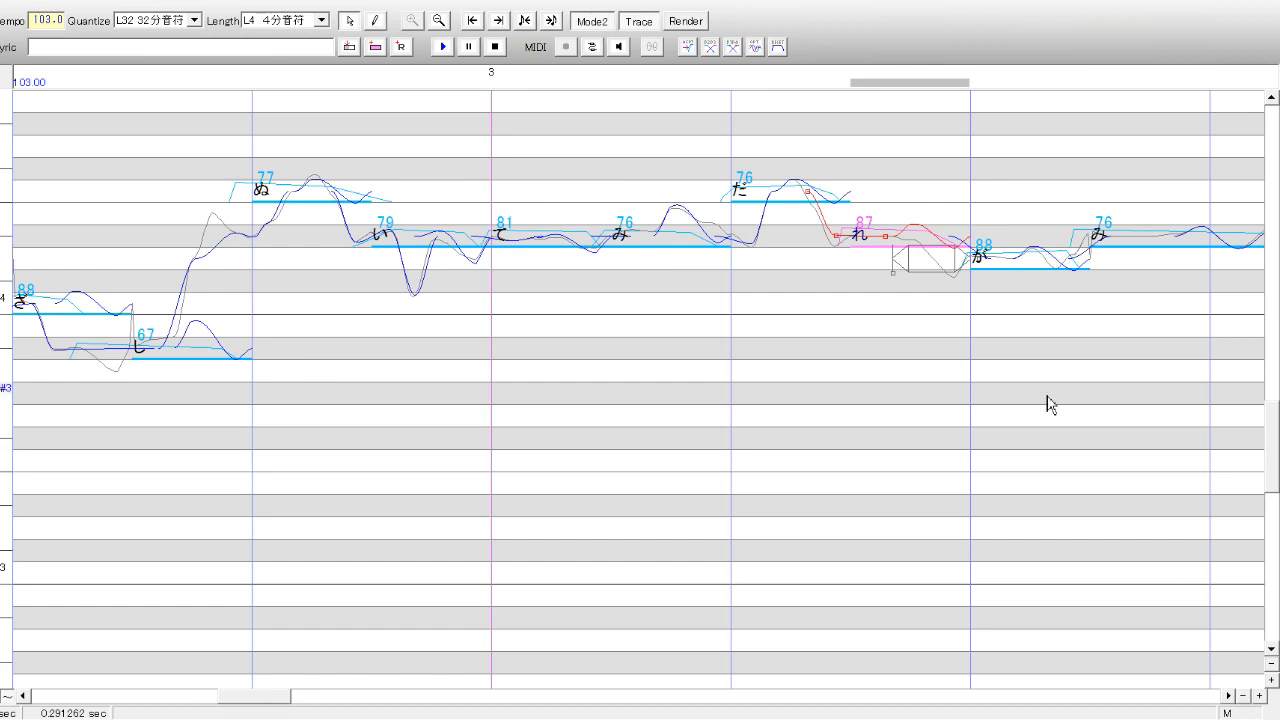
click(1000, 355)
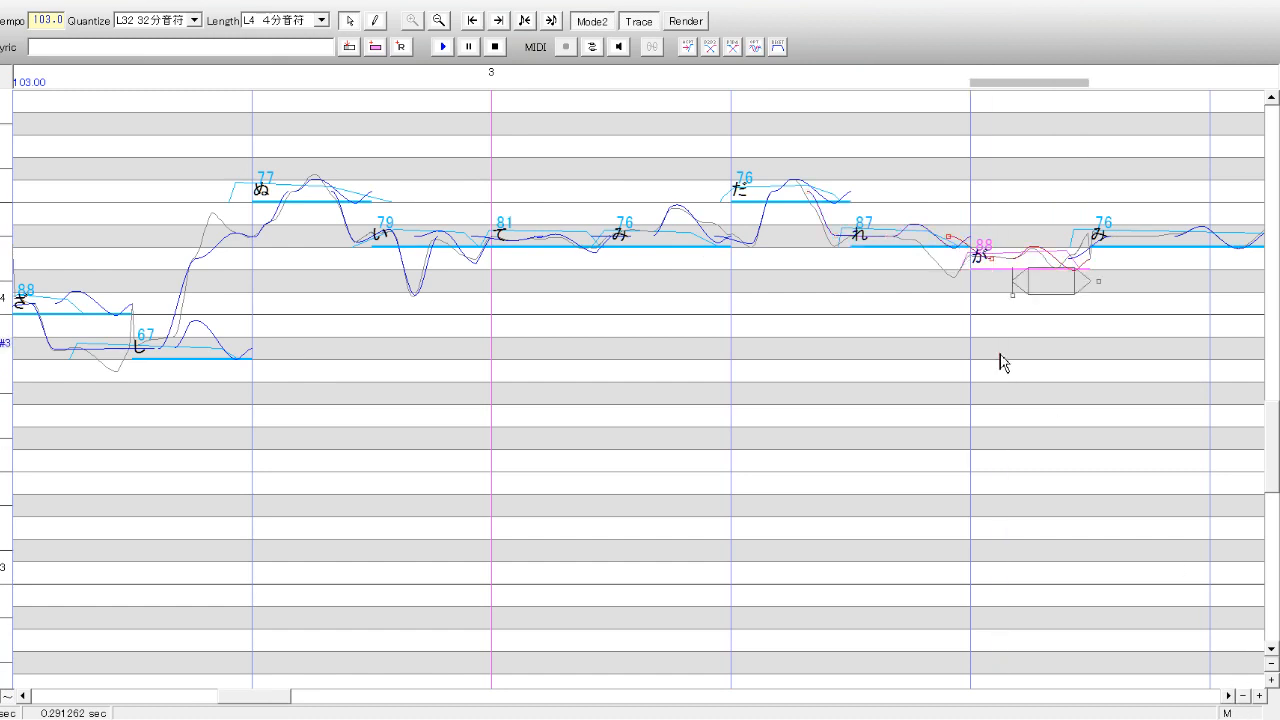
click(945, 245)
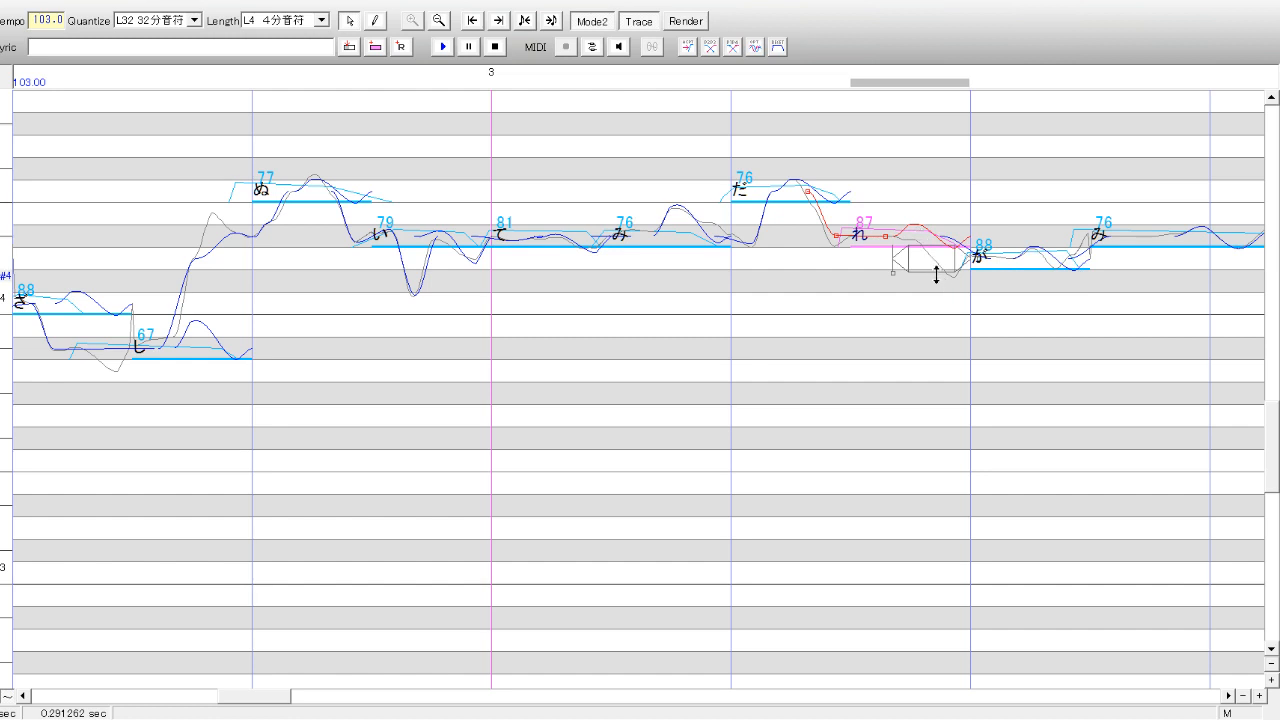
mouse_move(936, 275)
mouse_down()
mouse_move(938, 288)
mouse_move(938, 262)
mouse_move(938, 292)
mouse_move(949, 274)
mouse_up()
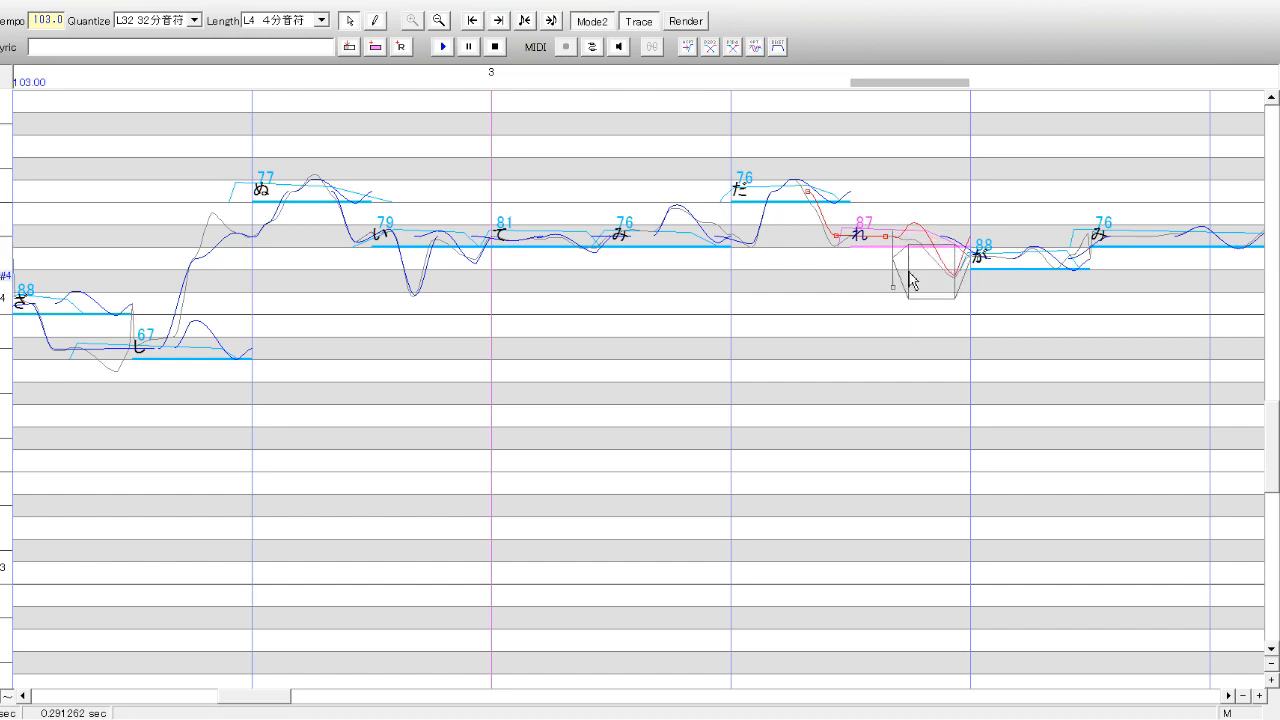
drag(942, 276, 914, 281)
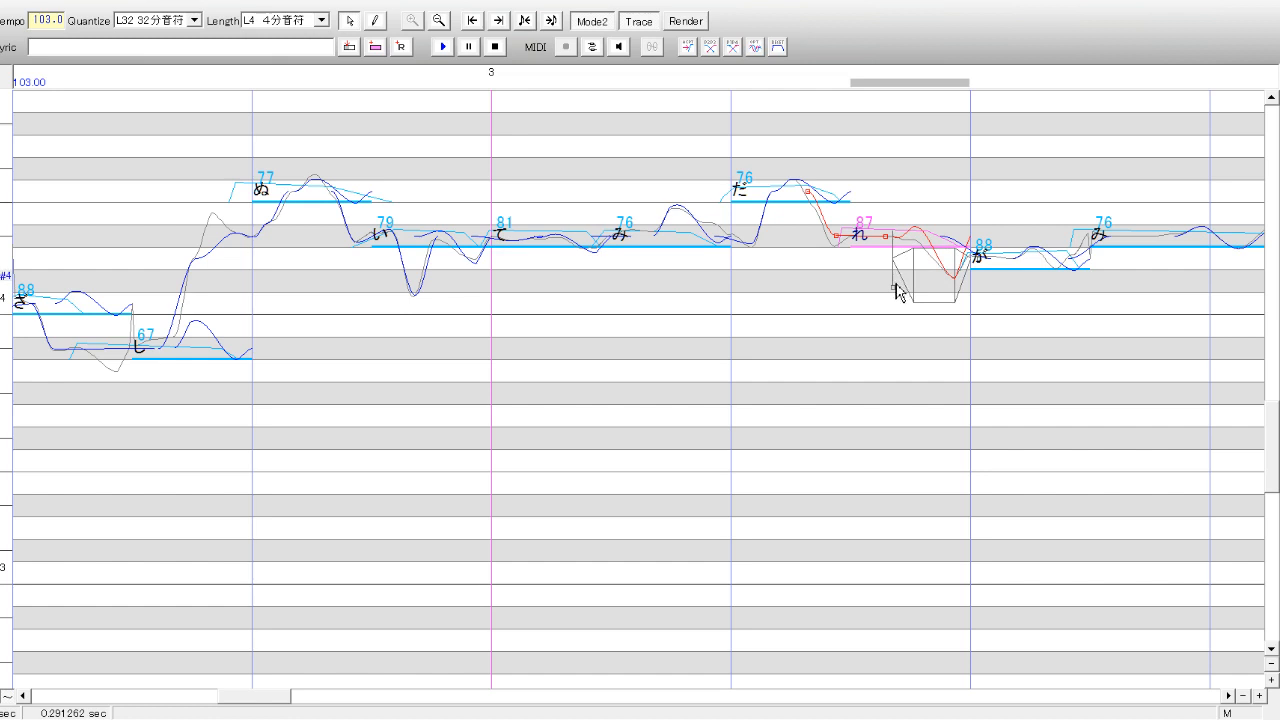
- Shorten が's vibrato cycle and adjust its start point so the swings follow the trace
click(996, 262)
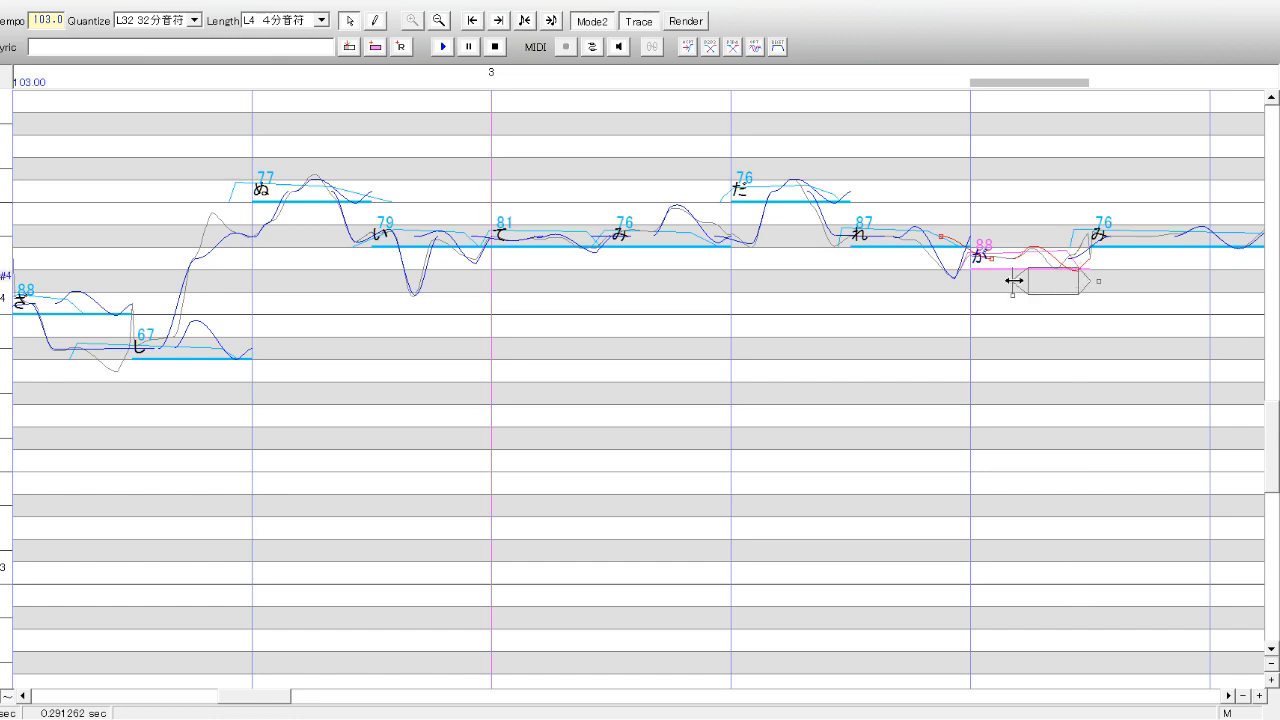
drag(1014, 281, 997, 281)
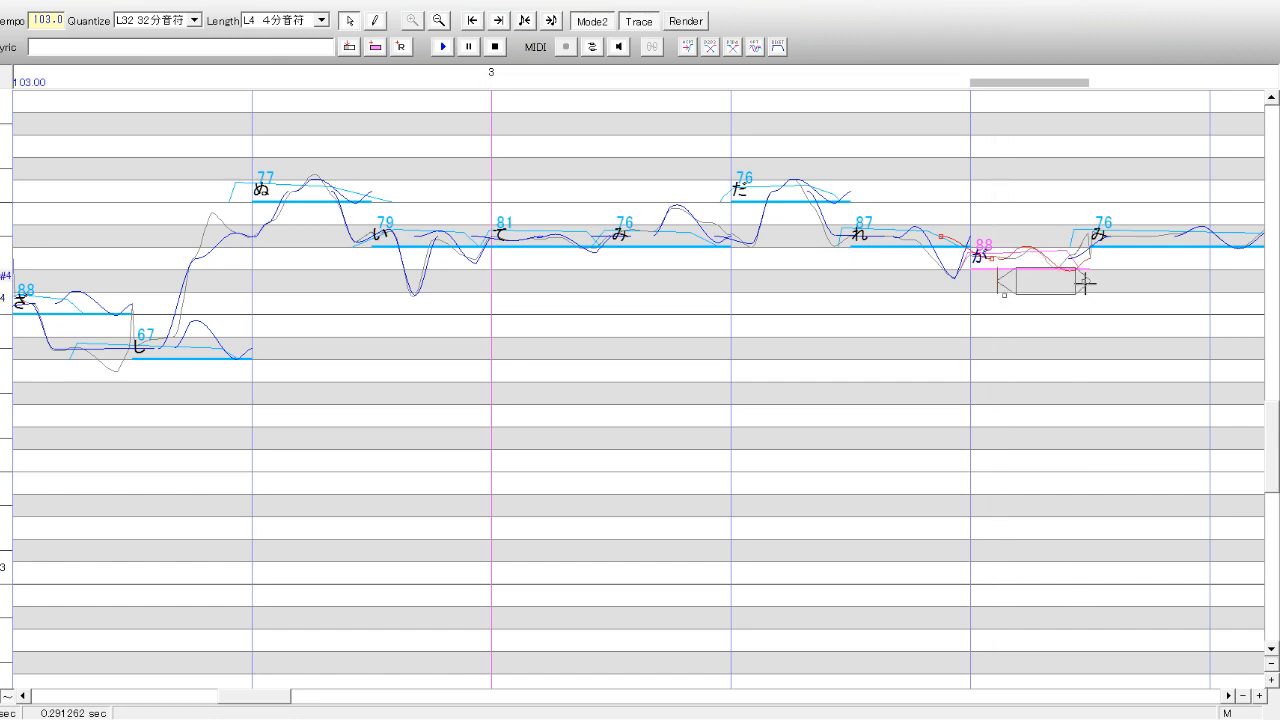
drag(1085, 284, 1062, 287)
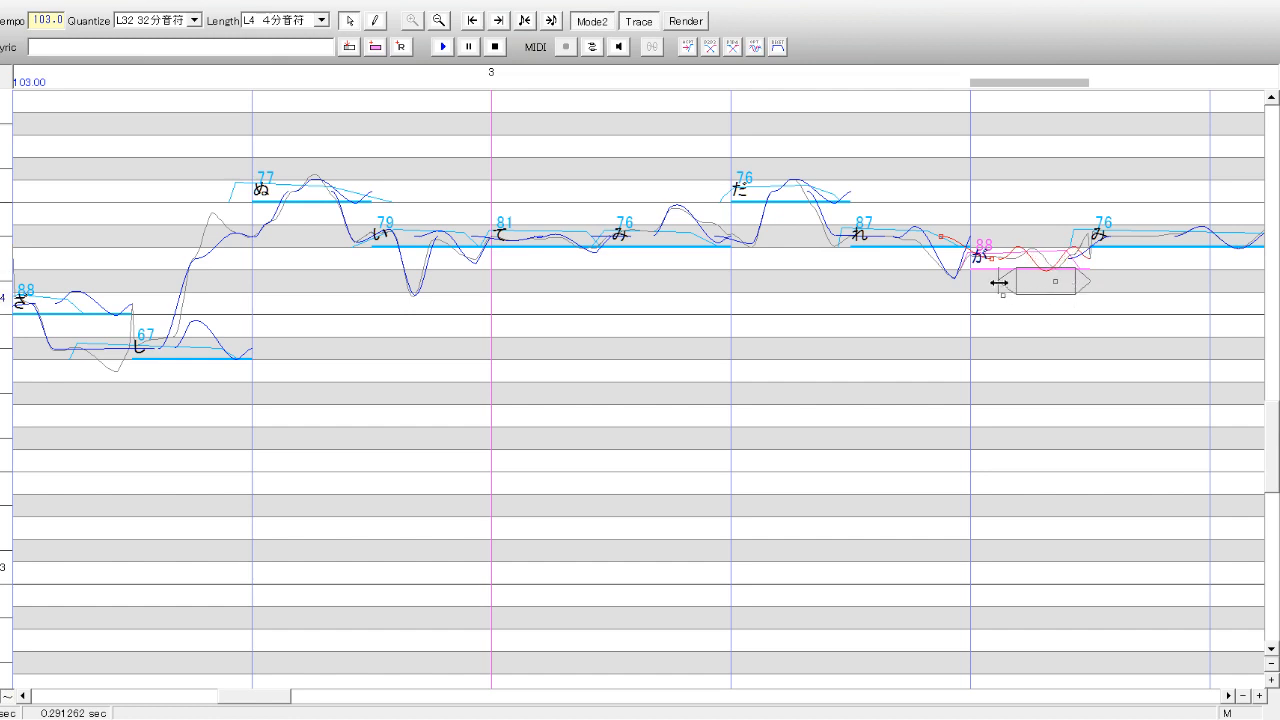
drag(999, 283, 1014, 285)
- Select the notes from the beginning through the long み before measure 4 and listen to the tuned phrase
click(1187, 313)
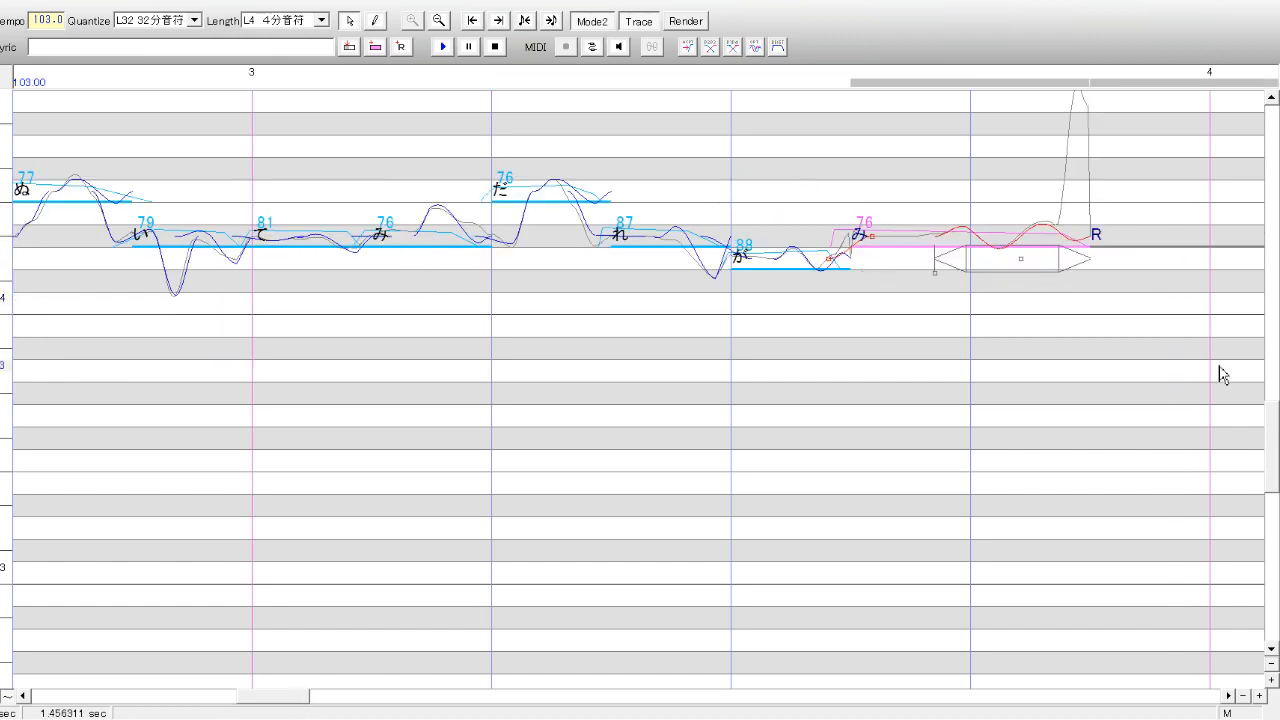
click(1244, 696)
click(1244, 696)
click(266, 325)
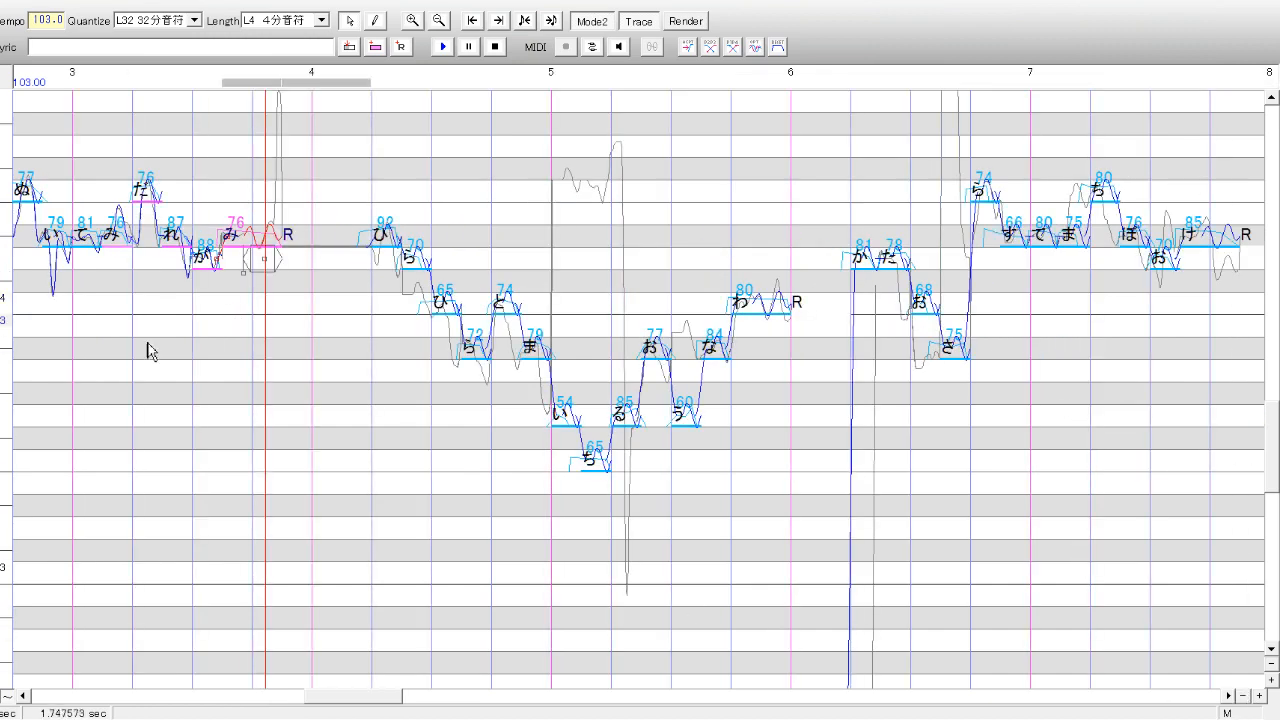
scroll(149, 349, up, 2)
scroll(2, 374, up, 3)
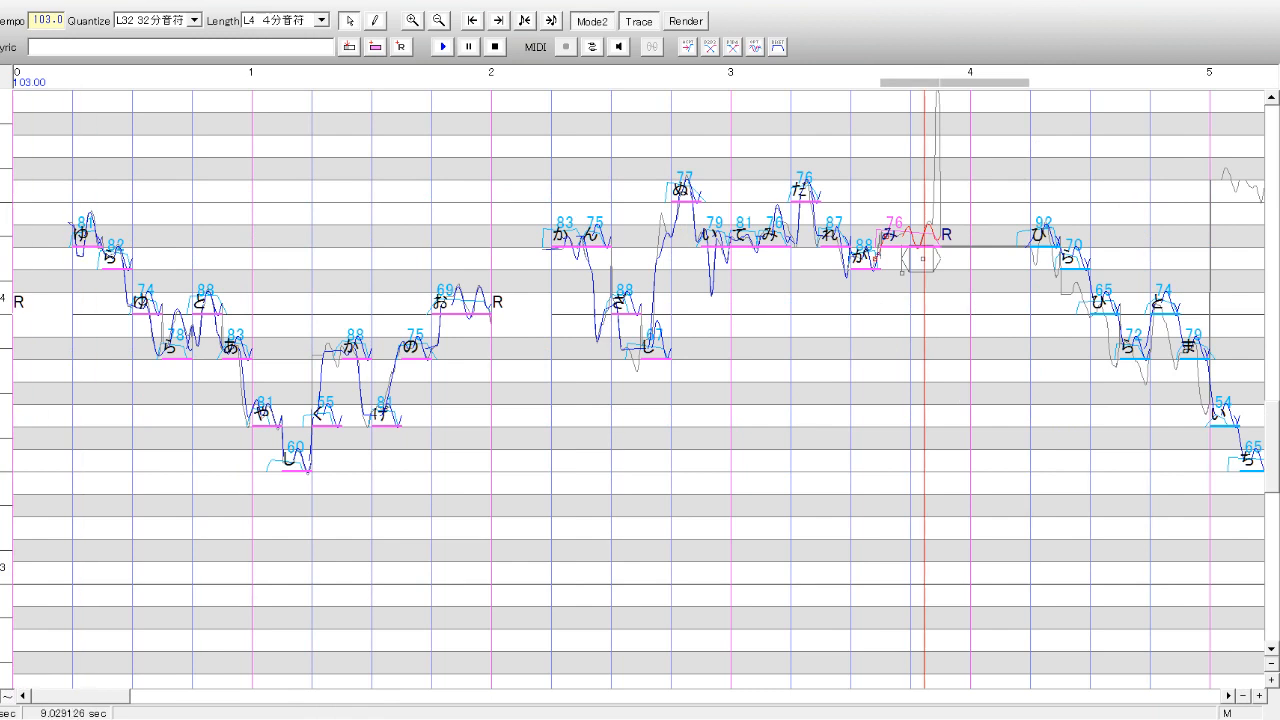
click(442, 47)
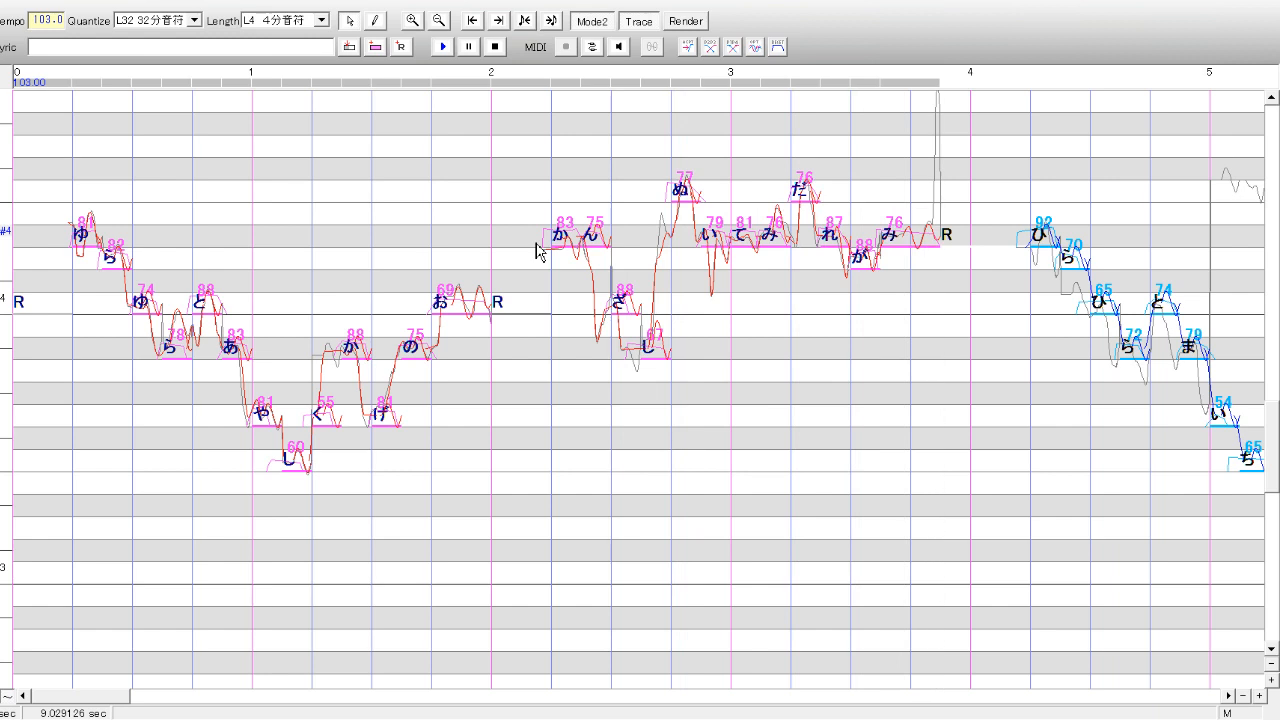
click(443, 47)
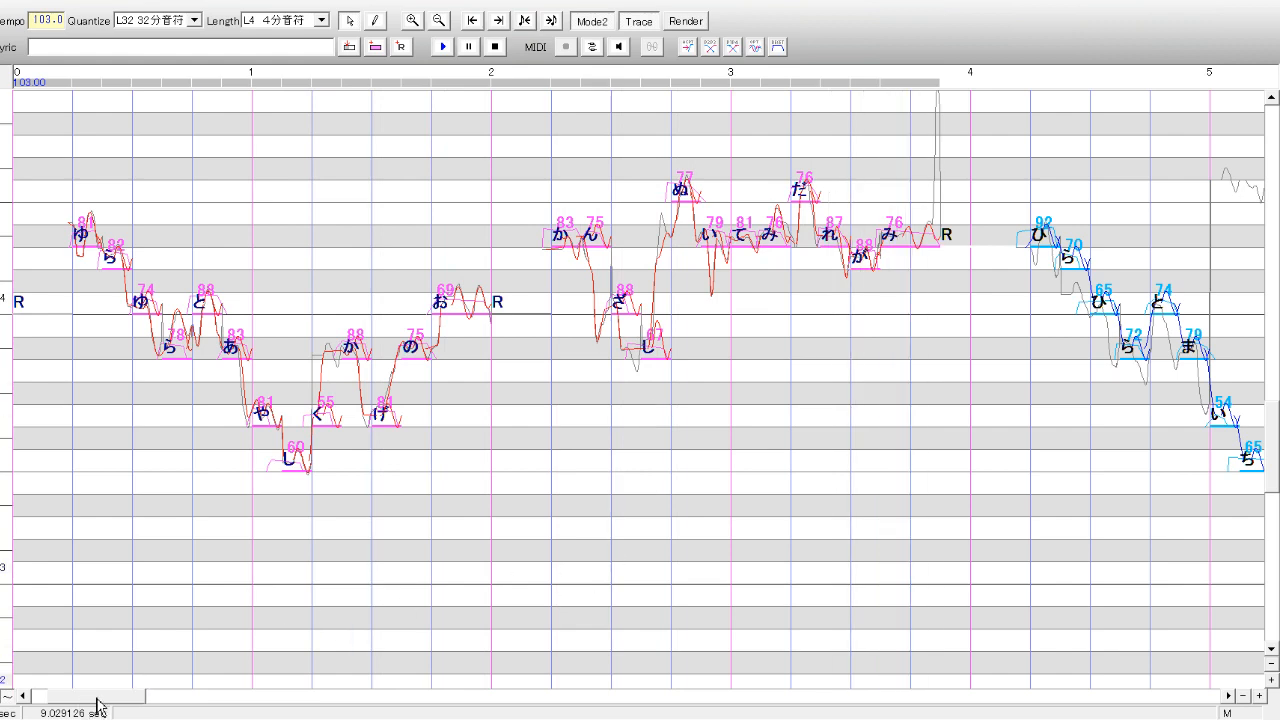
- Deepen the vibrato of the first ひ after measure 4 and add control points for the traced dip at its start
drag(130, 697, 343, 700)
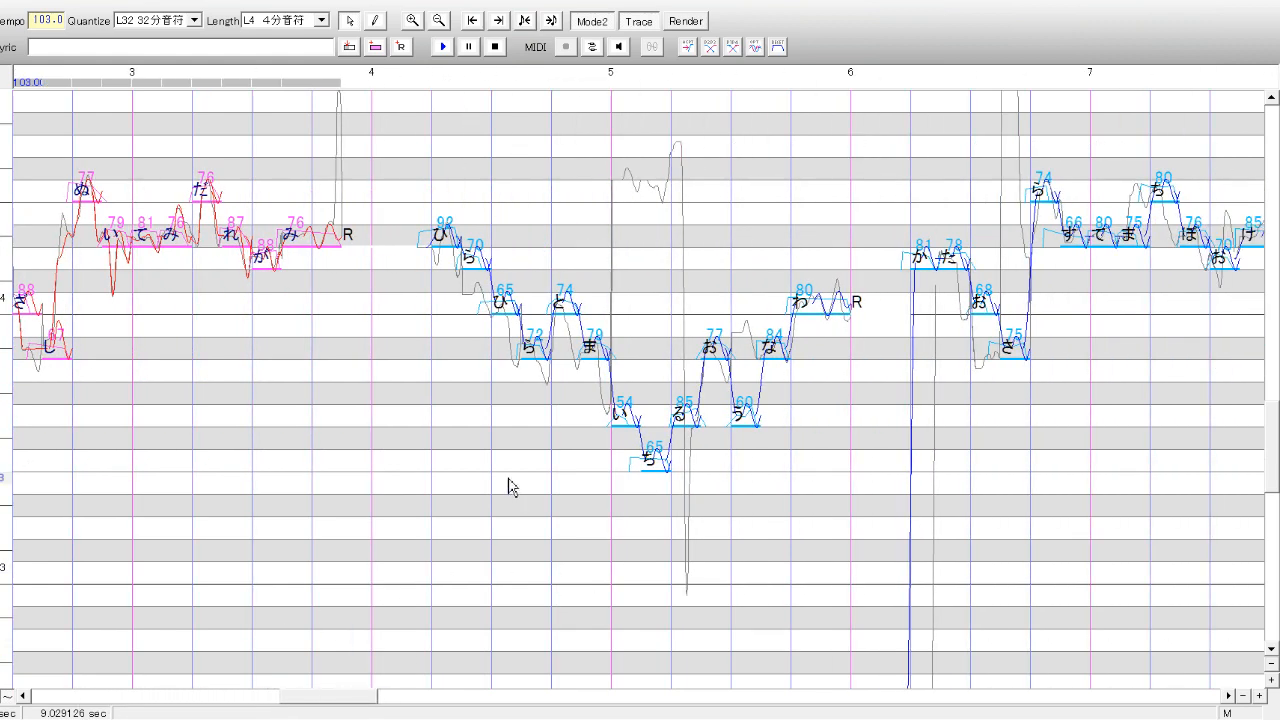
click(448, 500)
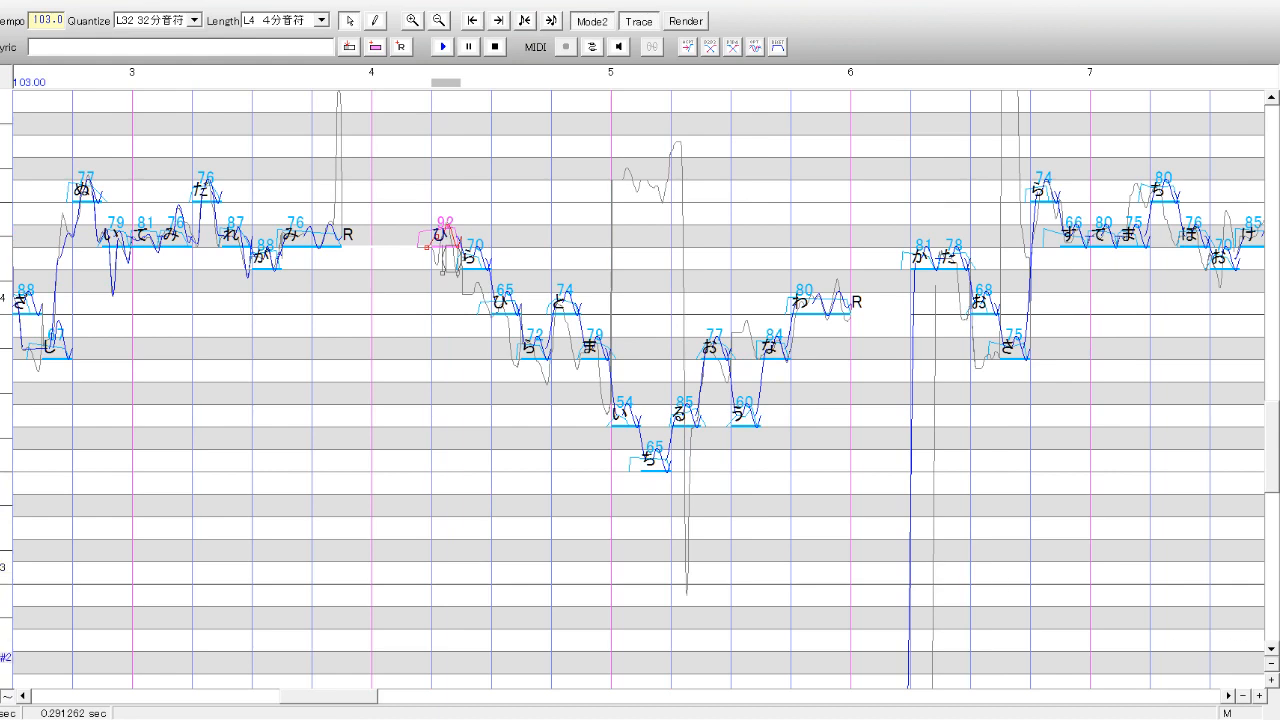
click(1259, 695)
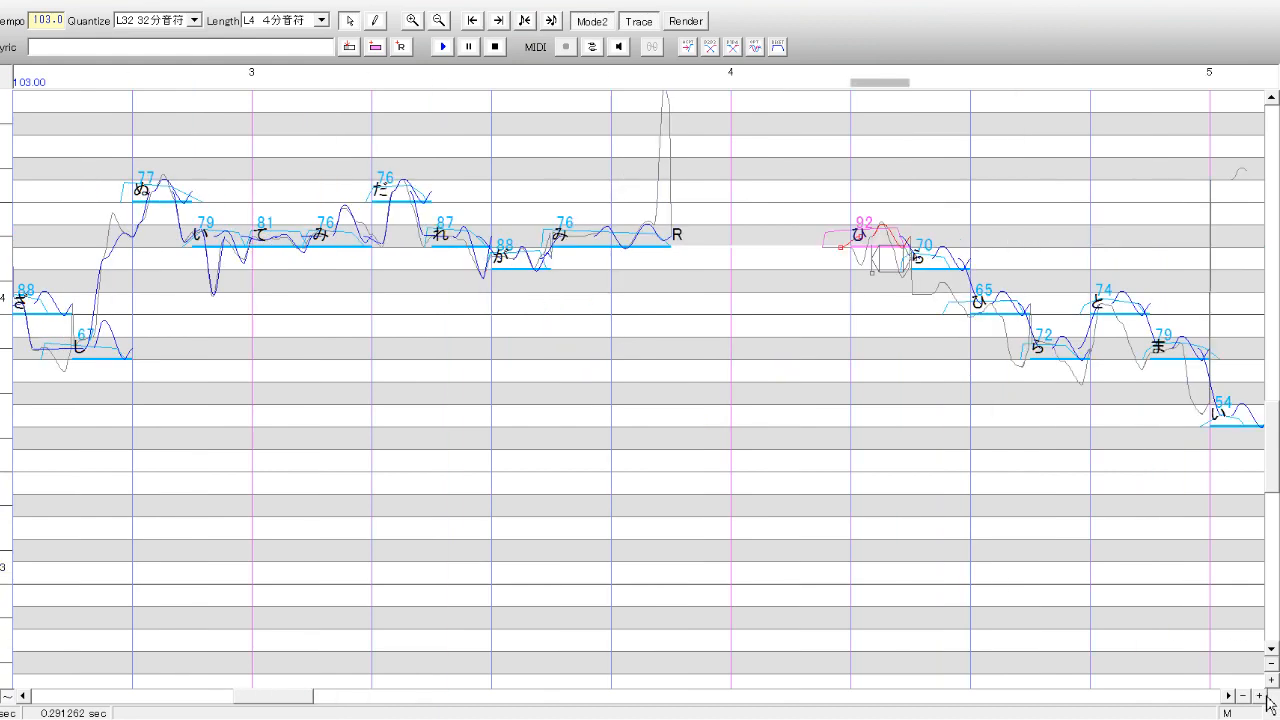
click(1259, 695)
drag(246, 701, 347, 703)
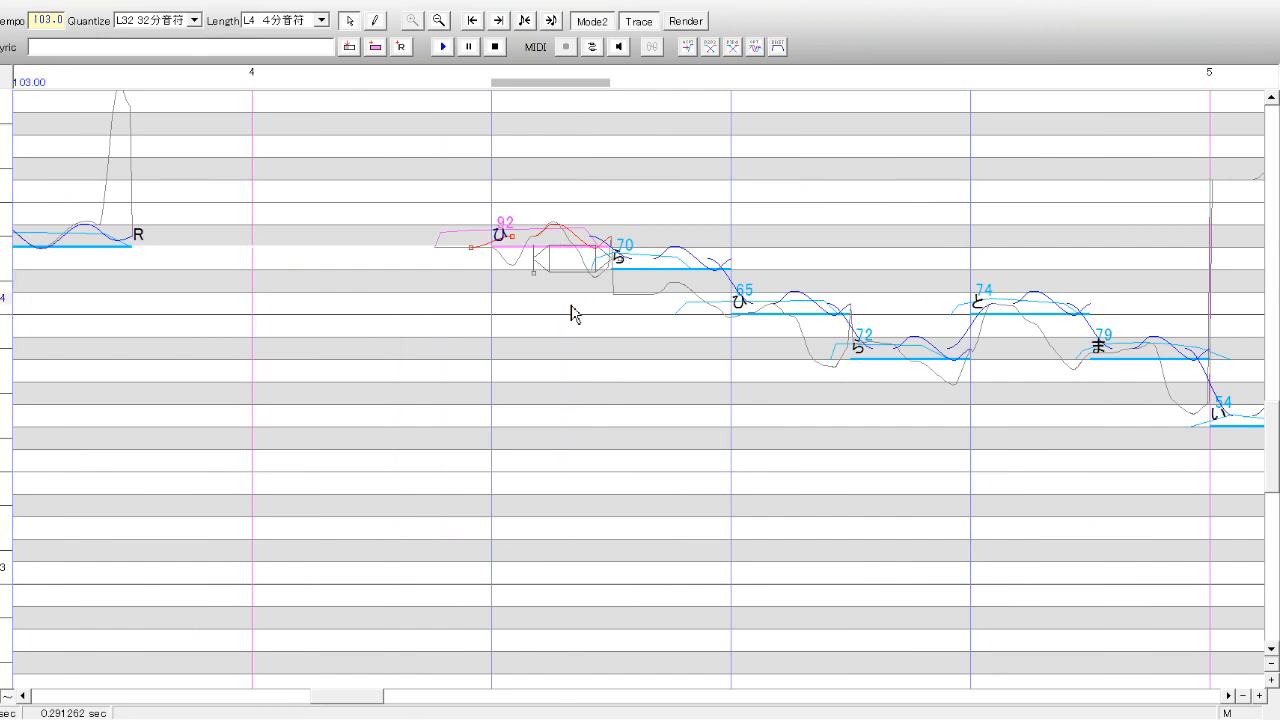
mouse_move(590, 275)
mouse_down()
mouse_move(581, 293)
mouse_move(594, 300)
mouse_up()
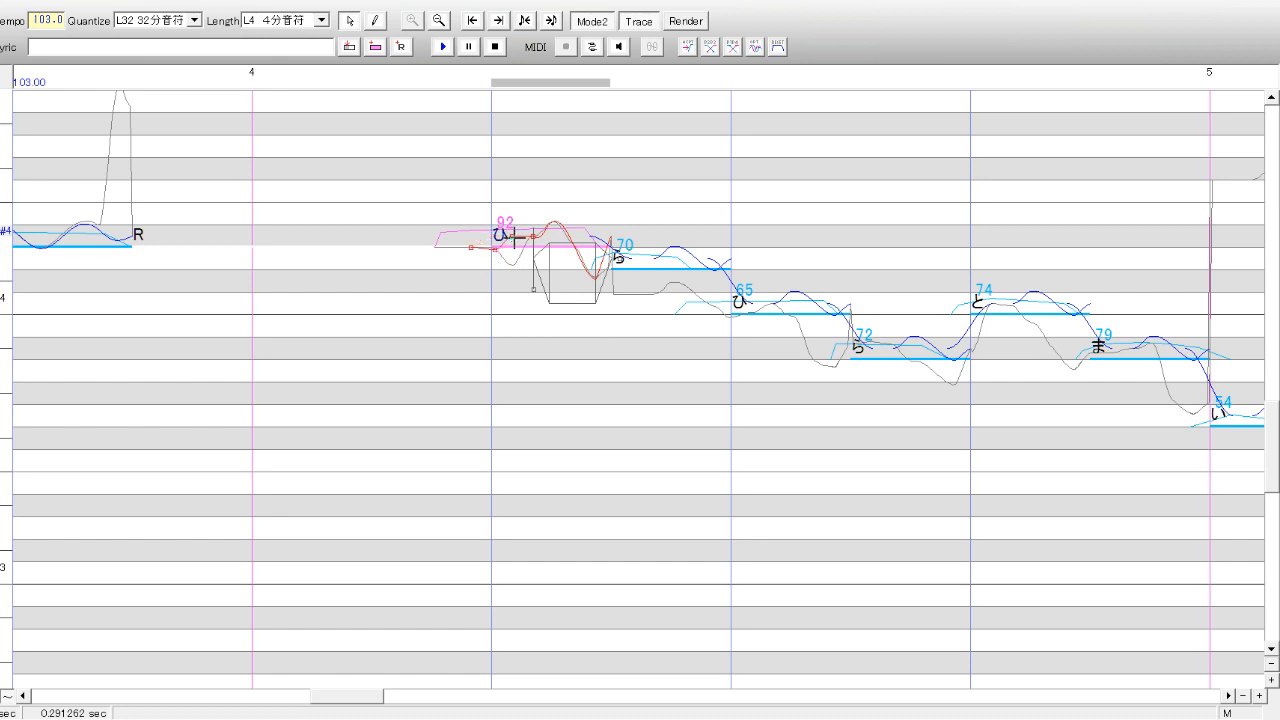
drag(517, 271, 515, 266)
- Reshape the pitch curve of the ら following that ひ with added control points that drop steeply and hold the low traced pitch
click(717, 410)
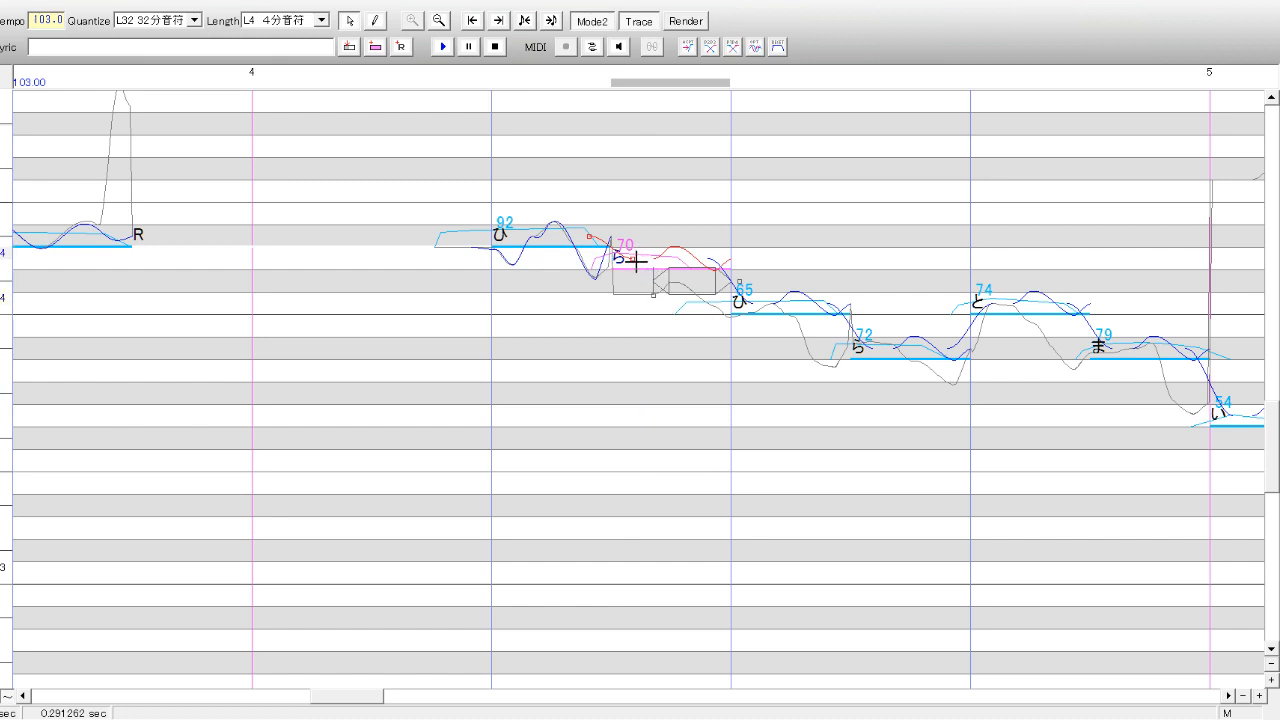
mouse_move(636, 262)
mouse_down()
mouse_move(668, 277)
mouse_move(659, 271)
mouse_up()
click(590, 237)
drag(622, 251, 614, 296)
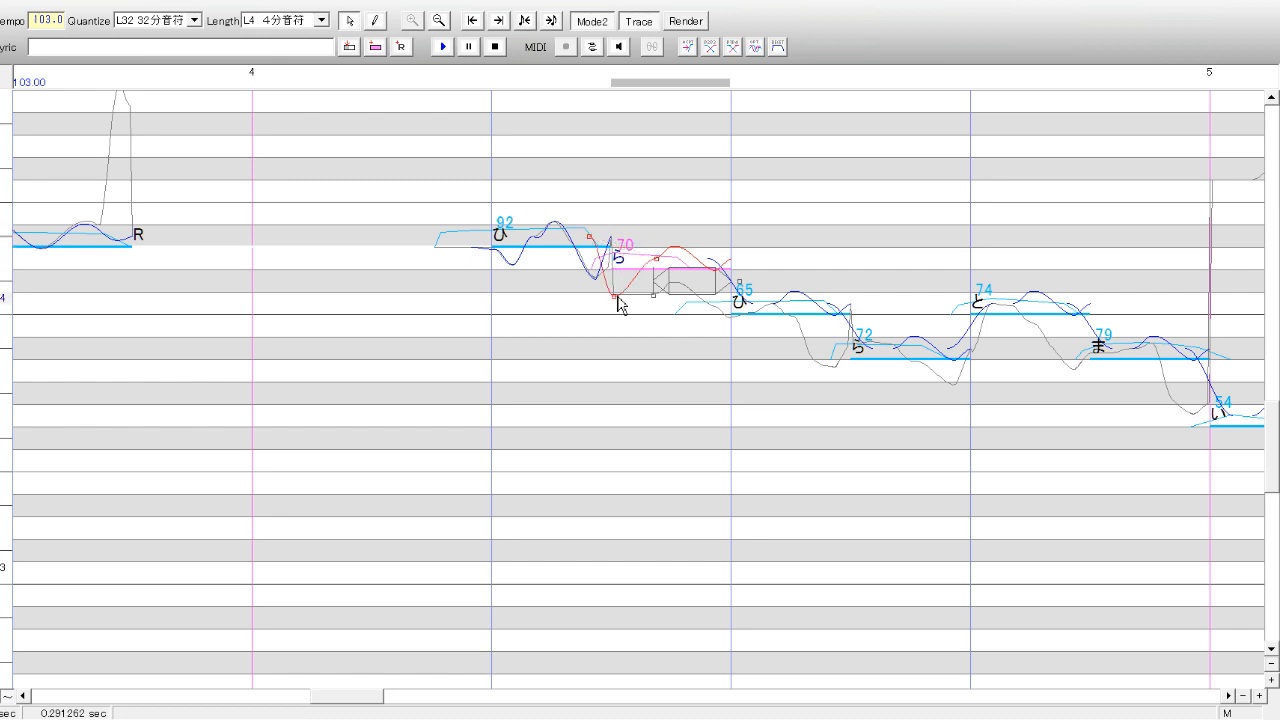
click(602, 237)
click(637, 277)
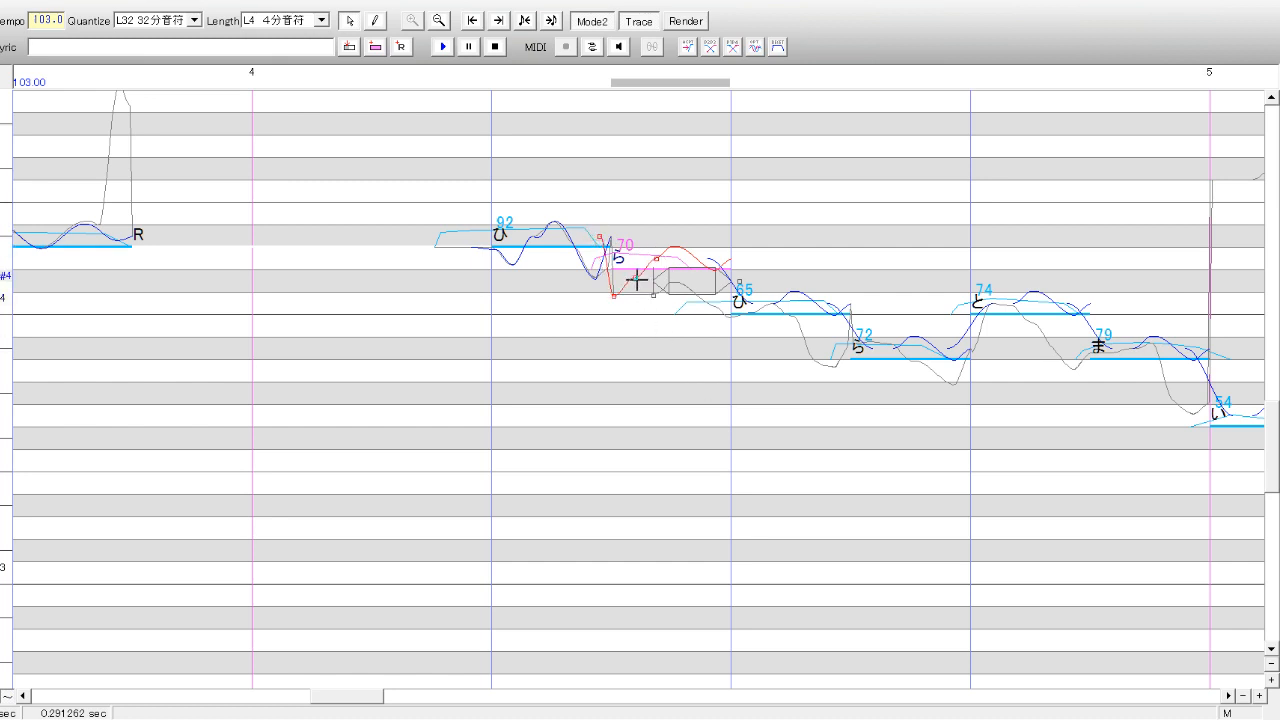
click(656, 296)
- Start the pitch transition of the next ひ within ら and lower its end point near the beginning of ひ
click(786, 272)
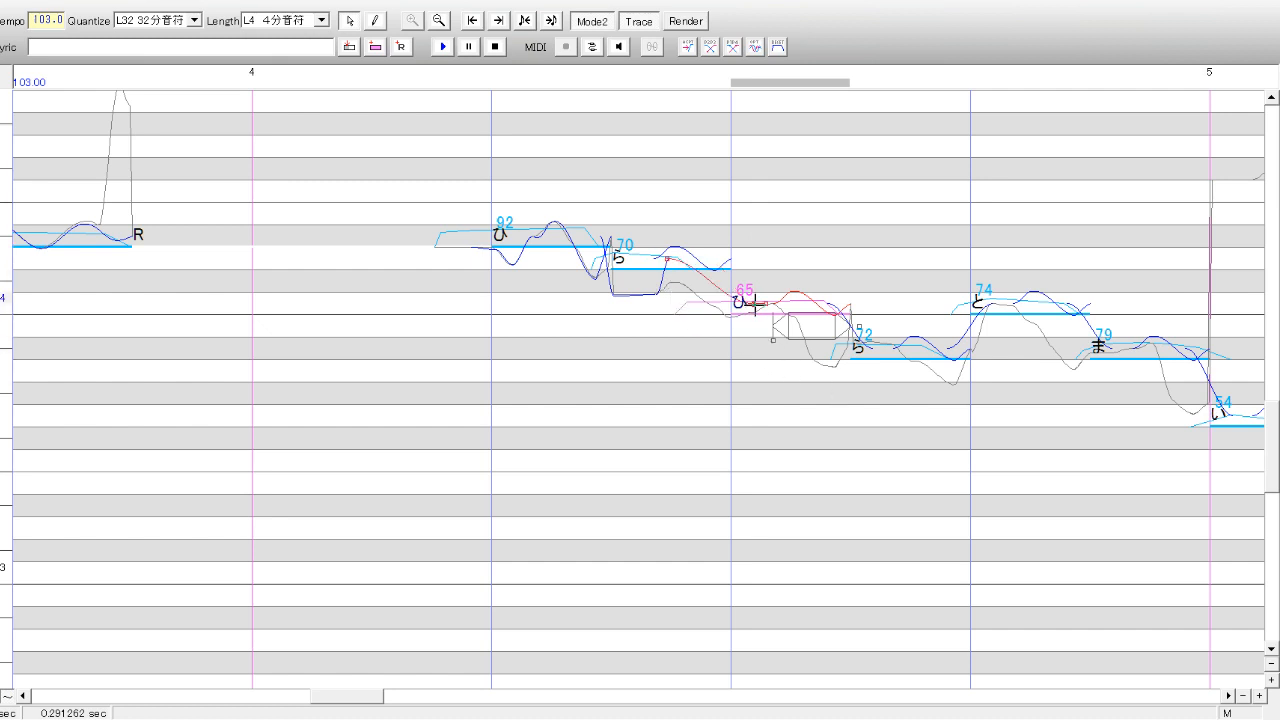
drag(754, 303, 737, 322)
click(682, 305)
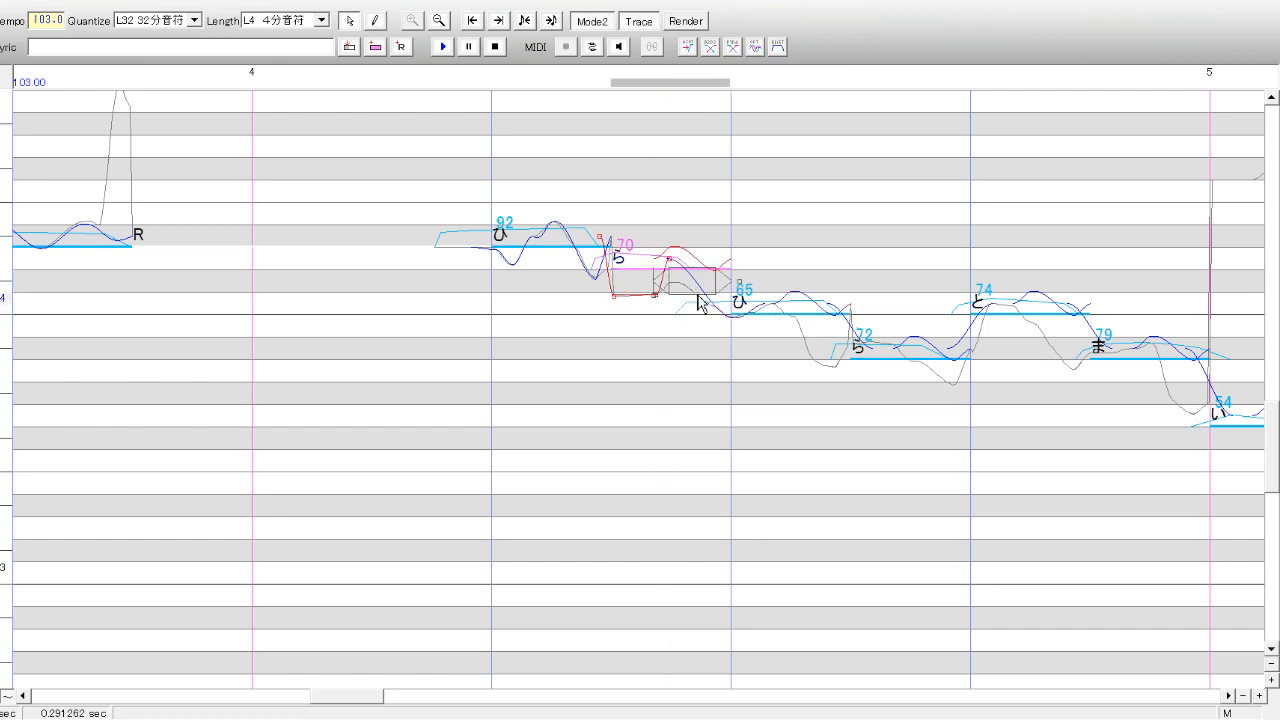
- Deepen and lower the vibrato of the first ら after measure 4 to follow the traced fall toward the second ひ
drag(704, 296, 710, 326)
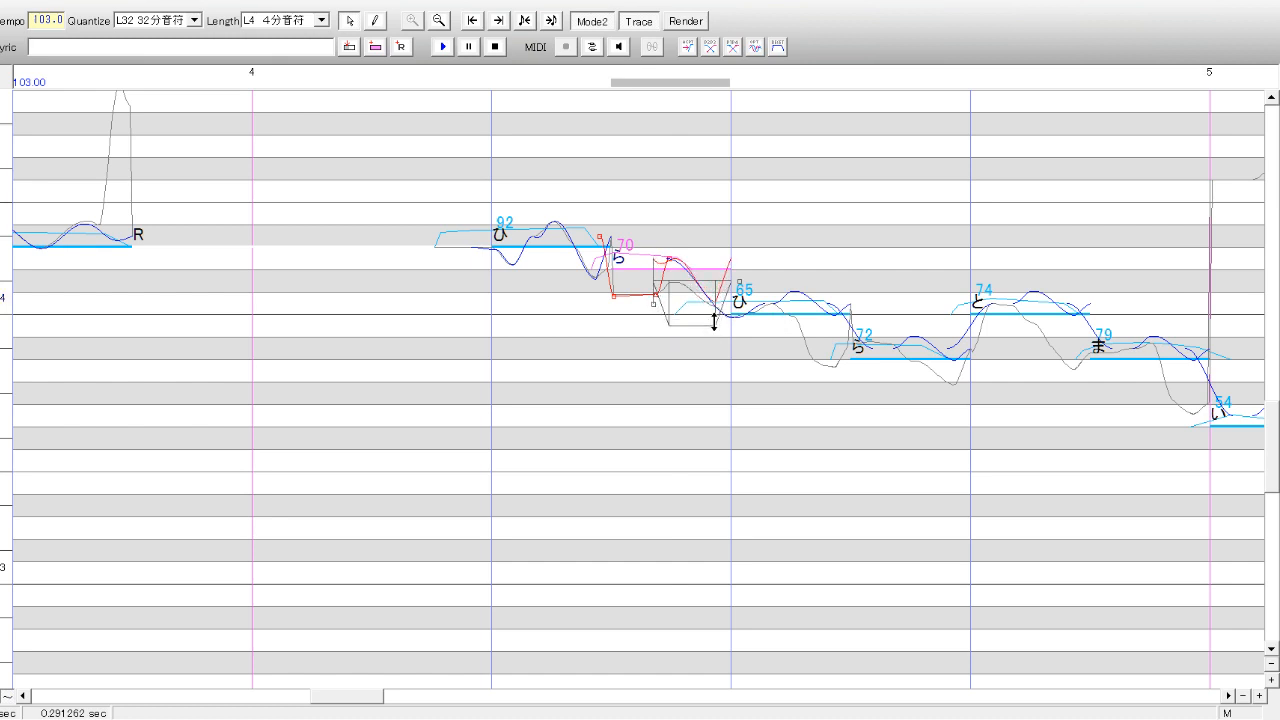
click(800, 389)
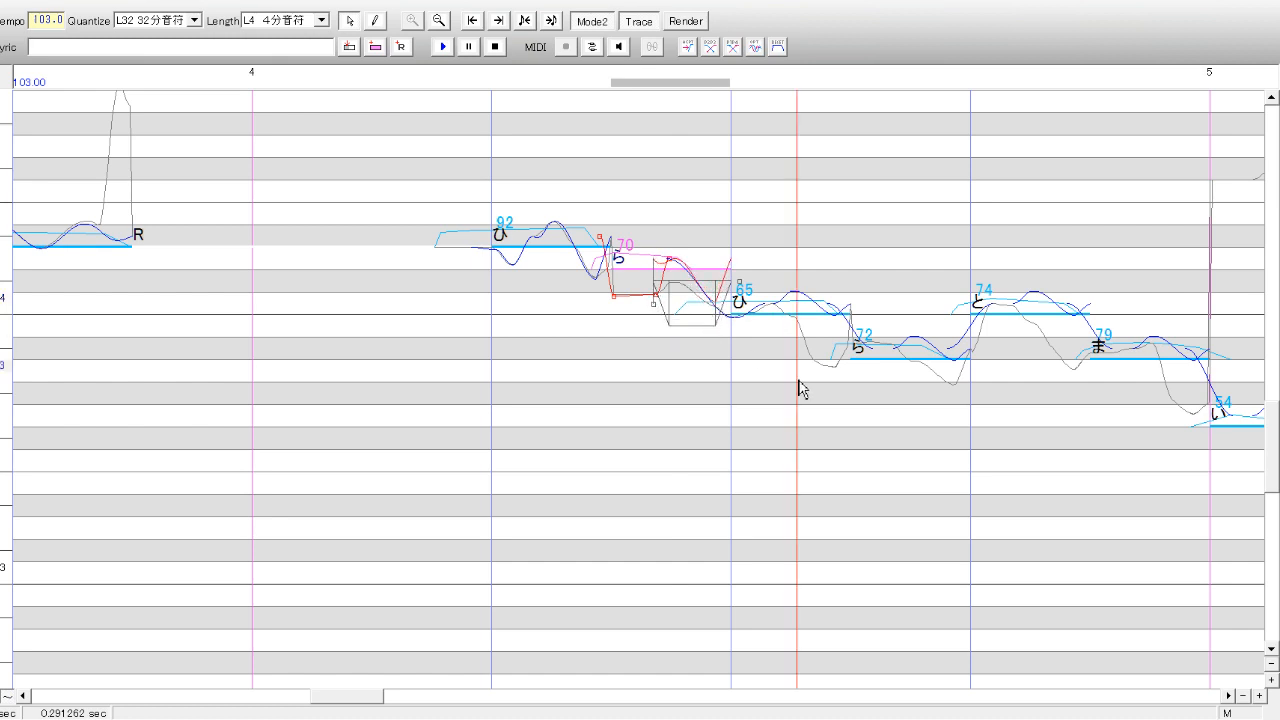
- Reshape the second ら's pitch curve, starting it within ひ, with added control points for the traced dip and the sharp peak at its beginning
click(888, 403)
drag(831, 306, 781, 303)
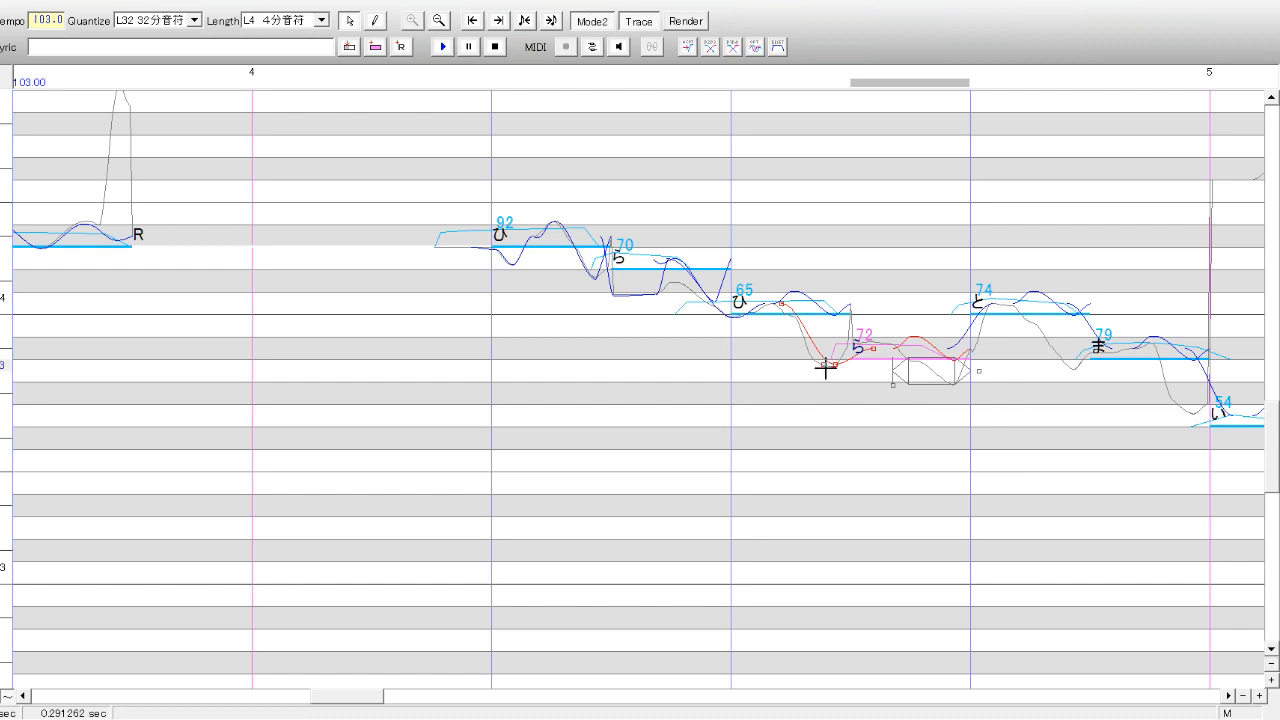
drag(825, 368, 826, 368)
right_click(825, 368)
click(885, 450)
drag(838, 369, 858, 361)
click(853, 321)
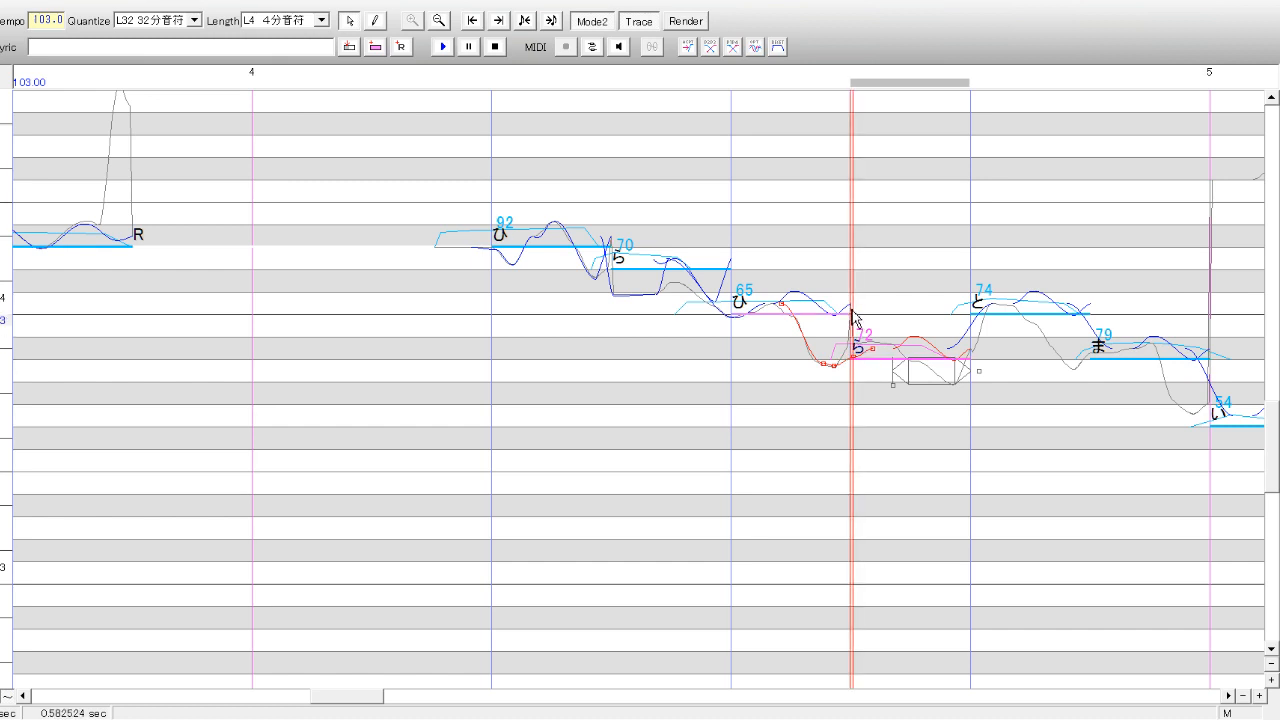
click(899, 410)
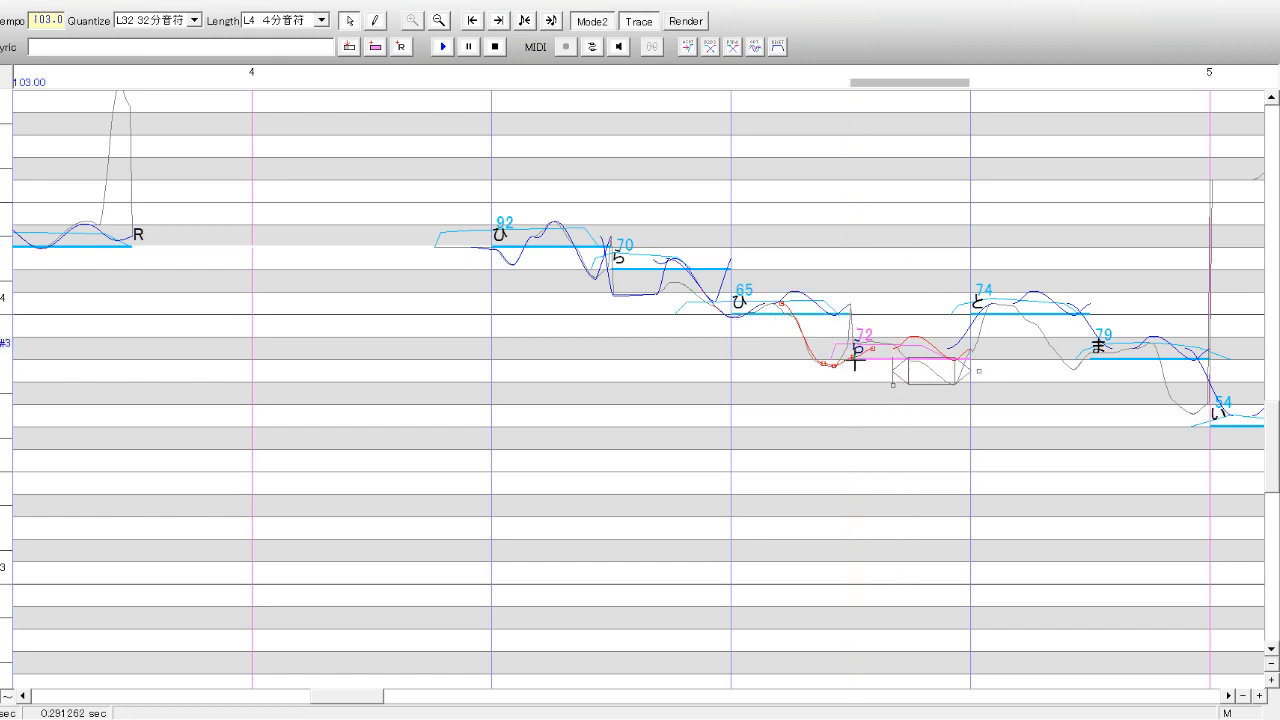
drag(856, 362, 853, 314)
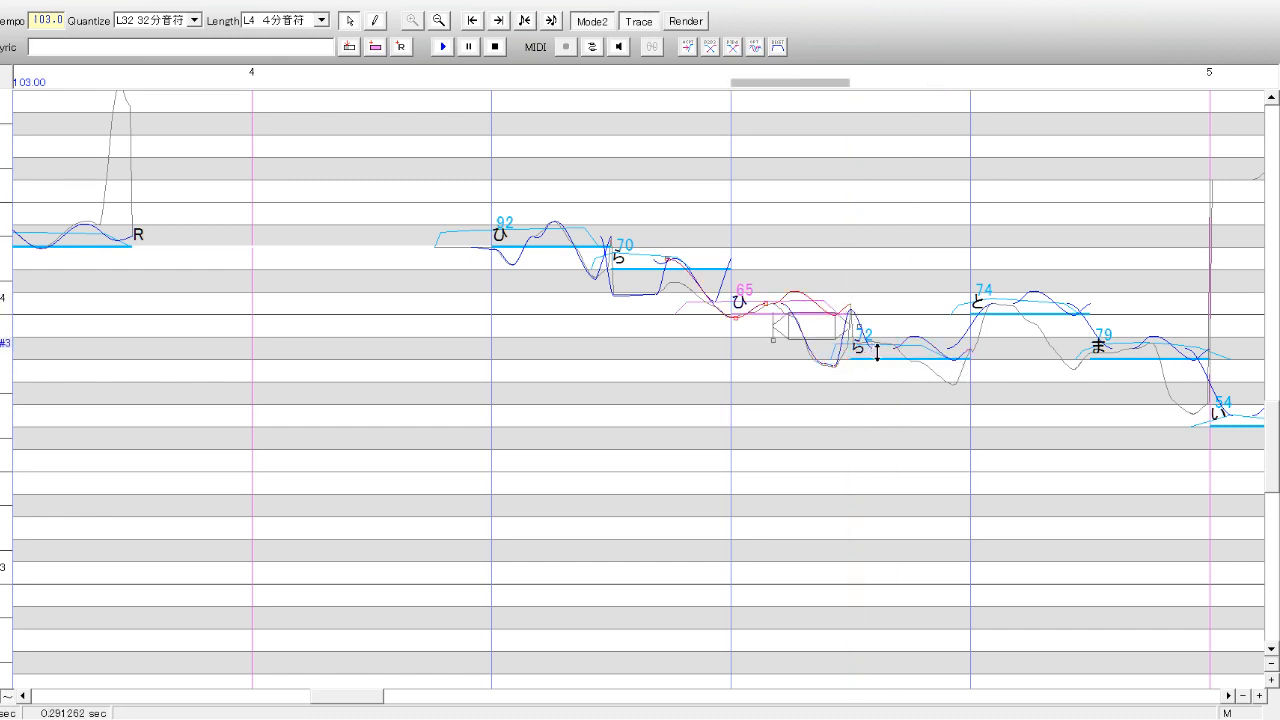
- Deepen and lower the second ら's vibrato toward the traced dip, and start the pitch transition of と at the note's beginning
click(885, 389)
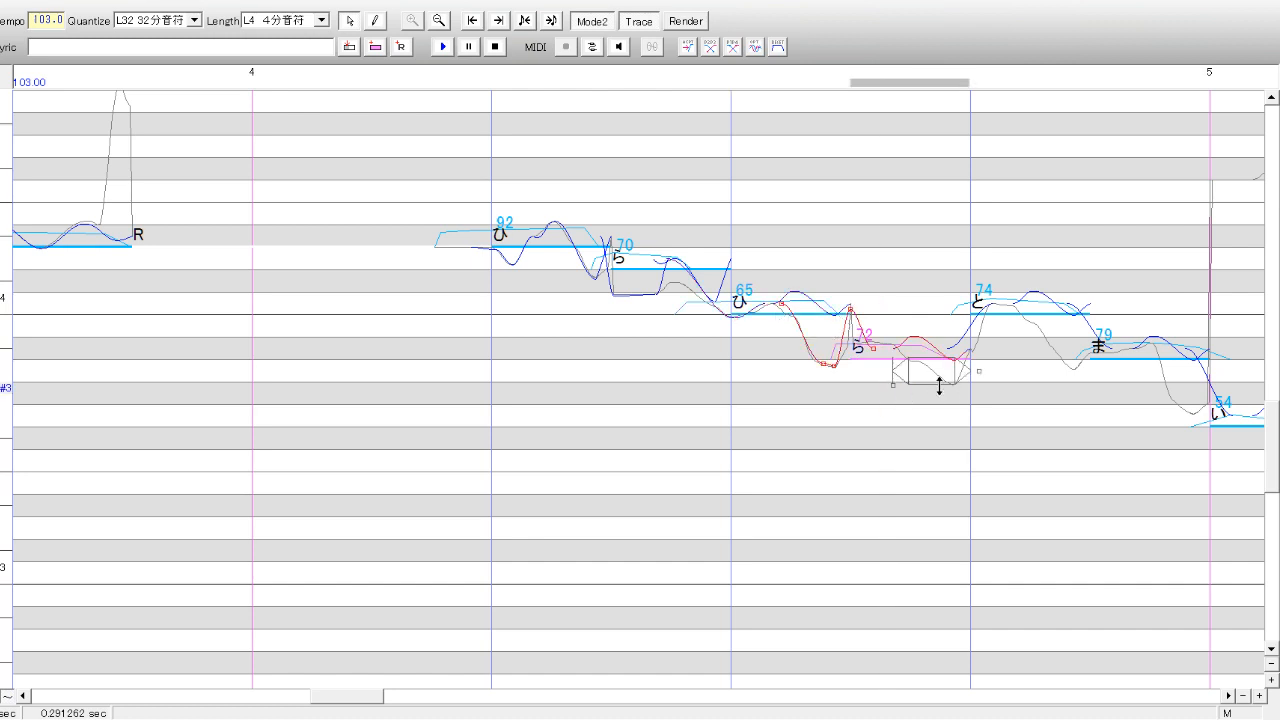
mouse_move(939, 385)
mouse_down()
mouse_move(941, 397)
mouse_move(930, 372)
mouse_up()
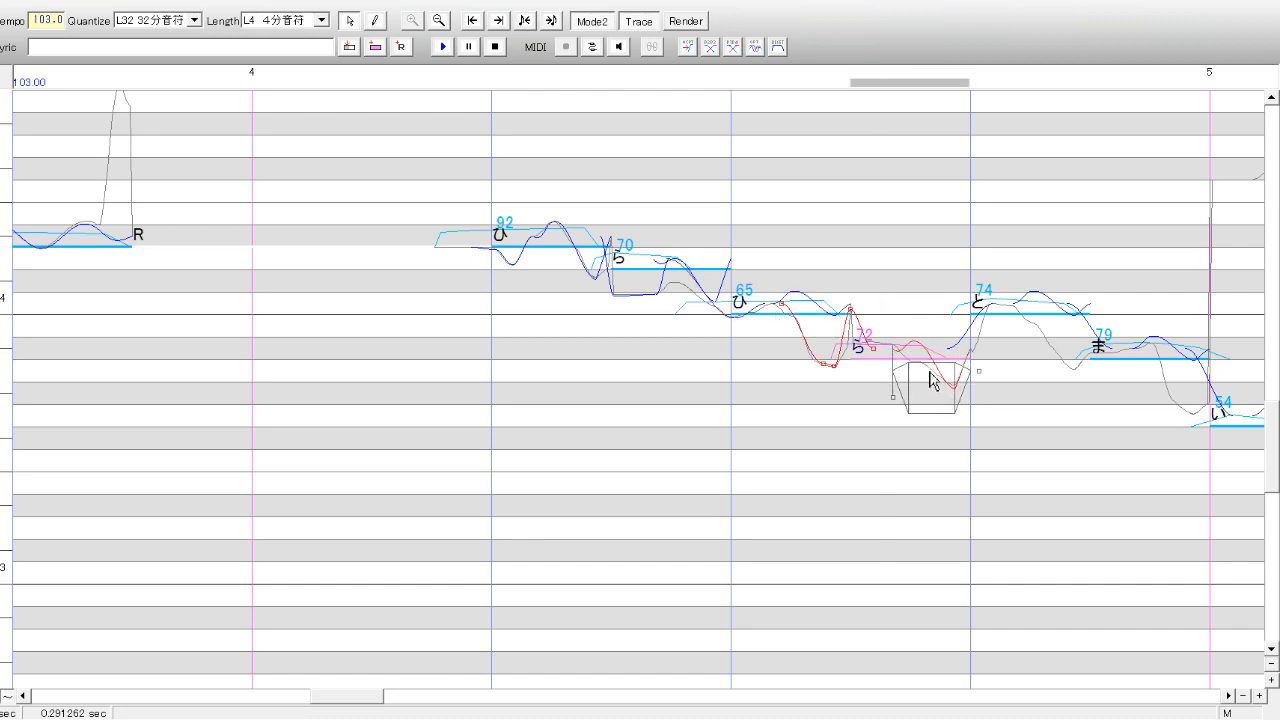
click(1067, 390)
click(988, 378)
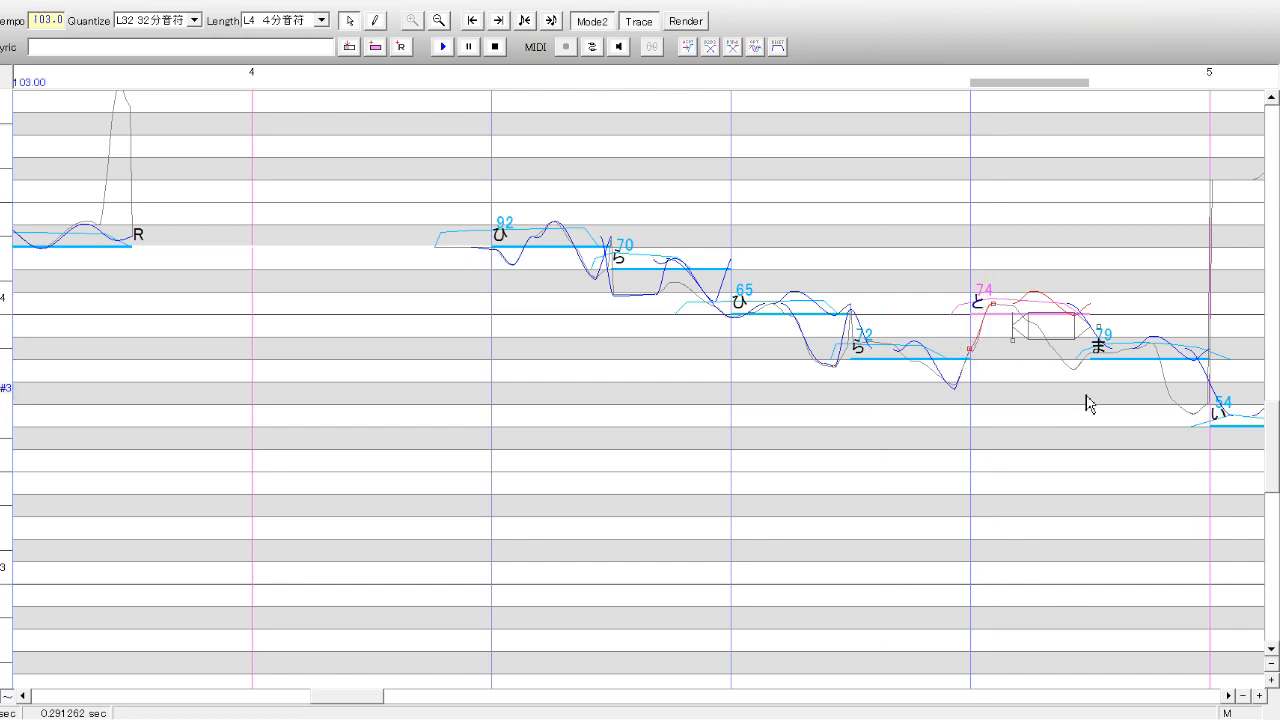
- Start ま's pitch transition earlier within と and add control points that fall to the traced dip just before ま
click(1115, 405)
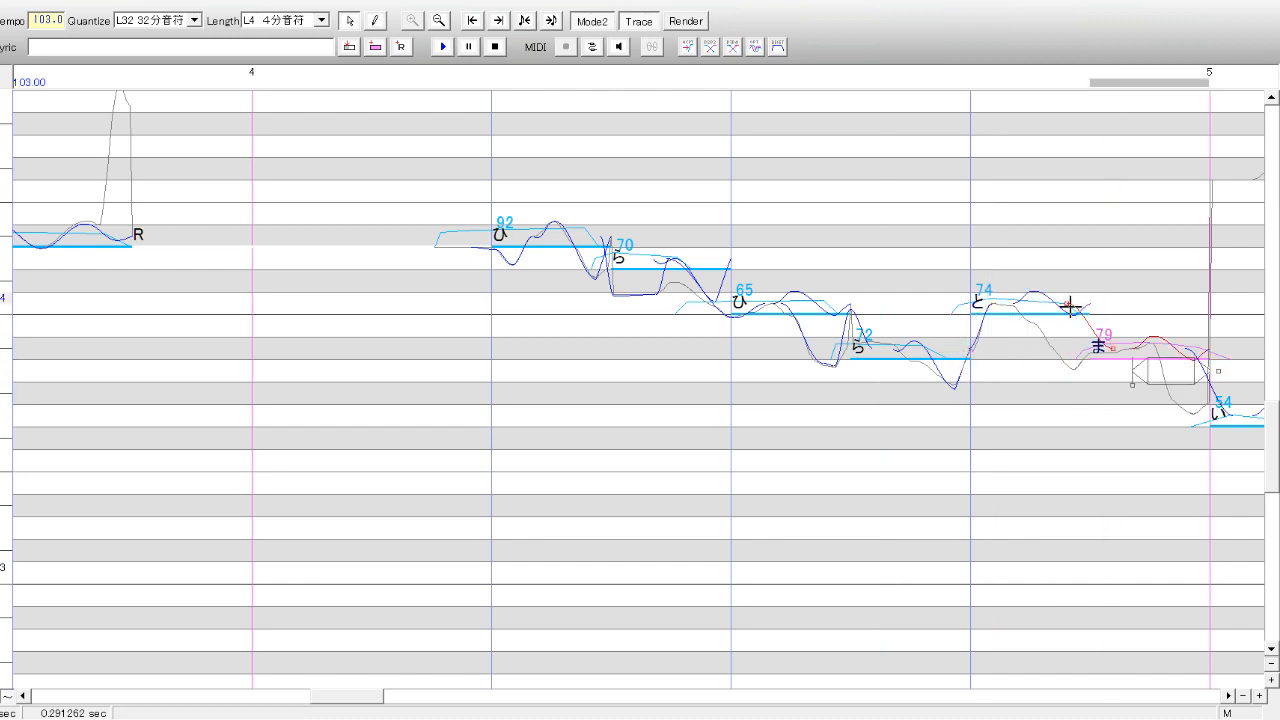
click(1015, 309)
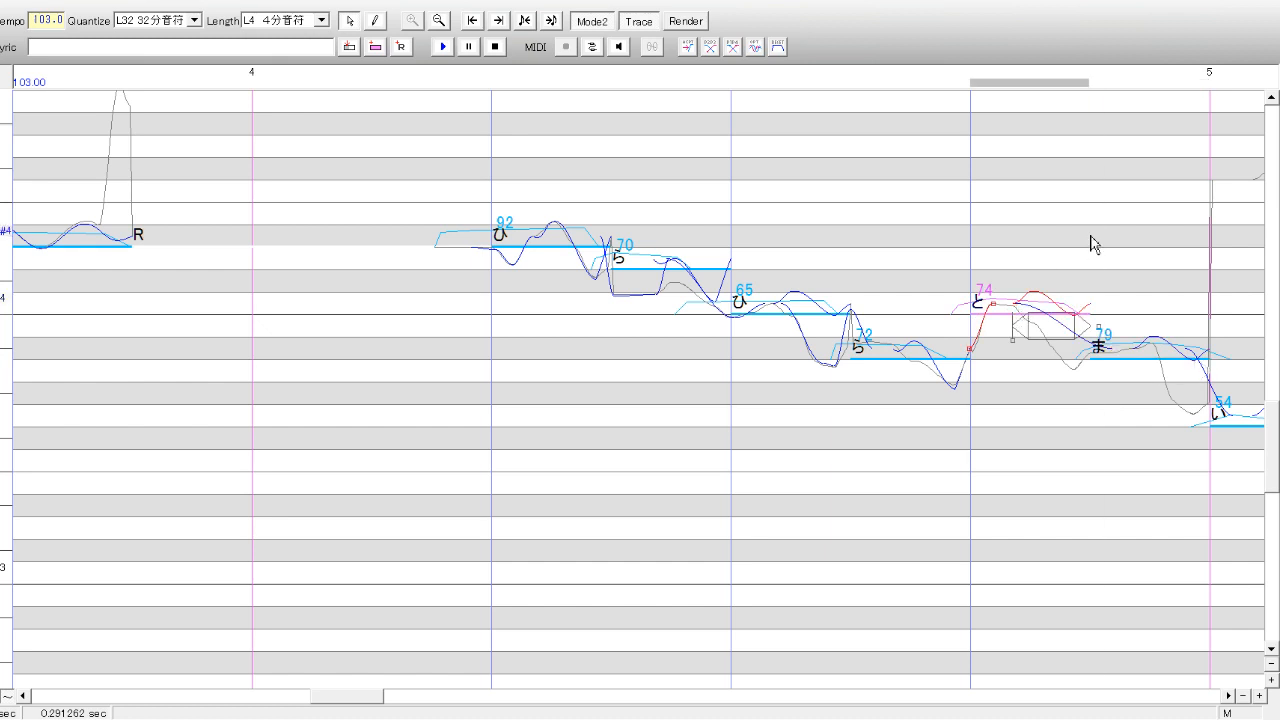
click(1108, 286)
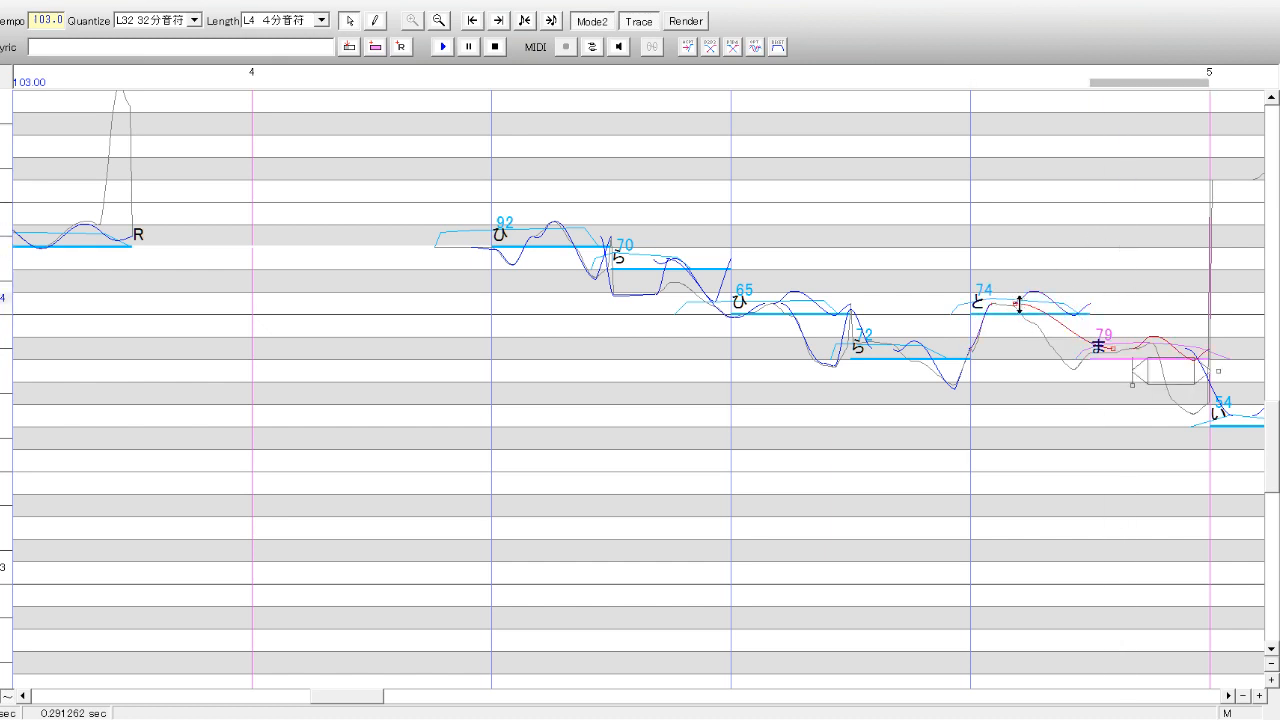
click(1063, 326)
click(1048, 339)
click(1076, 343)
click(1076, 370)
- Deepen ま's vibrato, adjust its phase and start it earlier to match the traced dip before measure 5
click(1230, 695)
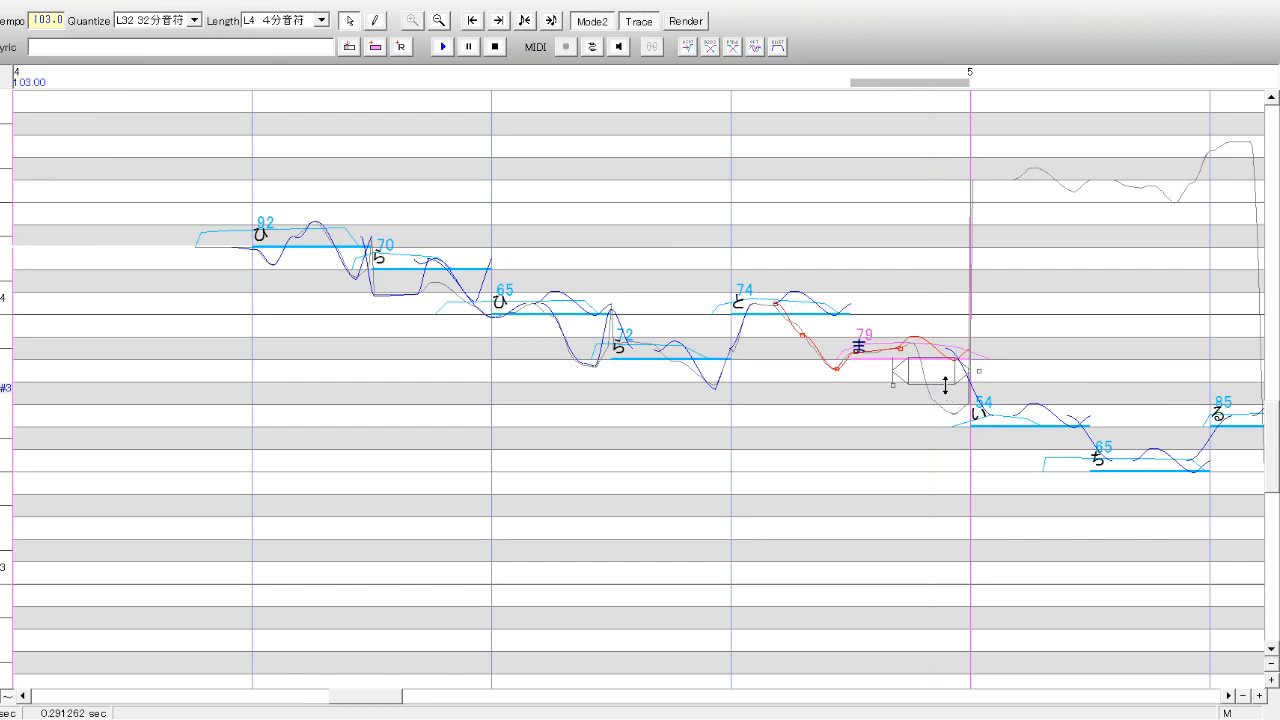
drag(947, 386, 949, 406)
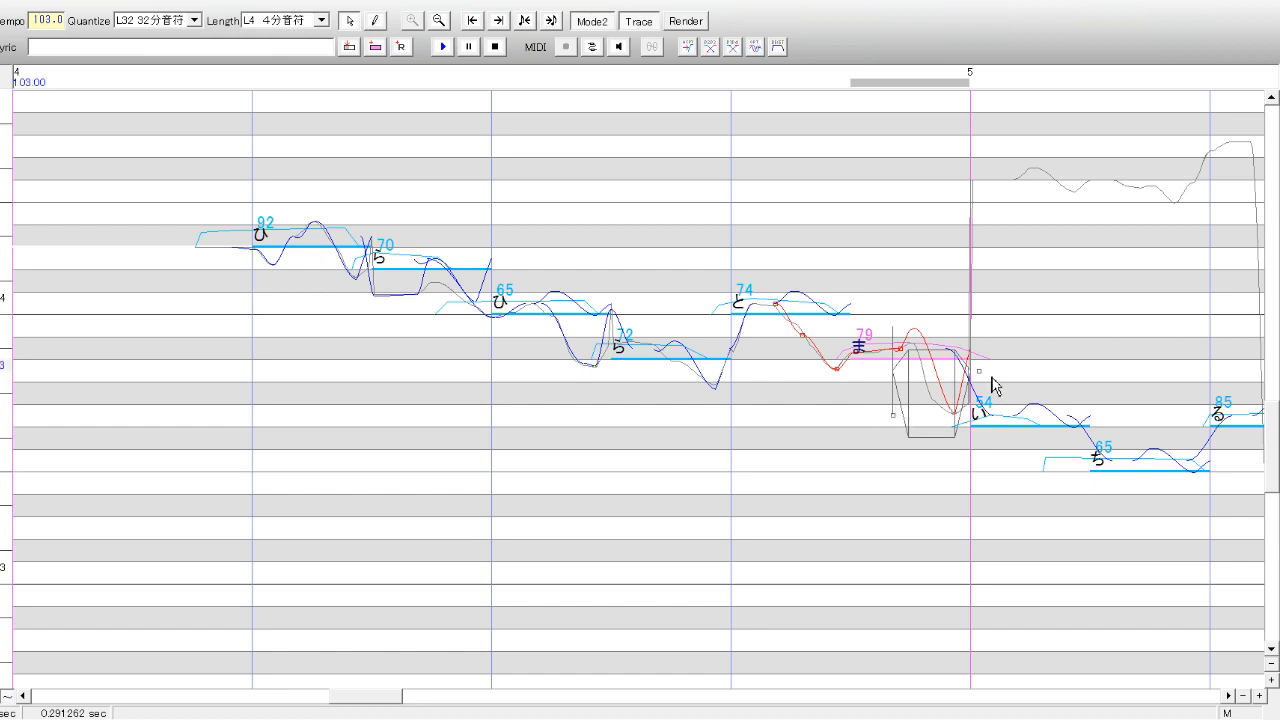
drag(981, 372, 995, 372)
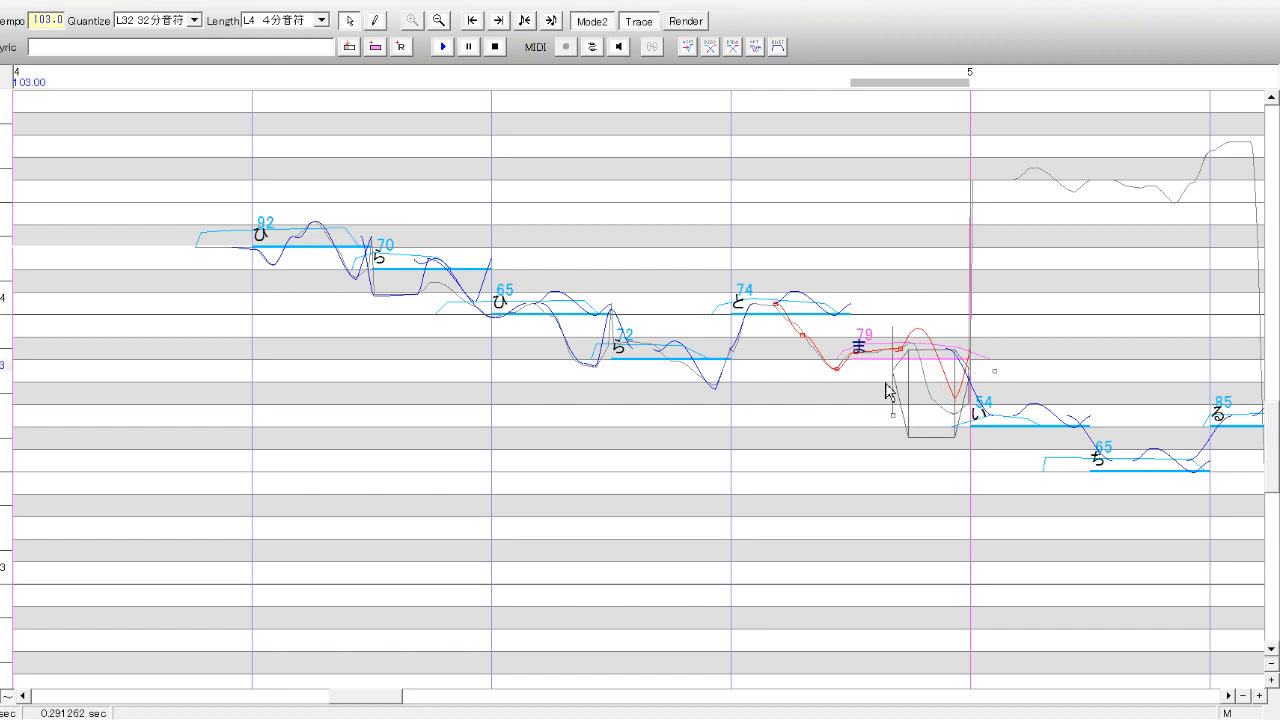
drag(895, 378, 867, 380)
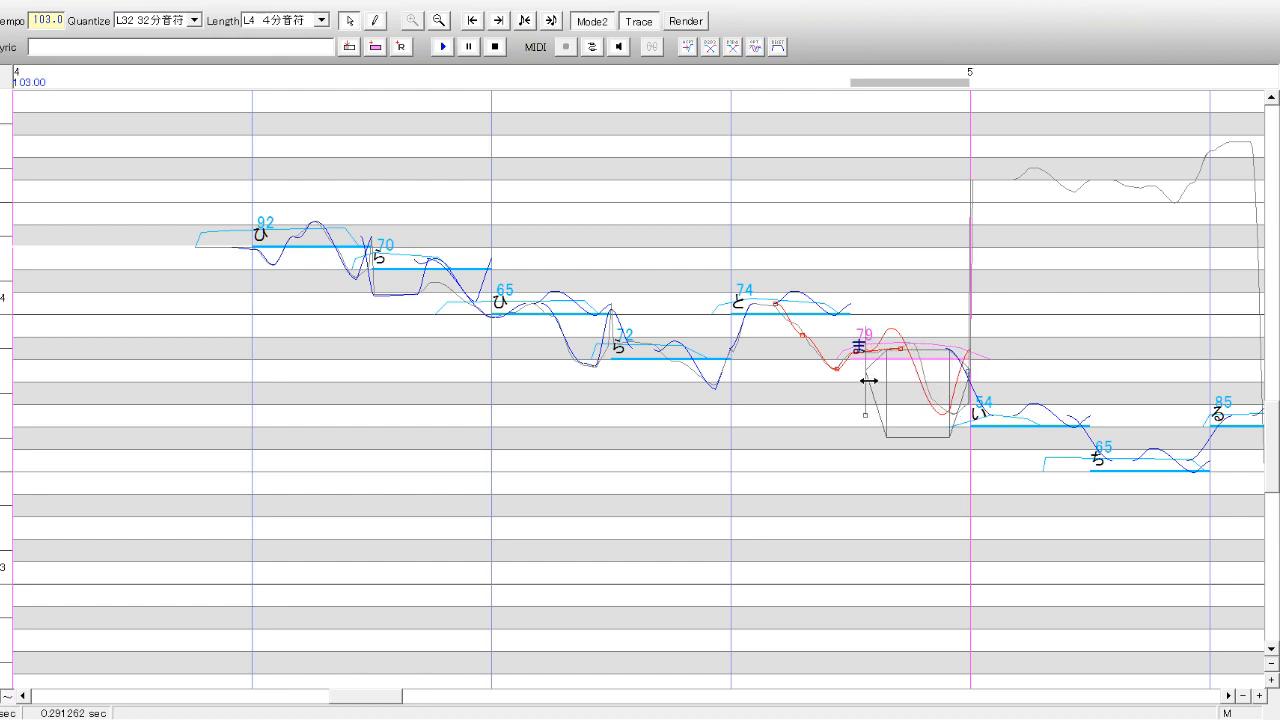
- Slightly deepen the vibrato of い at measure 5 and start ち's pitch transition earlier within い
click(1034, 506)
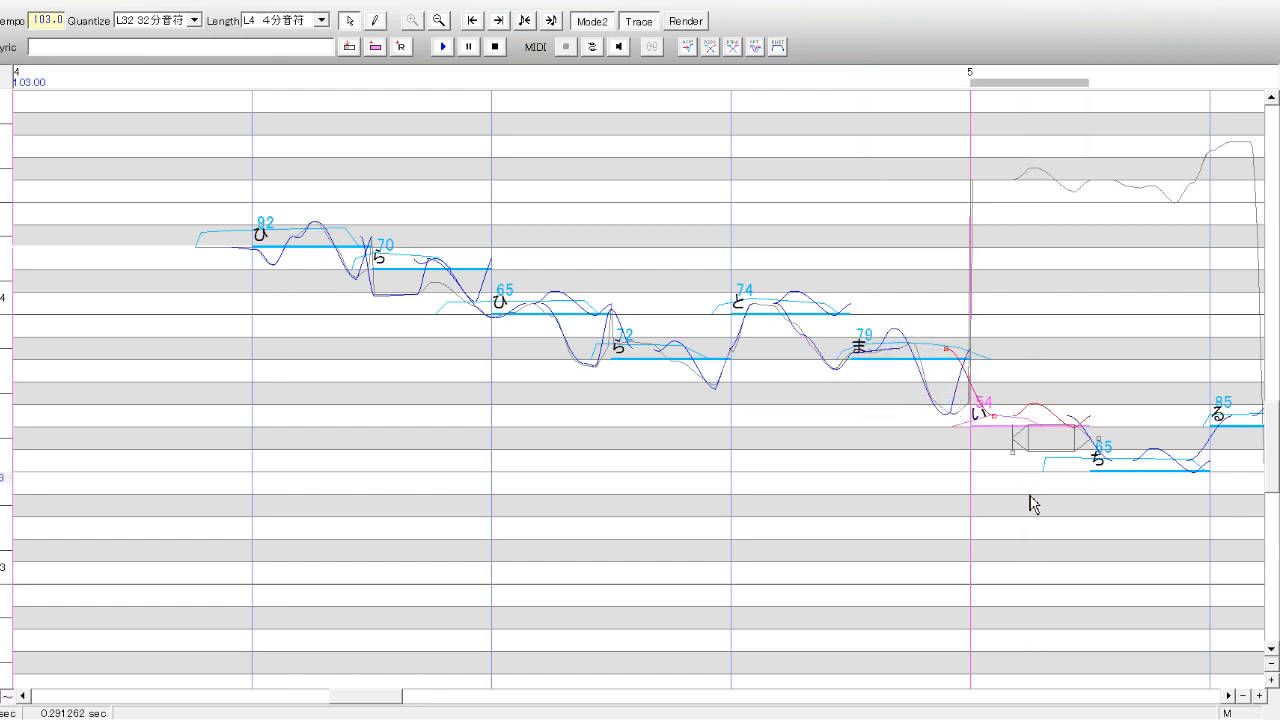
click(1166, 558)
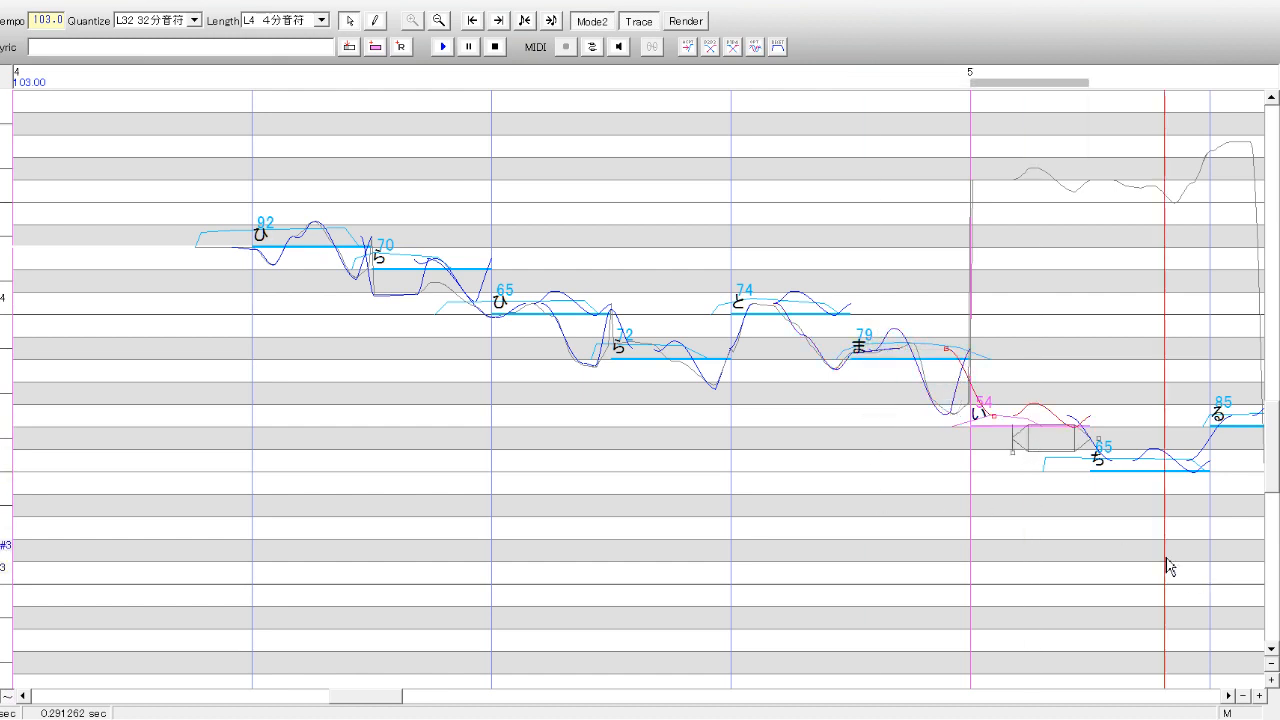
click(1231, 695)
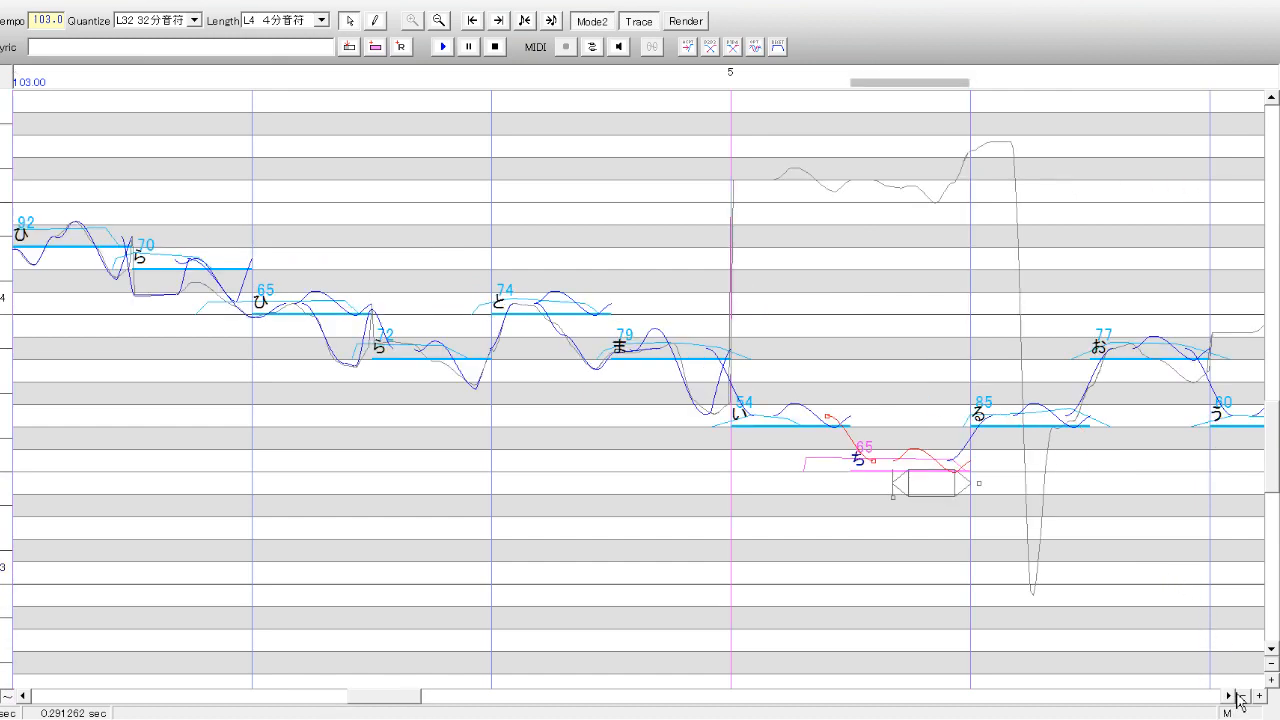
click(1030, 490)
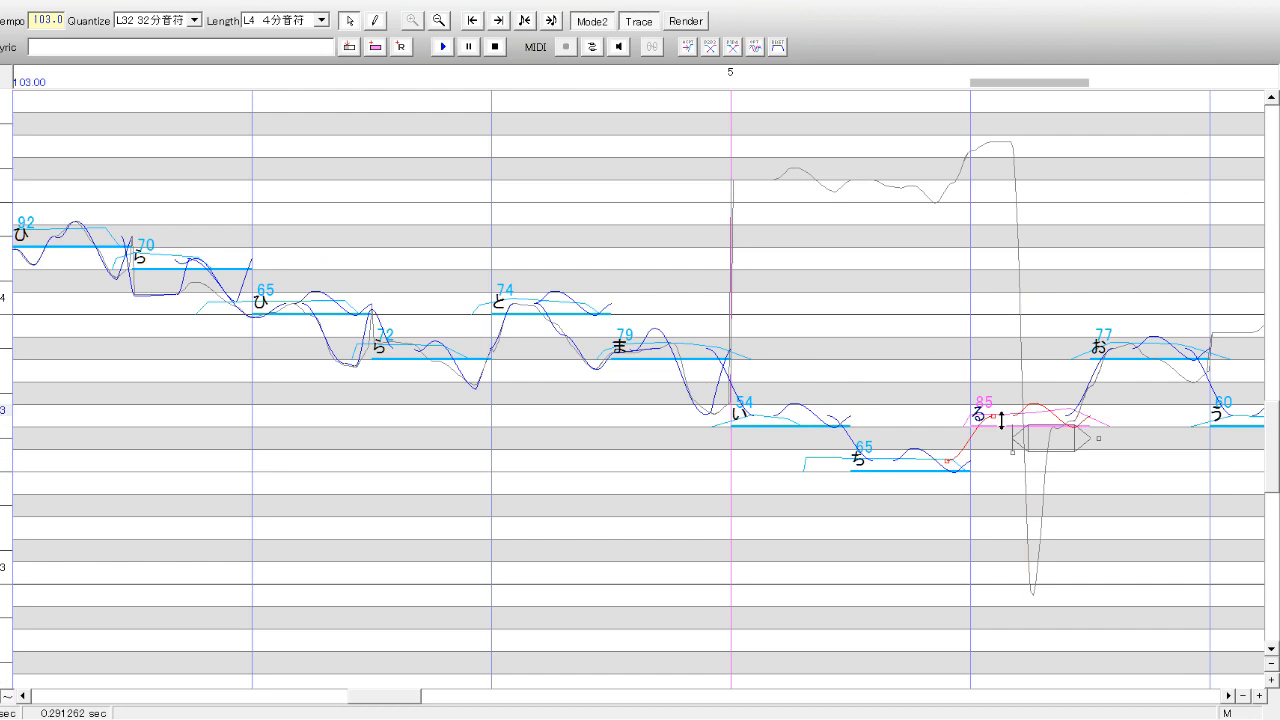
click(802, 452)
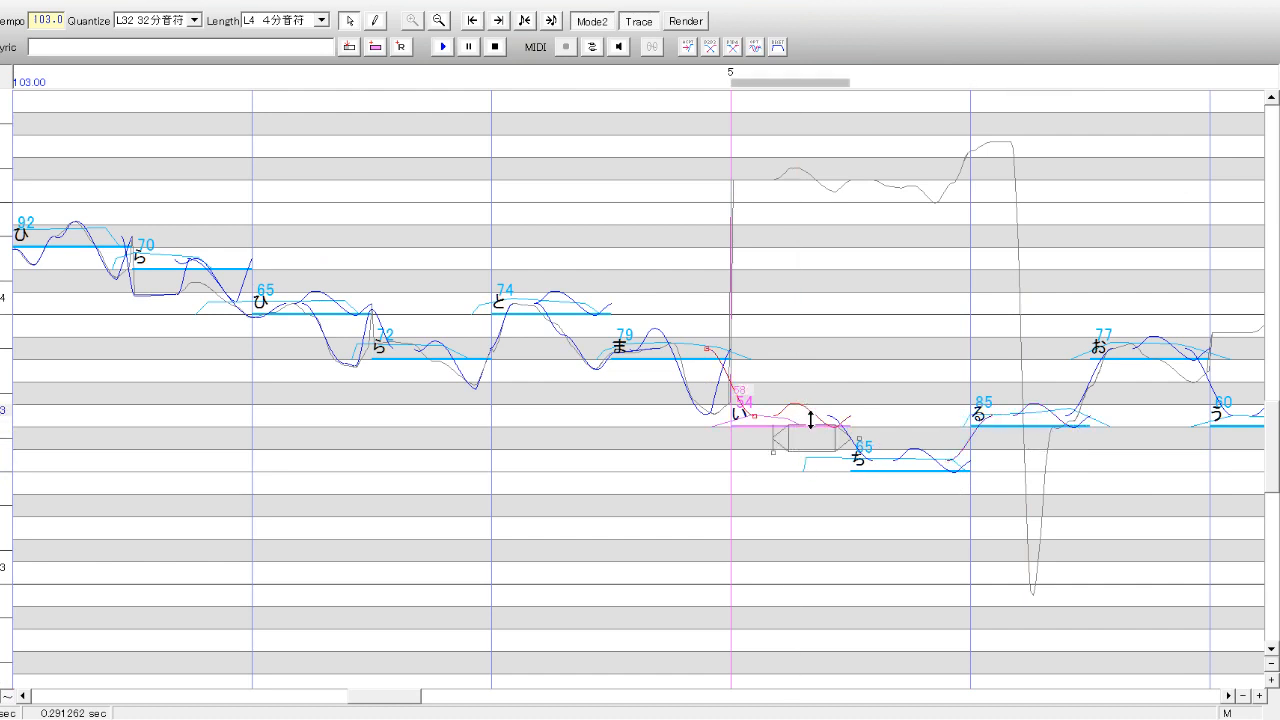
drag(810, 418, 811, 410)
key(space)
drag(812, 419, 813, 427)
click(928, 464)
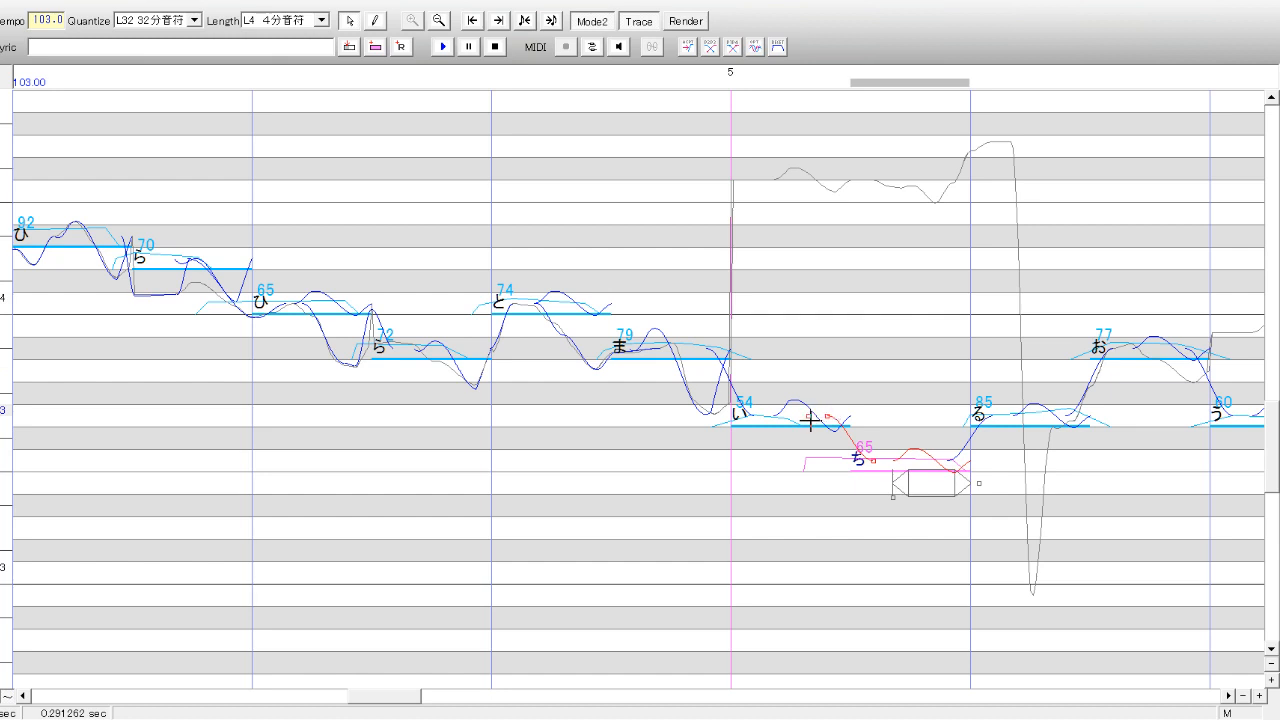
- Reshape る's pitch curve with an earlier start within ち and an added high peak, and listen to the notes と through お
click(1026, 470)
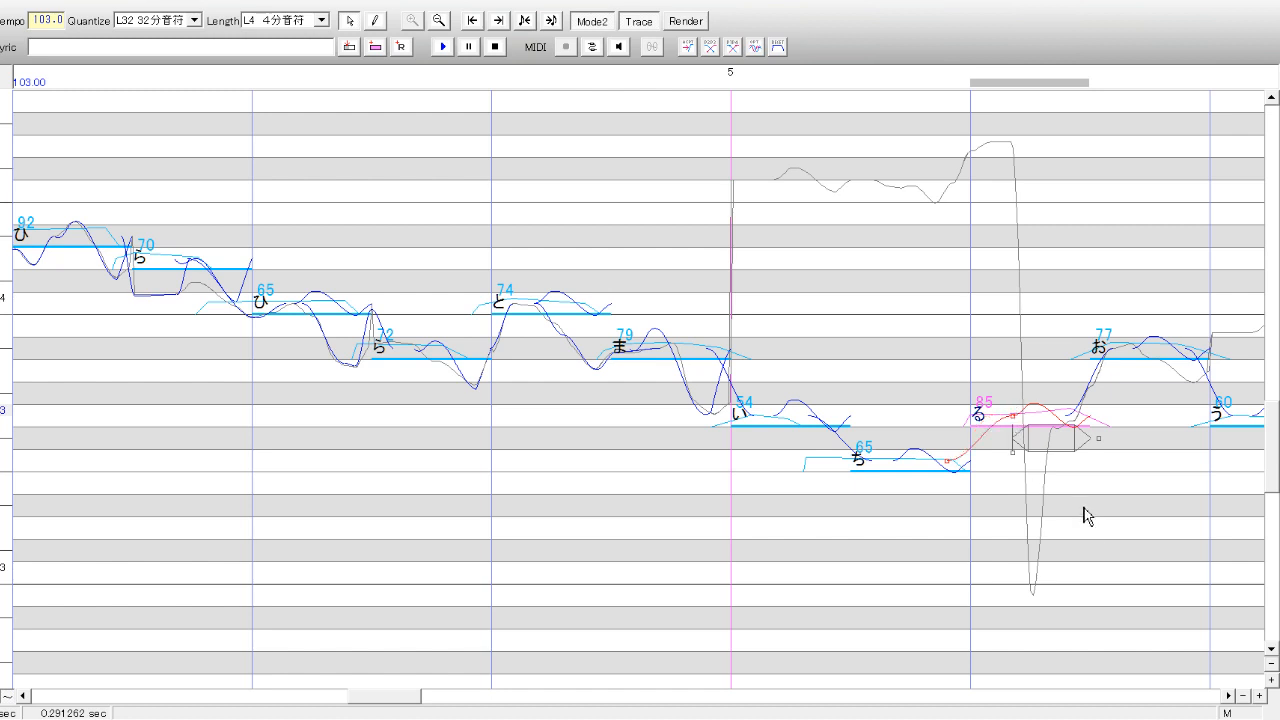
drag(1015, 416, 1014, 338)
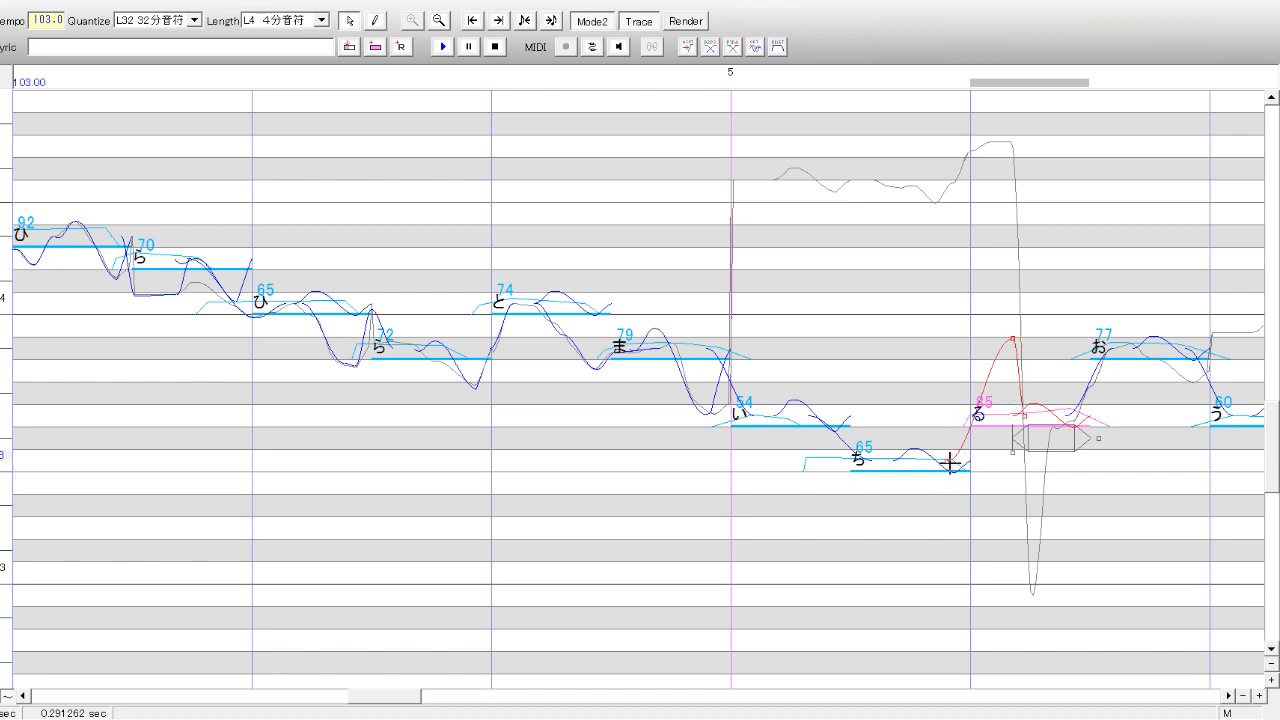
drag(949, 461, 926, 459)
drag(1192, 431, 586, 403)
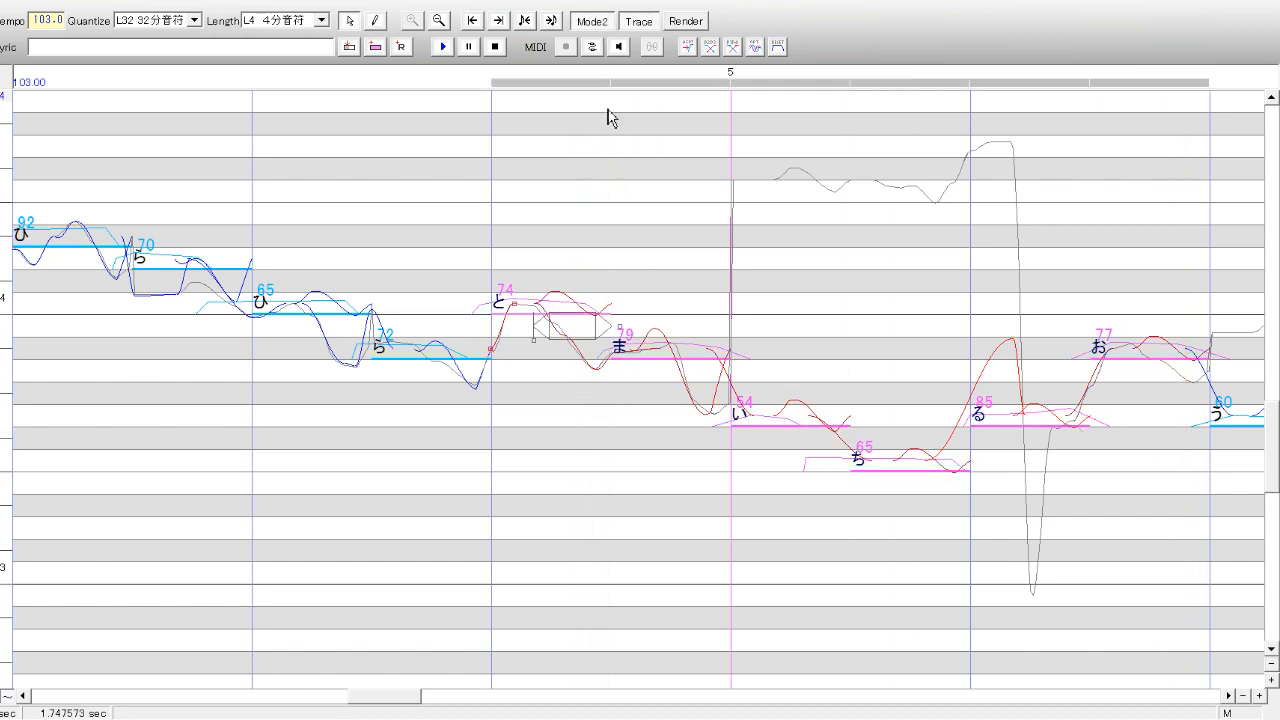
click(444, 48)
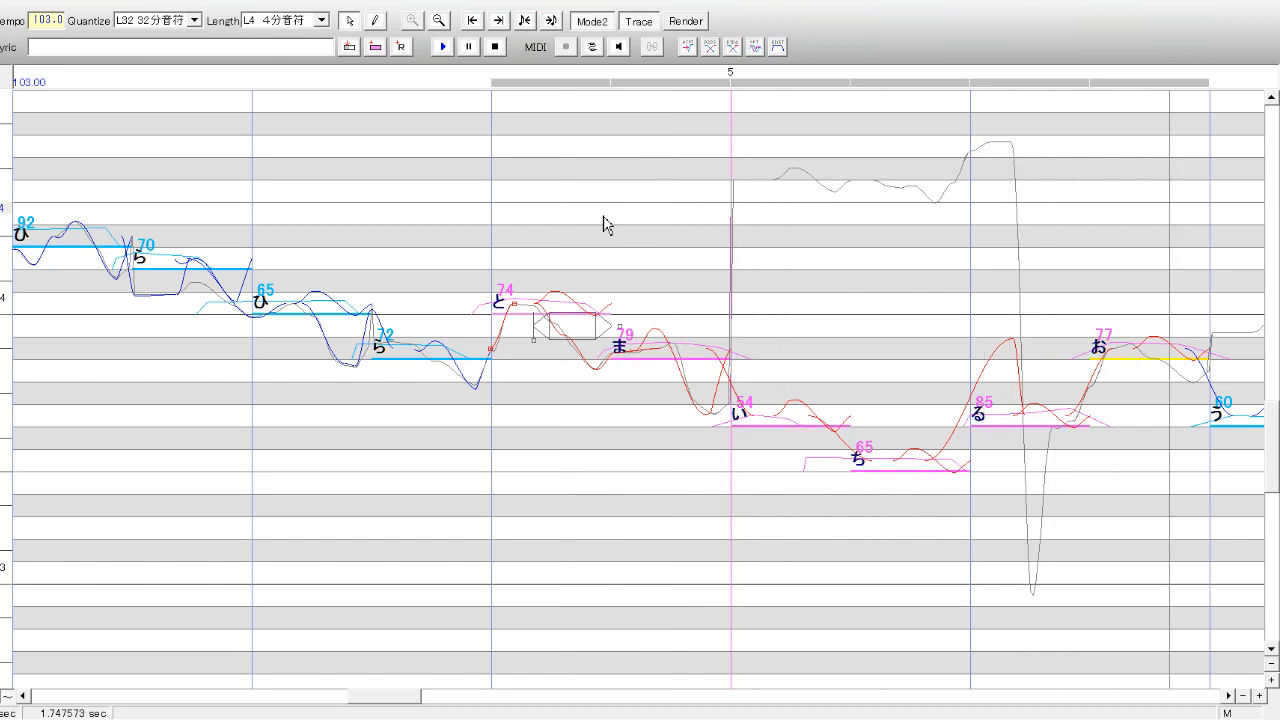
- Lower る's peak control point and move it nearer the note's start, and listen to the notes と through る
click(1034, 343)
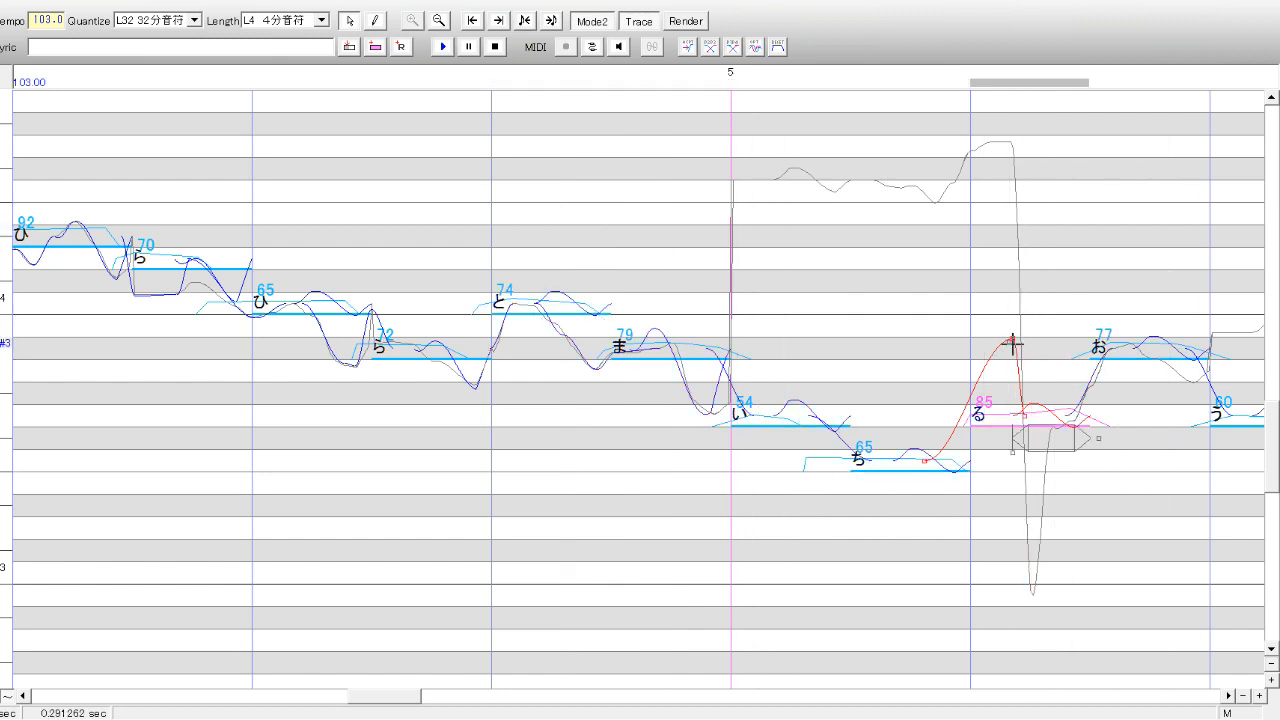
click(988, 395)
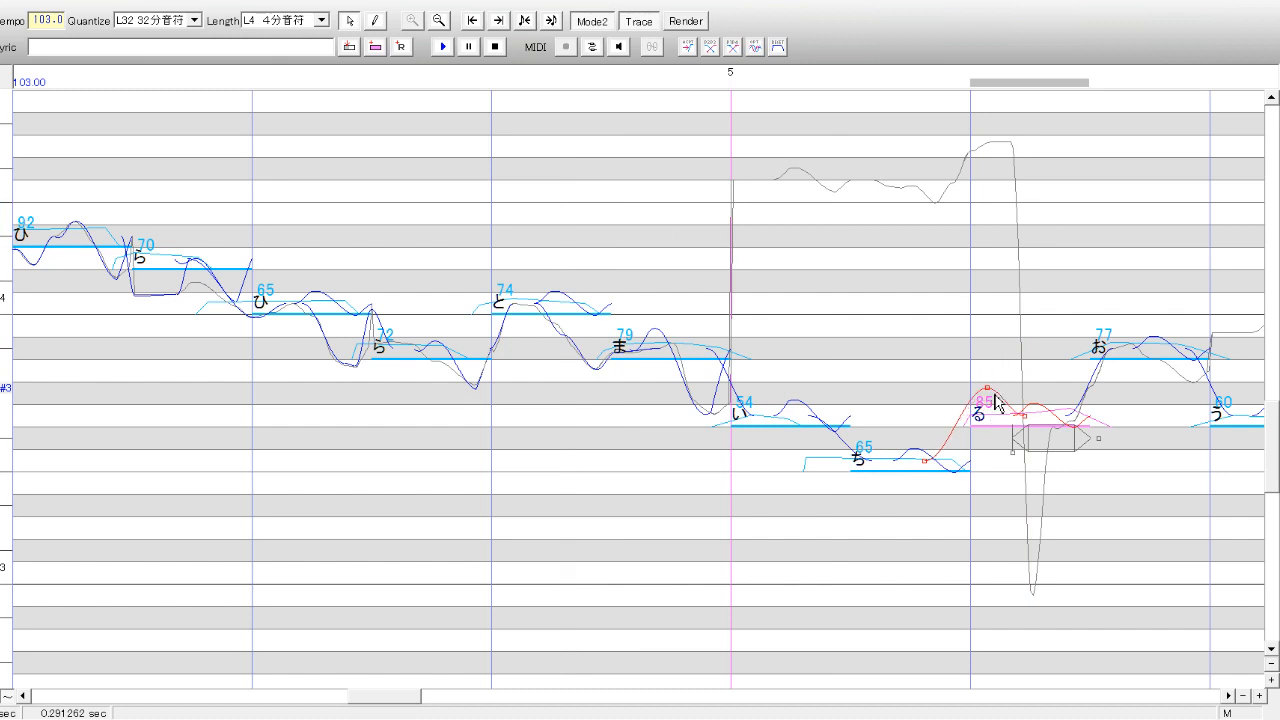
drag(1046, 450, 614, 451)
click(439, 48)
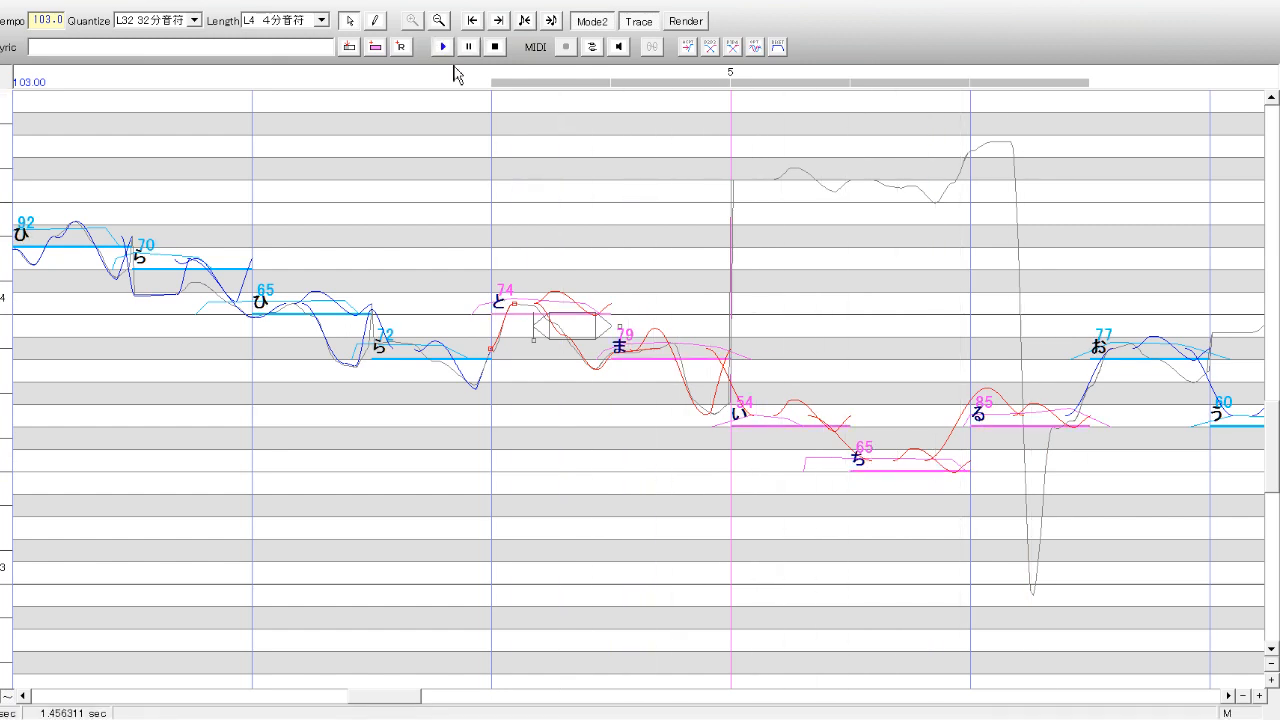
- Deepen and lower る's vibrato with a shorter cycle, and listen to the notes ま through お
click(1046, 451)
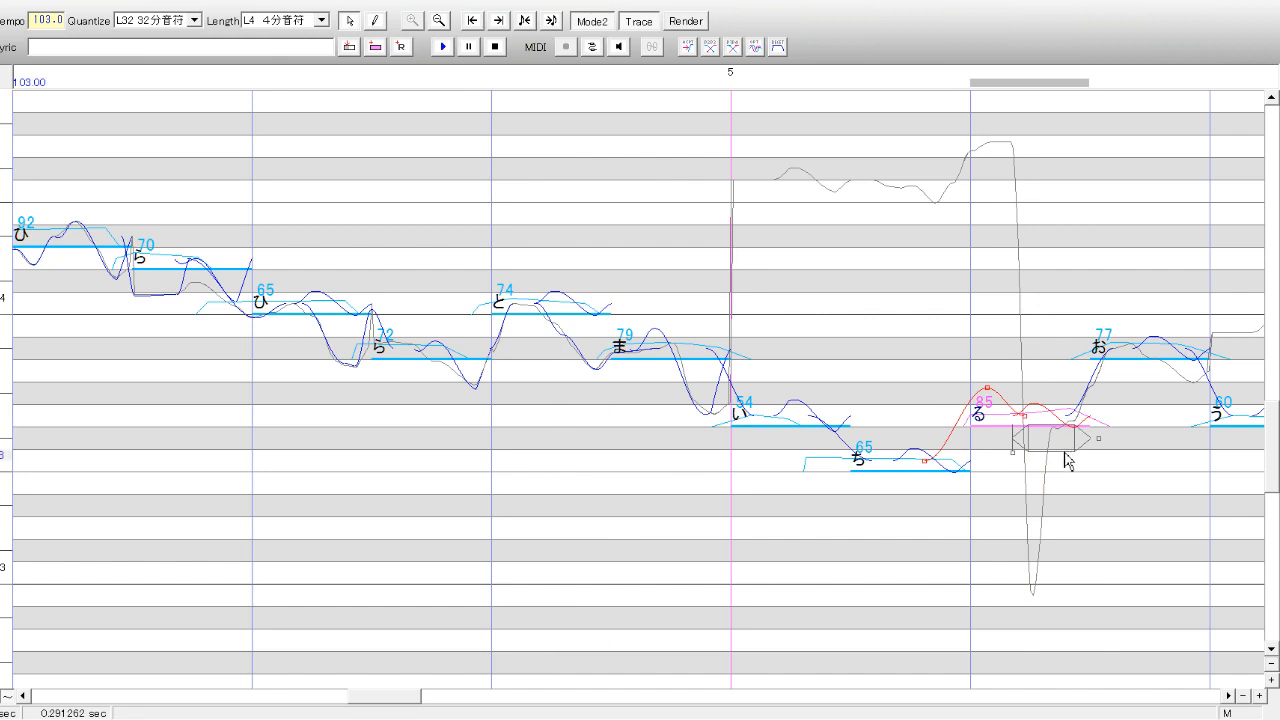
drag(1065, 462, 1068, 472)
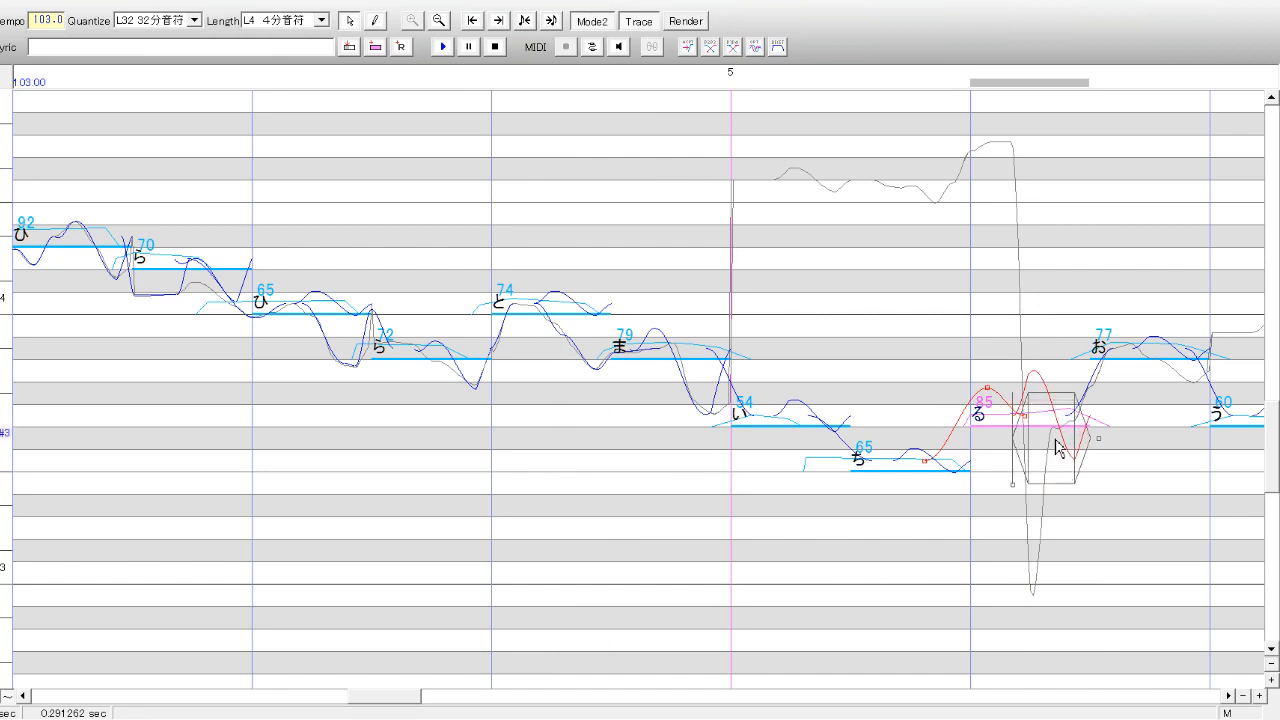
drag(1055, 435, 691, 457)
key(space)
click(443, 50)
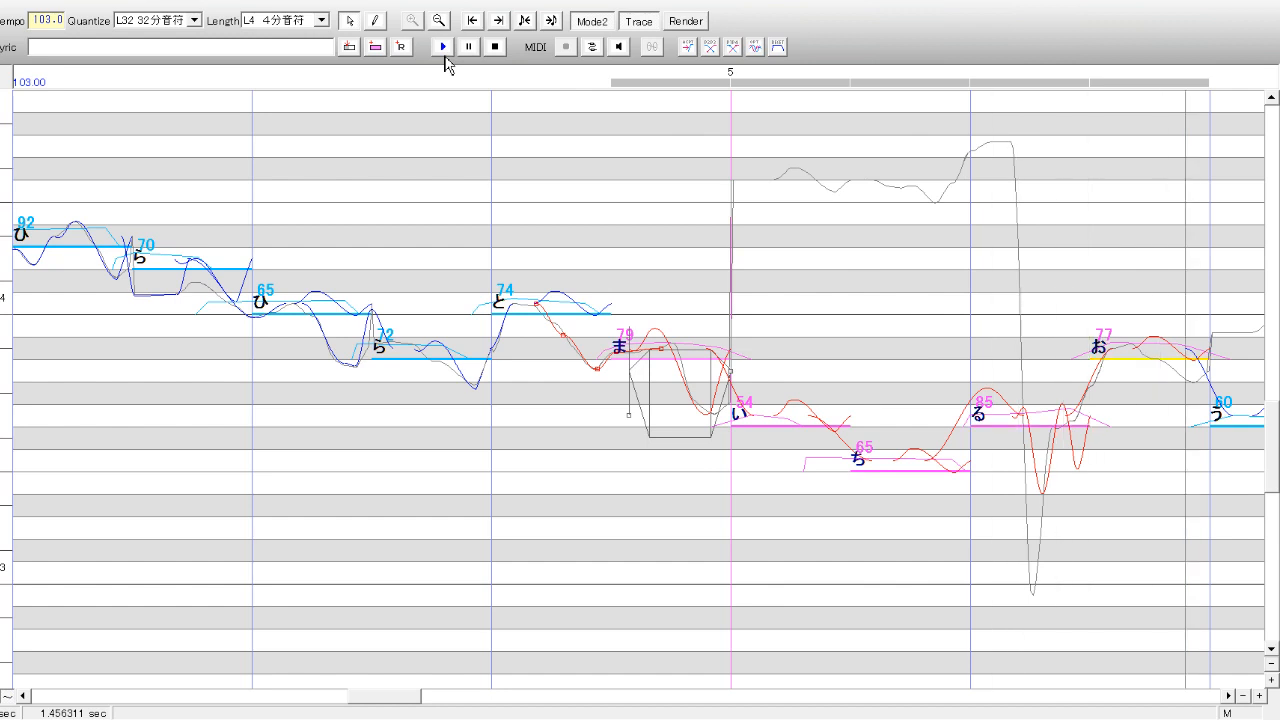
- Start る's vibrato earlier to align with the traced plunge, and select the notes い through お for playback
click(976, 401)
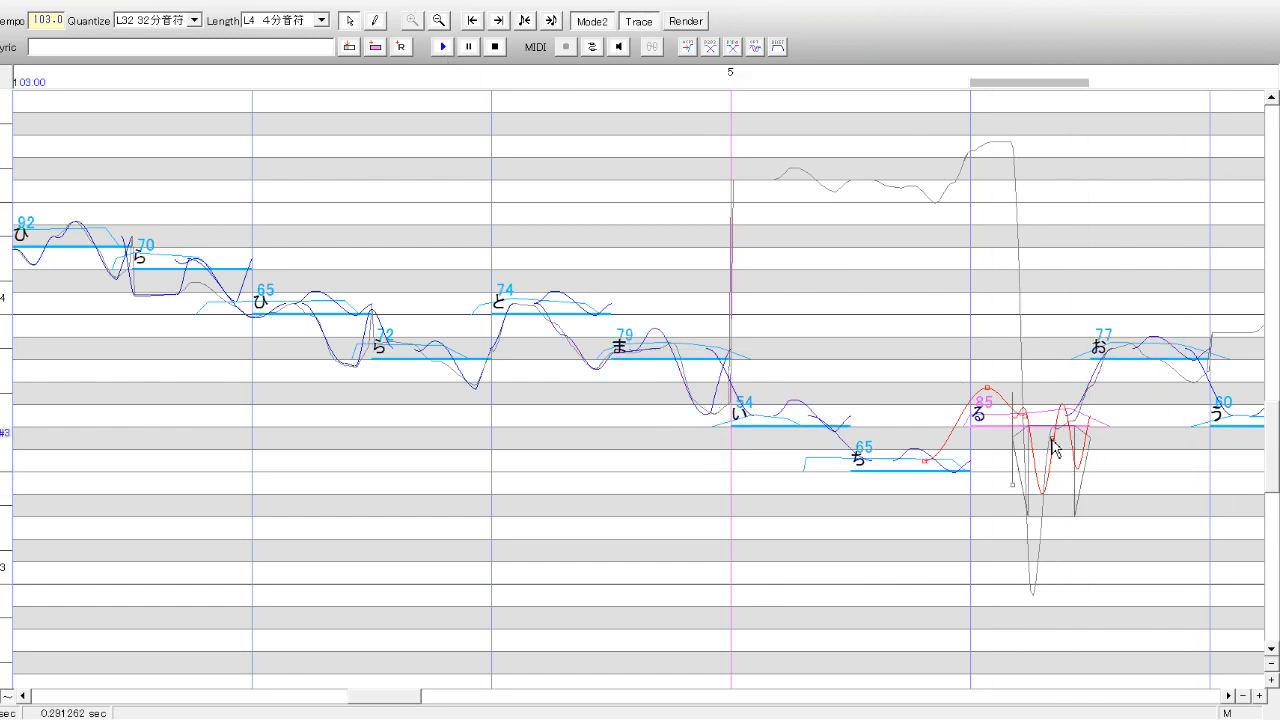
drag(1056, 440, 989, 453)
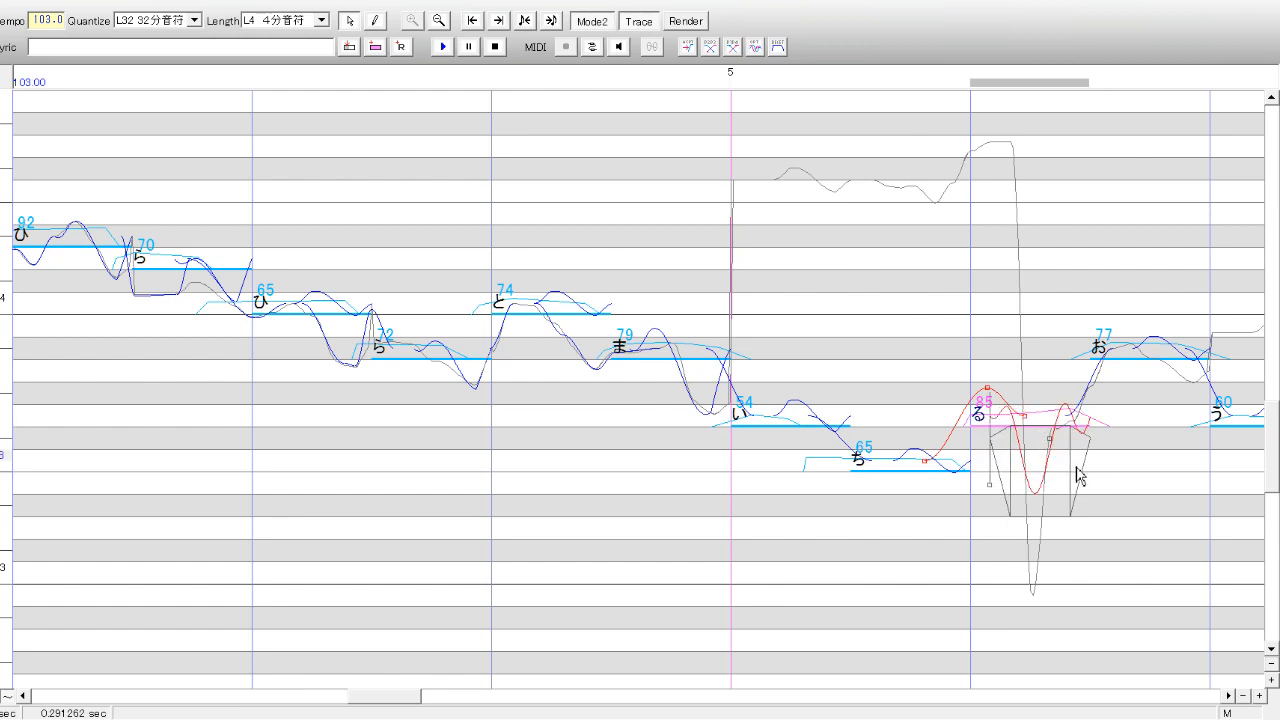
drag(1120, 503, 849, 514)
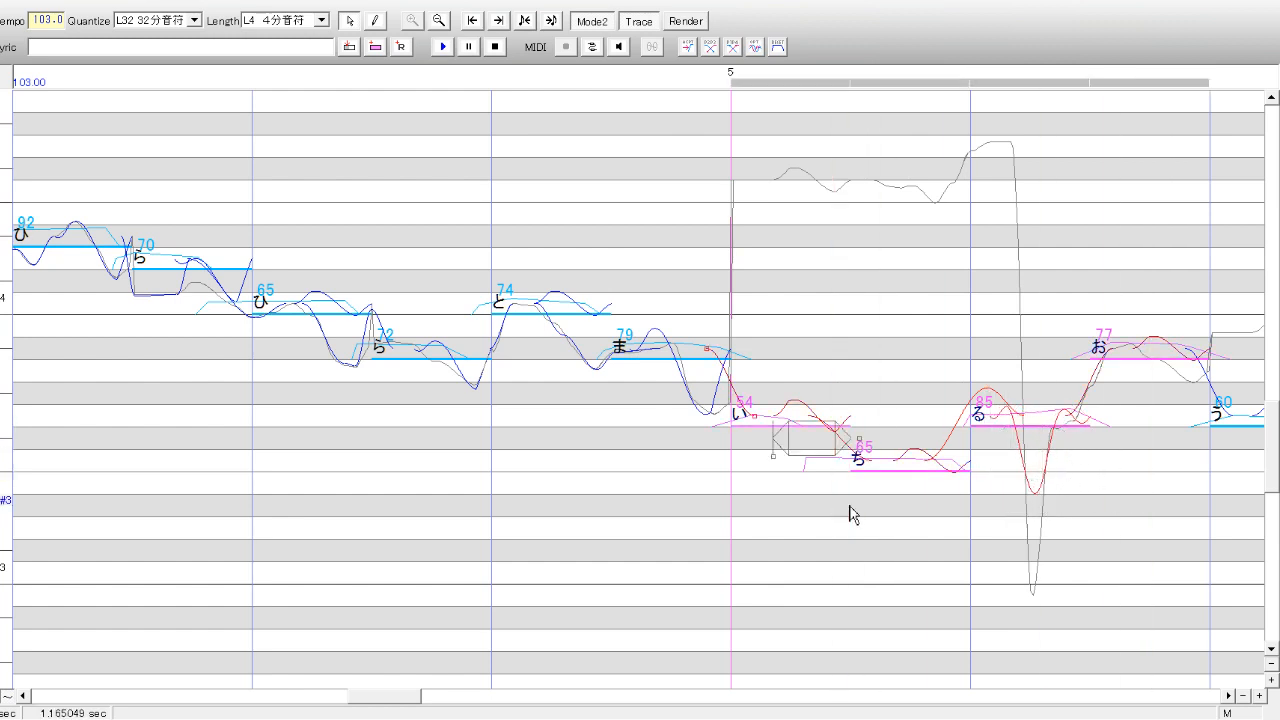
- Make る's vibrato much shallower, and listen to the notes ち through お and い through る
click(436, 52)
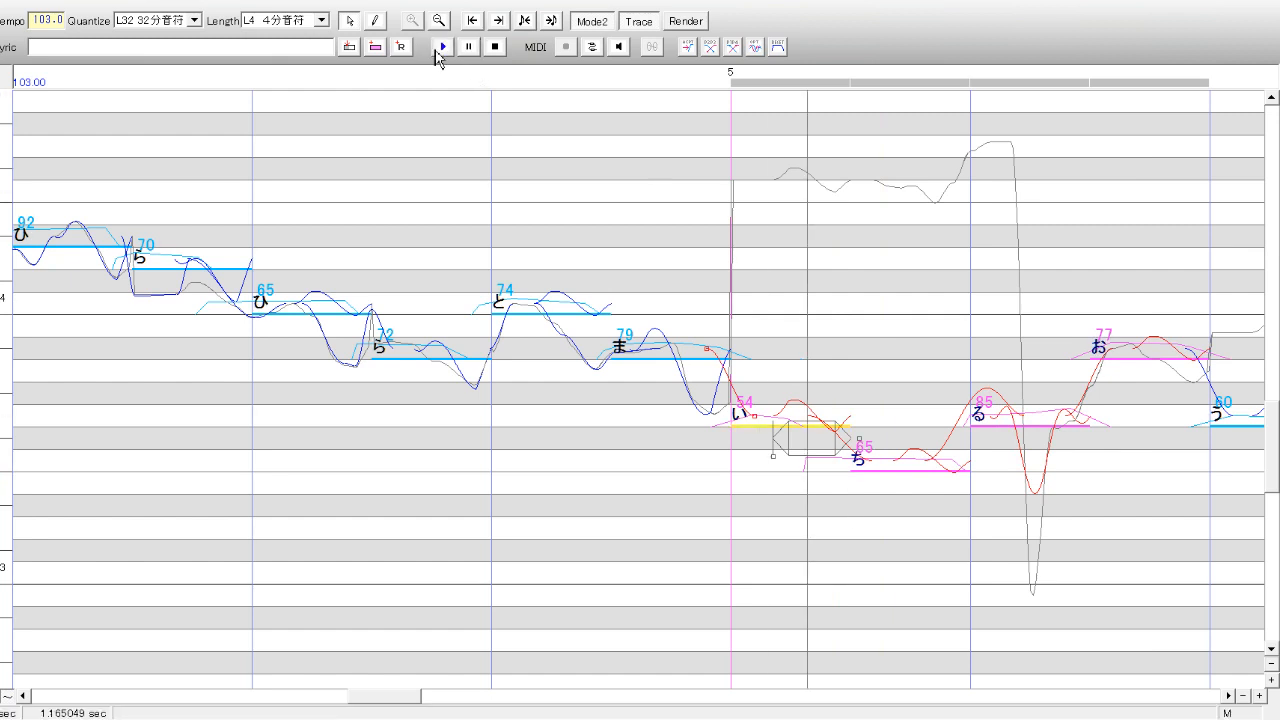
click(1040, 514)
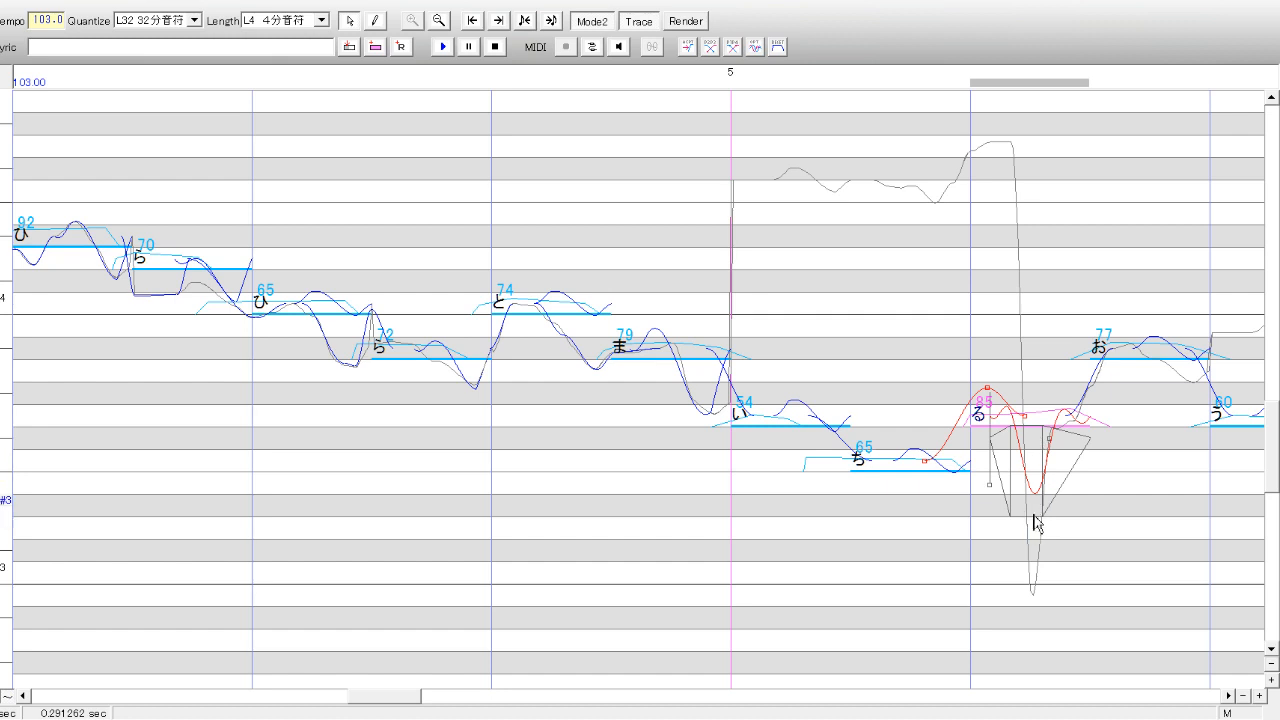
drag(1037, 503, 1037, 477)
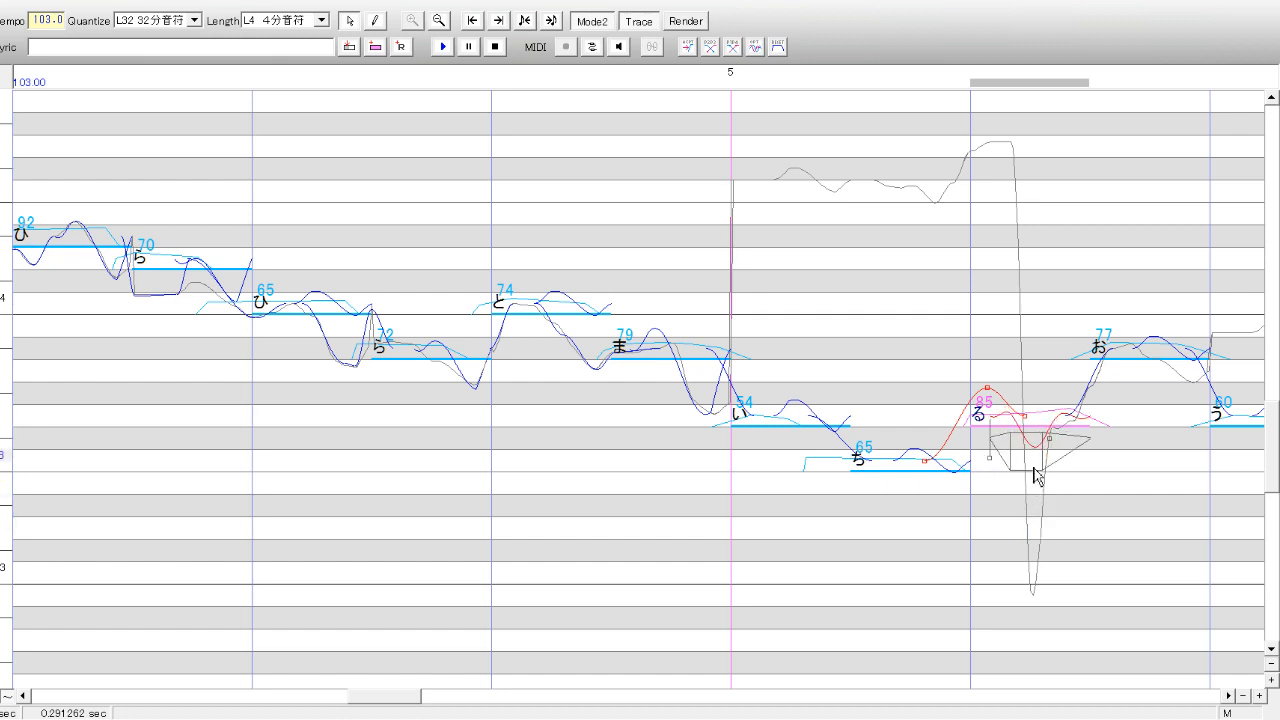
shift+click(909, 517)
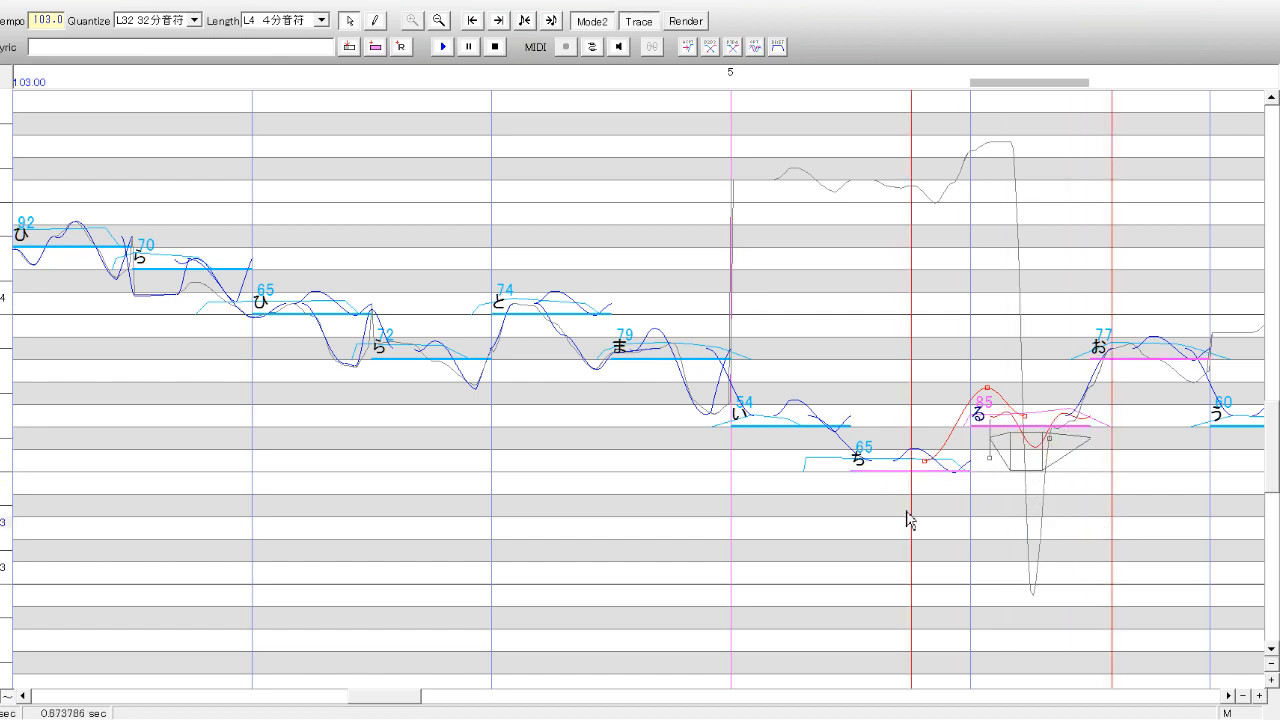
click(444, 48)
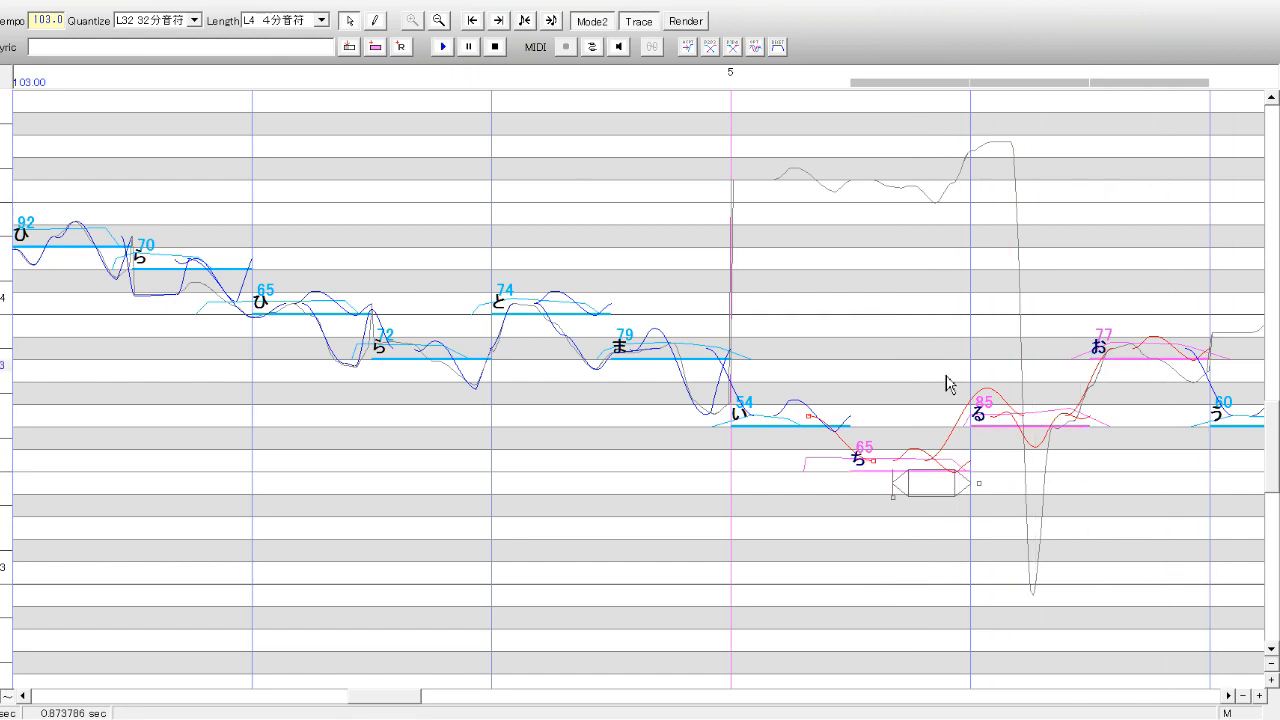
click(1047, 476)
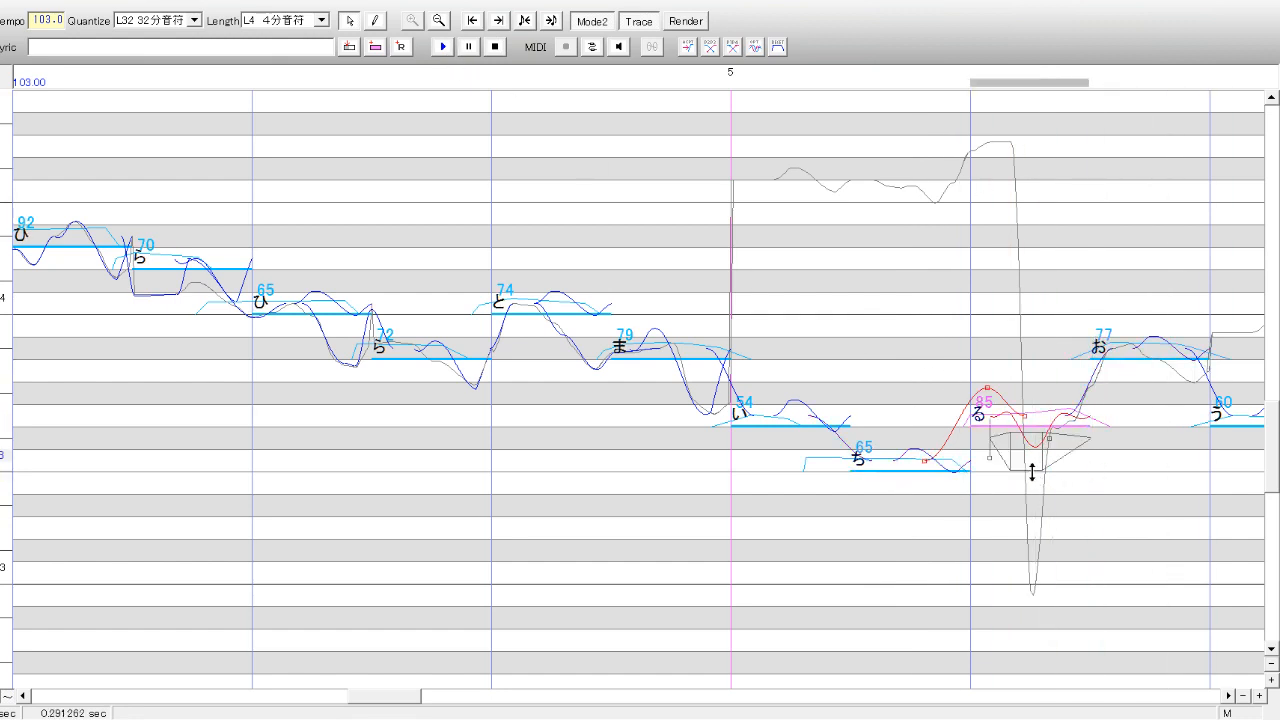
shift+click(787, 432)
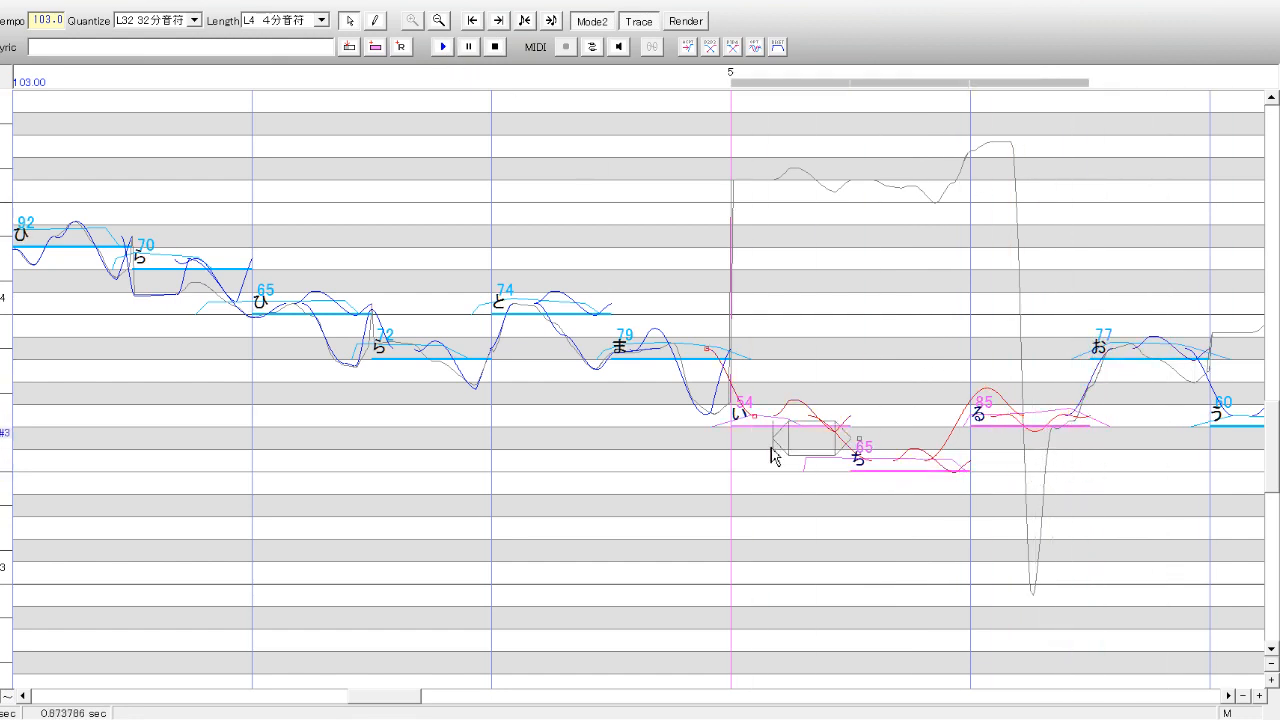
click(444, 48)
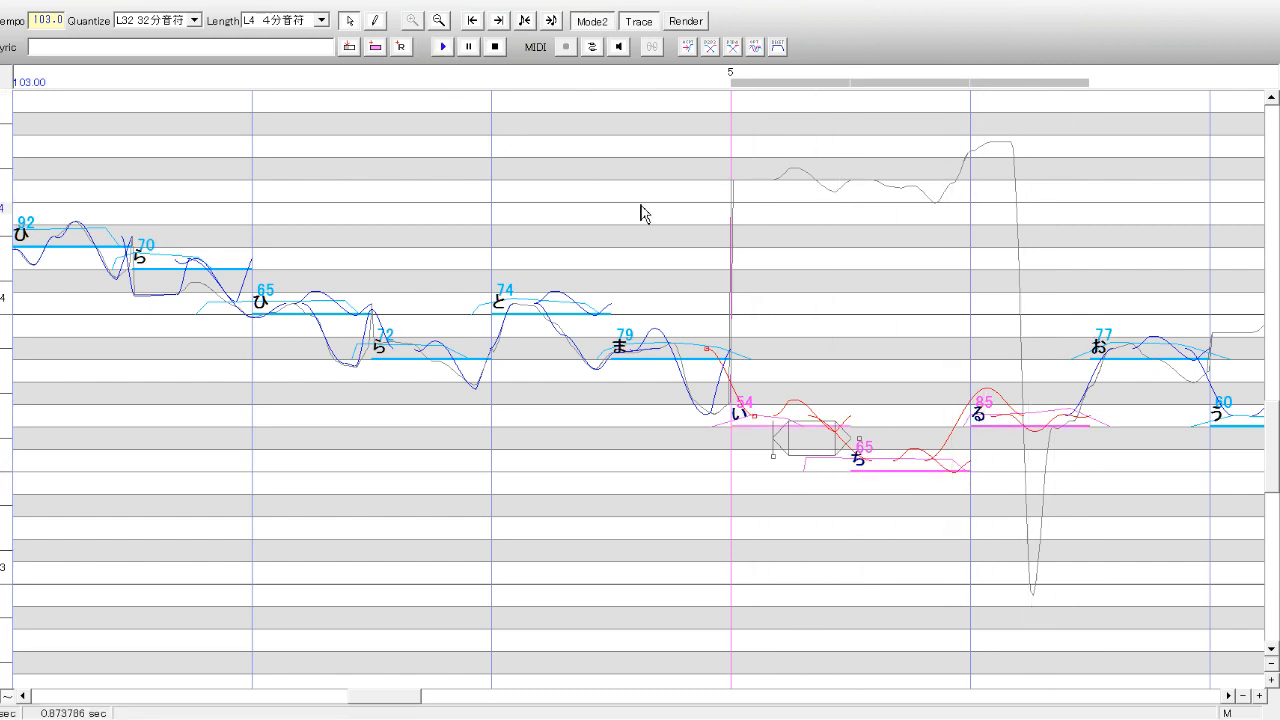
- Deepen the vibrato of お in measure 5, lengthen its cycle and start it slightly earlier to follow the traced dip
drag(413, 703, 443, 697)
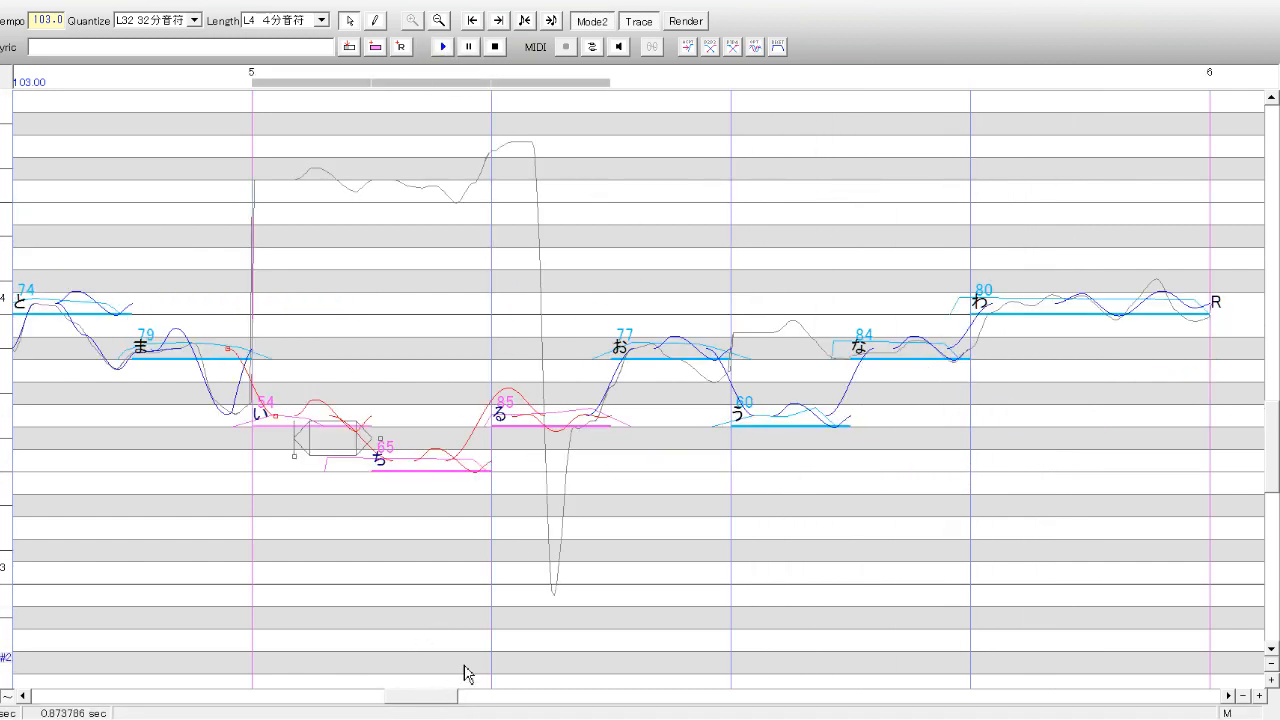
click(711, 397)
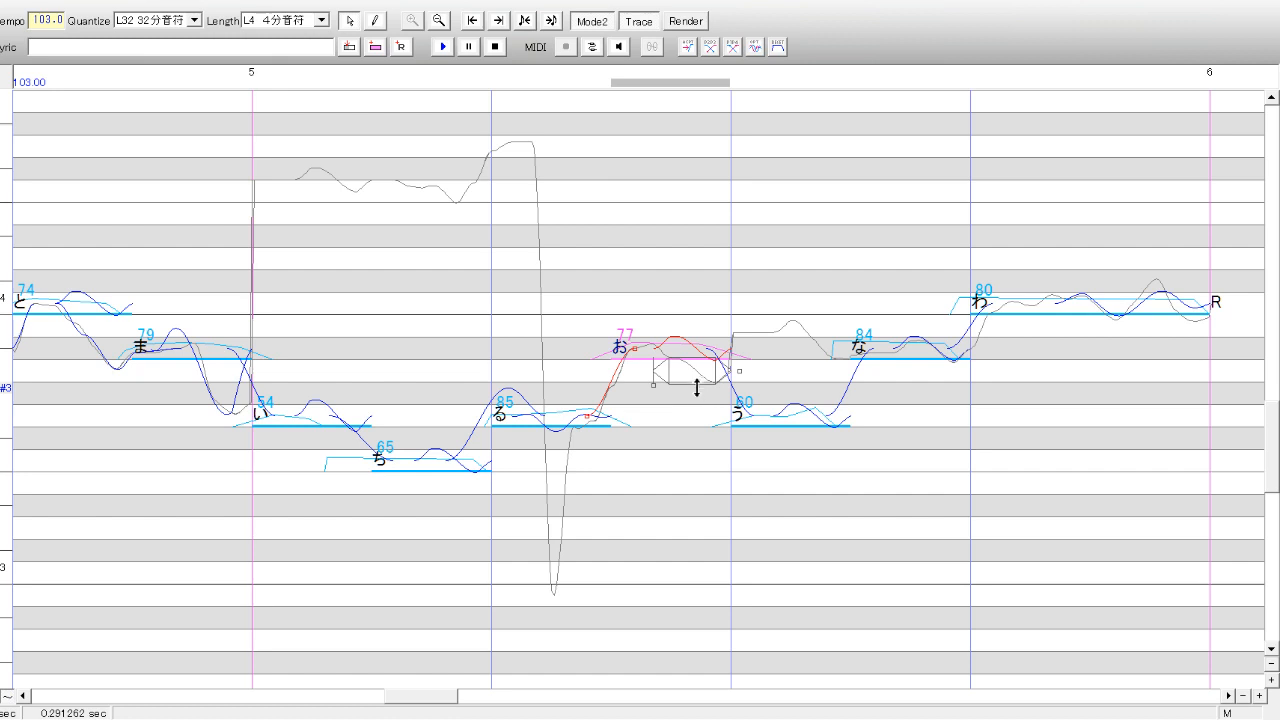
drag(697, 387, 670, 402)
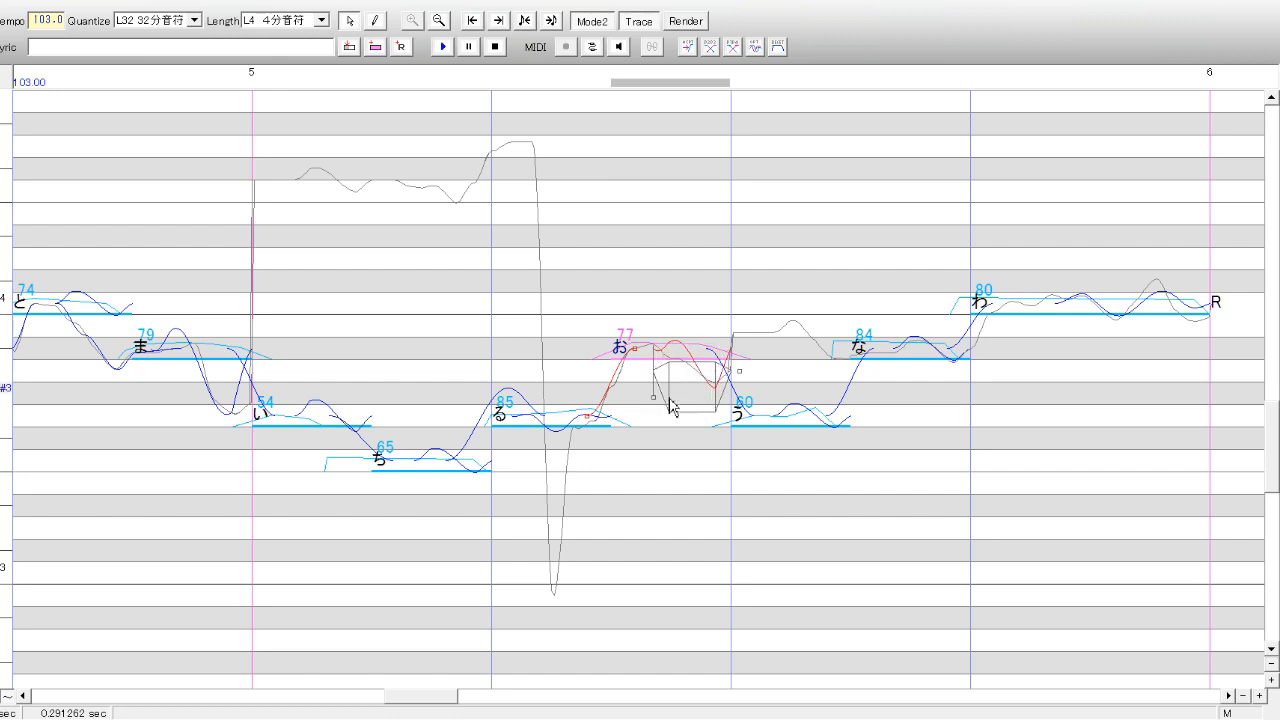
drag(741, 372, 757, 372)
mouse_move(646, 365)
mouse_down()
mouse_move(619, 371)
mouse_move(640, 368)
mouse_up()
- Deepen う's vibrato, and move the end point of な's pitch rise closer to the note's start
click(804, 503)
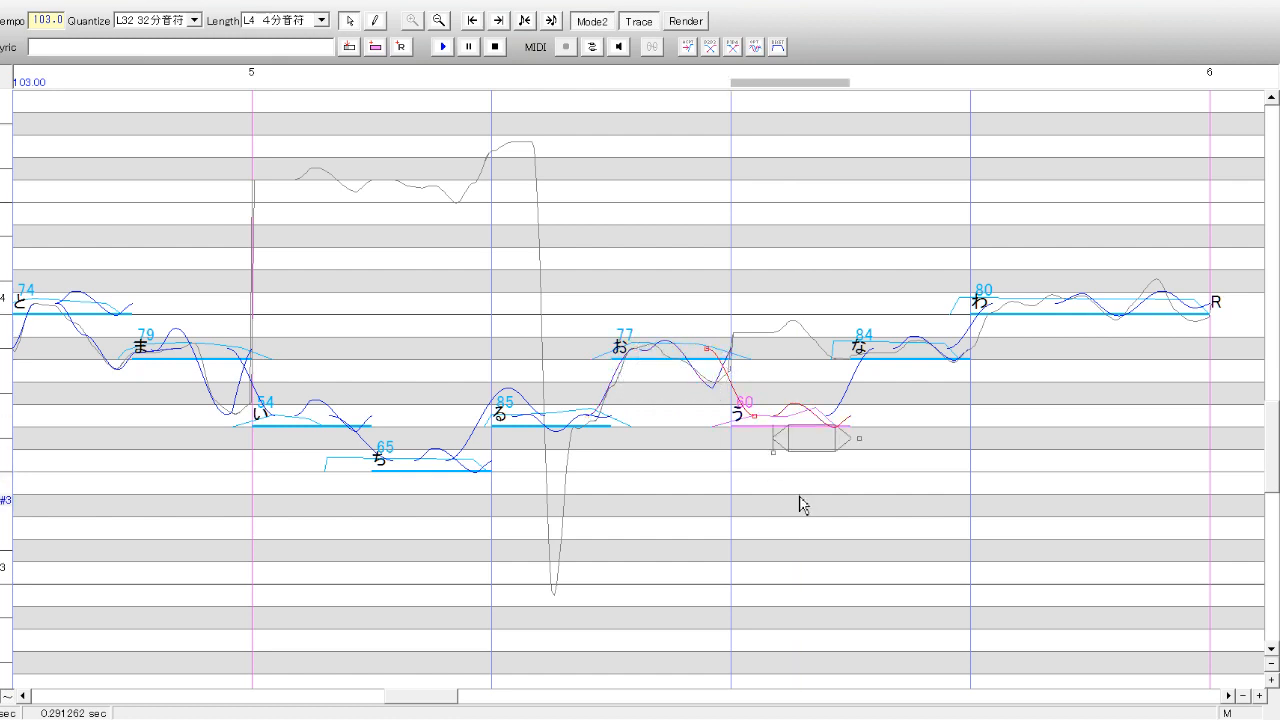
drag(820, 426, 826, 443)
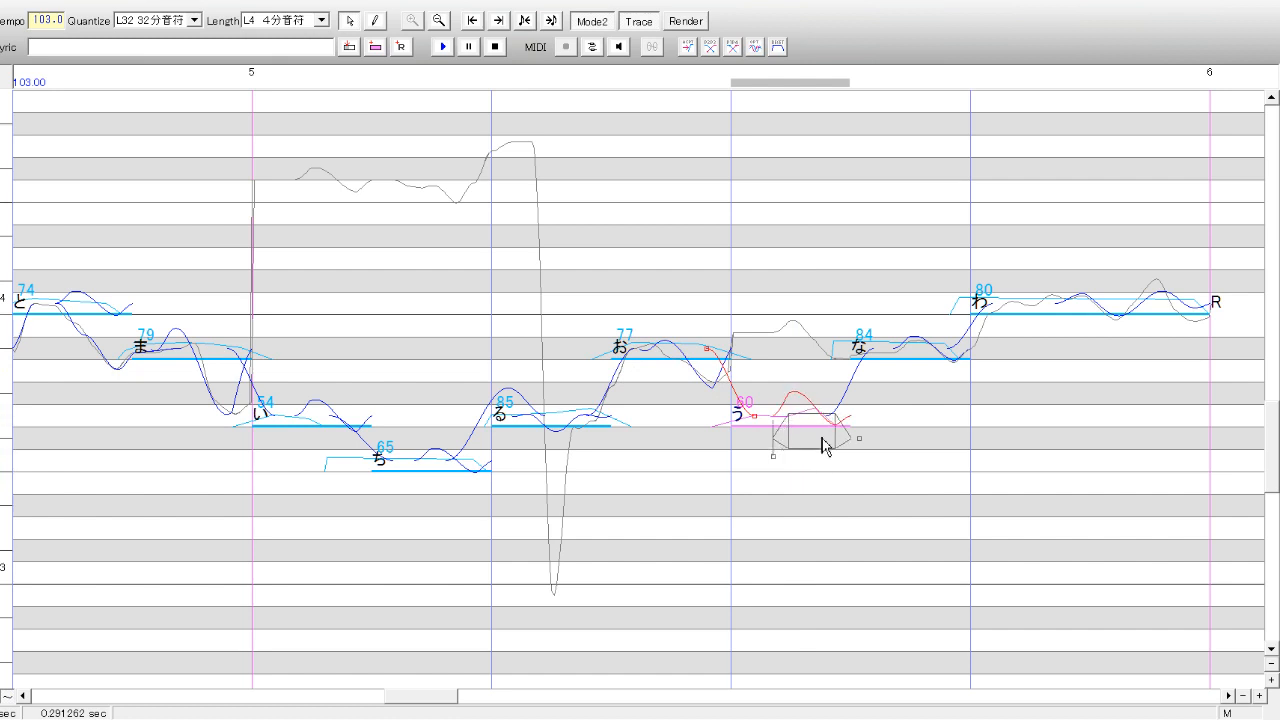
click(922, 432)
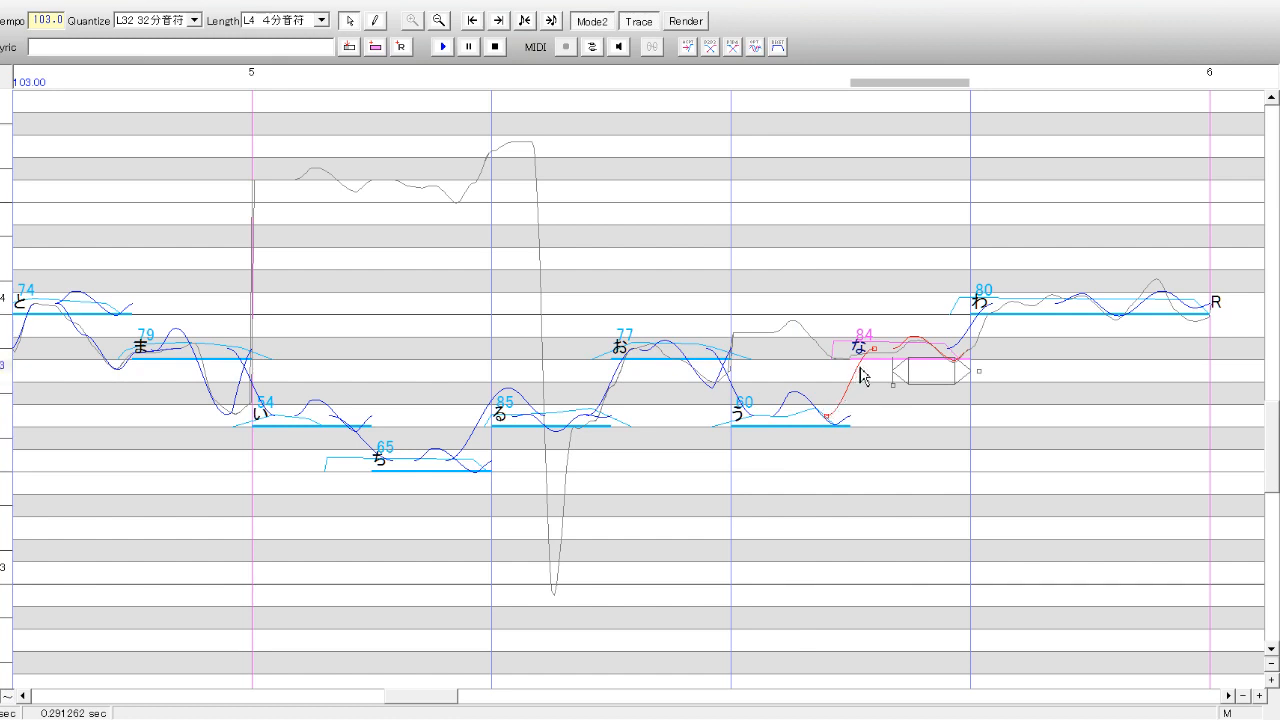
drag(838, 370, 858, 352)
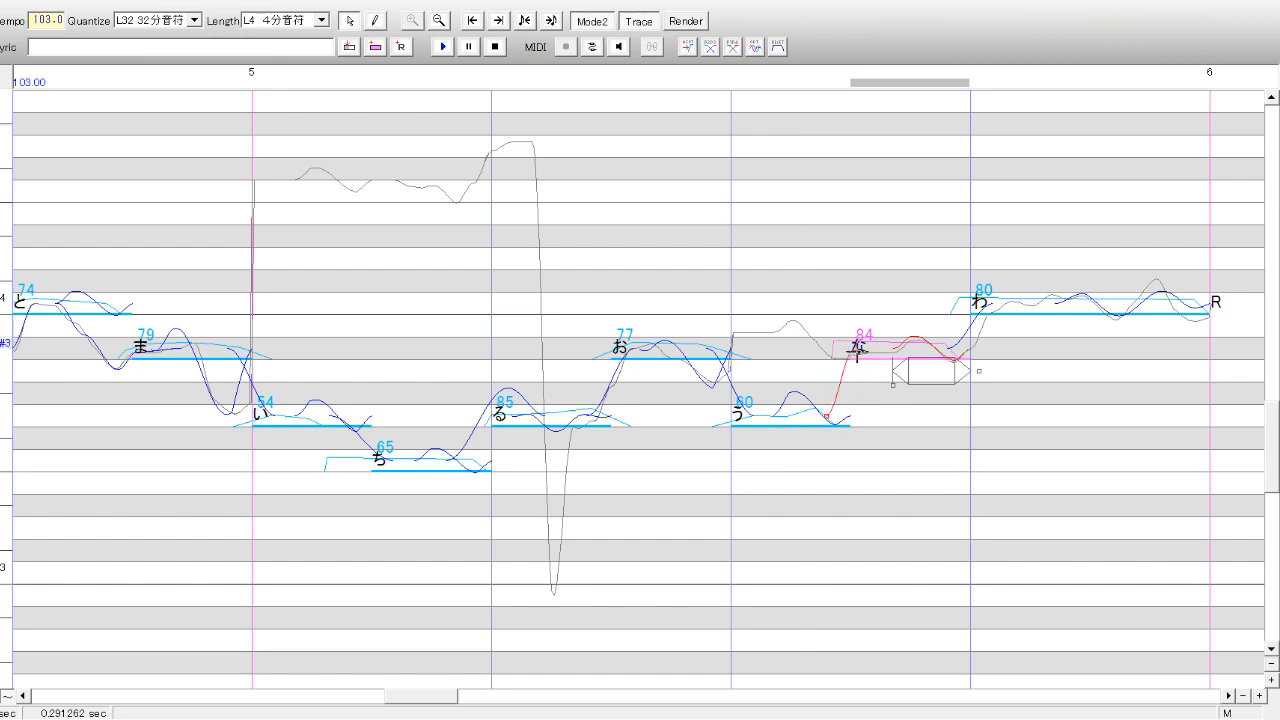
- Start わ's pitch rise later, deepen its vibrato over the full note with a longer fade-in, and listen to お through わ
click(1040, 371)
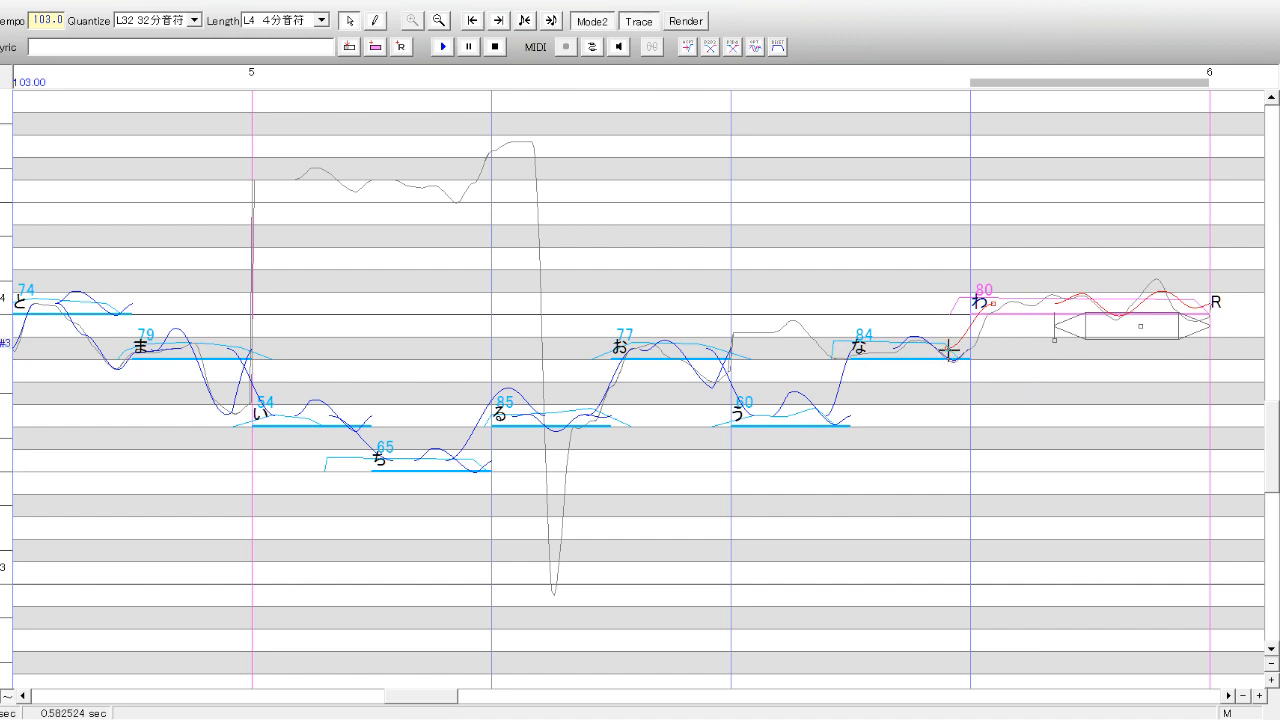
drag(960, 357, 966, 350)
drag(1154, 314, 1156, 308)
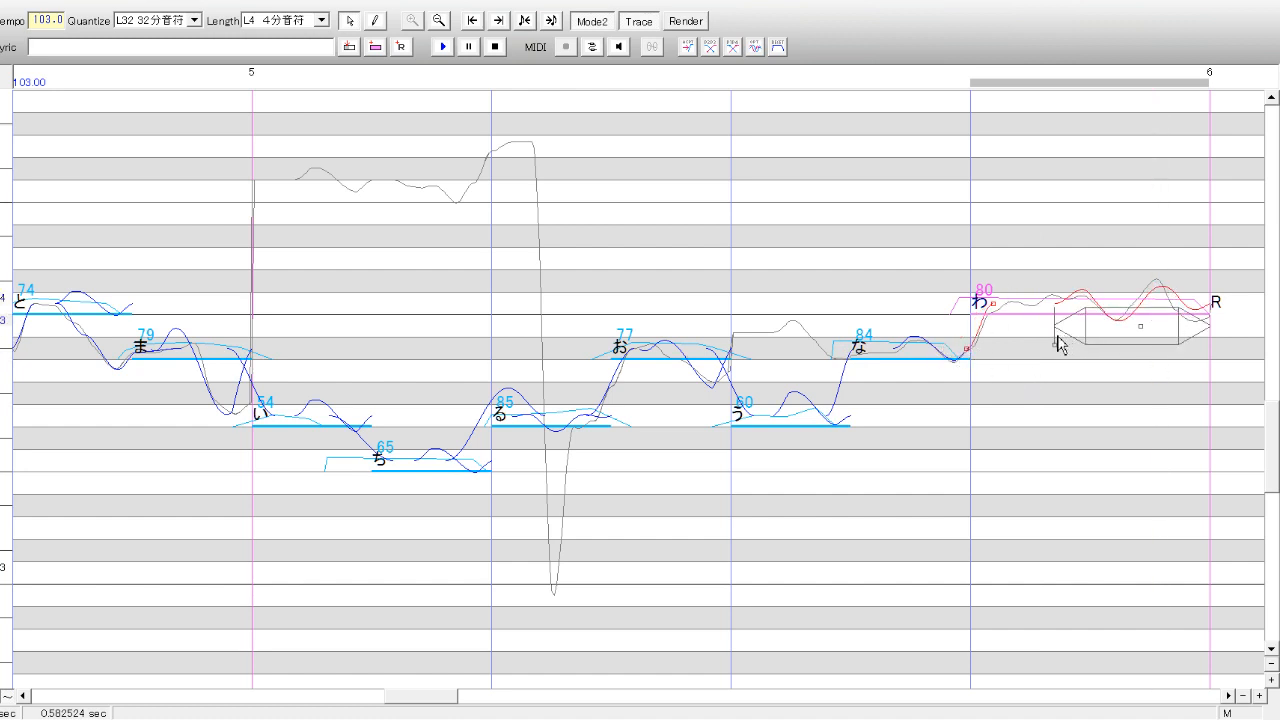
drag(1056, 336, 966, 336)
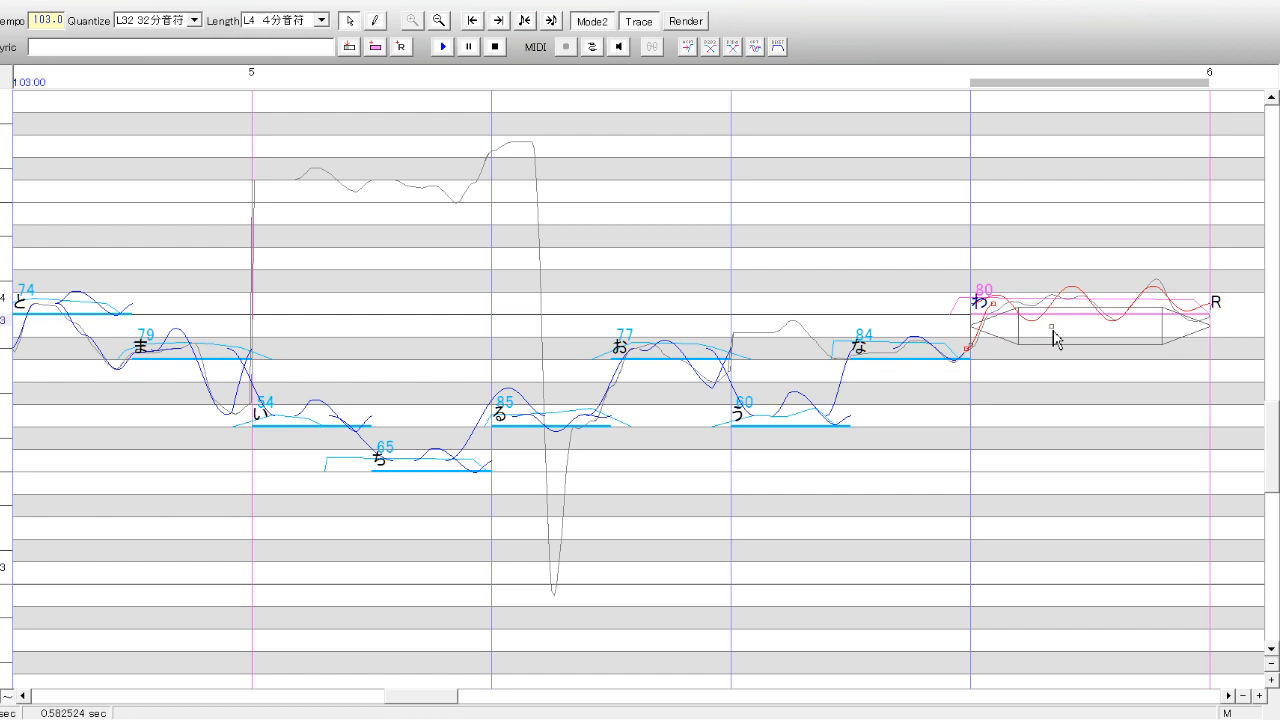
drag(1020, 330, 1131, 332)
drag(1127, 425, 636, 400)
click(443, 47)
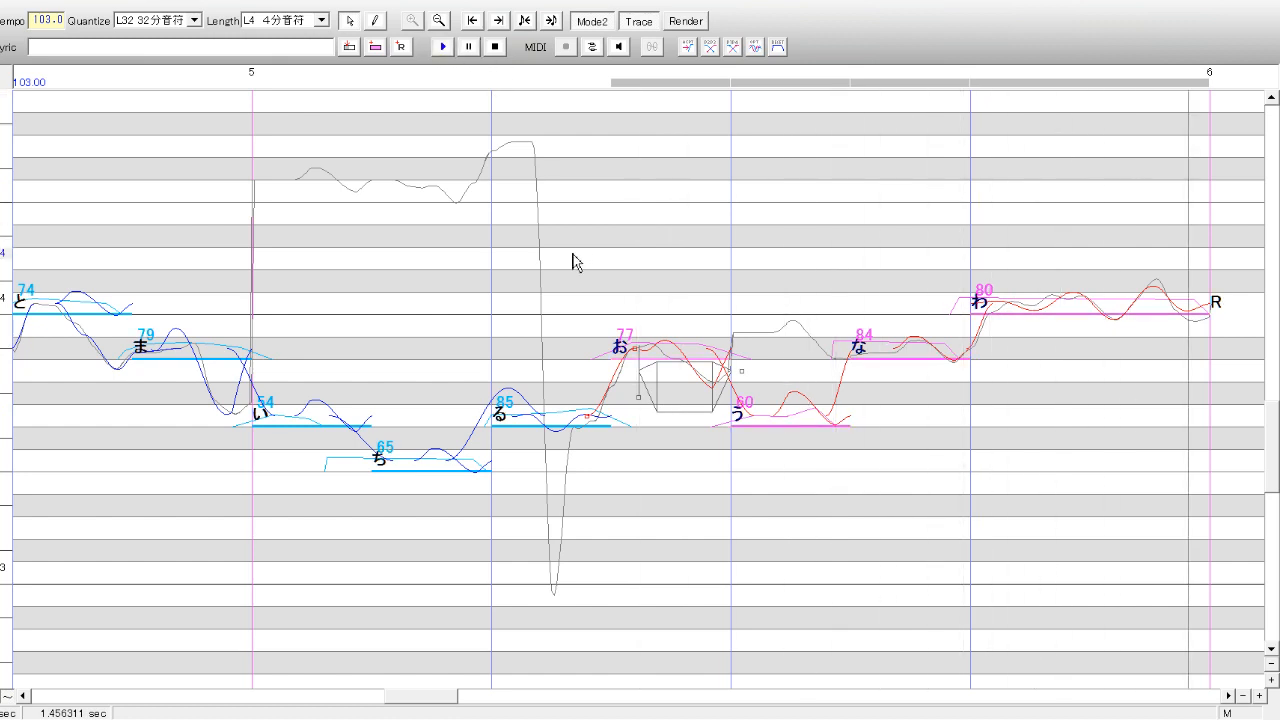
- Start the pitch curve of お in measure 6 earlier within た and add a low control point at the traced dip
drag(463, 688, 517, 697)
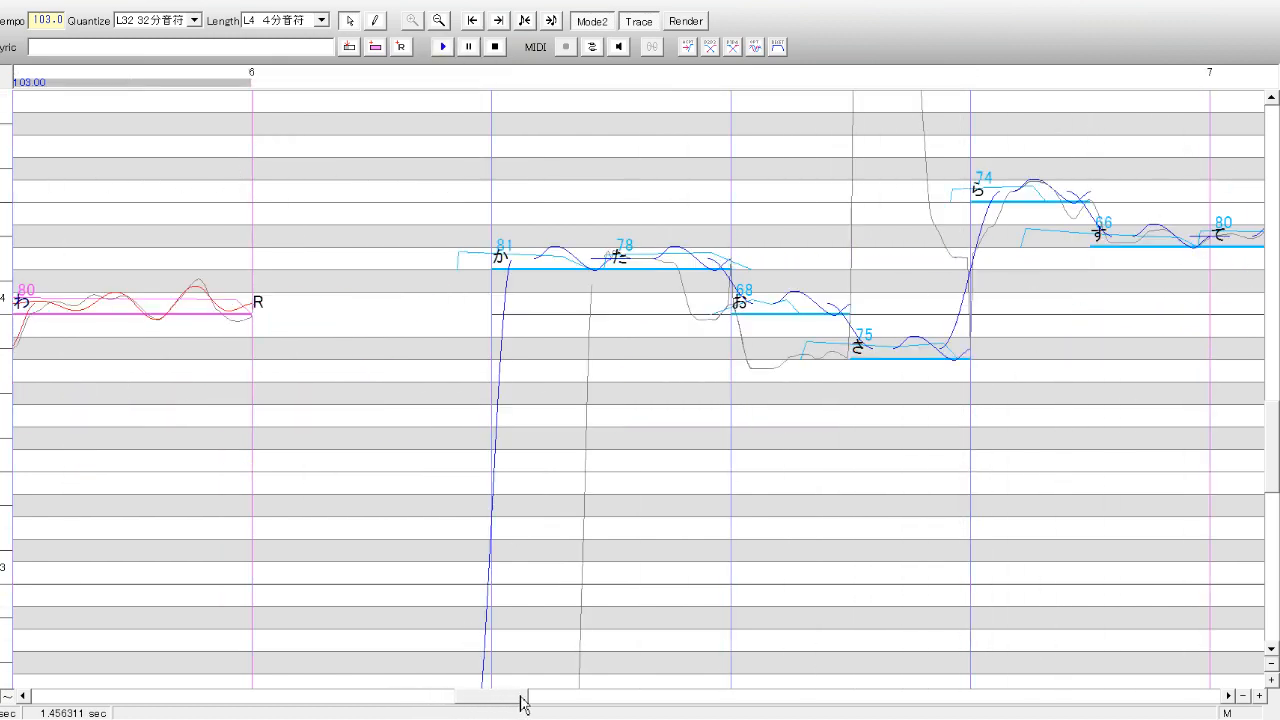
click(657, 308)
click(765, 326)
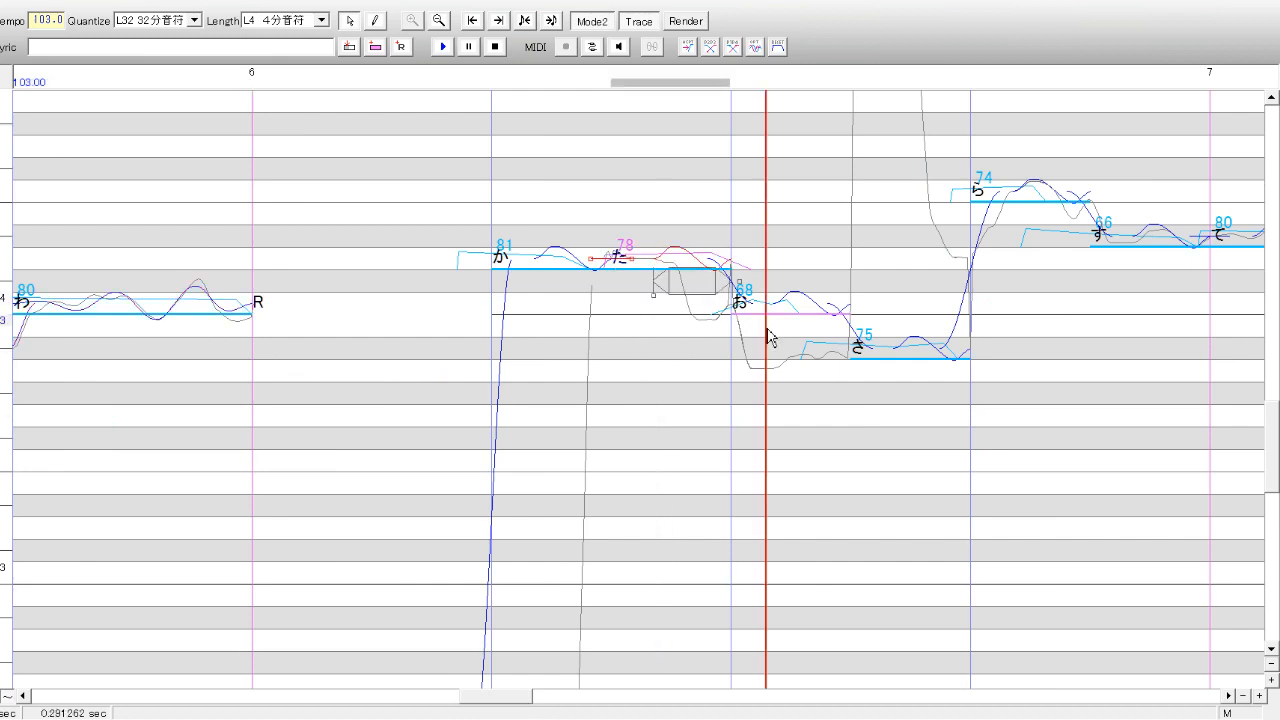
drag(667, 261, 665, 261)
right_click(666, 262)
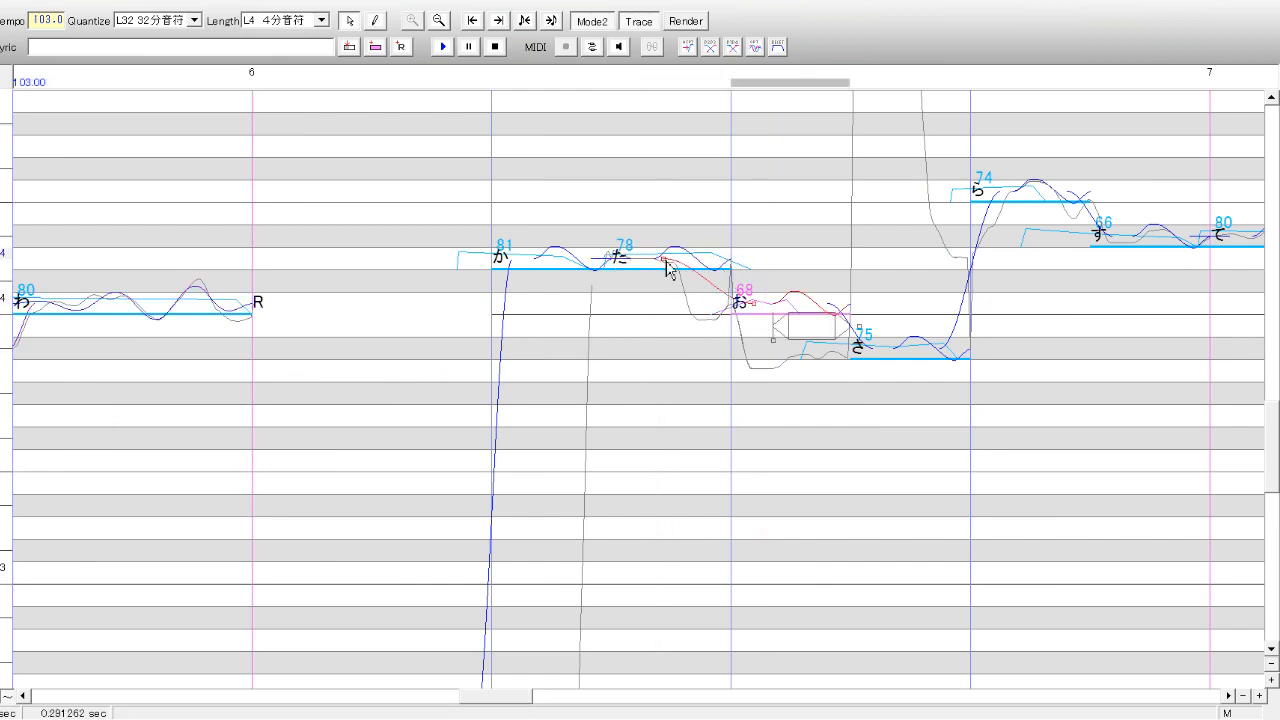
click(734, 350)
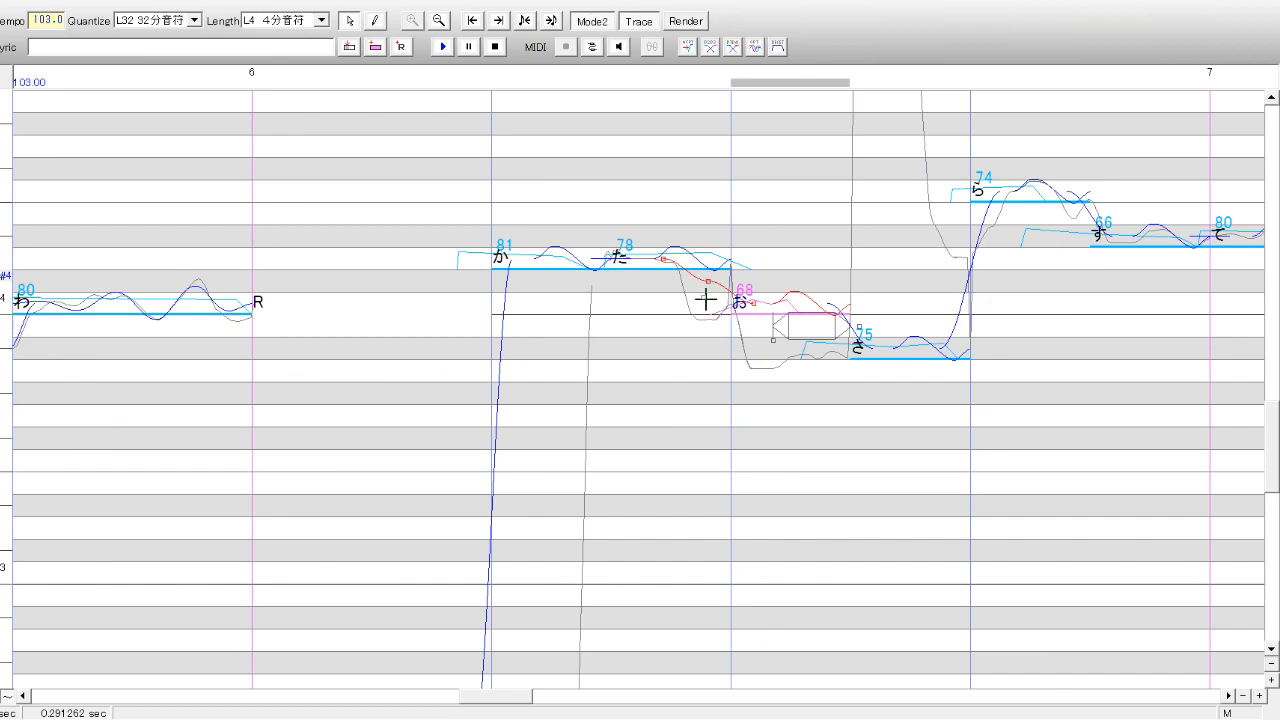
click(695, 320)
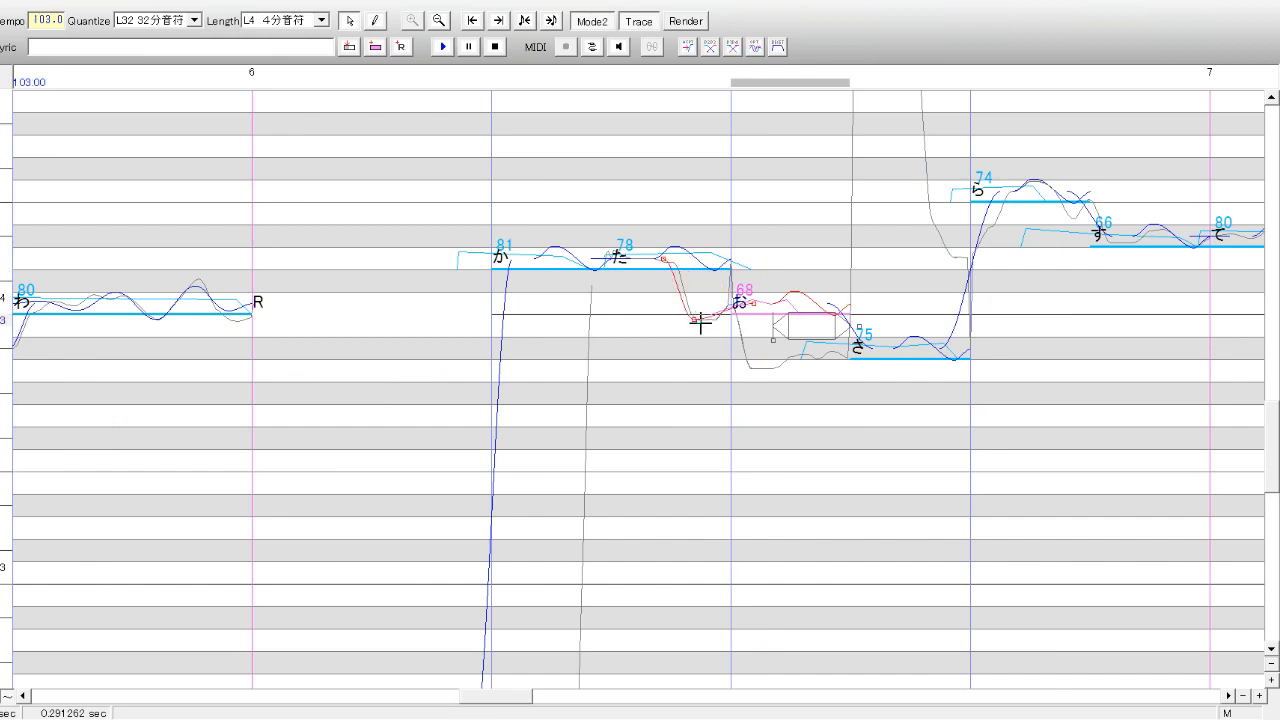
- Start さ's pitch curve near the beginning of お and add control points along the traced drop, low stretch and slight rise
click(885, 357)
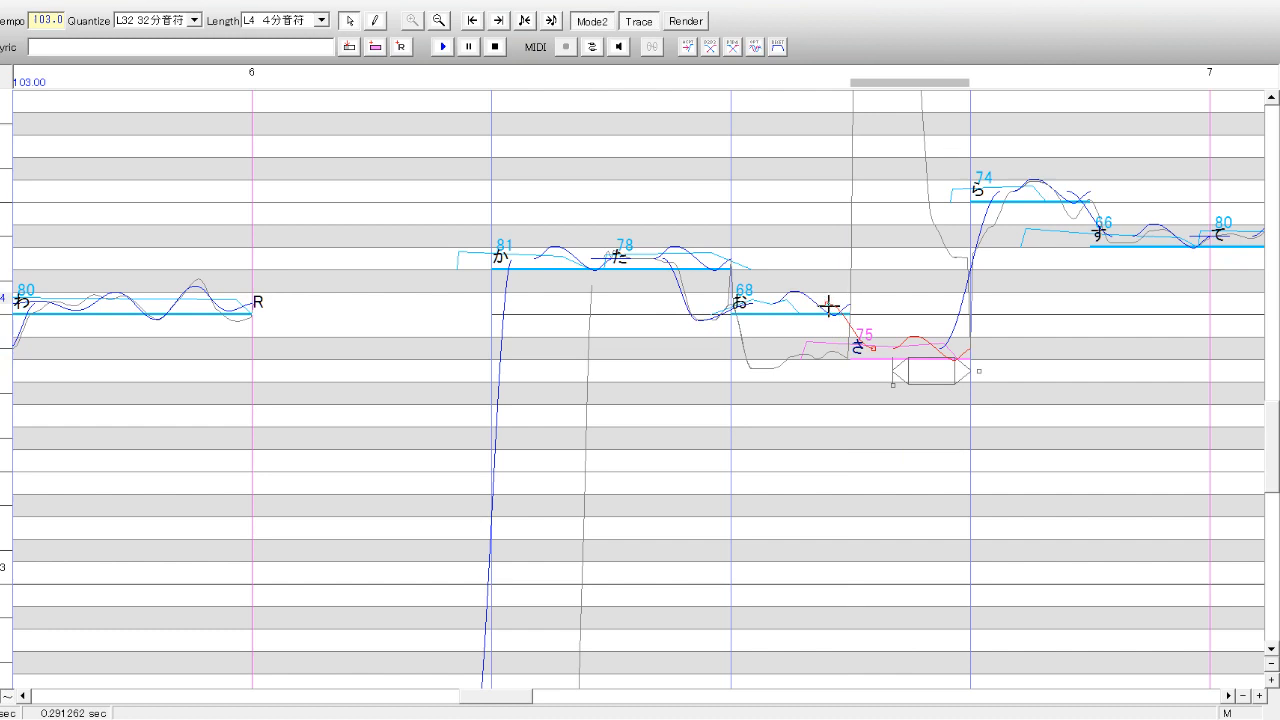
click(742, 307)
click(805, 326)
click(752, 371)
click(811, 358)
drag(798, 356, 799, 357)
drag(775, 363, 783, 369)
click(836, 350)
click(818, 359)
click(818, 365)
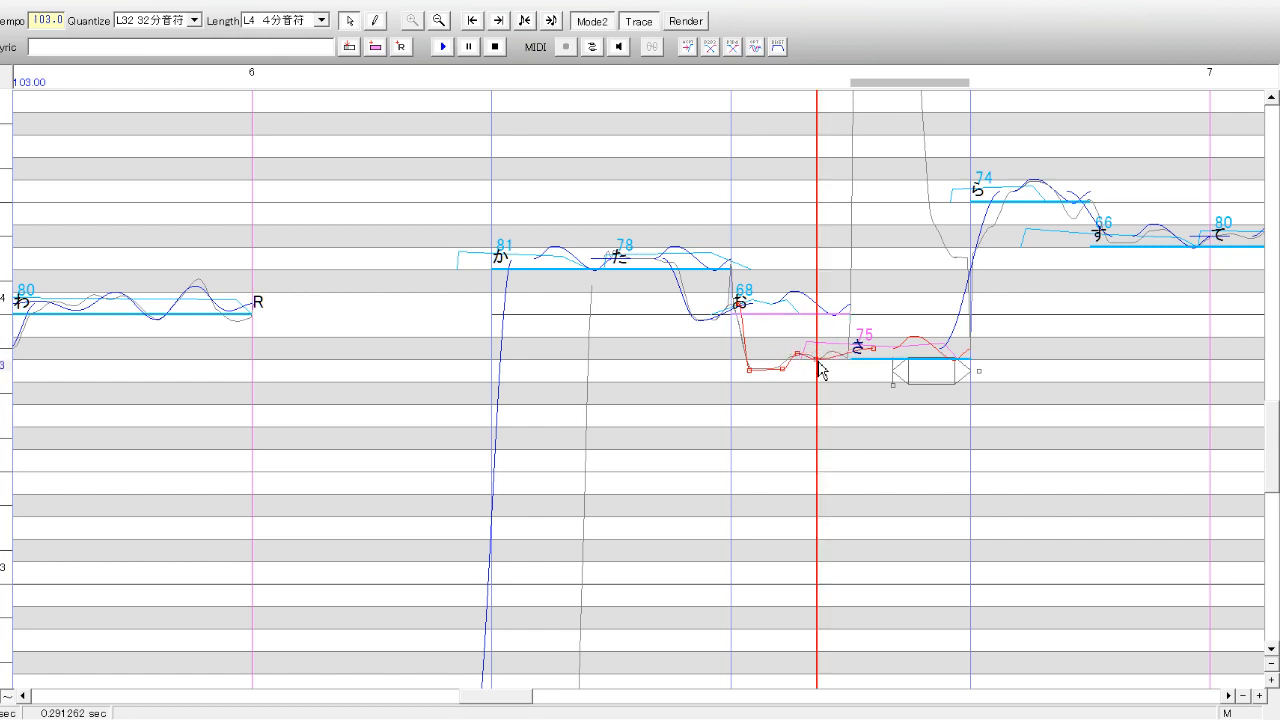
- Move the end point of ら's pitch rise in measure 6 slightly later and deepen the note's vibrato
drag(1276, 449, 1275, 409)
click(1019, 379)
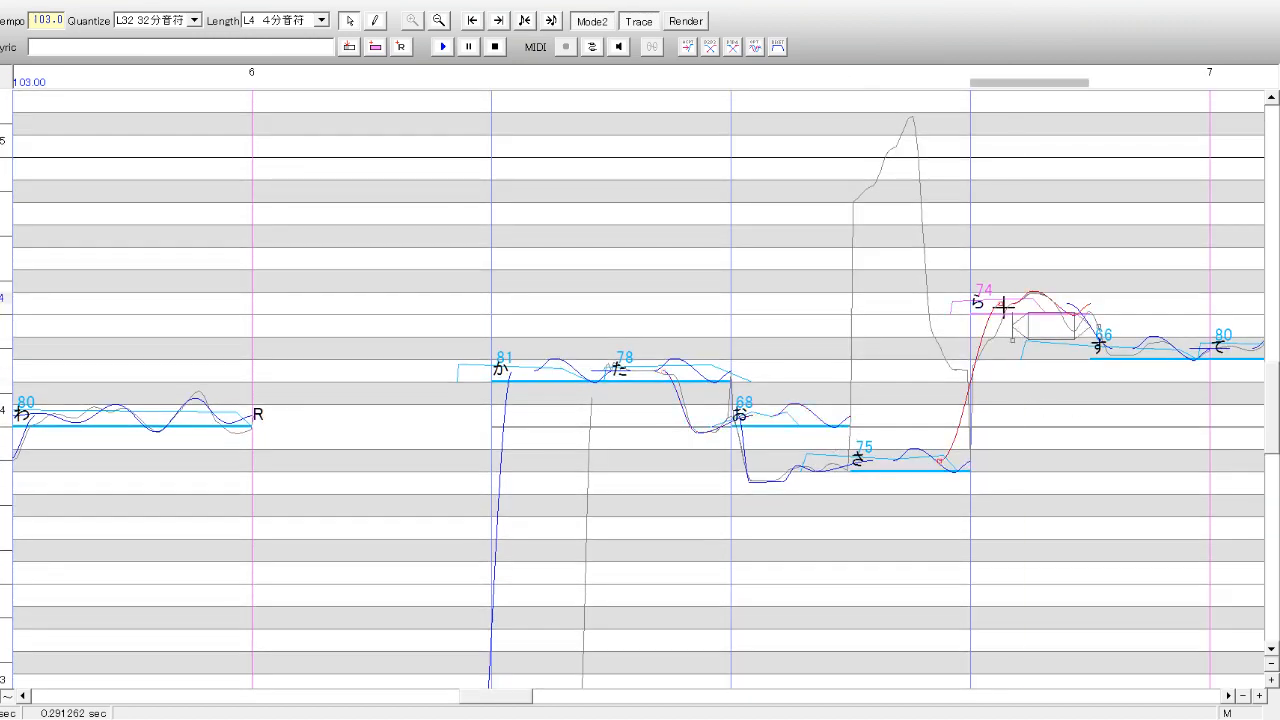
drag(1007, 307, 1014, 306)
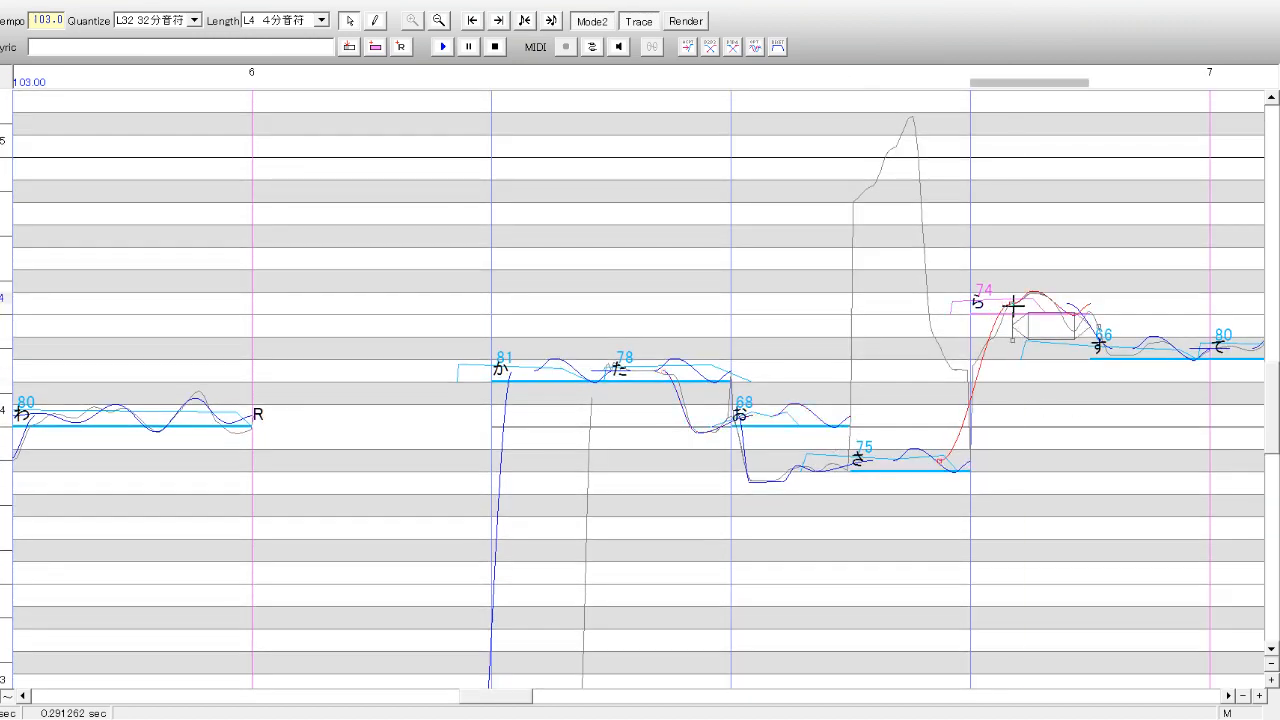
click(1109, 390)
click(1037, 270)
drag(1055, 344, 1066, 334)
- Reshape す's pitch curve with a later start, an added low flat stretch and a later end, and delay its vibrato slightly
click(1163, 412)
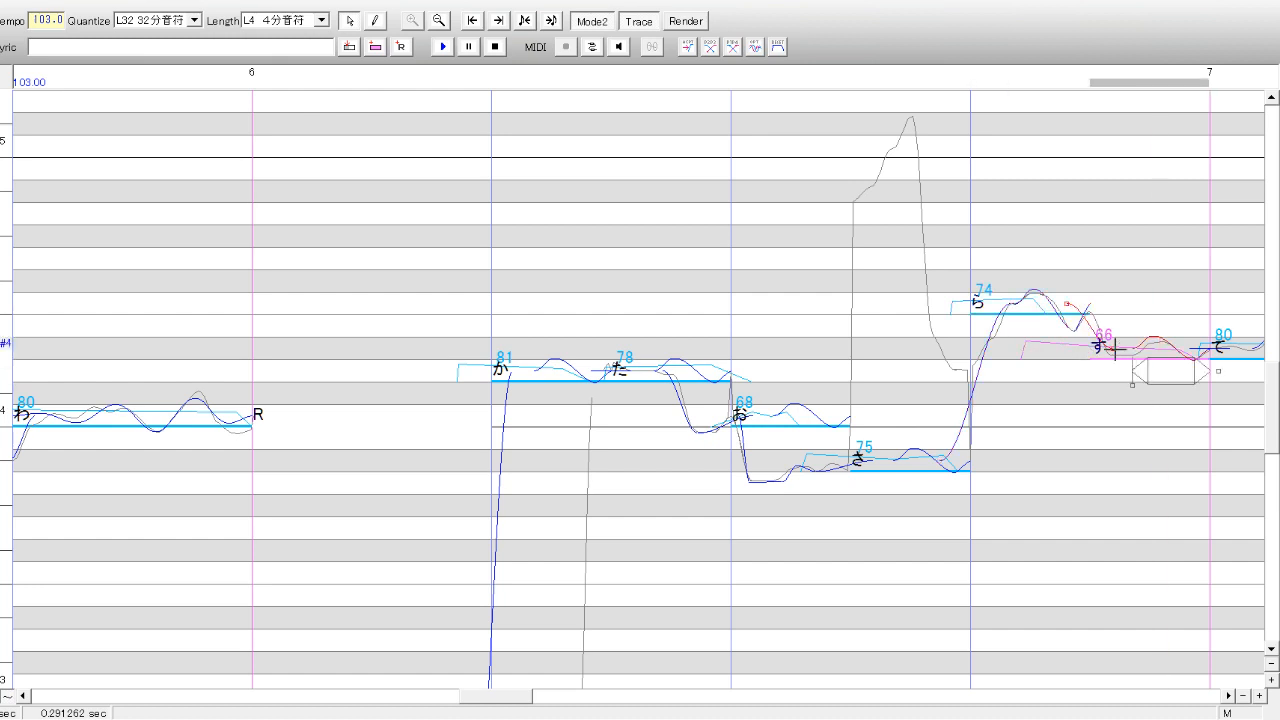
drag(1112, 349, 1146, 350)
click(1113, 333)
drag(1107, 350, 1109, 353)
drag(1133, 373, 1141, 374)
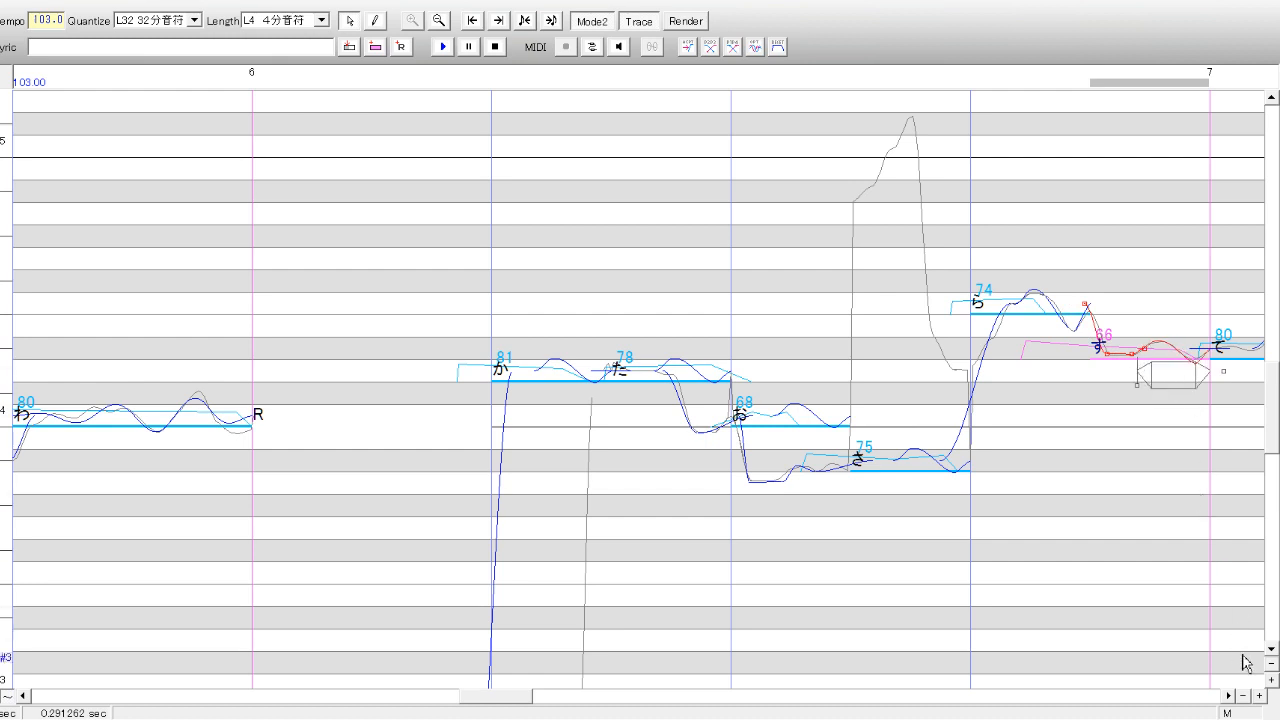
- Add a control point to て's pitch curve near the start of measure 7, and adjust the note's vibrato to the trace
click(1229, 695)
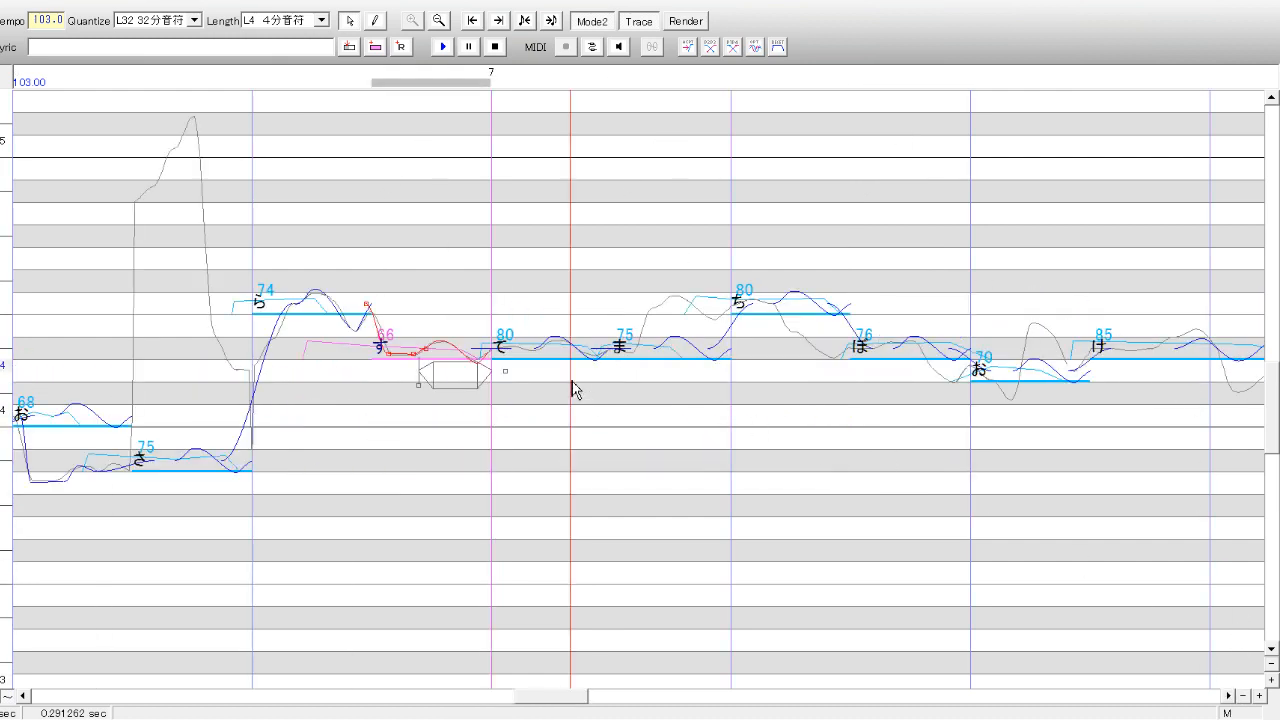
click(528, 362)
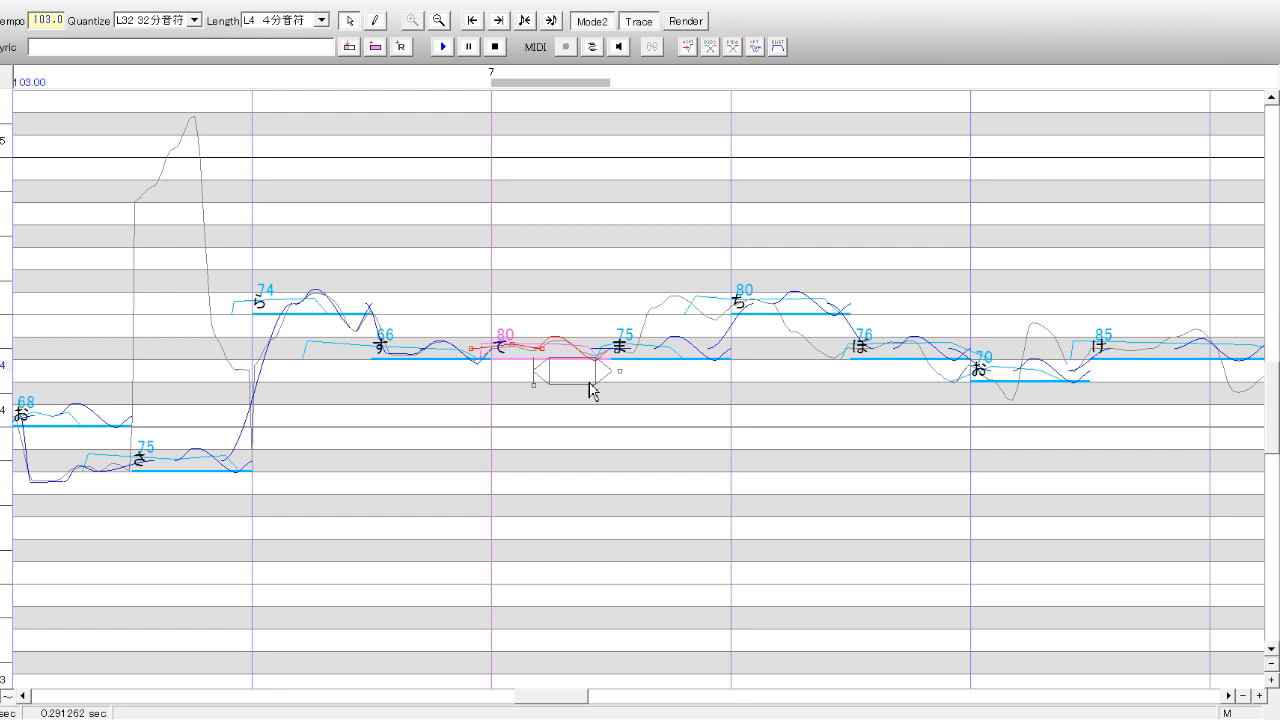
drag(591, 387, 575, 375)
- Start ち's pitch curve near the beginning of ま and add control points at the traced peak and the dip before ち
click(705, 353)
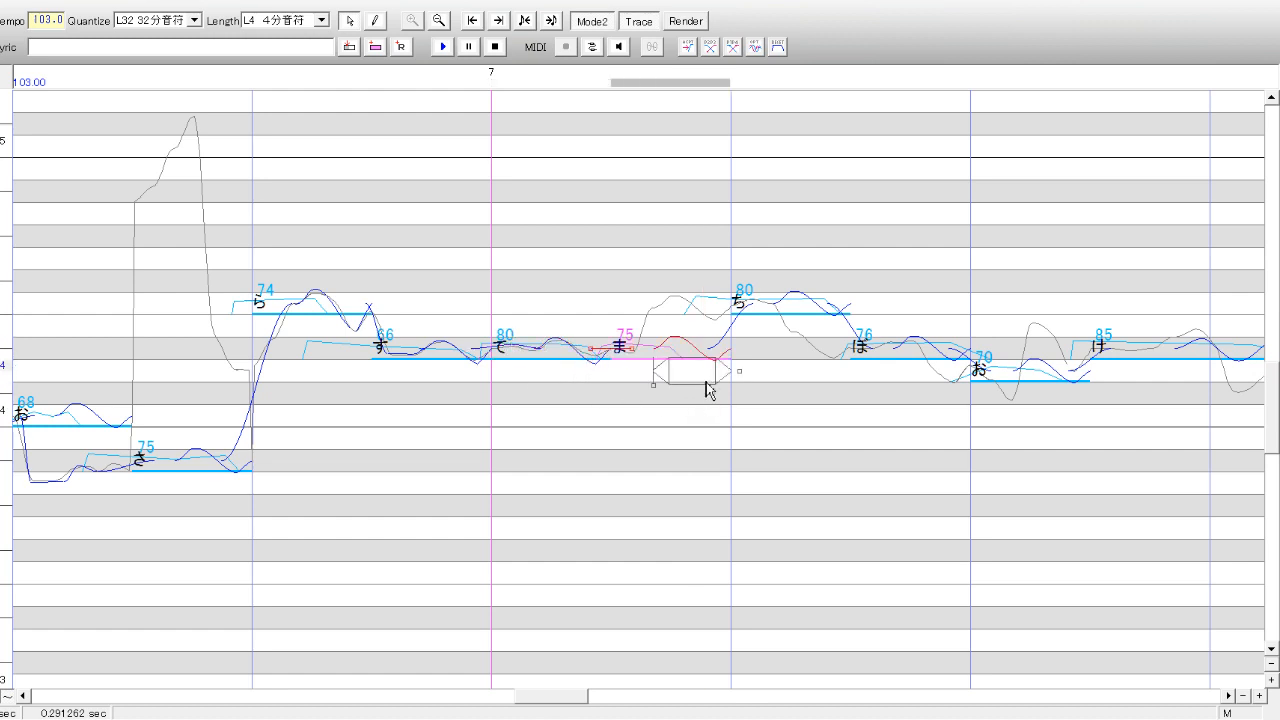
click(791, 366)
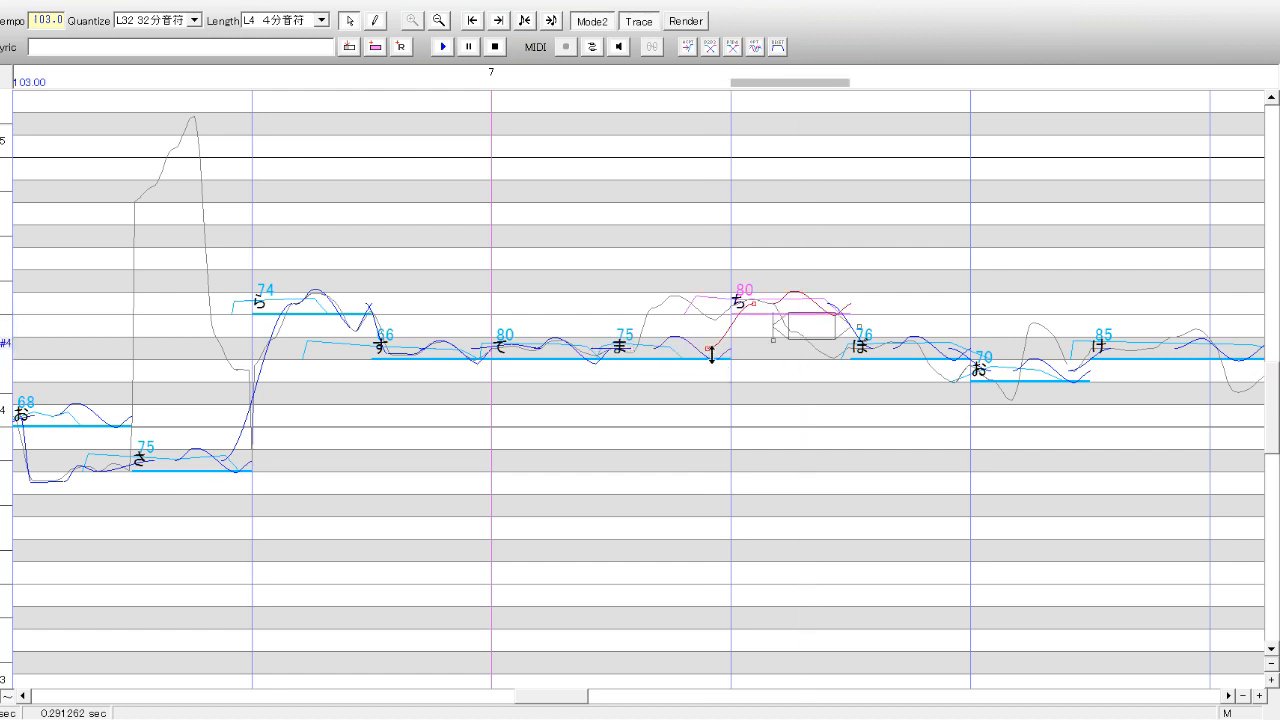
click(636, 355)
click(772, 350)
click(694, 326)
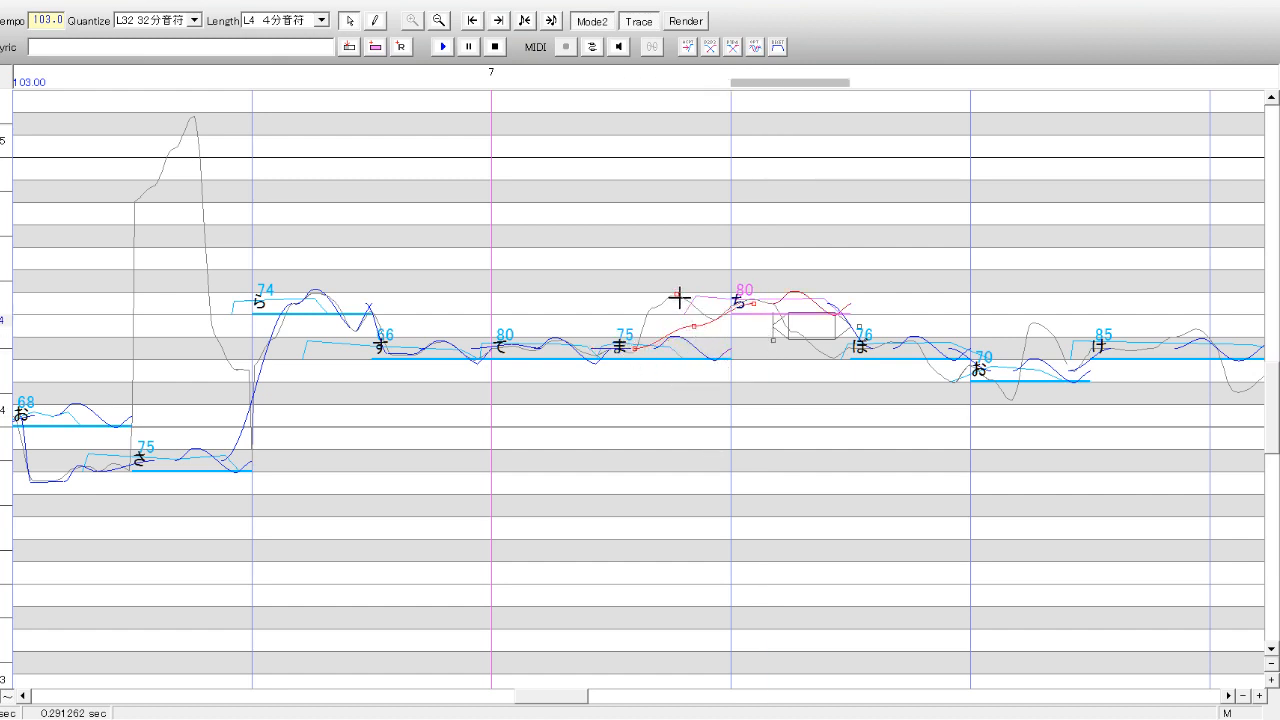
drag(679, 297, 680, 297)
click(676, 300)
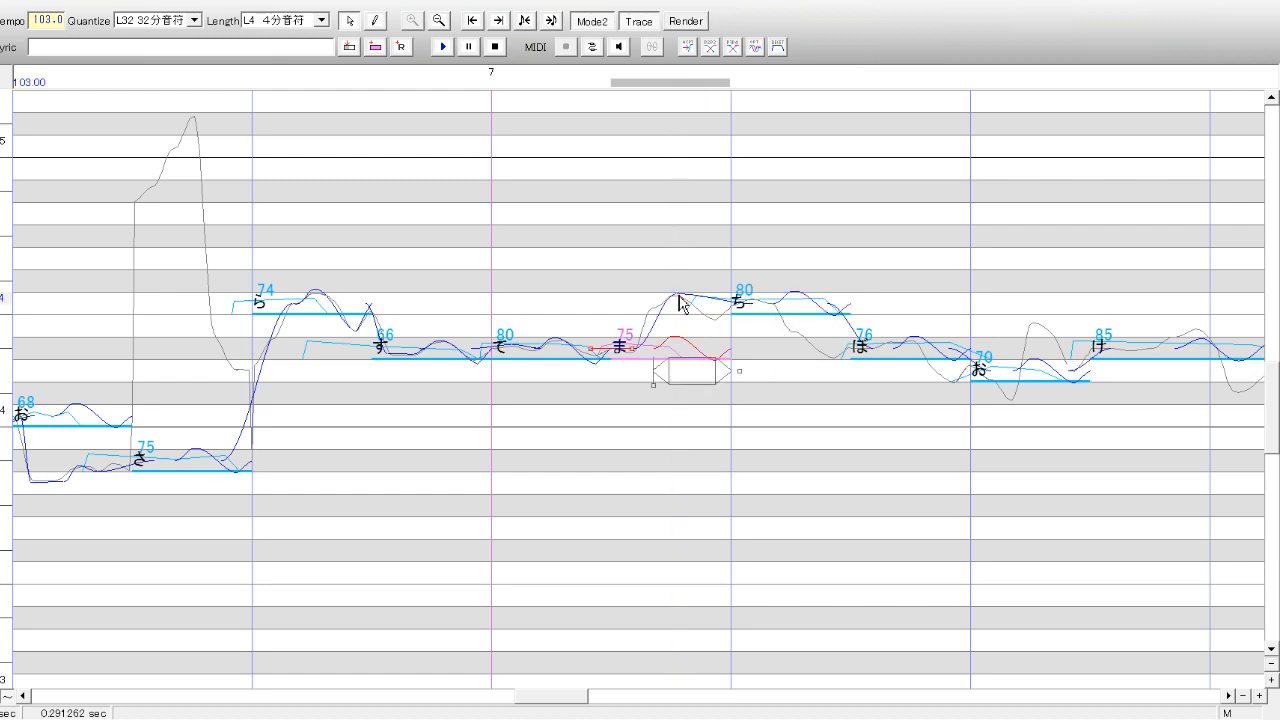
click(775, 360)
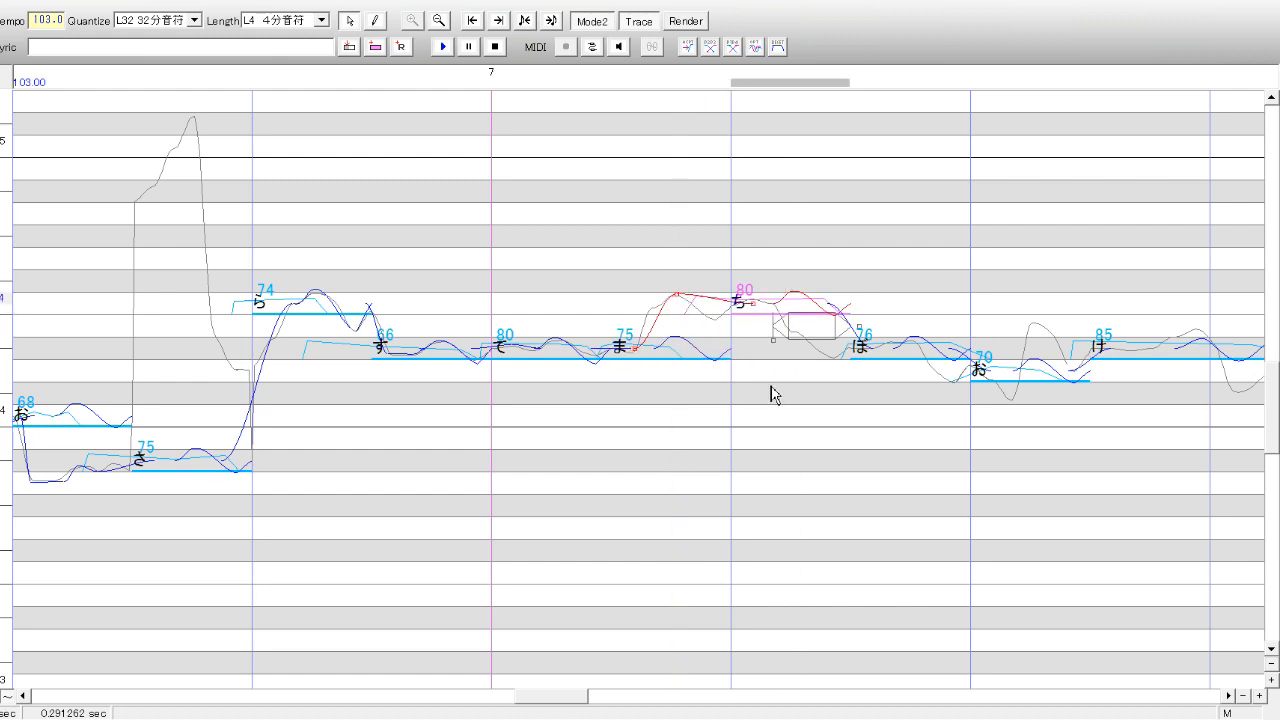
click(713, 300)
drag(719, 318, 712, 320)
- Start ほ's pitch curve earlier, within ち, and add a control point at the low end of the traced drop
click(910, 309)
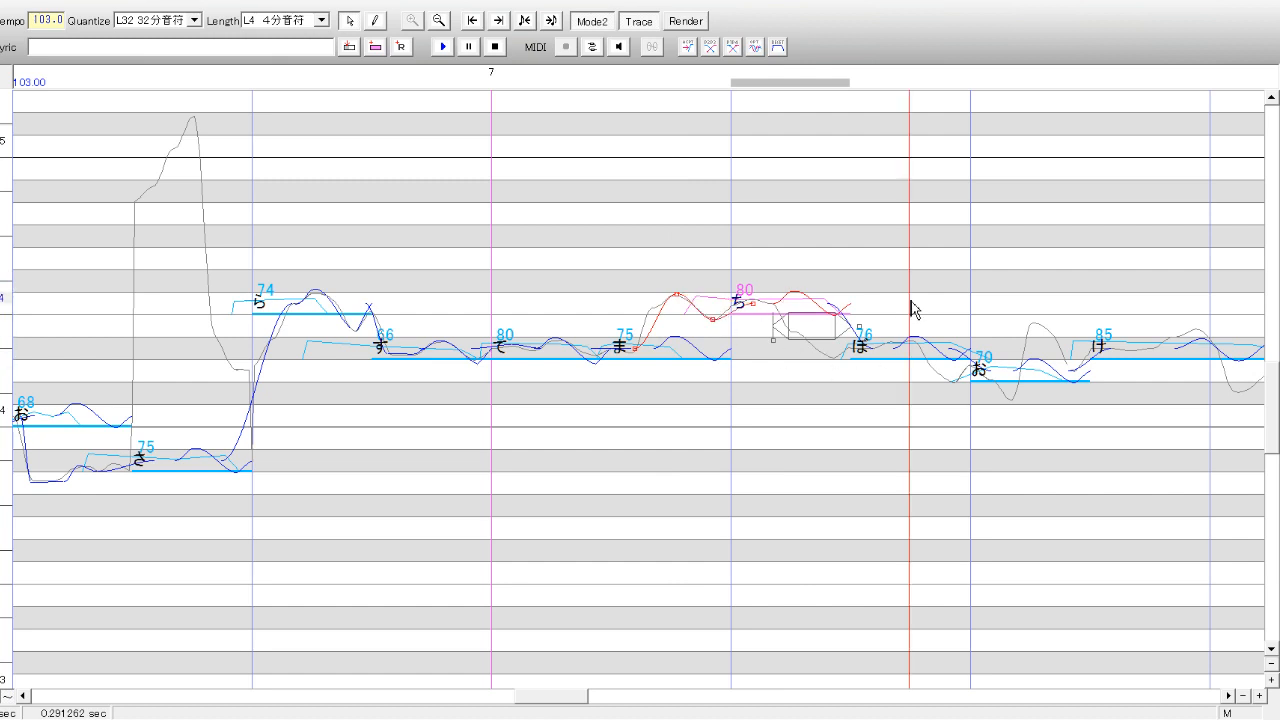
click(771, 303)
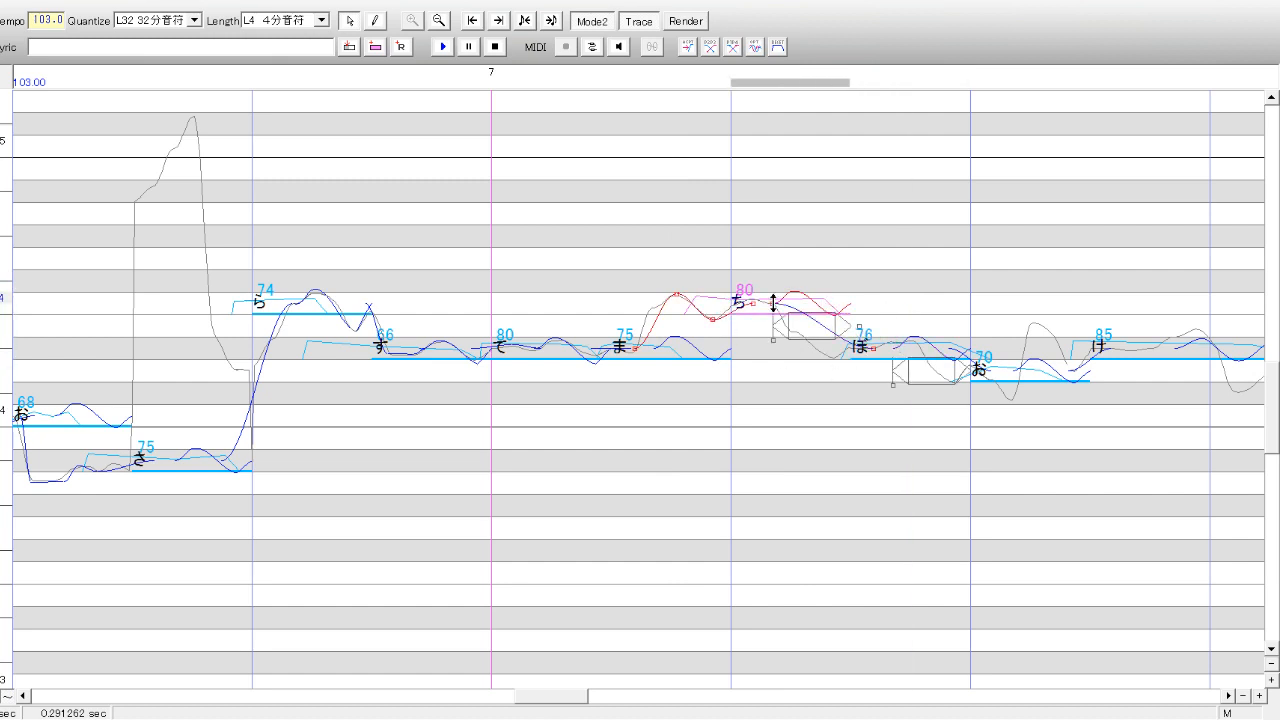
click(882, 256)
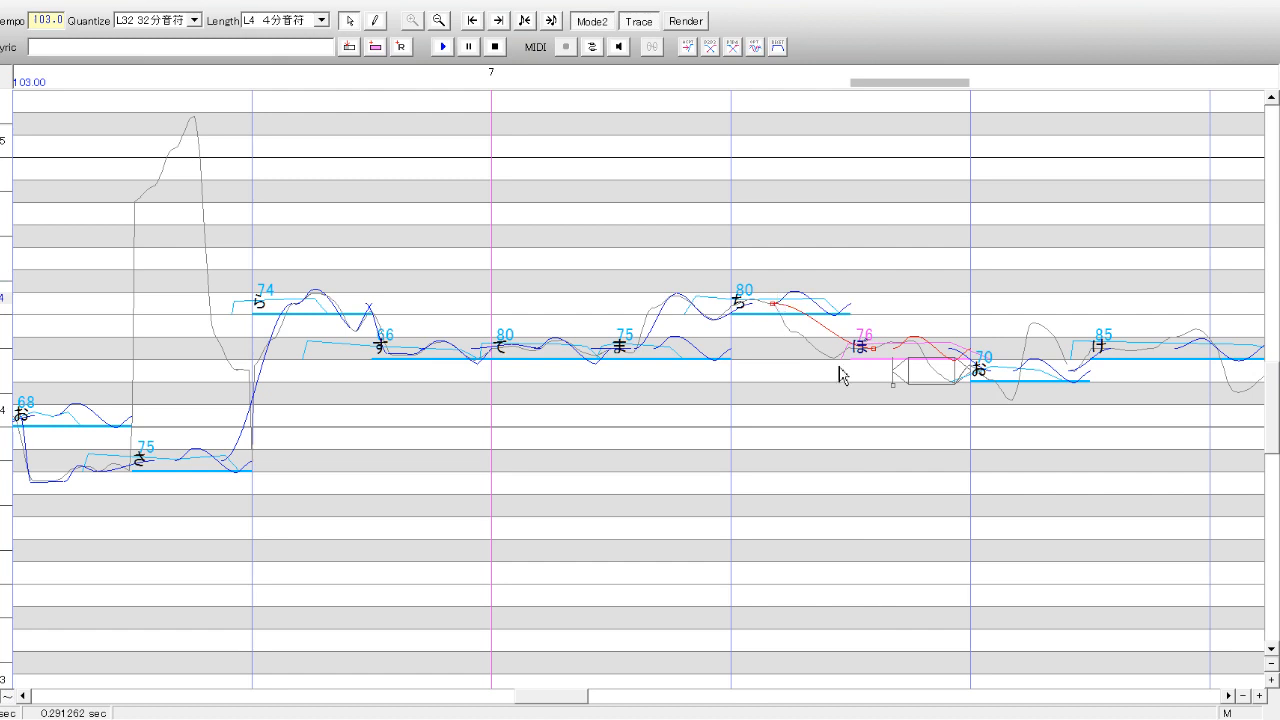
click(823, 327)
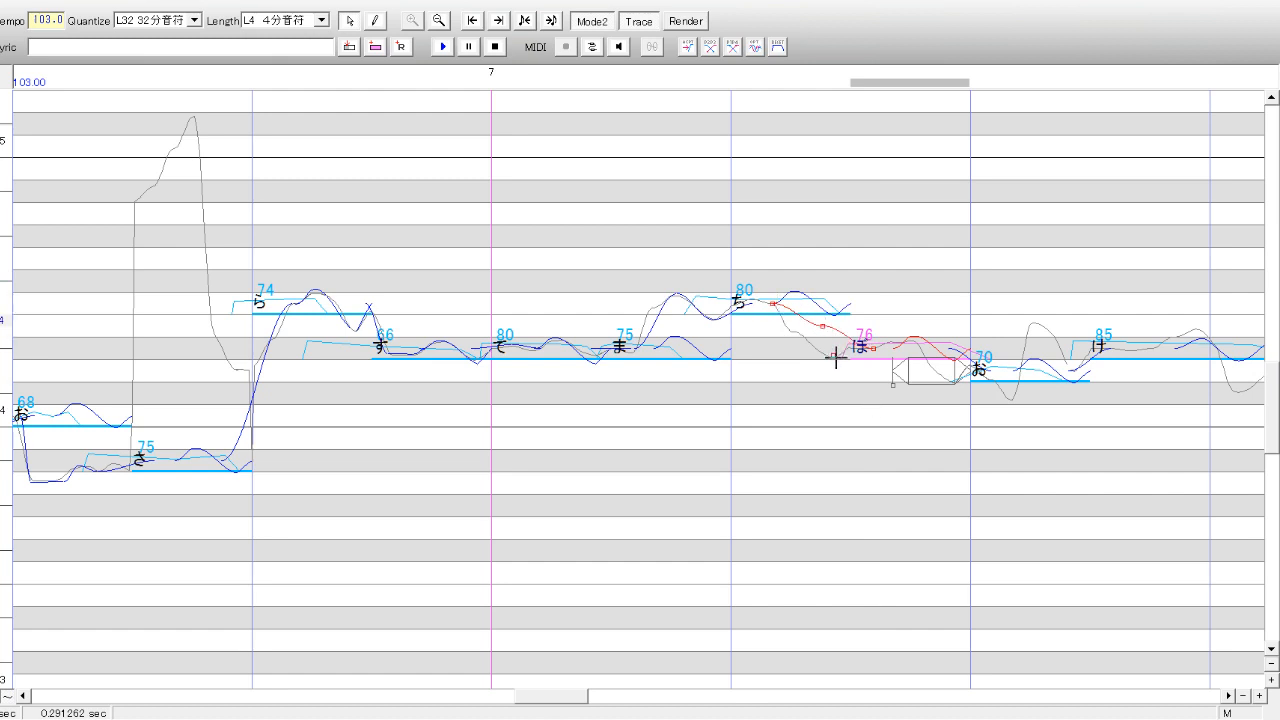
click(835, 357)
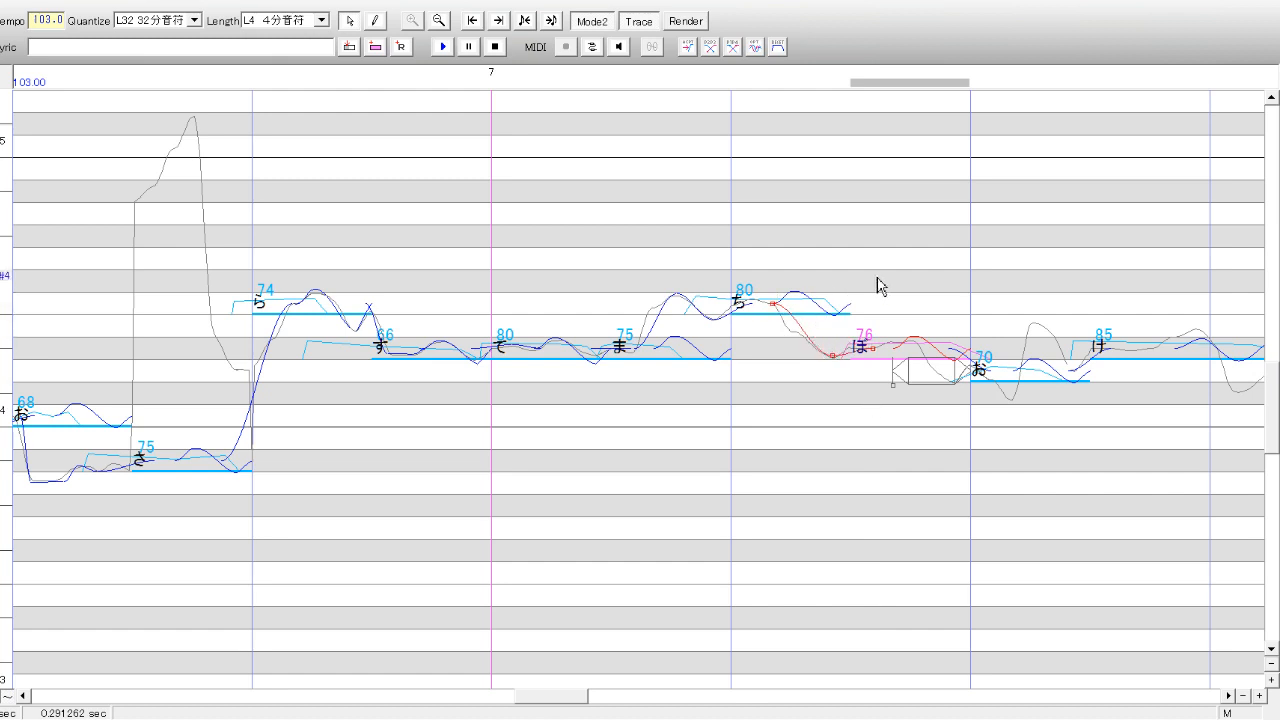
- Extend お's vibrato back to the note's start, deepen it, and adjust its cycle and phase to the traced dip and peak
click(1028, 424)
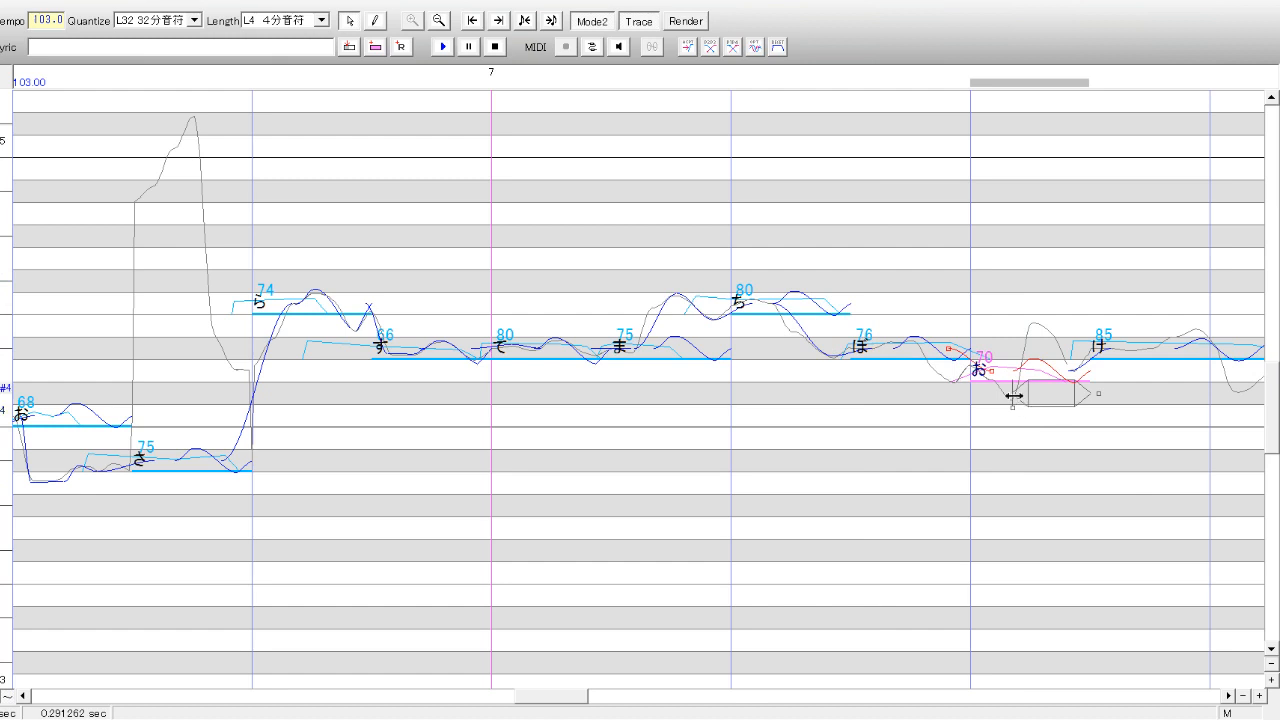
drag(954, 394, 954, 390)
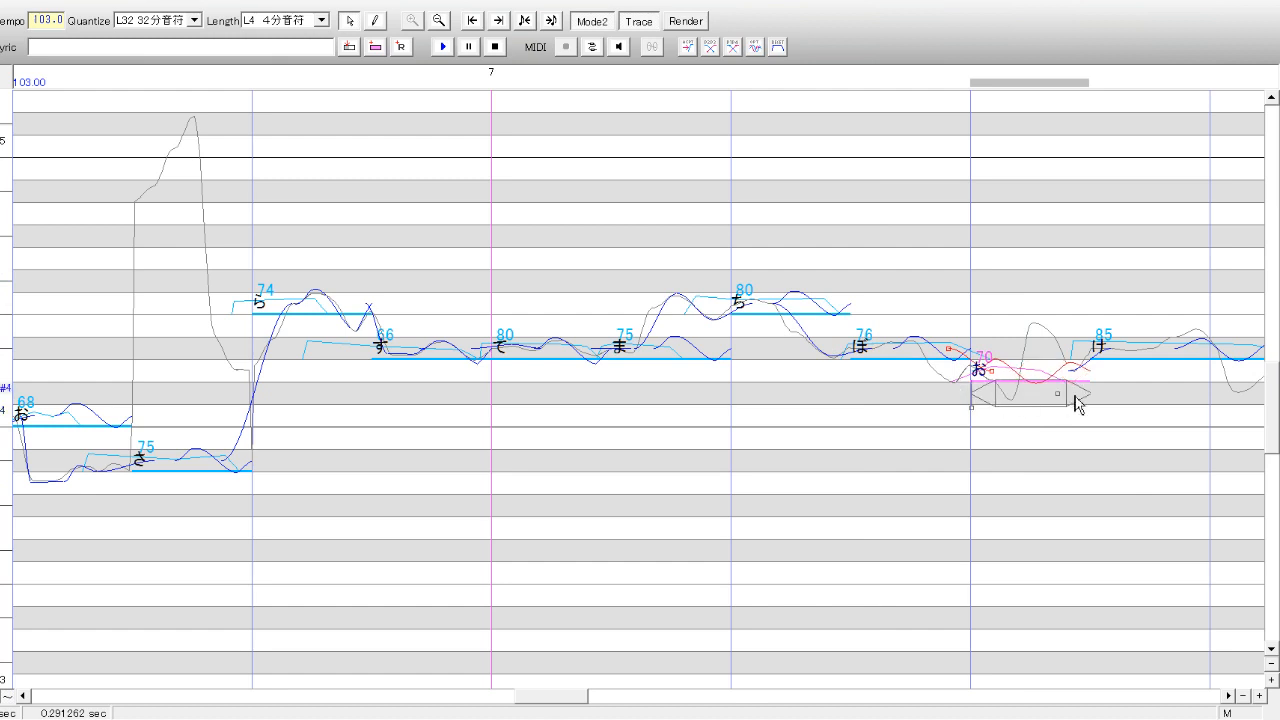
drag(1044, 396, 1037, 432)
drag(1050, 420, 1013, 416)
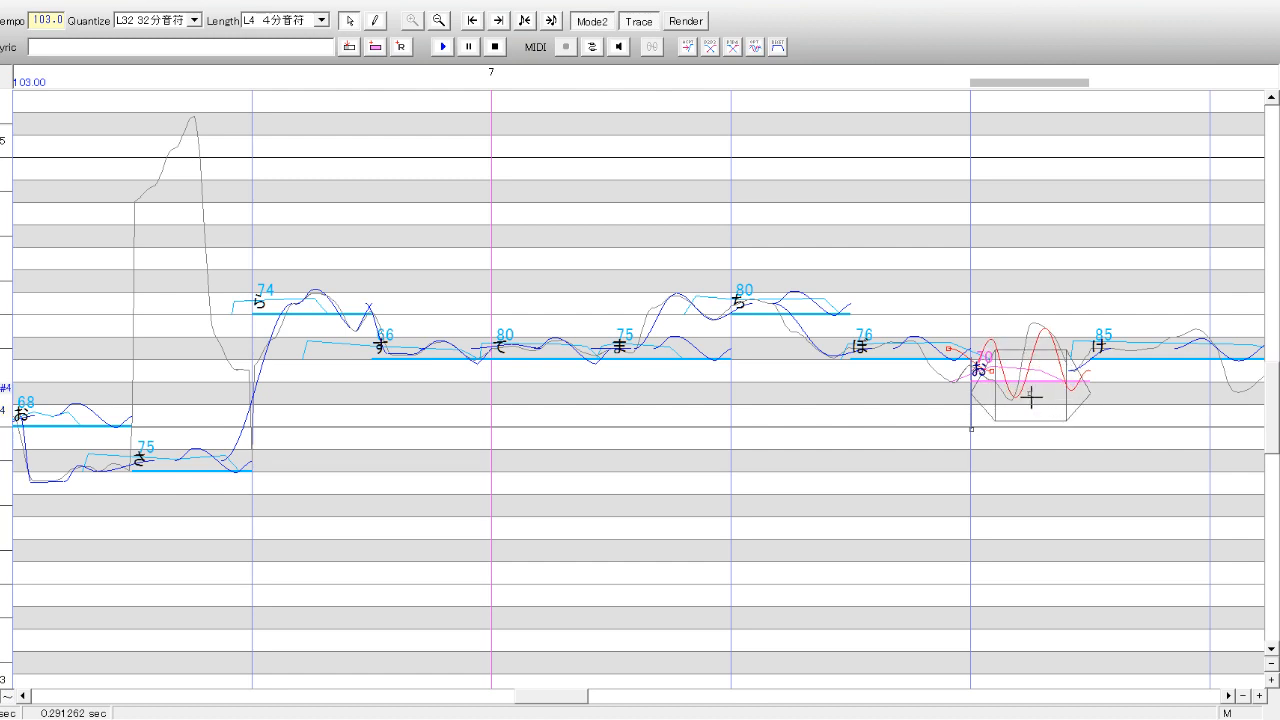
drag(973, 395, 946, 397)
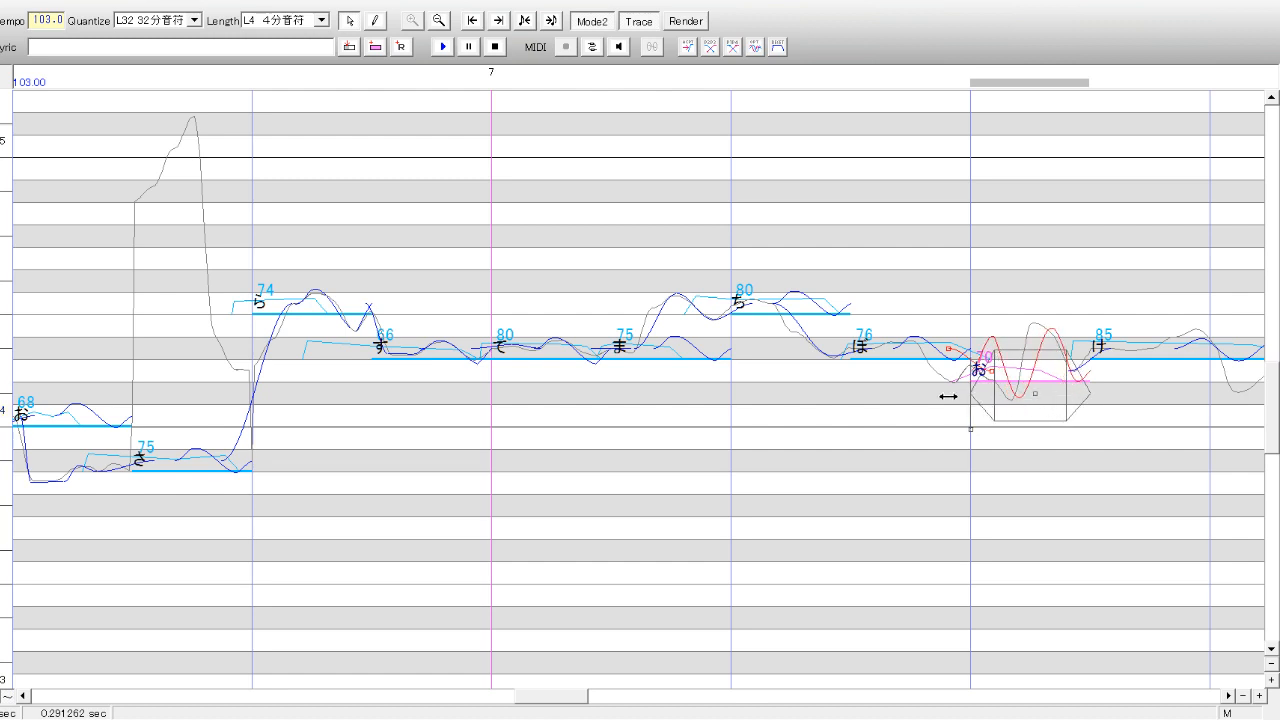
click(993, 394)
drag(1001, 428, 1045, 368)
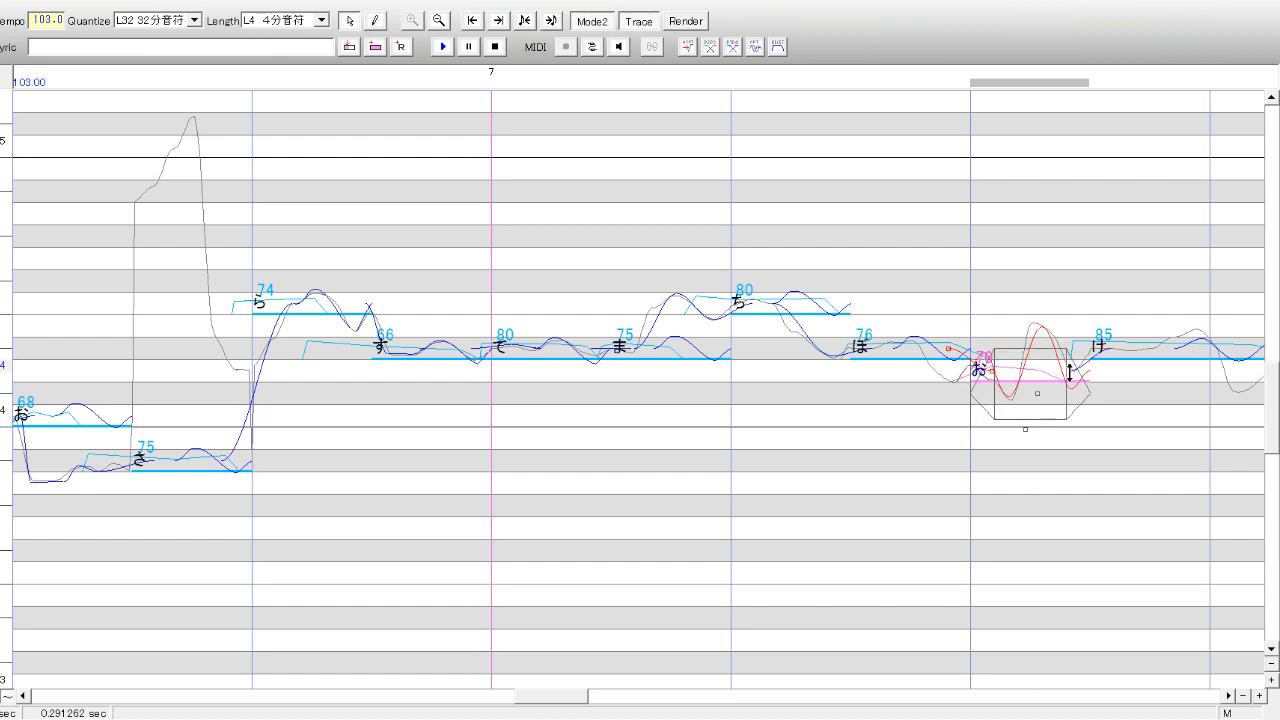
- Deepen け's vibrato, extend it to the note's start, align its waves with the trace, and play back from ま through け
click(1165, 426)
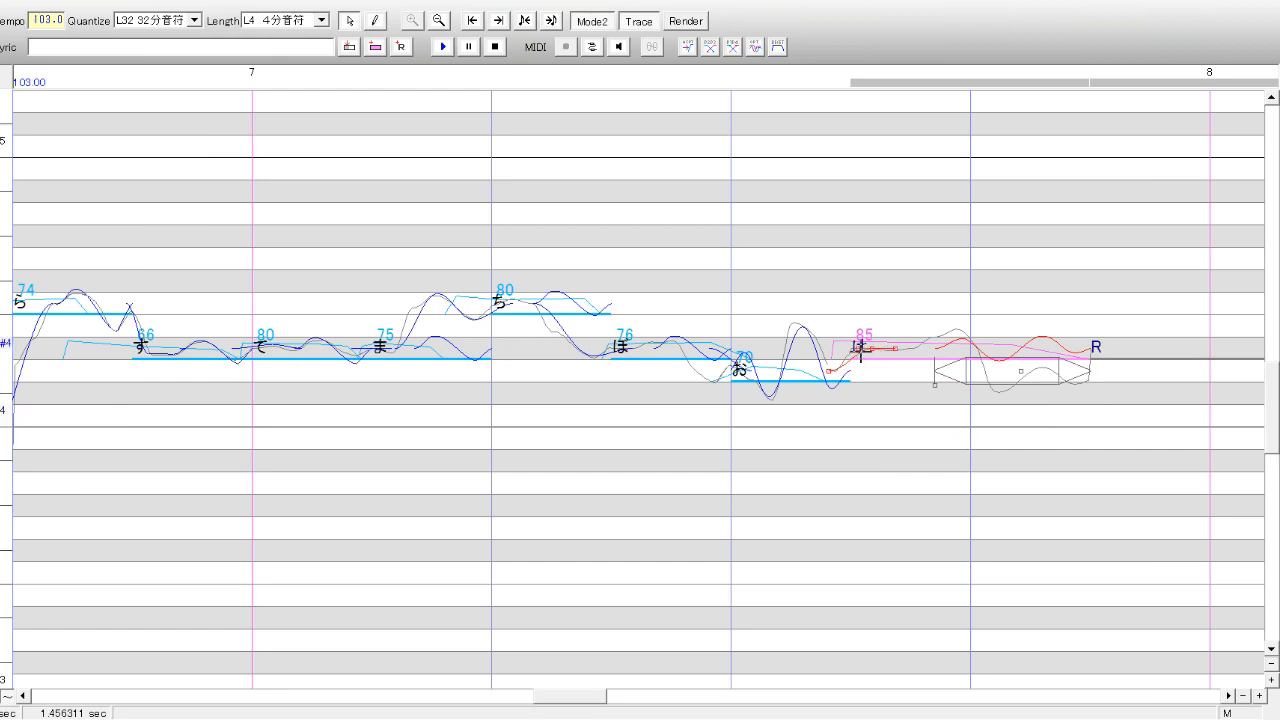
drag(1006, 388, 1105, 393)
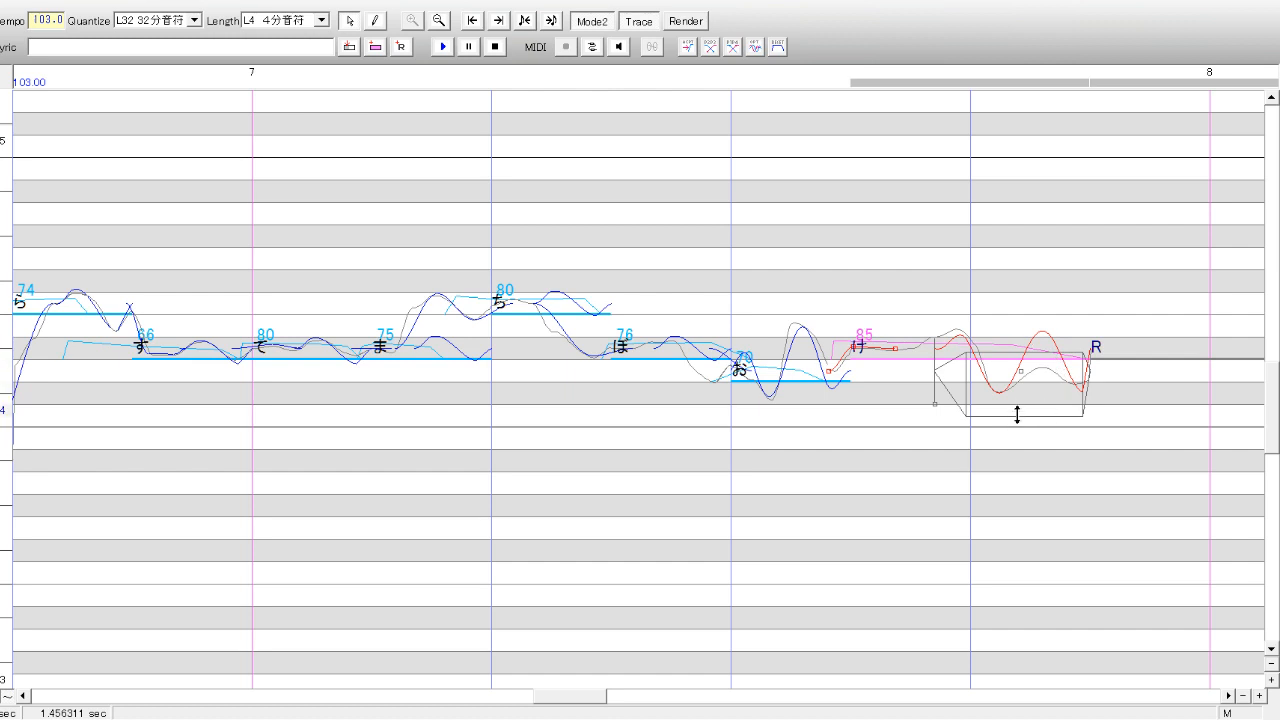
drag(1017, 414, 1017, 408)
drag(935, 399, 840, 370)
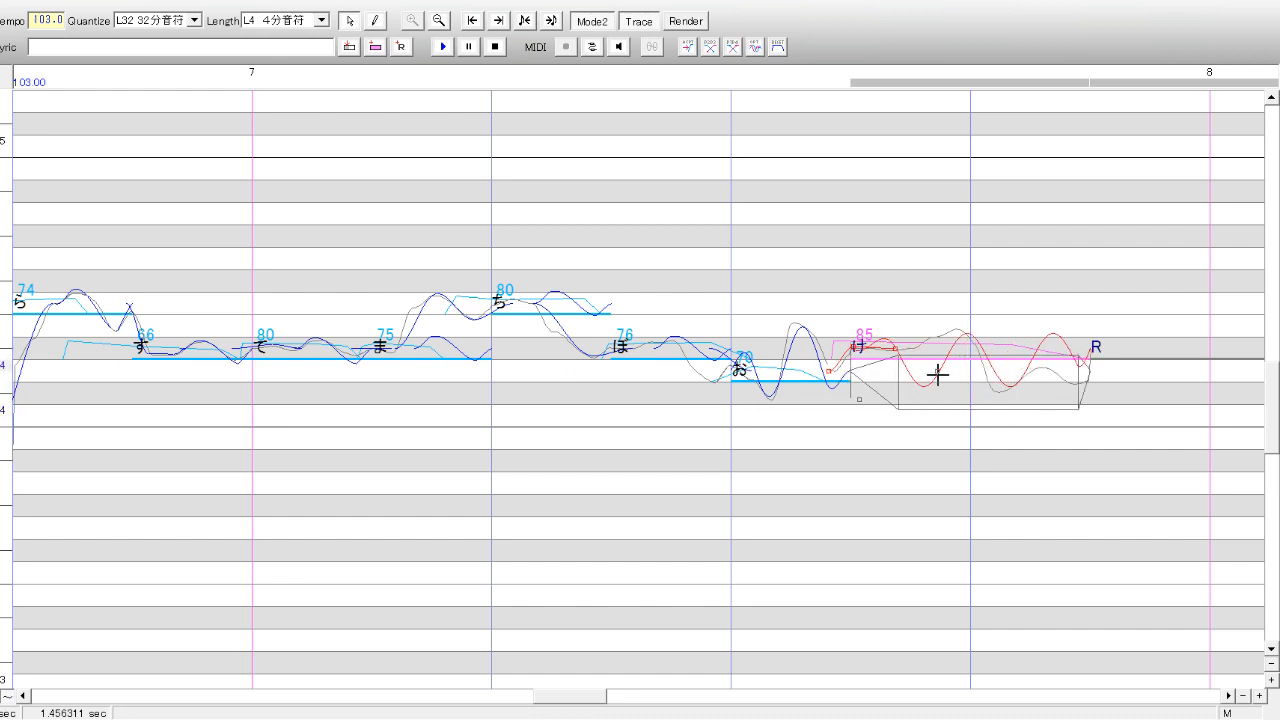
drag(934, 371, 931, 377)
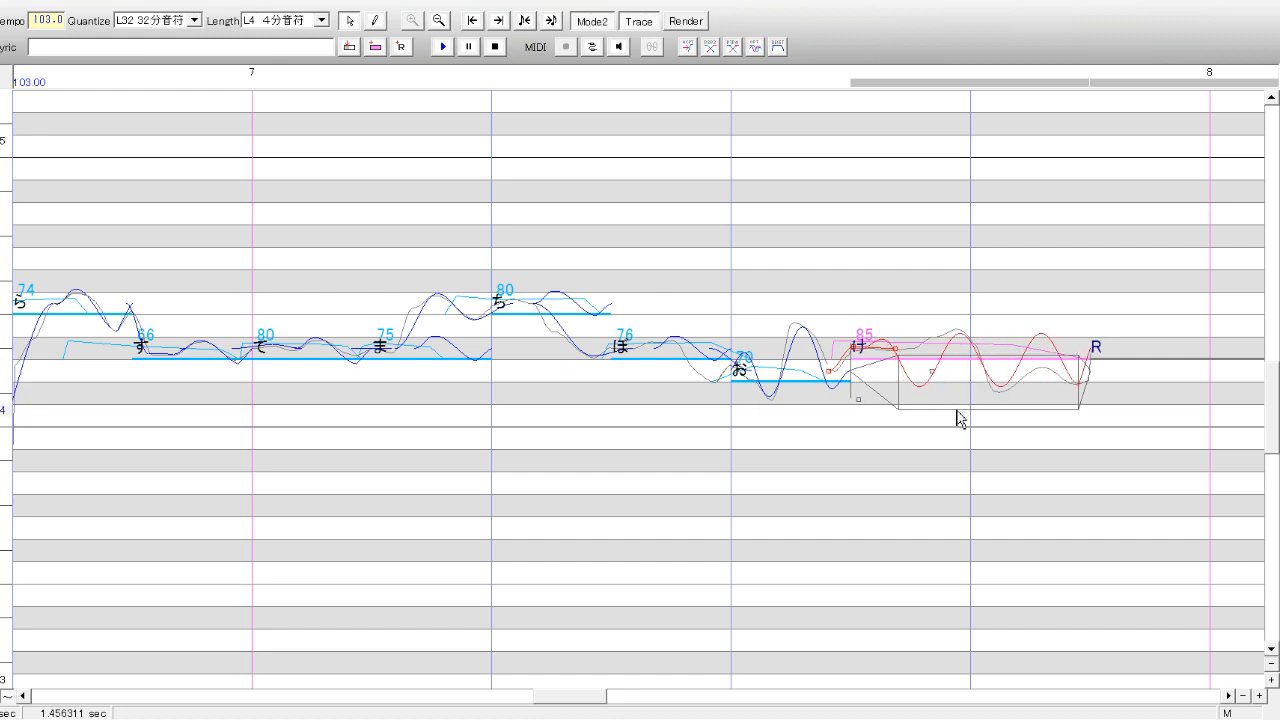
drag(1040, 457, 443, 426)
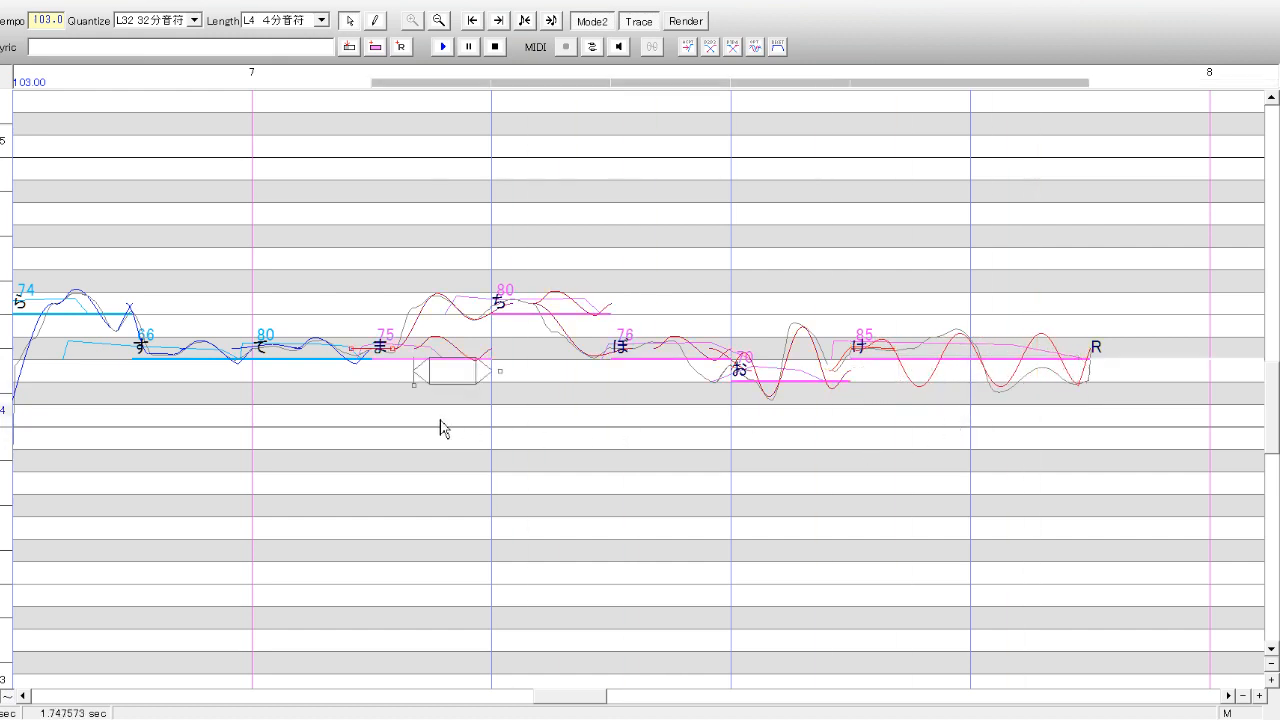
click(443, 47)
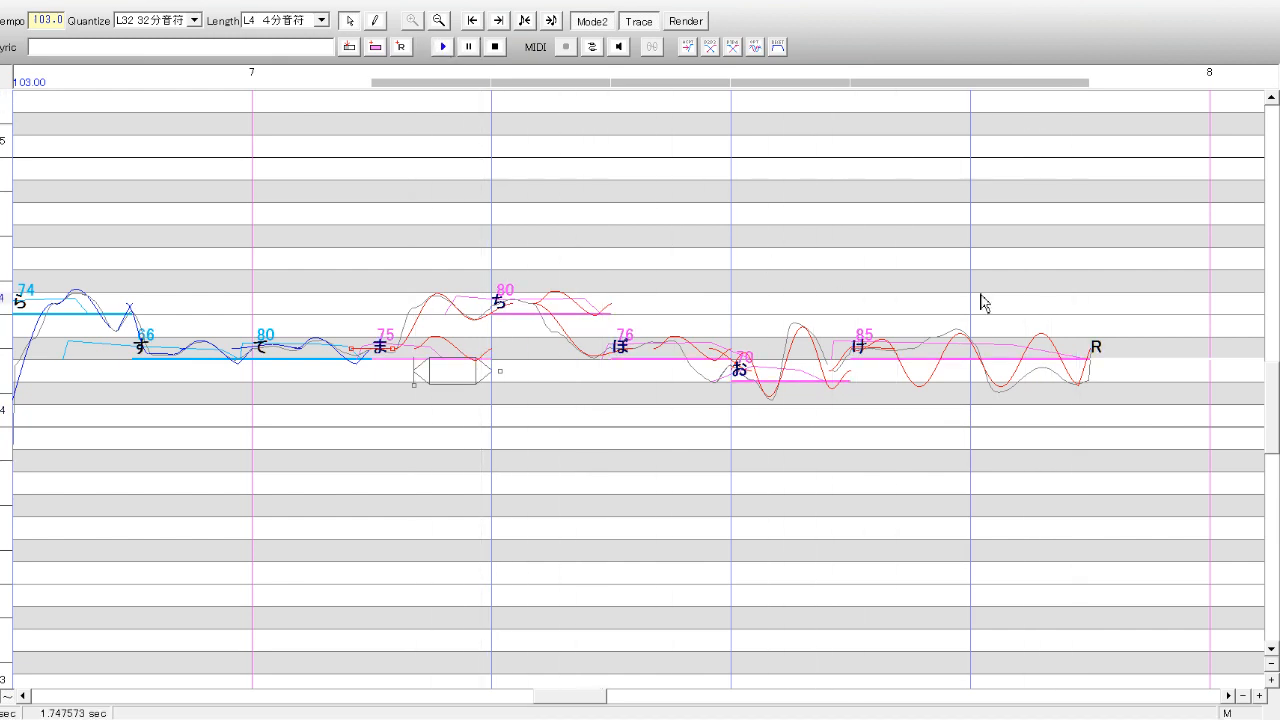
- Reduce け's vibrato depth, bend its pitch curve downward with an added point and lowered end, and play back from ち
click(1000, 394)
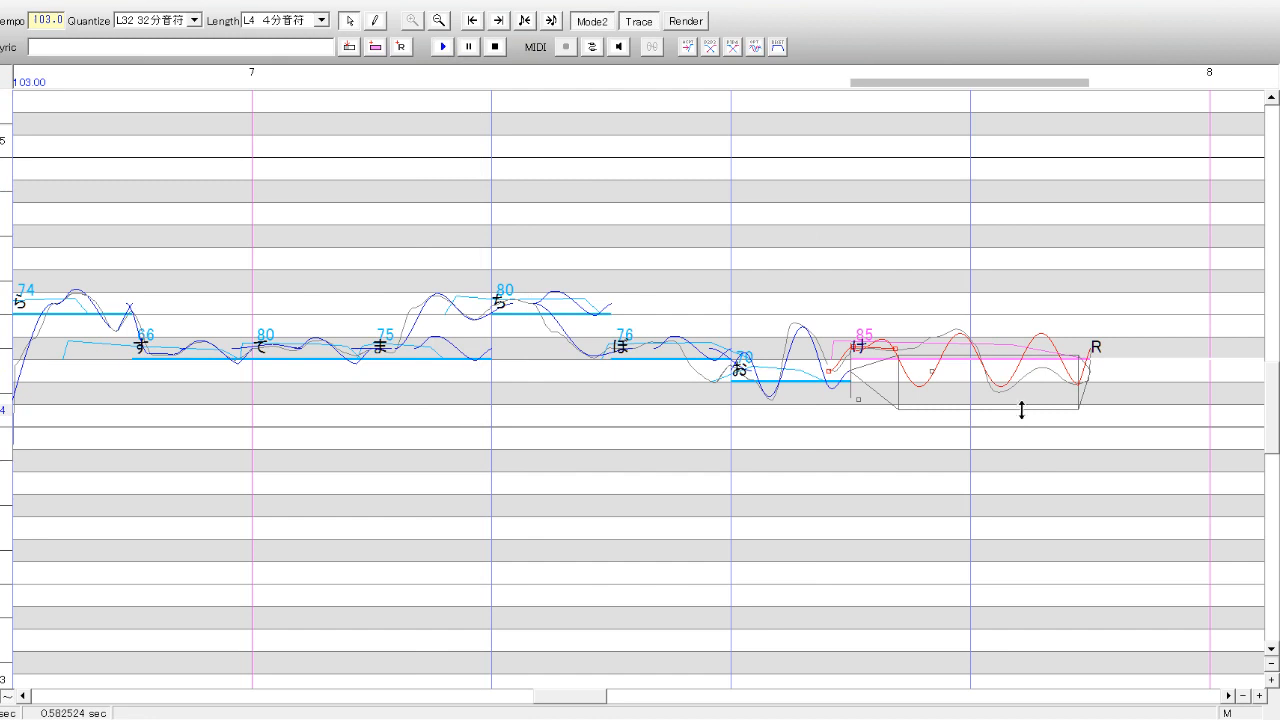
drag(1021, 410, 1035, 360)
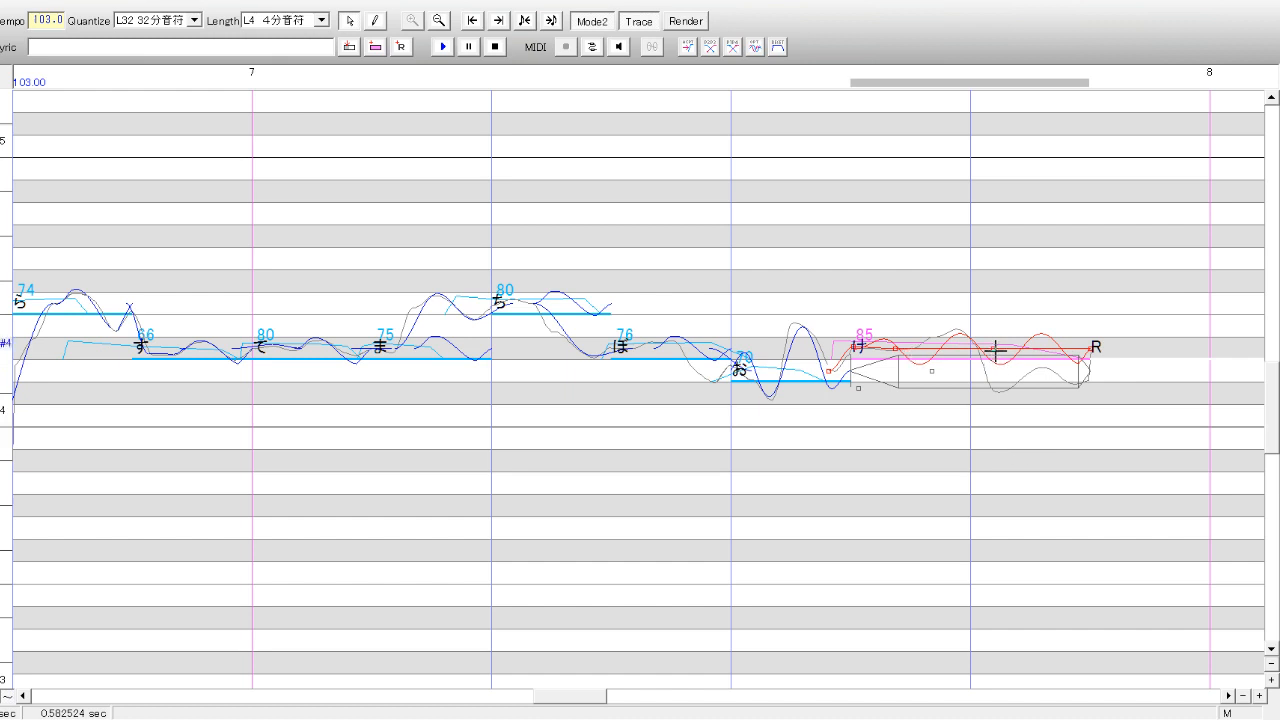
click(935, 375)
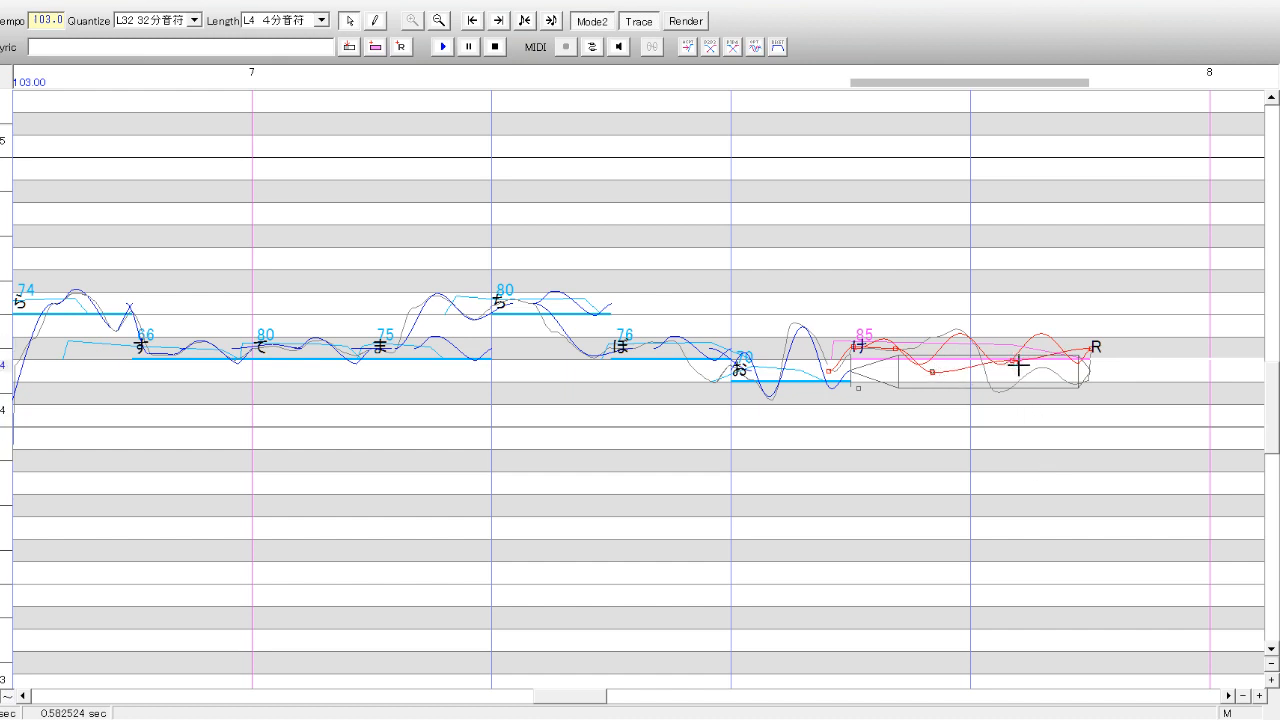
drag(1082, 420, 577, 434)
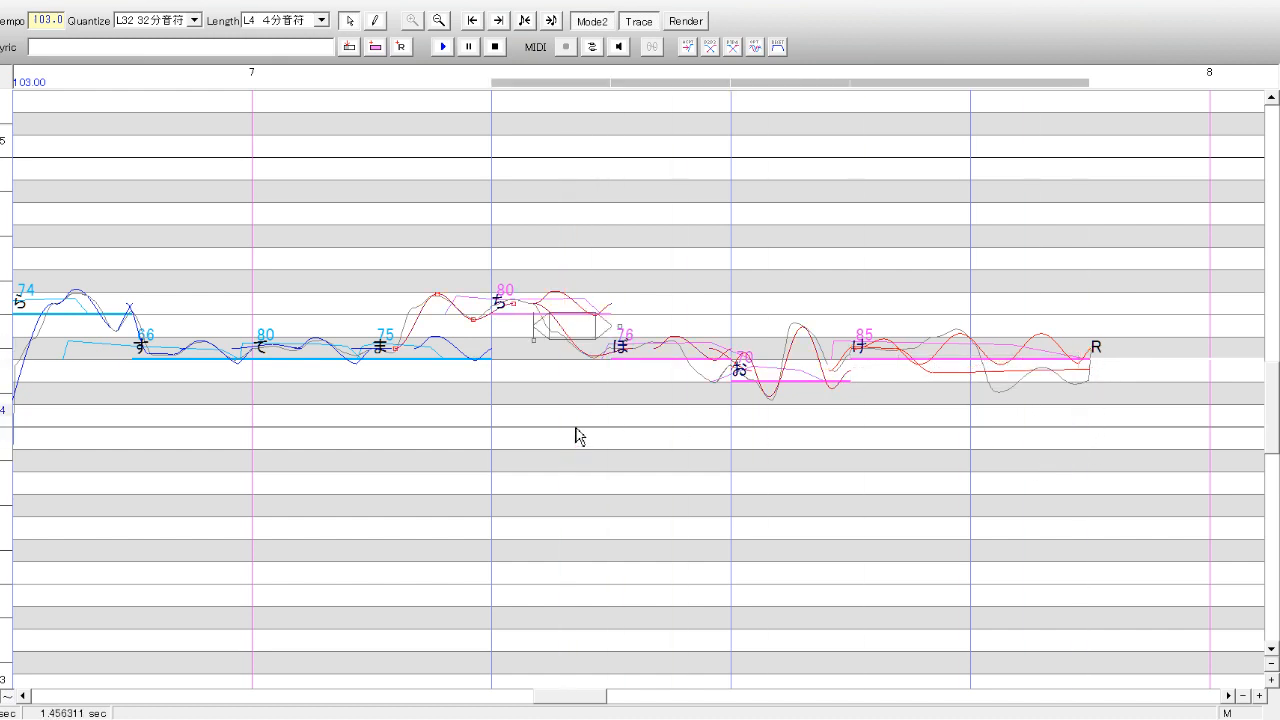
click(443, 47)
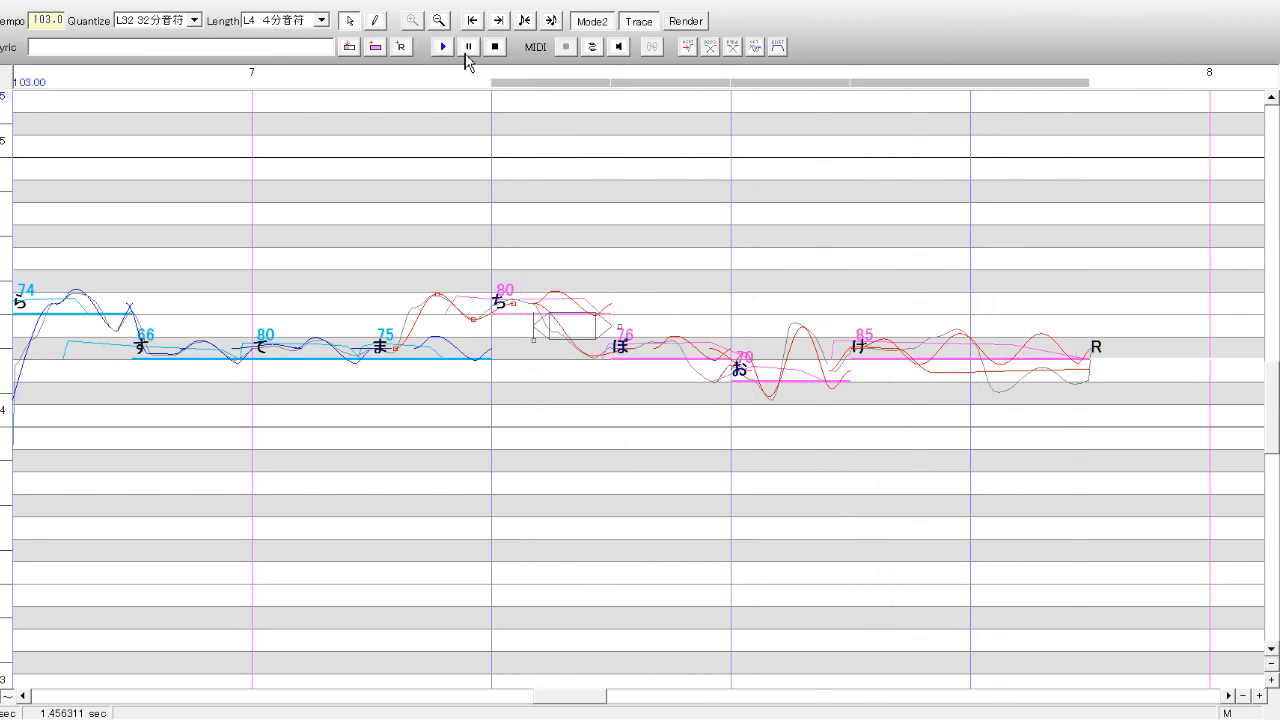
- Raise and slightly delay the low control point in け's pitch curve for a gradual fall, and play back the note
click(996, 411)
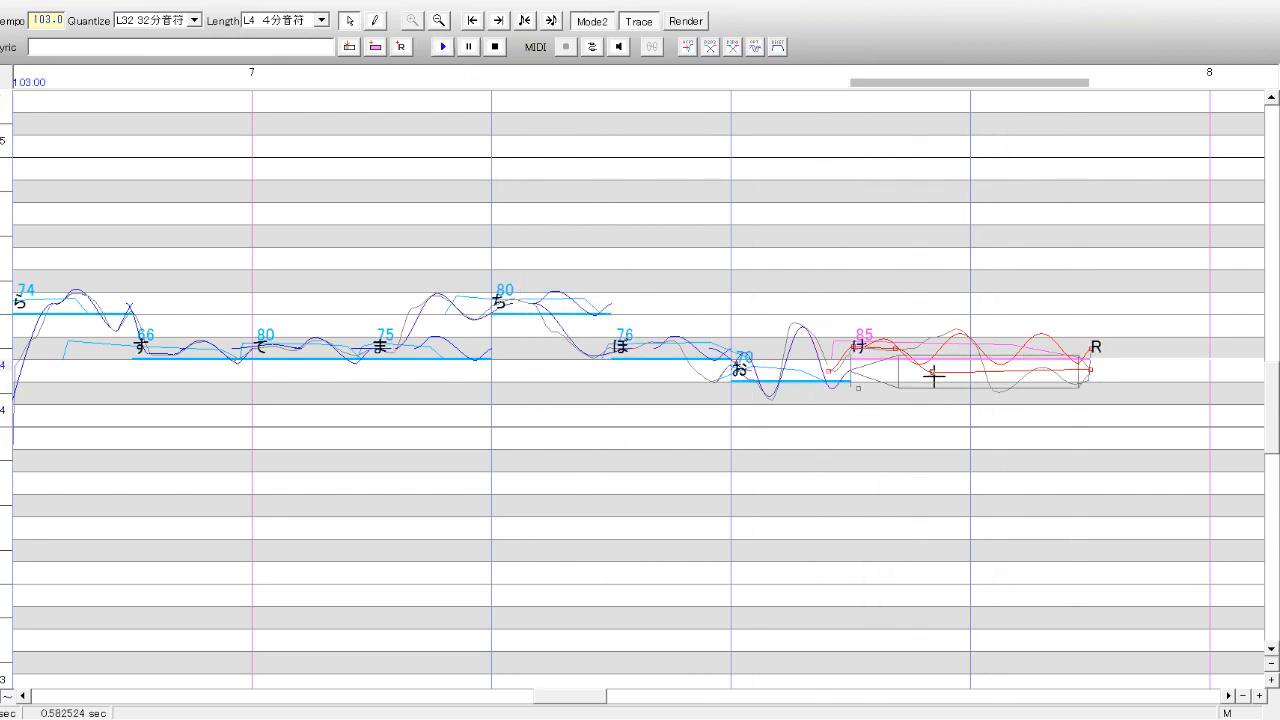
drag(950, 348, 948, 346)
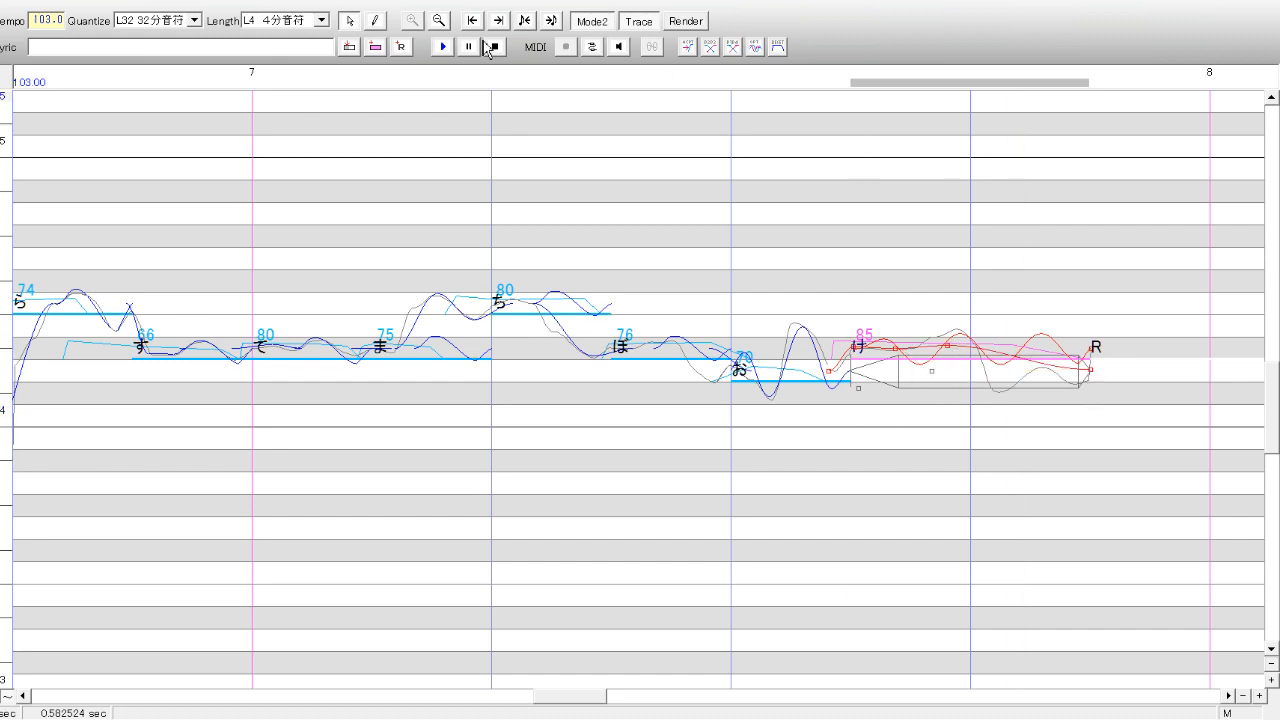
click(446, 48)
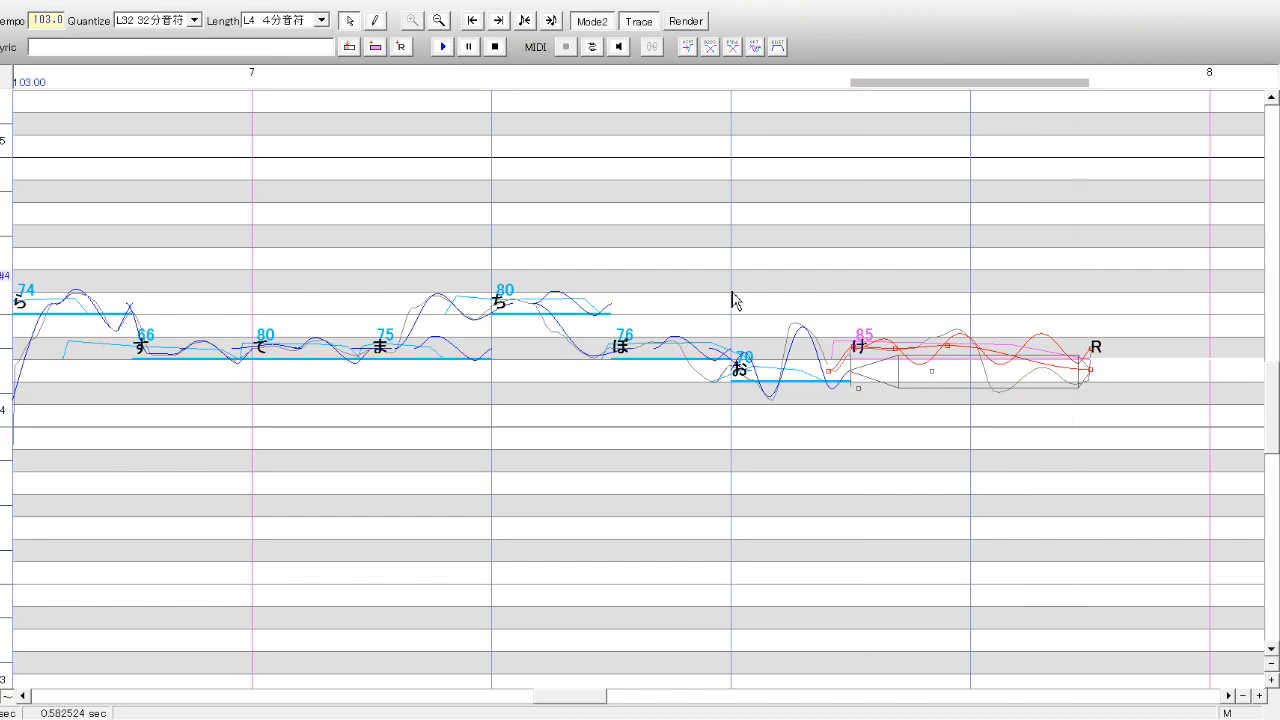
- Zoom the piano roll out, return to the project's beginning, select all notes and play back the whole vocal line
click(1243, 696)
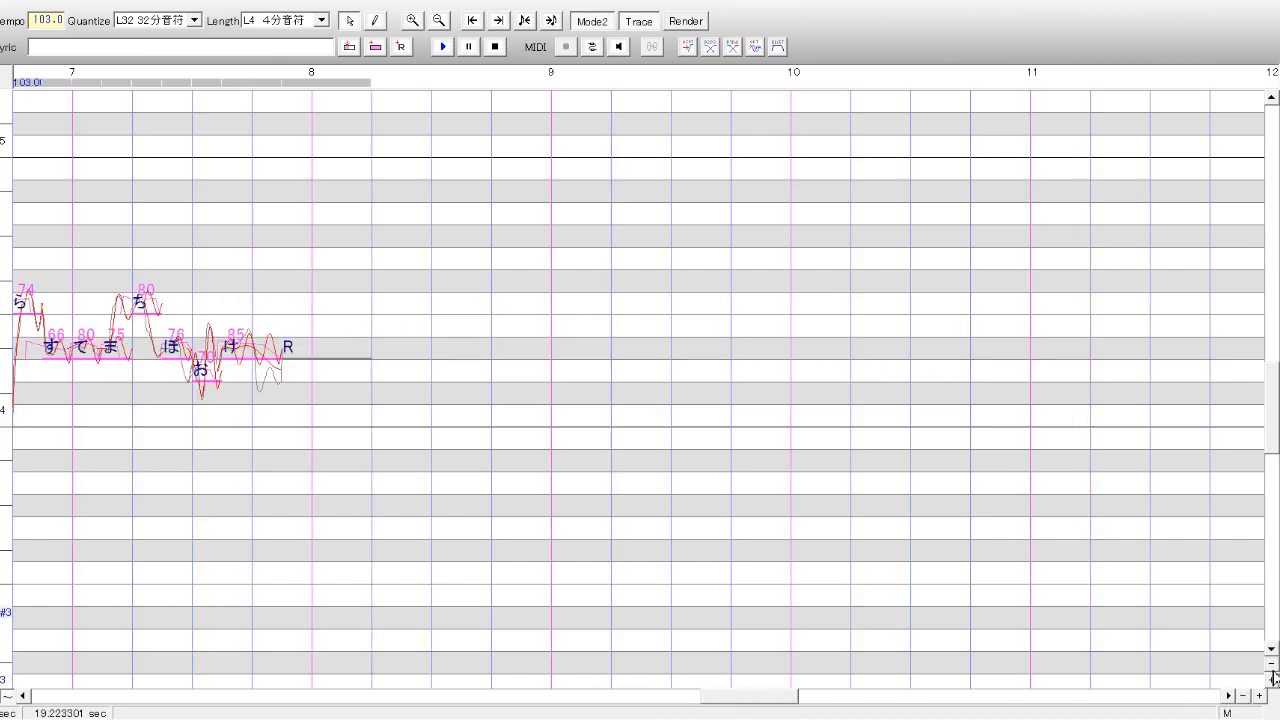
click(1272, 663)
click(1272, 663)
click(1272, 663)
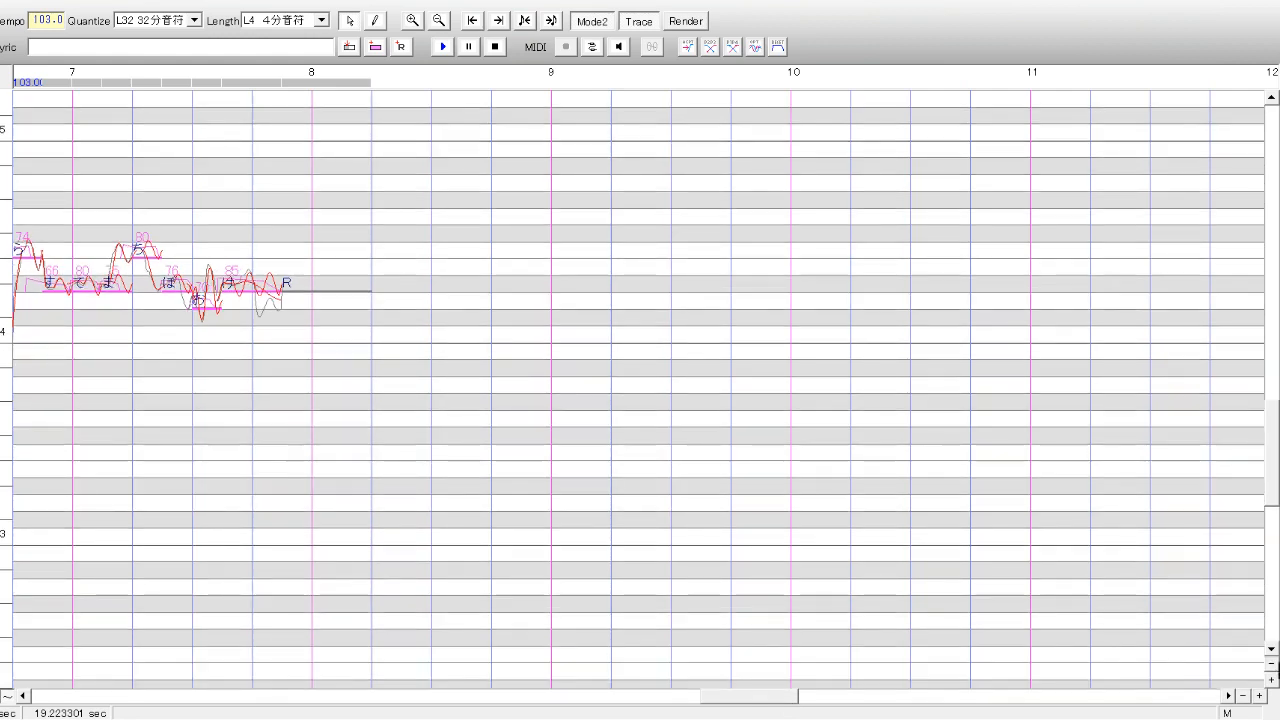
drag(757, 696, 75, 692)
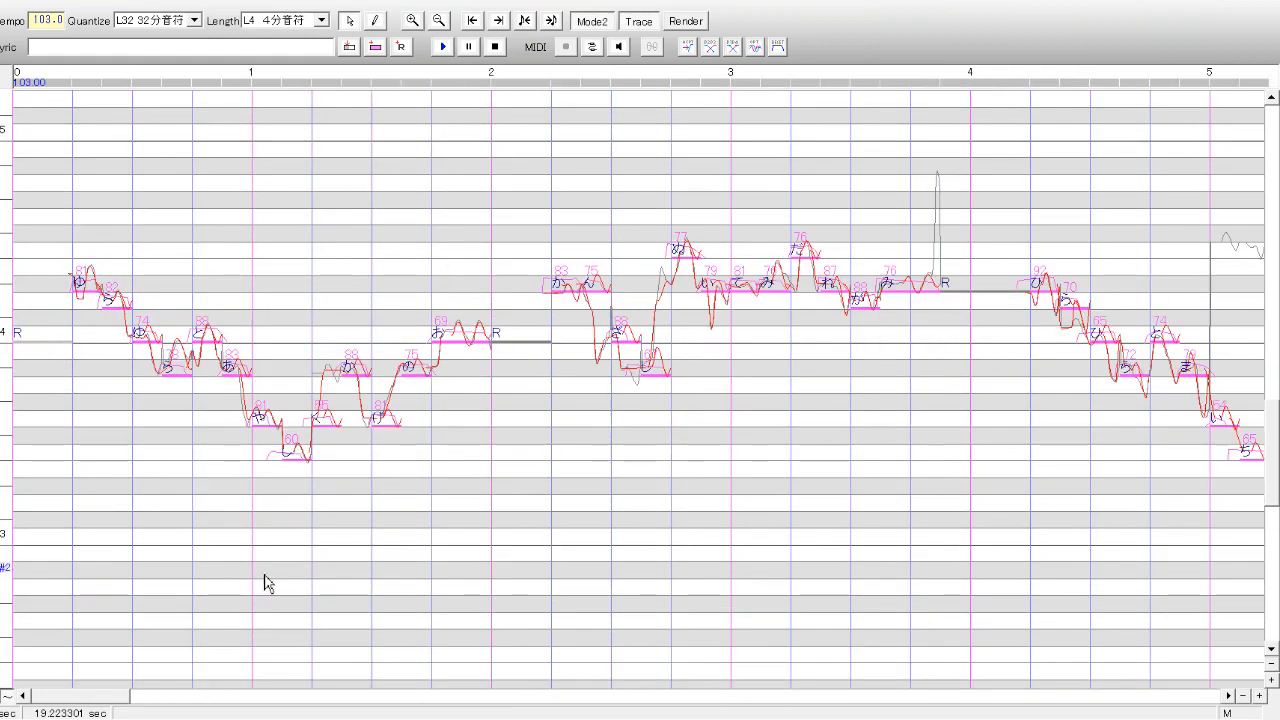
click(265, 575)
key(ctrl+a)
click(448, 49)
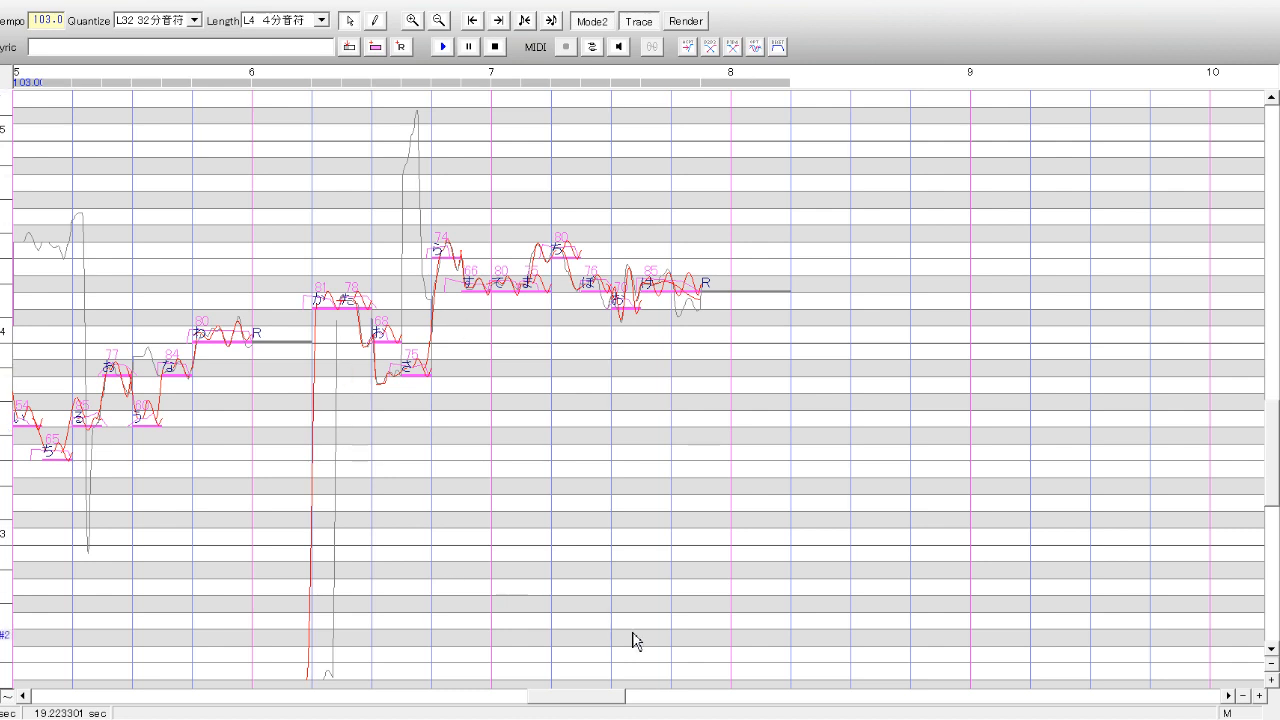
- Play back the phrases up to the rest before measure 4, and the remaining notes through け in measure 7
drag(614, 695, 395, 686)
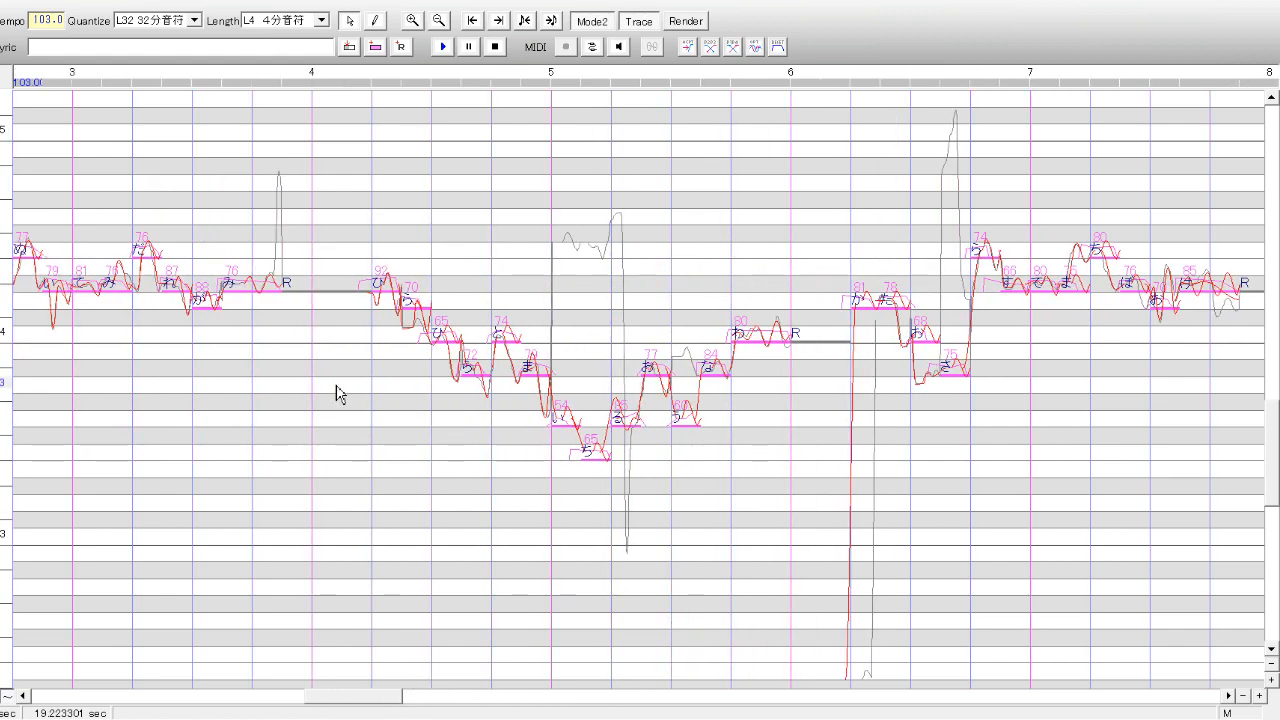
drag(334, 385, 51, 443)
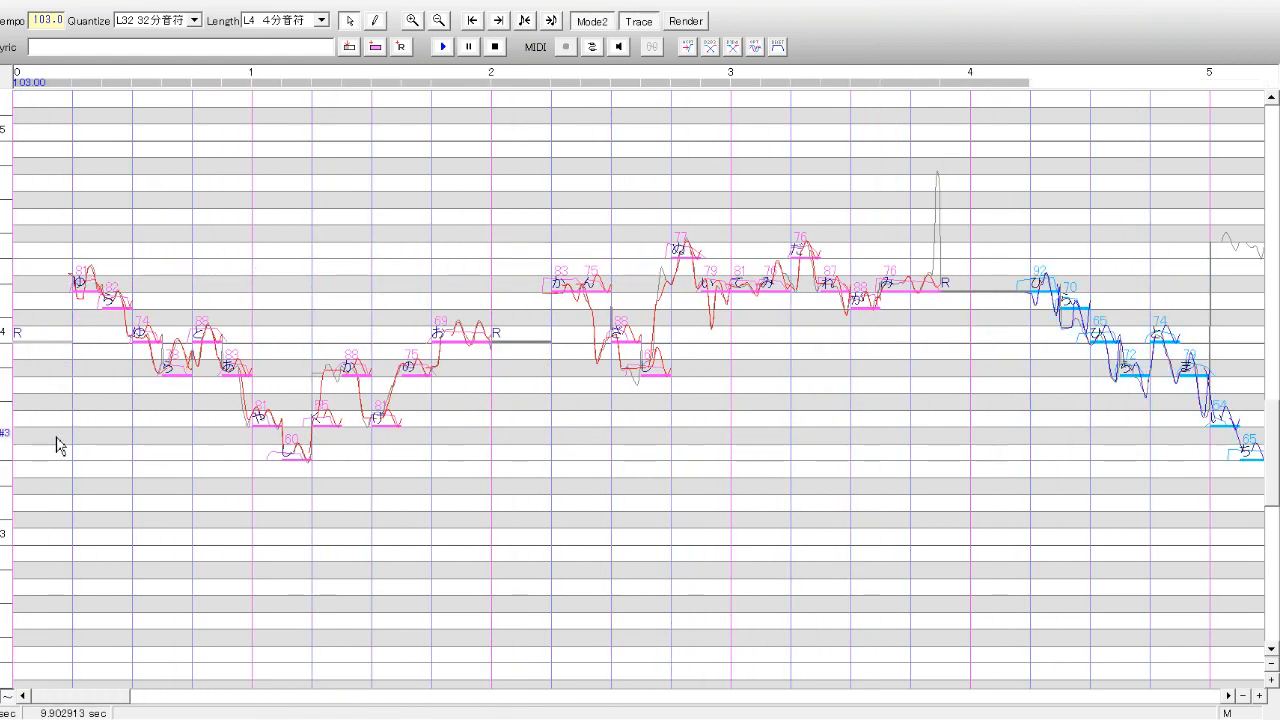
click(443, 47)
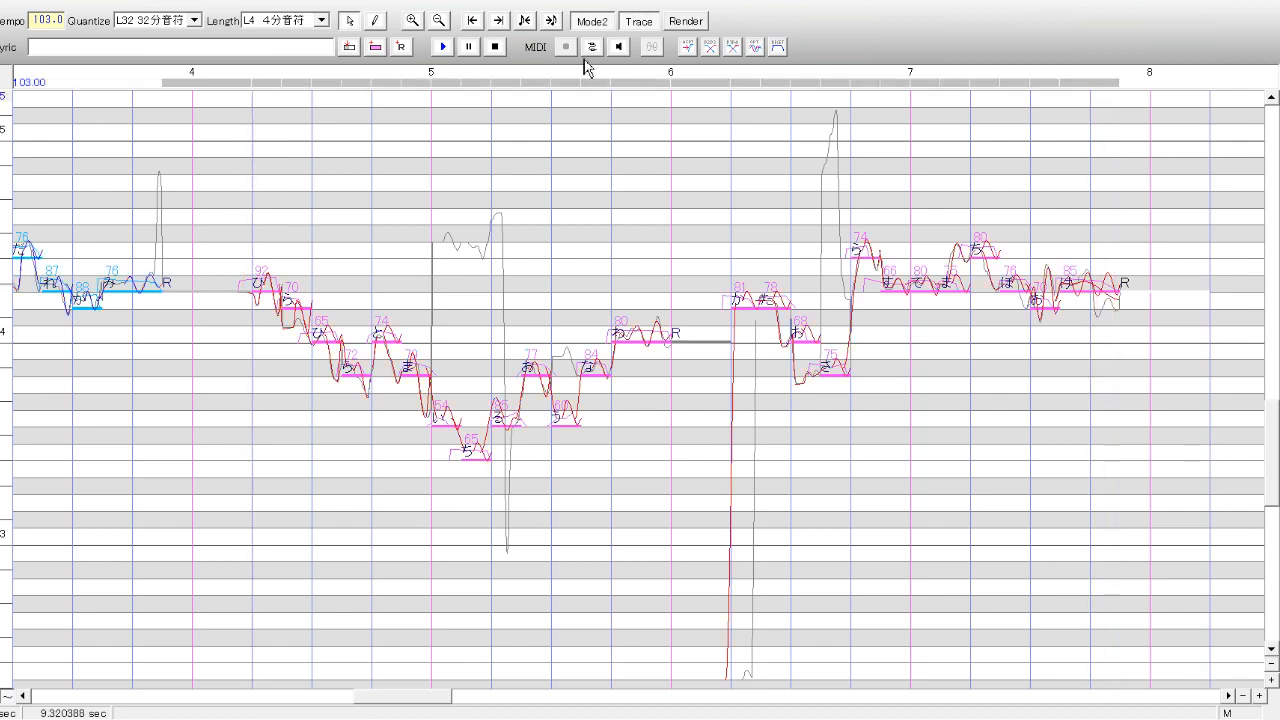
click(447, 49)
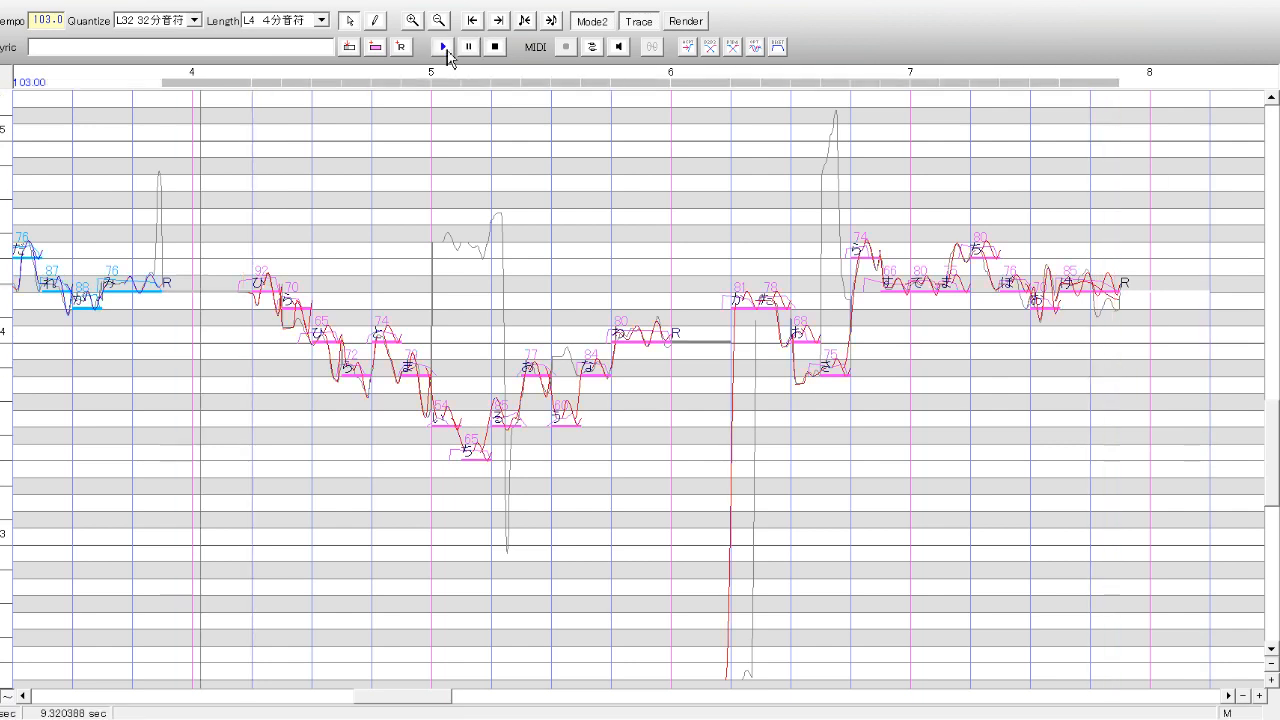